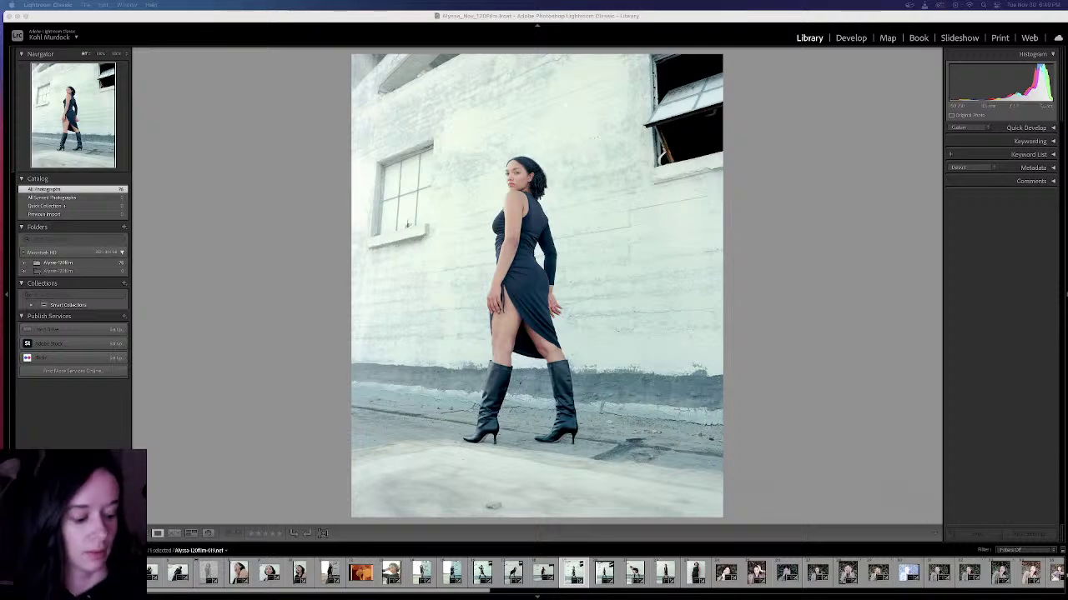
key("Left")
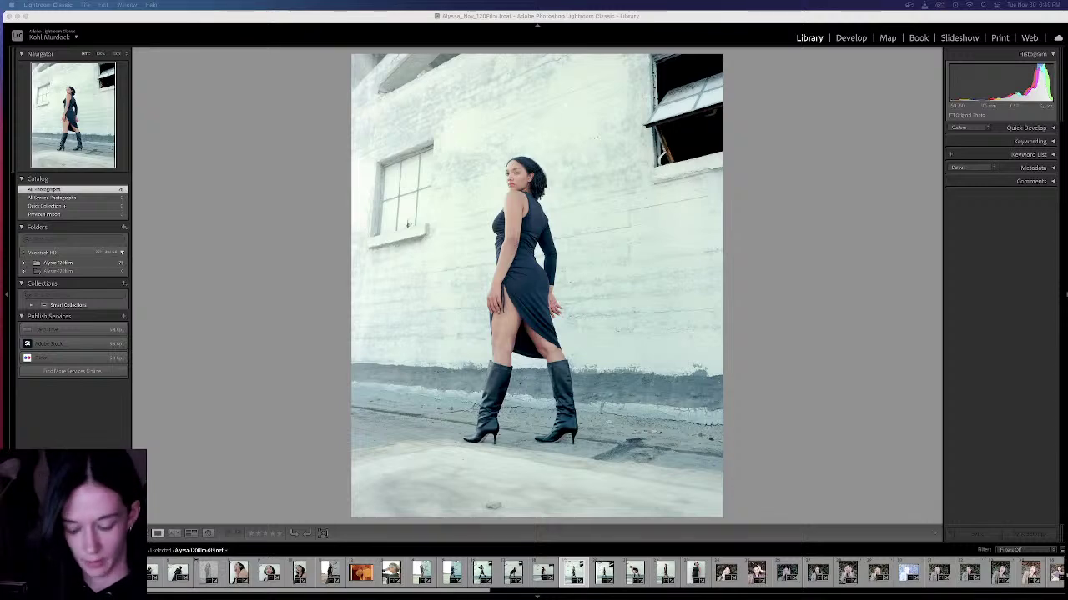
key("Right")
key("XF86AudioMute")
key("Left")
key("Right")
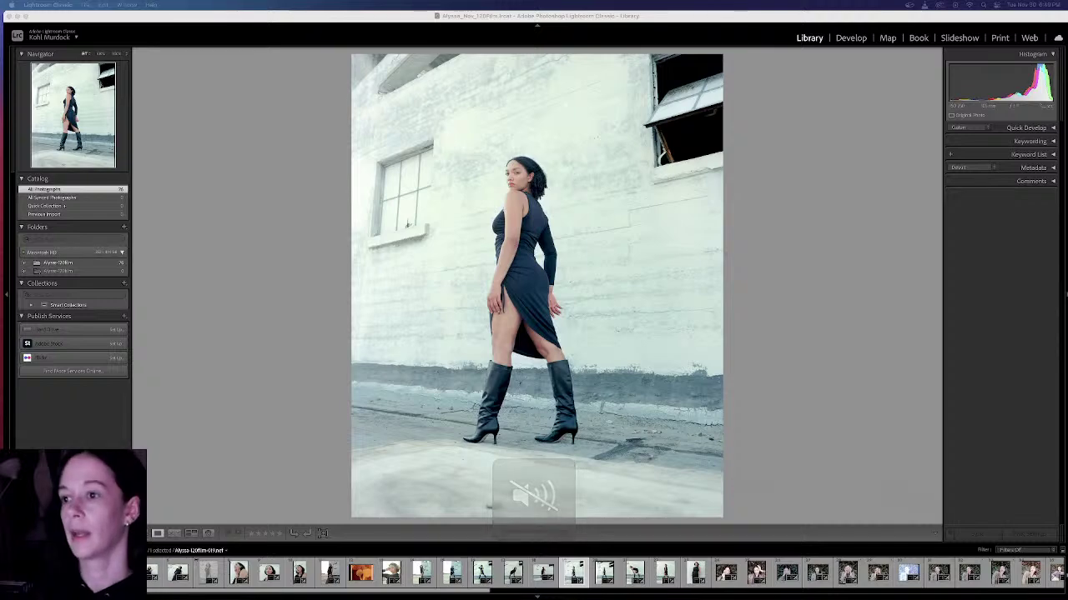
key("Left")
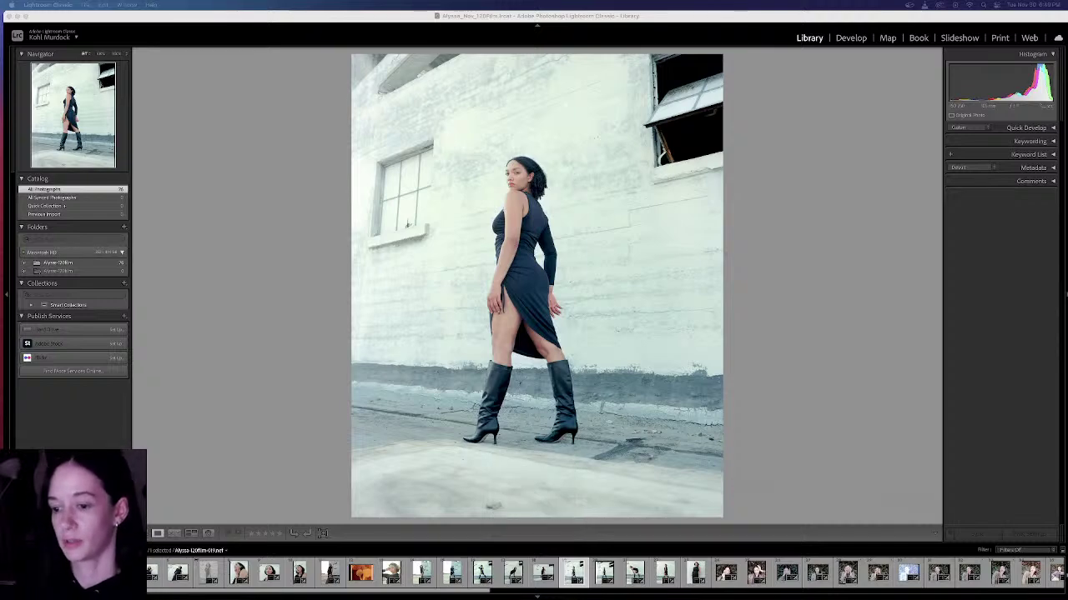
key("Right")
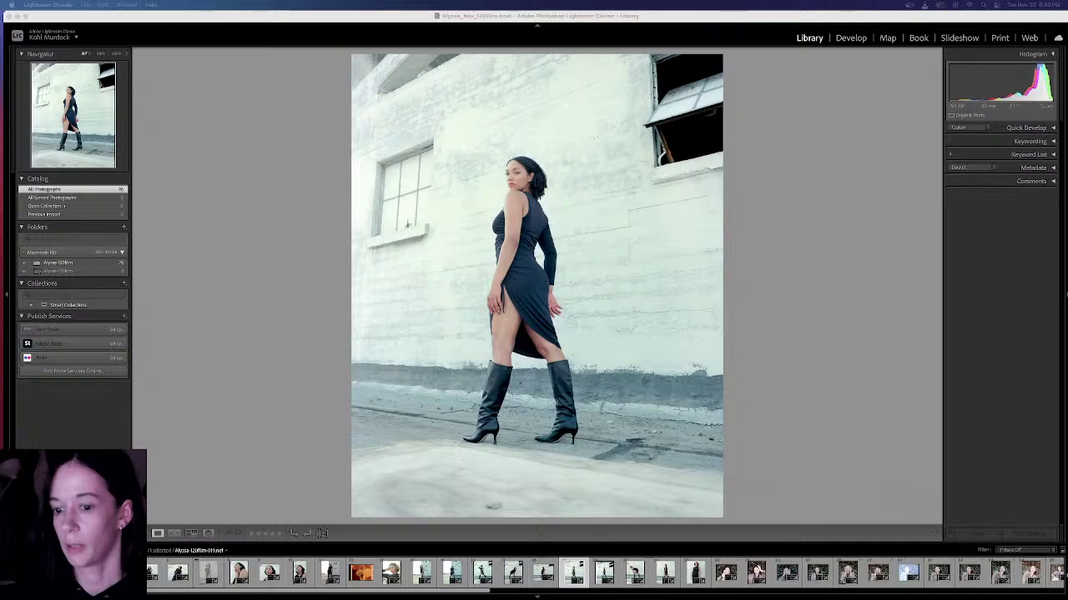
key("Left")
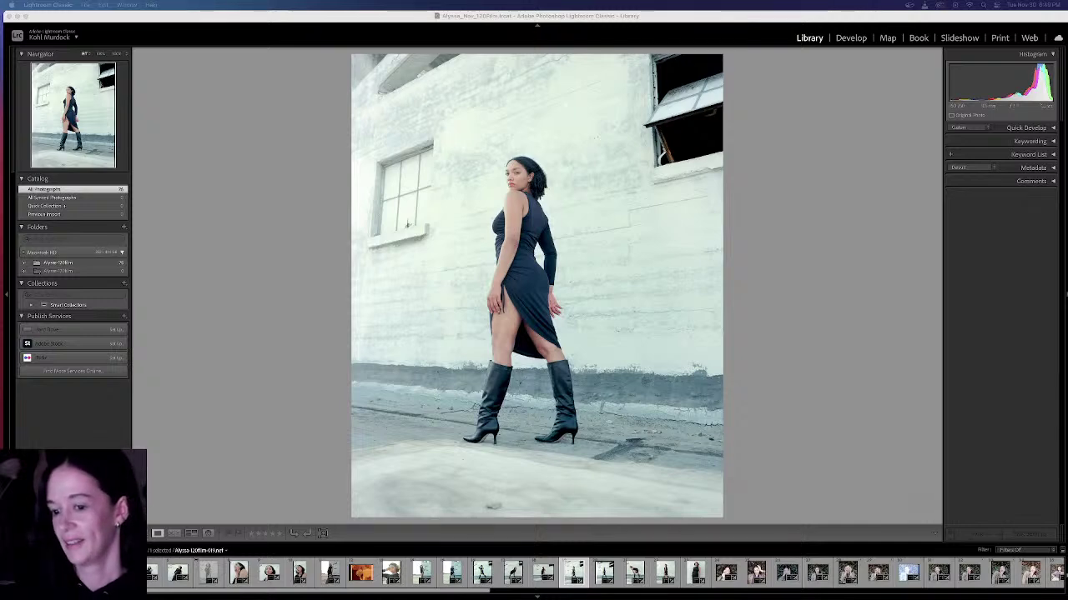
key("Right")
key("Left")
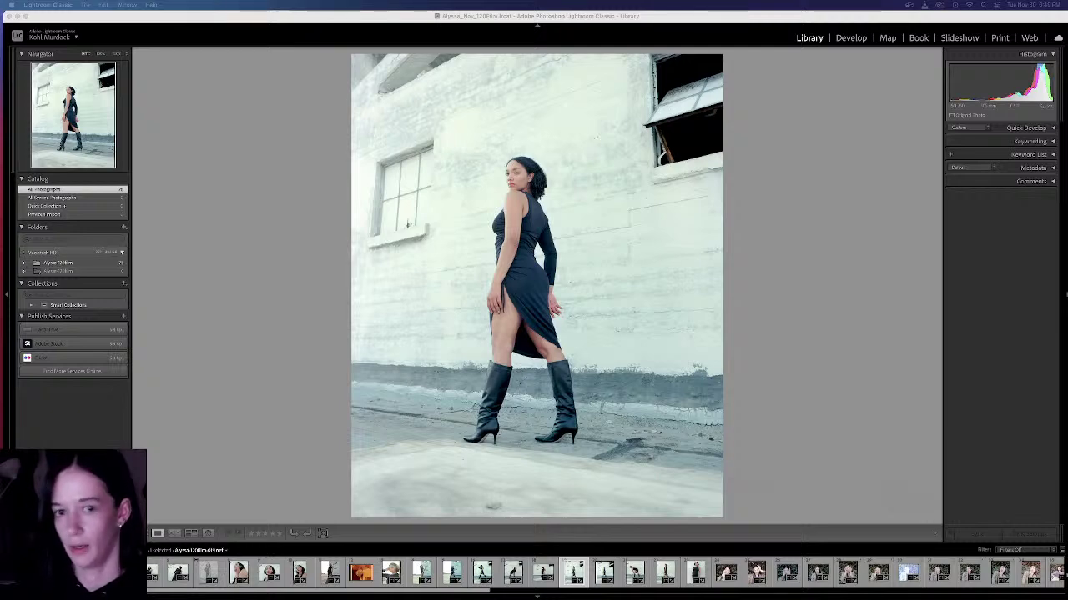
key("Right")
key("Left")
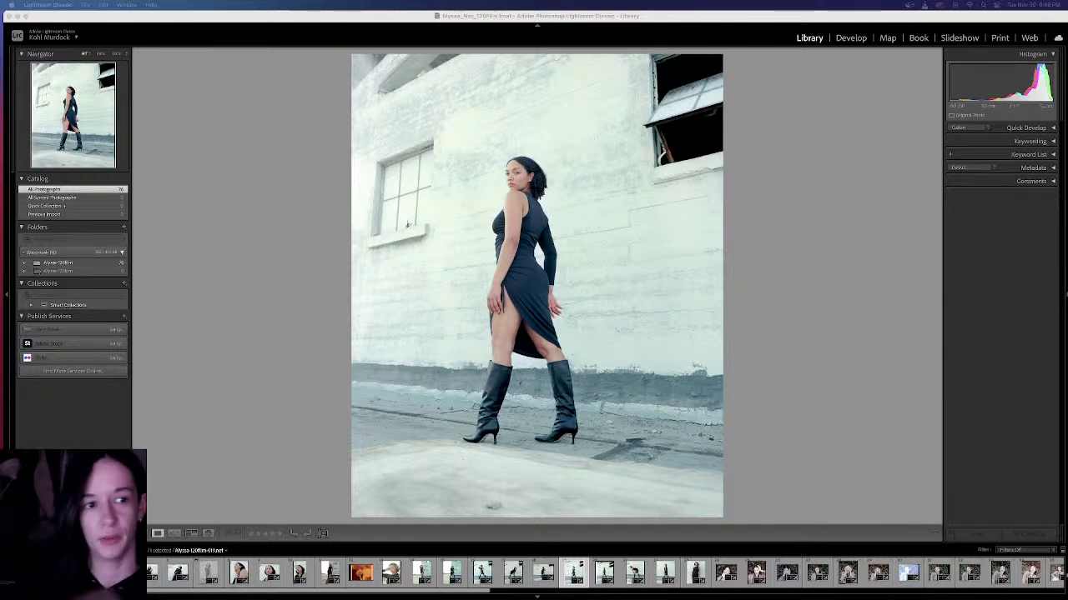
key("Right")
key("Left")
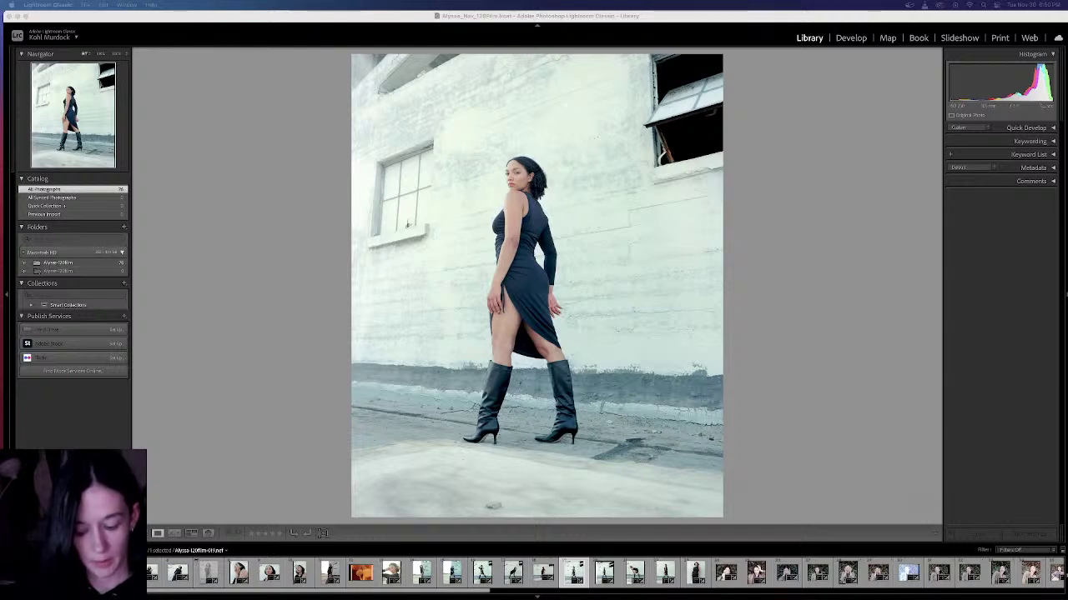
key("Right")
key("Left")
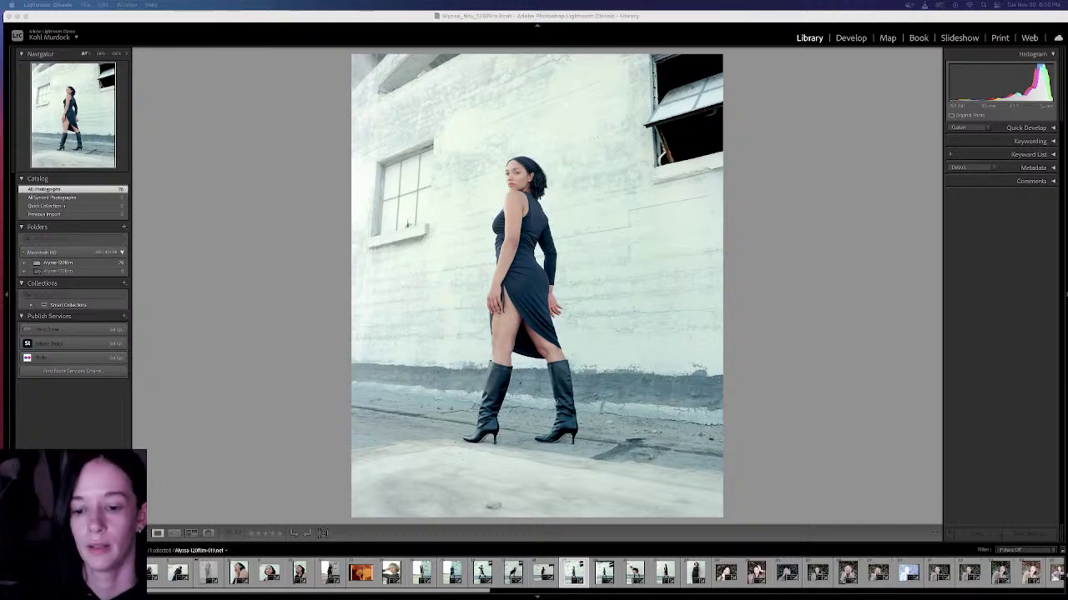
Step: Rate the three close-up portraits against the white wall five stars, including the one with both hands on the face
left_click(269, 572)
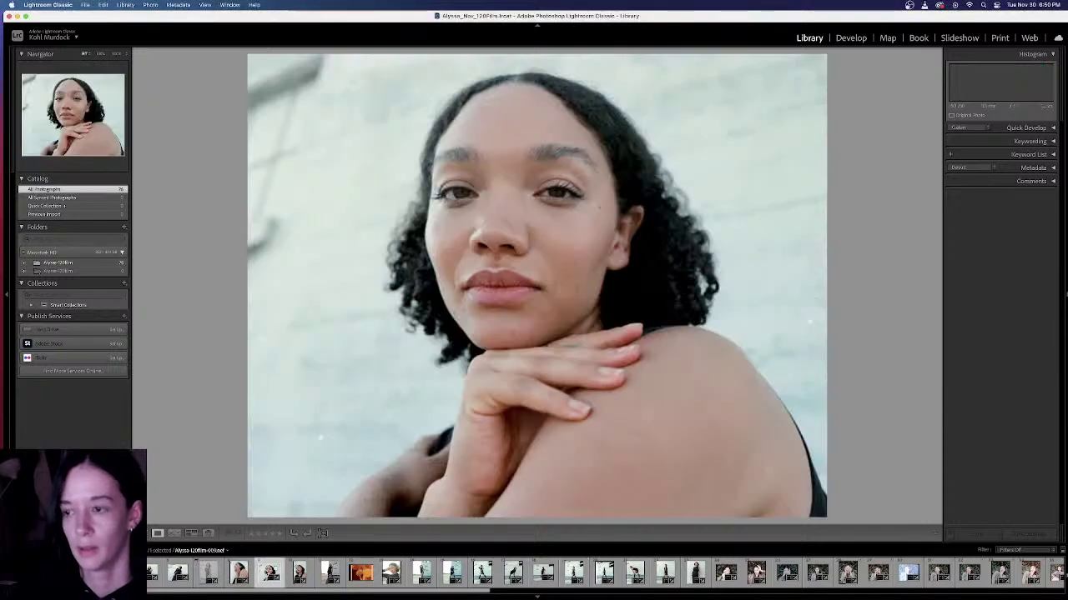
key("5")
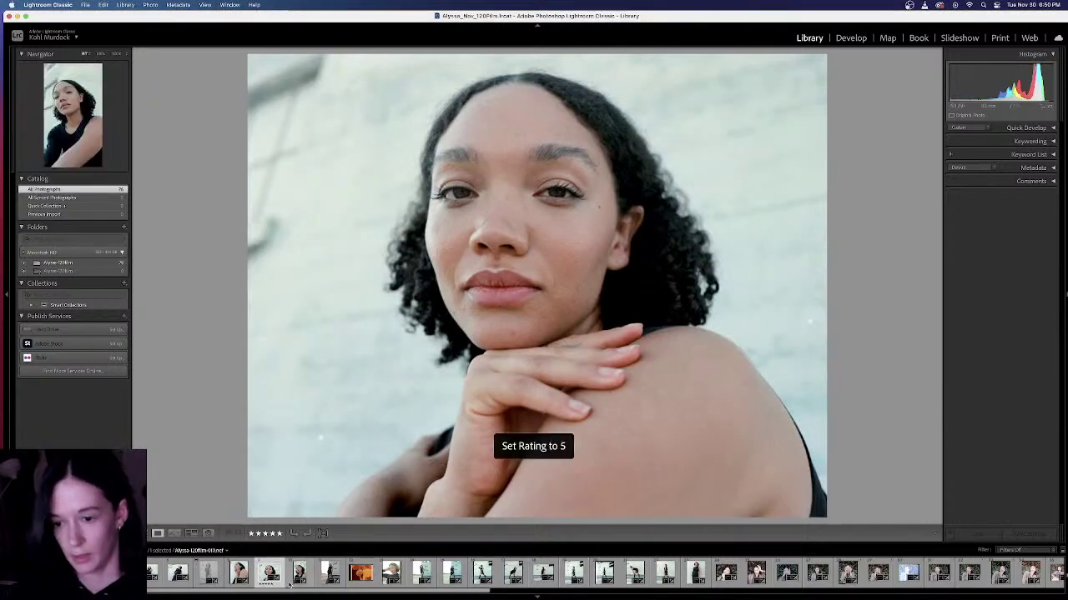
key("Right")
key("5")
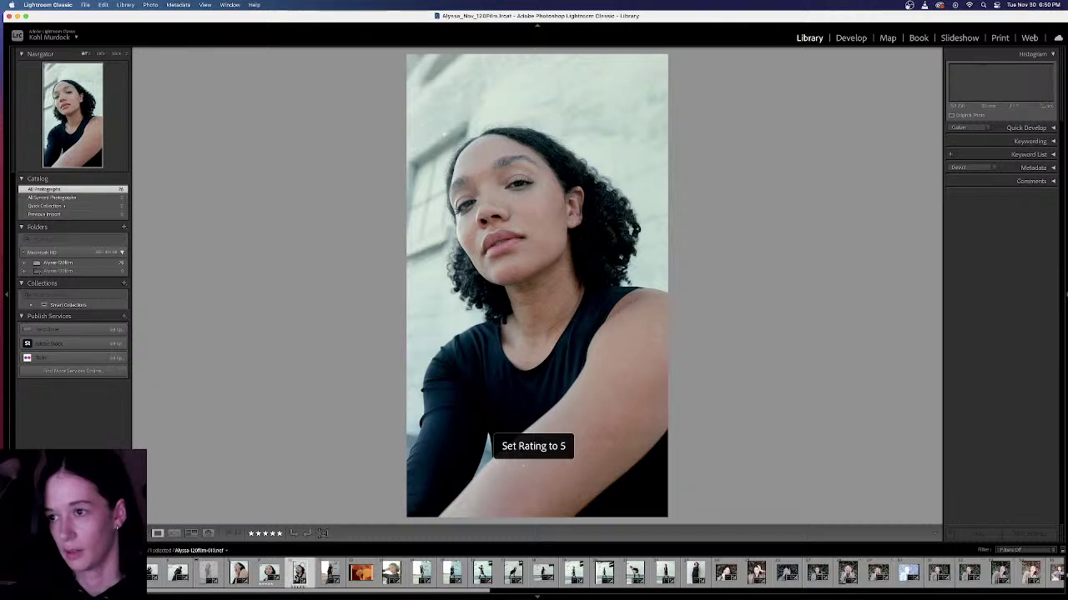
left_click(238, 573)
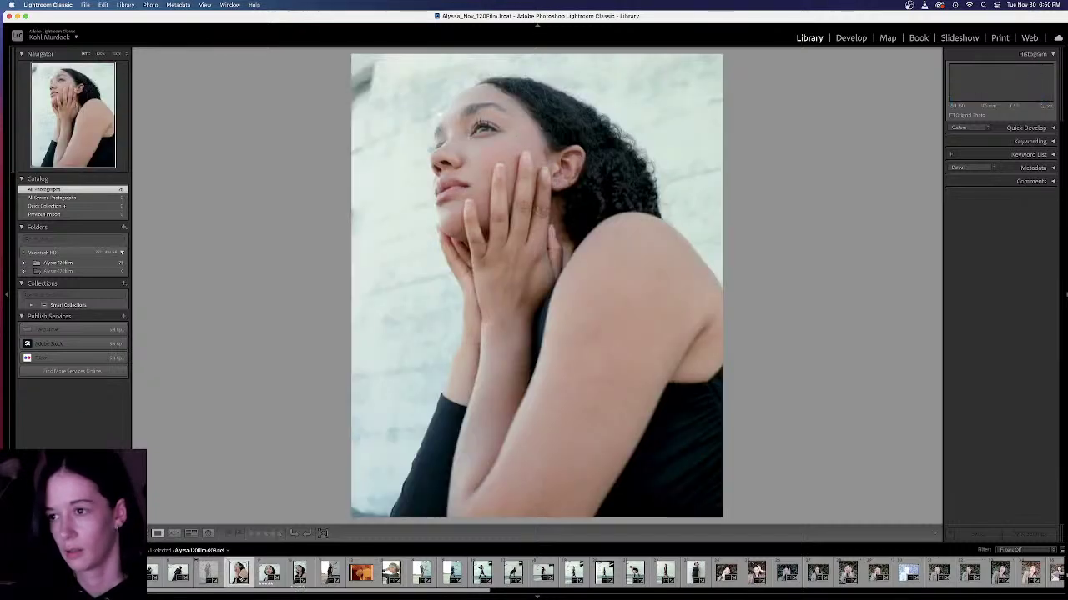
key("5")
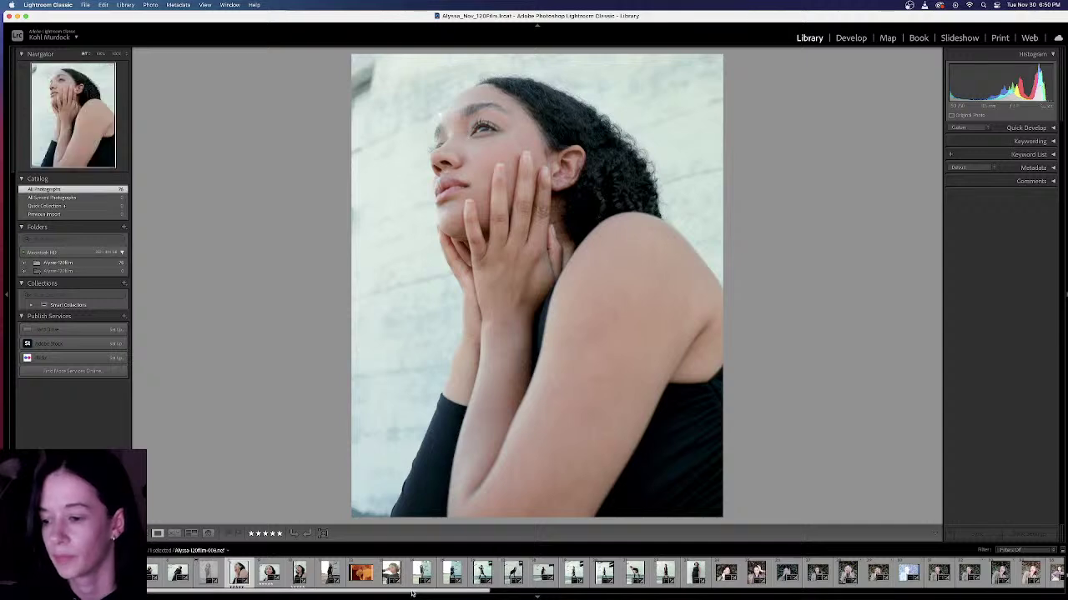
Step: Rate the bent-over pose and the side-on walking shots in the dark dress against the white wall five stars
left_click_drag(416, 593, 460, 589)
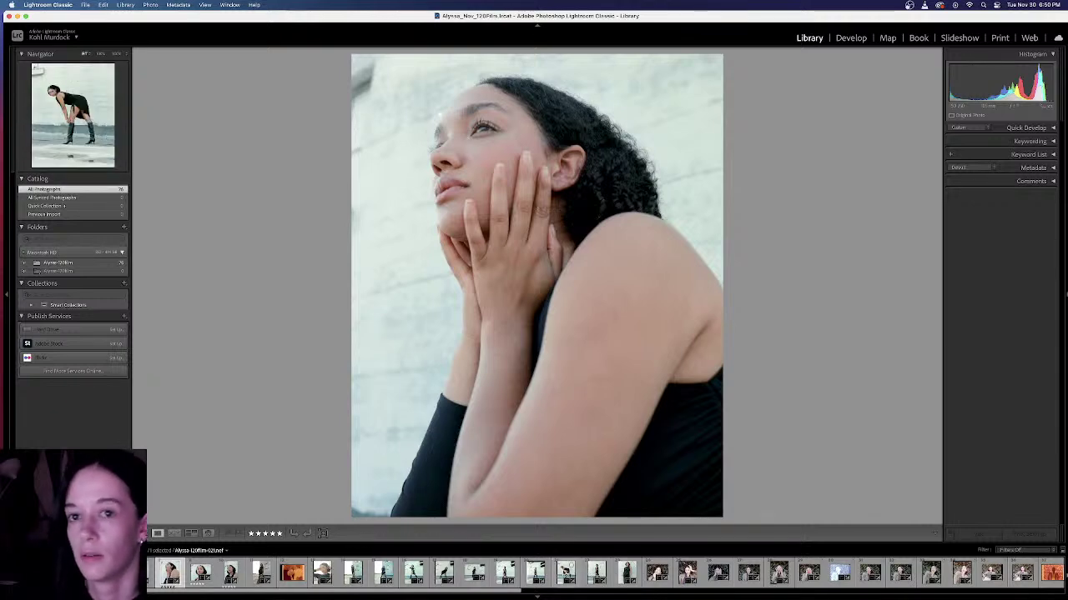
left_click(565, 573)
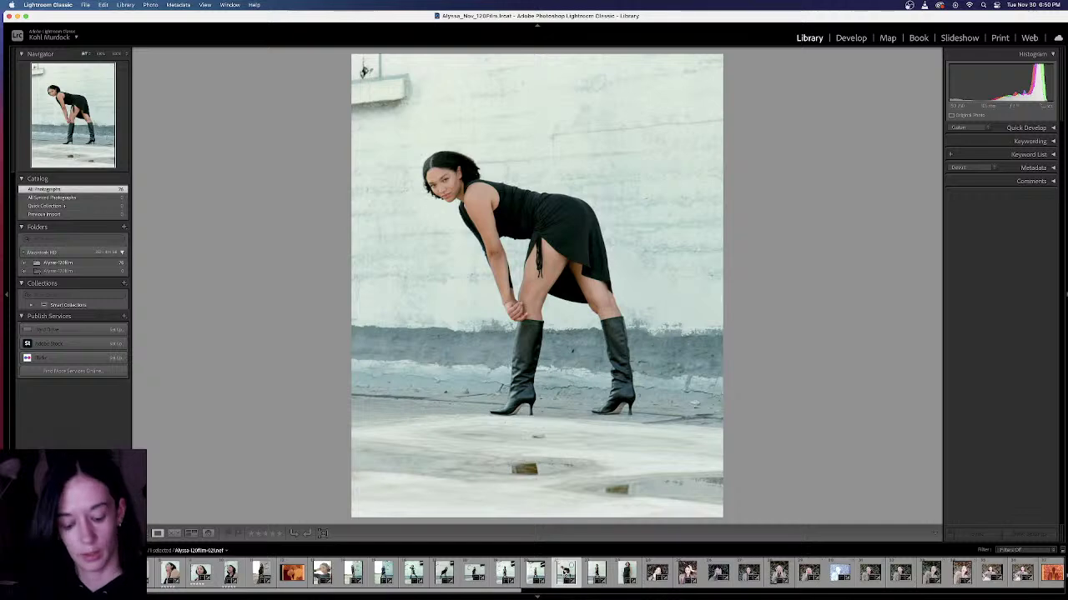
key("5")
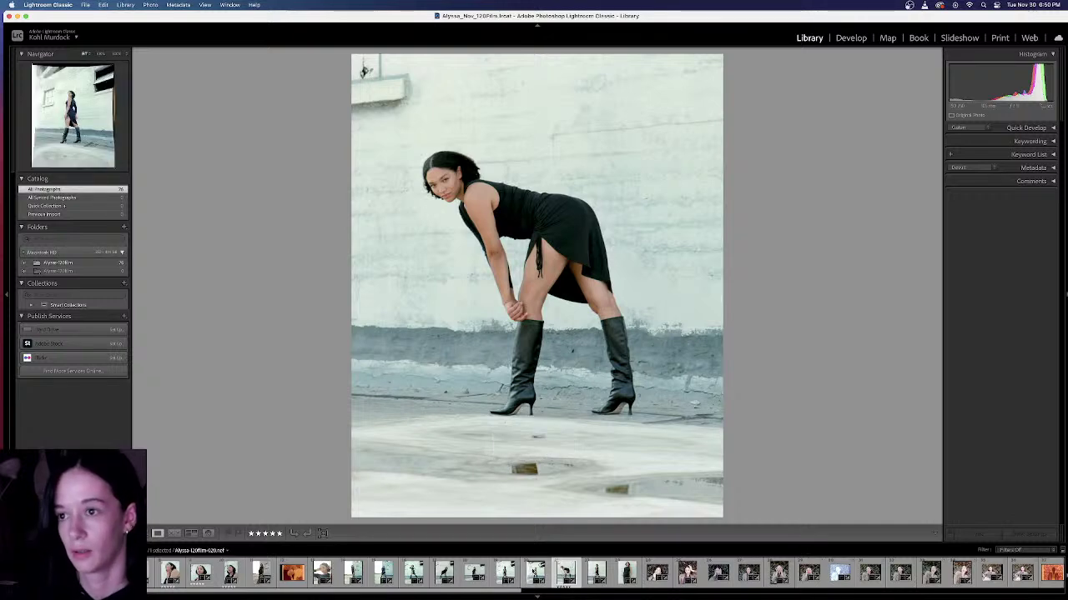
left_click(505, 572)
key("5")
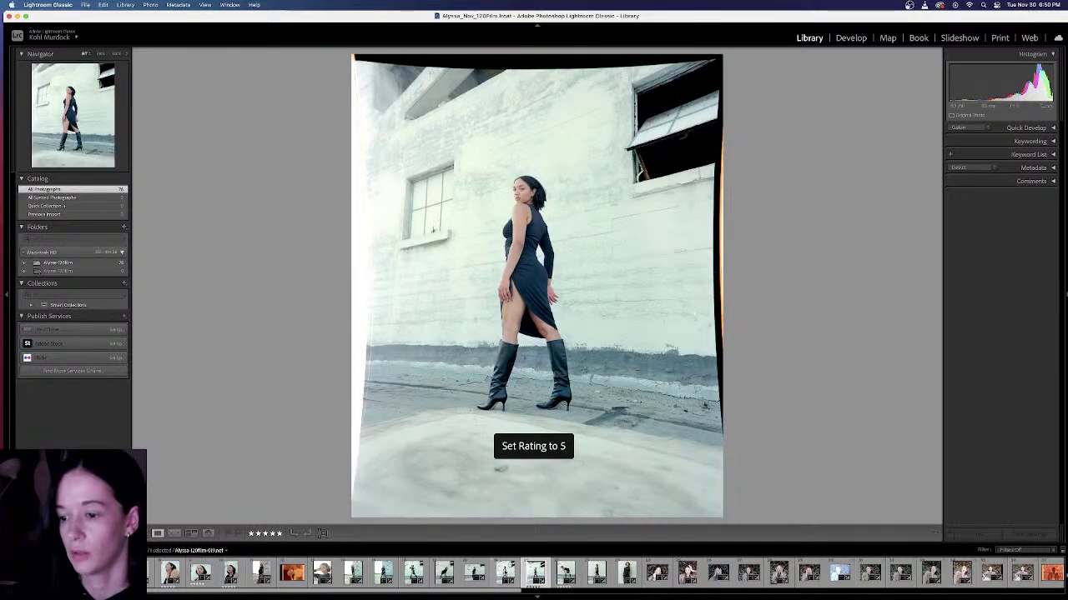
Step: Rate the wide-stance shot and the striding shot with a raised hand five stars, checking the neighbouring full-length rooftop photos
left_click(475, 572)
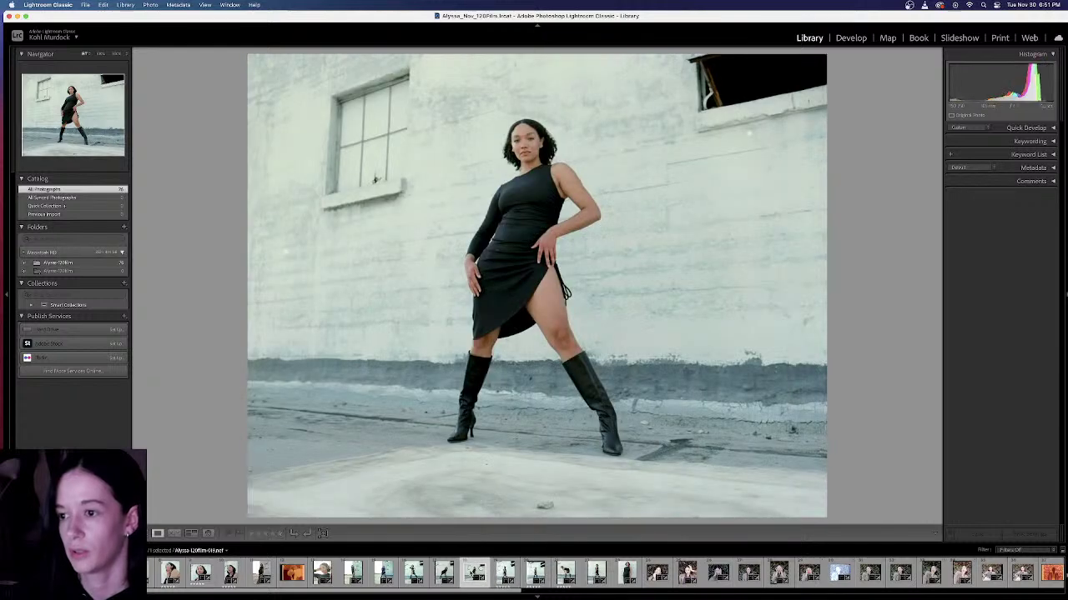
key("5")
left_click(444, 574)
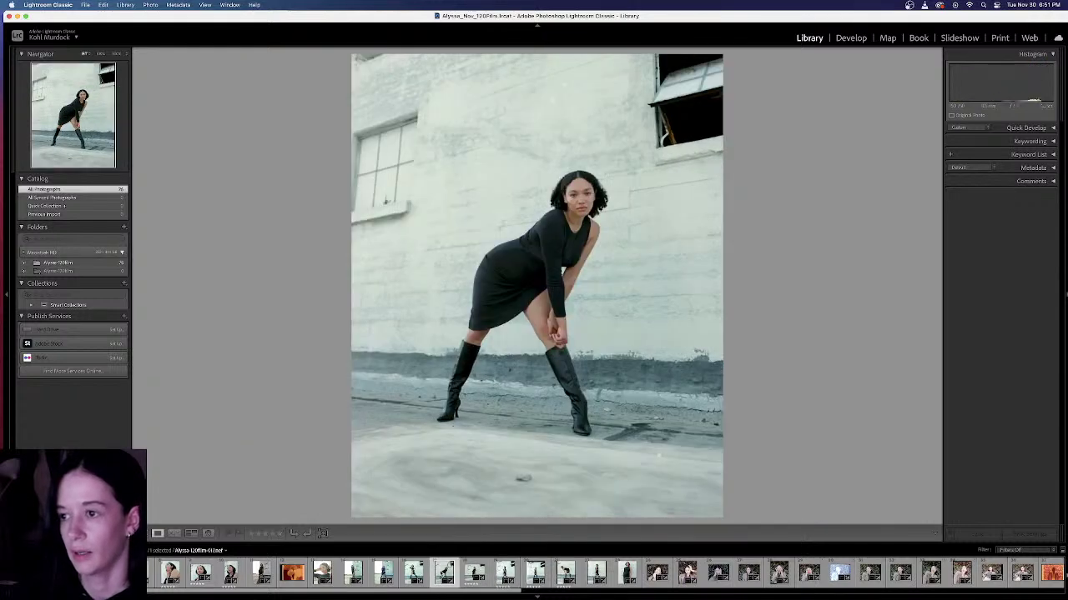
left_click(415, 574)
key("5")
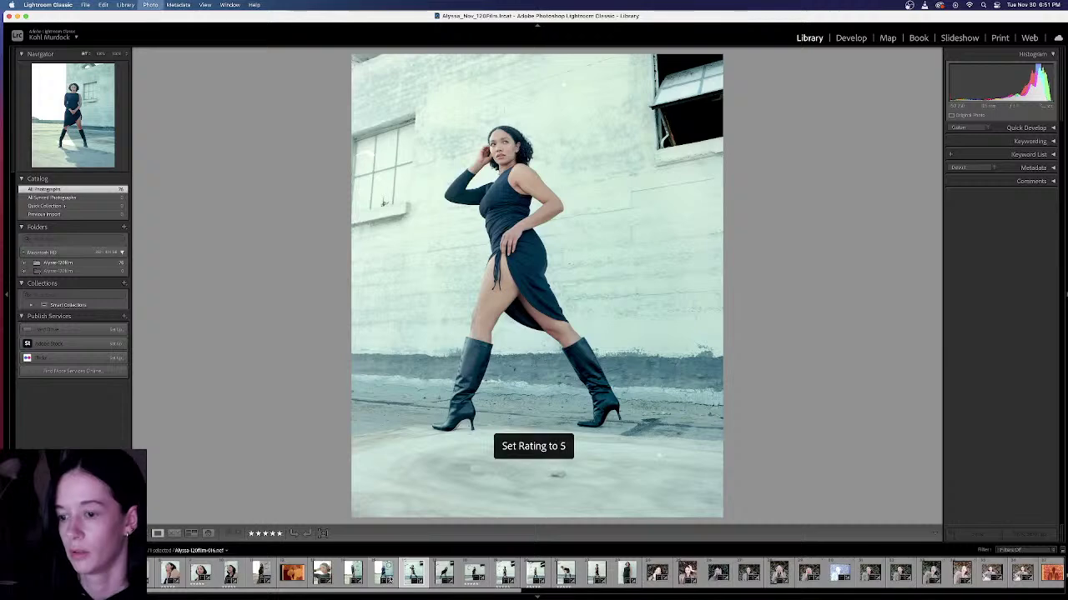
left_click(384, 572)
left_click(352, 572)
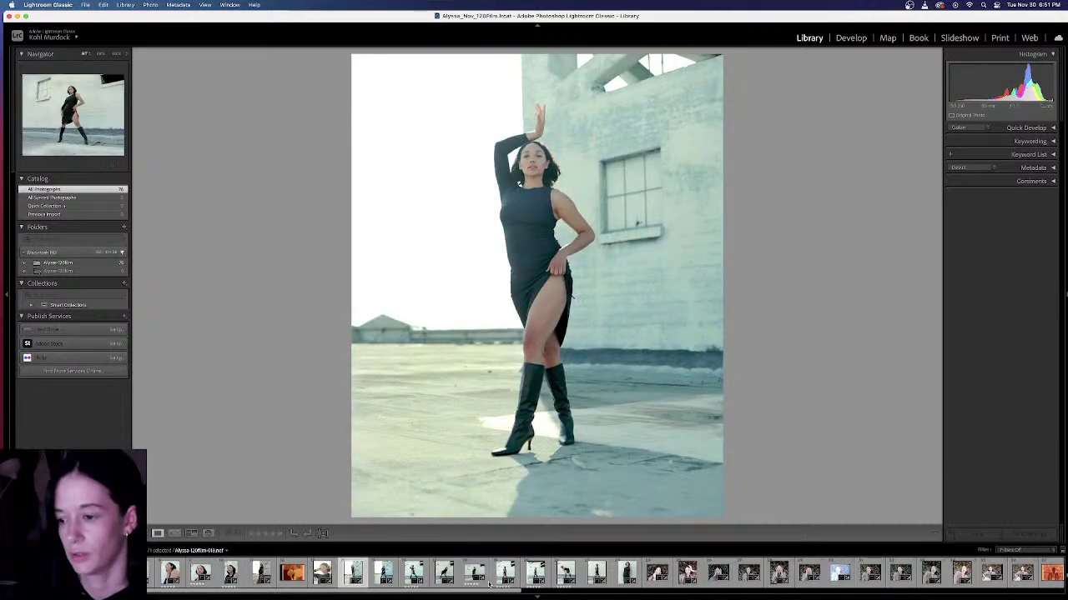
Step: Rate the plaid-blazer portrait with one hand on the head in front of the leaves five stars
left_click_drag(460, 594, 586, 592)
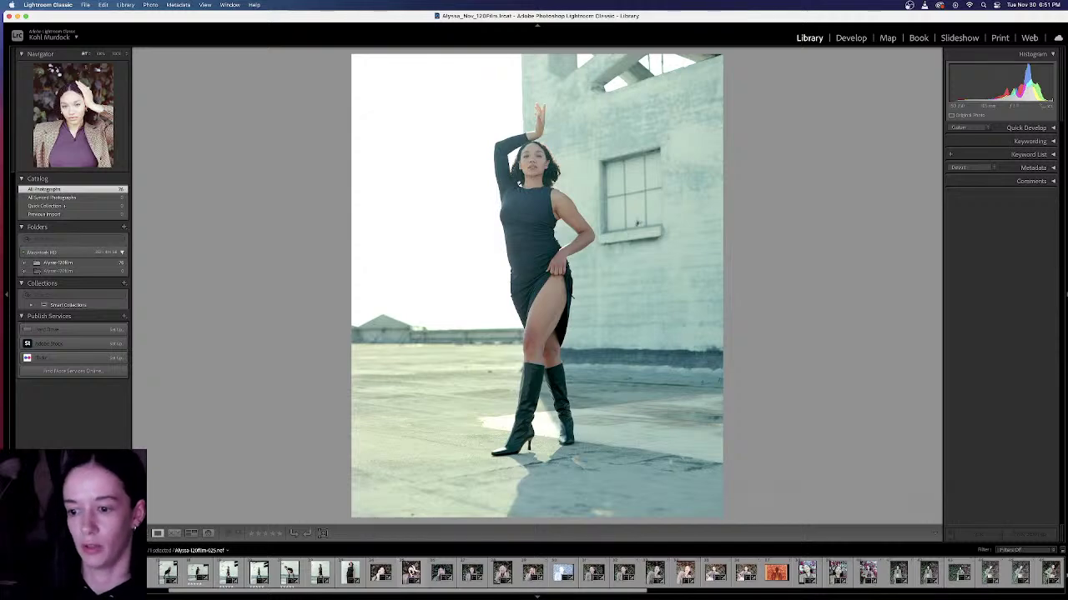
left_click(411, 570)
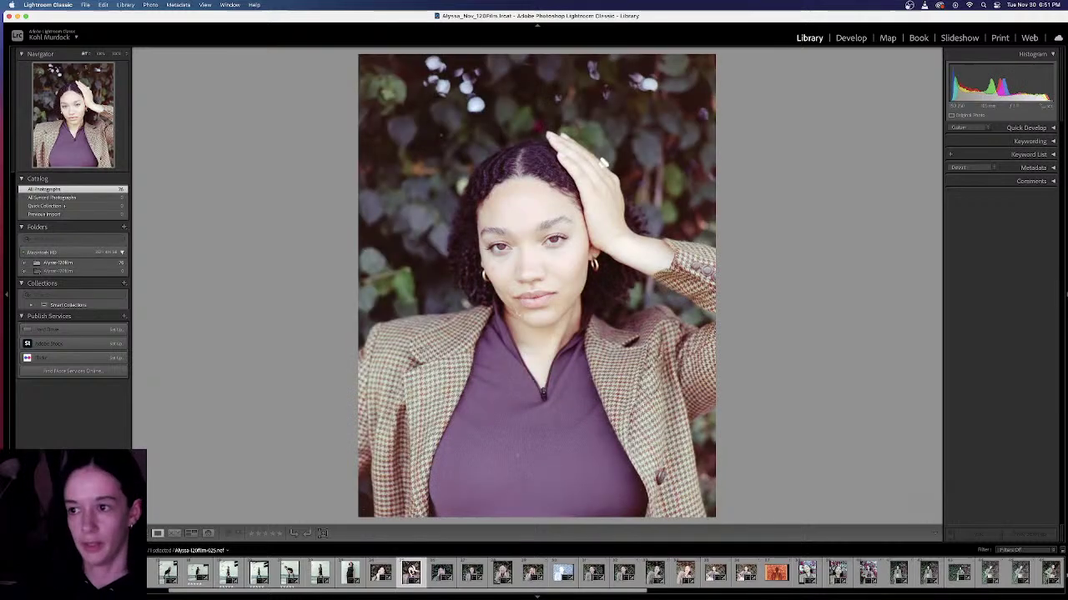
key("5")
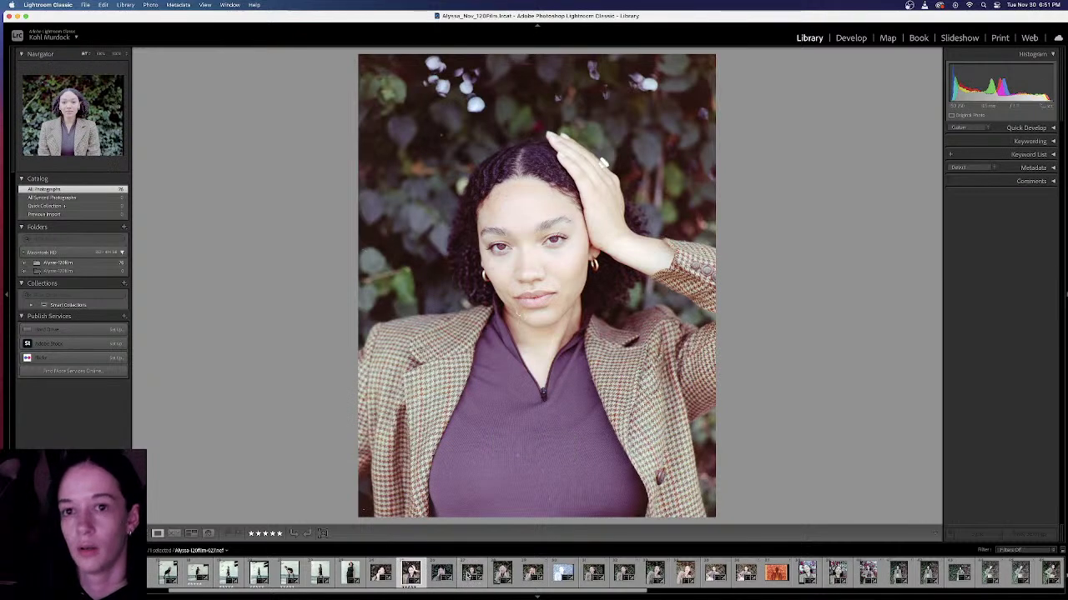
Step: Review the ivy-wall blazer portraits and rate the two similar shots looking up with an open mouth five stars
left_click(470, 574)
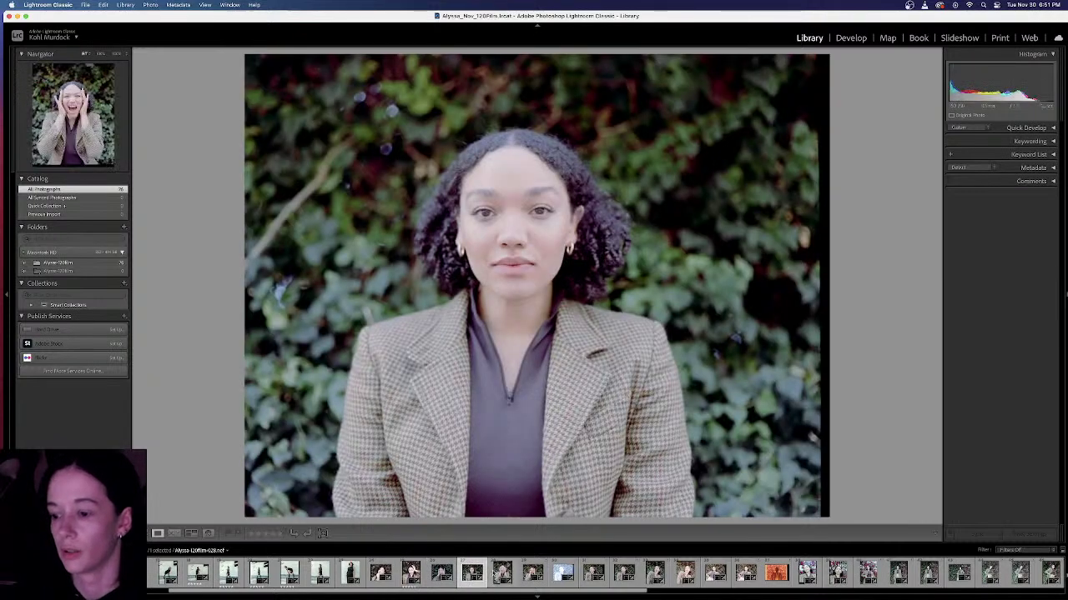
left_click(501, 574)
left_click(532, 574)
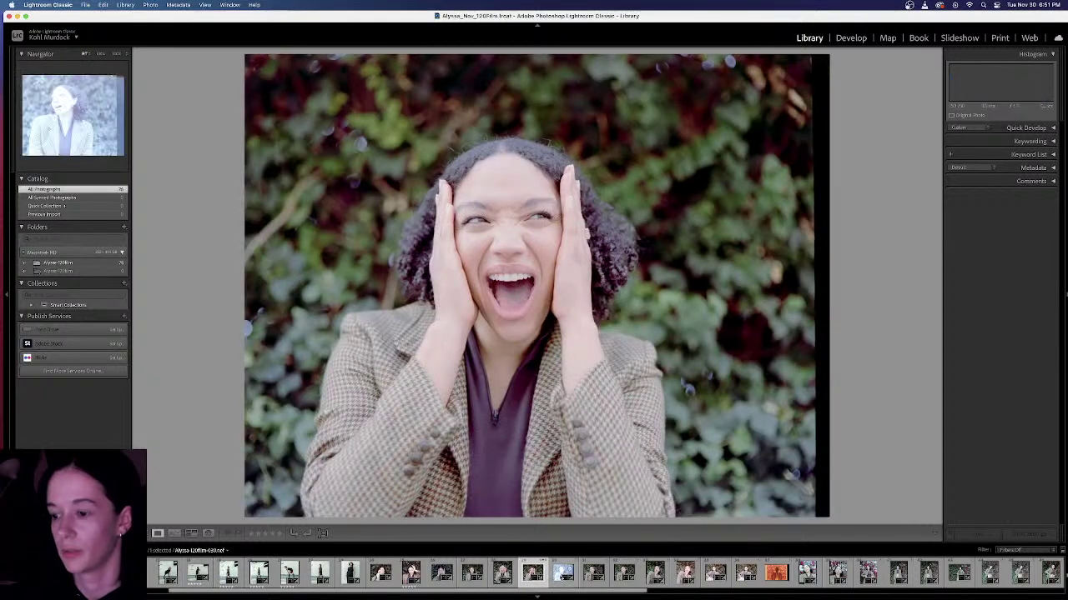
left_click(592, 573)
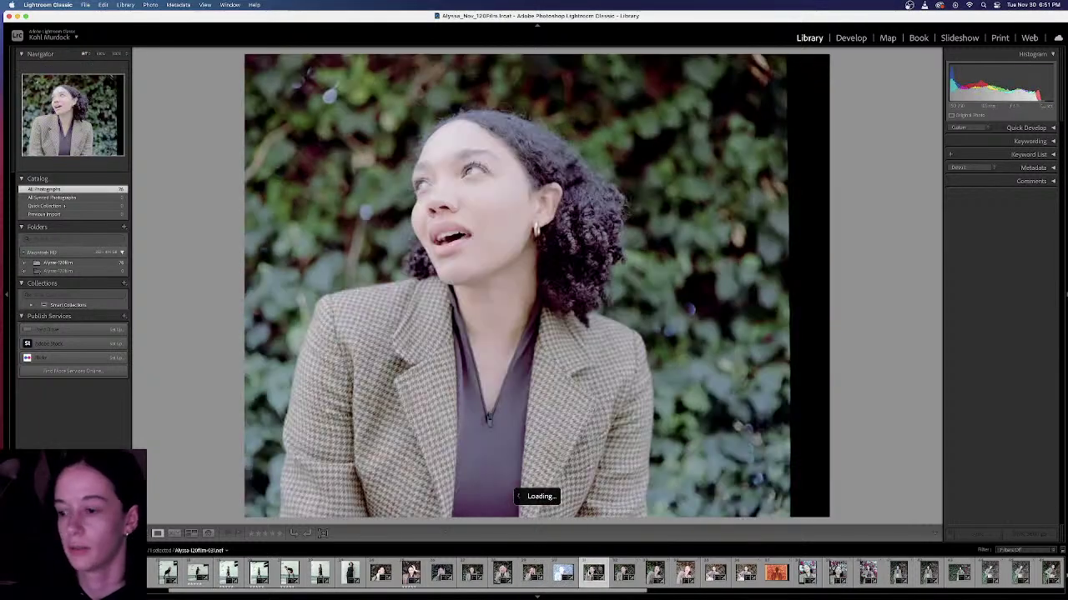
key("5")
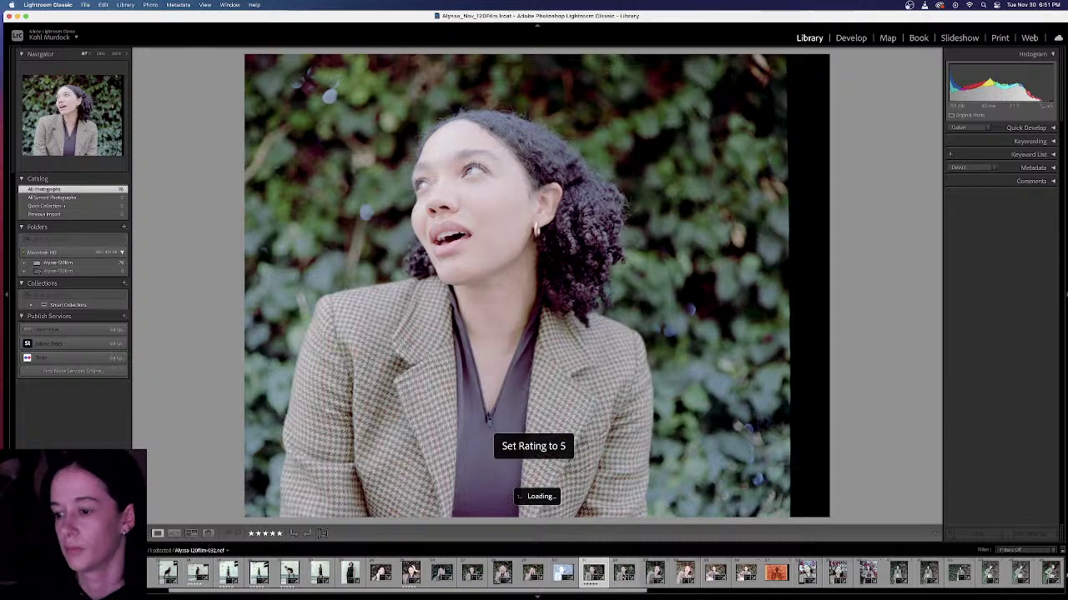
left_click(619, 572)
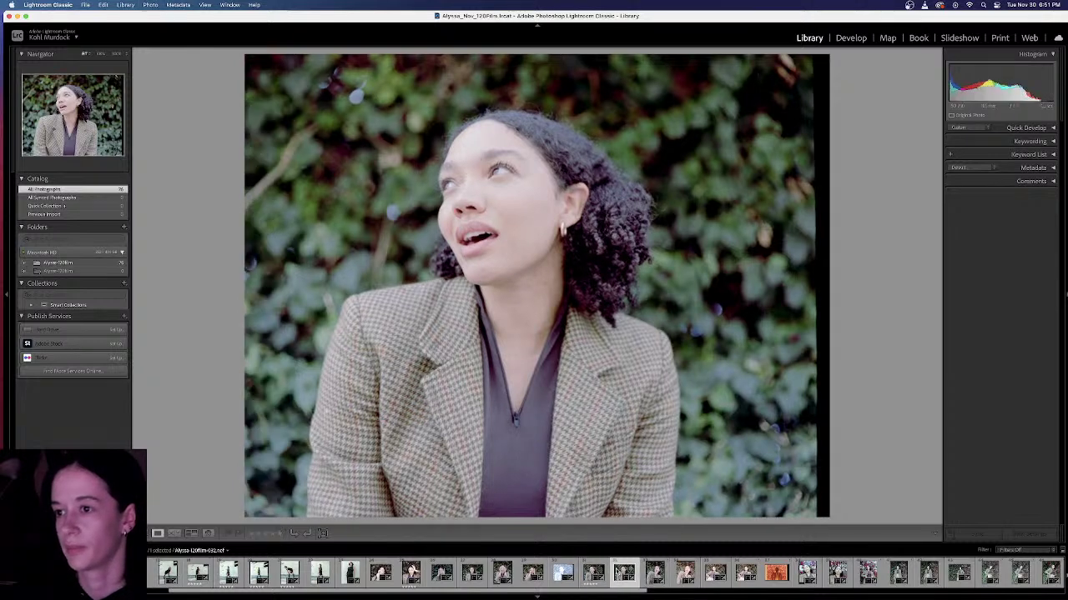
key("5")
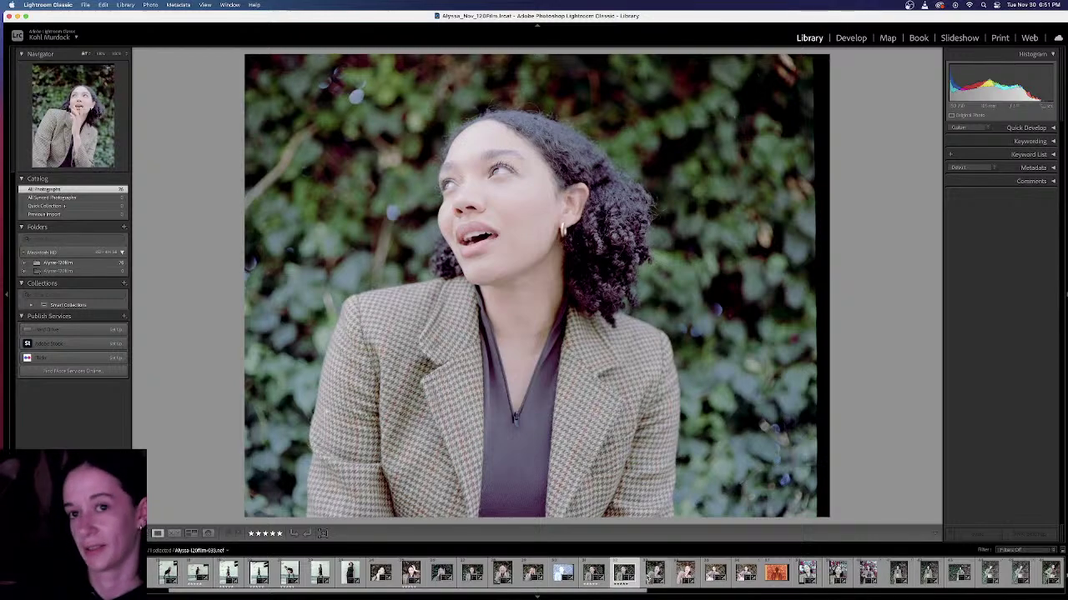
Step: Review the leaning and hand-at-chin ivy-wall shots, and rate the three blazer portraits in front of the pink bougainvillea five stars
left_click_drag(634, 593, 681, 591)
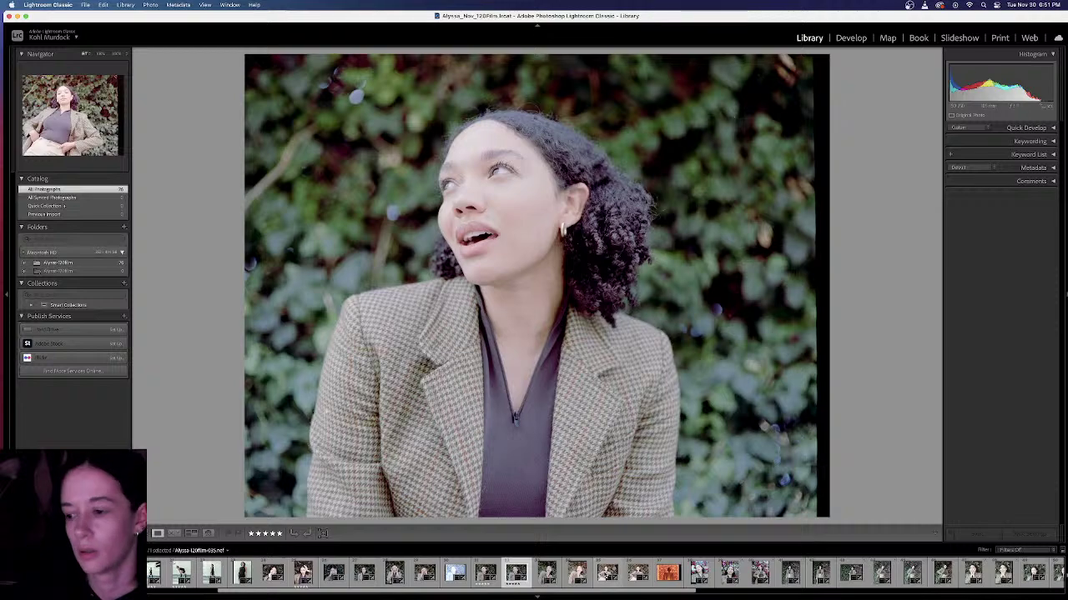
left_click(637, 574)
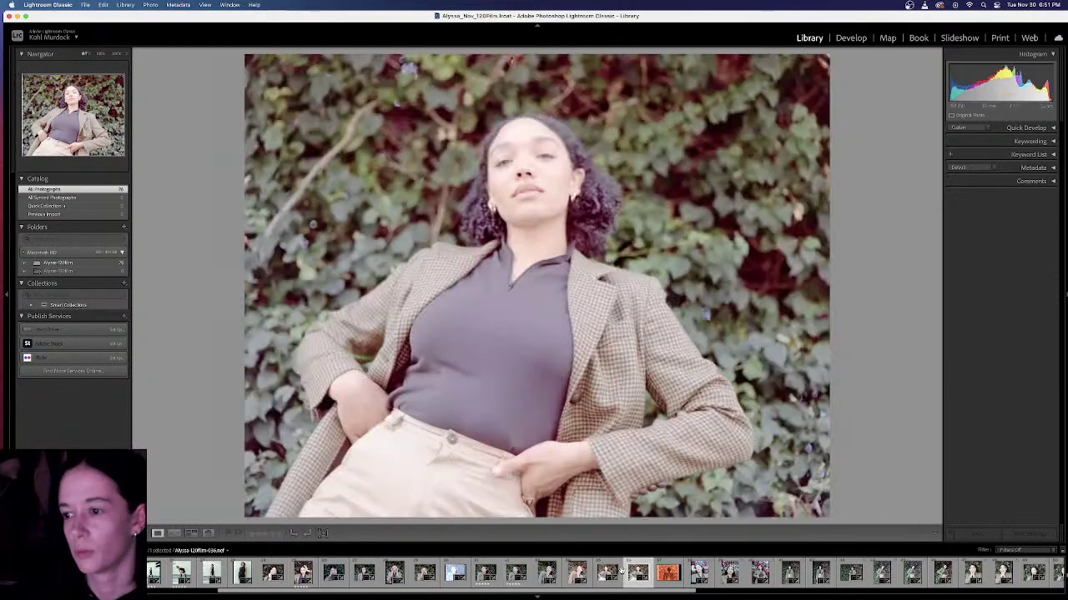
left_click(606, 573)
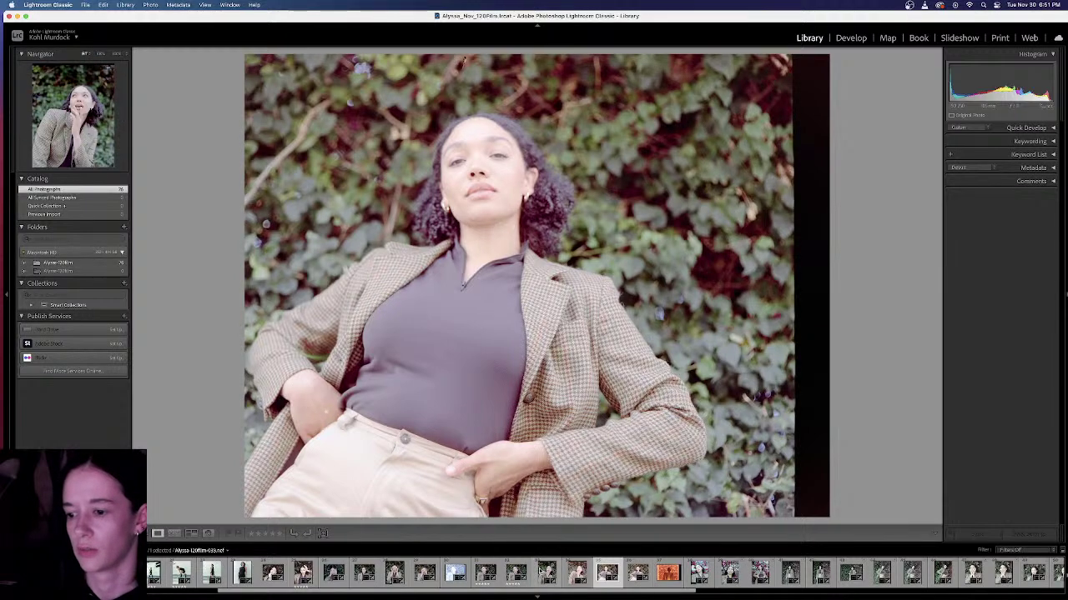
left_click(546, 573)
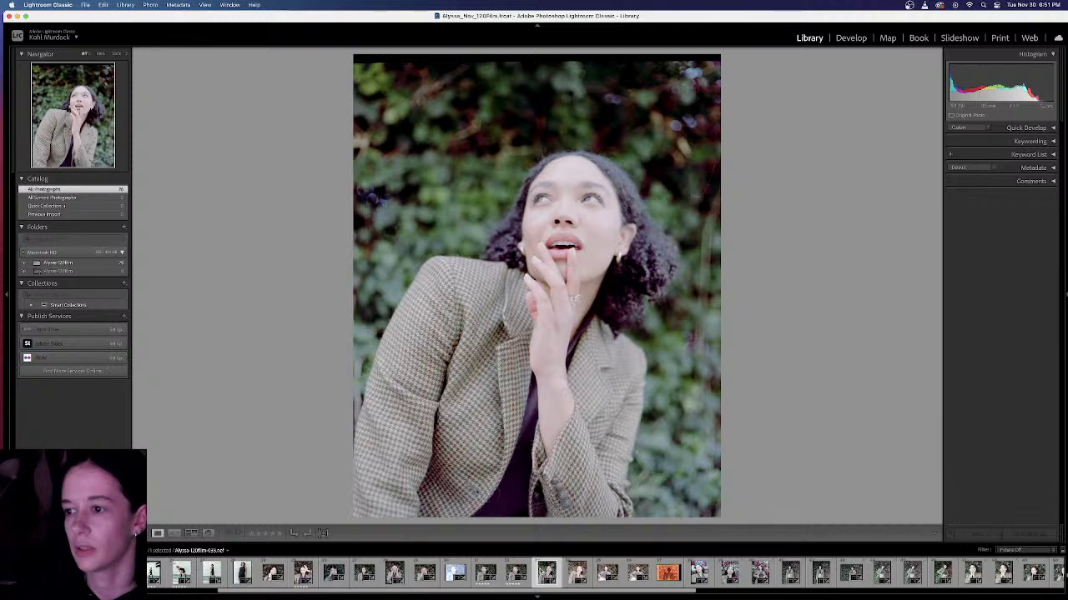
scroll(584, 573, "right", 5)
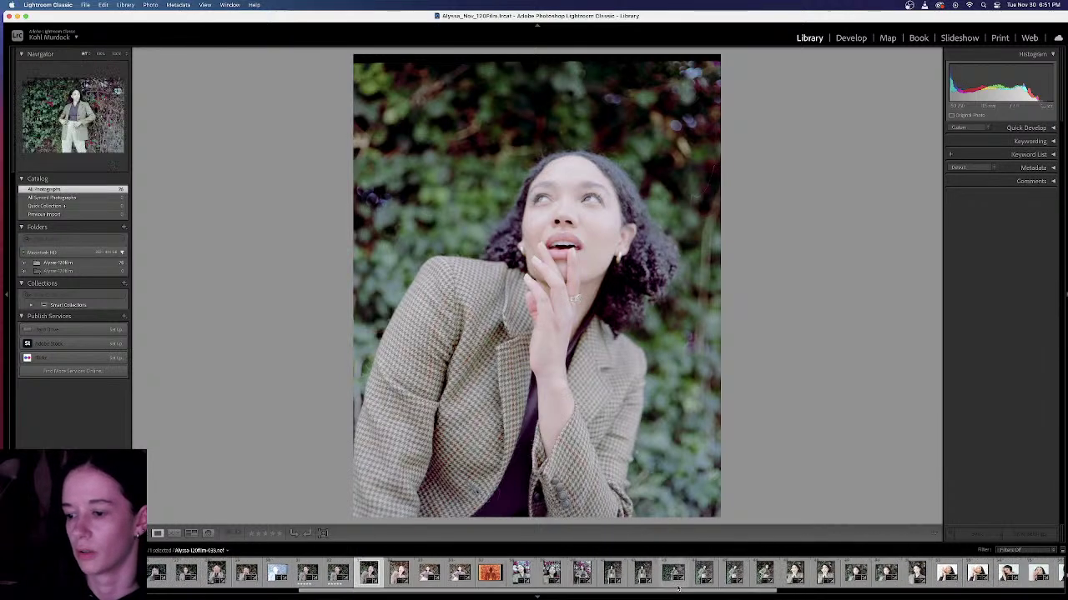
left_click(520, 572)
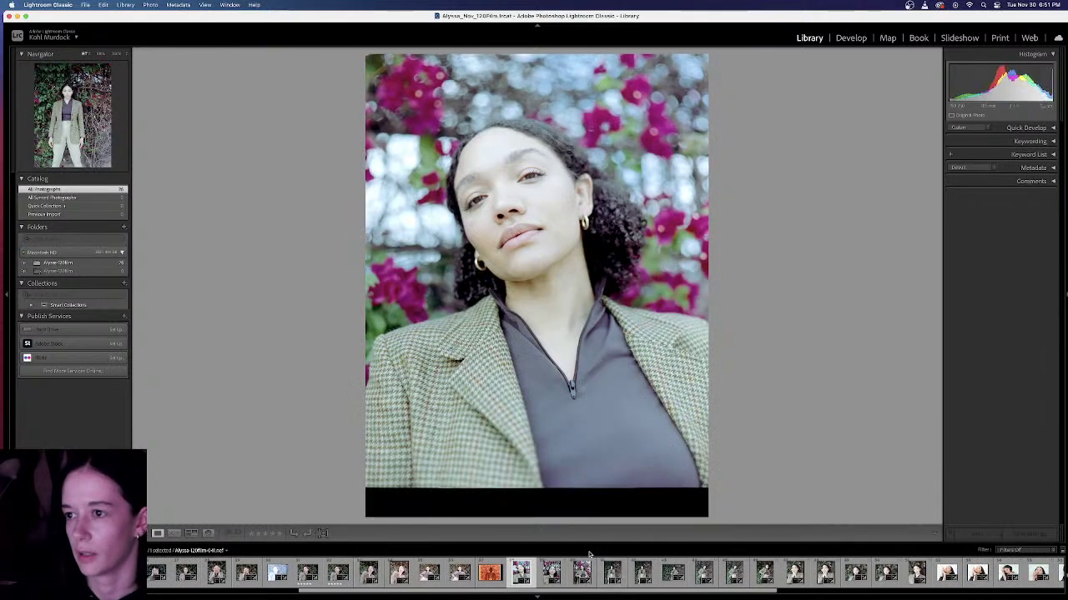
key("5")
left_click(552, 573)
key("5")
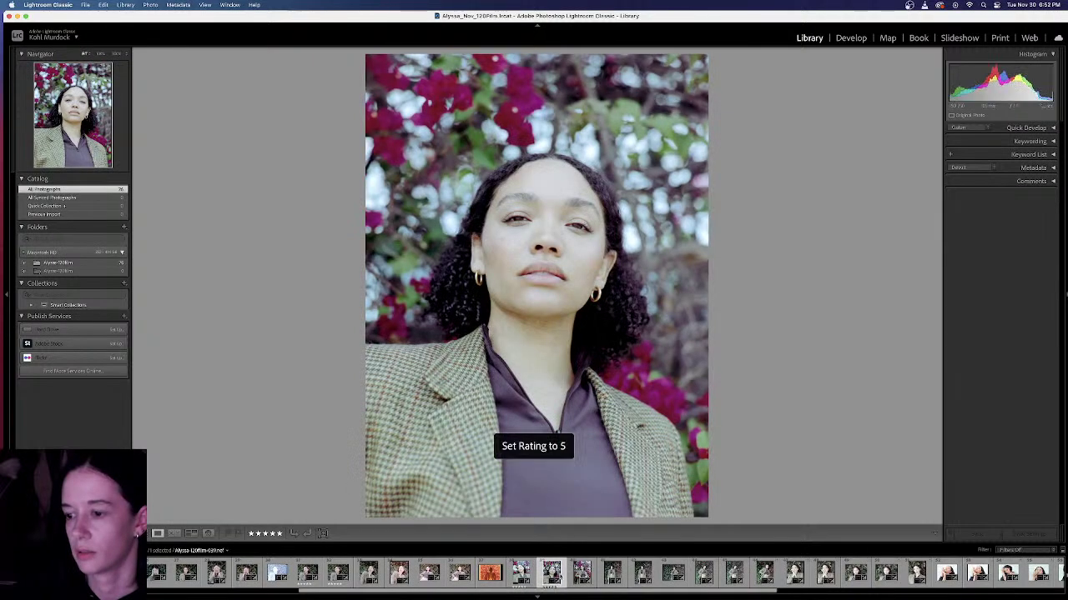
key("Right")
key("5")
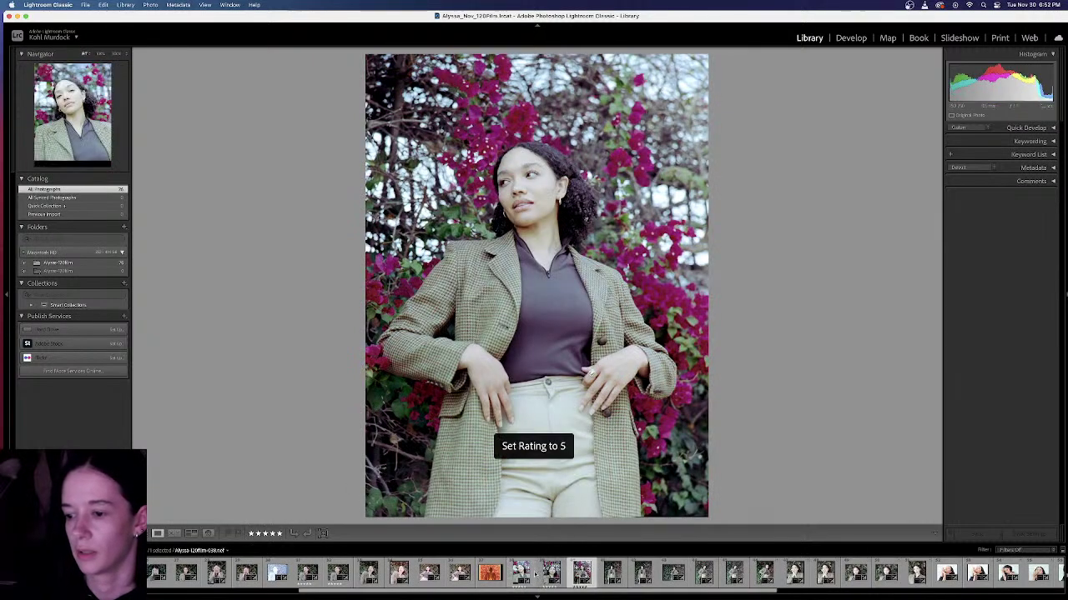
Step: Review the standing blazer shots against the flowering vines and rate the one with a hand on the hip and the jacket swept back five stars
left_click(552, 573)
left_click(340, 574)
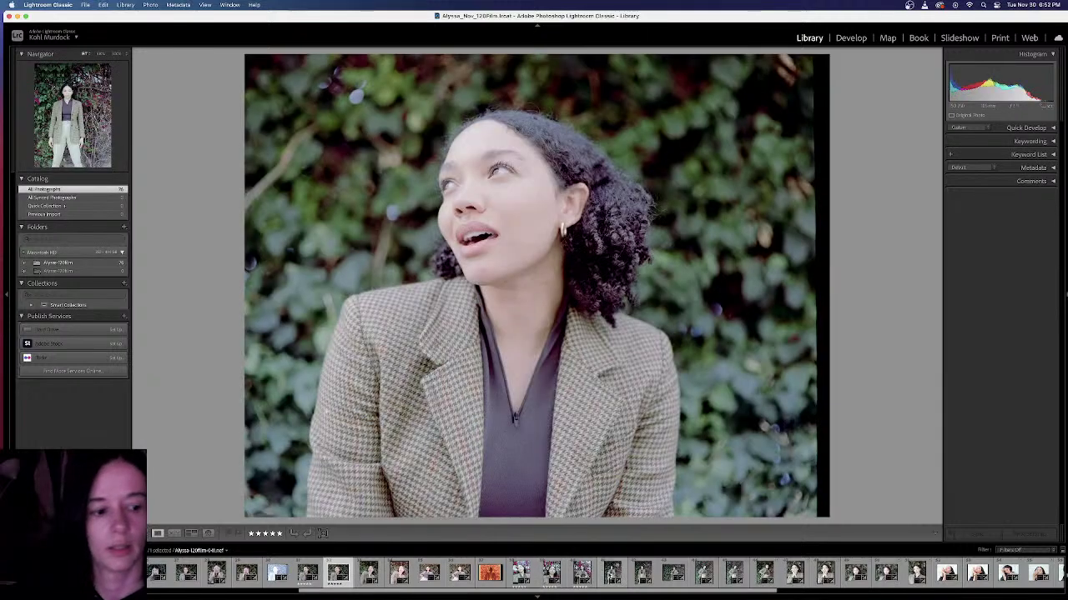
left_click(613, 574)
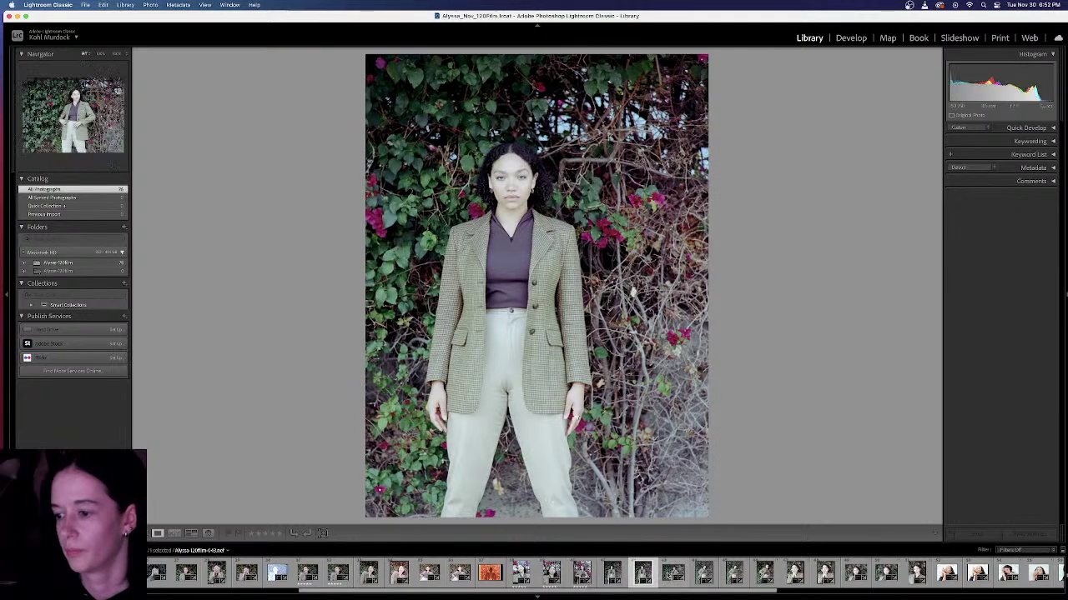
left_click(673, 574)
left_click(697, 574)
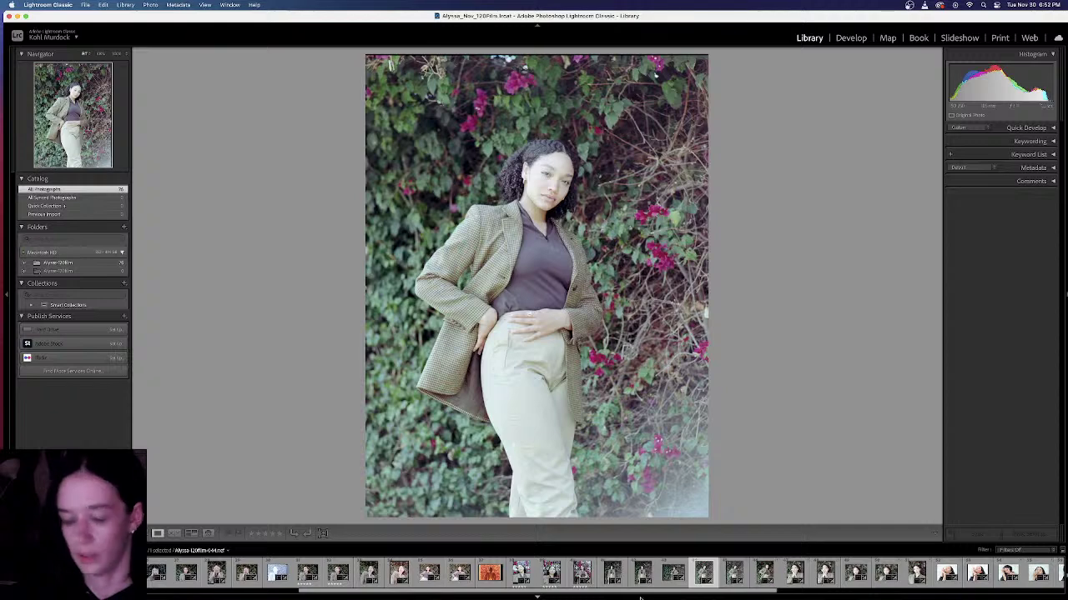
key("5")
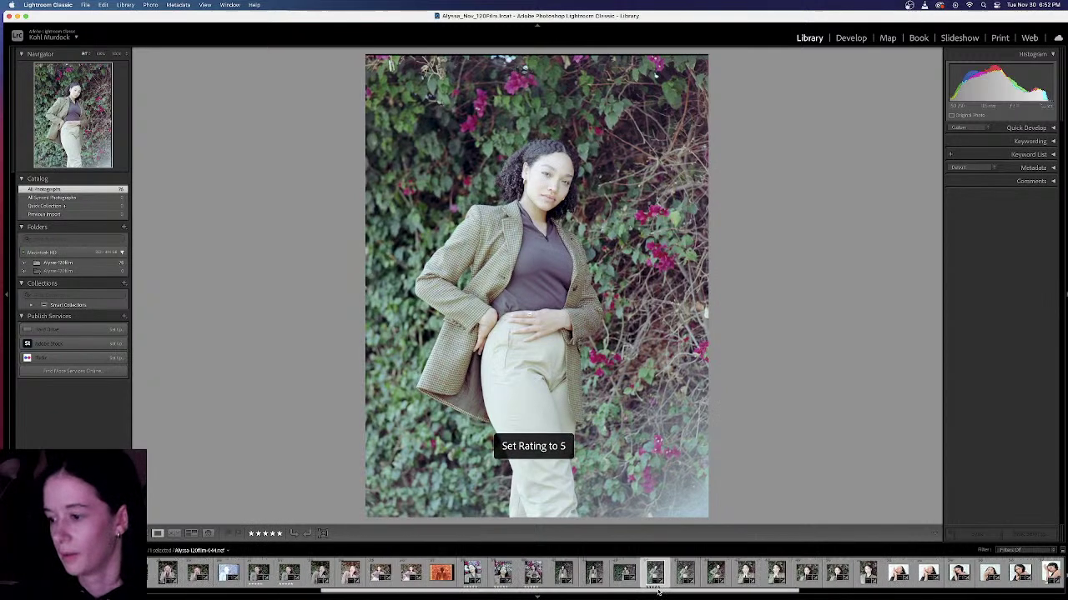
Step: Compare the neighbouring hand-on-hip blazer shots in front of the vines and rate another of them five stars
scroll(558, 574, "down", 3)
left_click(584, 573)
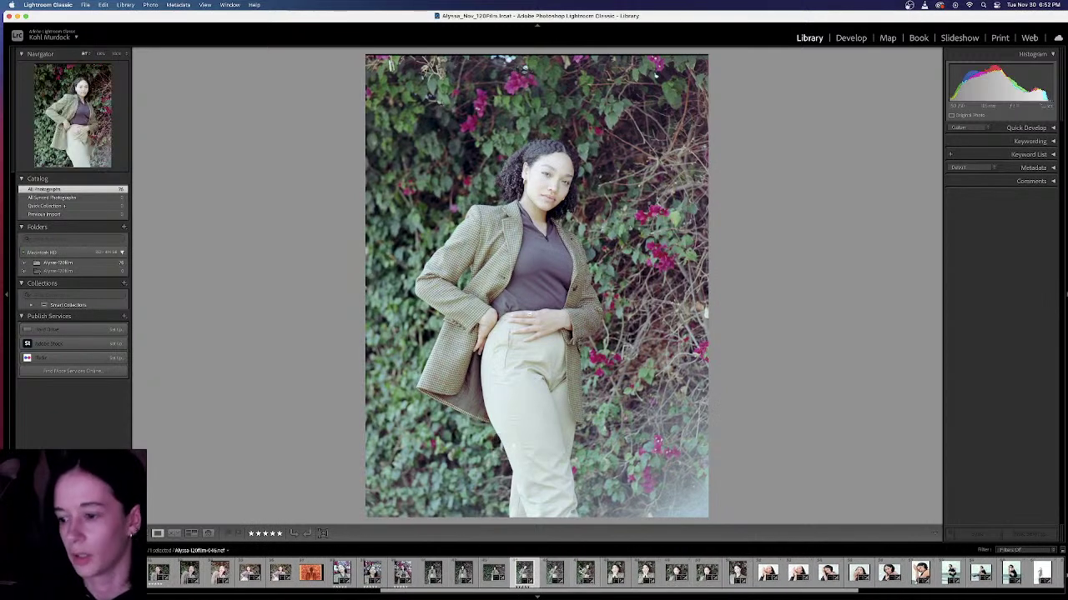
key("Left")
key("Left")
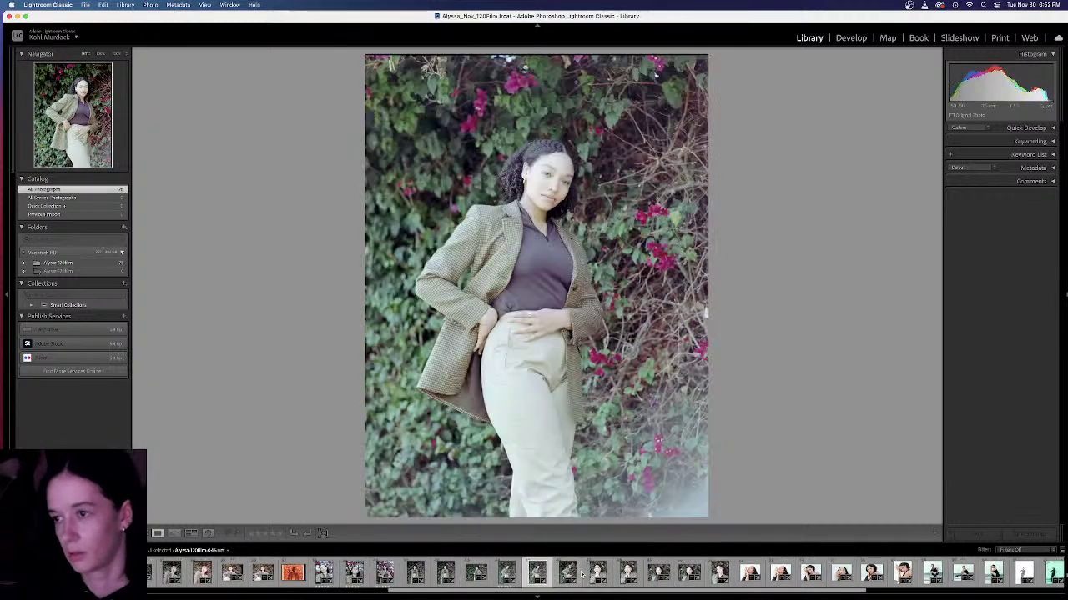
key("Right")
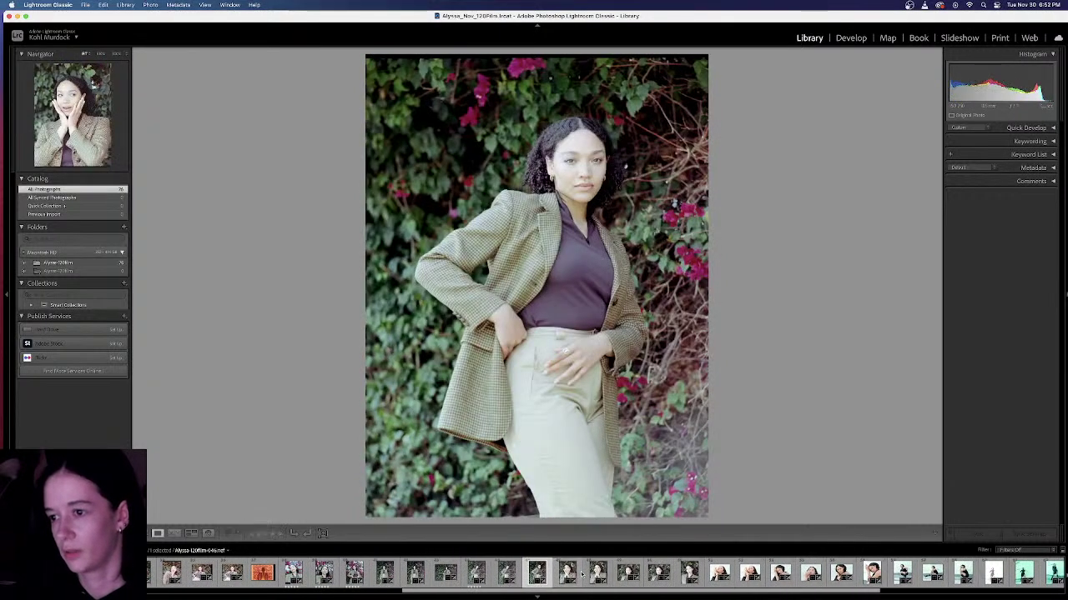
key("Right")
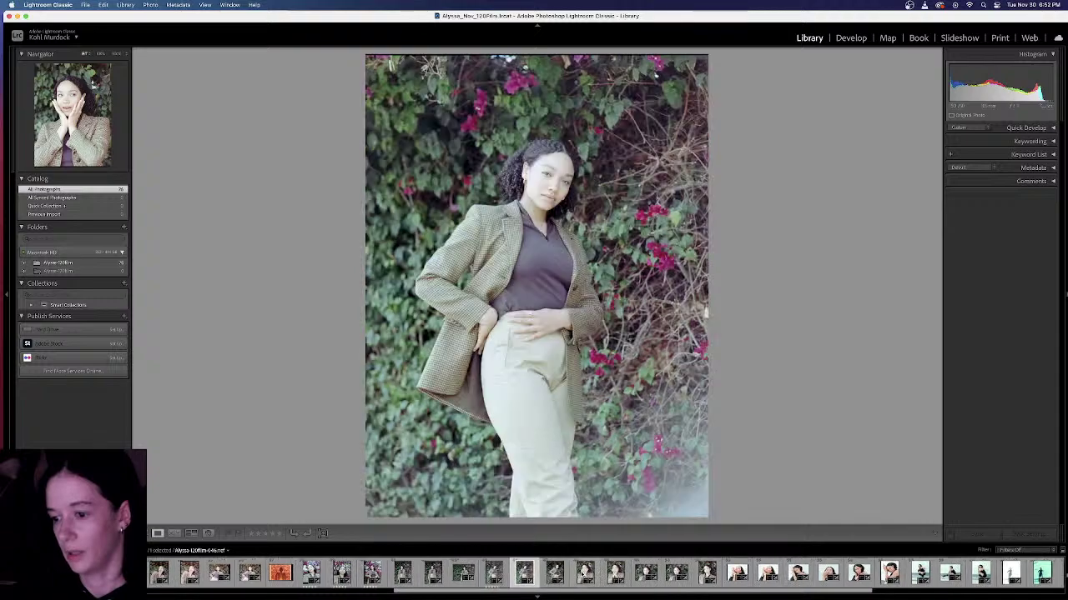
key("Left")
key("5")
Step: Rate the blazer portrait with both hands on the cheeks five stars, checking the frames that follow it
key("Right")
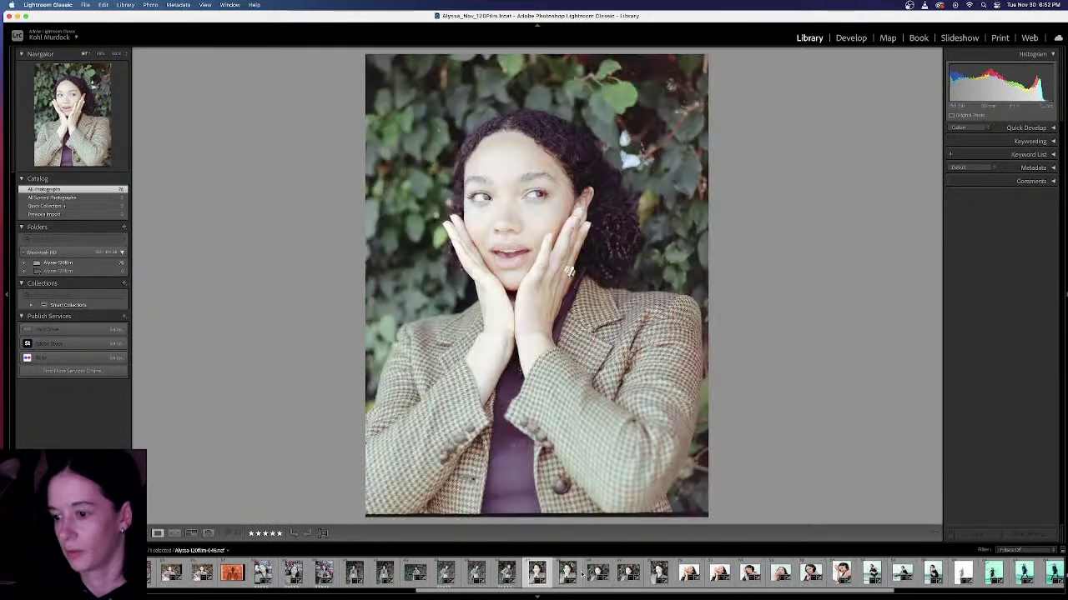
key("Right")
key("Right")
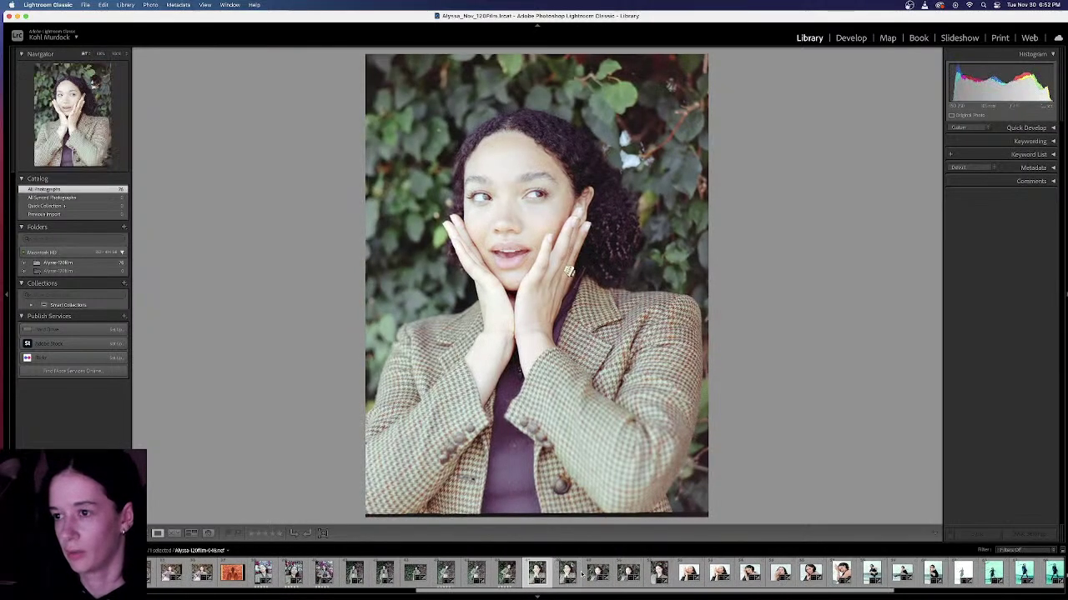
key("Left")
key("5")
key("Right")
key("Right")
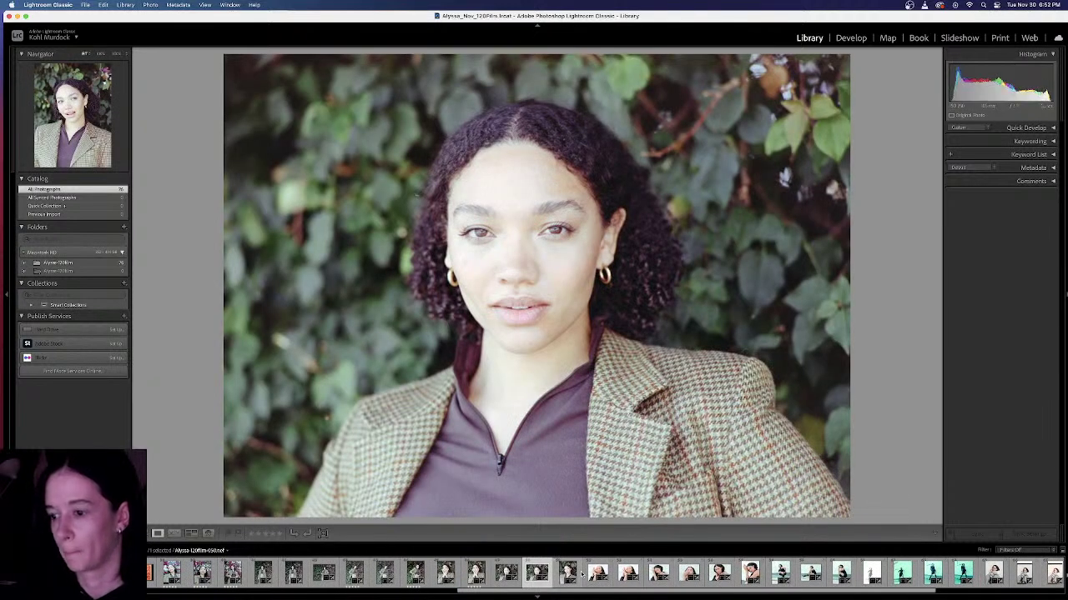
Step: Compare the two closed-eyes portraits in the black top, clearing the first one's rating and giving the second five stars
key("Right")
key("Right")
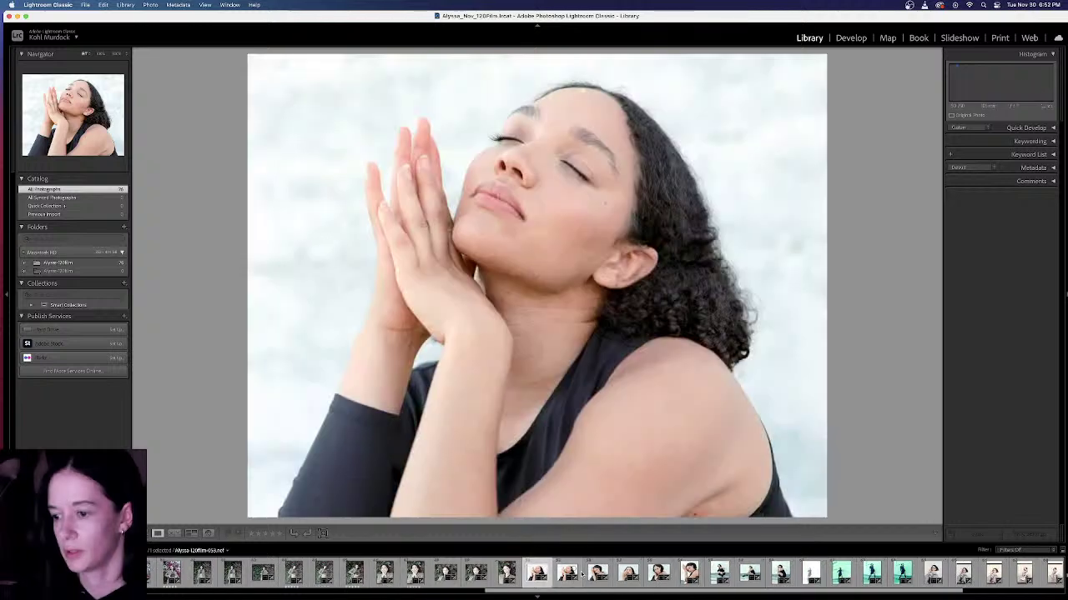
key("Left")
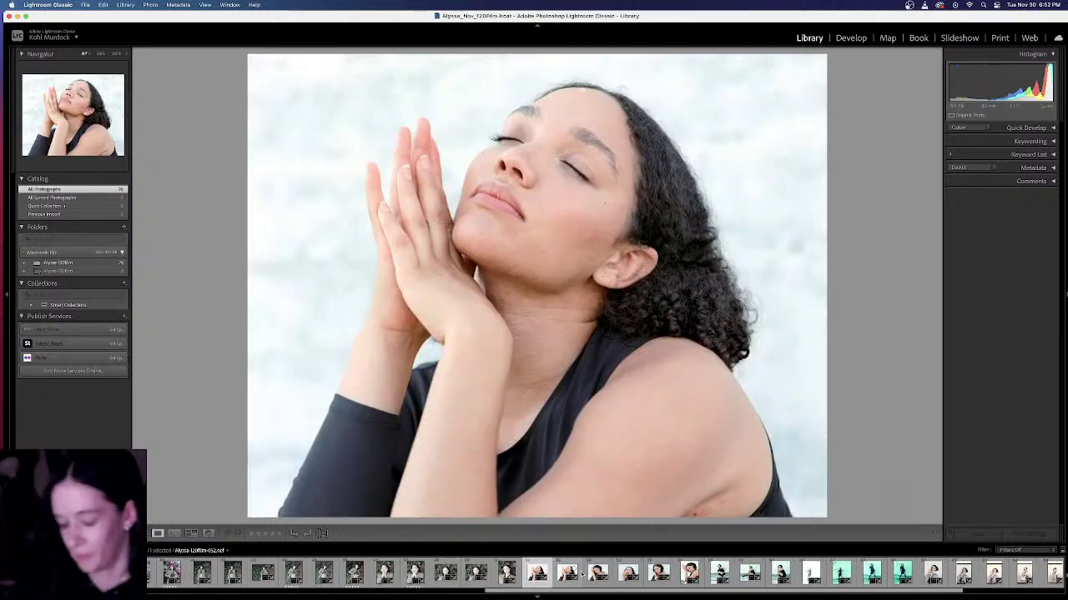
key("5")
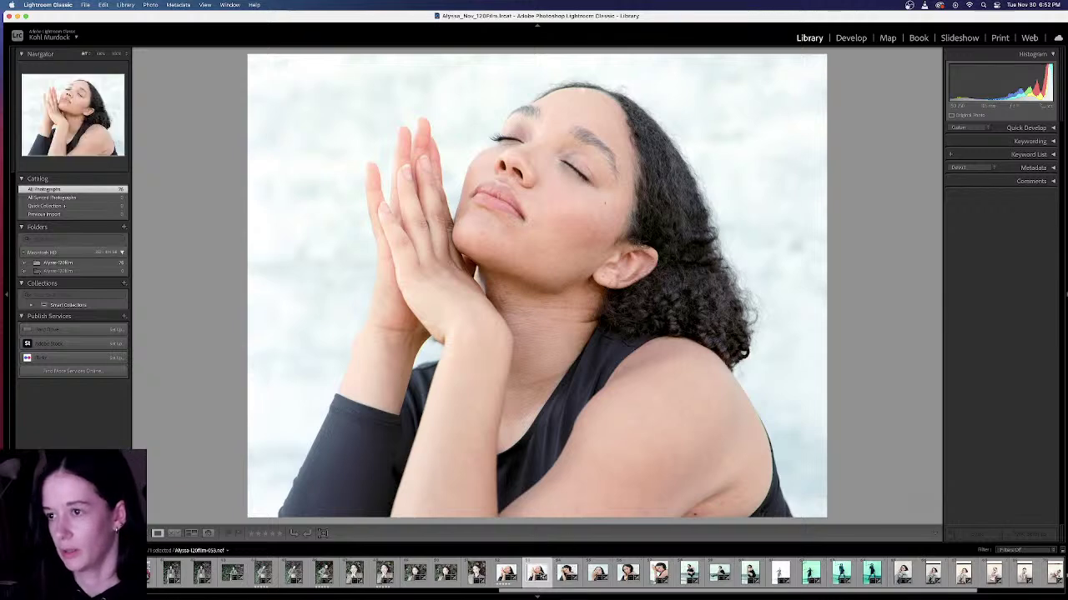
key("0")
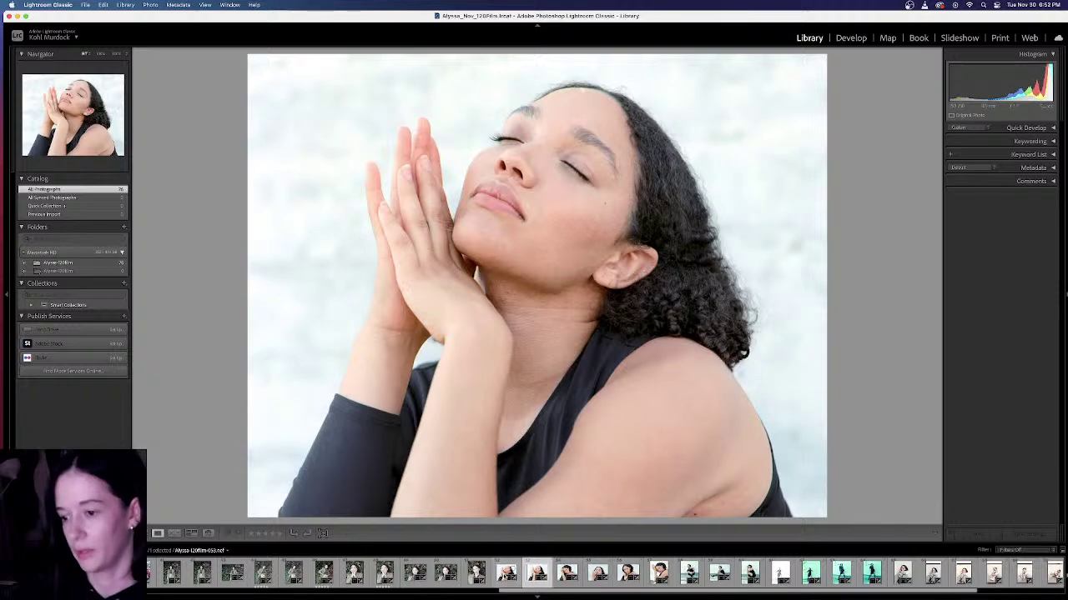
key("1")
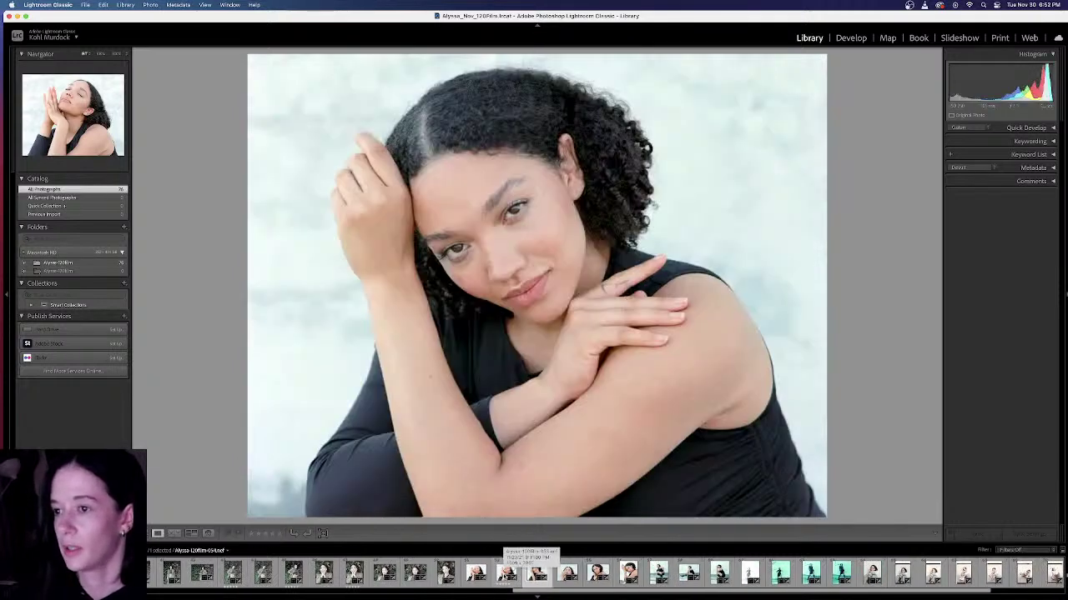
Step: Rate the remaining close-up portraits in the black top five stars, including the two with the head resting against one hand
key("5")
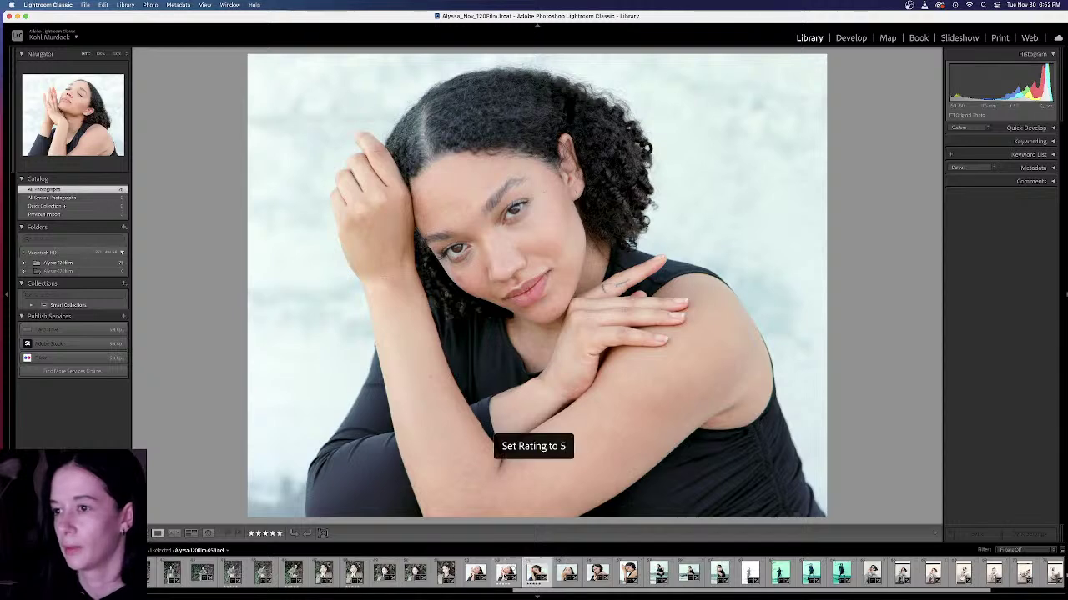
key("5")
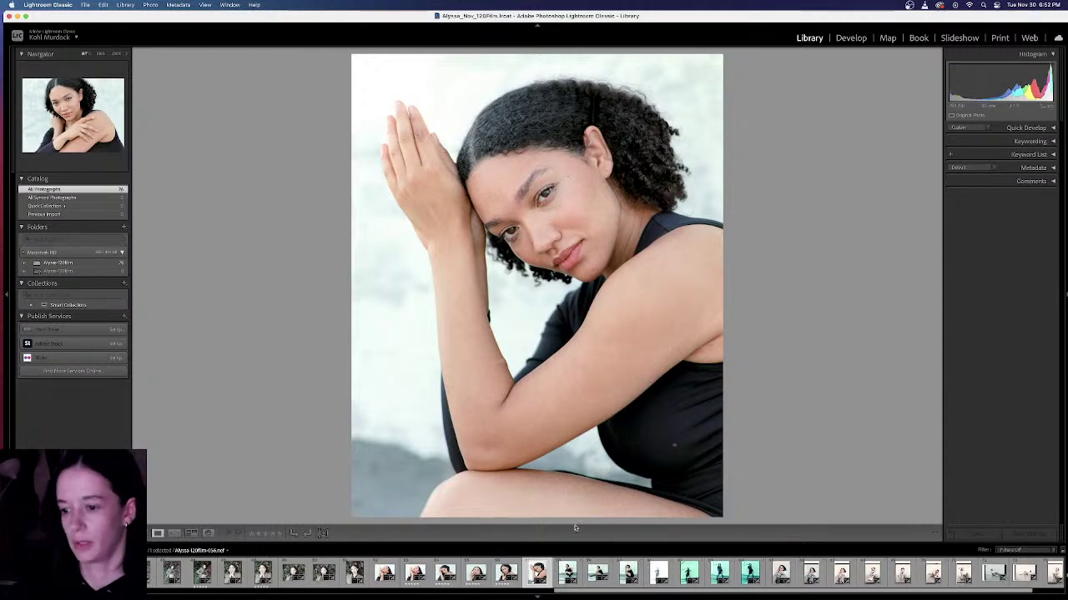
key("5")
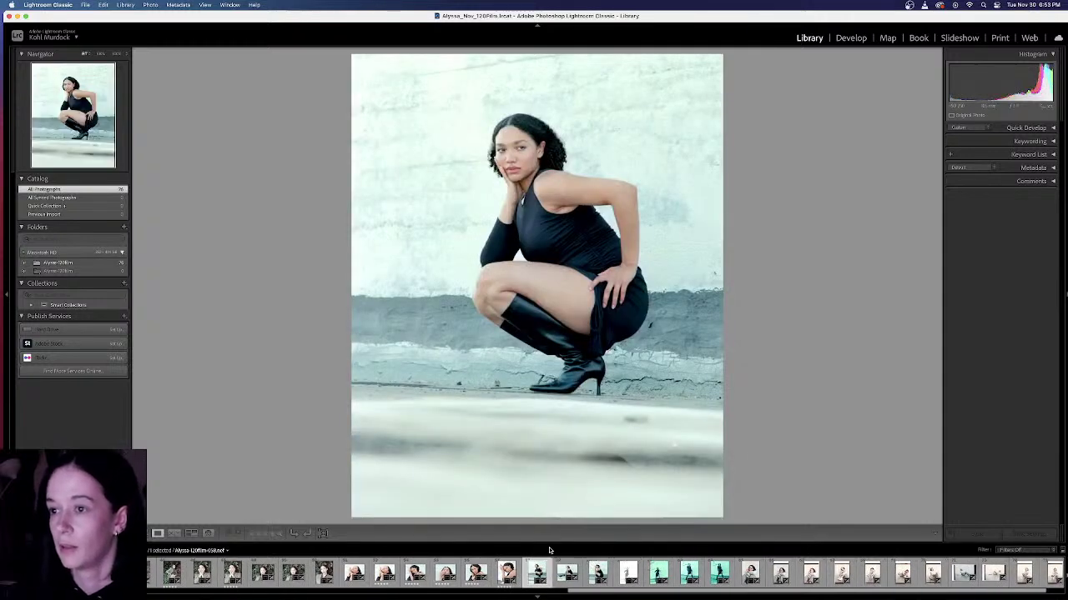
Step: Rate the three crouching shots in the black dress and boots five stars, including the one with a leg stretched out
key("Right")
key("Right")
key("5")
key("5")
key("5")
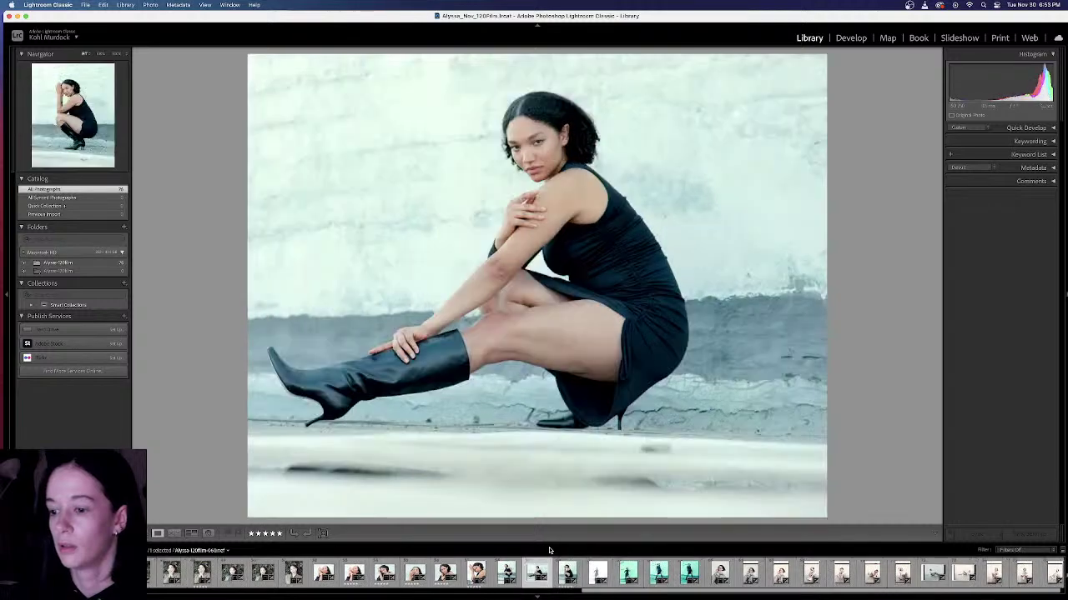
Step: Compare the two closer seated studio portraits with clasped hands beside the face and rate the first one five stars
left_click(750, 573)
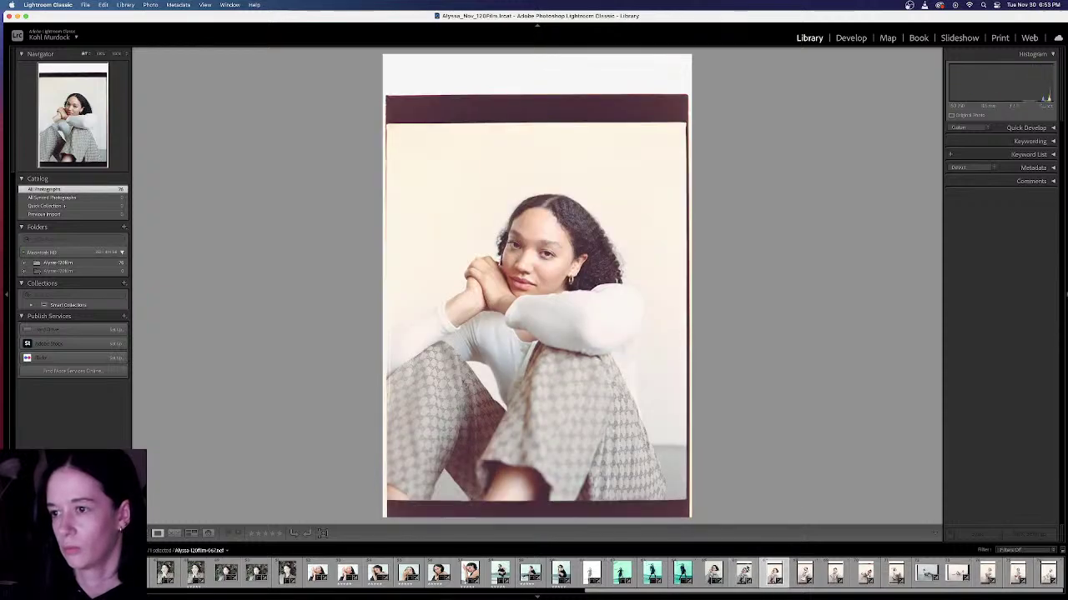
key("5")
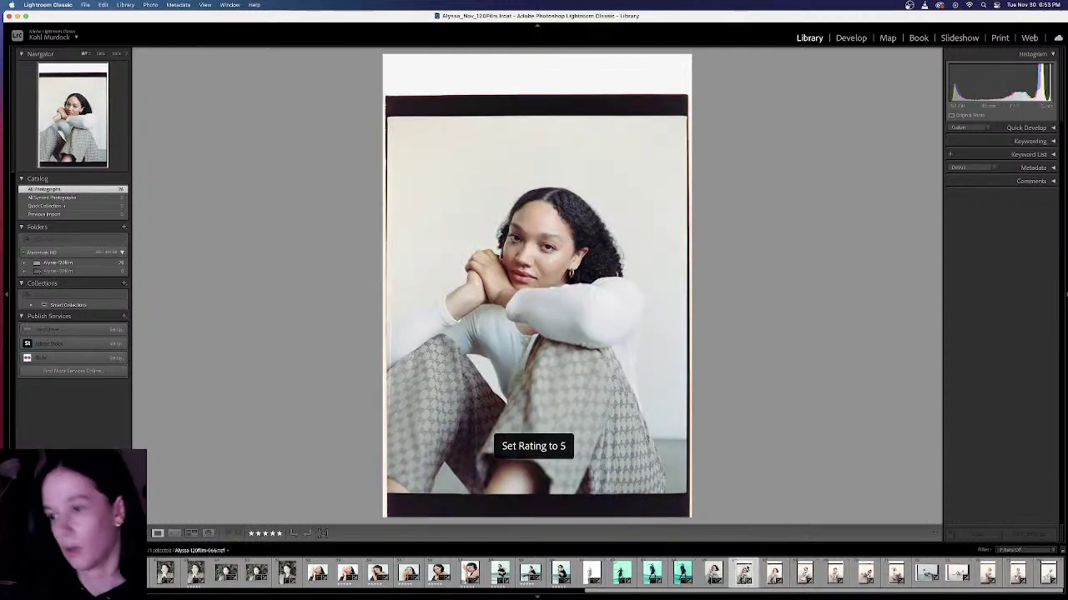
left_click(787, 580)
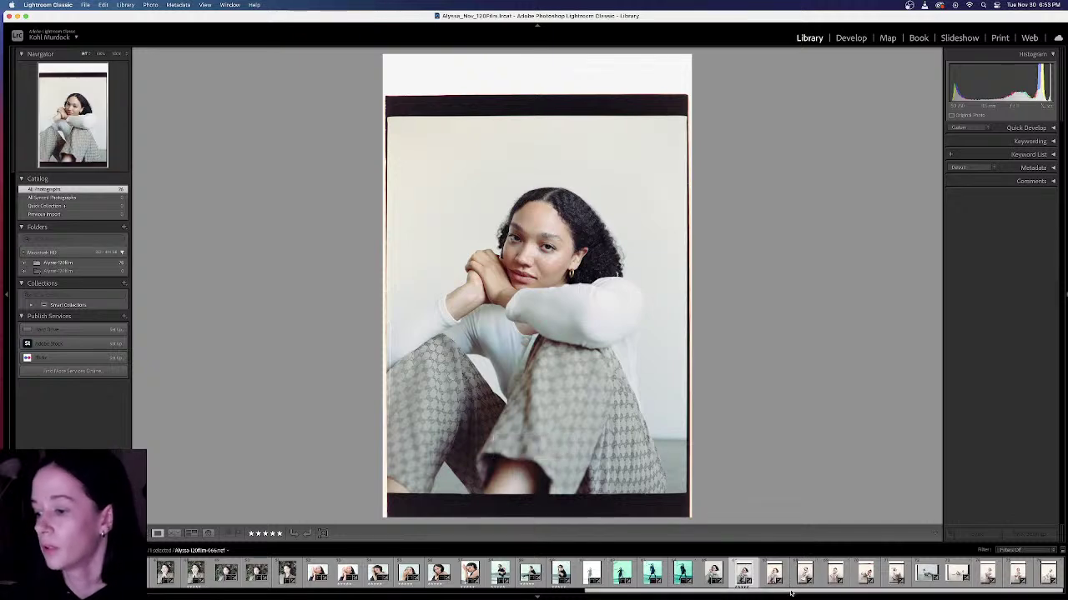
Step: Rate the two studio floor shots hugging the knees in checked trousers and white shoes five stars, and review the seated poses that follow
left_click(806, 574)
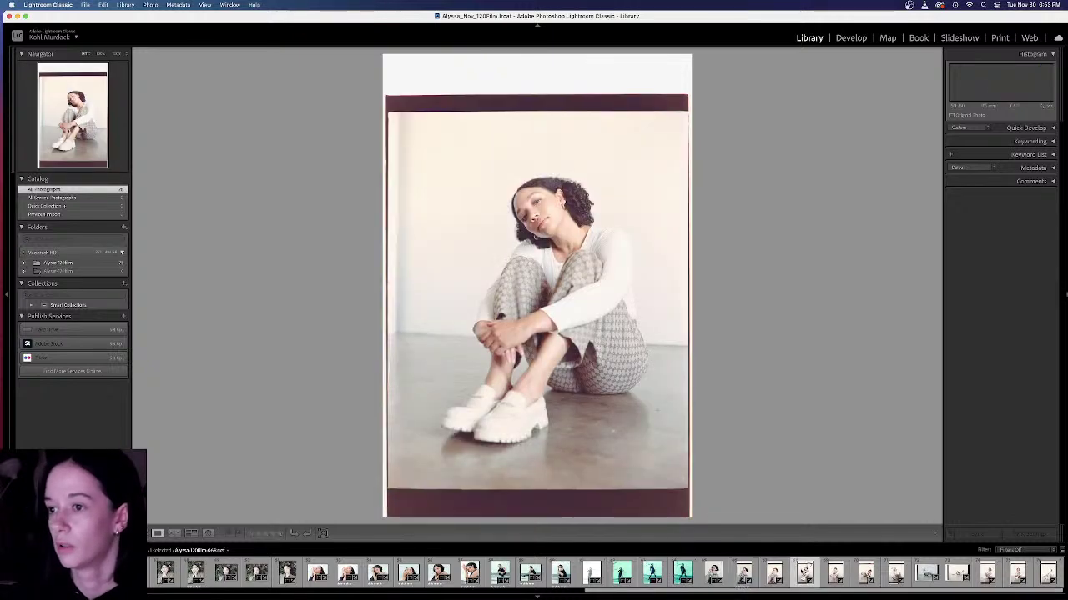
left_click(826, 574)
key("5")
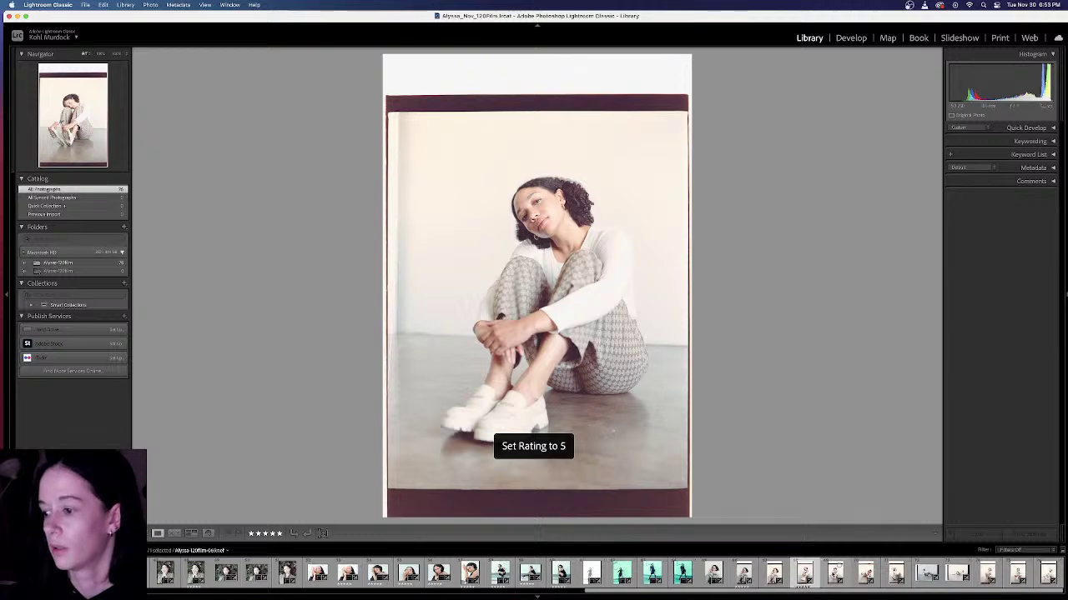
left_click(835, 574)
key("5")
left_click(865, 574)
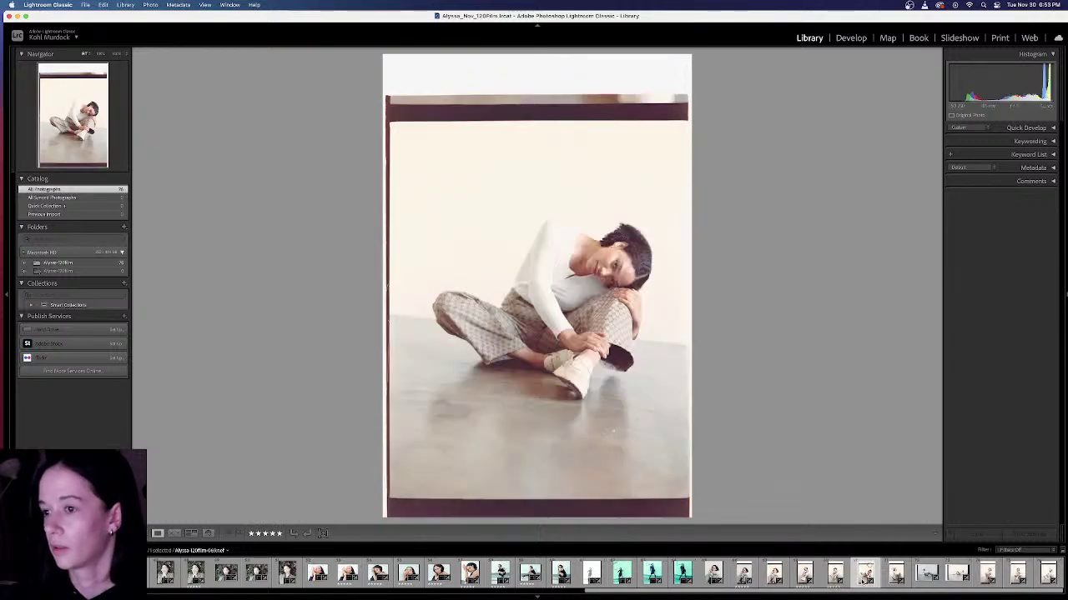
left_click(895, 573)
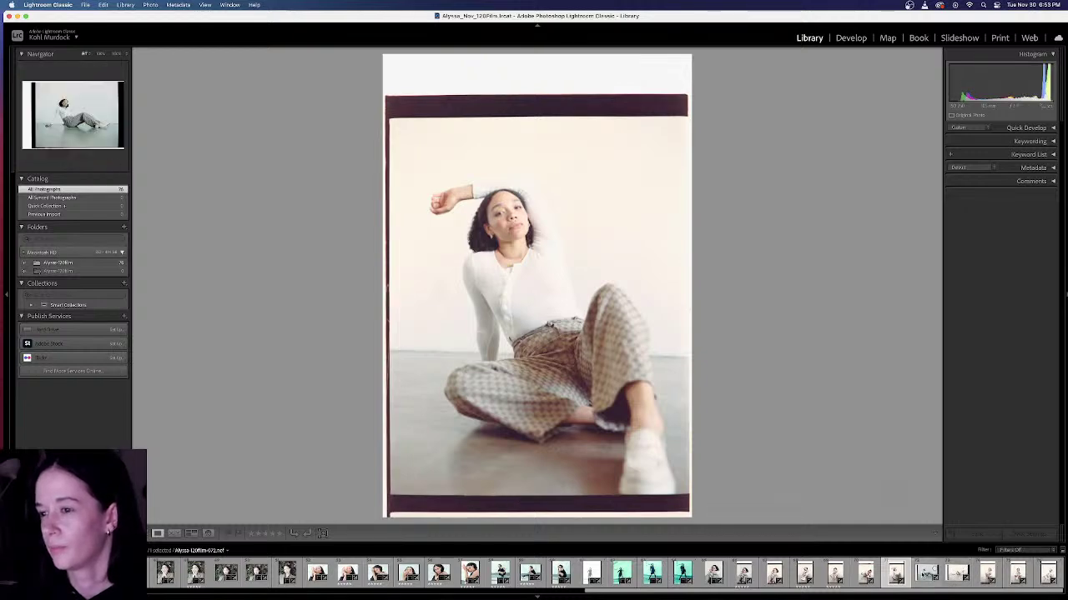
Step: Review the last studio floor shots and rate the cross-legged pose and the final side-on pose hugging the knees five stars
left_click(926, 573)
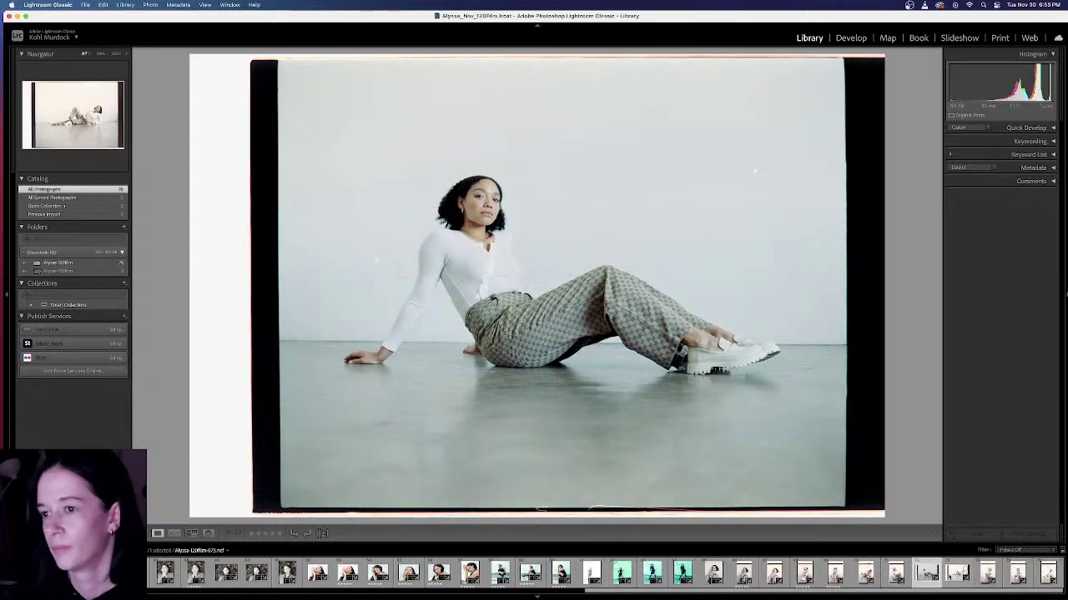
left_click(957, 574)
left_click(976, 575)
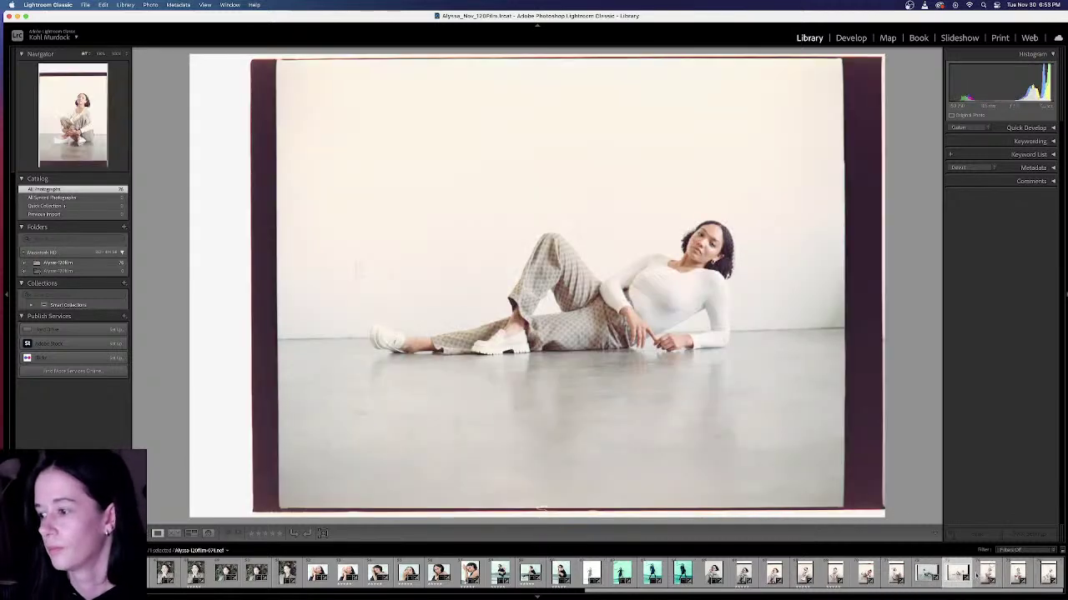
key("5")
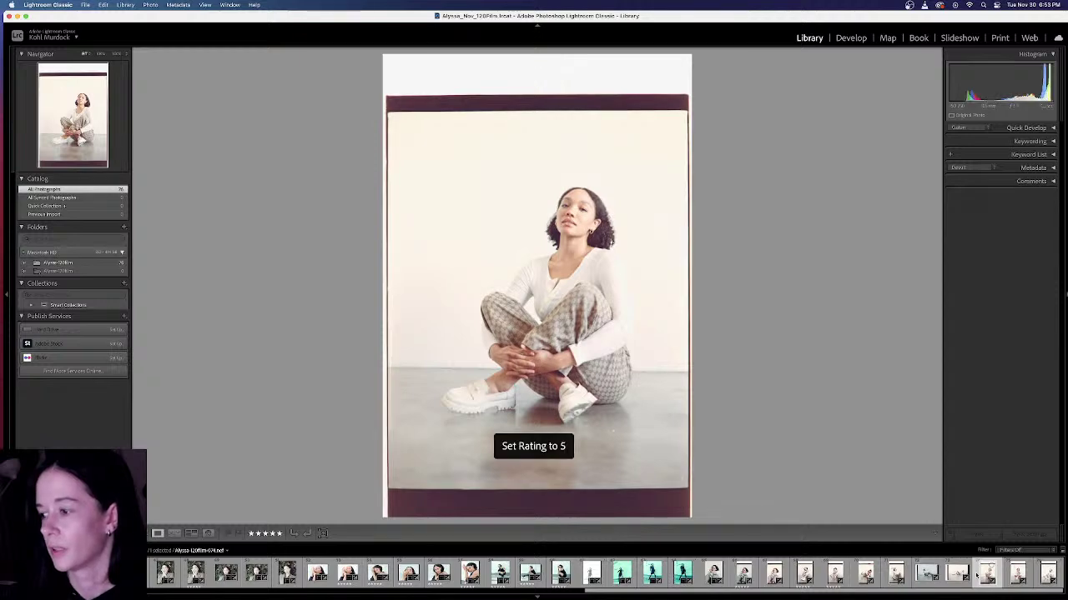
left_click(1018, 574)
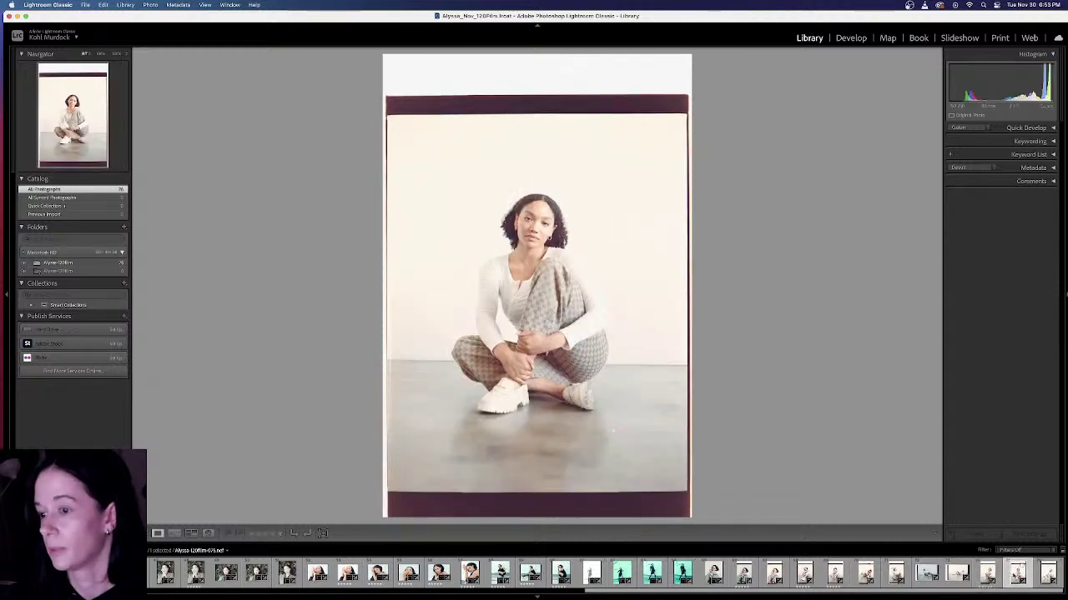
left_click(1048, 574)
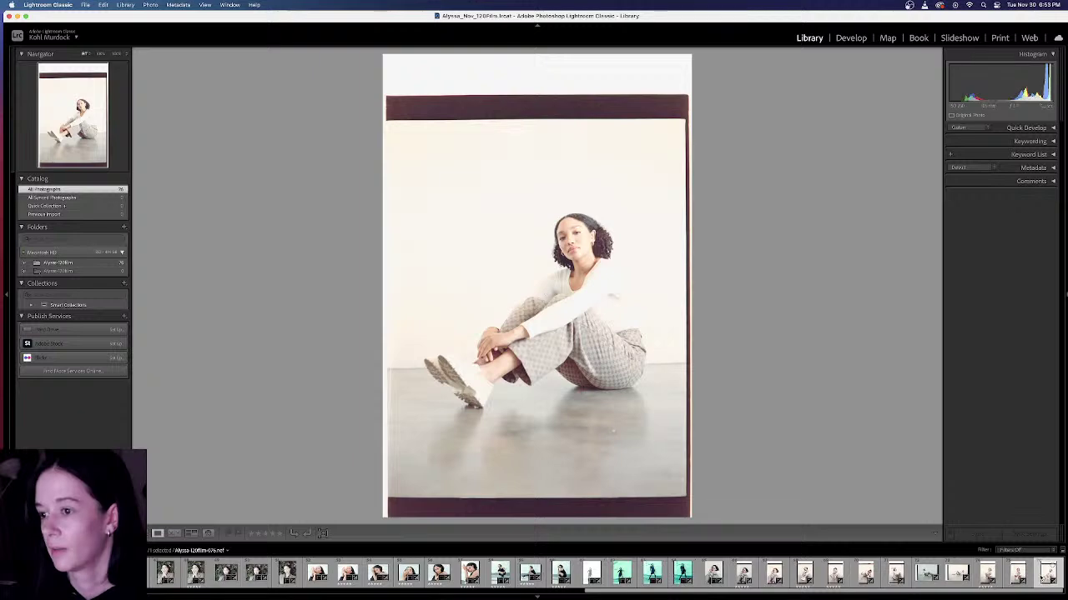
key("5")
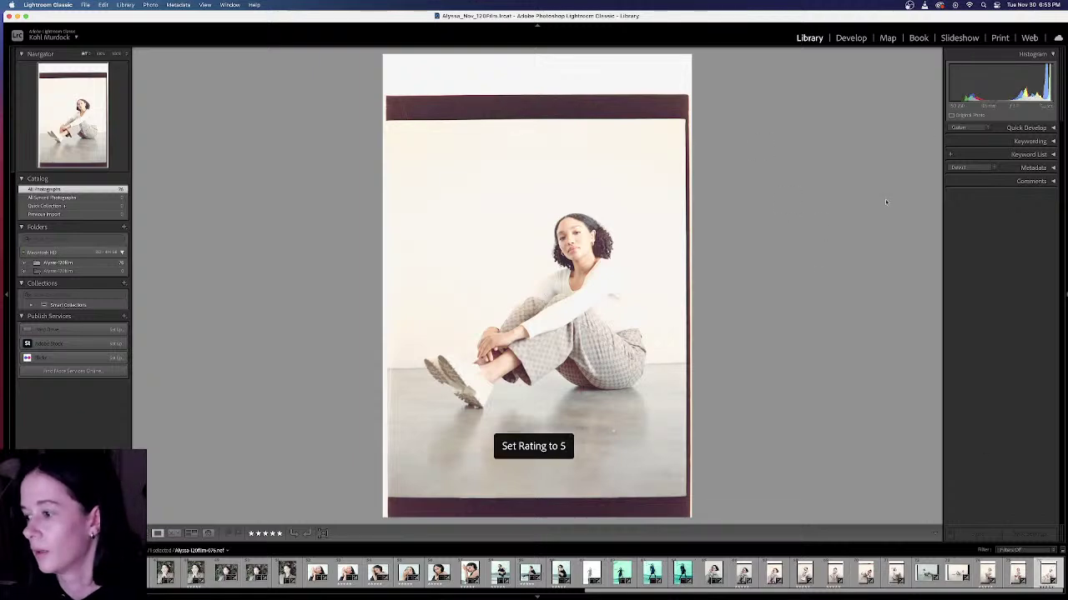
Step: Reset the final photo's Develop settings to the unconverted negative and crop it to the picture area inside the film border
left_click(851, 38)
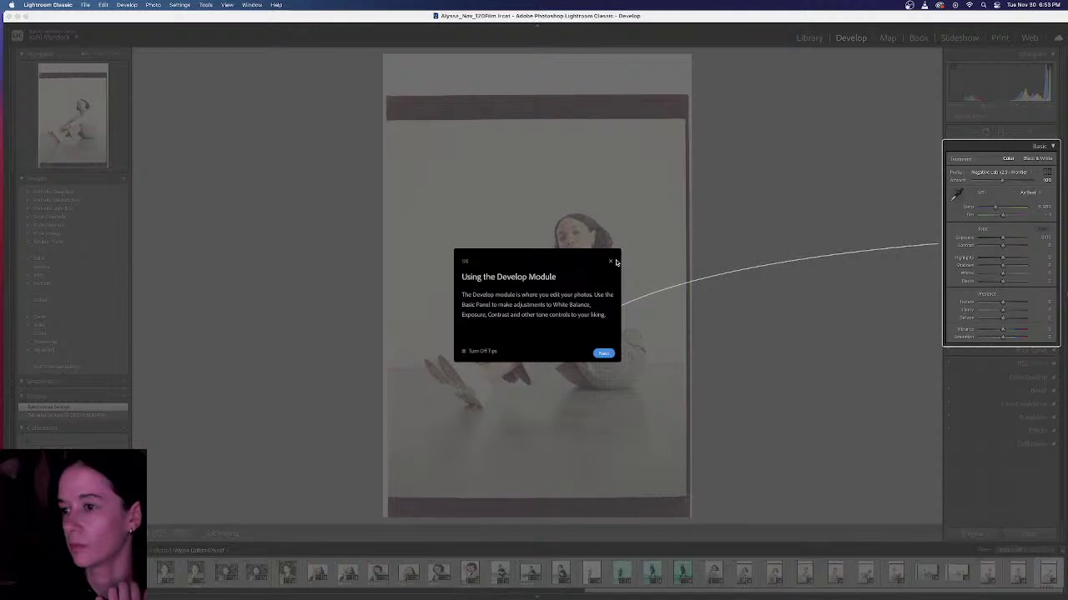
left_click(609, 261)
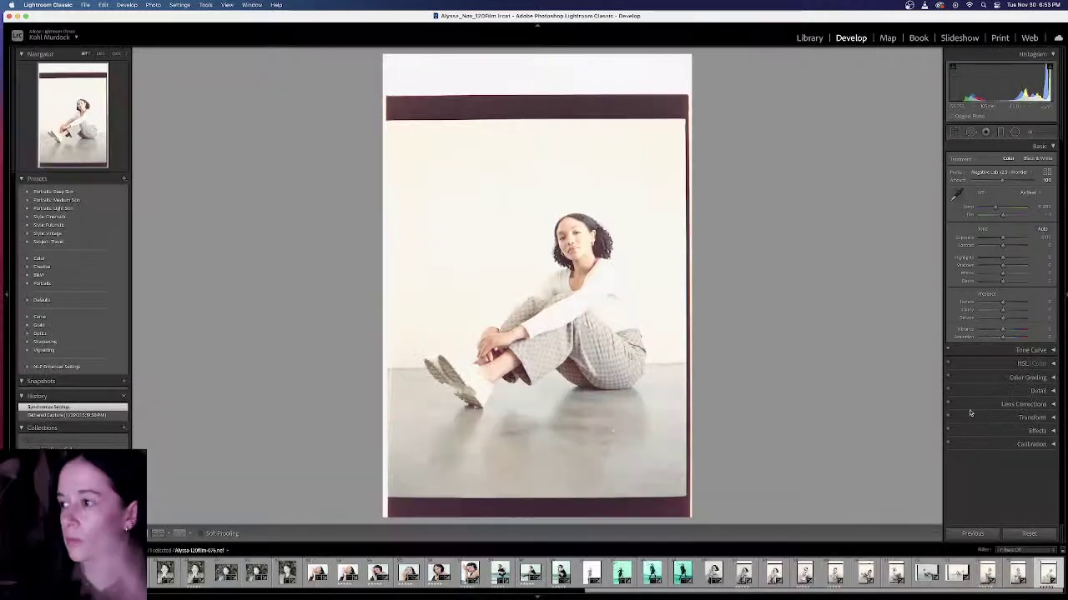
left_click(1023, 533)
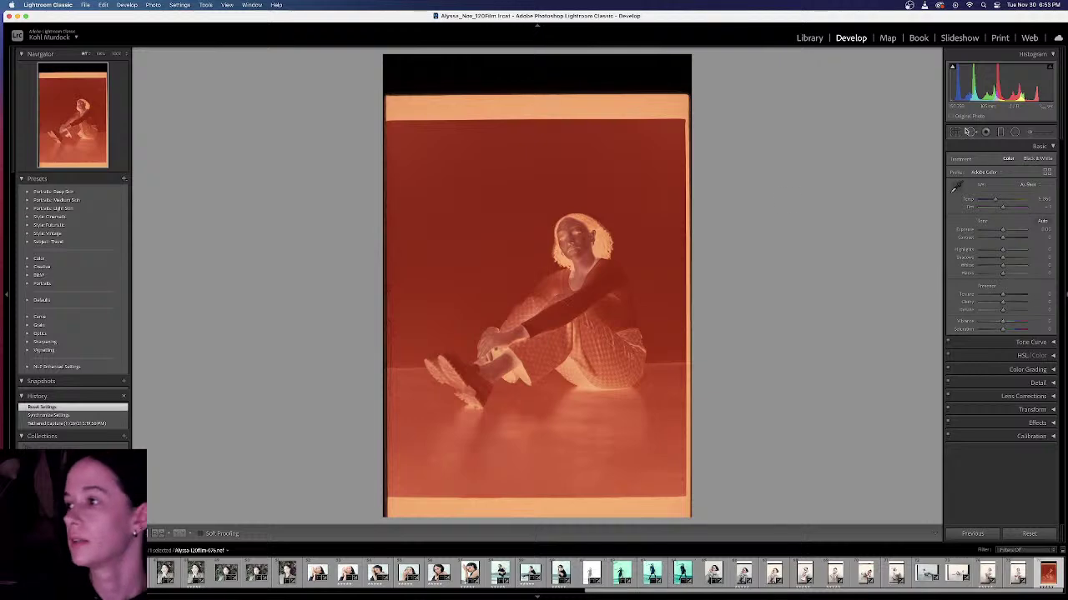
left_click(956, 133)
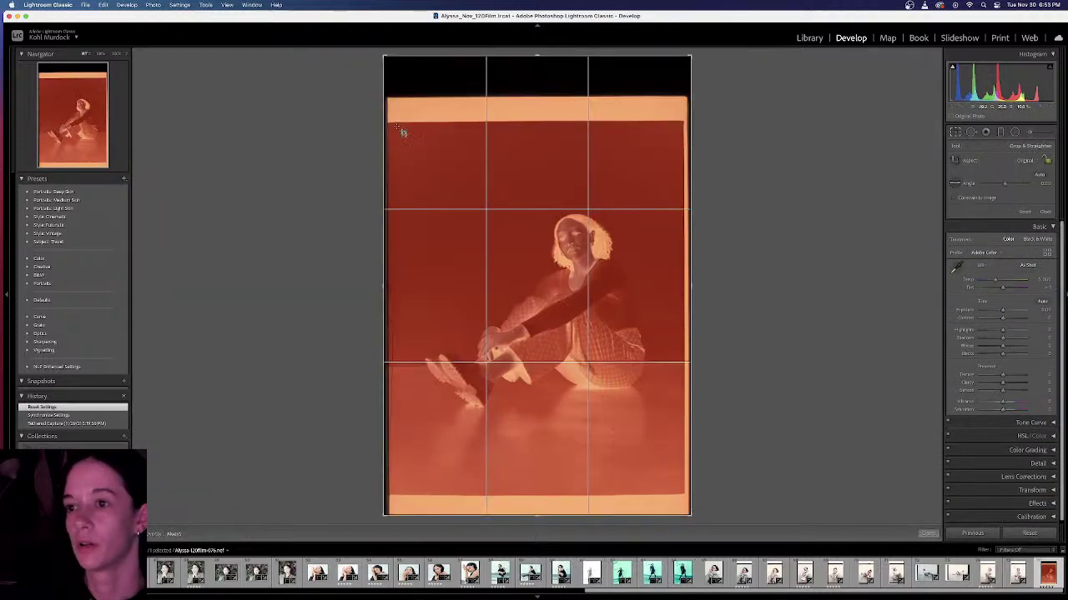
left_click_drag(392, 128, 680, 491)
key("Return")
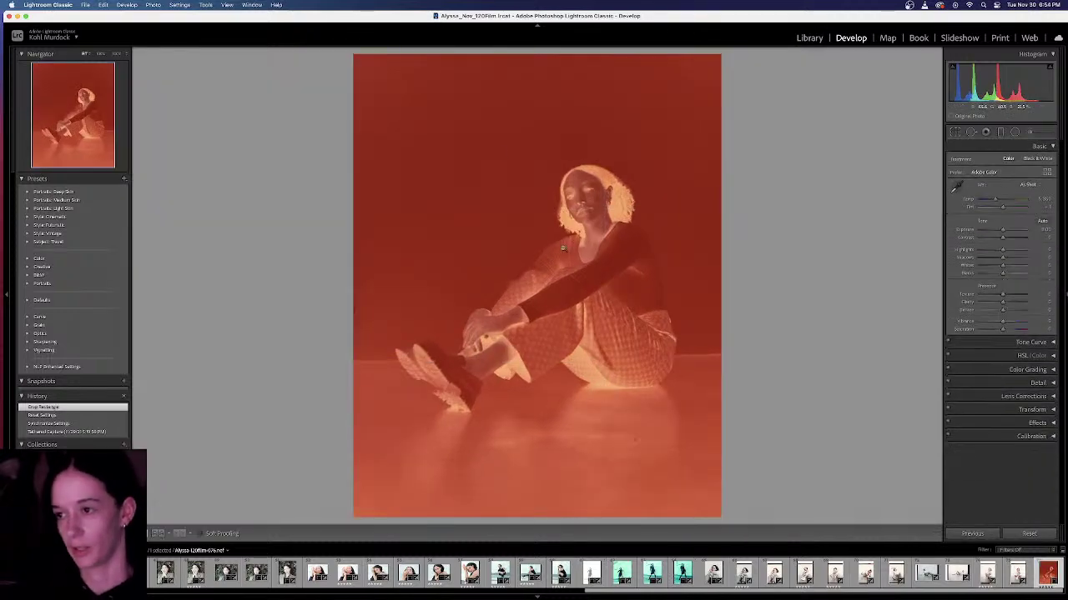
left_click(85, 5)
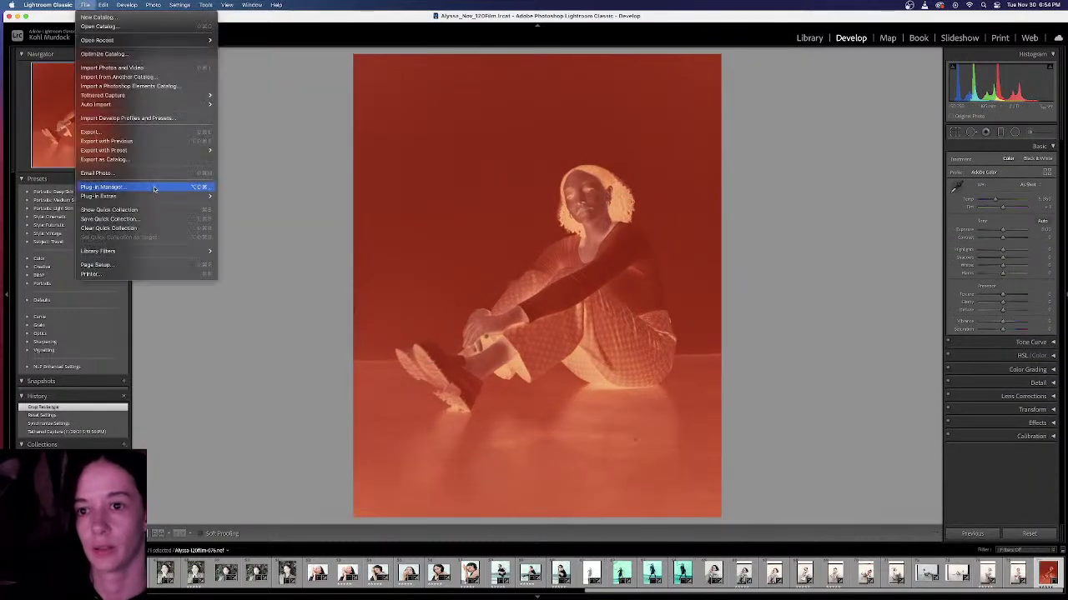
mouse_move(159, 195)
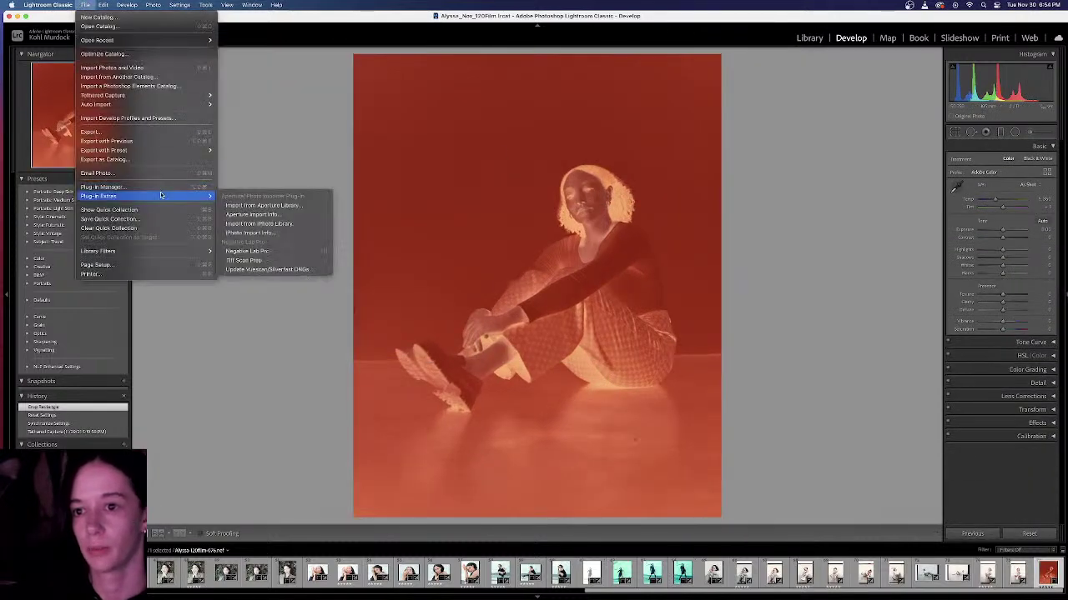
left_click(291, 251)
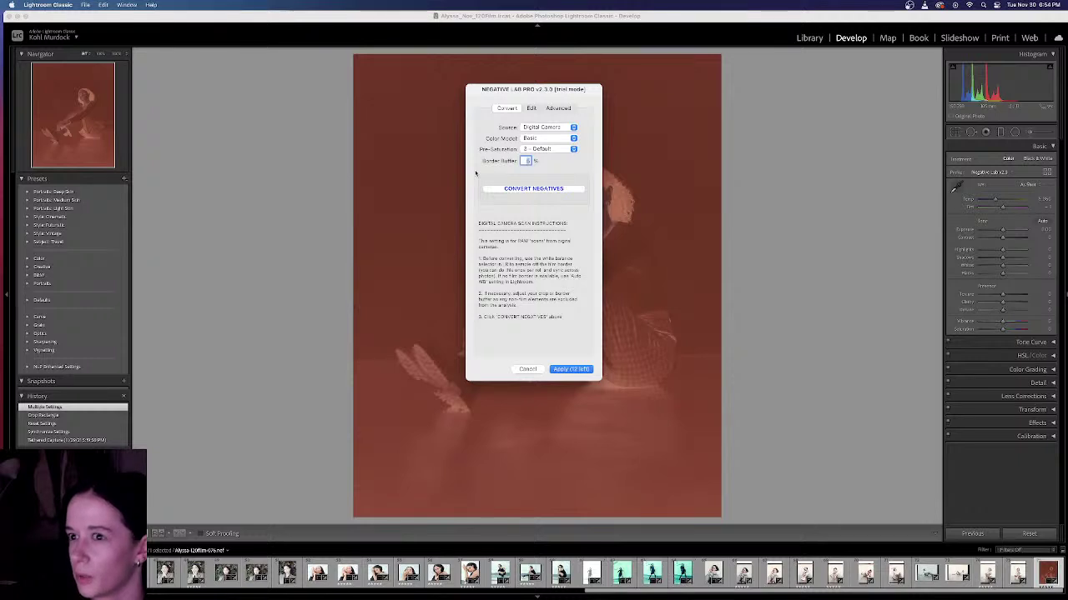
left_click(527, 368)
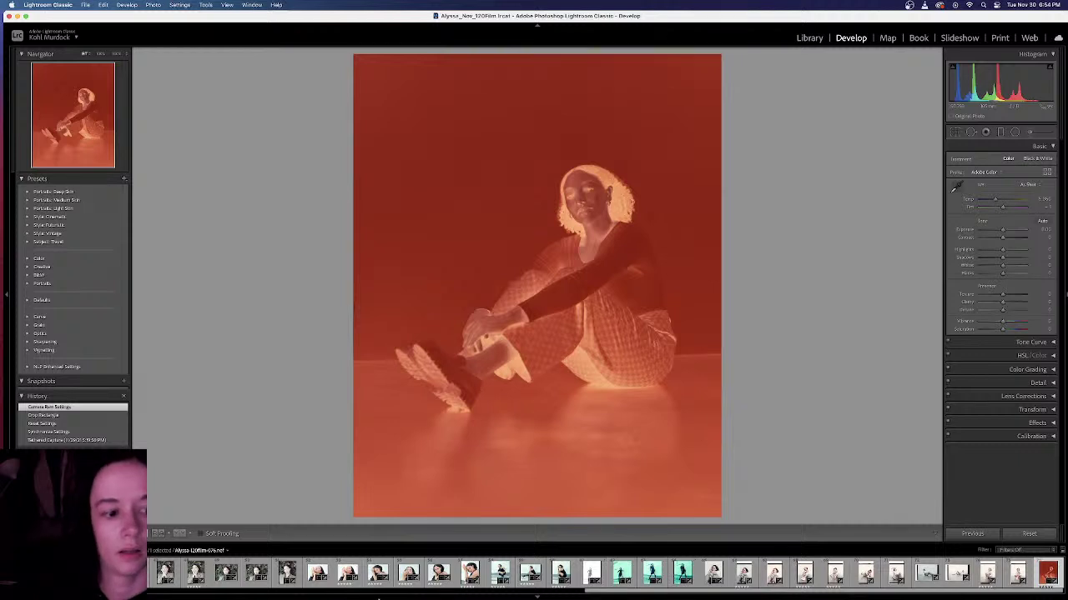
Step: Check the licence activation section of Negative Lab Pro in the Plug-in Manager and close the manager
right_click(363, 581)
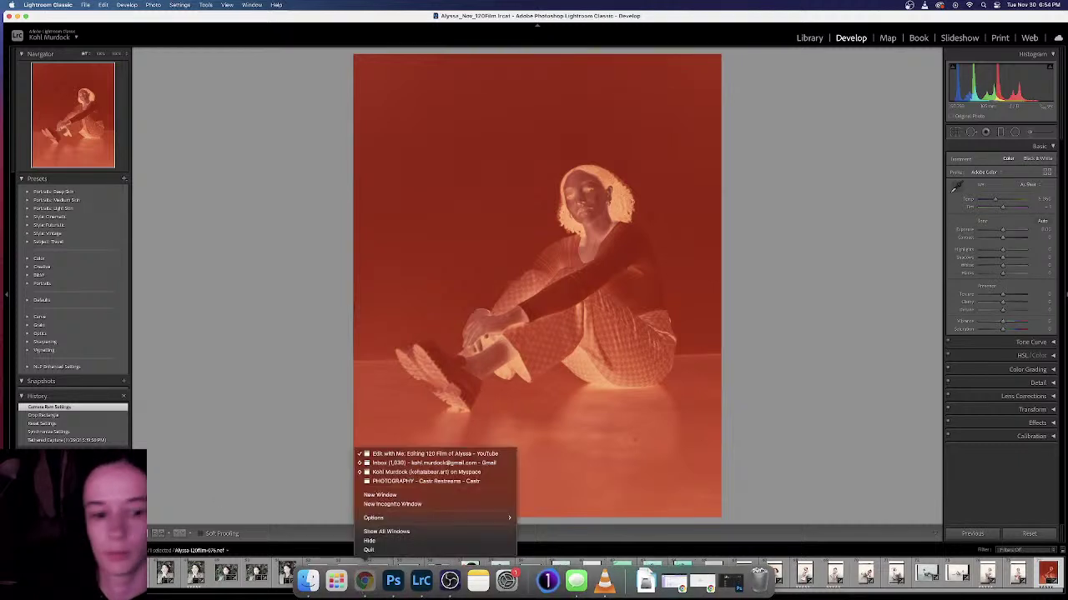
key("Escape")
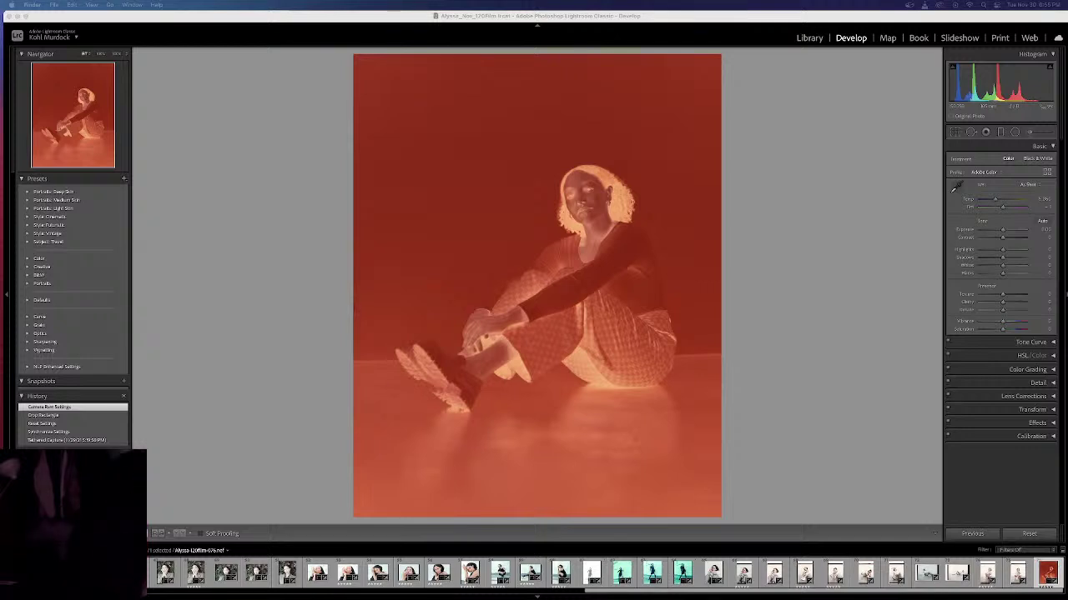
left_click(181, 186)
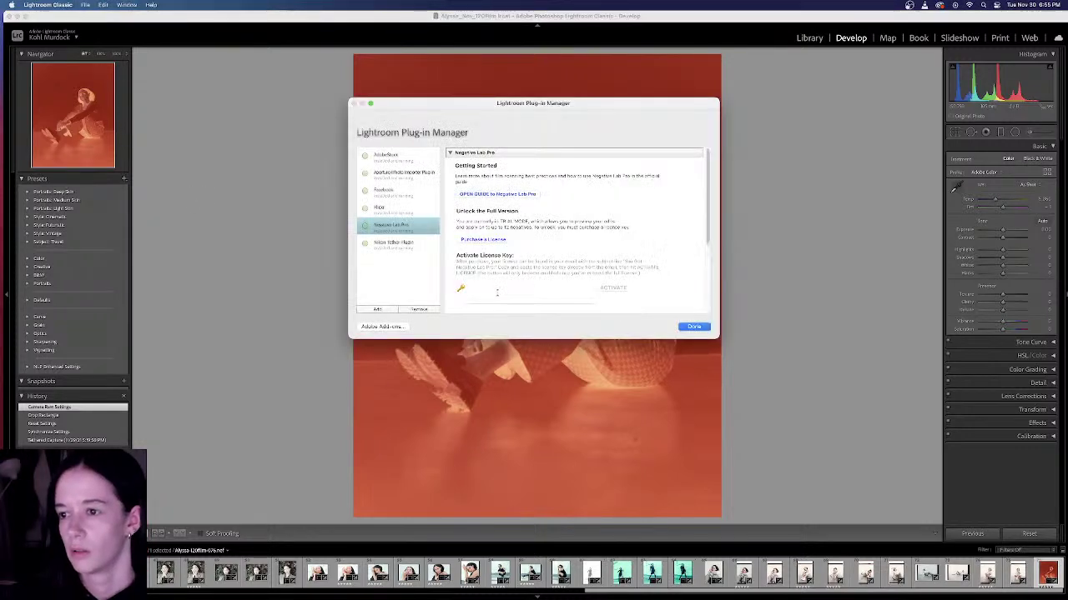
key("Return")
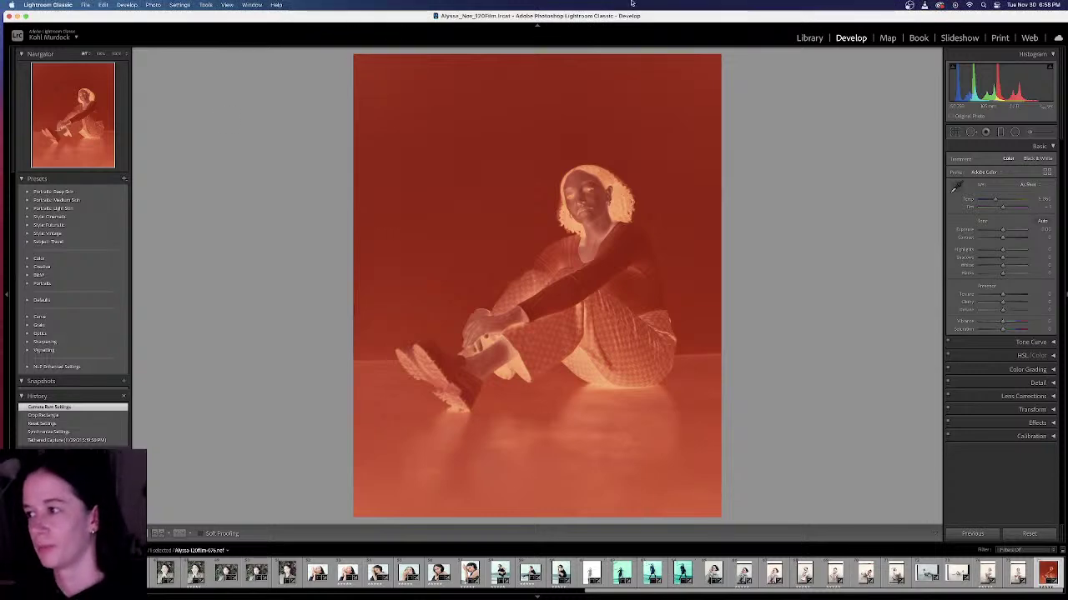
Step: Convert the cropped negative in Negative Lab Pro using the Digital Camera source and Basic color model, keeping the photo uncovered by the dialog
left_click(82, 7)
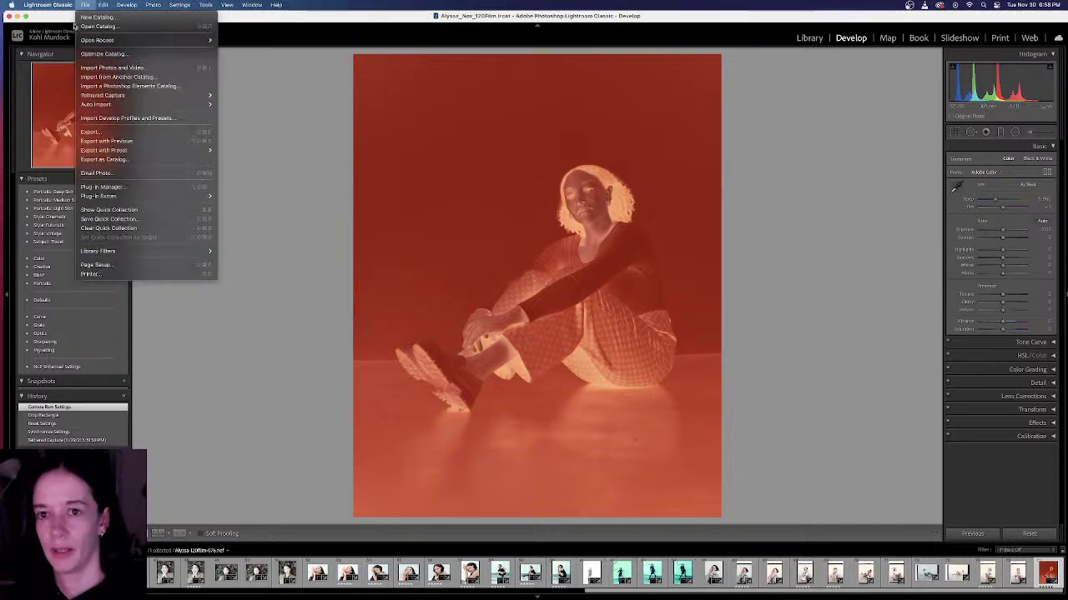
mouse_move(167, 197)
left_click(261, 251)
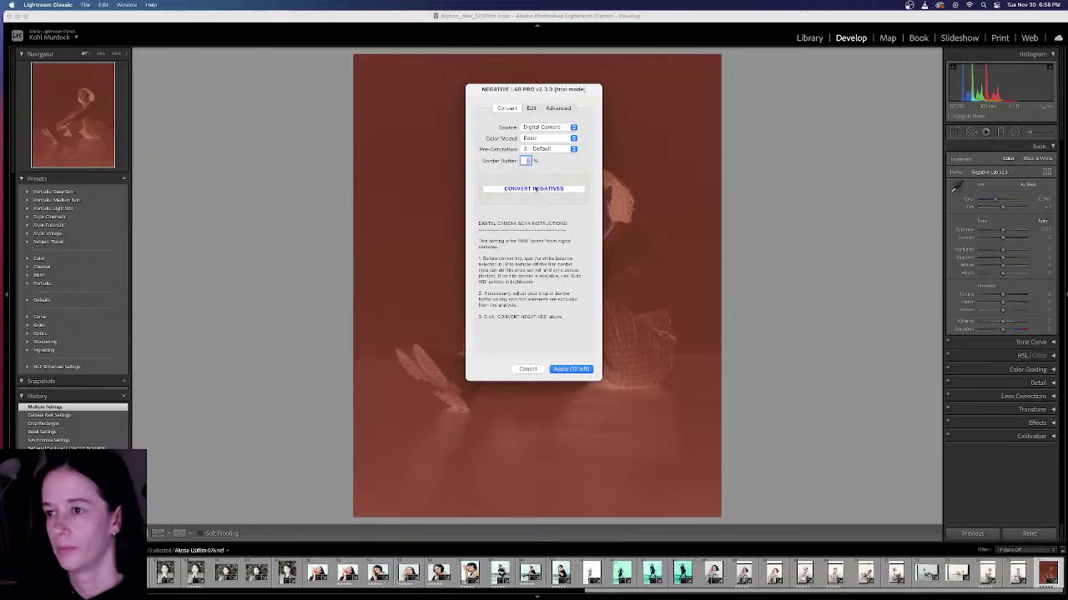
left_click(535, 190)
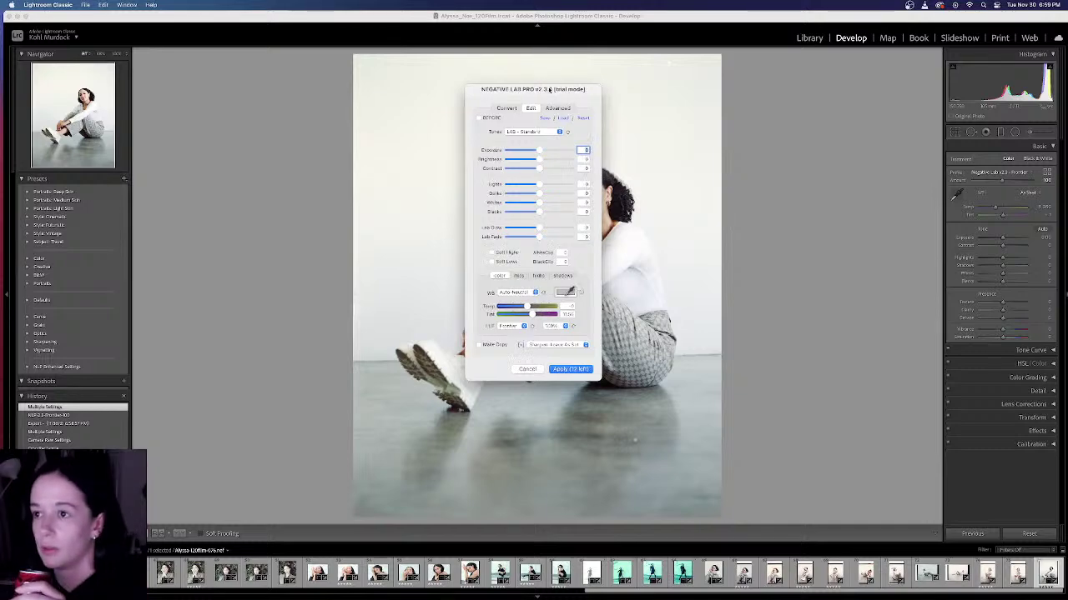
left_click_drag(550, 90, 291, 69)
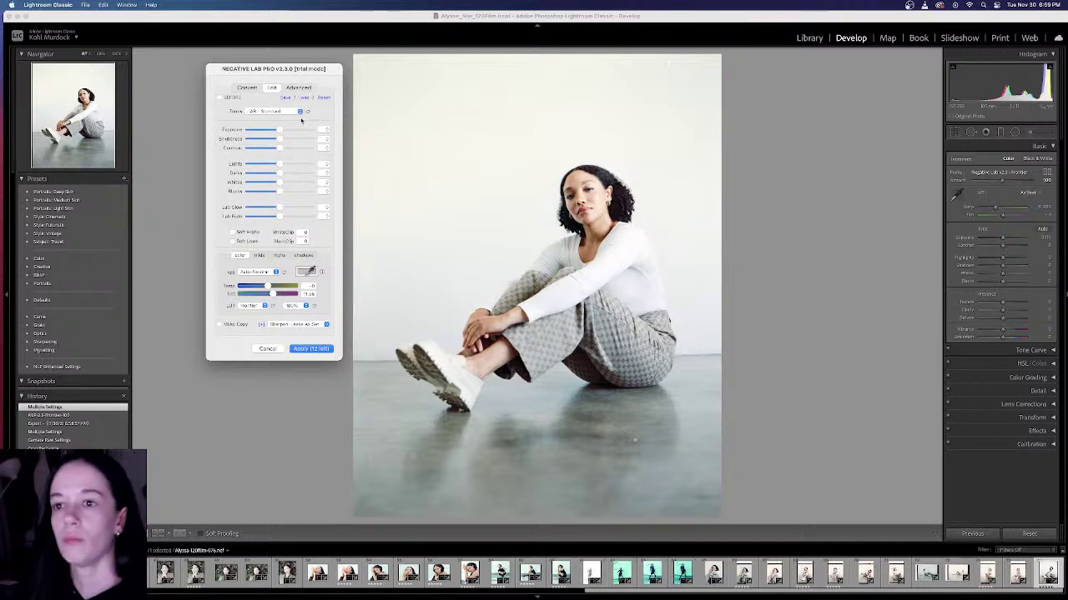
Step: Try the LINEAR, CINEMATIC - Rich and CINEMATIC - Flat tone profiles on the converted photo
left_click(302, 111)
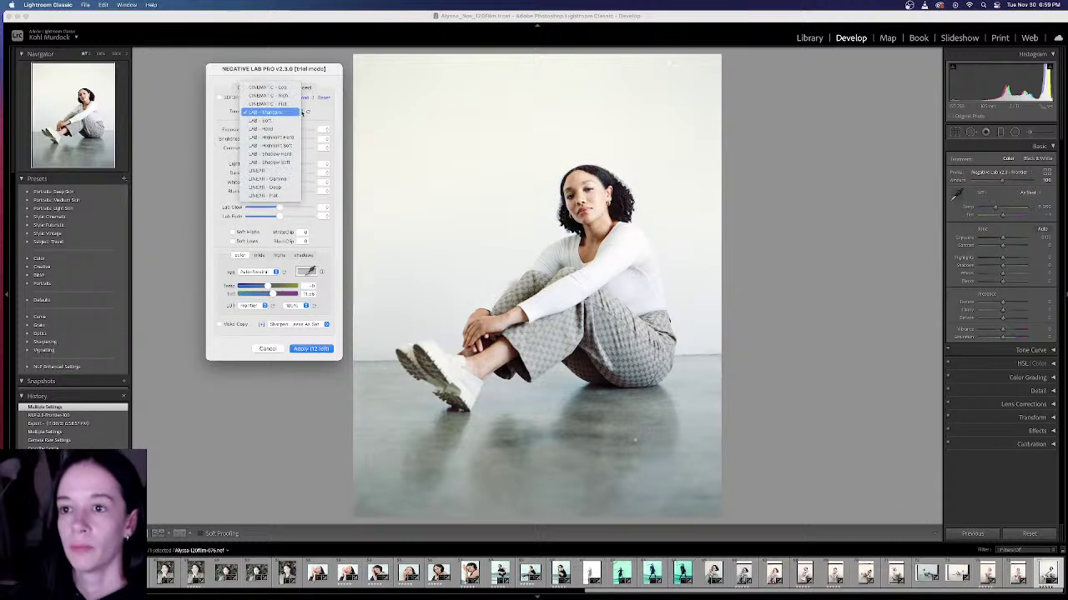
left_click(266, 171)
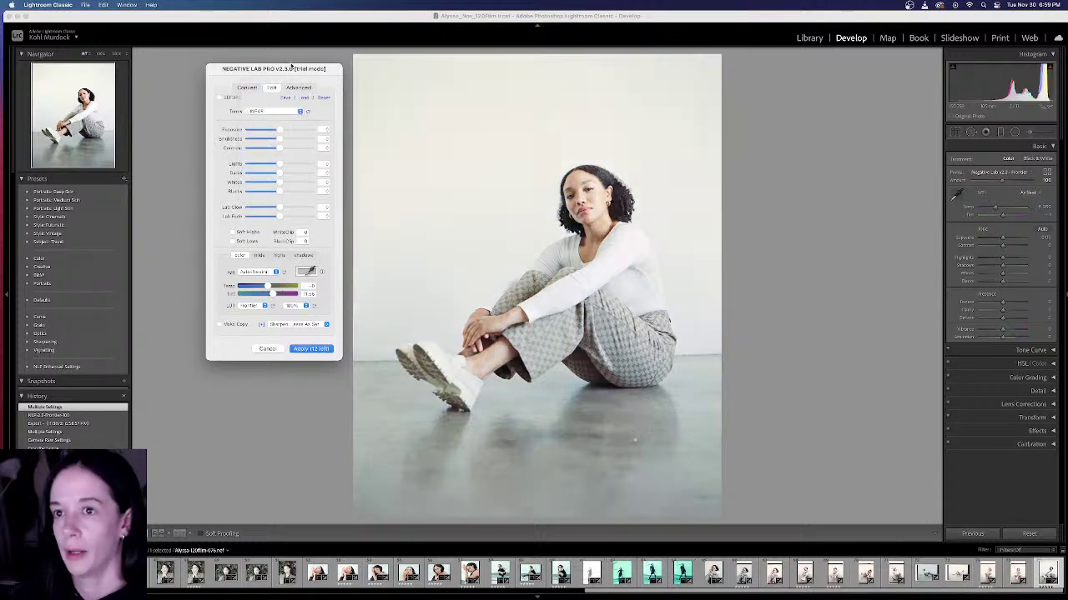
left_click_drag(292, 67, 268, 63)
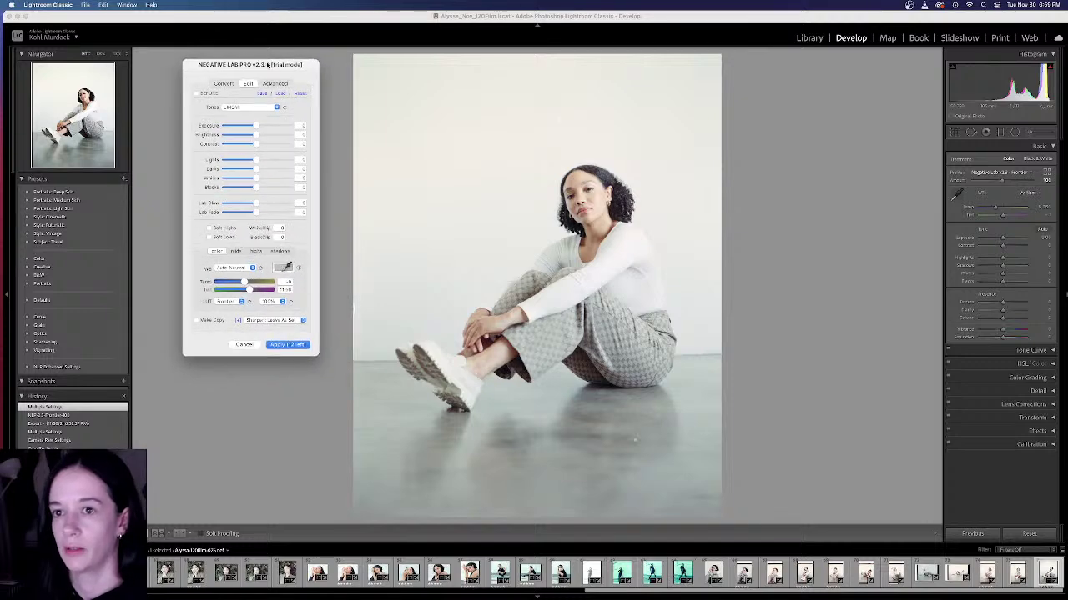
left_click(276, 107)
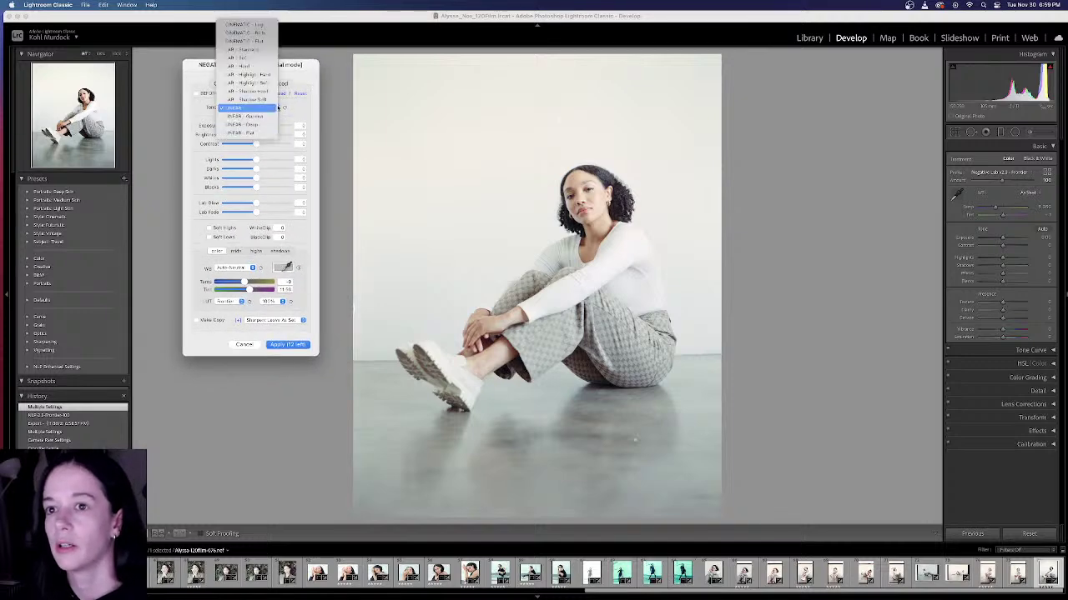
left_click(246, 28)
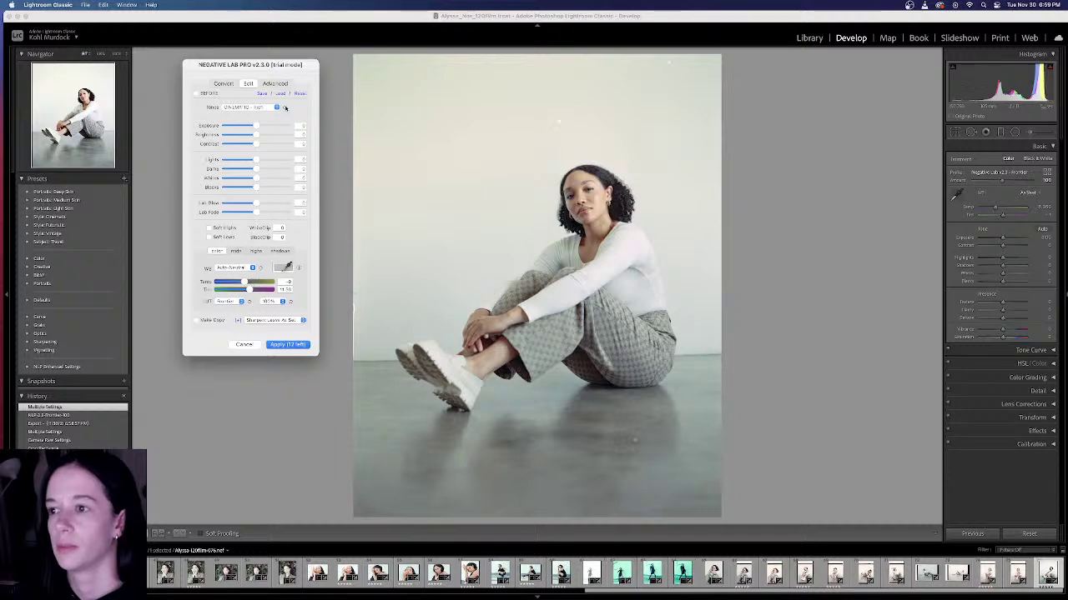
left_click(277, 107)
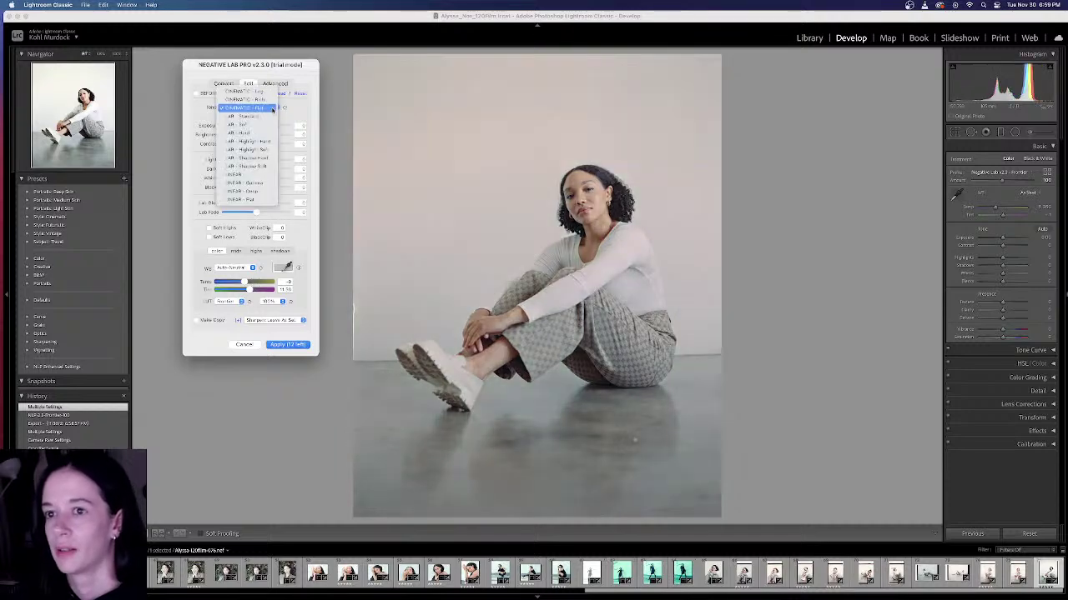
left_click(272, 100)
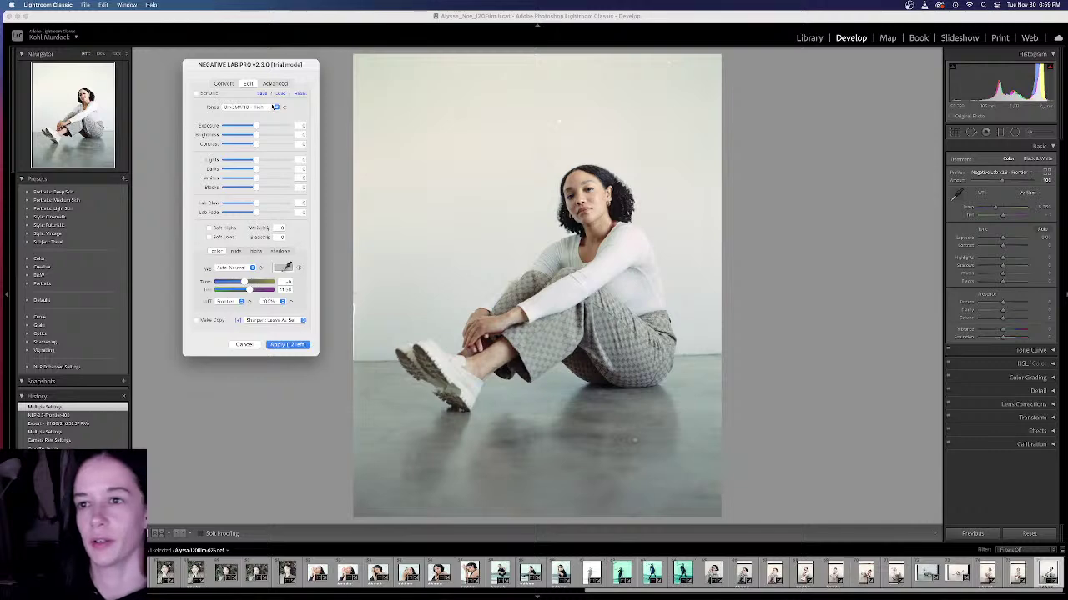
Step: Try the LINEAR, LINEAR - Deep and LINEAR - Flat tone profiles on the converted photo
left_click(275, 106)
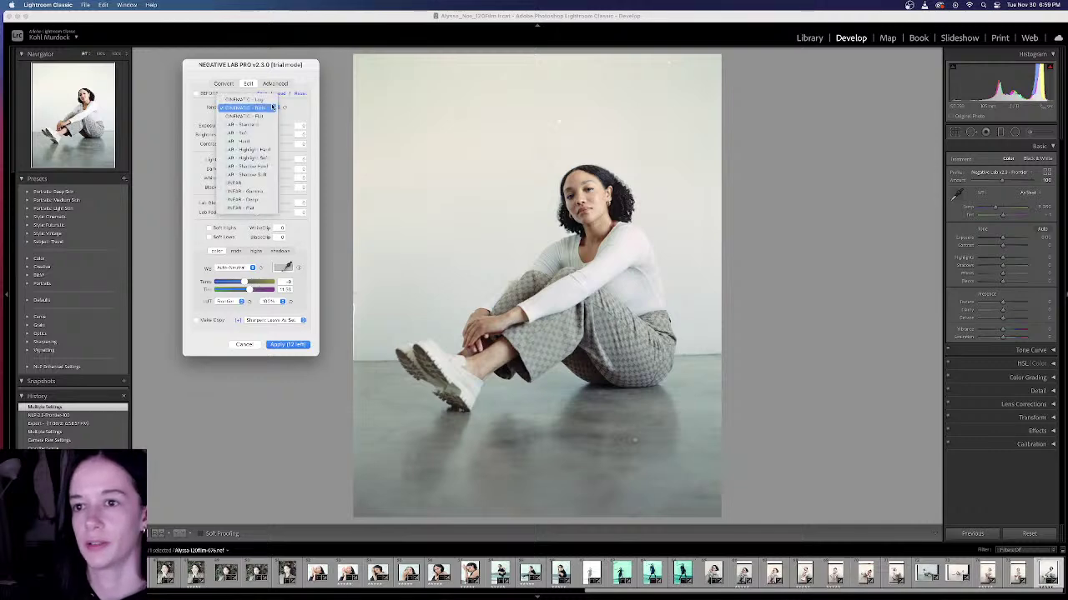
left_click(254, 181)
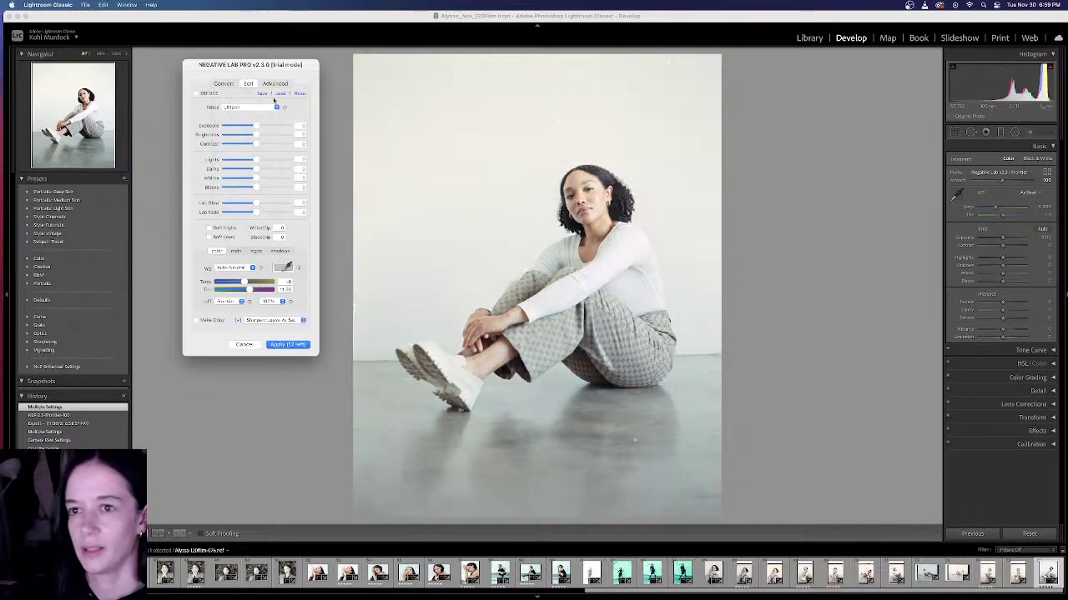
left_click(267, 108)
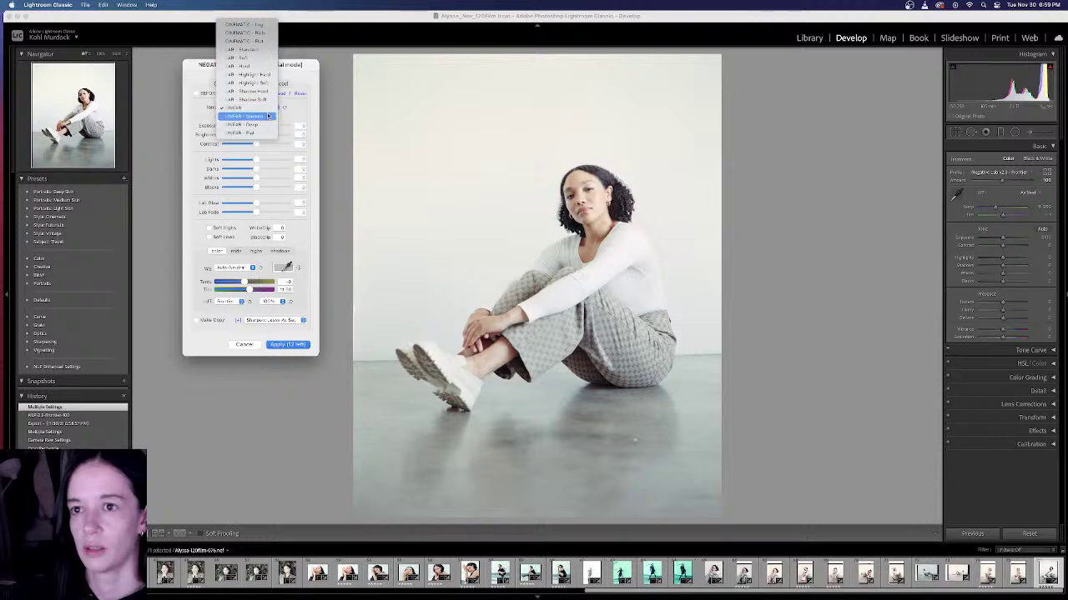
left_click(268, 116)
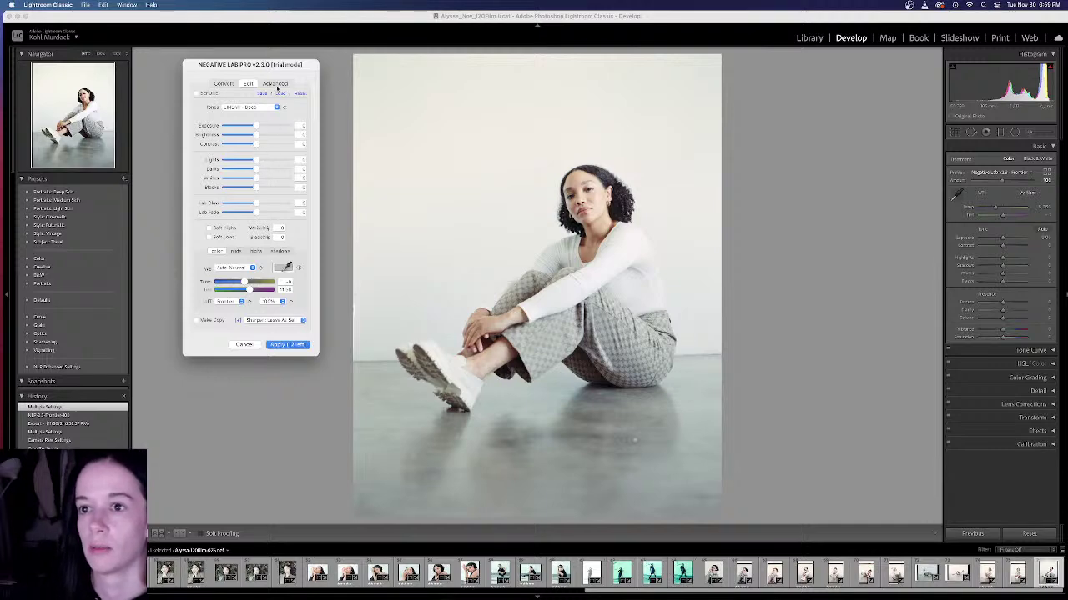
left_click(278, 108)
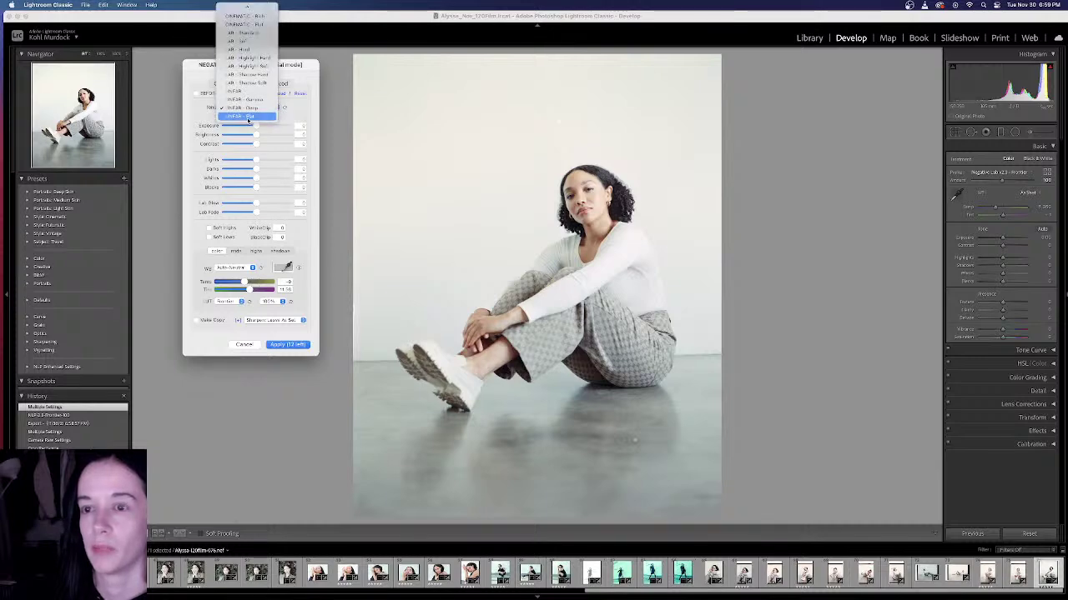
left_click(248, 119)
left_click(275, 107)
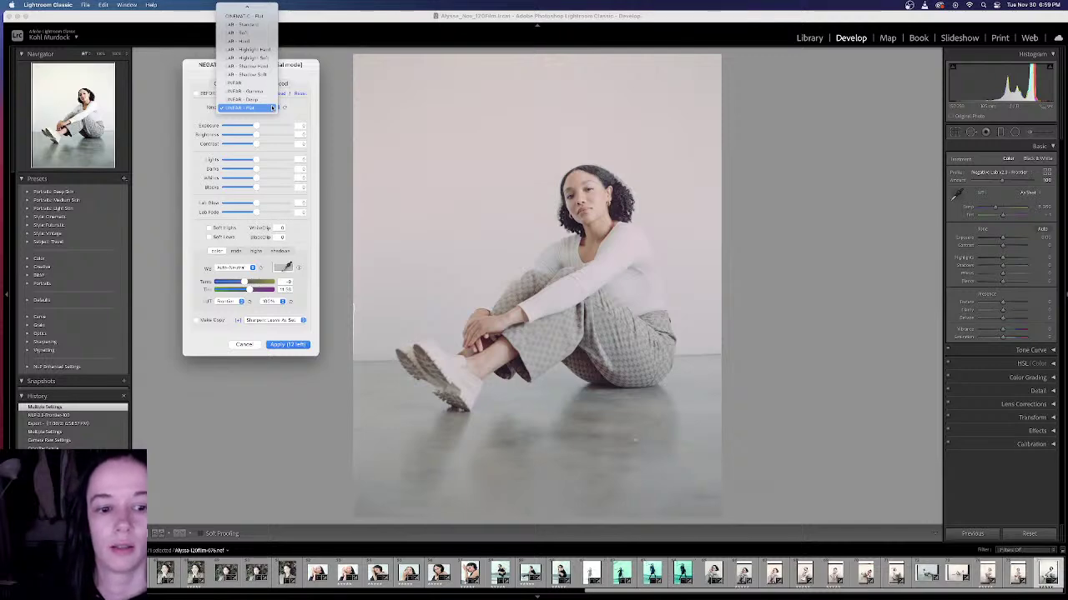
mouse_move(255, 4)
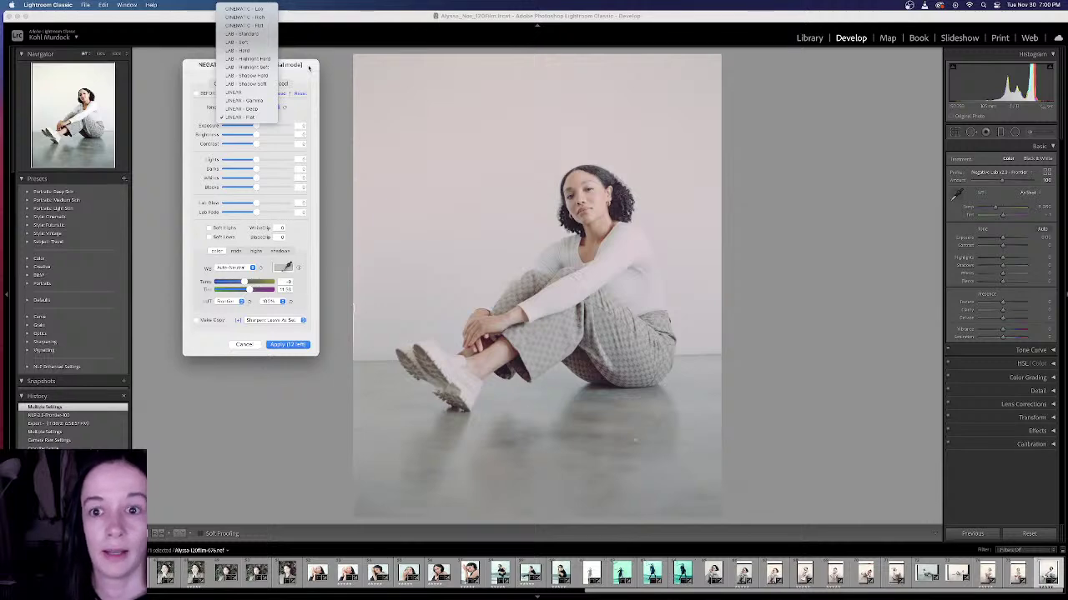
left_click(308, 67)
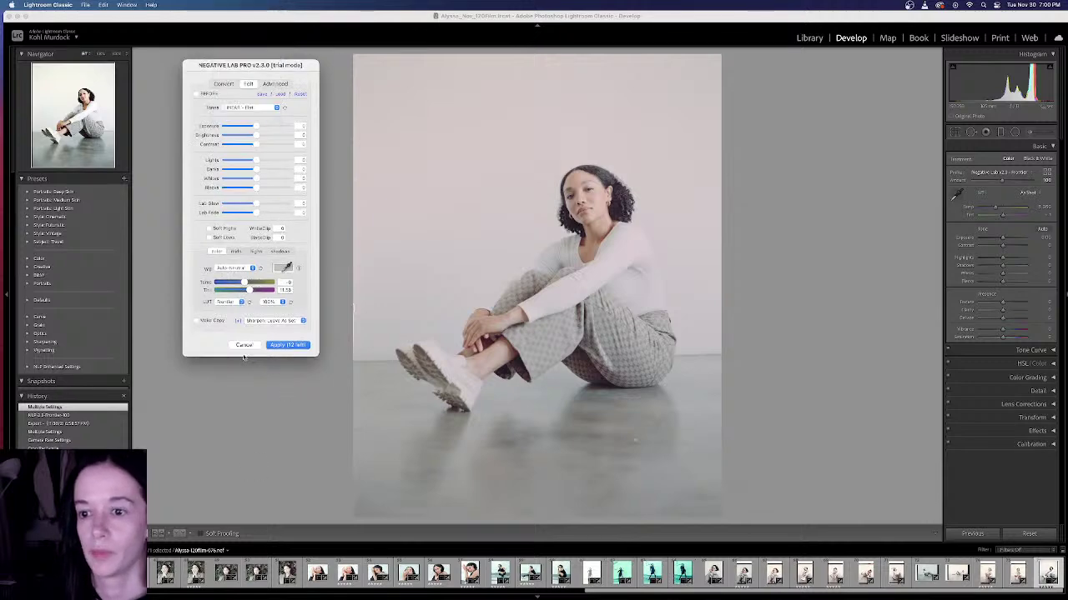
Step: Cancel the Negative Lab Pro conversion and reset the photo's Develop settings to the uncropped negative
left_click(243, 344)
key("super+z")
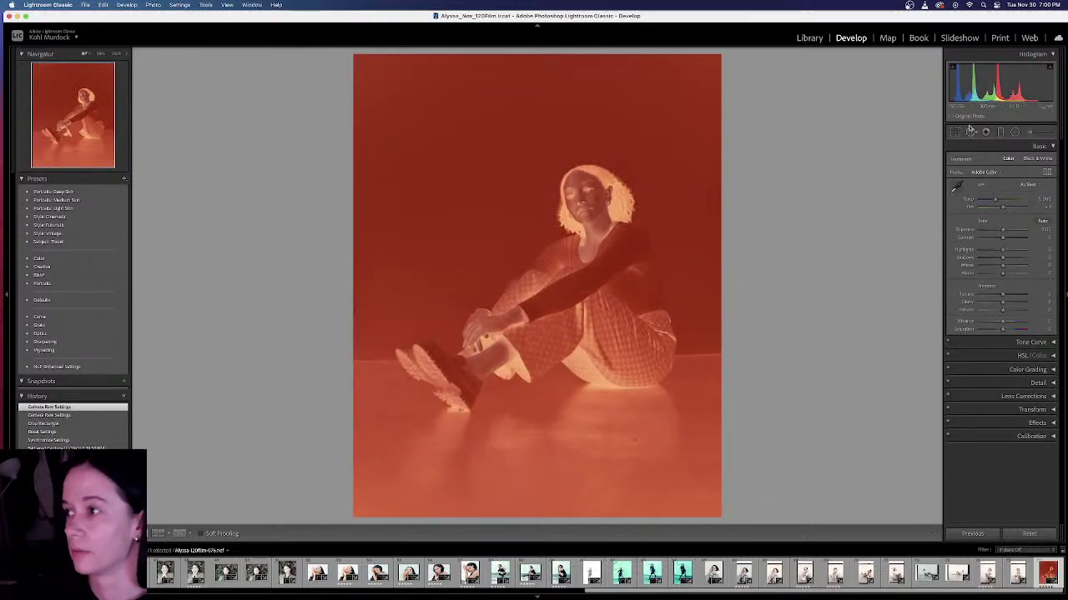
left_click(1030, 533)
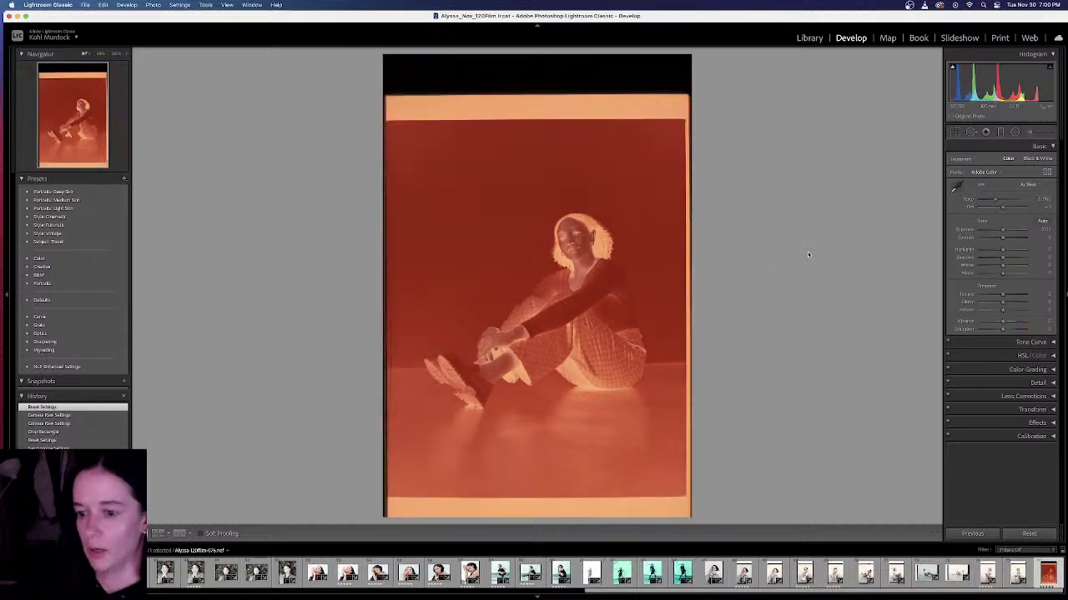
scroll(294, 575, "right", 5)
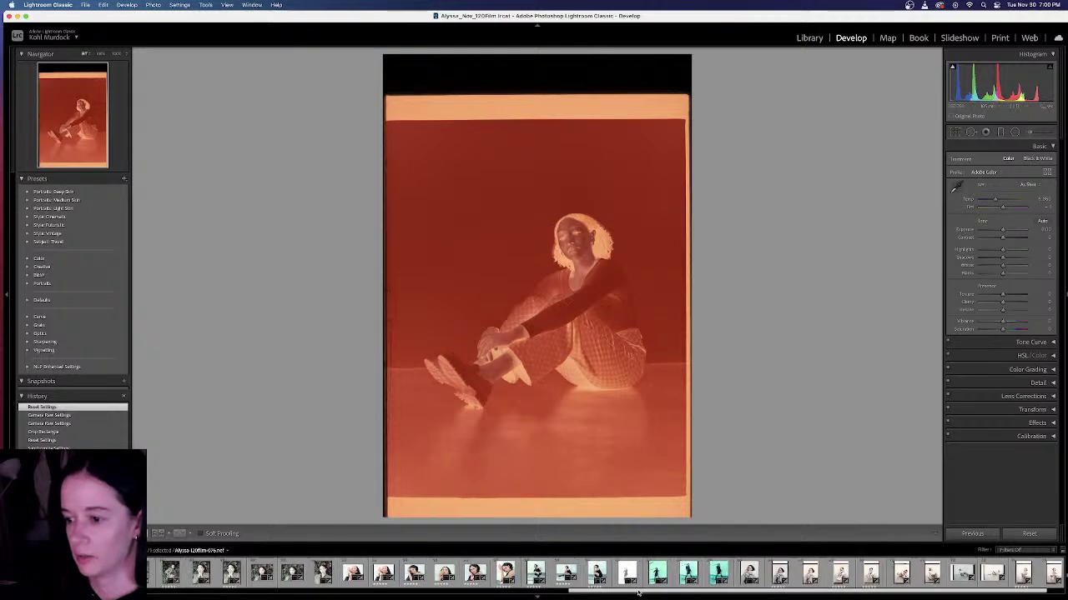
scroll(294, 578, "right", 10)
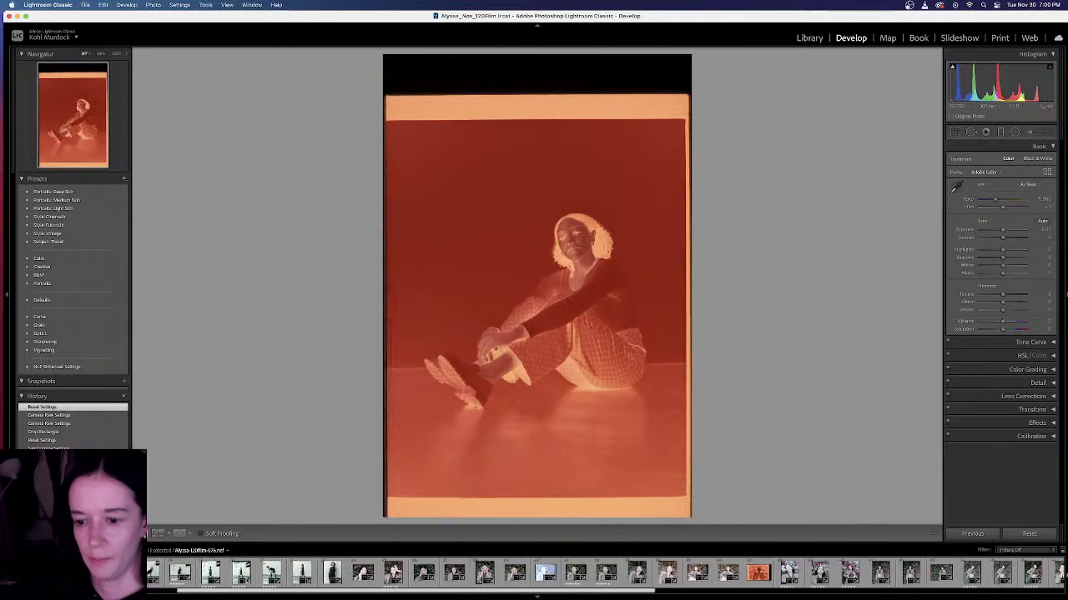
scroll(294, 576, "left", 1)
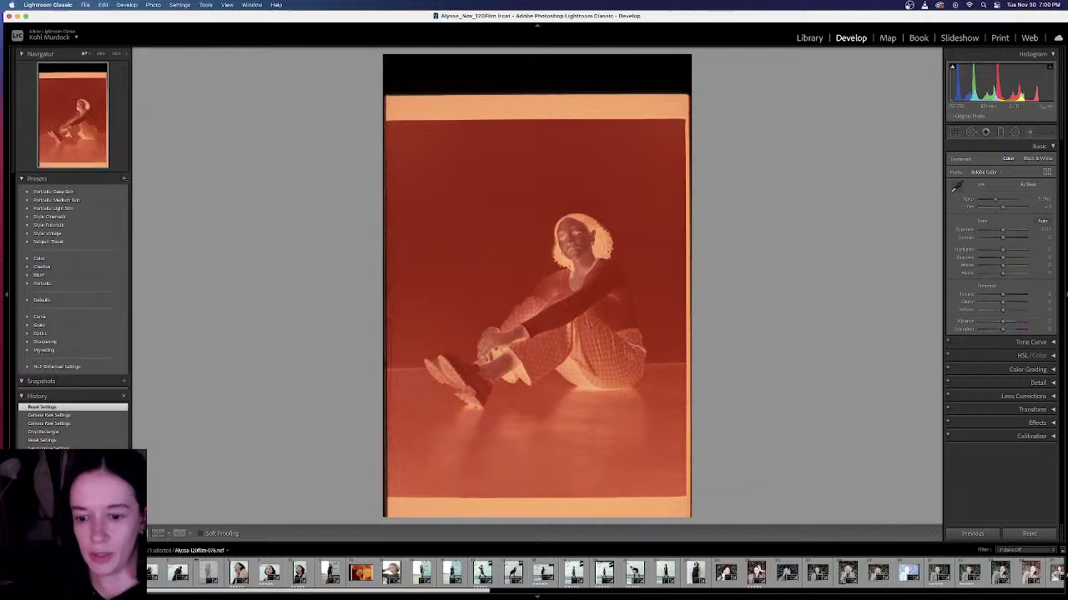
scroll(491, 582, "right", 5)
scroll(491, 582, "right", 8)
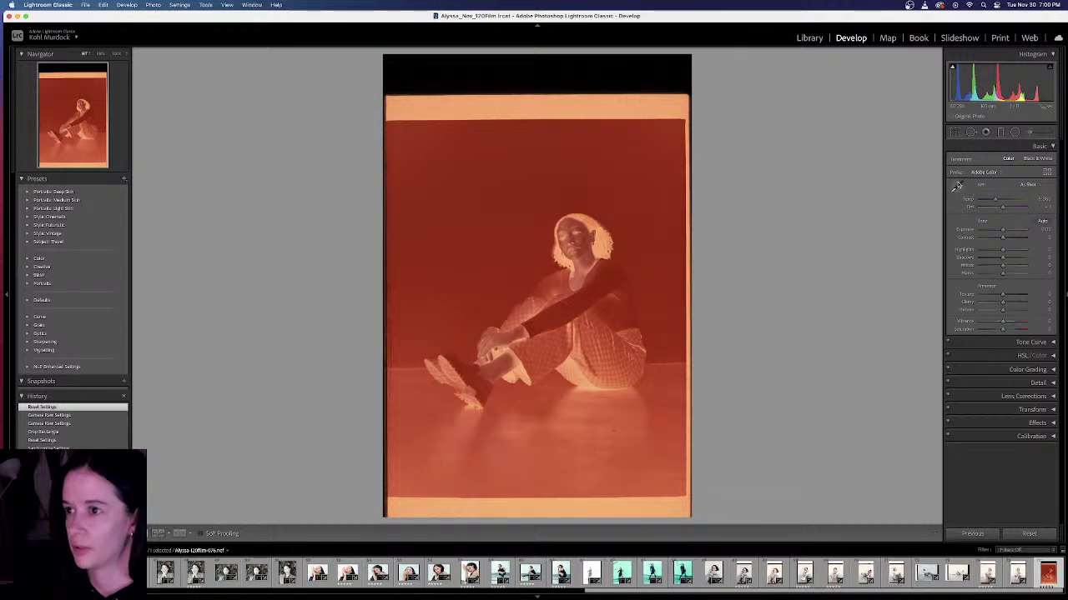
Step: Try sampling the white balance from the orange film border above the picture, and reset the Develop settings
left_click(957, 185)
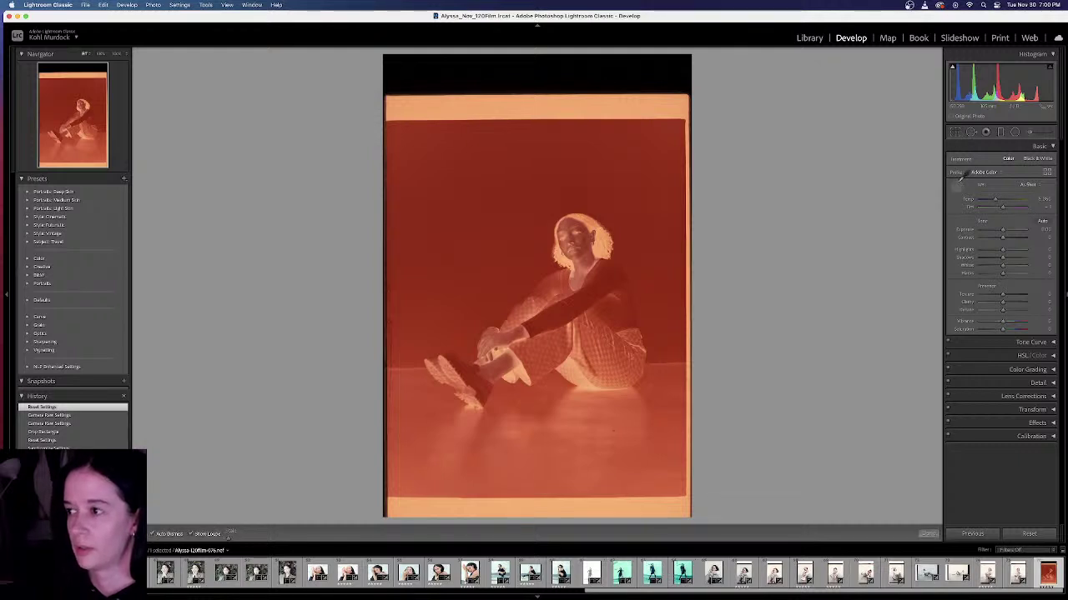
left_click(532, 105)
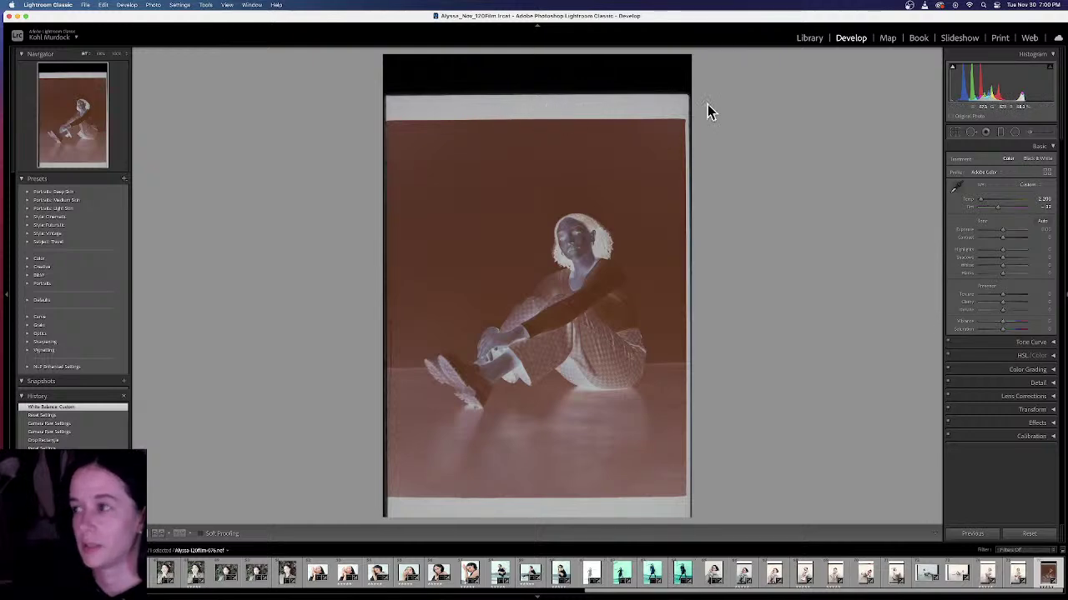
left_click(1048, 533)
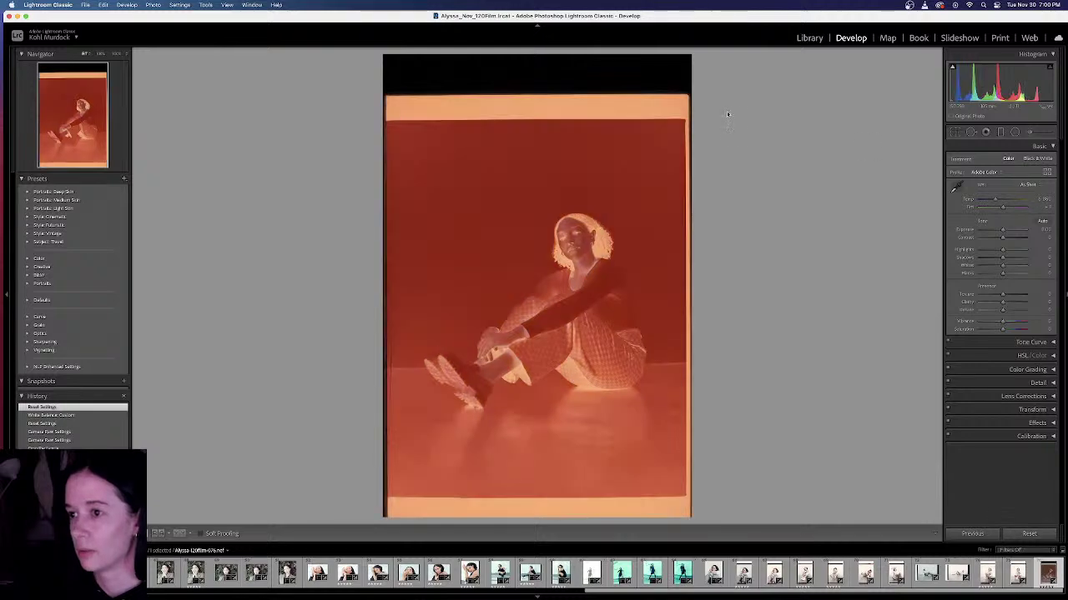
Step: Crop the negative to the picture area inside the film border and open it in Negative Lab Pro
left_click(955, 131)
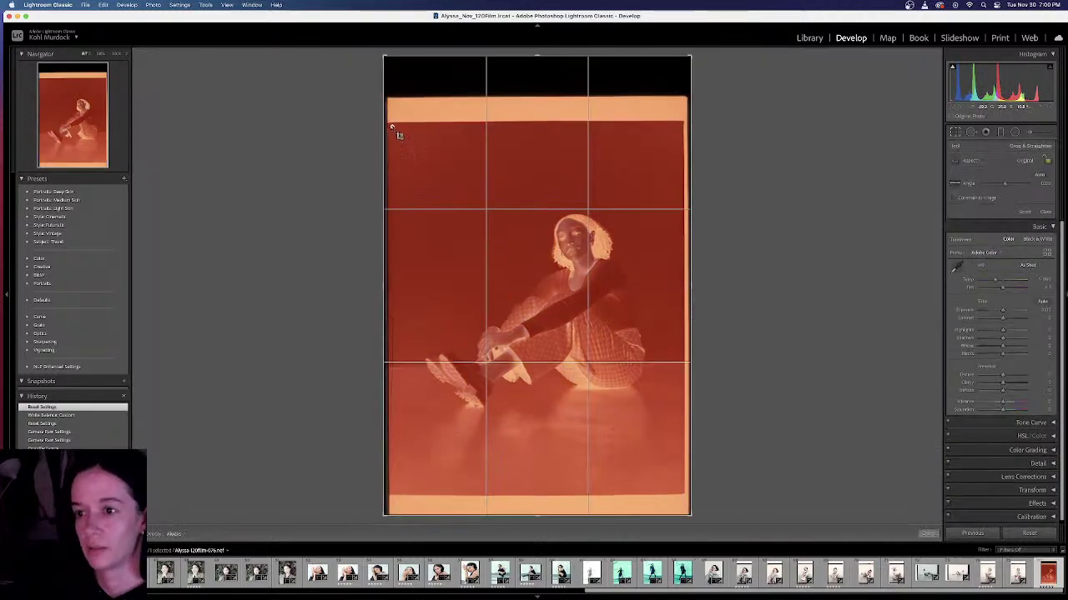
left_click_drag(392, 127, 682, 490)
key("Return")
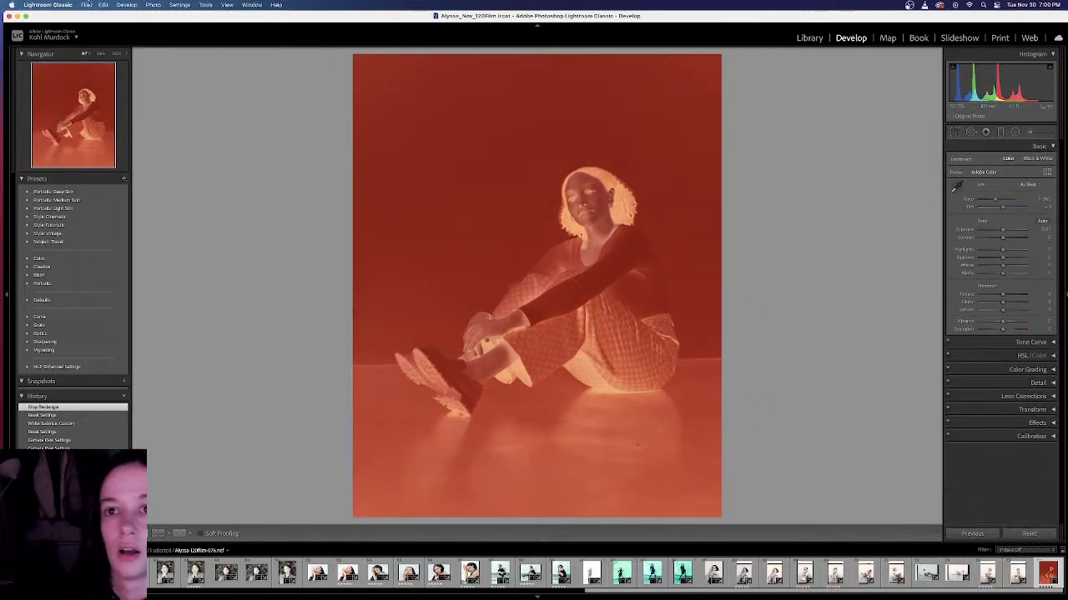
left_click(87, 5)
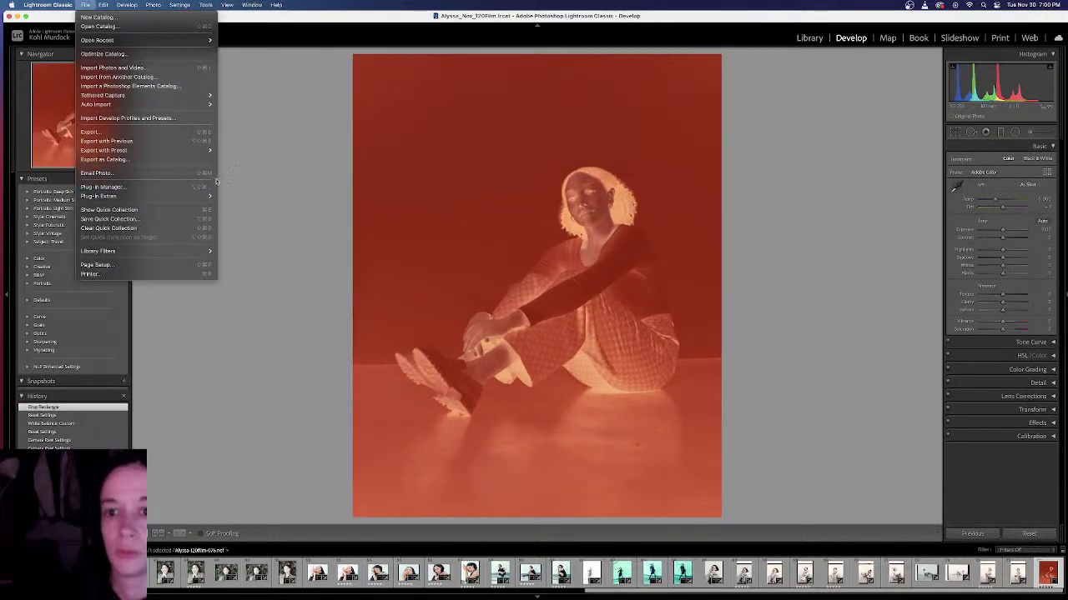
mouse_move(204, 198)
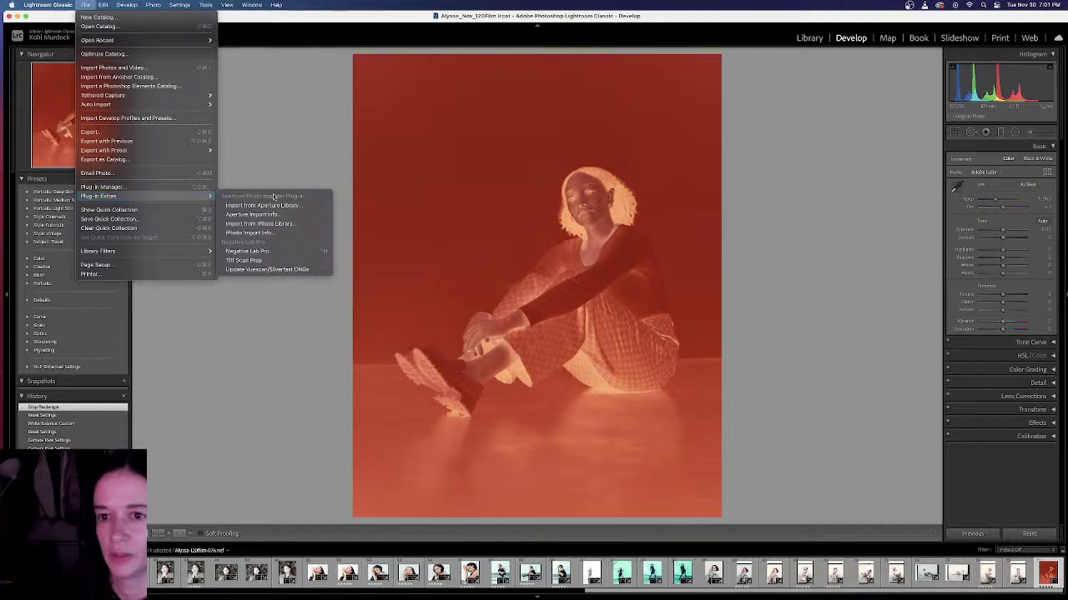
left_click(292, 251)
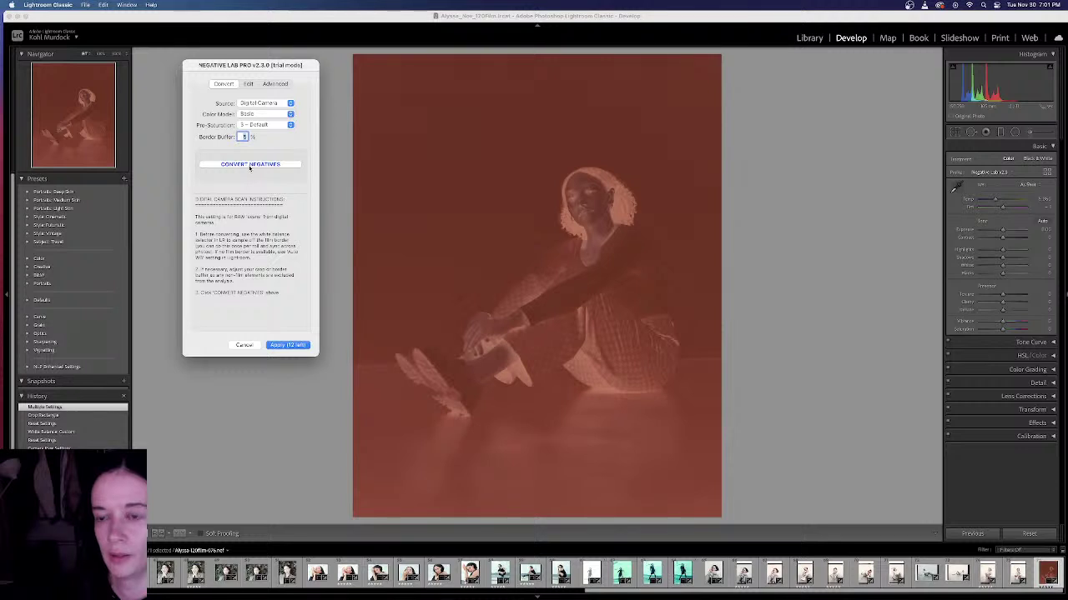
Step: Examine the available Source, Color Model and Pre-Saturation options for the conversion, keeping Digital Camera, Basic and 3 - Default
left_click(291, 103)
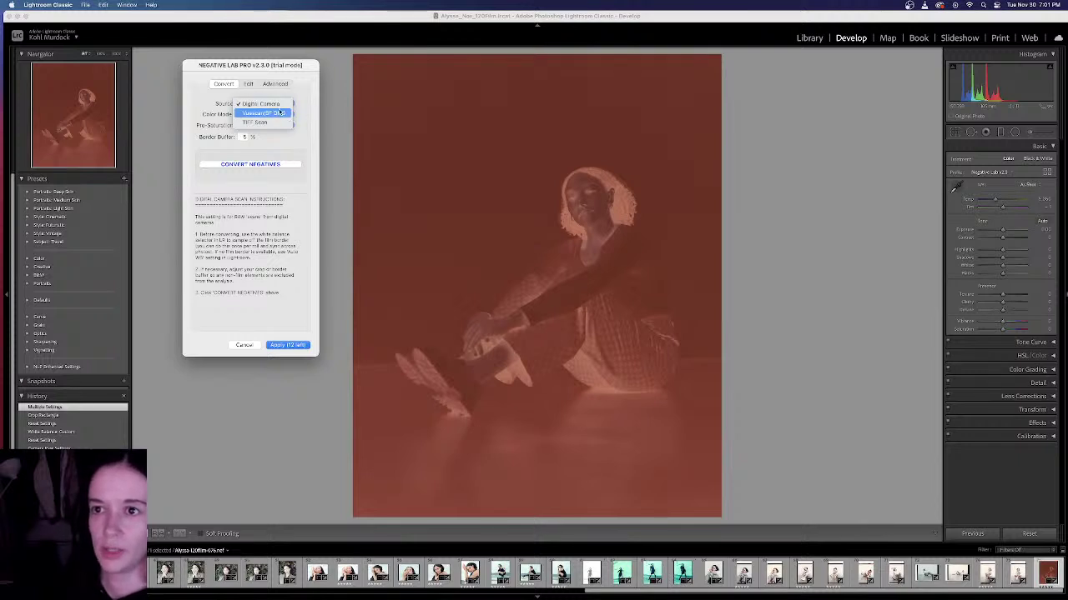
left_click(307, 116)
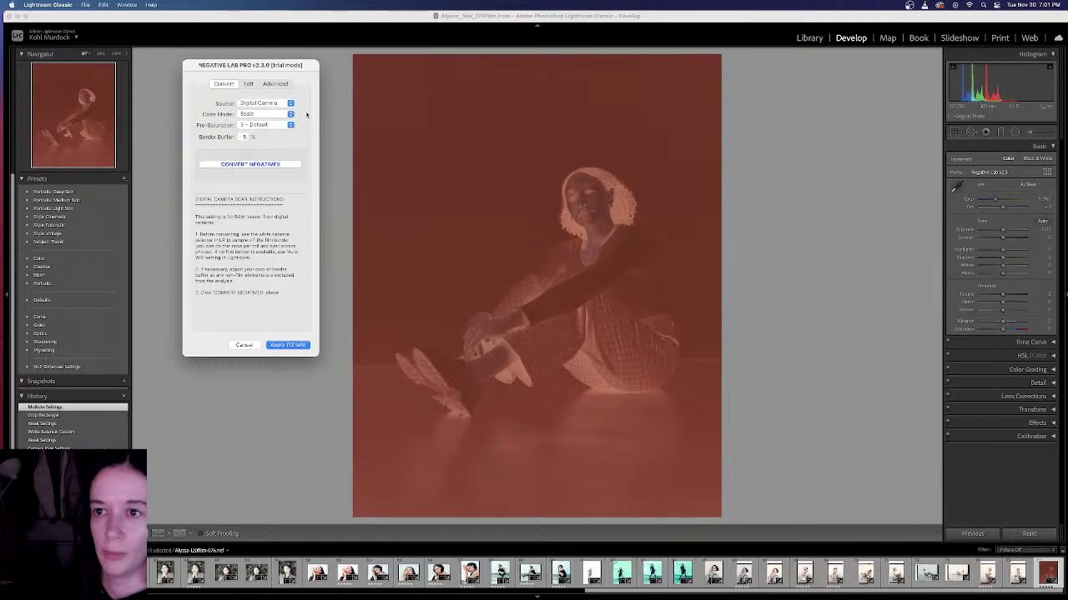
left_click(289, 104)
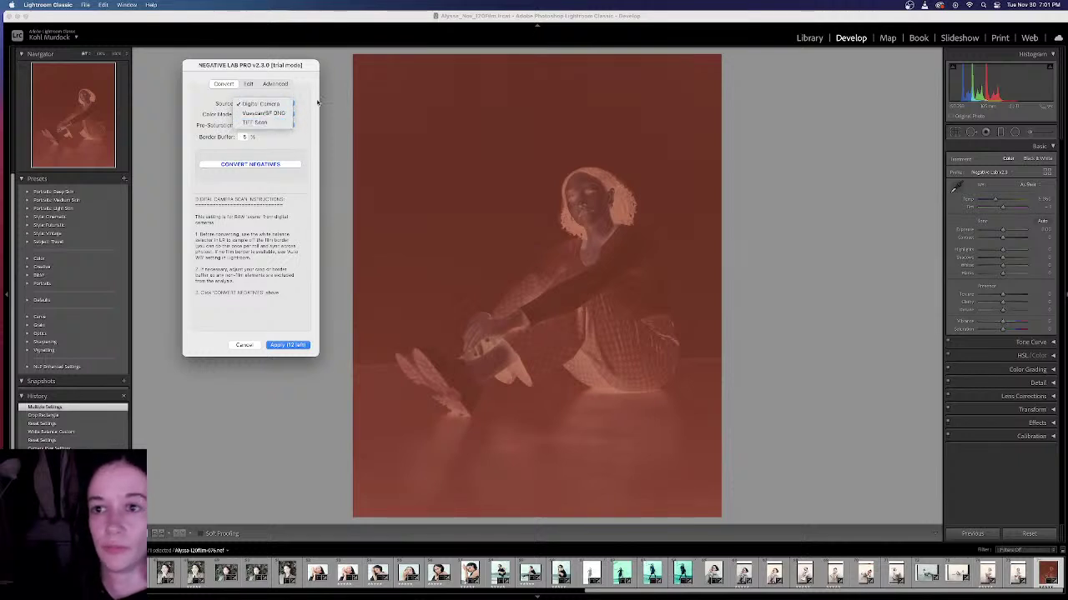
key("Escape")
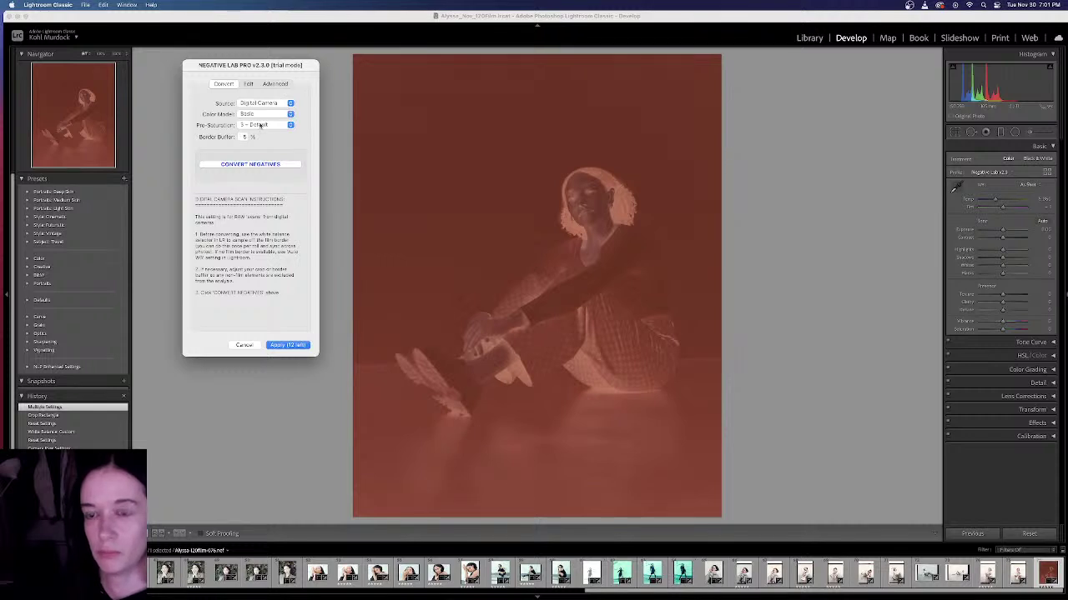
left_click(271, 114)
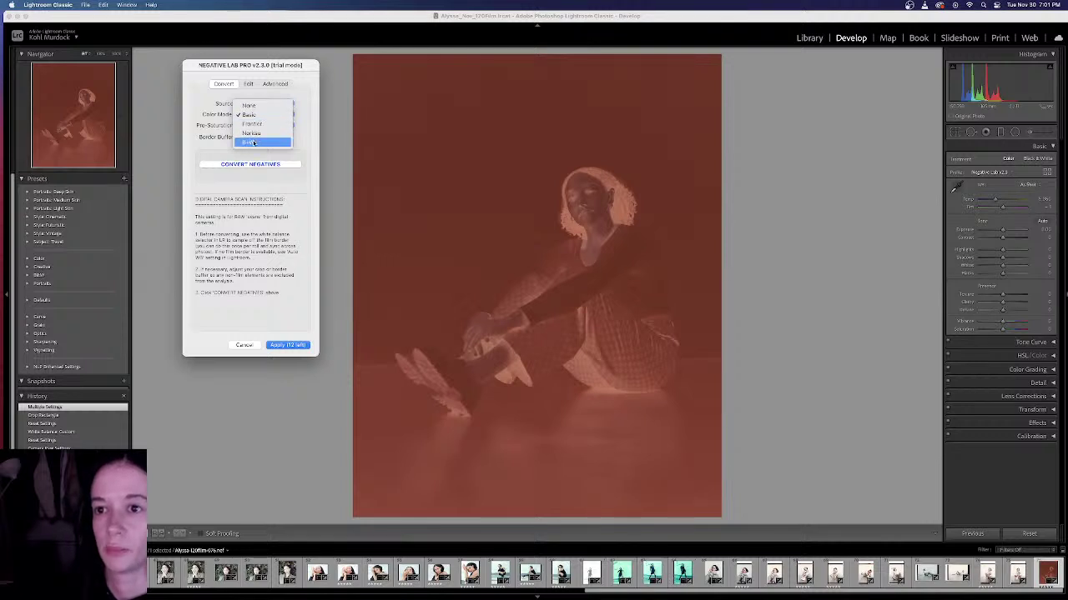
left_click(282, 114)
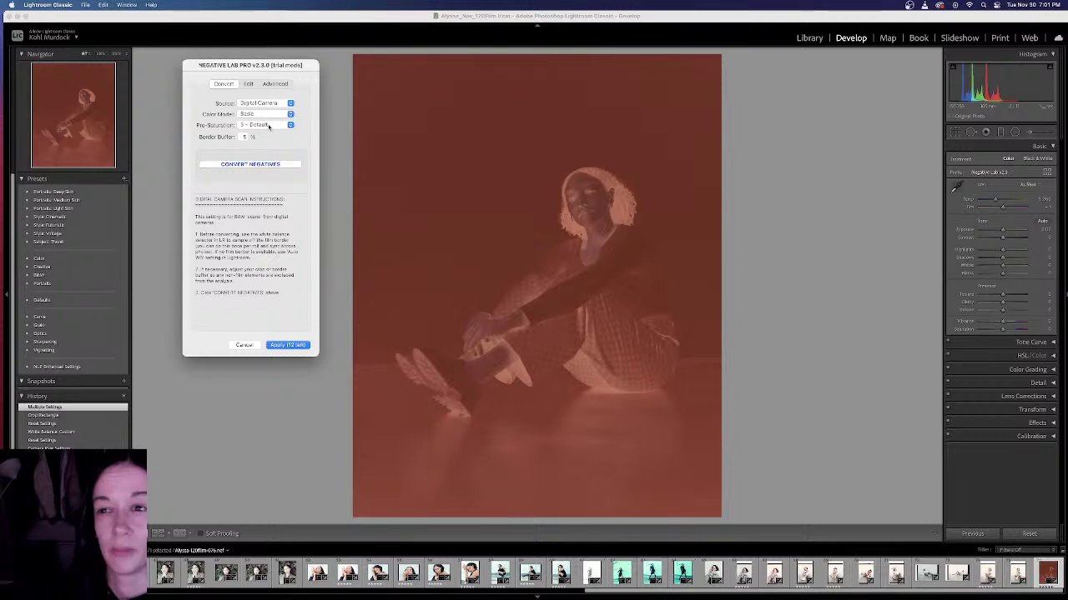
left_click(269, 126)
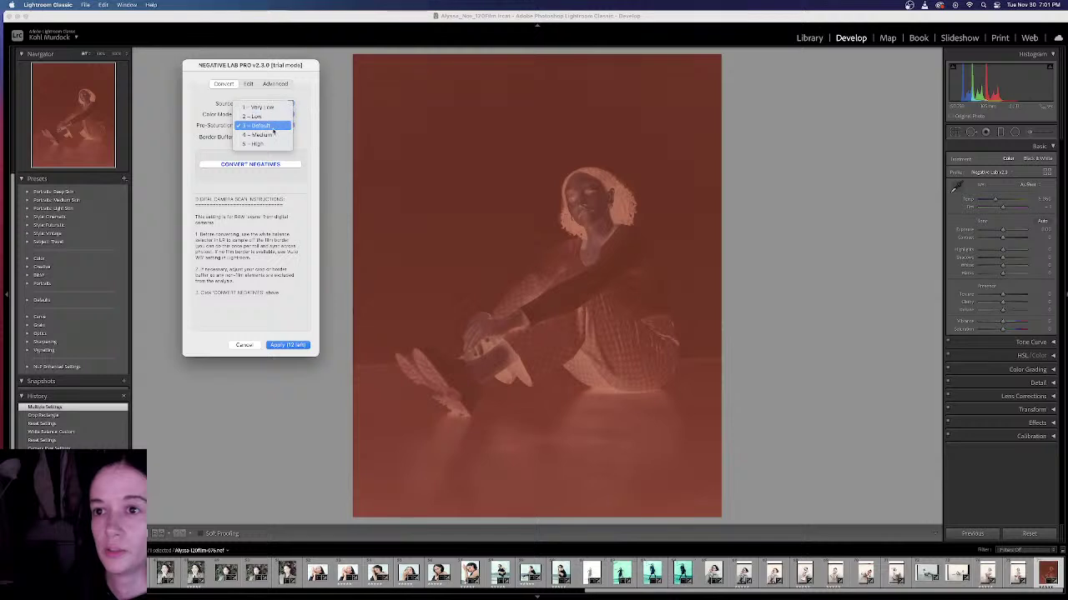
left_click(265, 125)
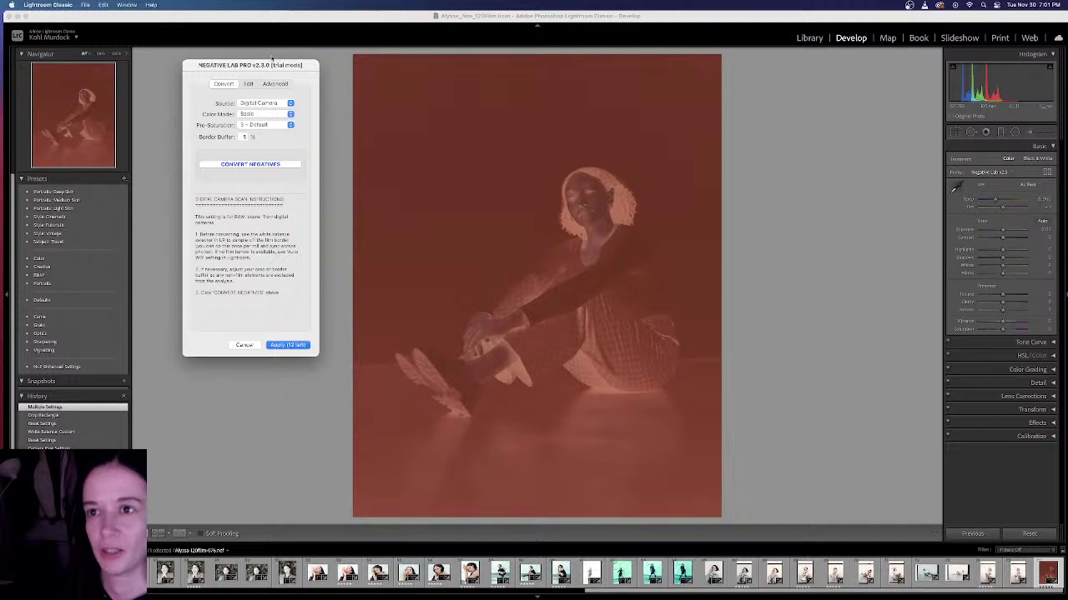
Step: Convert the negative with the Digital Camera source, Basic color model and 3 - Default pre-saturation, and apply the conversion
left_click_drag(269, 65, 265, 52)
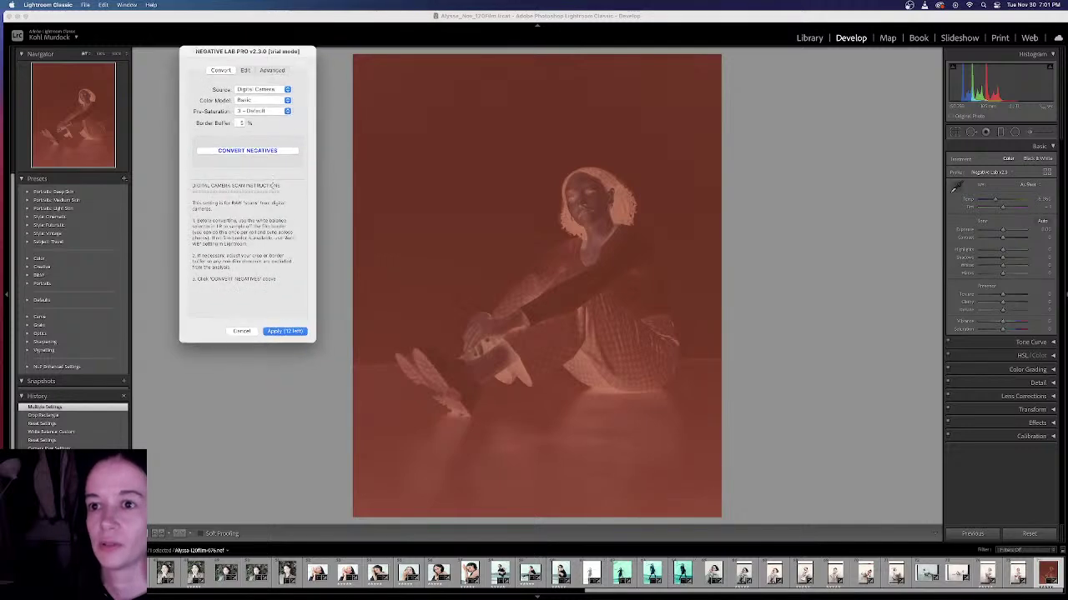
left_click(273, 152)
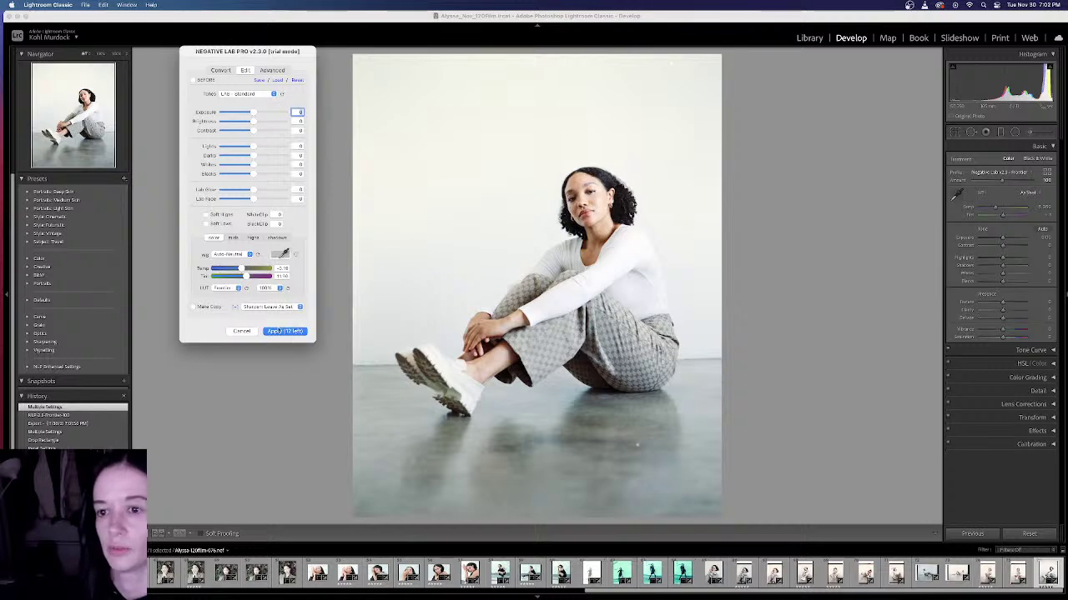
left_click(298, 331)
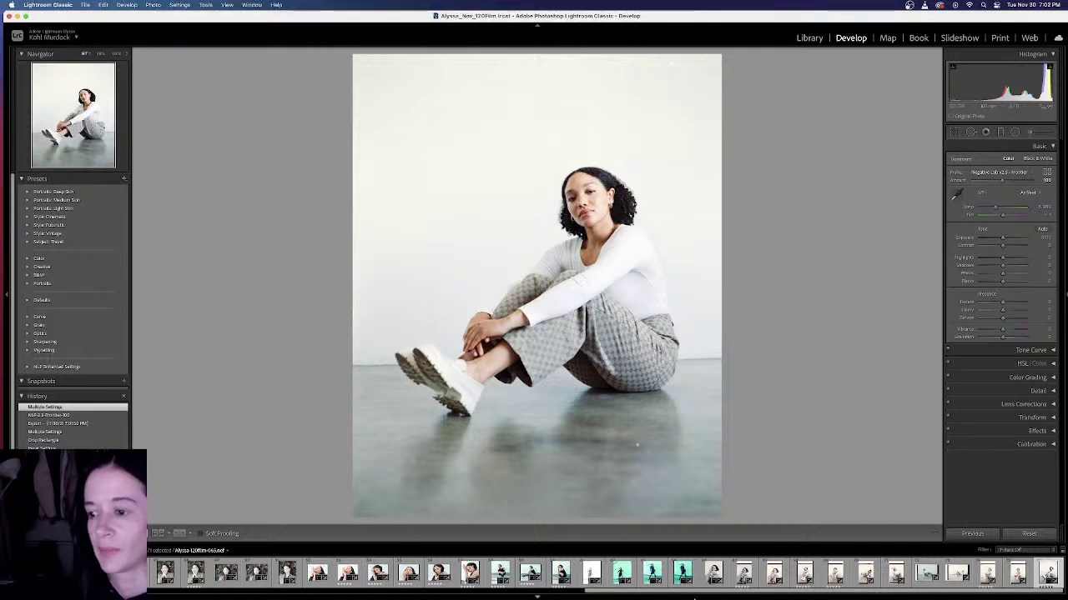
Step: Look through the unconverted seated studio frames to find ones lit like the converted last portrait
left_click(1026, 571)
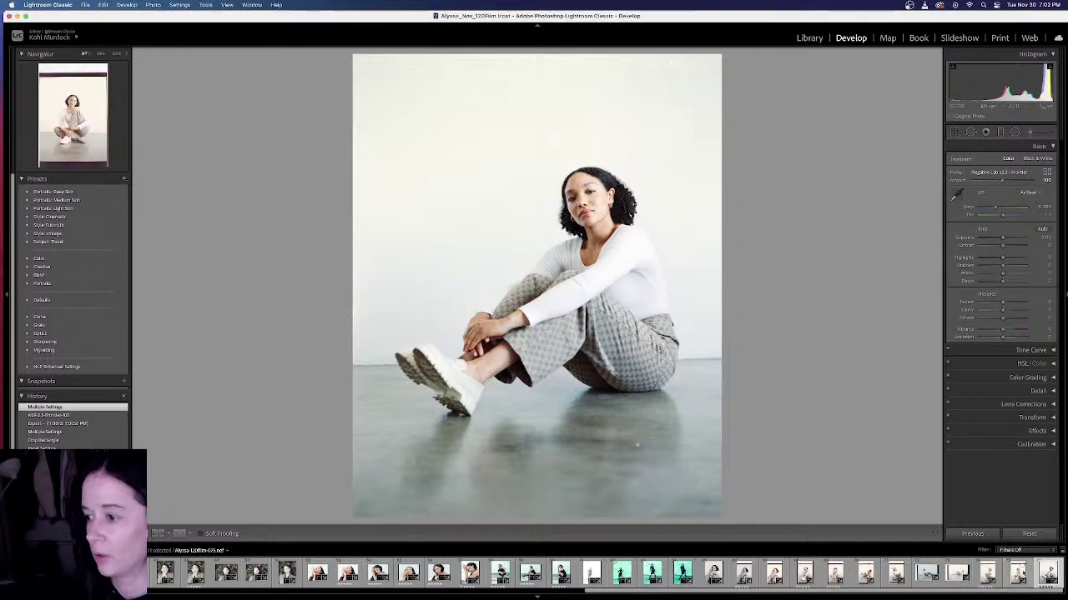
left_click(989, 575)
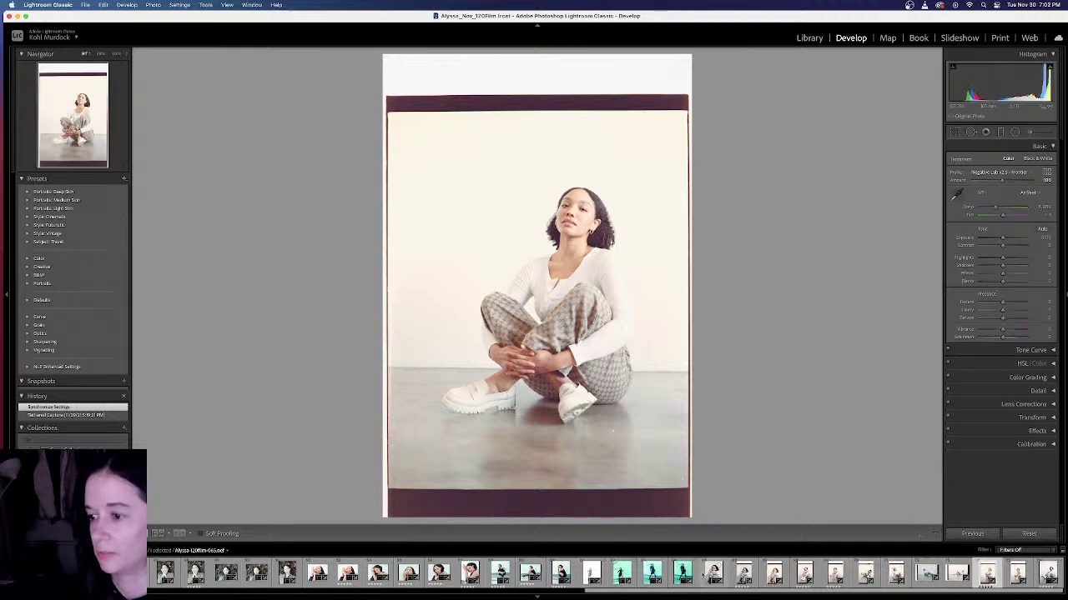
left_click(744, 574)
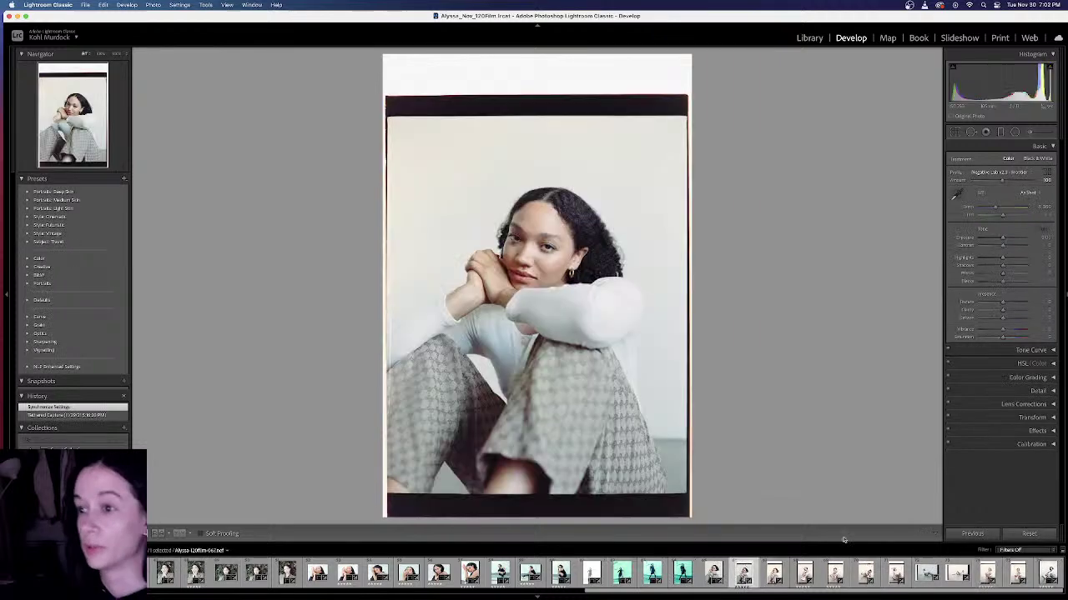
key("Right")
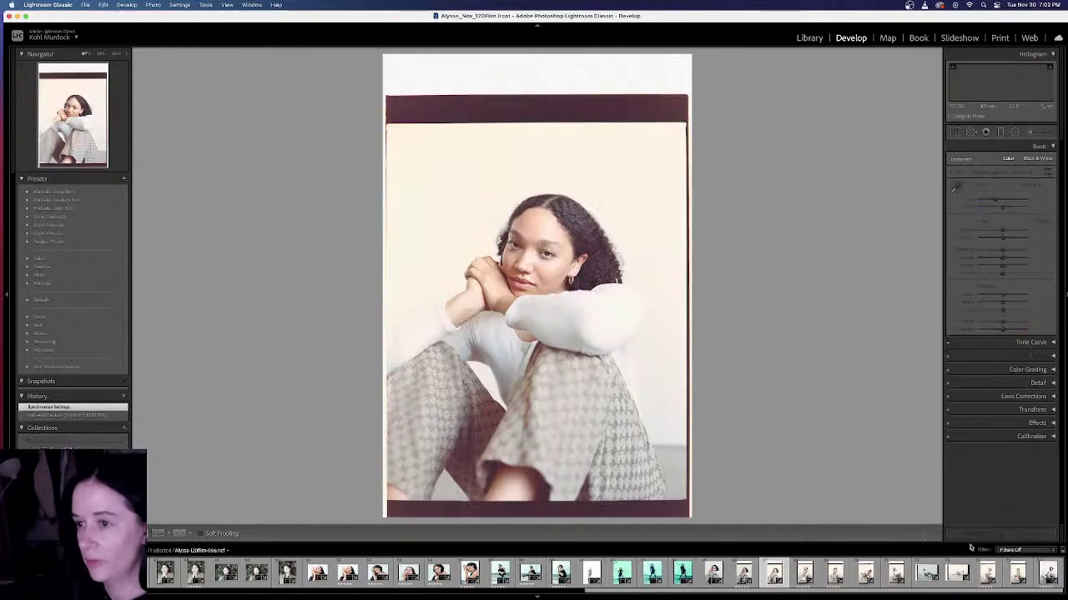
key("Right")
key("Right")
key("Right")
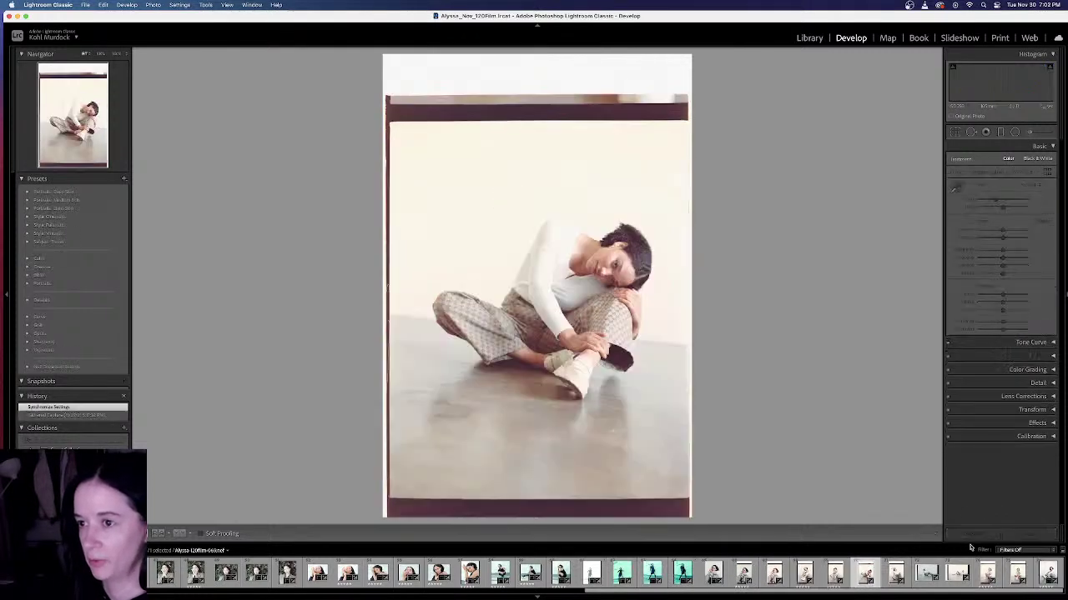
key("Right")
key("Right")
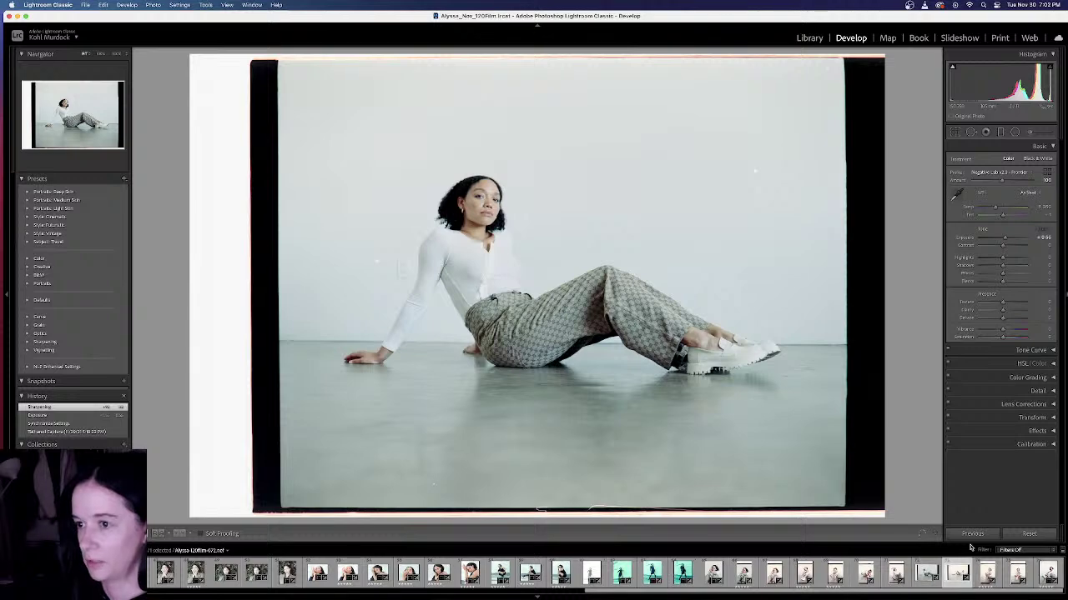
key("Right")
key("Right")
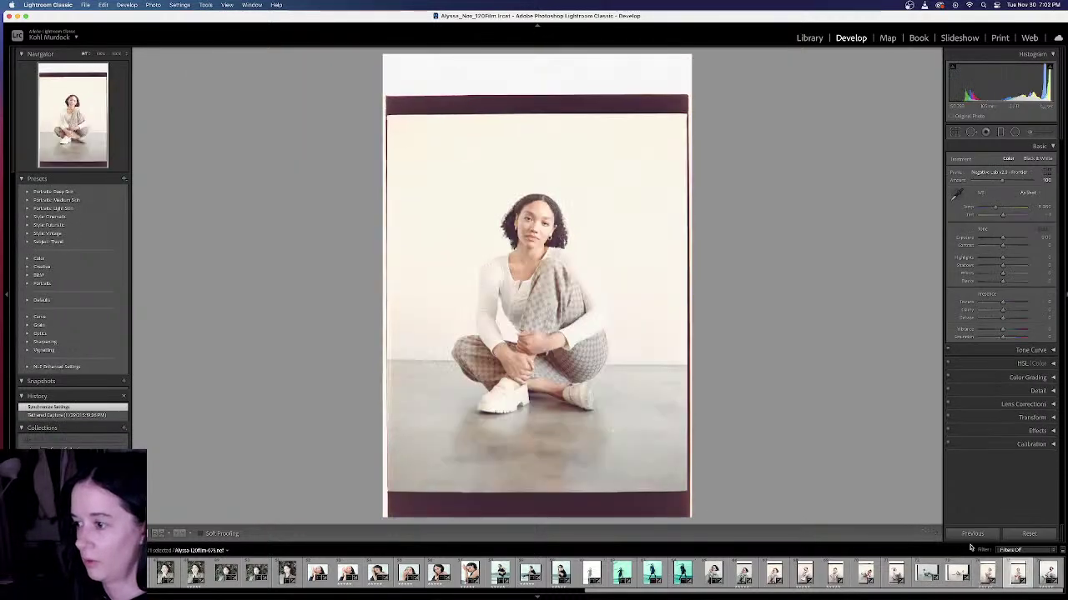
Step: Apply the converted last portrait's settings to the cross-legged portrait just before it, and compare the two frames
key("Right")
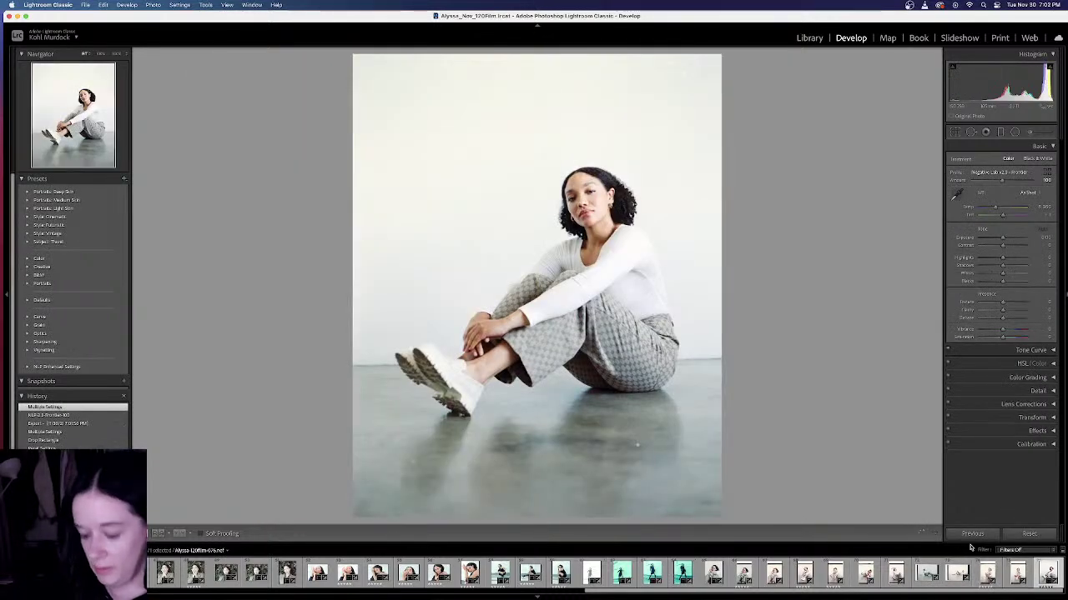
key("Right")
left_click(972, 534)
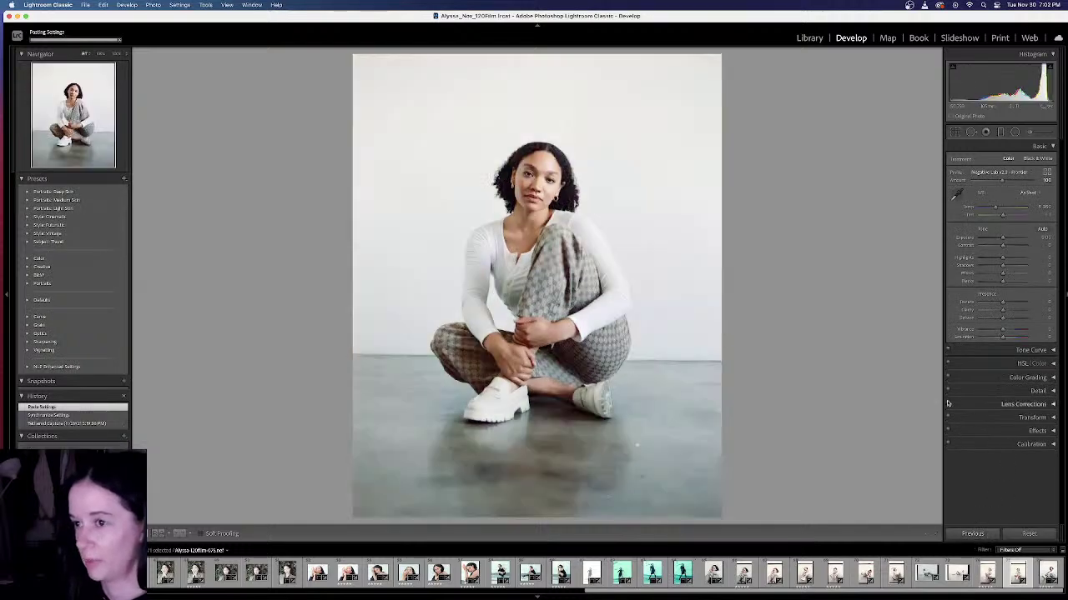
left_click(1017, 574)
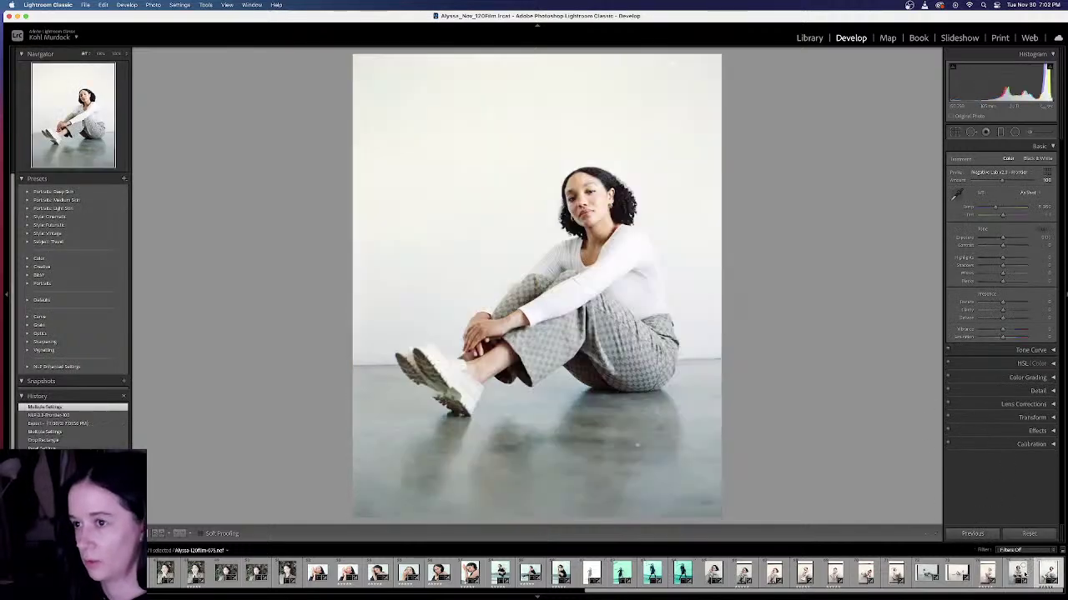
key("Right")
key("Left")
key("Right")
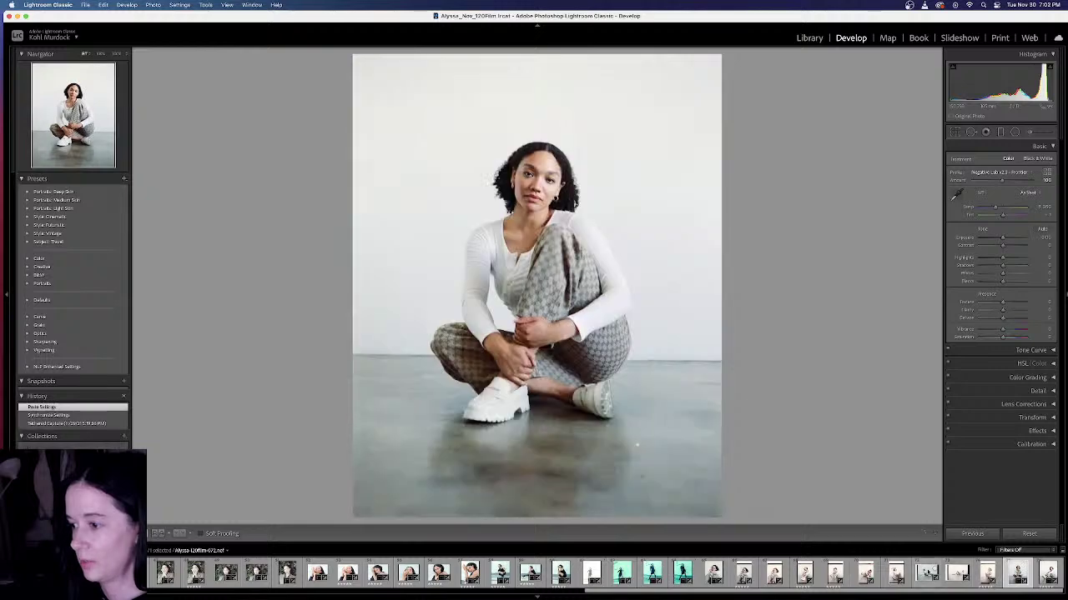
Step: Apply the same converted settings to the landscape portrait of the subject leaning back on the floor, and compare it with the source frame
key("Right")
left_click(988, 535)
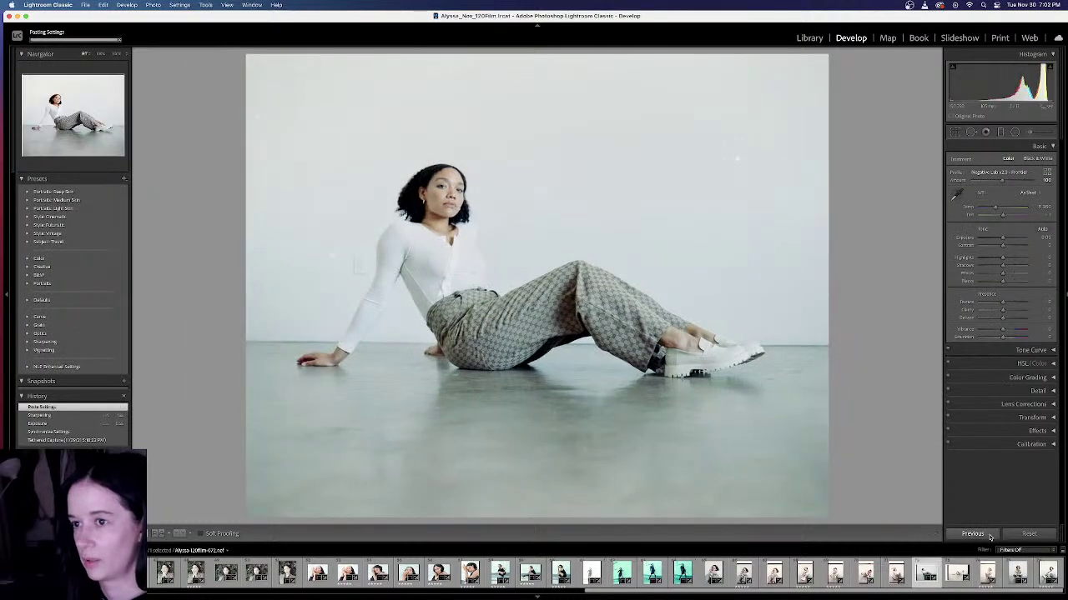
left_click(1049, 573)
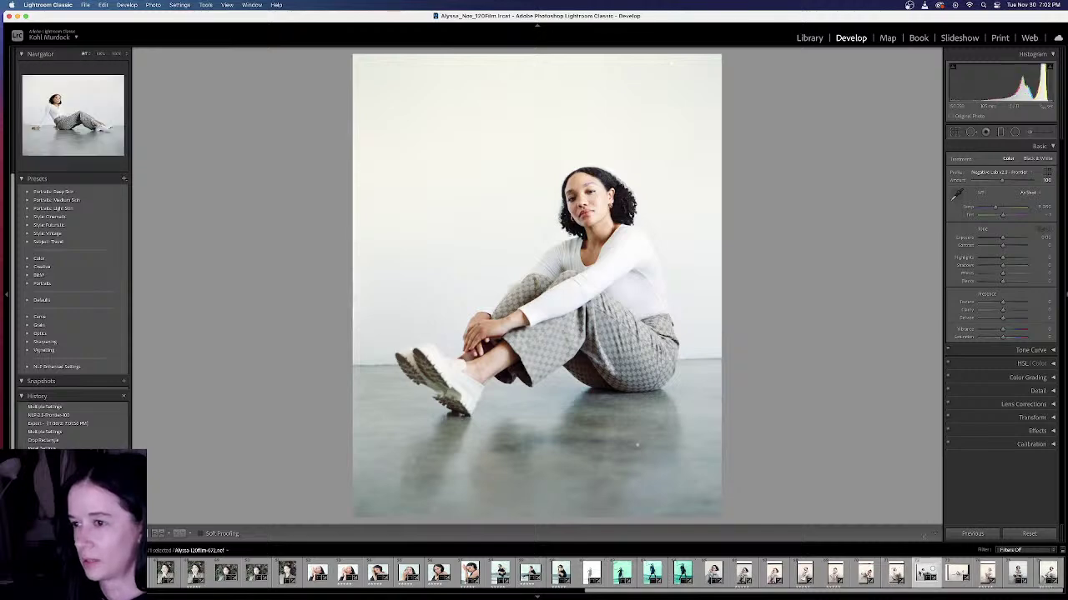
left_click(926, 574)
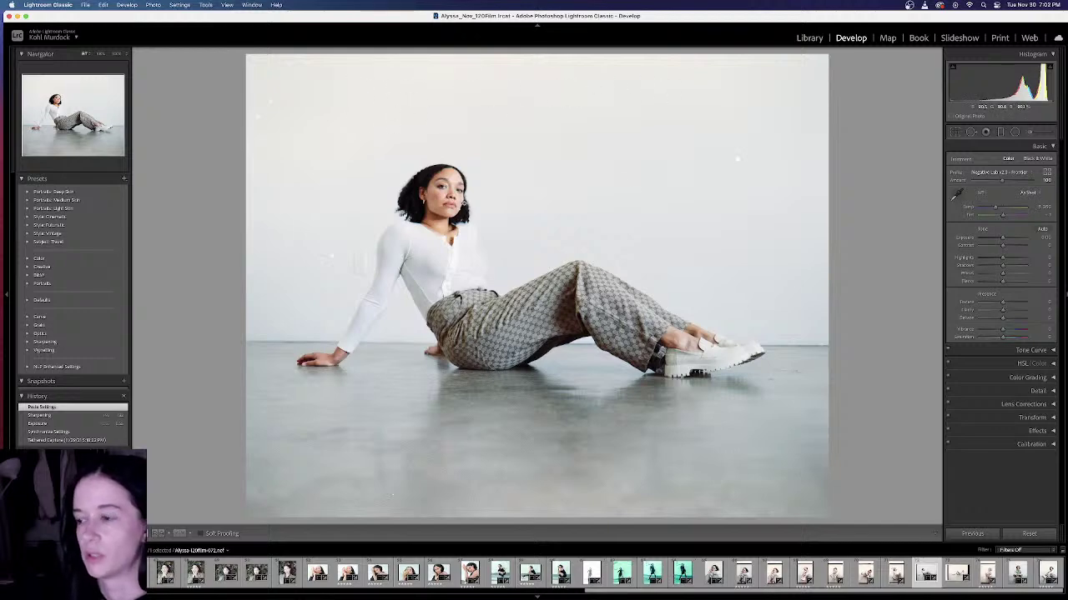
left_click(1048, 574)
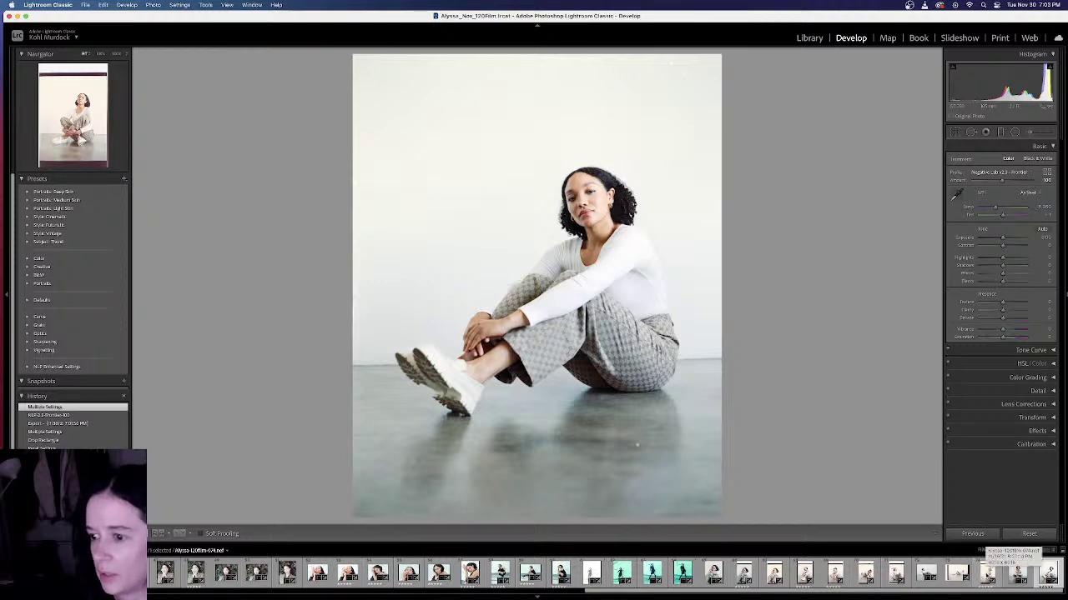
Step: Try to apply the crouching outdoor portrait's settings to the green-tinted standing portrait, and undo the pasted settings
left_click(618, 574)
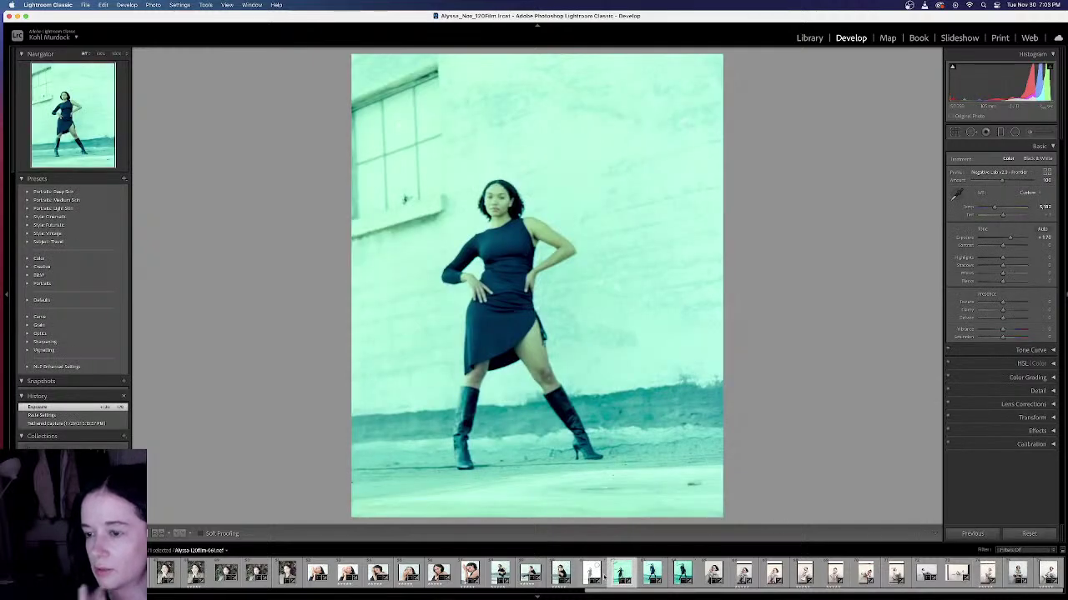
left_click(562, 572)
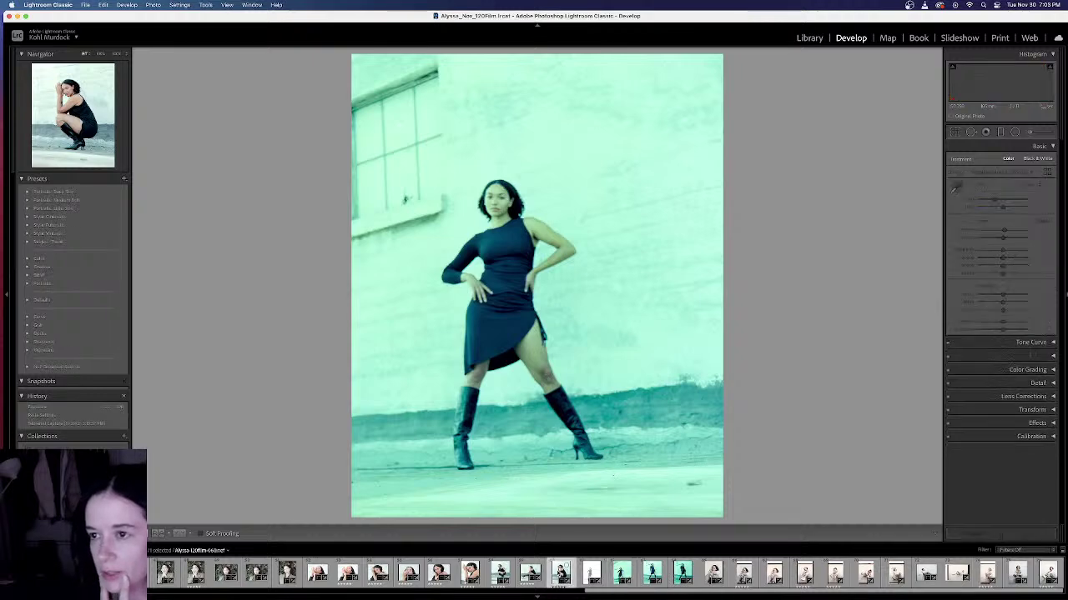
left_click(622, 572)
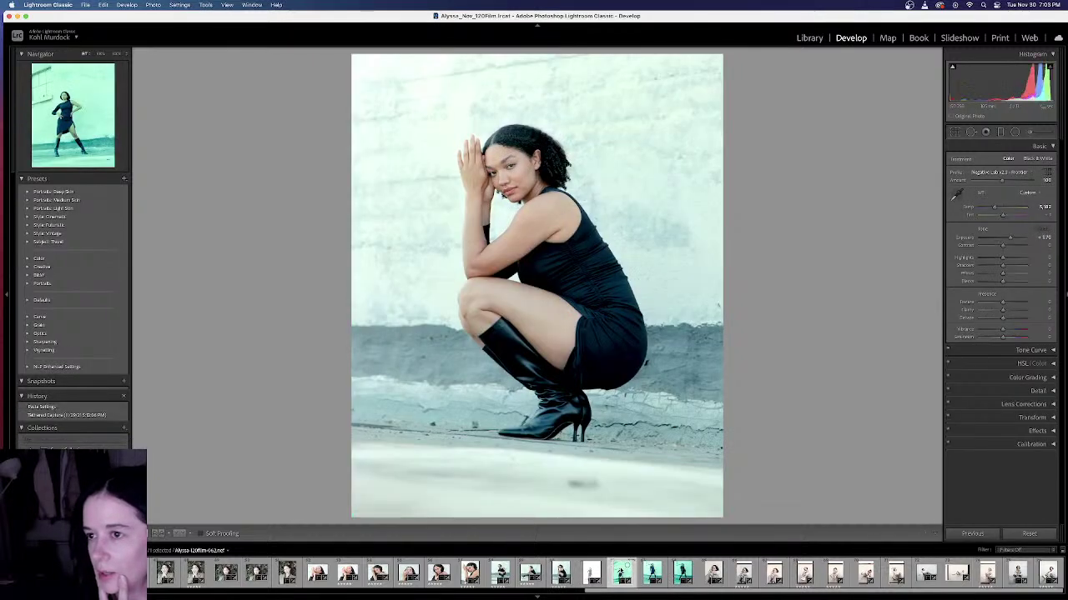
left_click(972, 533)
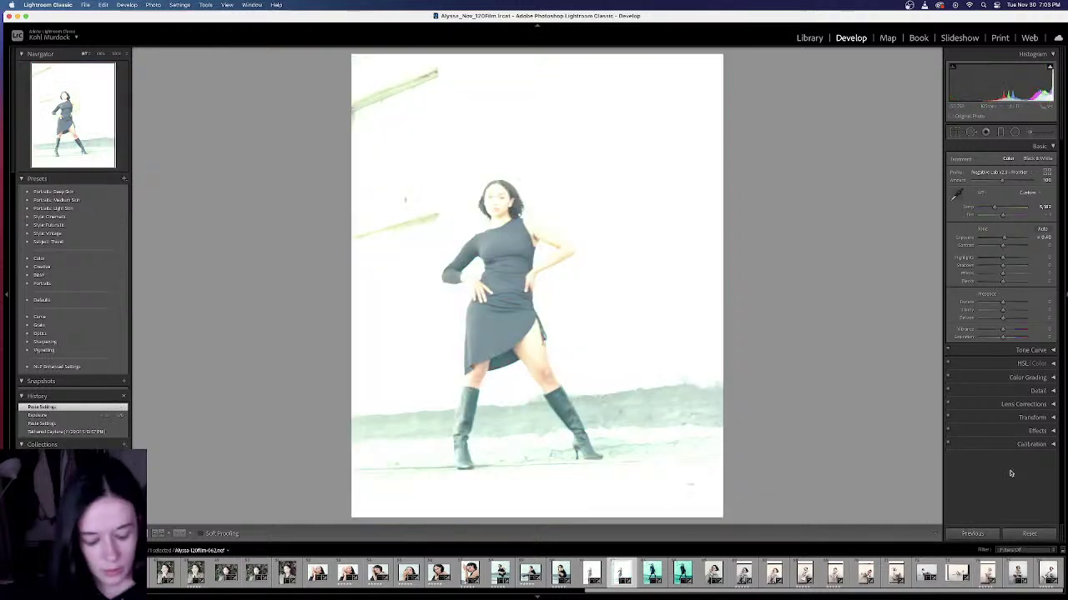
key("cmd+z")
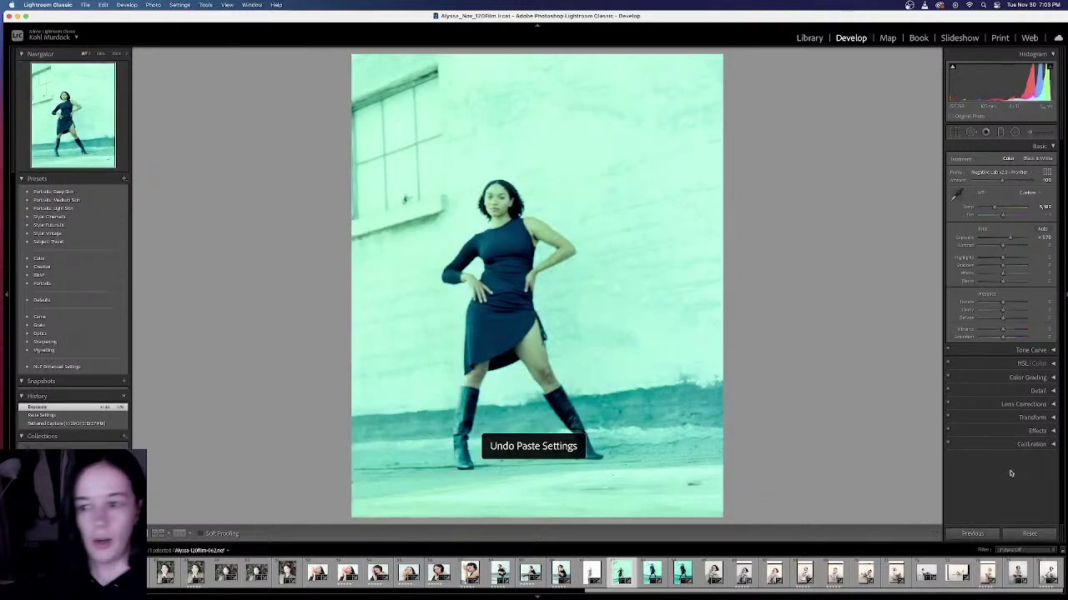
Step: Reopen the converted last seated portrait in Negative Lab Pro and set its Tones to LINEAR
left_click(1018, 574)
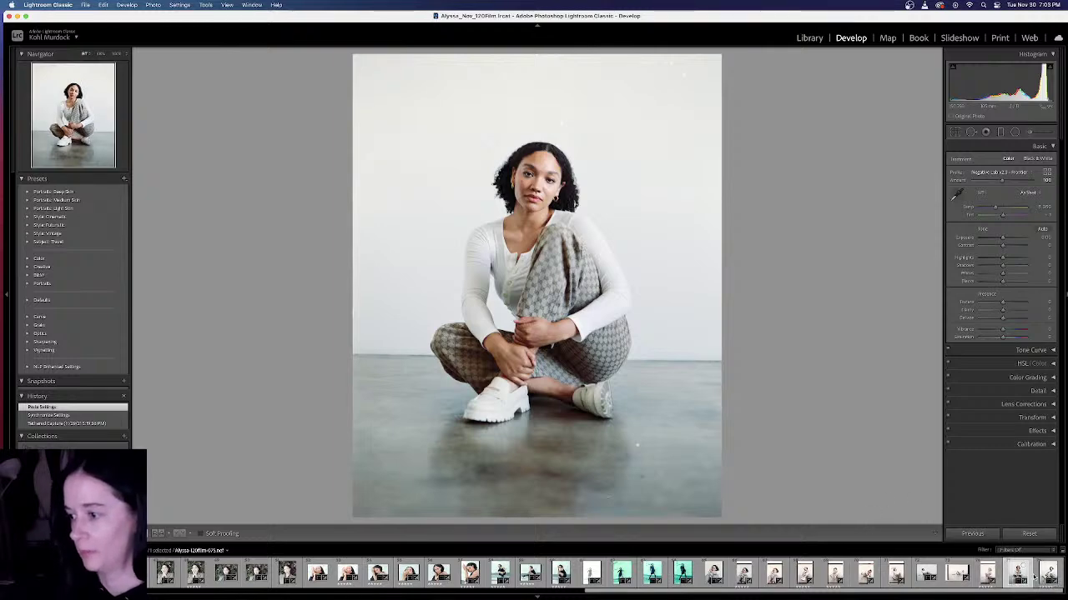
left_click(1047, 574)
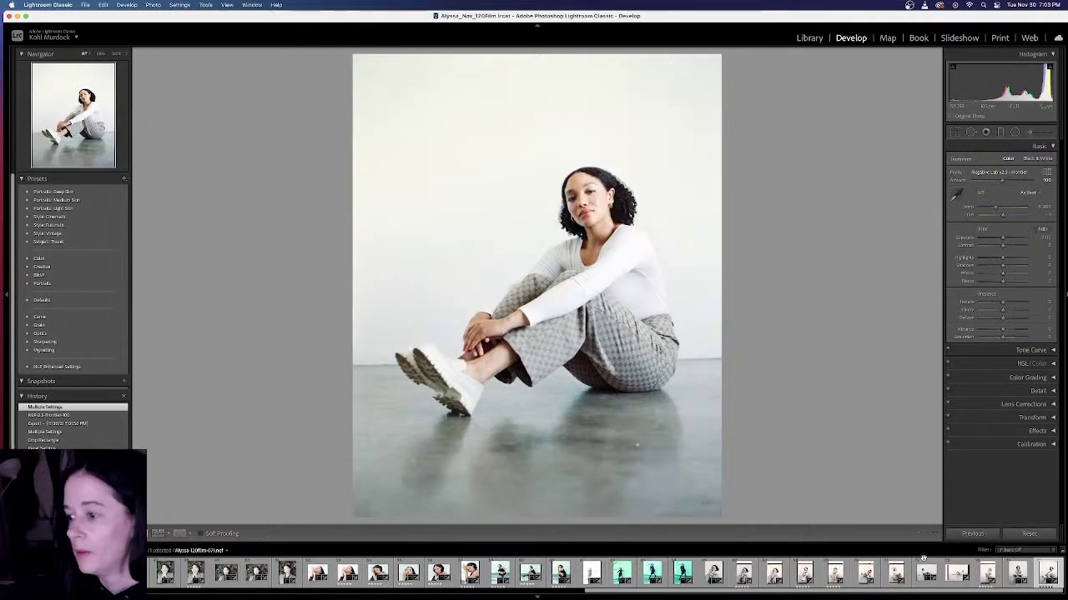
left_click_drag(1016, 595, 367, 597)
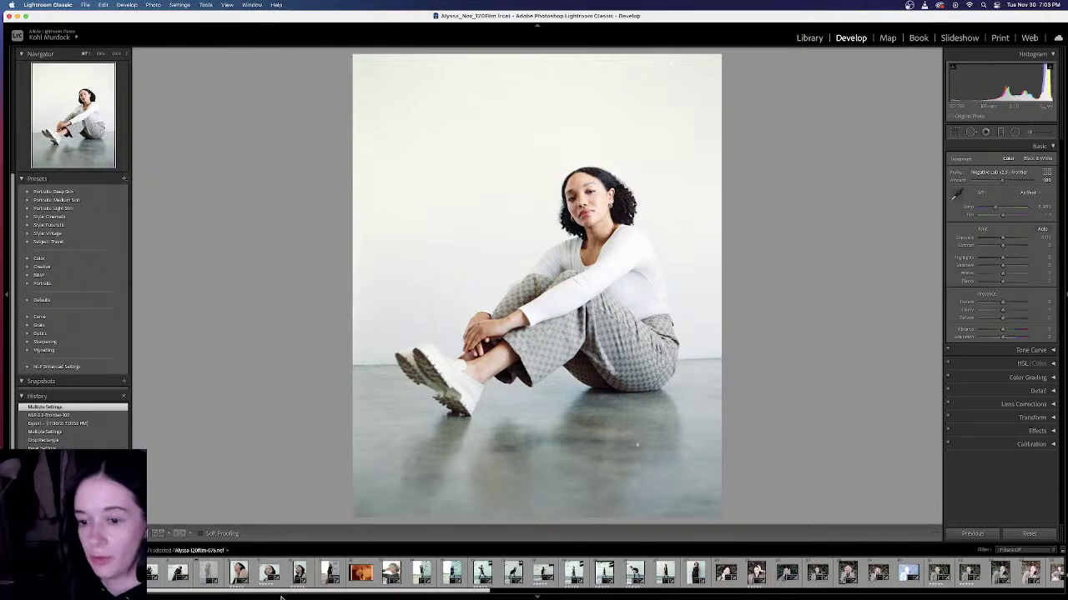
left_click_drag(291, 597, 1026, 595)
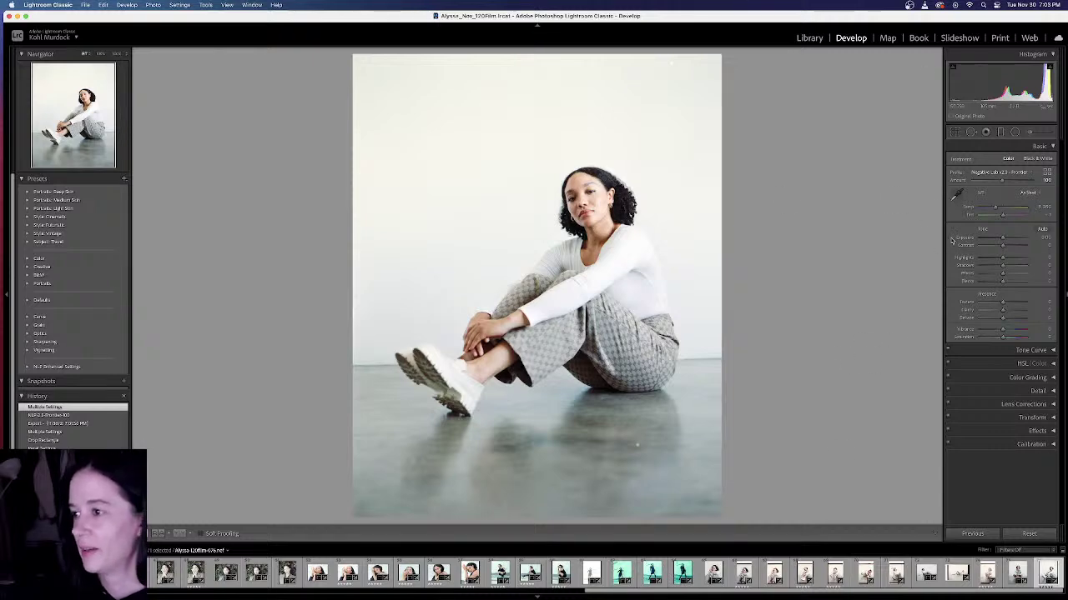
left_click(85, 4)
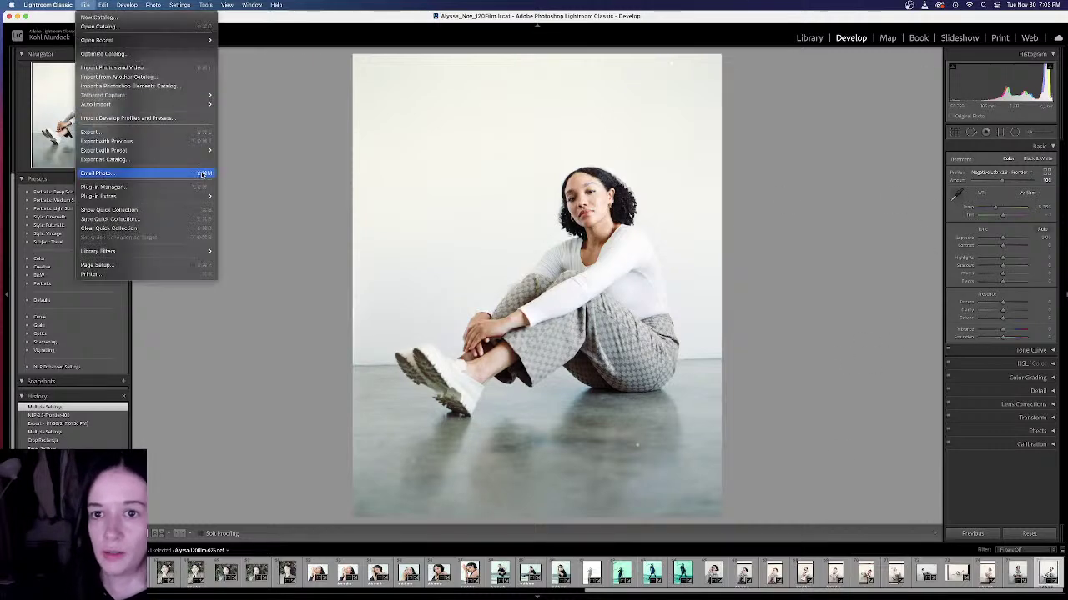
mouse_move(200, 197)
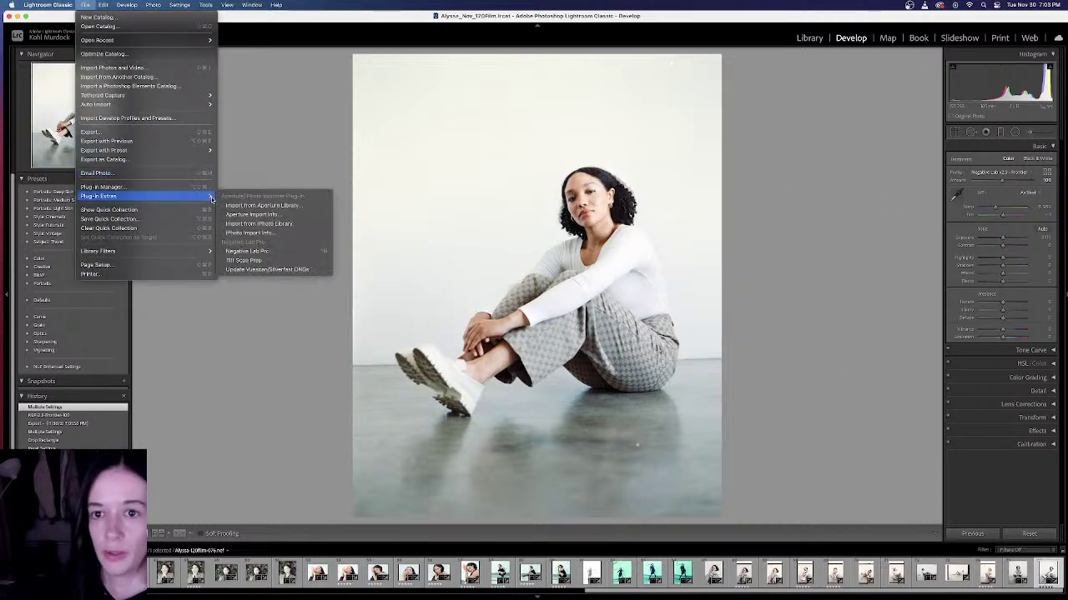
left_click(292, 256)
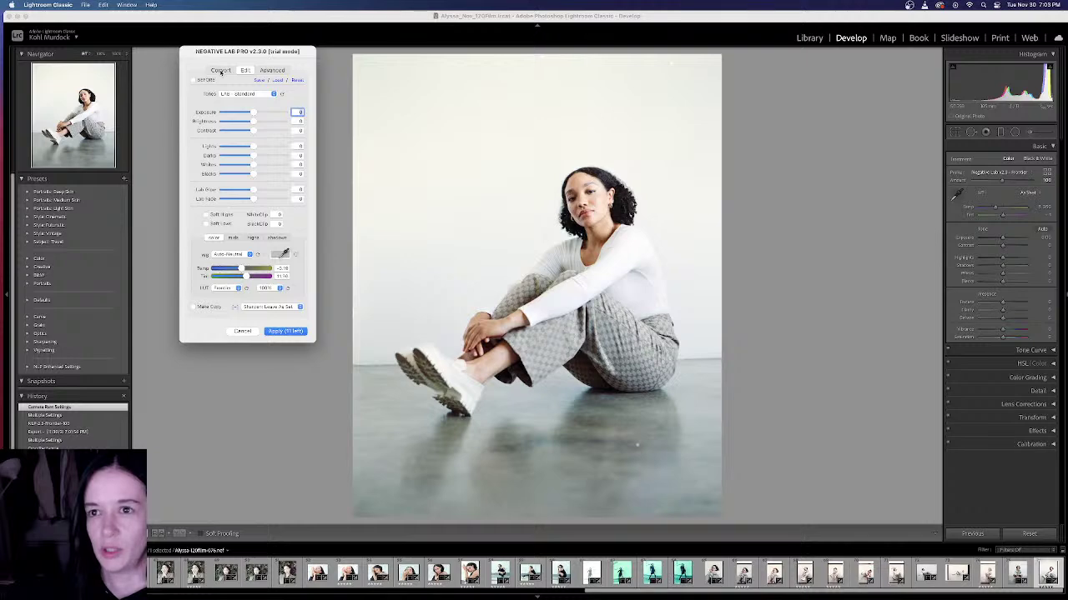
left_click(250, 93)
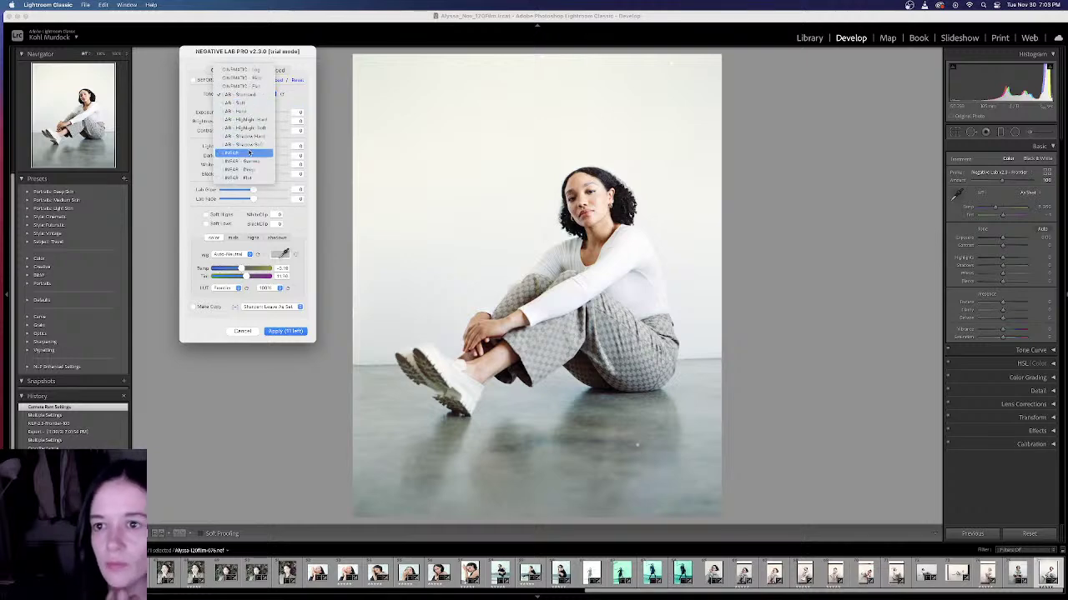
left_click(249, 153)
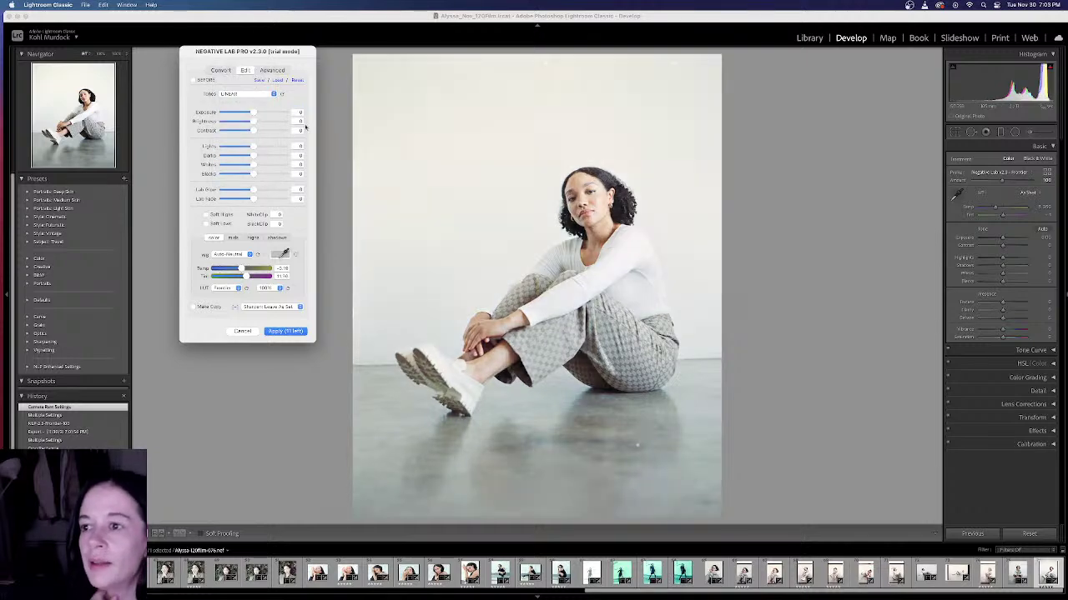
Step: Preview the None, Auto-Warm, Auto-Cool, Standard and Kodak white balances on the seated portrait, and return WB to Auto-Neutral
left_click(250, 254)
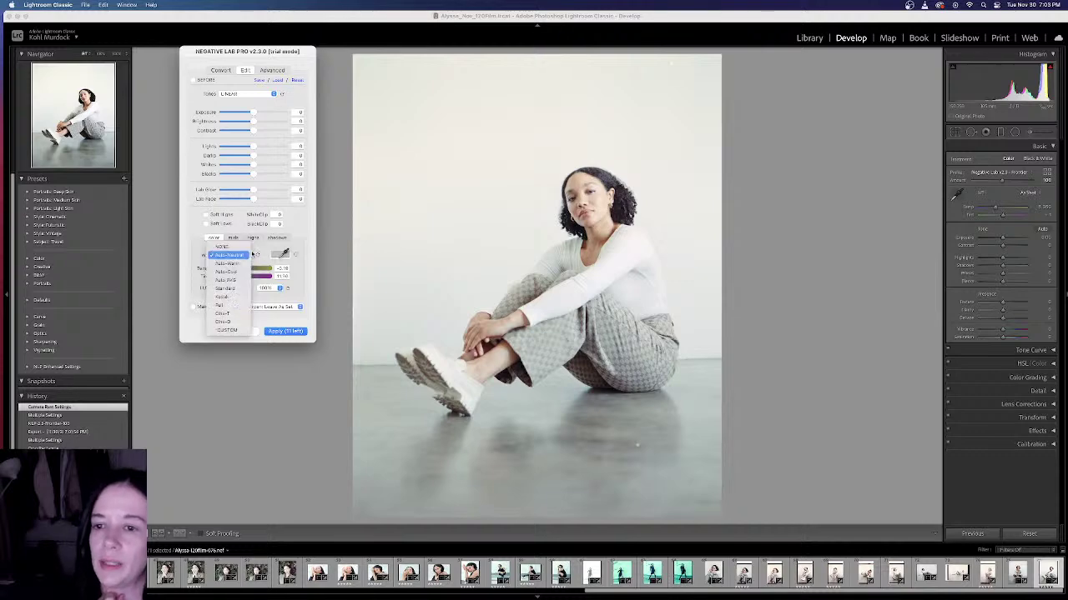
left_click(246, 246)
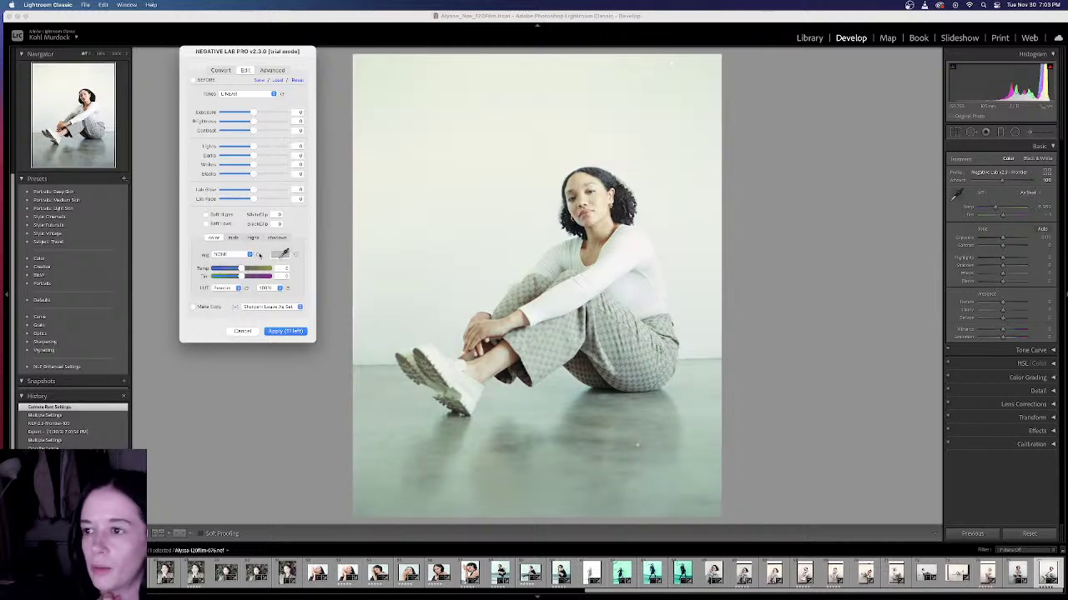
left_click(259, 254)
left_click(258, 254)
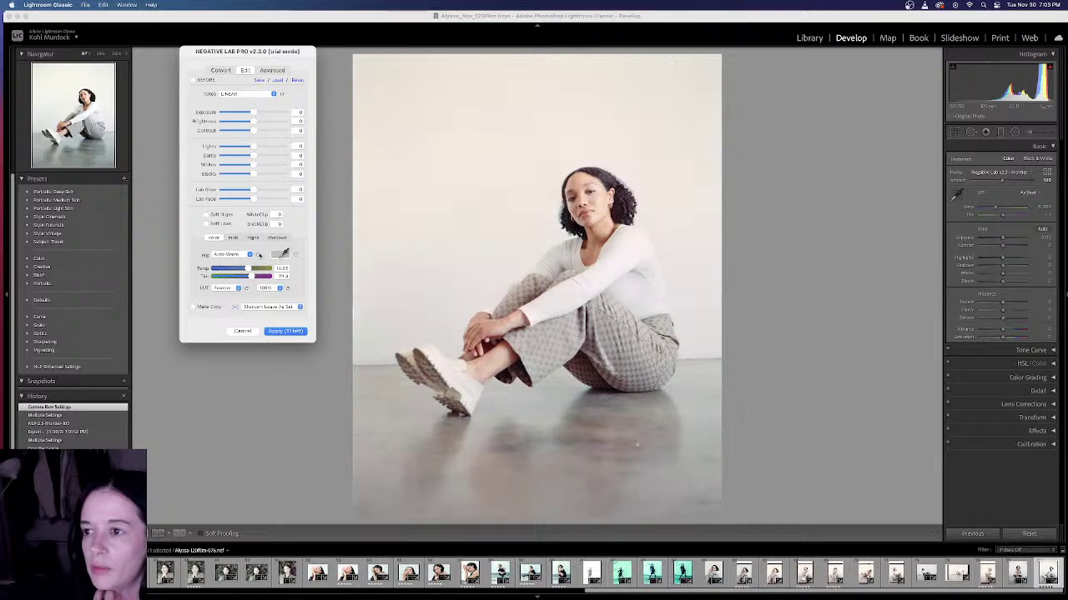
left_click(258, 254)
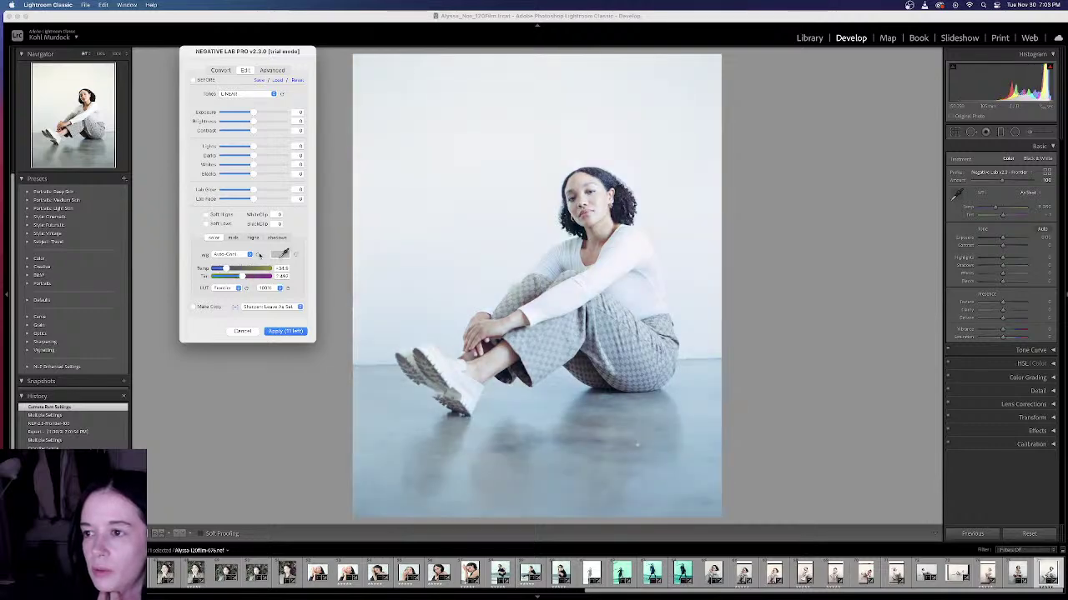
left_click(259, 255)
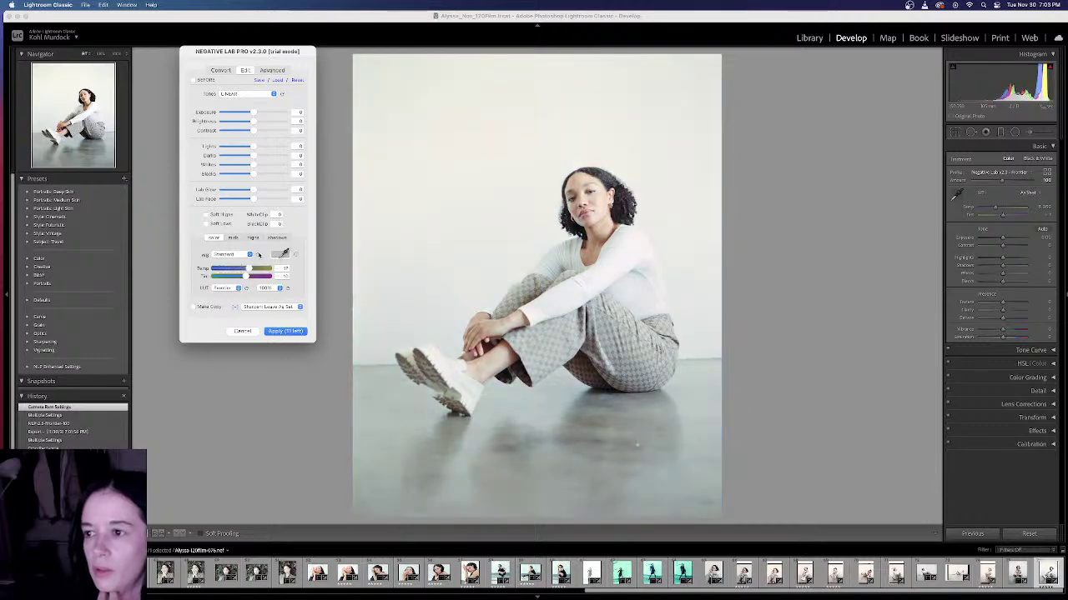
left_click(259, 255)
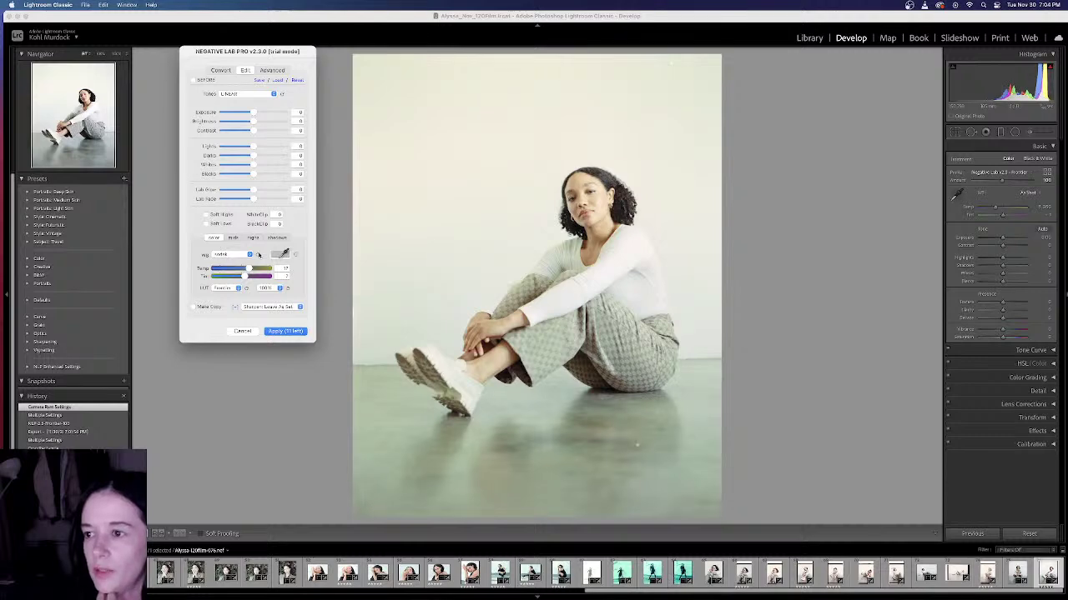
left_click_drag(246, 280, 246, 270)
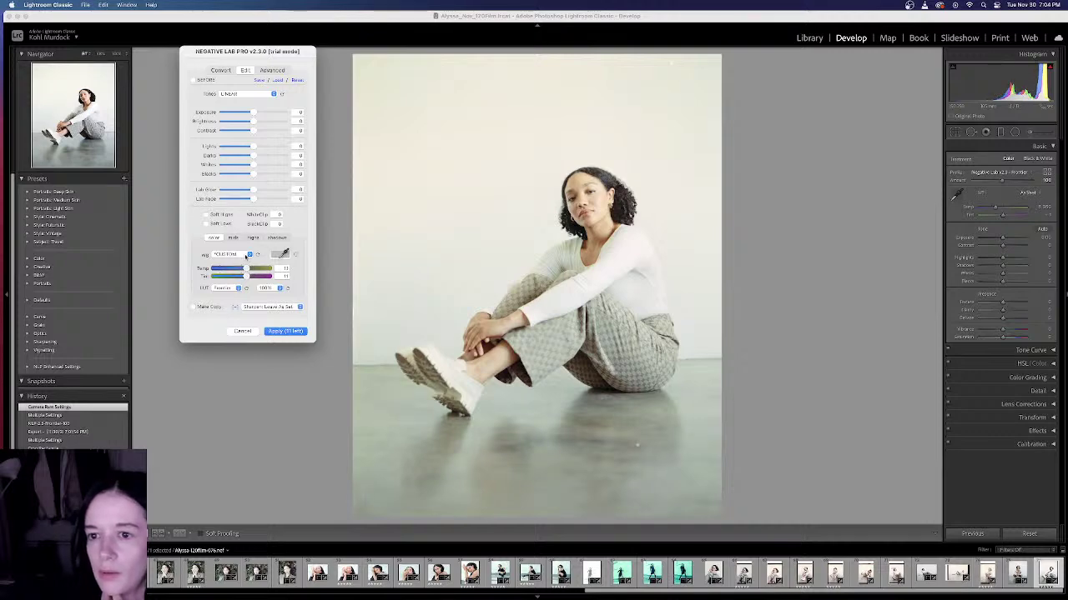
left_click(247, 254)
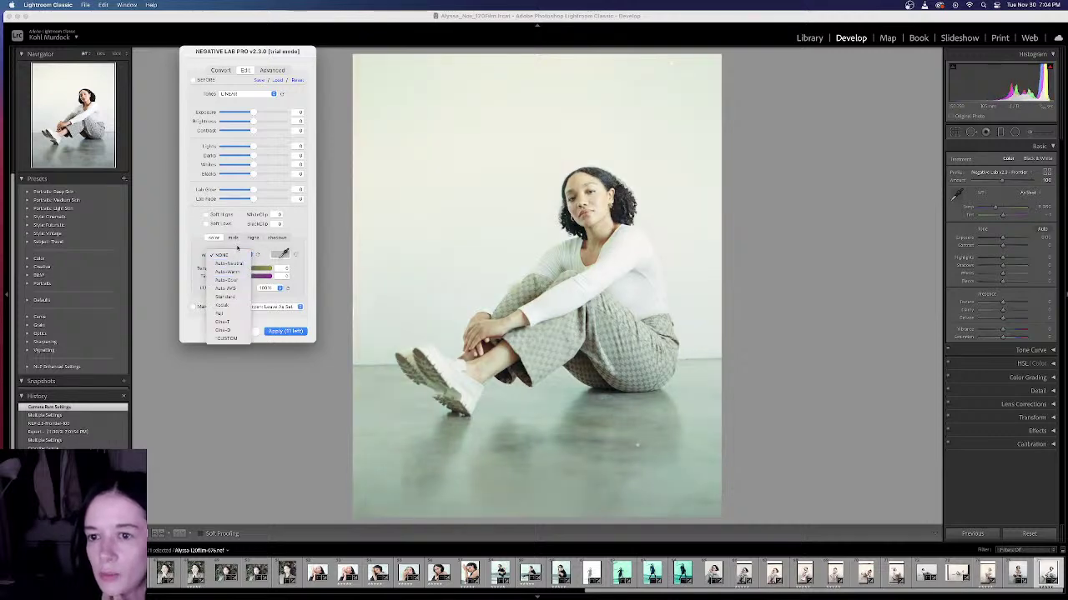
left_click(228, 263)
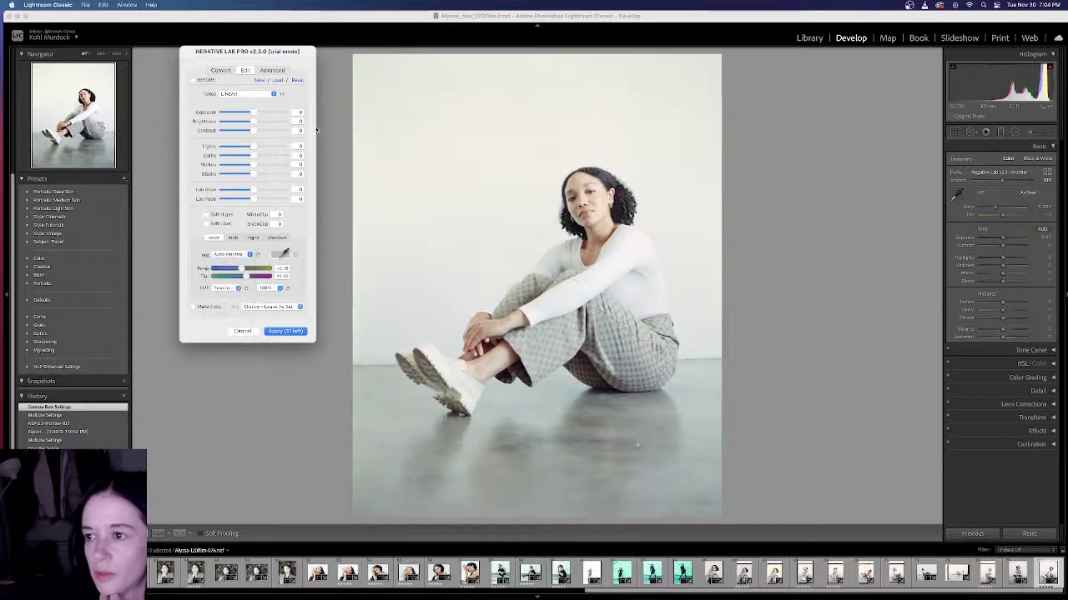
Step: Compare the Smooth, Precise and Manual curve point options in the advanced engine settings, and set Curve Pts back to Auto
left_click(270, 71)
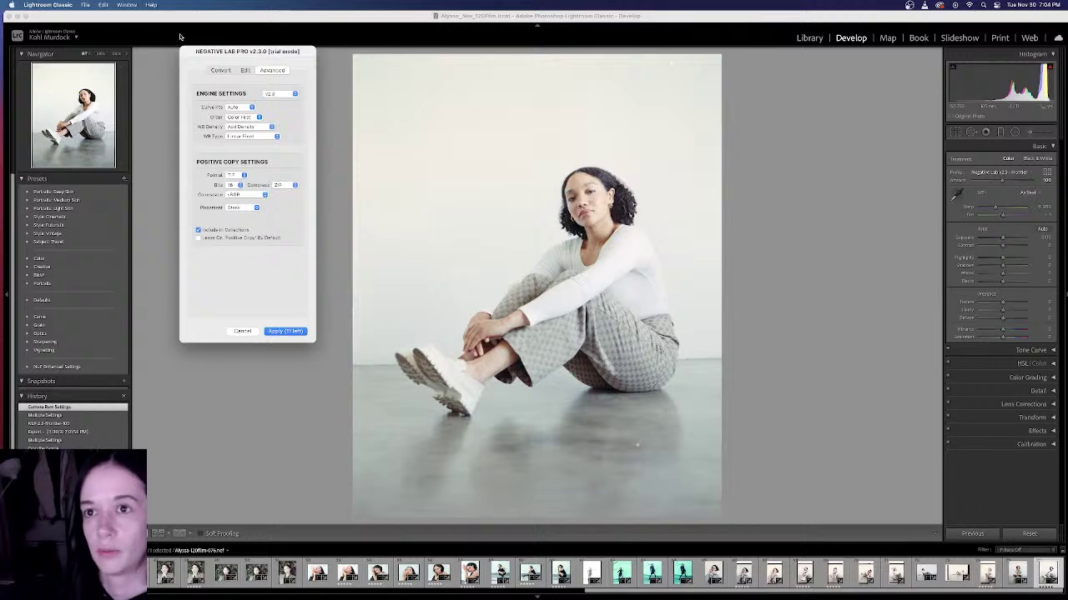
left_click_drag(203, 50, 183, 11)
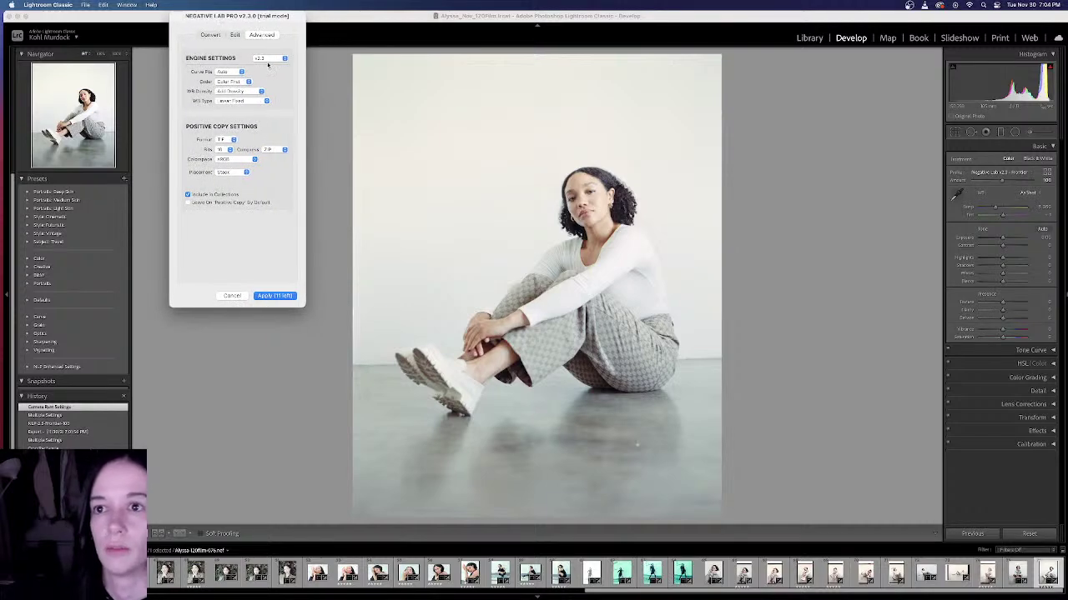
left_click(267, 60)
left_click(274, 46)
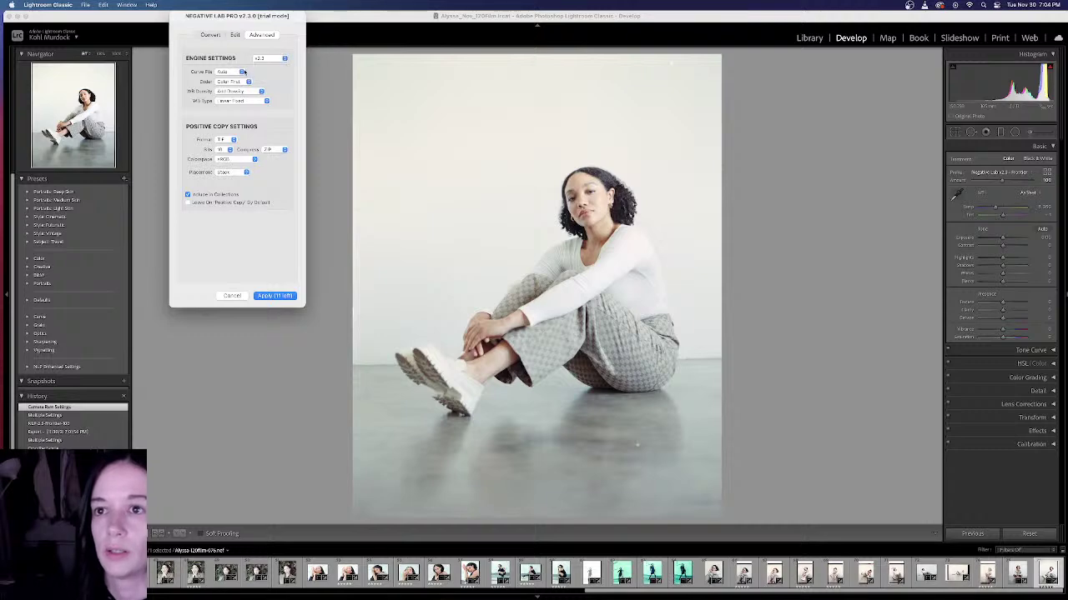
left_click(242, 72)
left_click(250, 81)
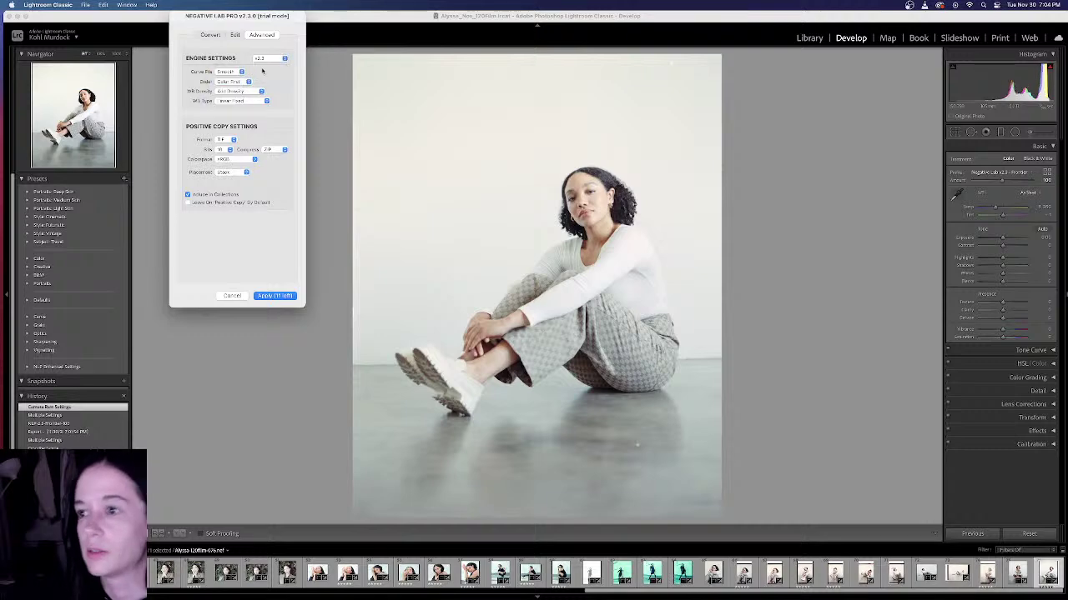
left_click(241, 73)
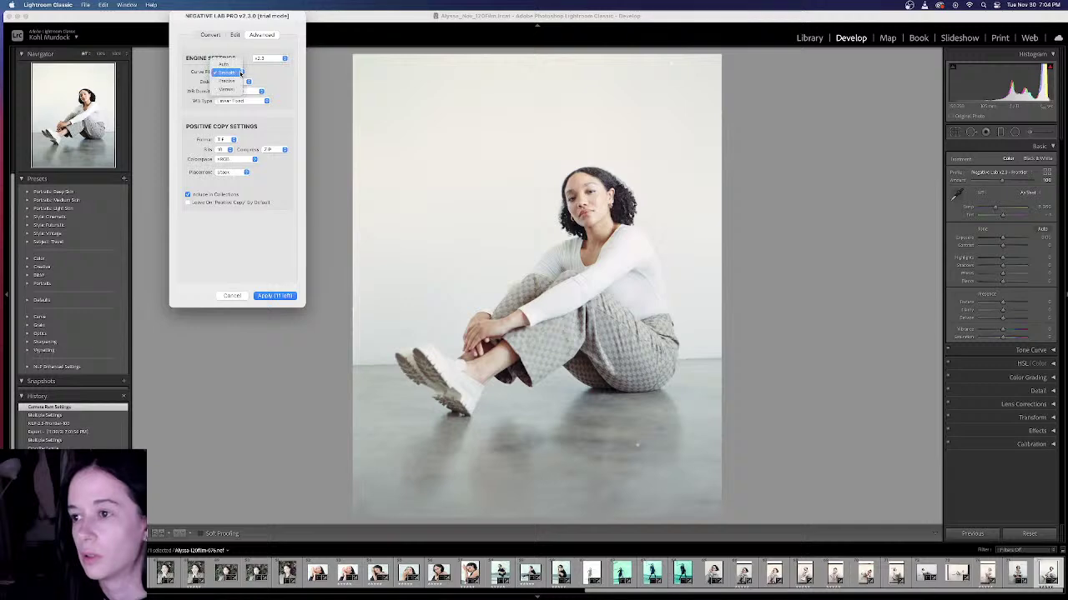
left_click(241, 83)
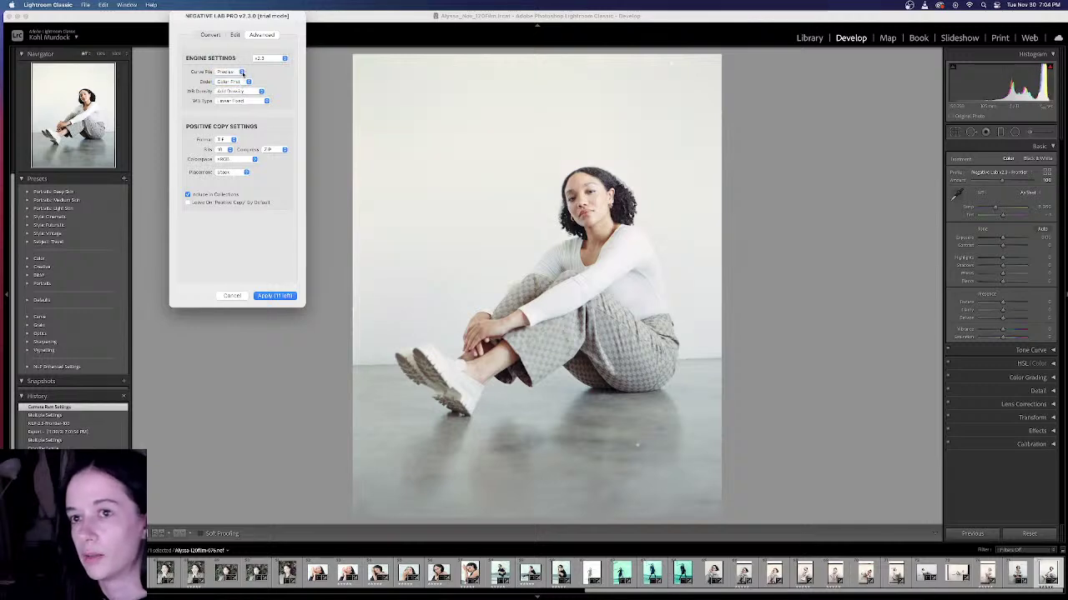
left_click(242, 73)
left_click(239, 81)
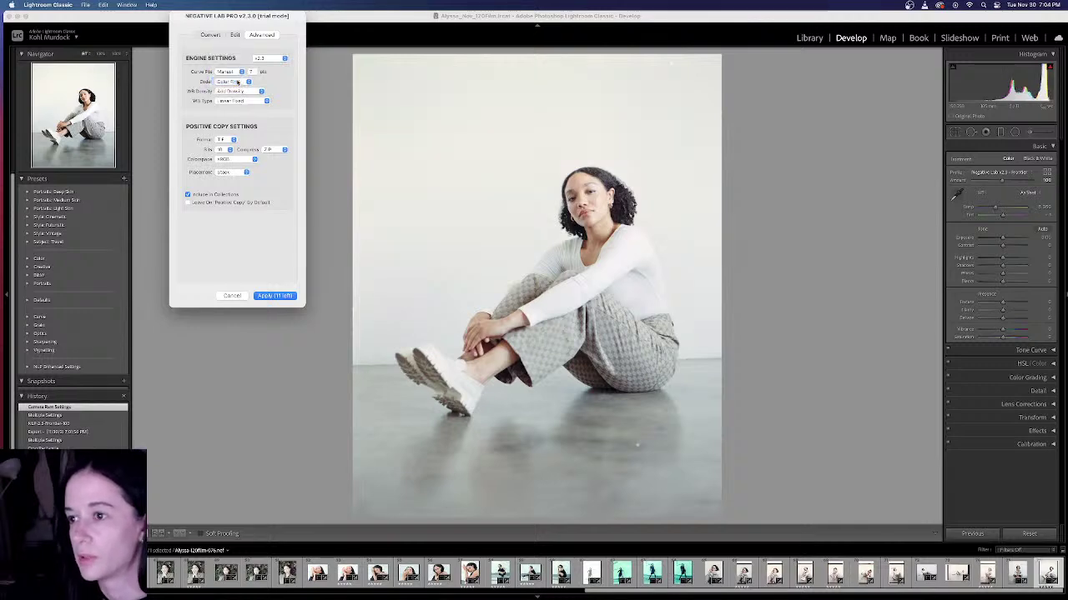
left_click(241, 73)
left_click(231, 46)
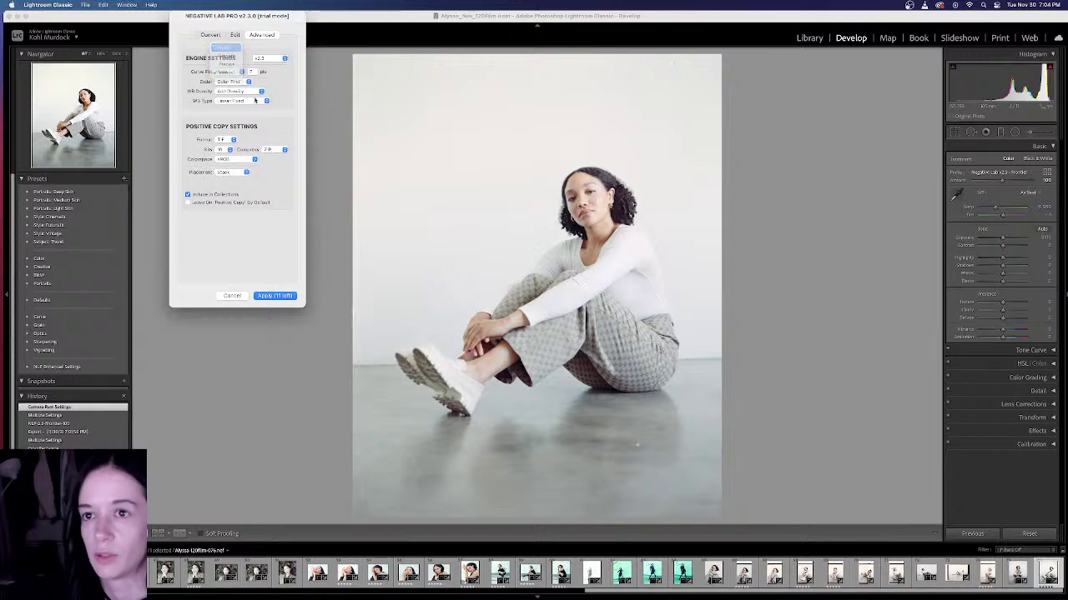
Step: Try Tones First as the engine's processing order, and restore Color First
left_click(248, 81)
left_click(244, 90)
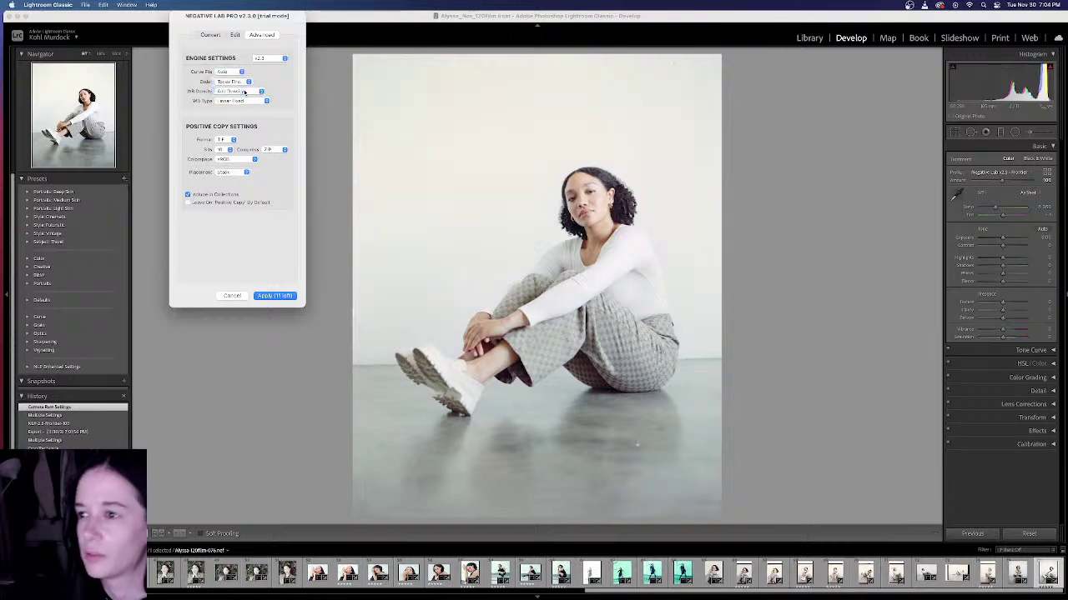
left_click(247, 82)
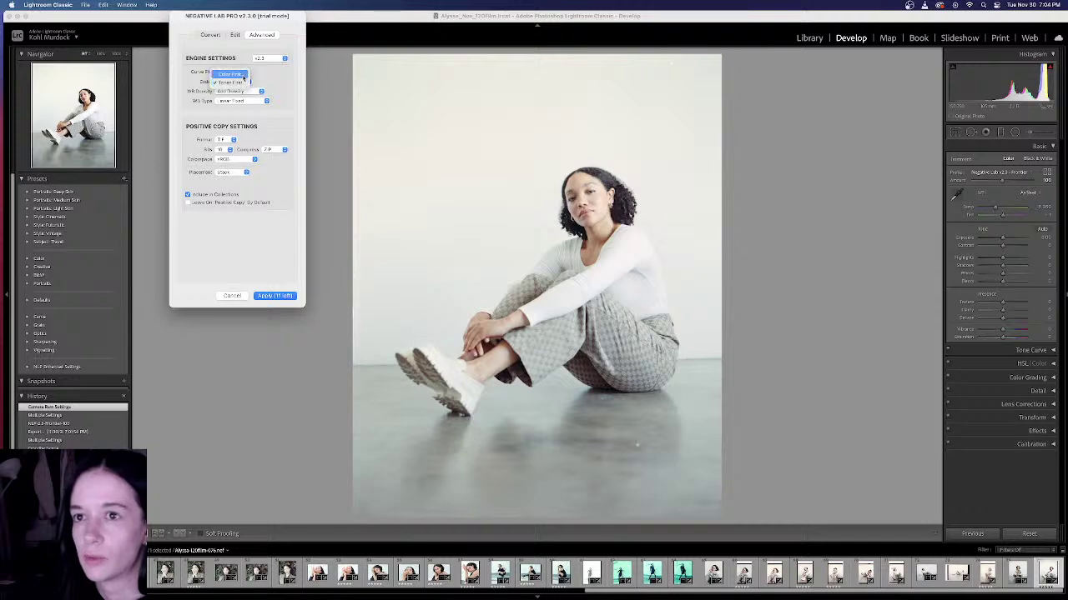
left_click(241, 73)
Step: Compare Neutral Density and Subtract Density for WB Density on the portrait, and restore Add Density
left_click(246, 92)
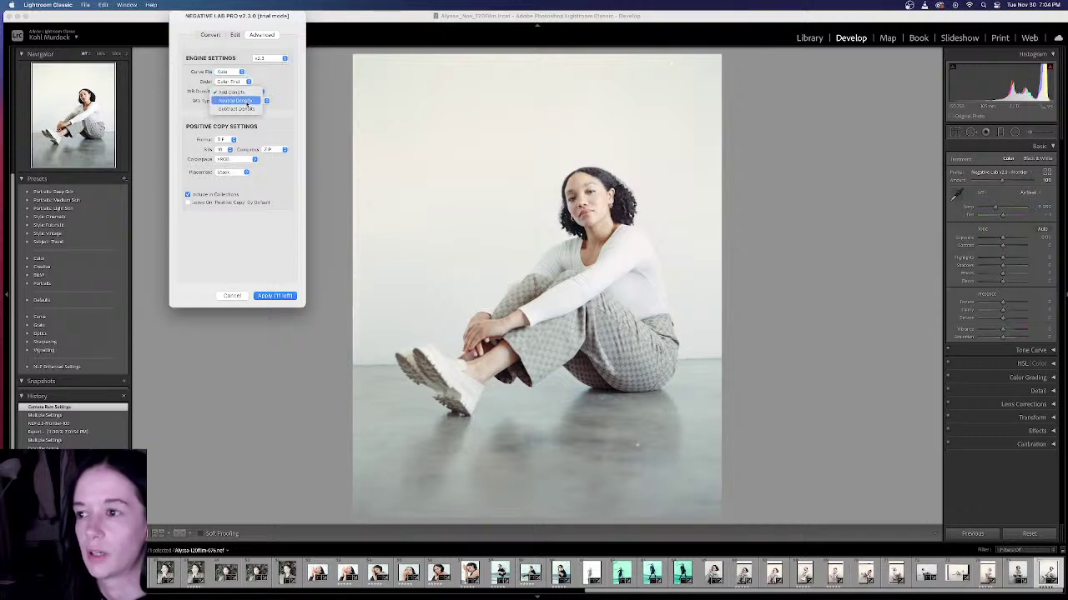
left_click(247, 101)
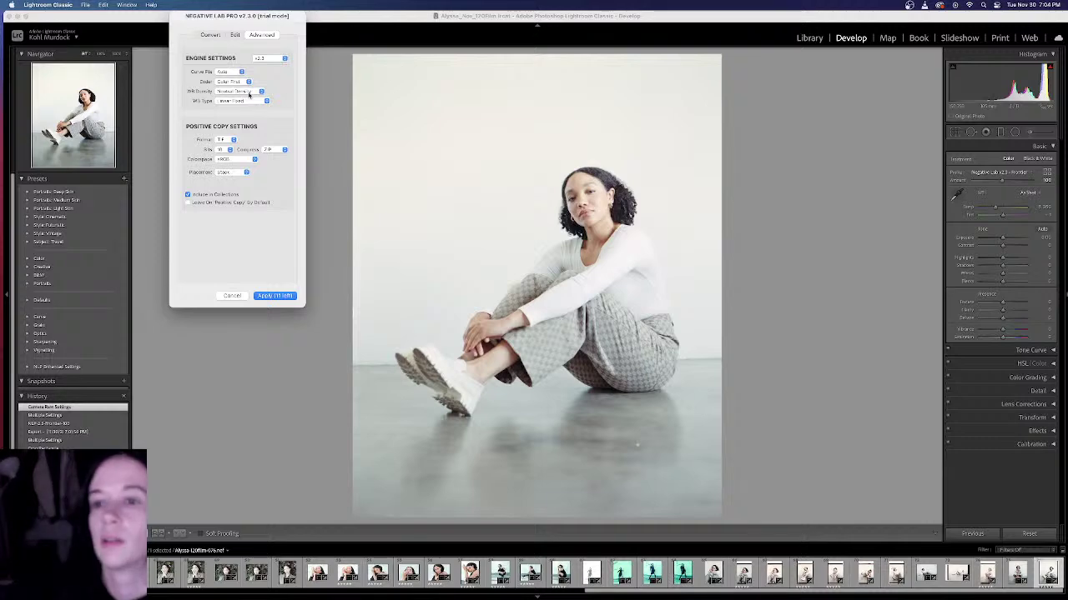
left_click(248, 95)
left_click(248, 100)
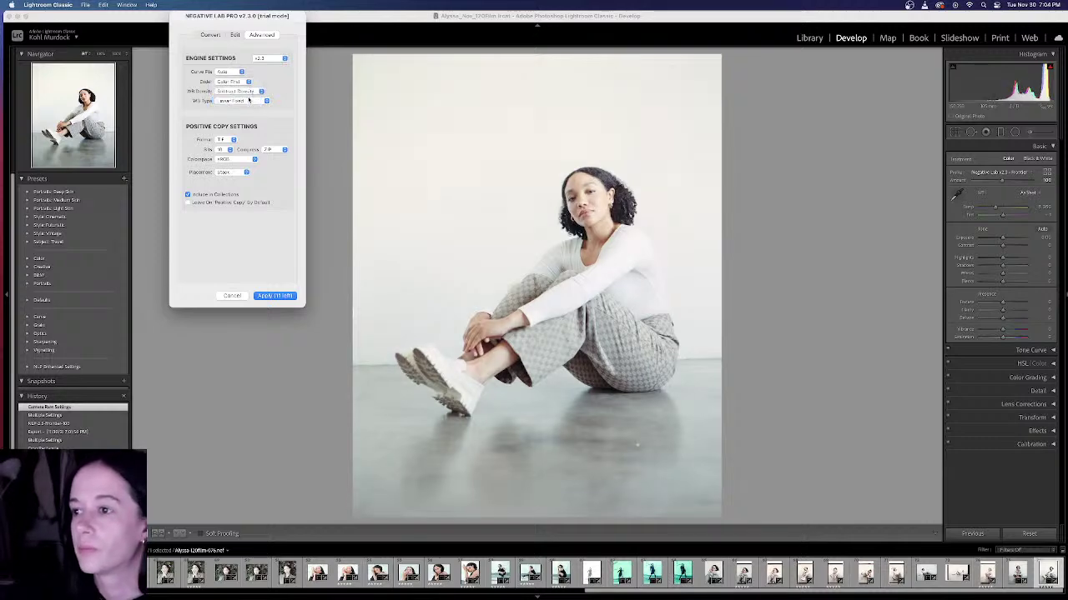
left_click(248, 91)
left_click(251, 81)
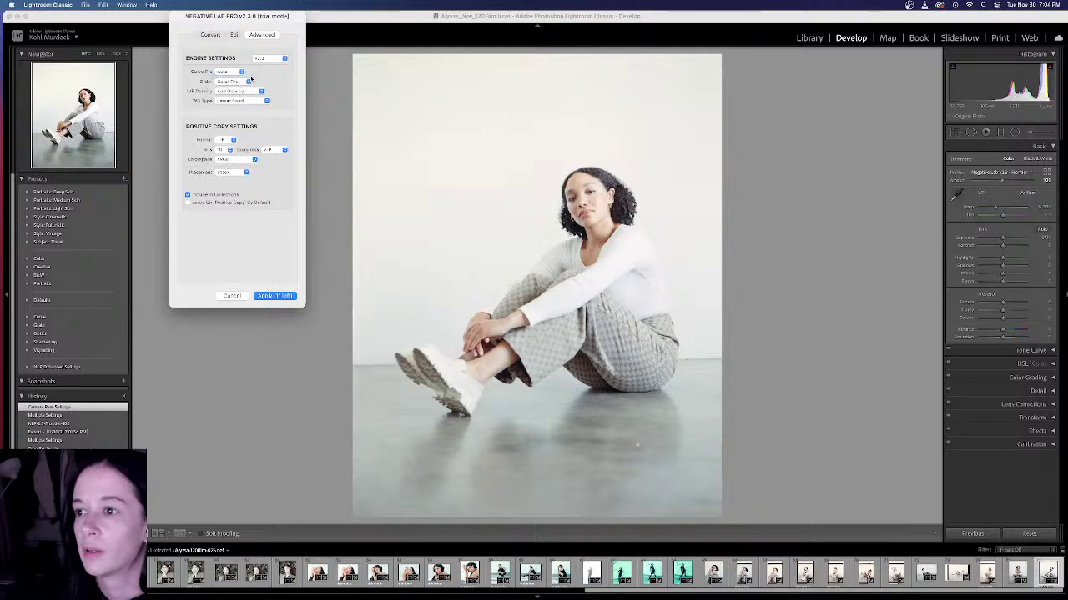
Step: Preview the Linear Dynamic and Midtone Weighted WB types on the portrait, and return WB Type to Linear Fixed
left_click(254, 102)
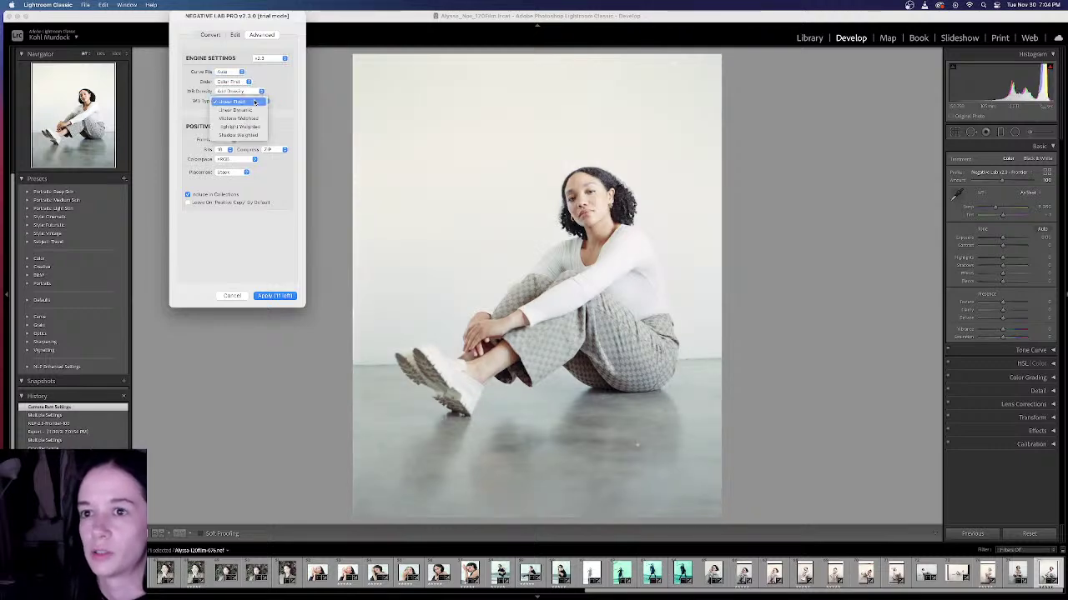
left_click(260, 111)
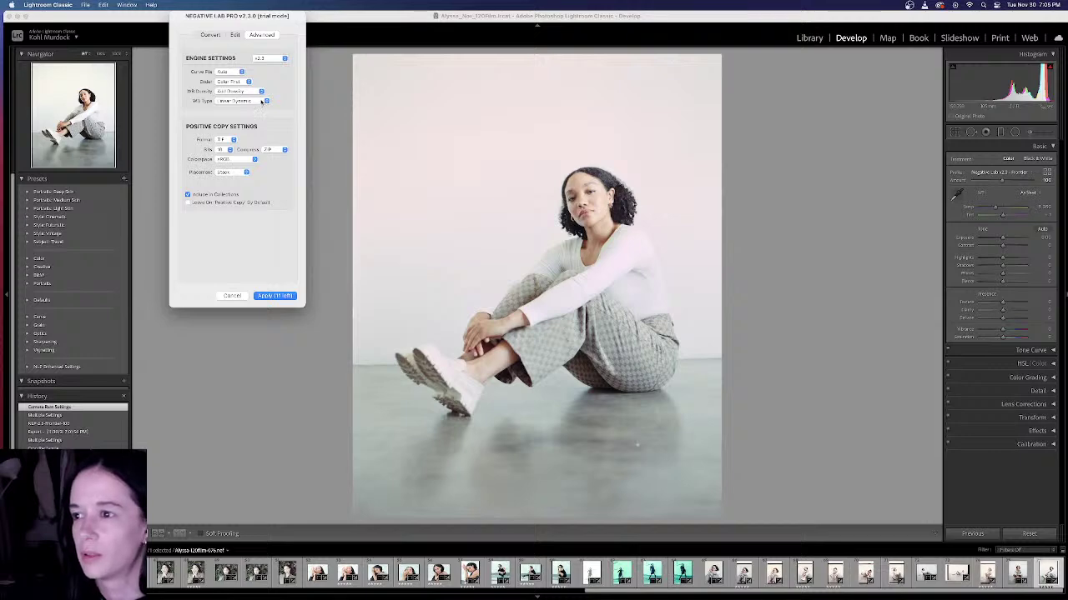
left_click(261, 100)
left_click(257, 110)
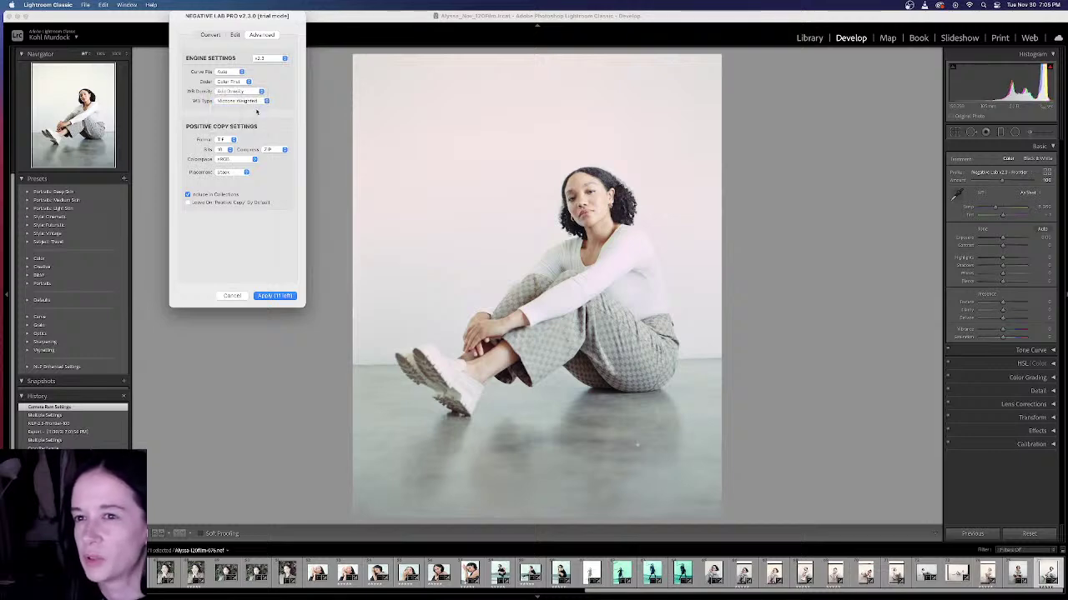
left_click(259, 102)
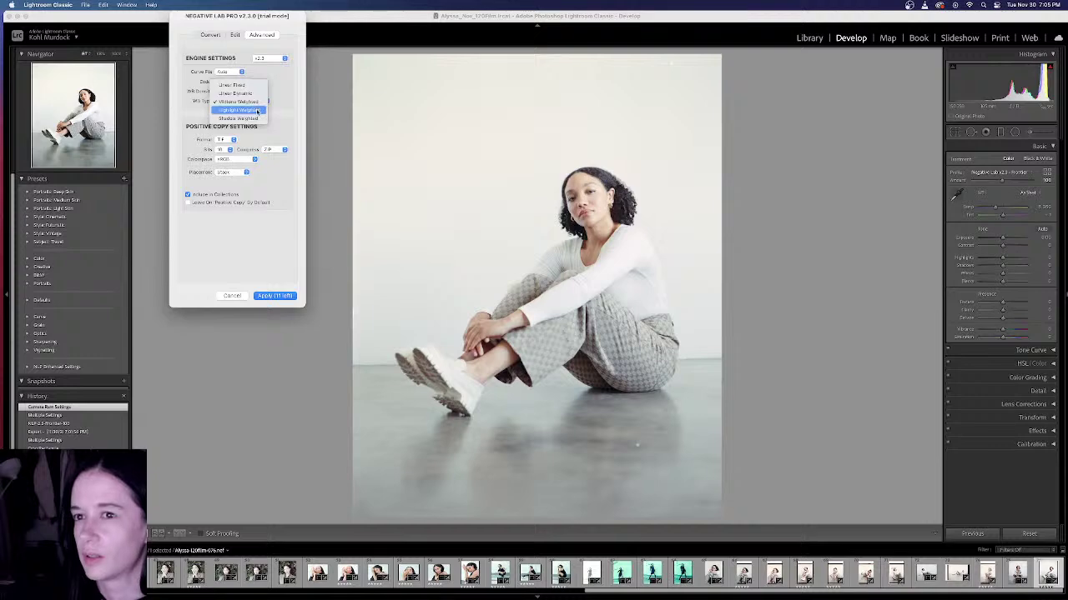
left_click(255, 85)
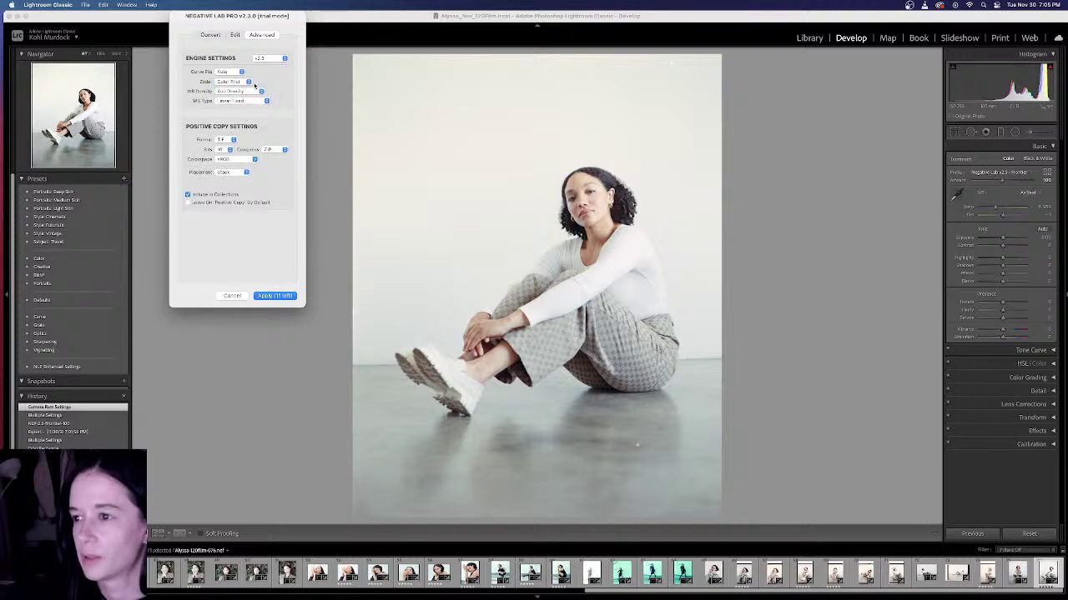
Step: Compare the Highlight Weighted WB type with Linear Fixed on the portrait, leaving Linear Fixed selected
left_click(250, 99)
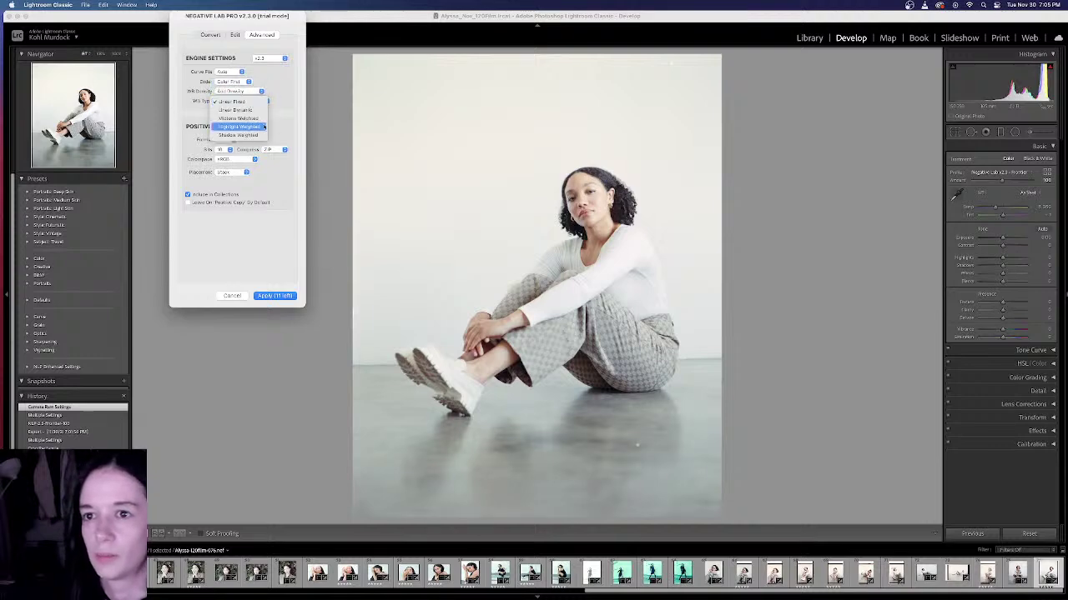
left_click(250, 127)
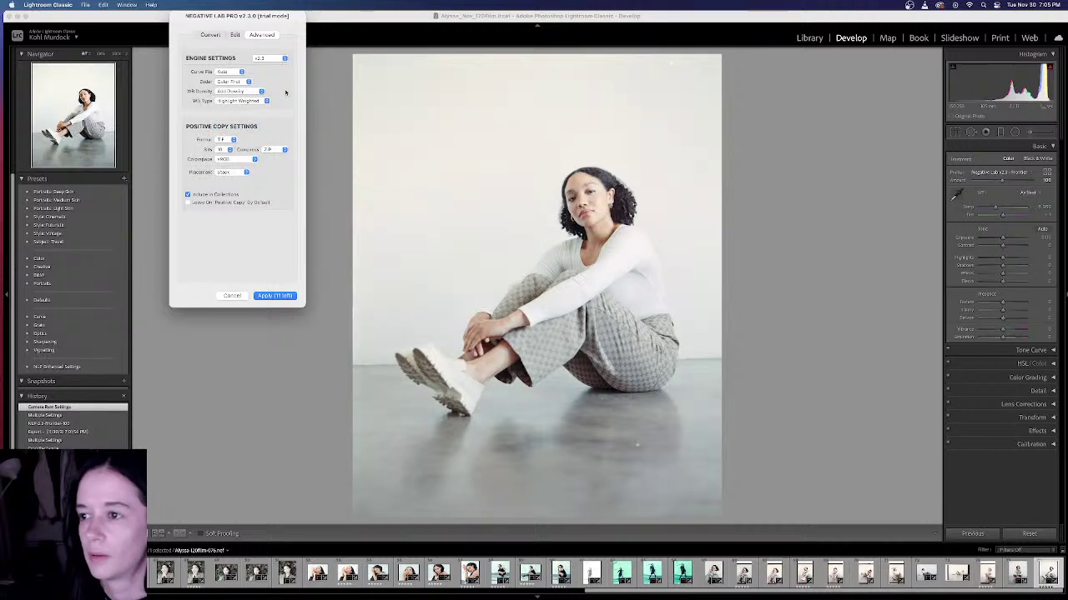
left_click(239, 101)
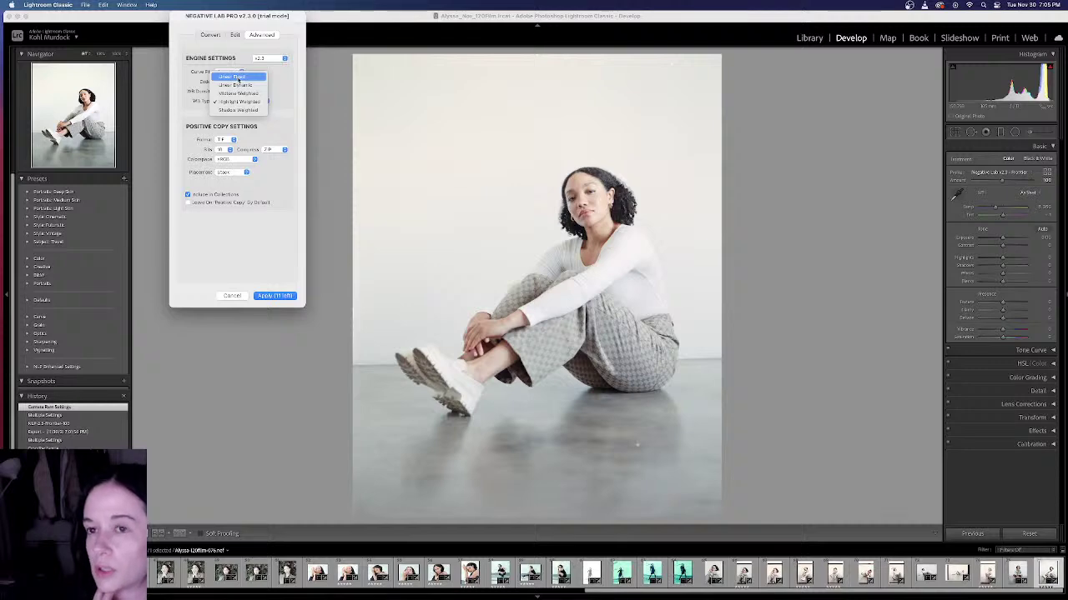
left_click(238, 78)
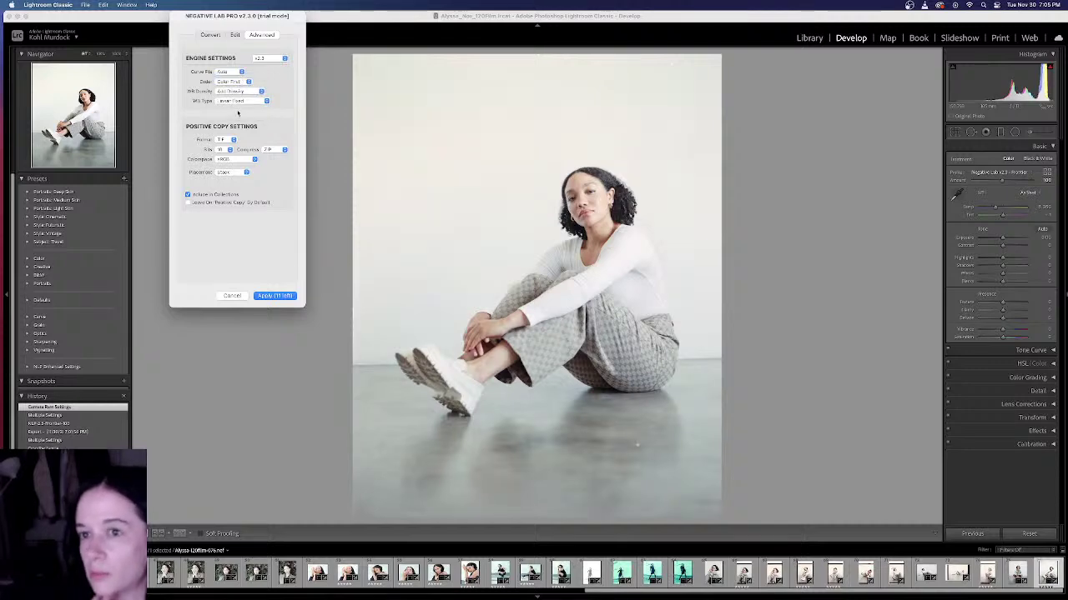
Step: Try the Shadow Weighted WB type on the portrait, and switch back to Linear Fixed
left_click(239, 101)
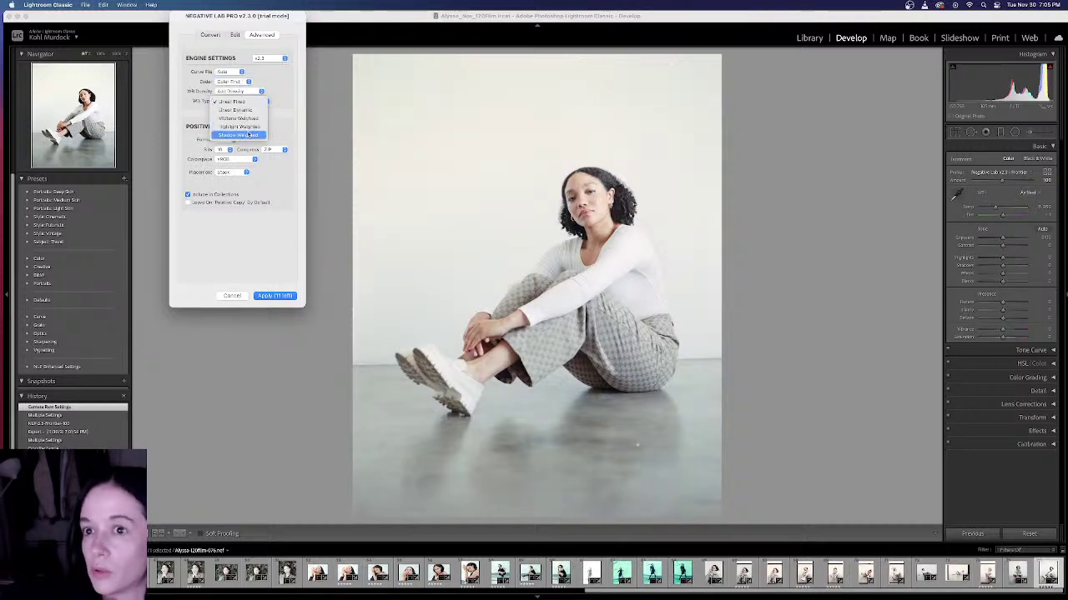
left_click(248, 135)
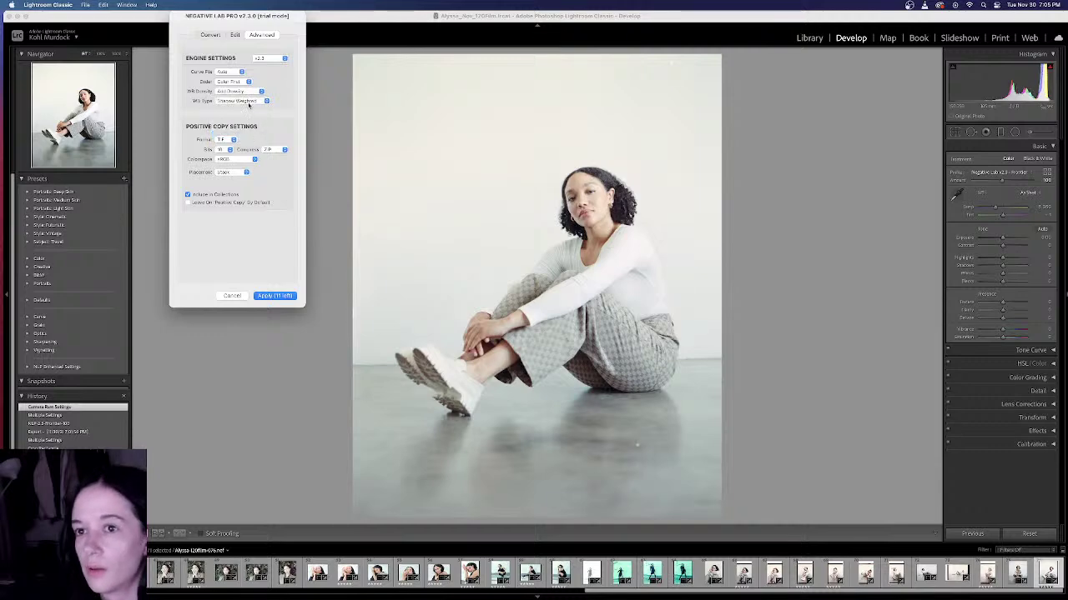
left_click(249, 102)
left_click(247, 70)
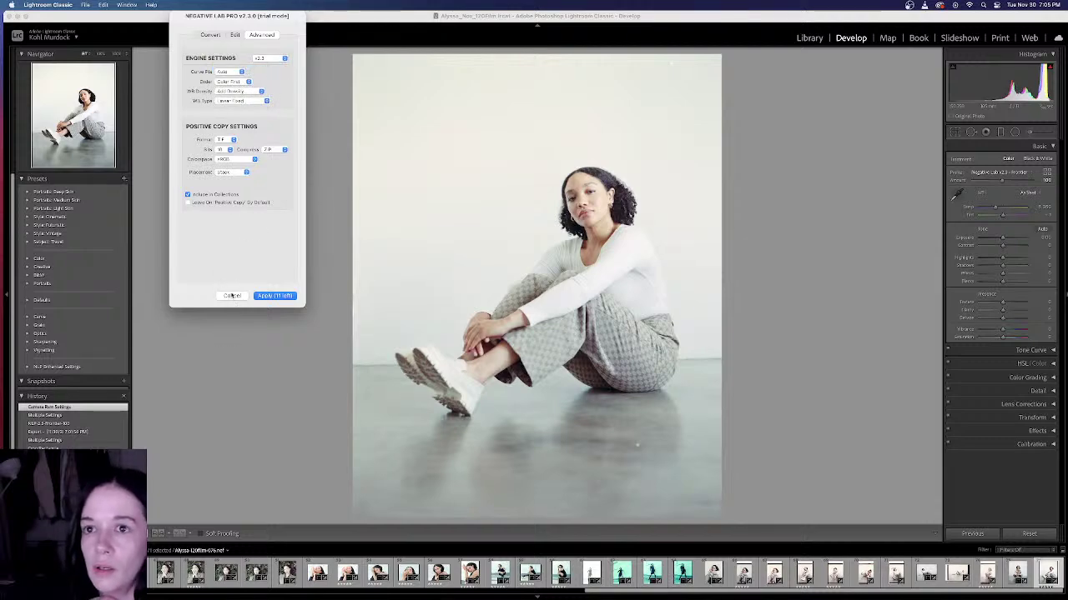
Step: Review the portrait's conversion and edit settings, and close Negative Lab Pro without applying changes
left_click(209, 35)
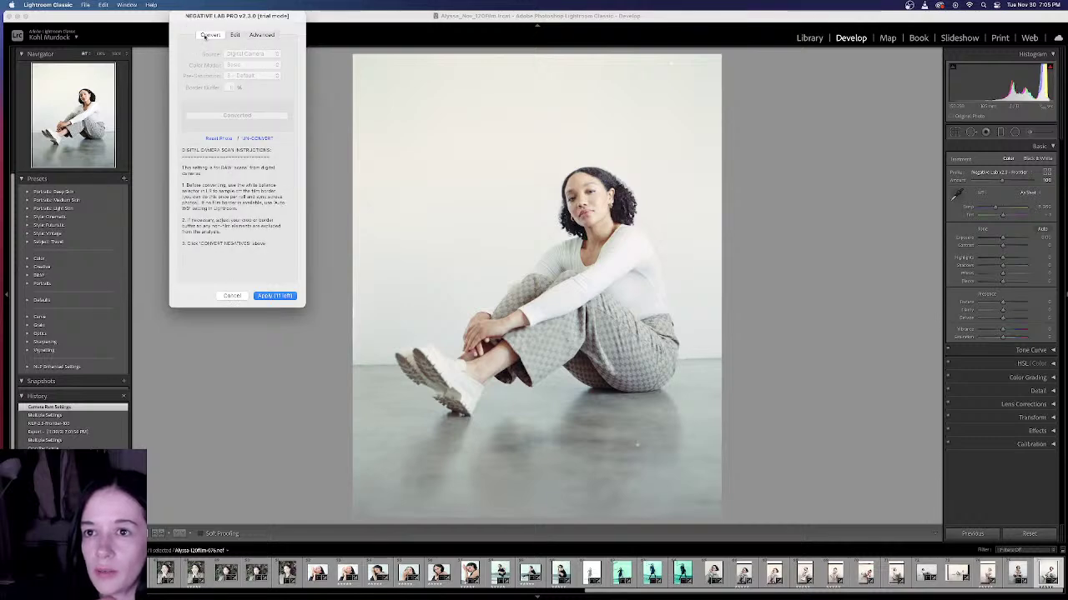
left_click(235, 35)
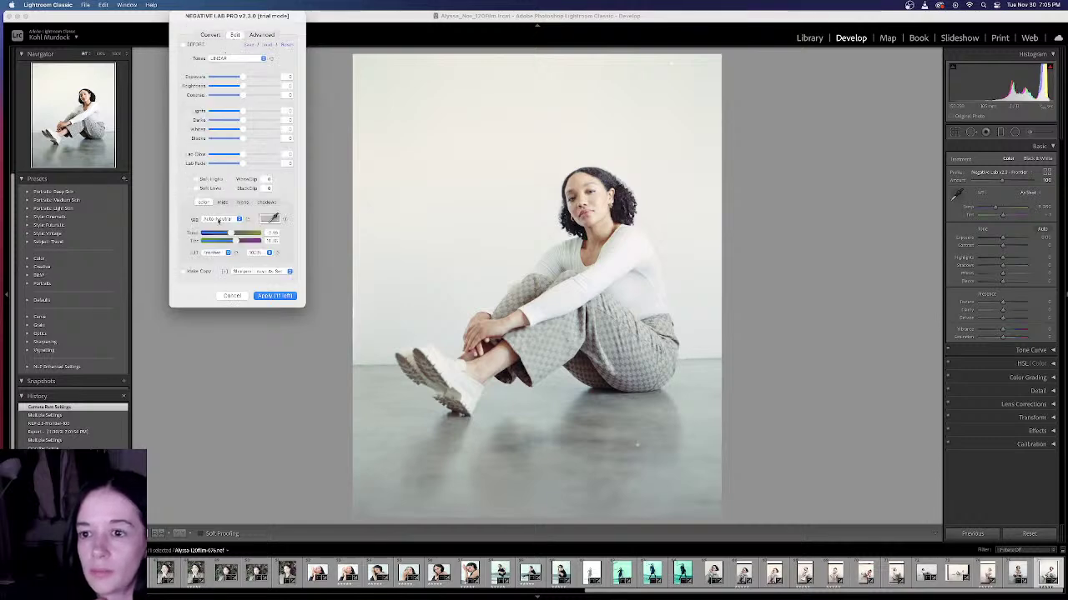
left_click(231, 297)
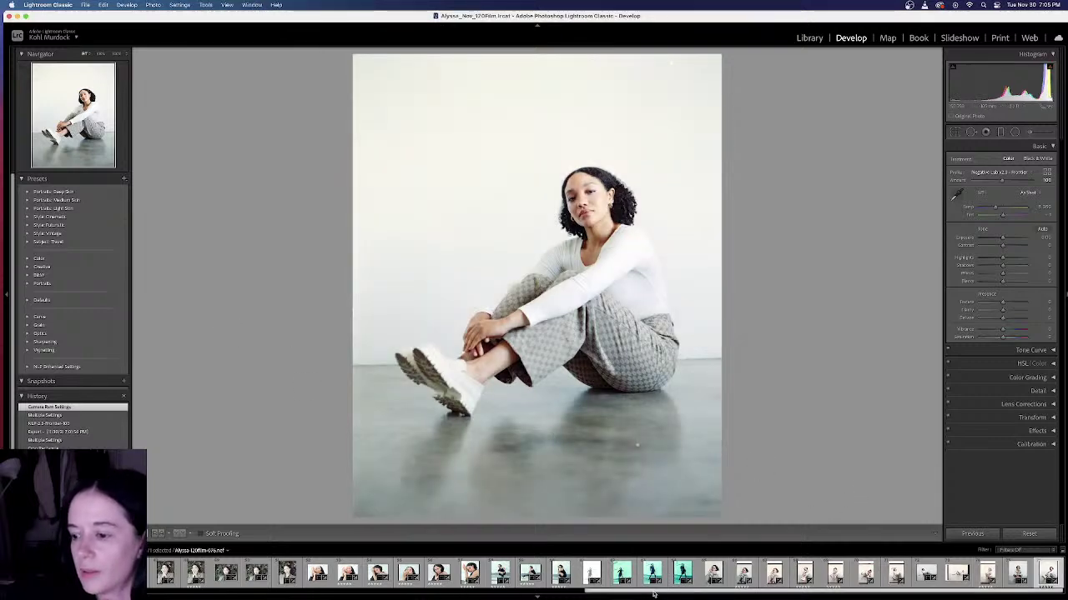
Step: Collapse the presets, expand the smart collections, and open the Five Stars collection
left_click_drag(655, 595, 383, 594)
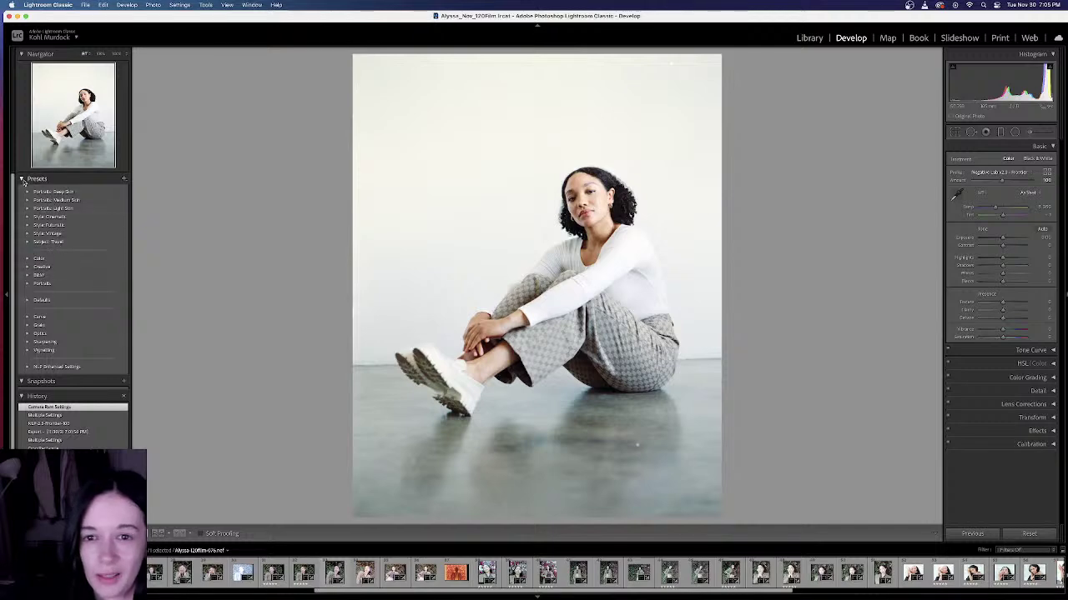
left_click(24, 179)
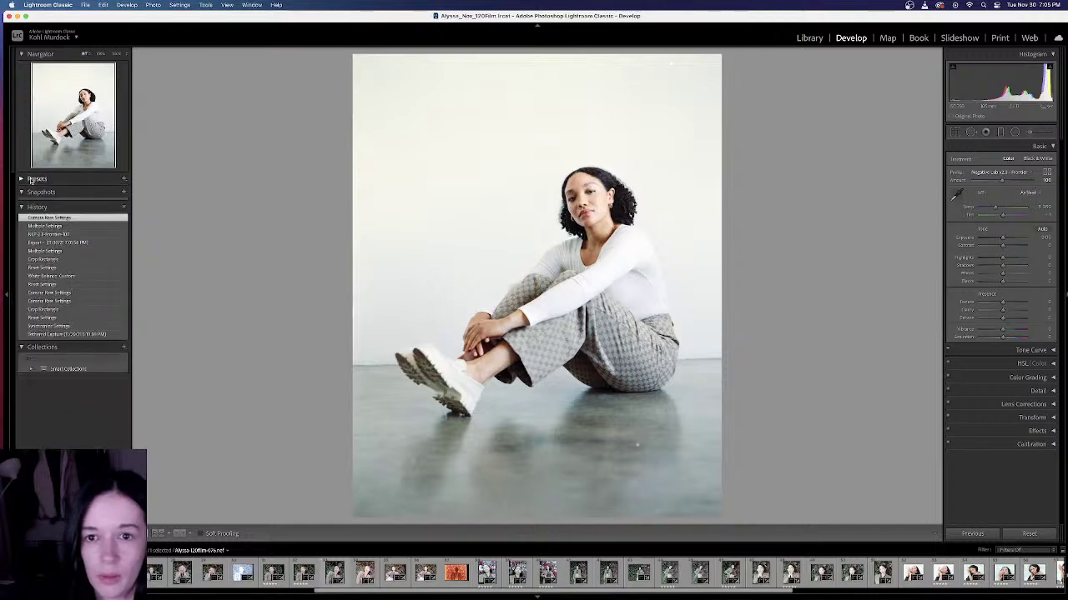
left_click(31, 369)
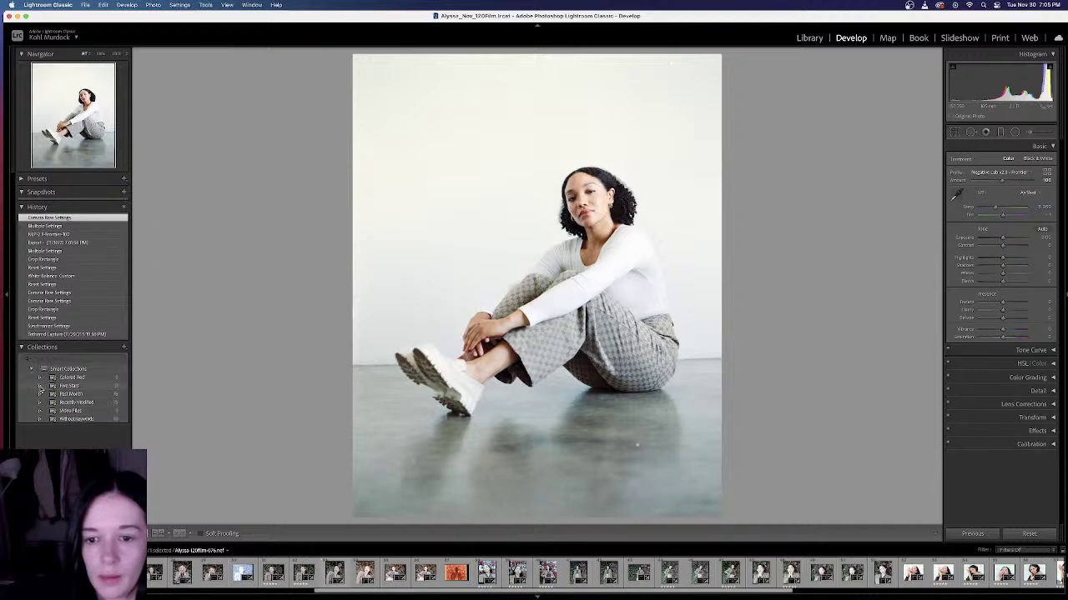
left_click(43, 388)
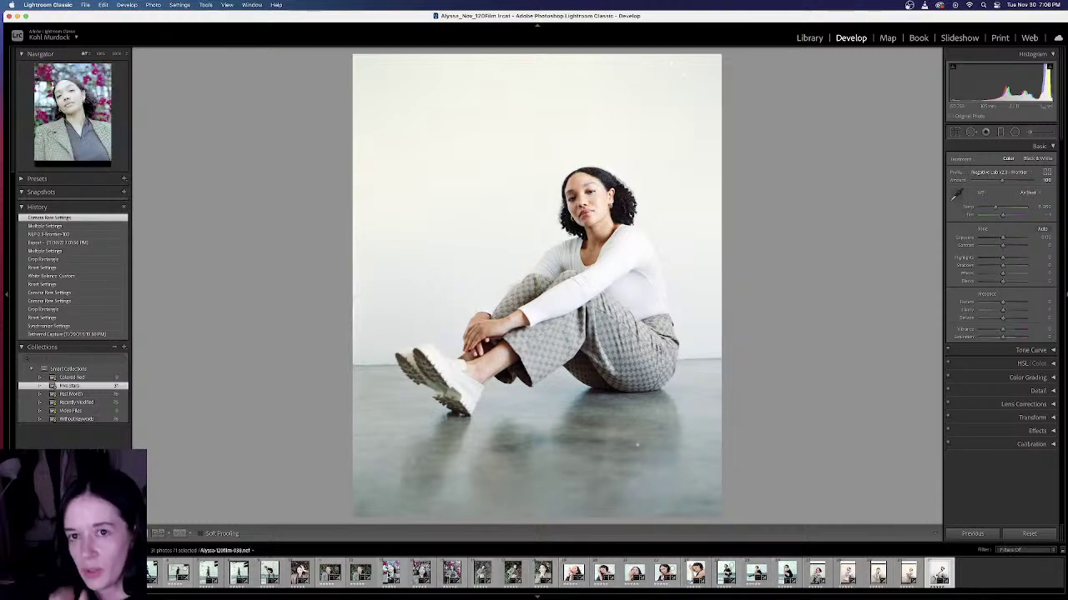
Step: Compare the outdoor blazer portraits in the Five Stars collection, and examine the hand-on-head portrait up close
left_click(390, 572)
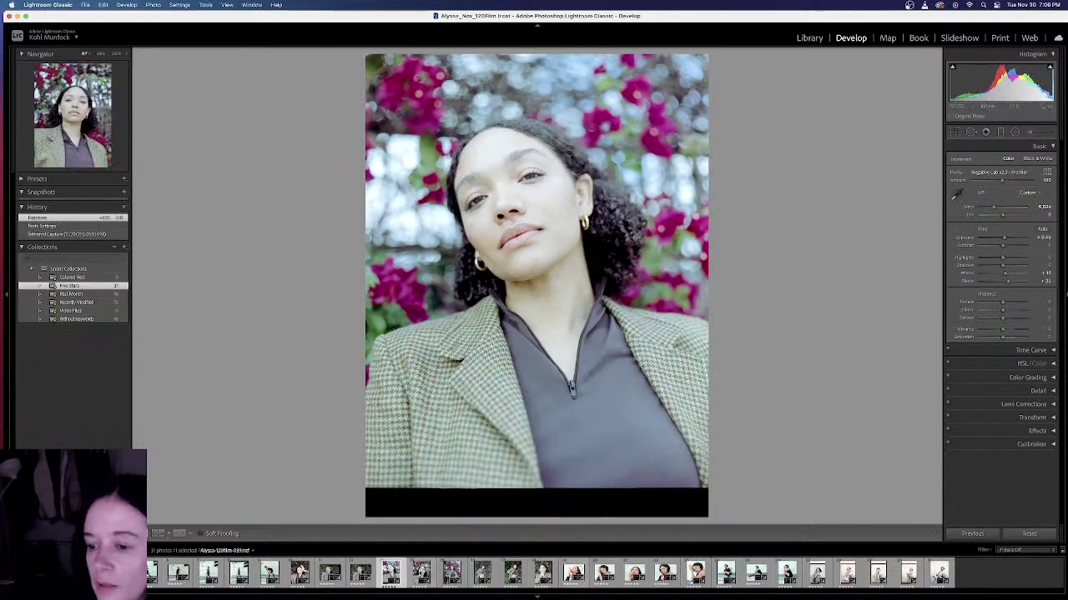
left_click(421, 572)
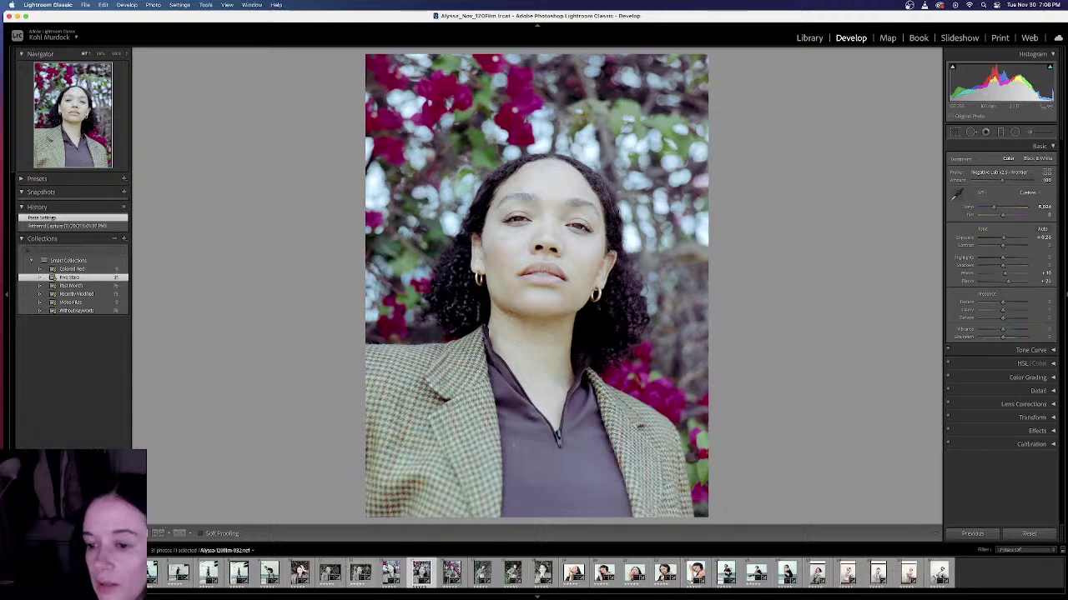
left_click(347, 572)
left_click(329, 572)
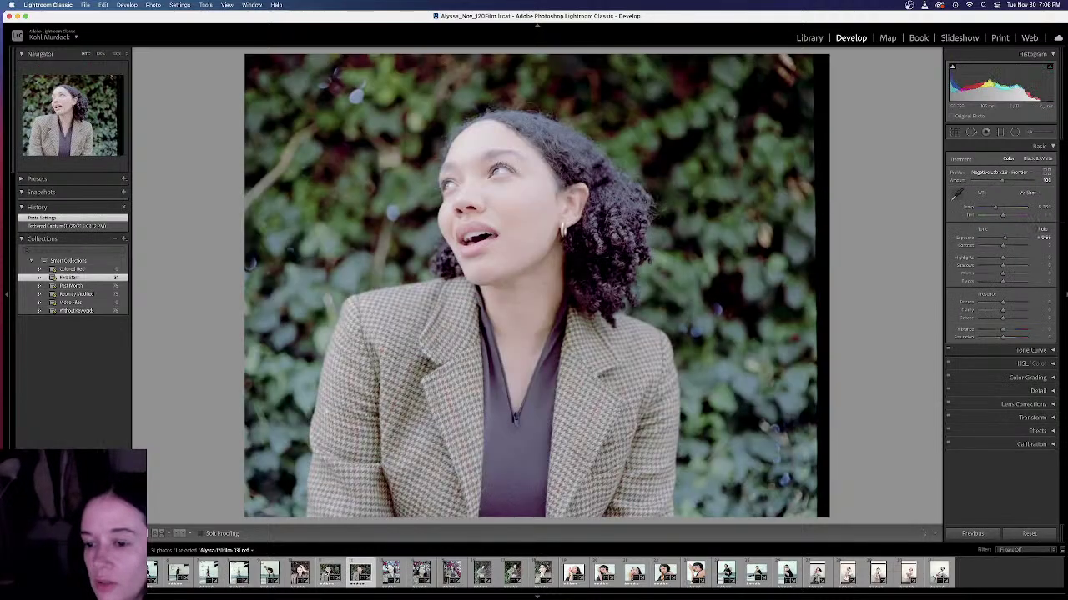
left_click(300, 572)
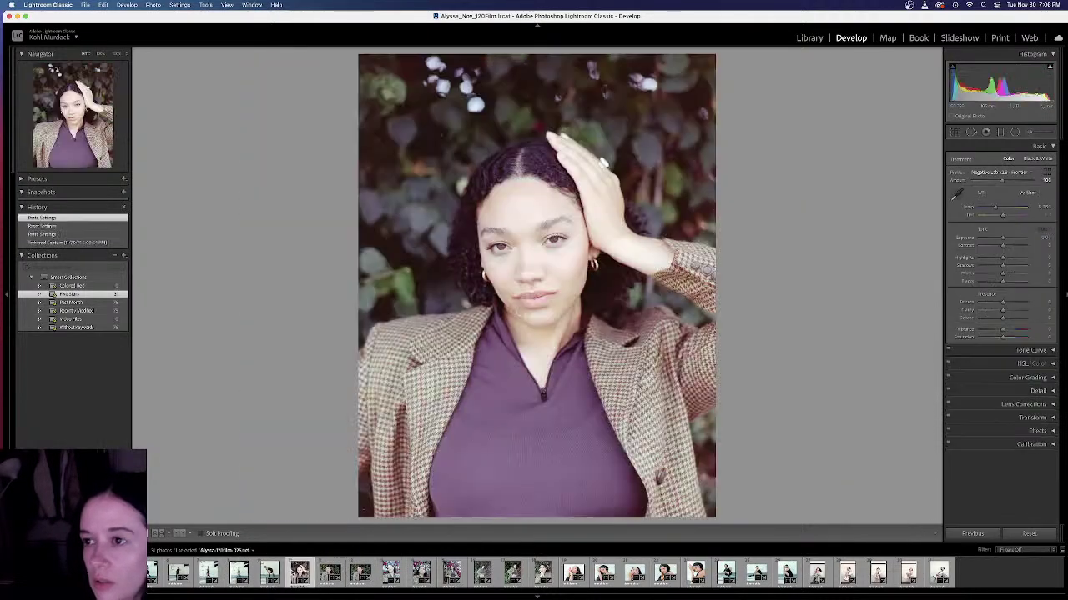
left_click(517, 313)
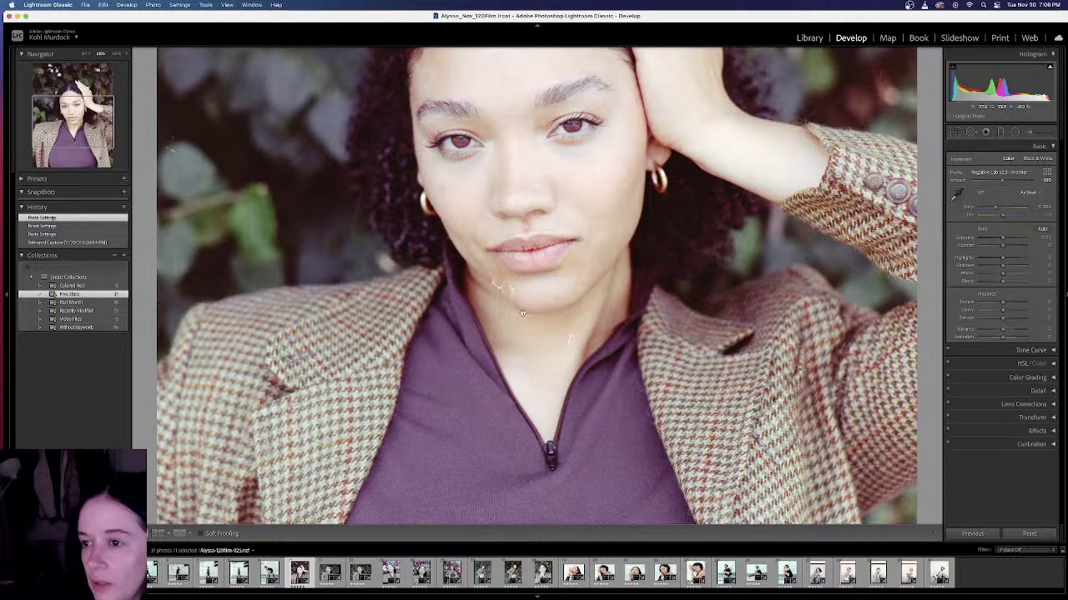
left_click(409, 185)
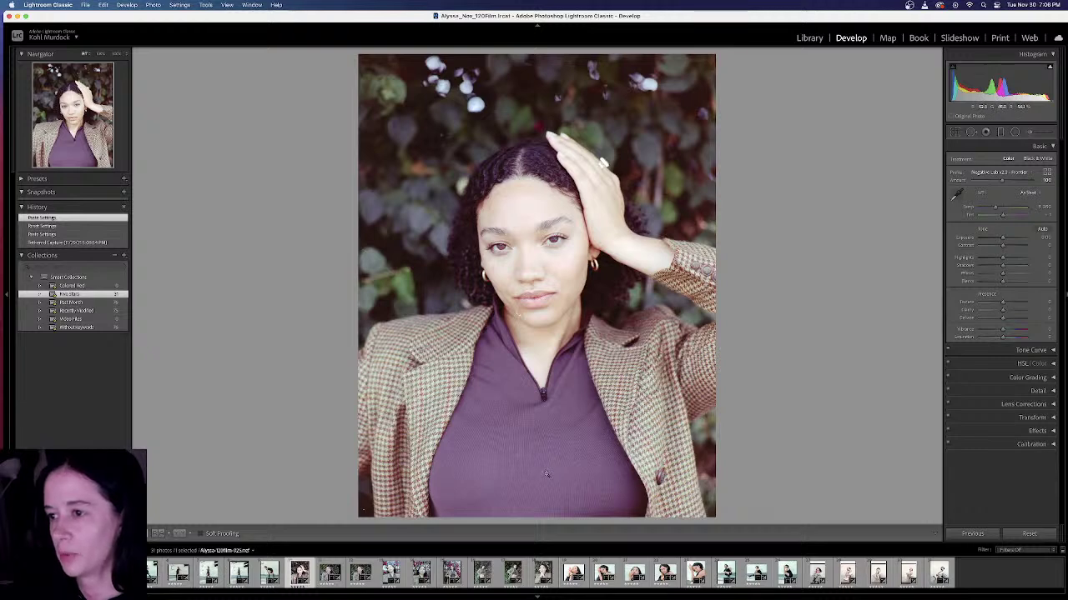
Step: Reset all develop settings on the tilted-head portrait in front of the pink flowers
key("Right")
key("Right")
key("Right")
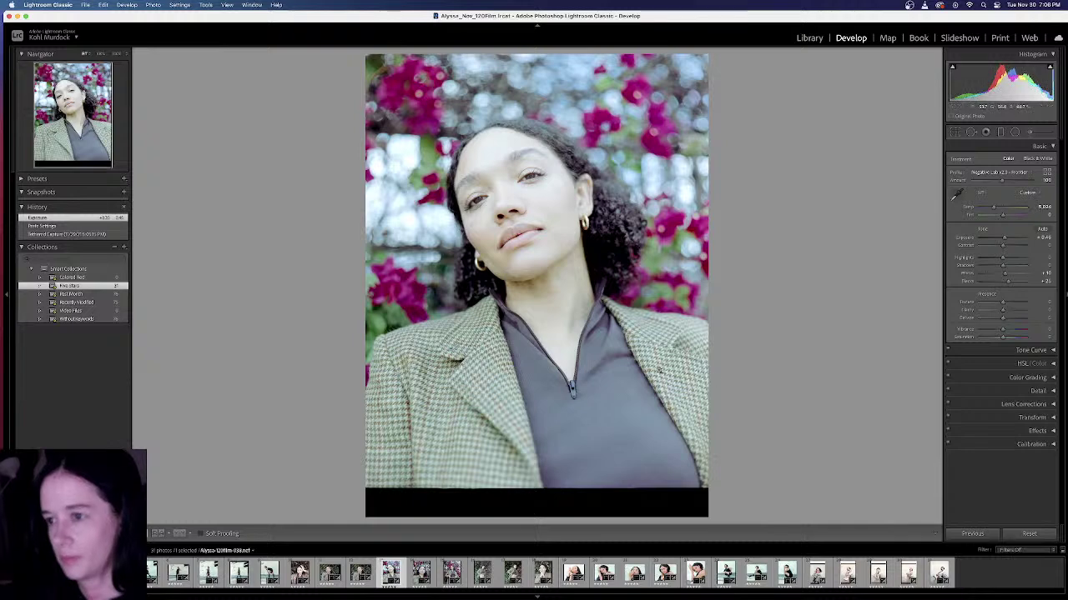
key("Right")
key("Right")
key("Right")
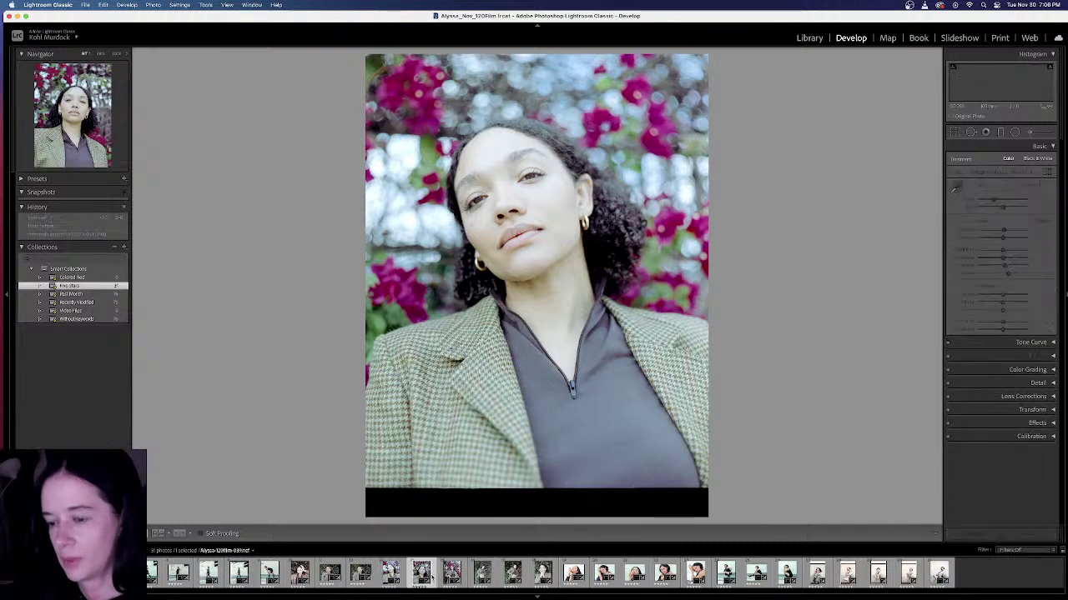
key("Right")
key("Left")
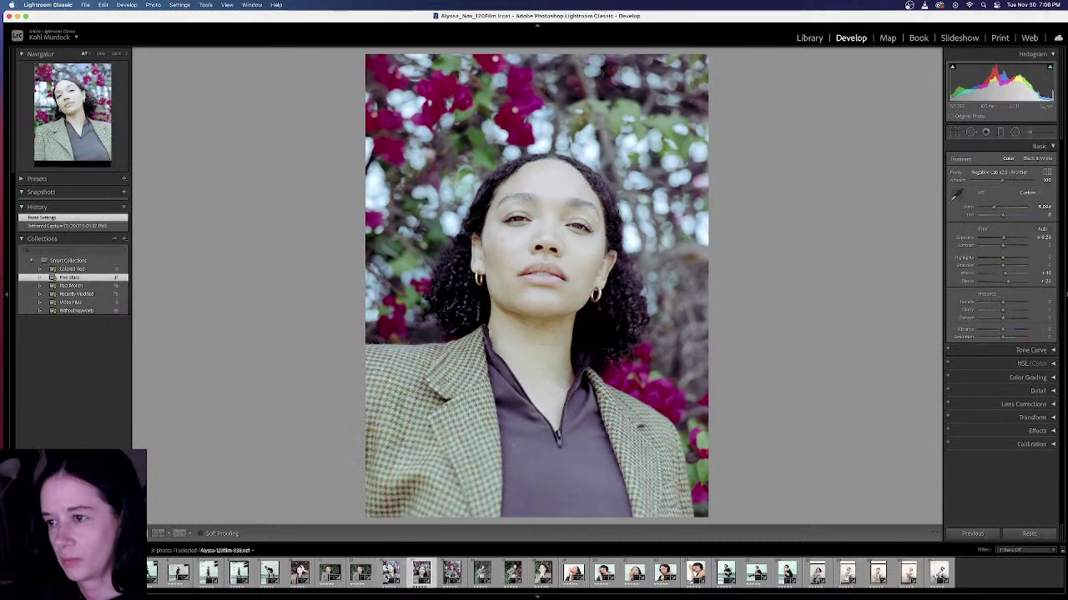
left_click(1039, 535)
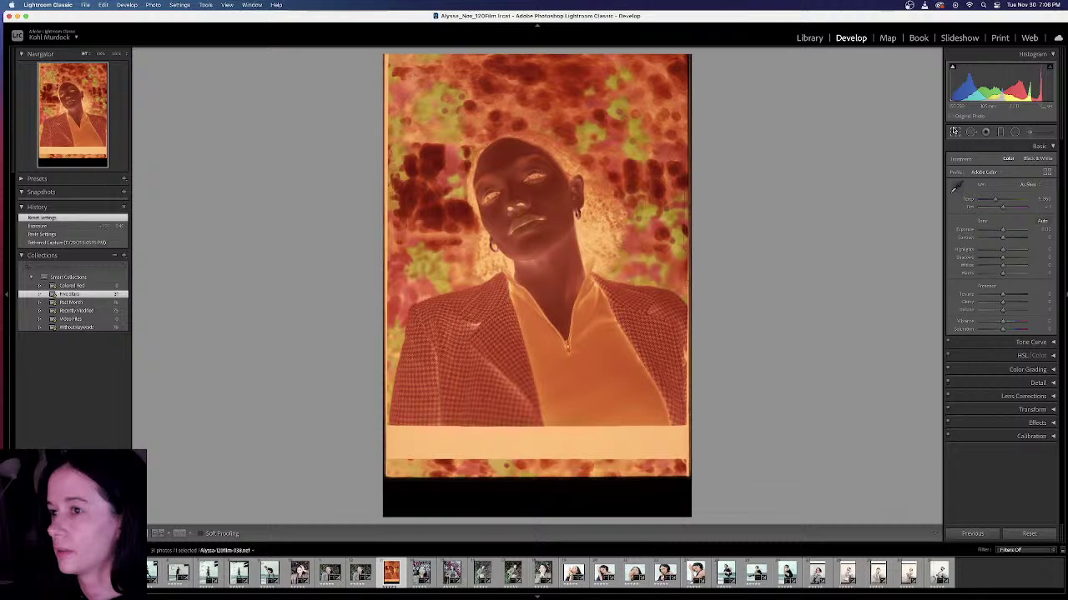
Step: Crop the tilted-head negative inside the film borders, excluding the blank strip and black area beneath the portrait
left_click(955, 131)
left_click_drag(384, 56, 389, 60)
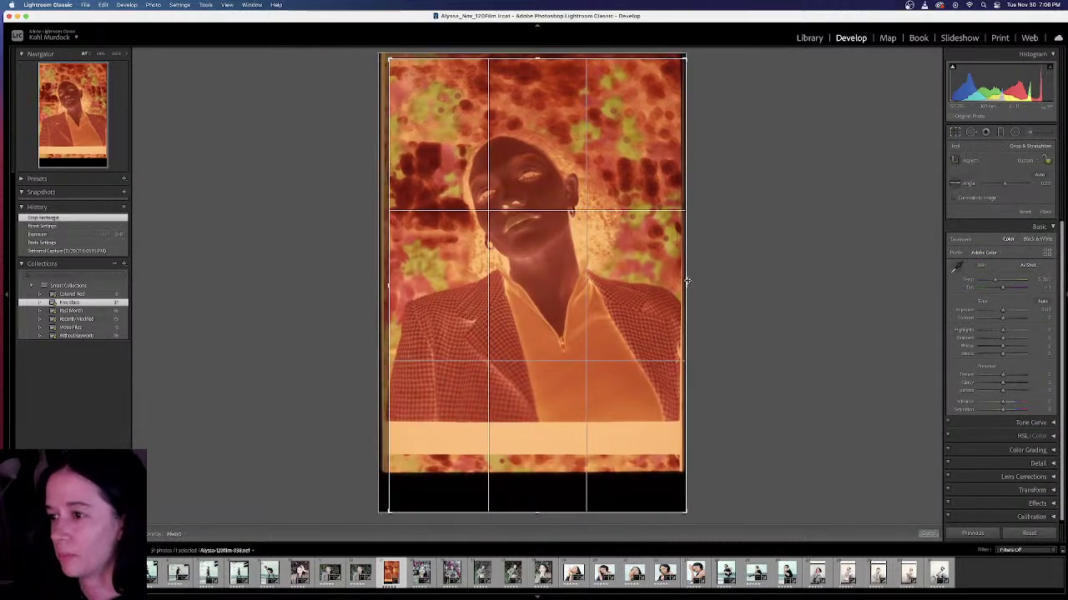
left_click_drag(687, 281, 678, 279)
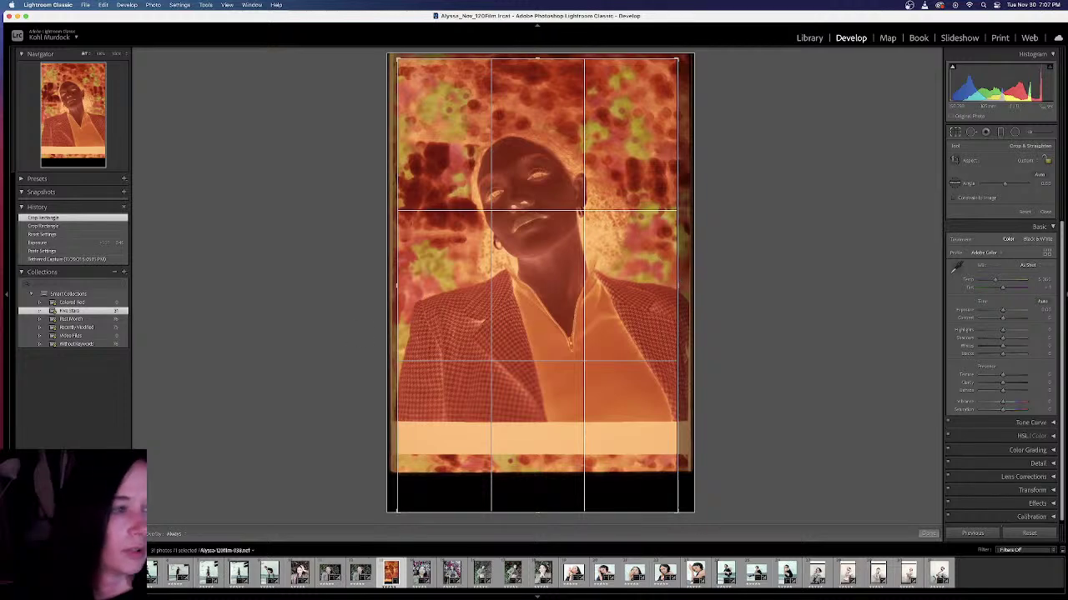
left_click_drag(531, 510, 527, 467)
key("Return")
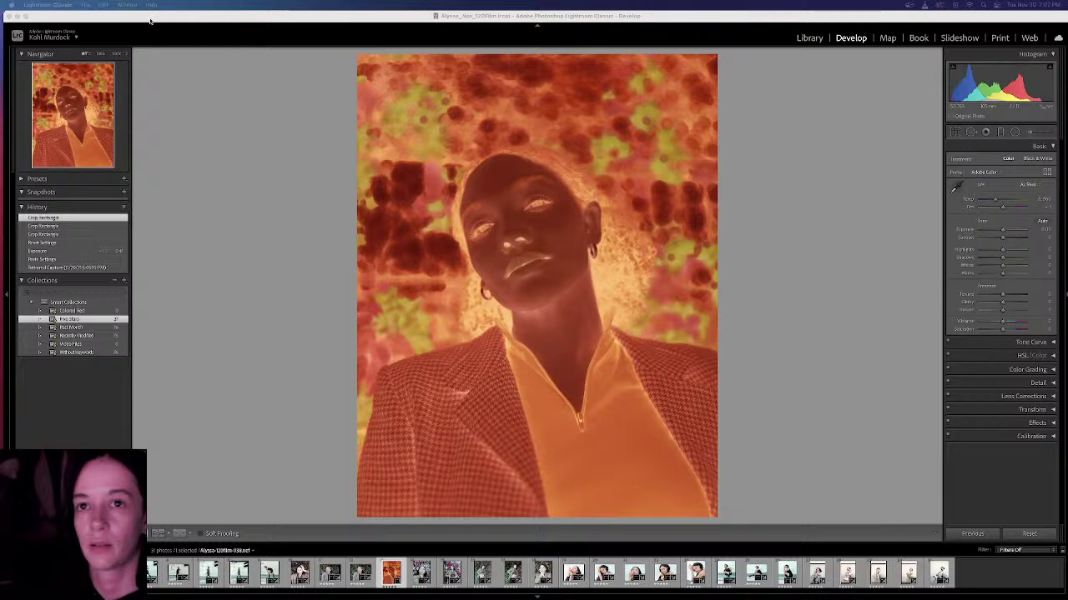
Step: Convert the cropped negative in Negative Lab Pro using the Digital Camera source, Basic color model and default pre-saturation
left_click(87, 5)
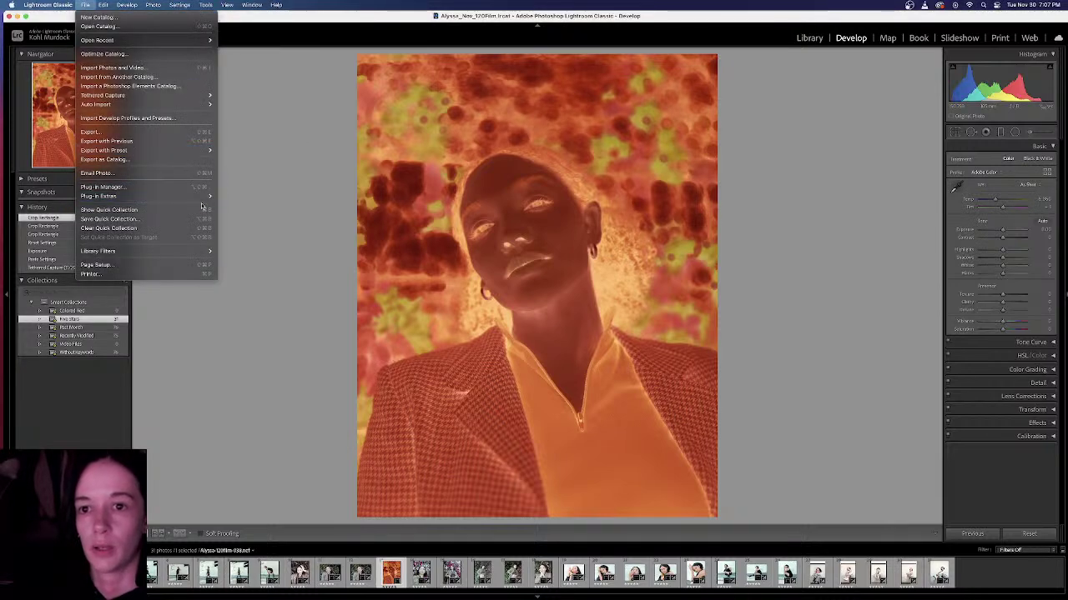
mouse_move(203, 197)
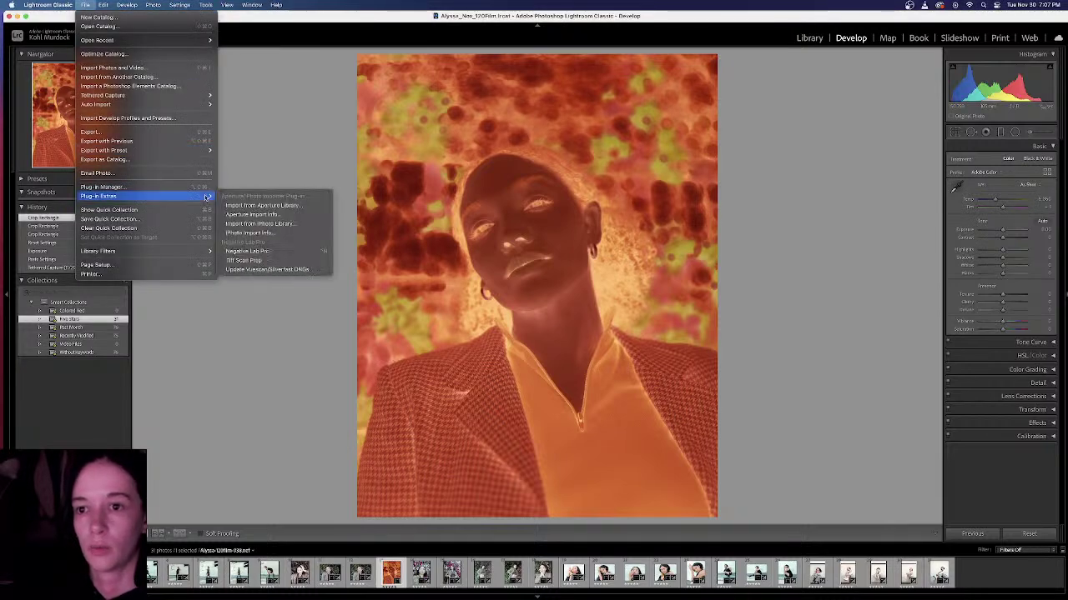
left_click(311, 251)
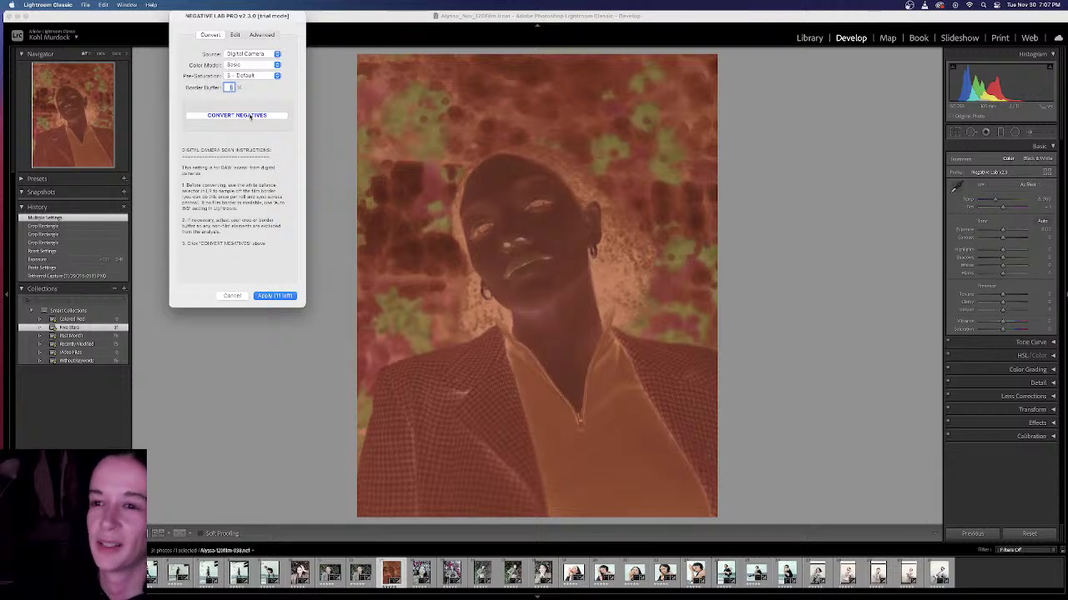
left_click(250, 115)
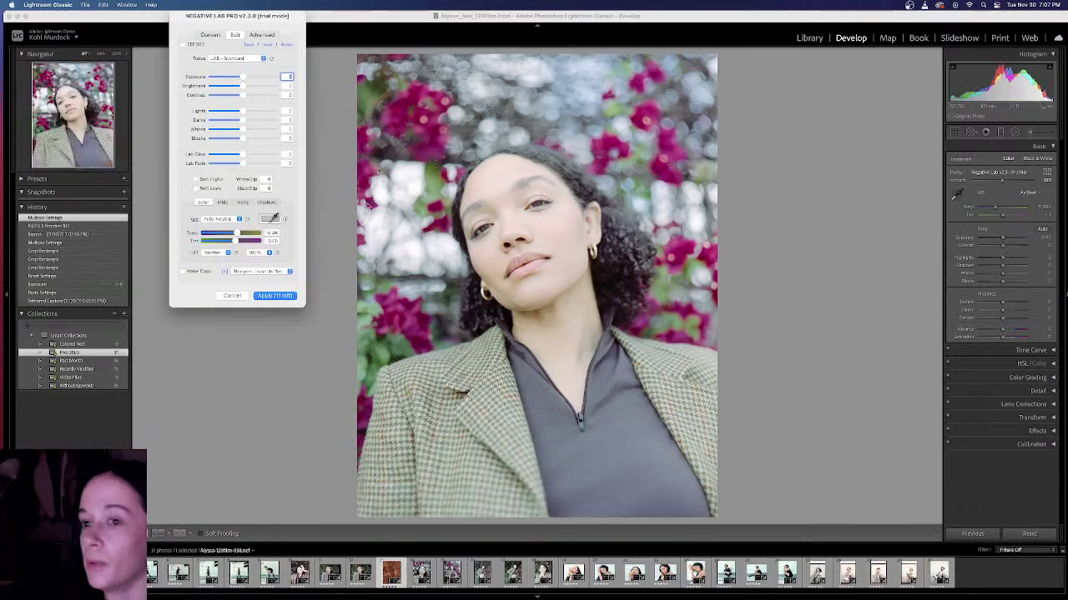
Step: Compare the Cinematic Log, Rich and Flat tone profiles on the converted portrait
left_click_drag(248, 15, 238, 73)
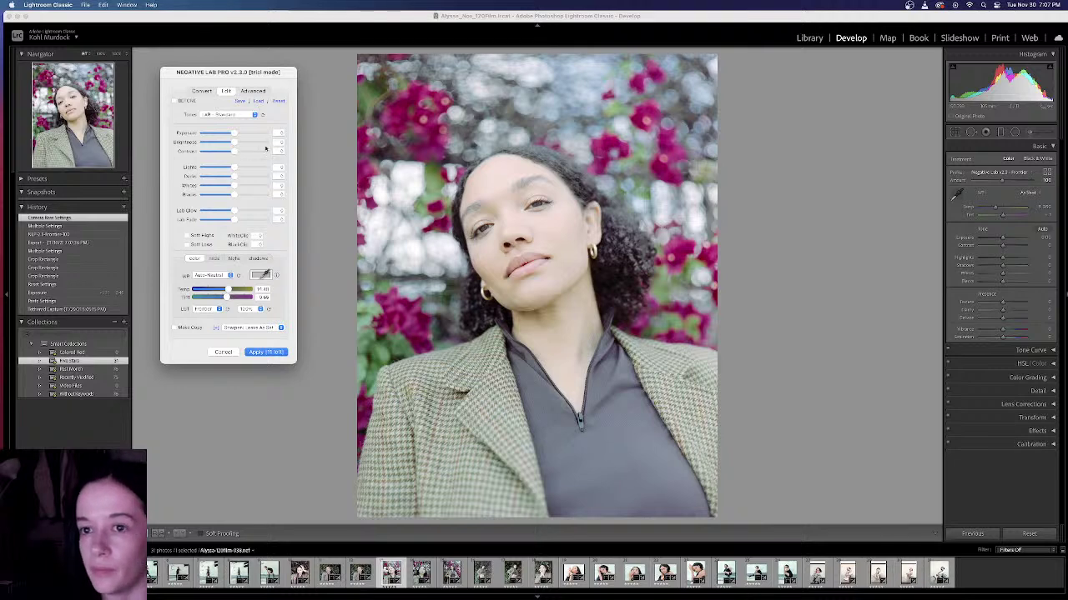
left_click(254, 114)
left_click(251, 116)
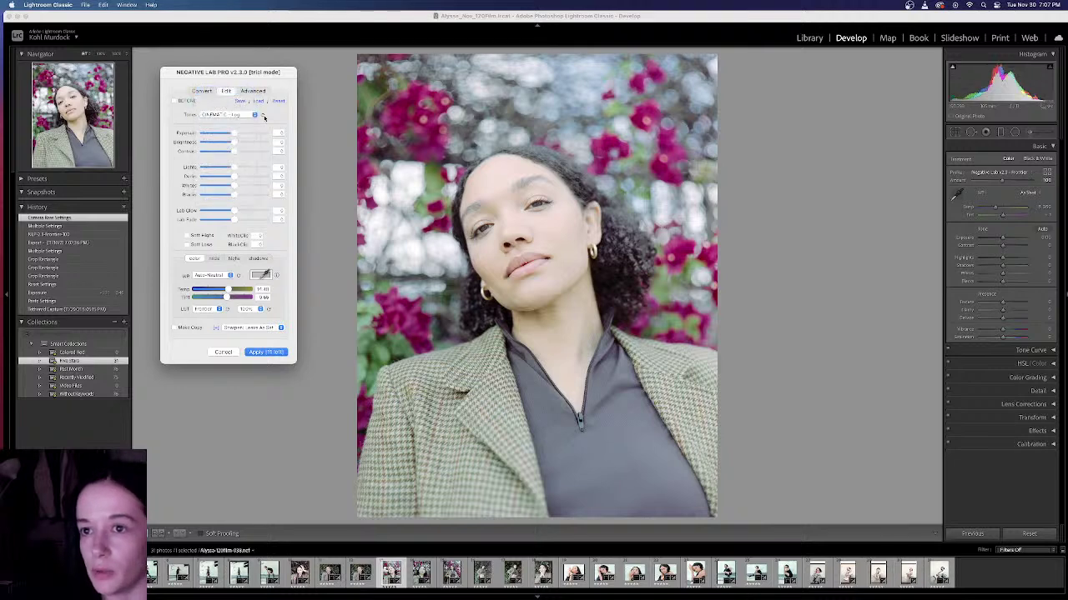
left_click(263, 116)
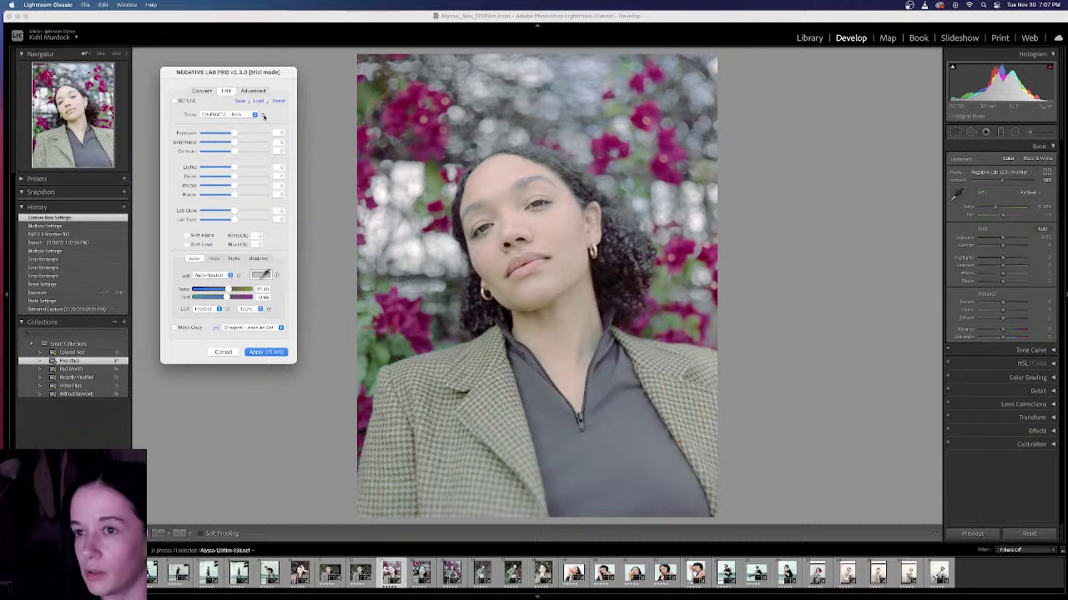
left_click(263, 116)
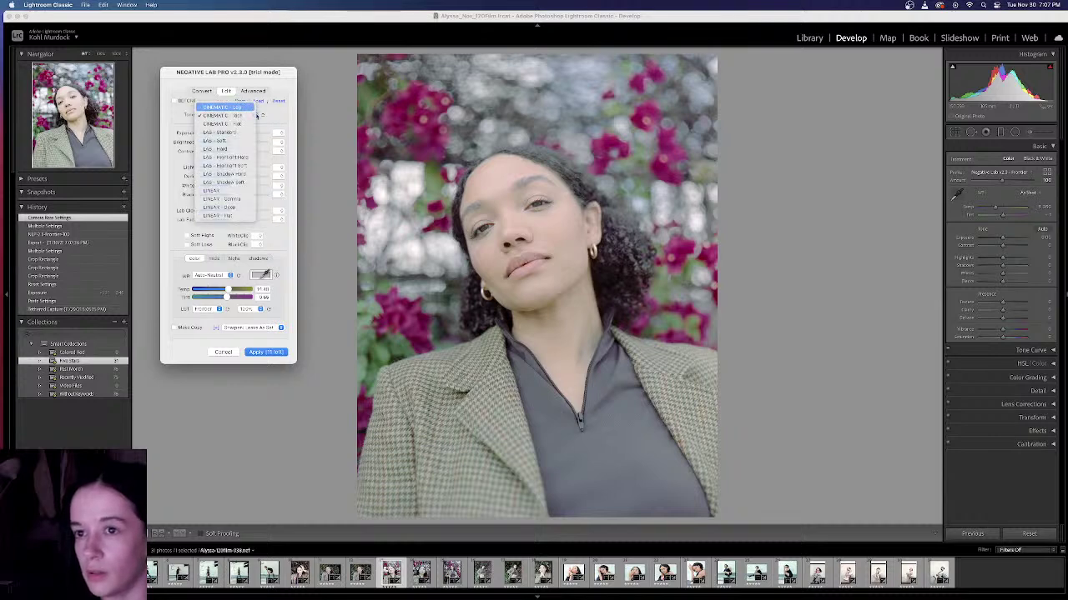
left_click(266, 117)
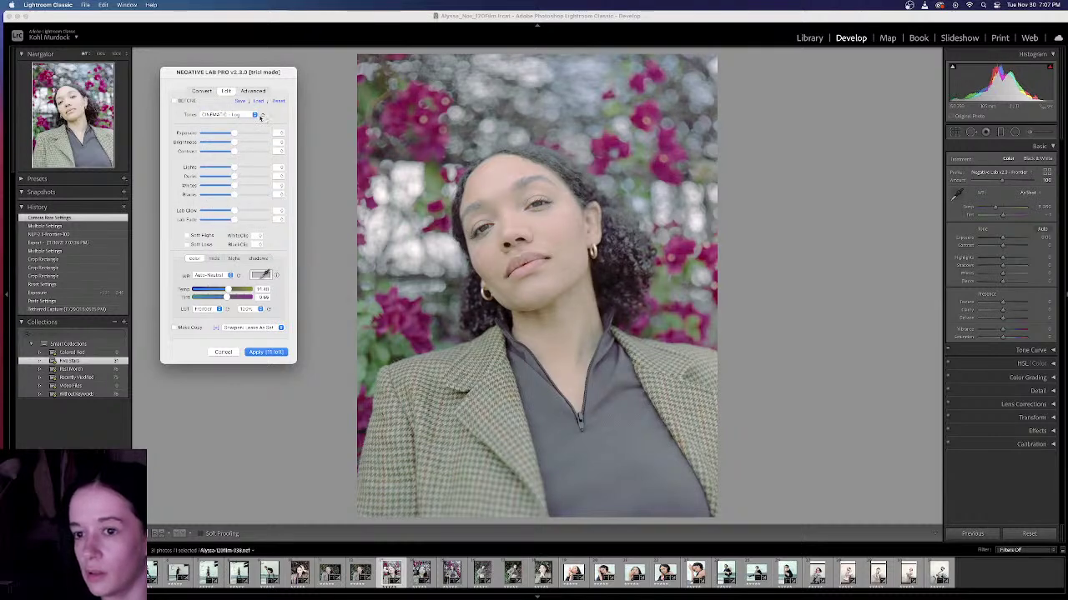
left_click(261, 118)
left_click(264, 116)
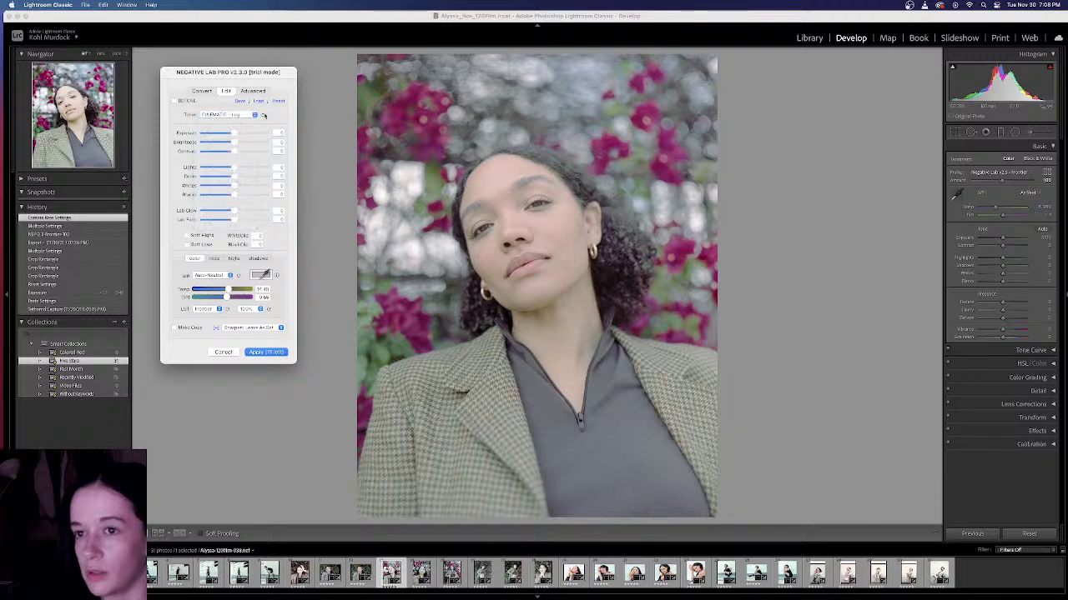
left_click(263, 116)
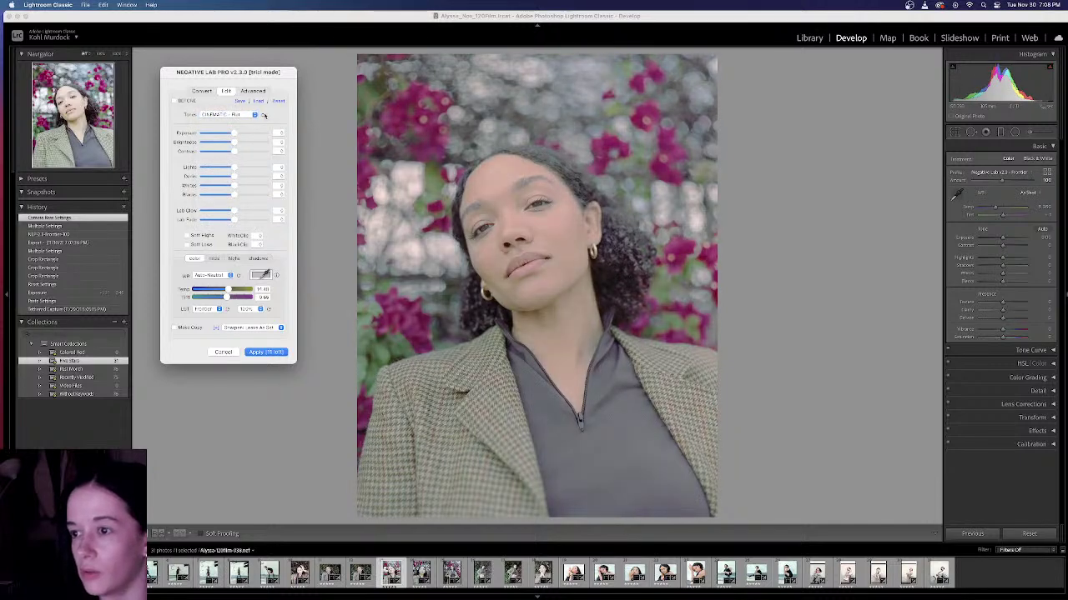
Step: Preview the Lab tone profiles on the portrait, and set Tones to Linear
left_click(264, 116)
left_click(264, 116)
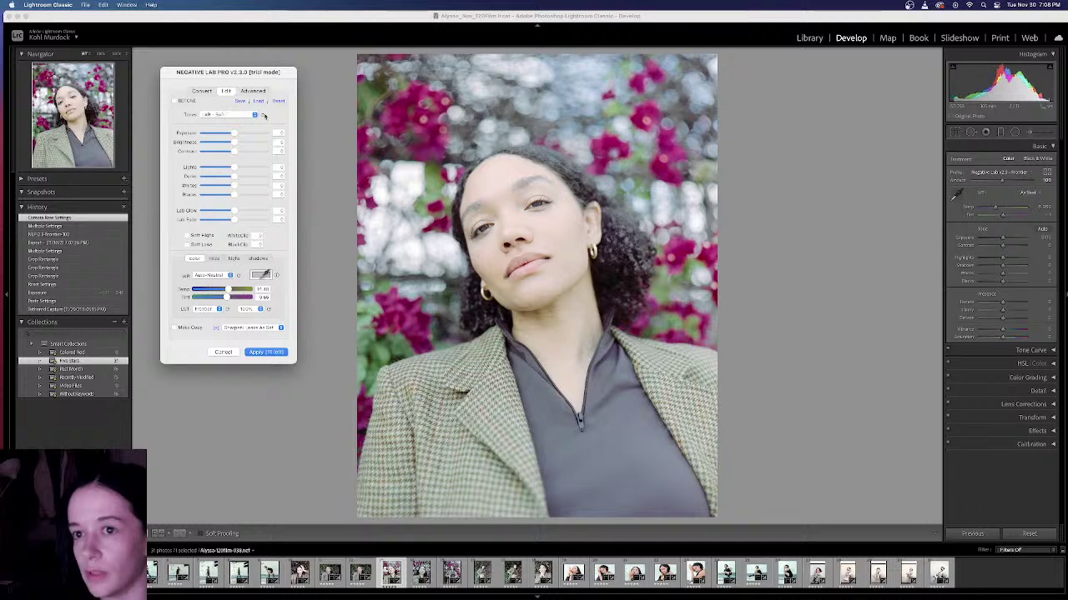
left_click(263, 116)
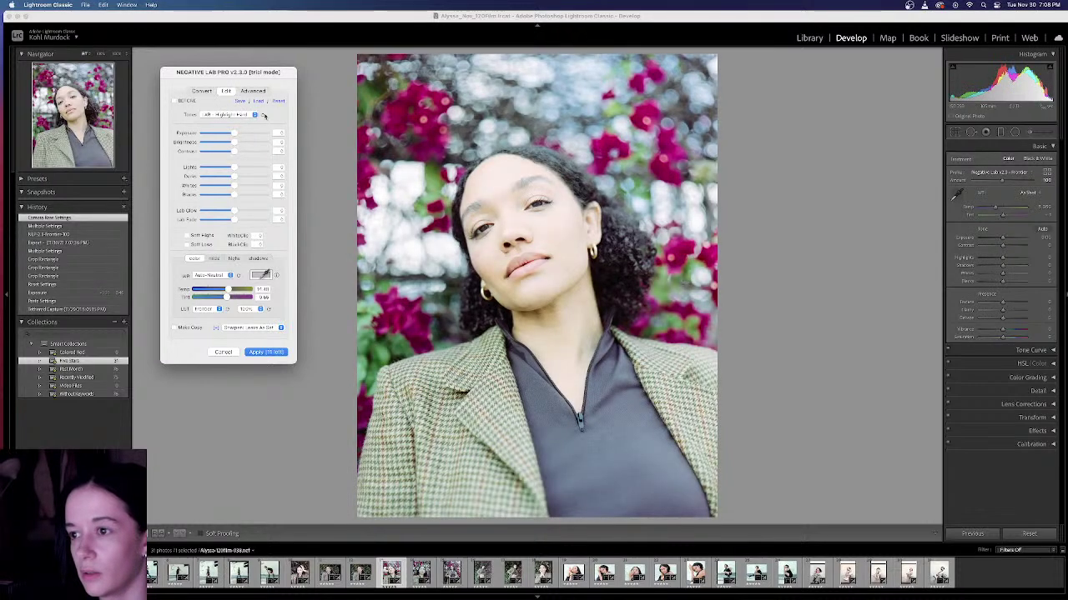
left_click(263, 116)
left_click(264, 116)
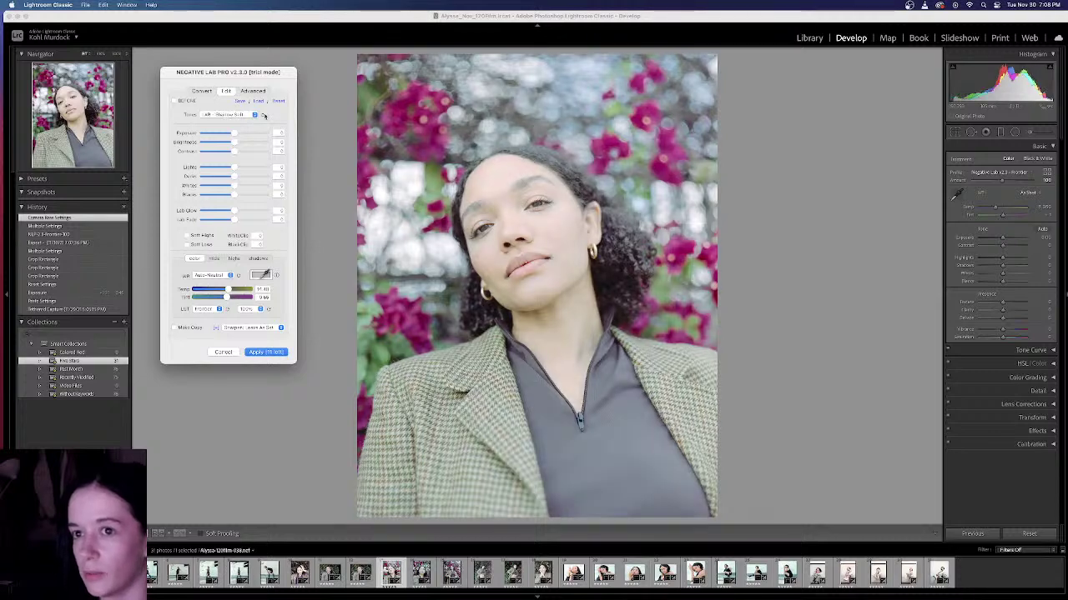
left_click(264, 115)
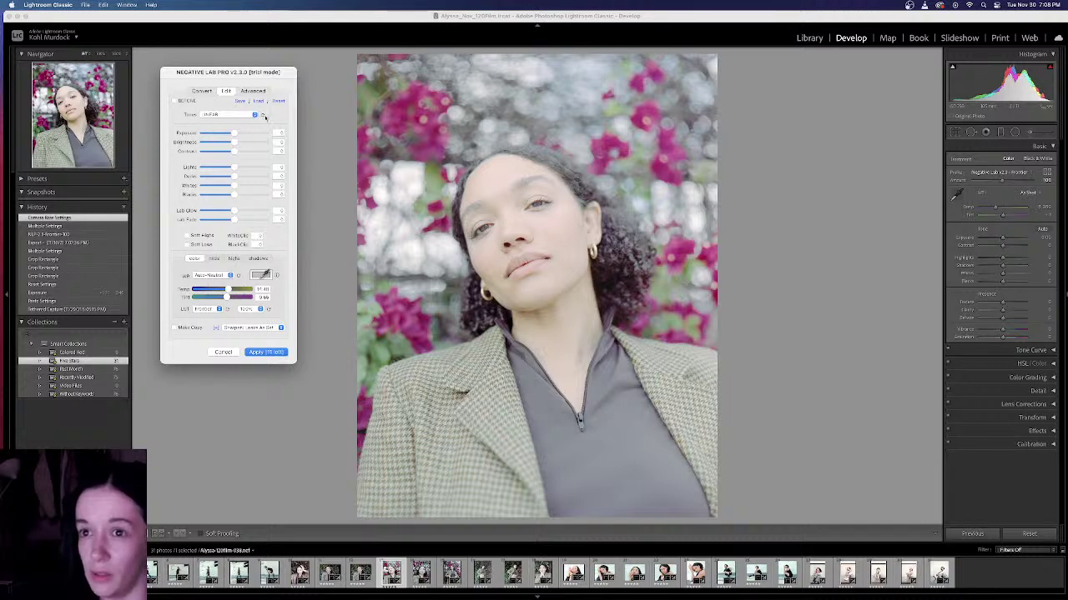
Step: Preview the Linear Gamma, Deep and Flat tone profiles on the portrait, followed by Lab Standard
left_click(264, 116)
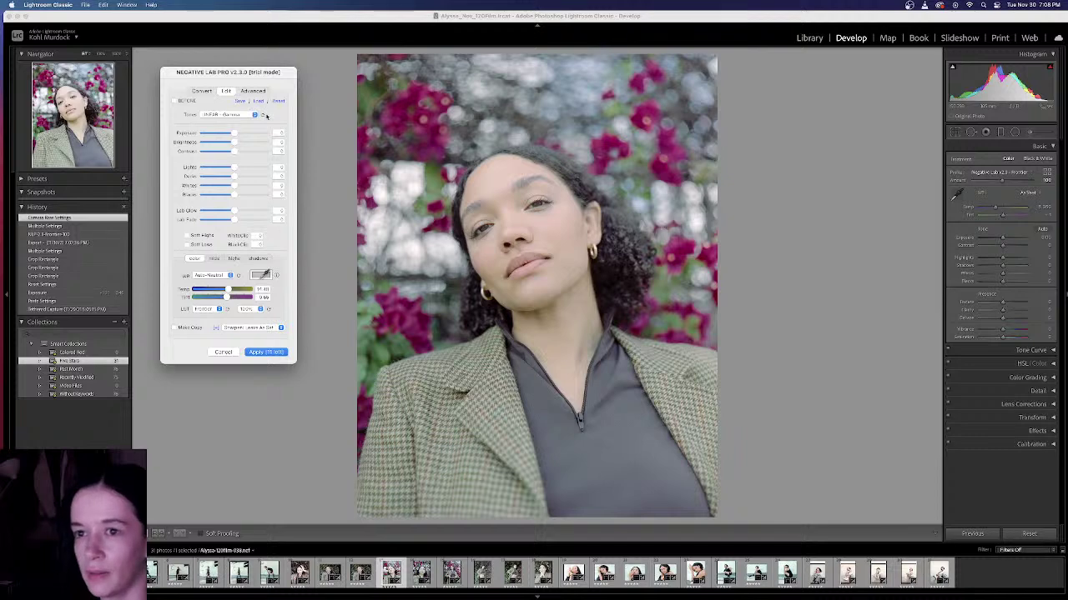
left_click(264, 116)
left_click(253, 115)
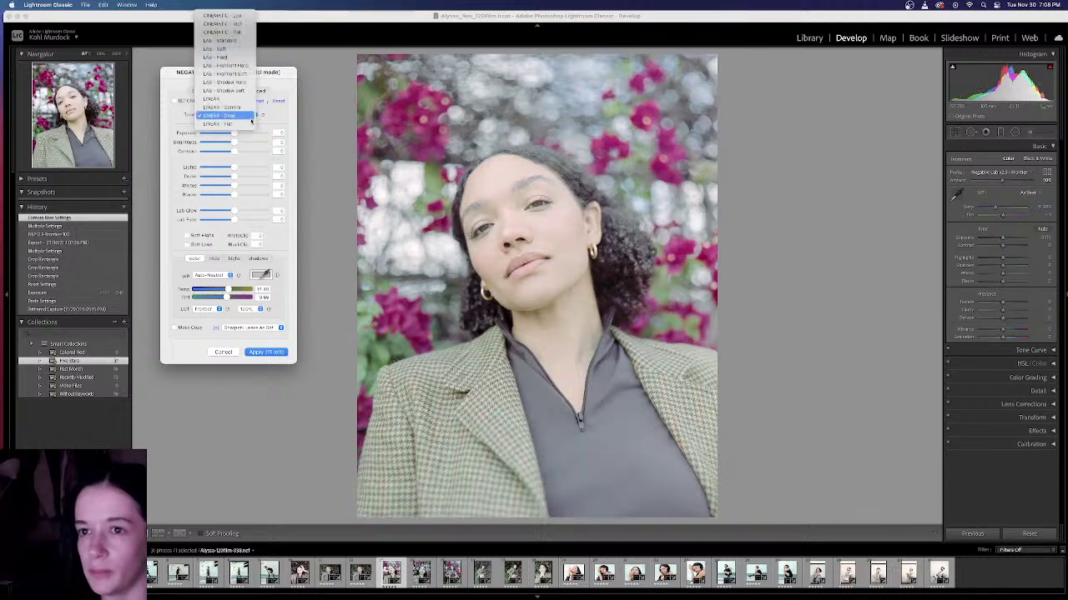
left_click(255, 119)
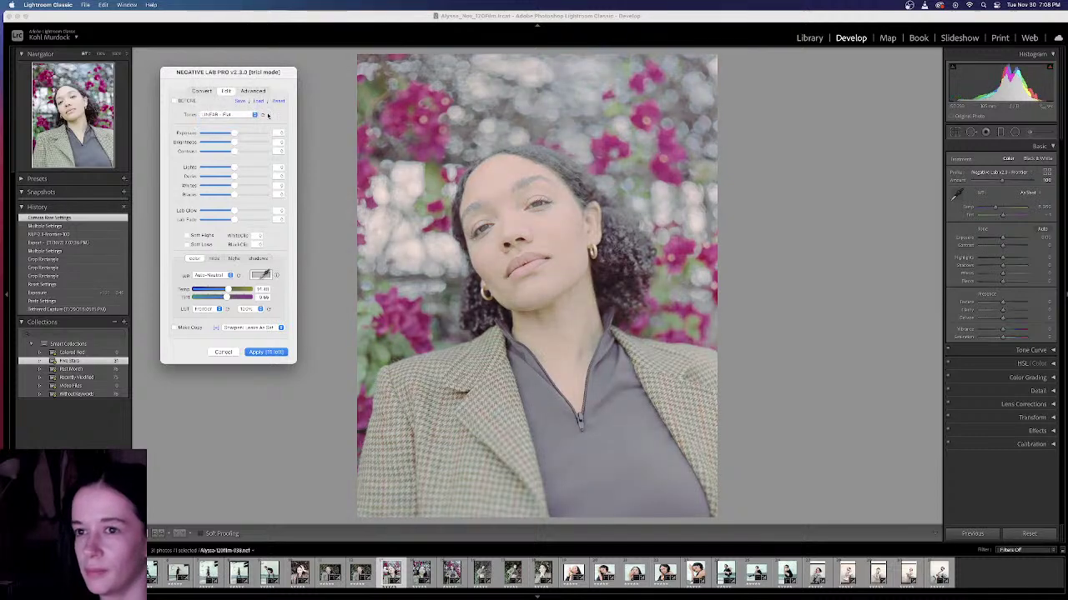
left_click(257, 116)
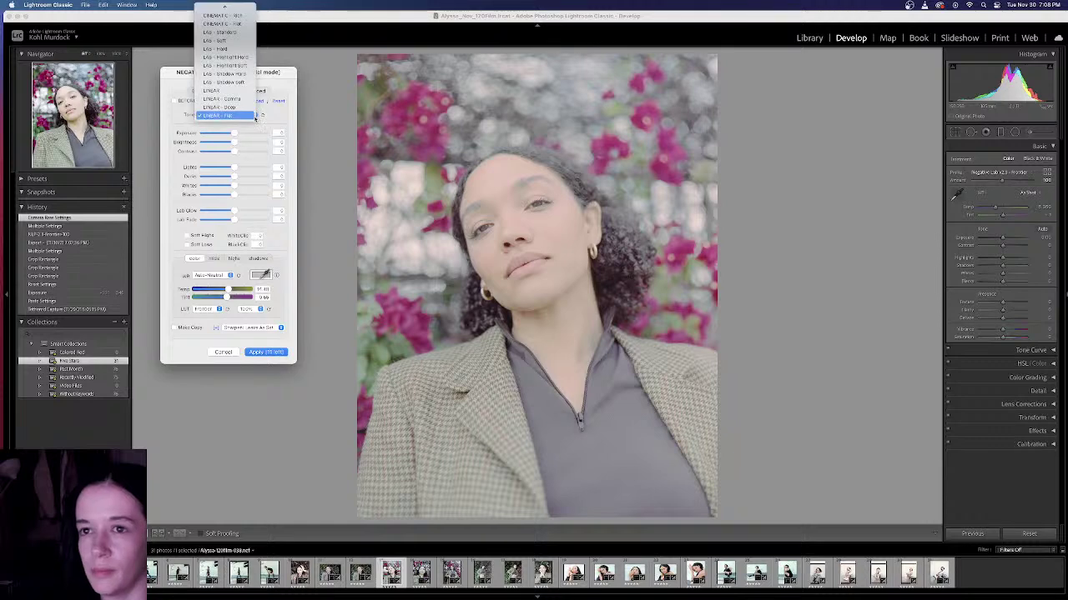
left_click(234, 37)
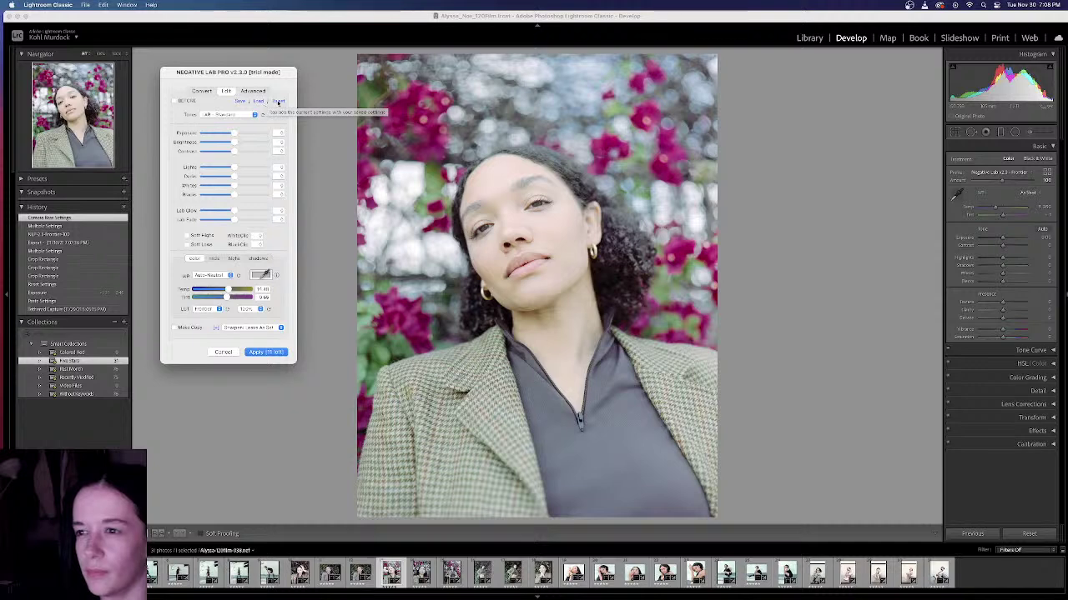
Step: Compare the Linear Deep and Linear Gamma tone profiles on the portrait
left_click(255, 114)
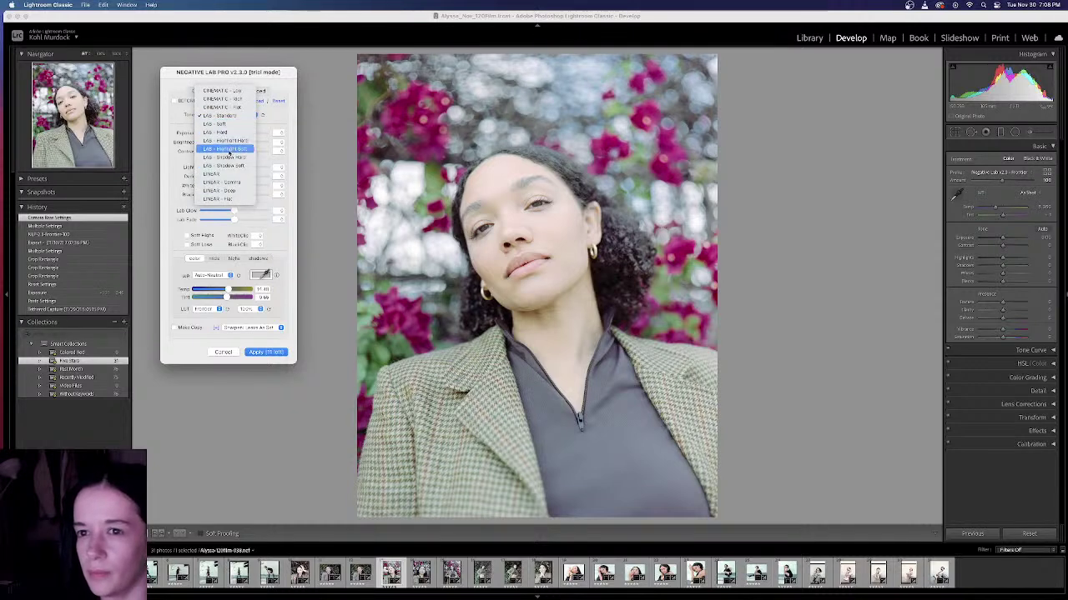
left_click(220, 190)
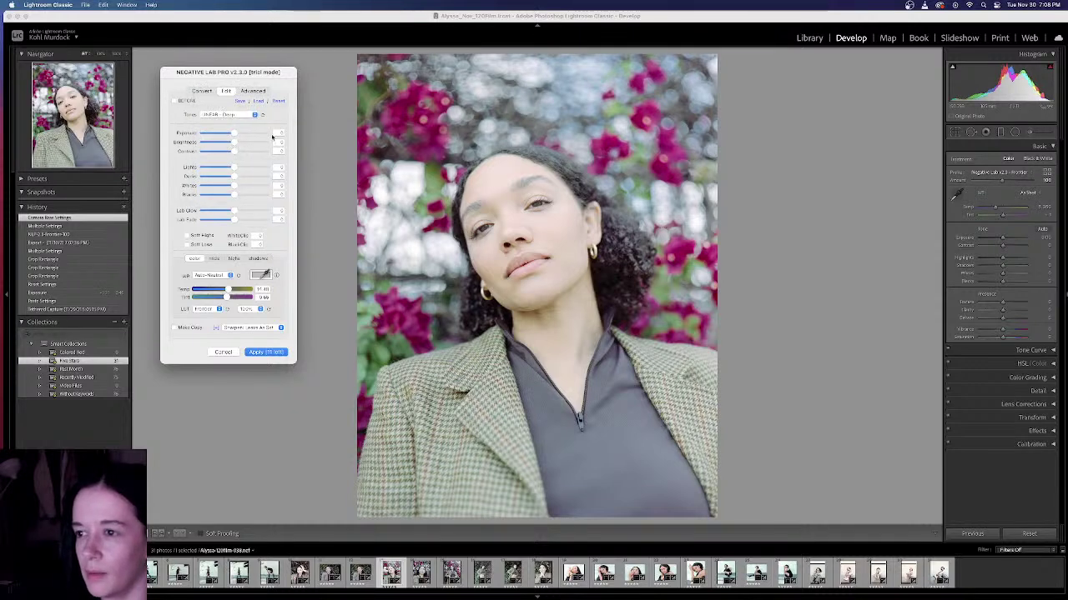
left_click(236, 114)
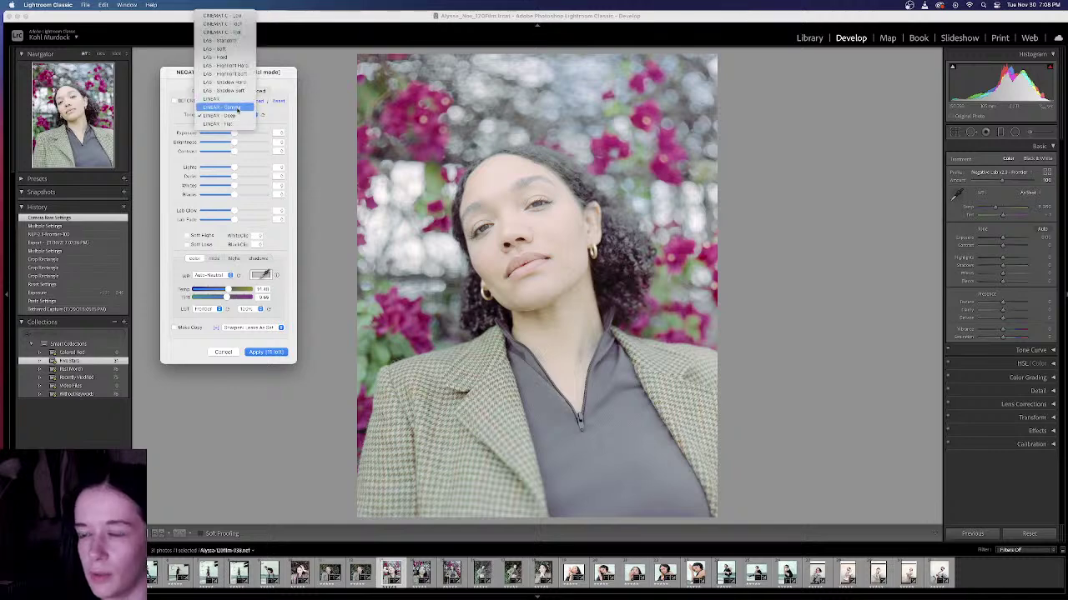
left_click(238, 109)
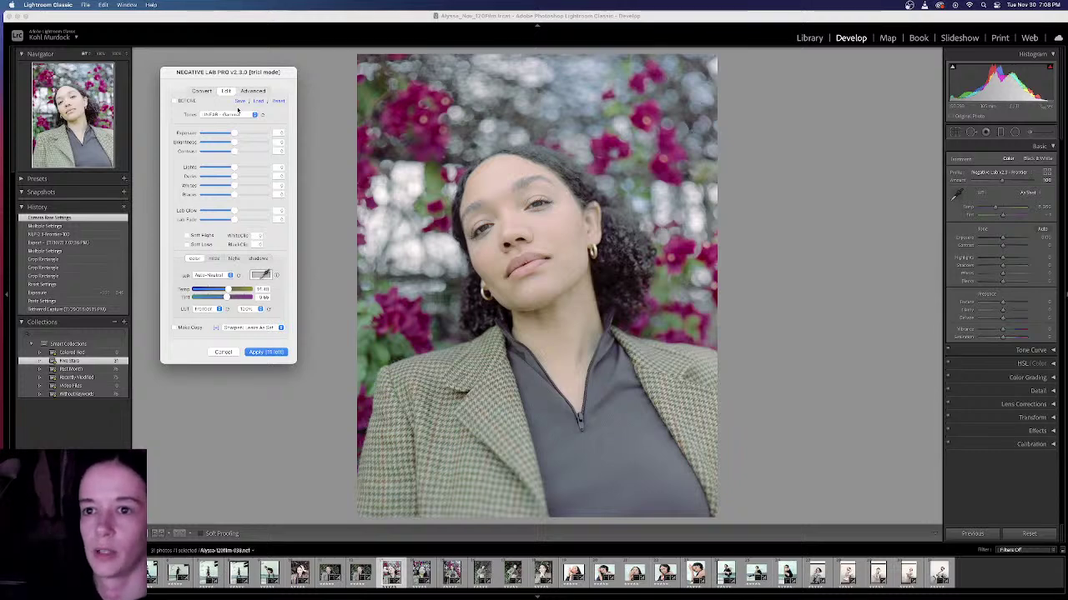
left_click(221, 116)
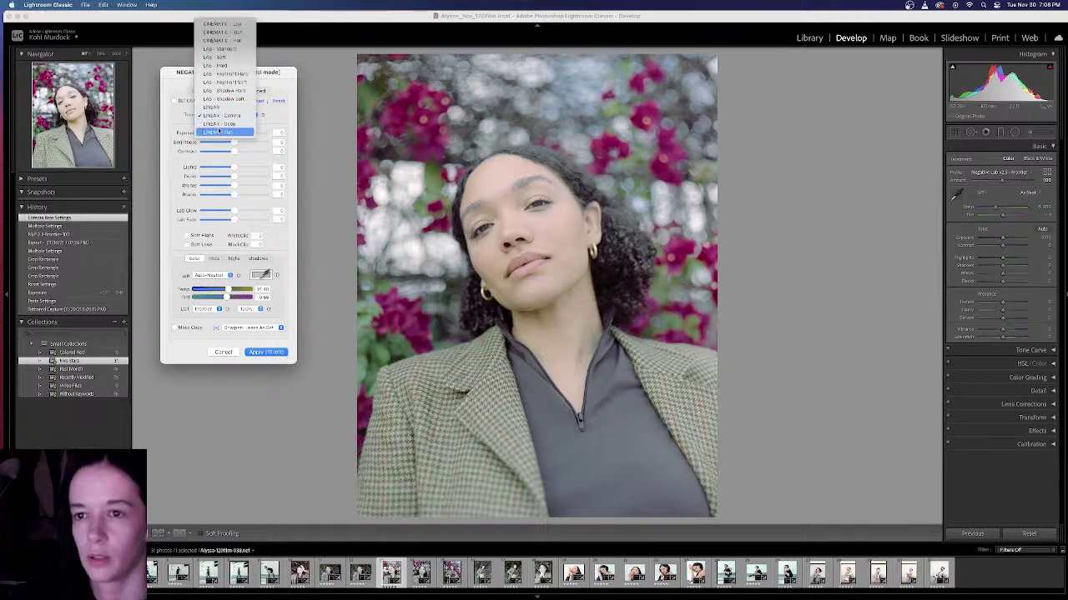
left_click(221, 124)
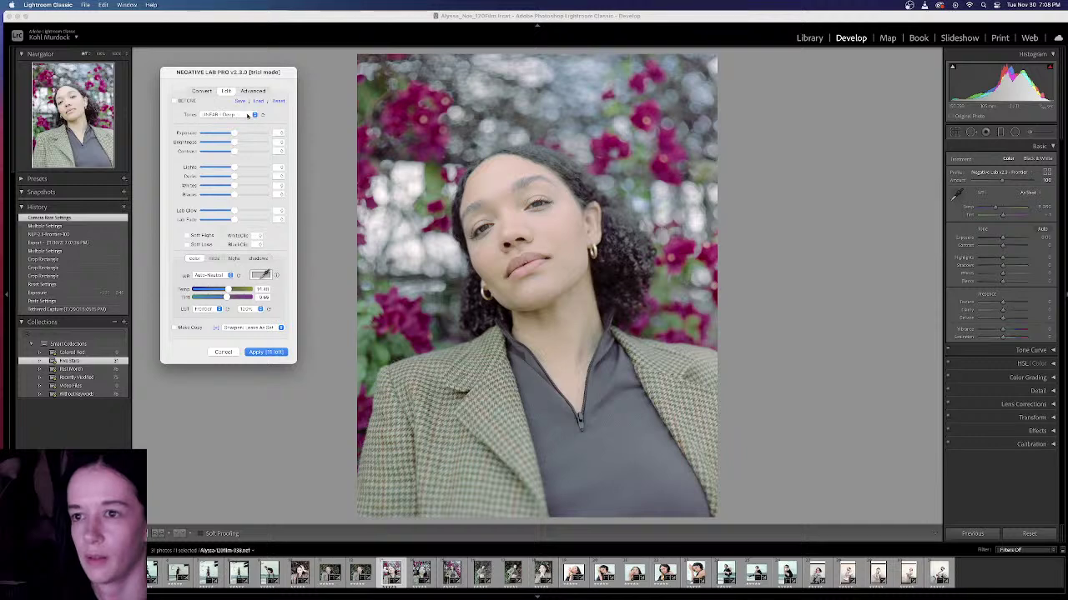
Step: Check the plain Linear and Linear Flat profiles against Linear Gamma, and set Tones to Linear - Gamma
left_click(247, 116)
left_click(245, 105)
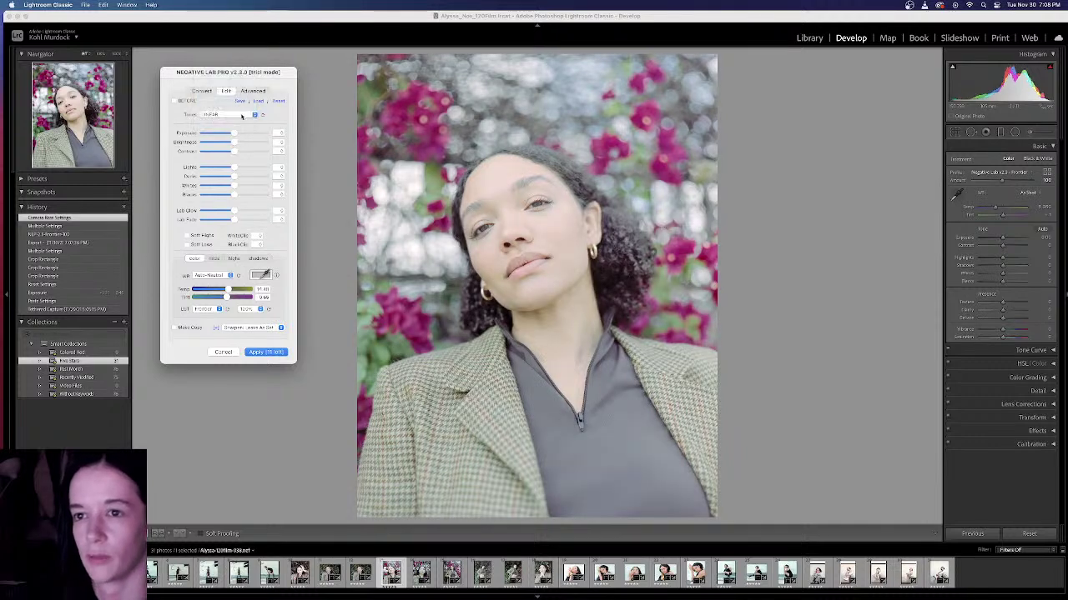
left_click(242, 116)
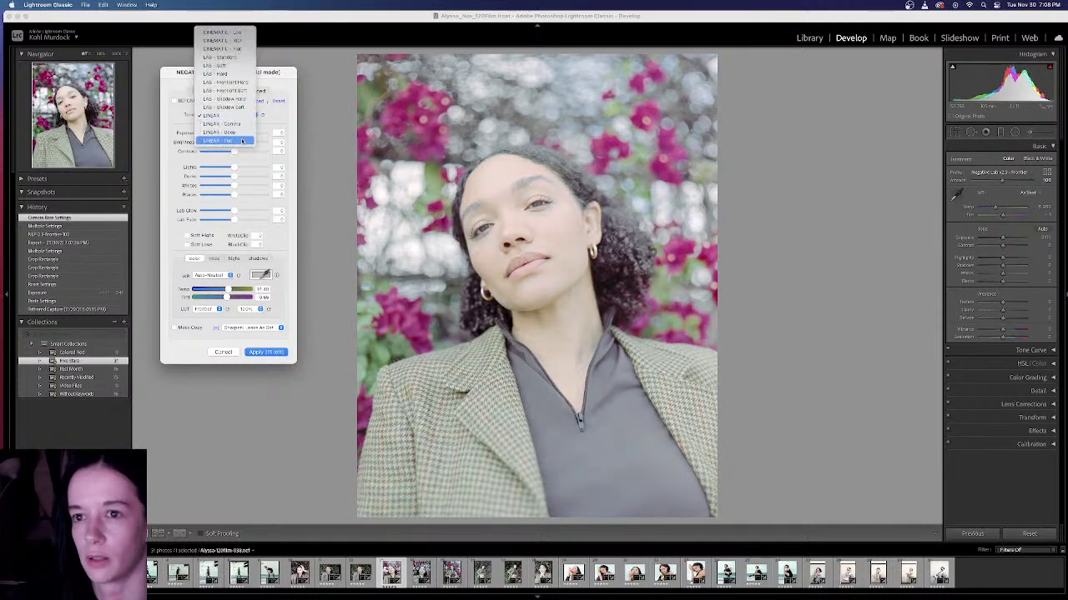
left_click(241, 141)
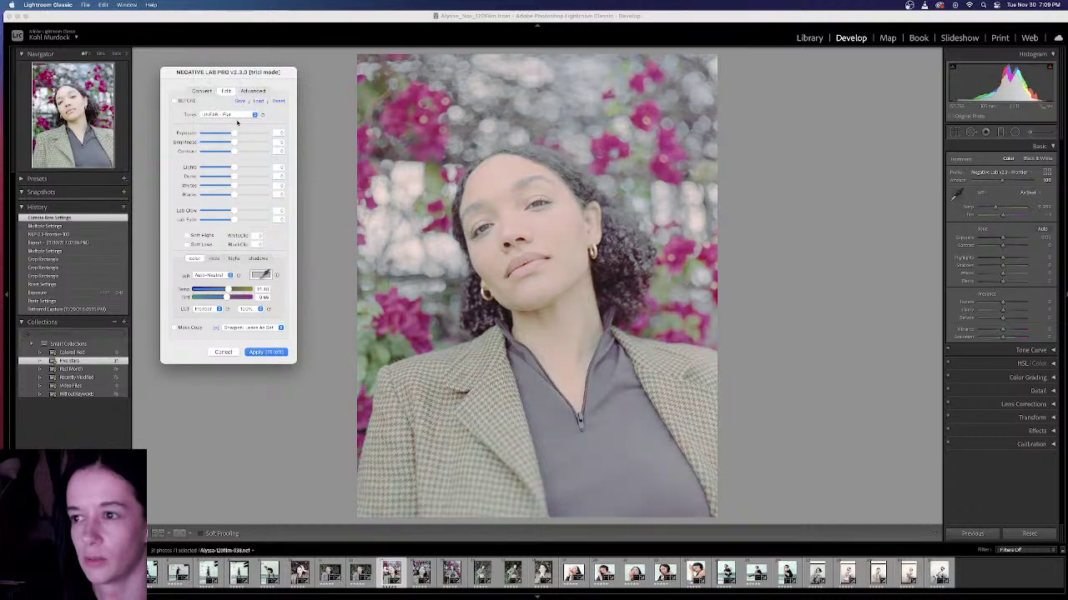
left_click(236, 116)
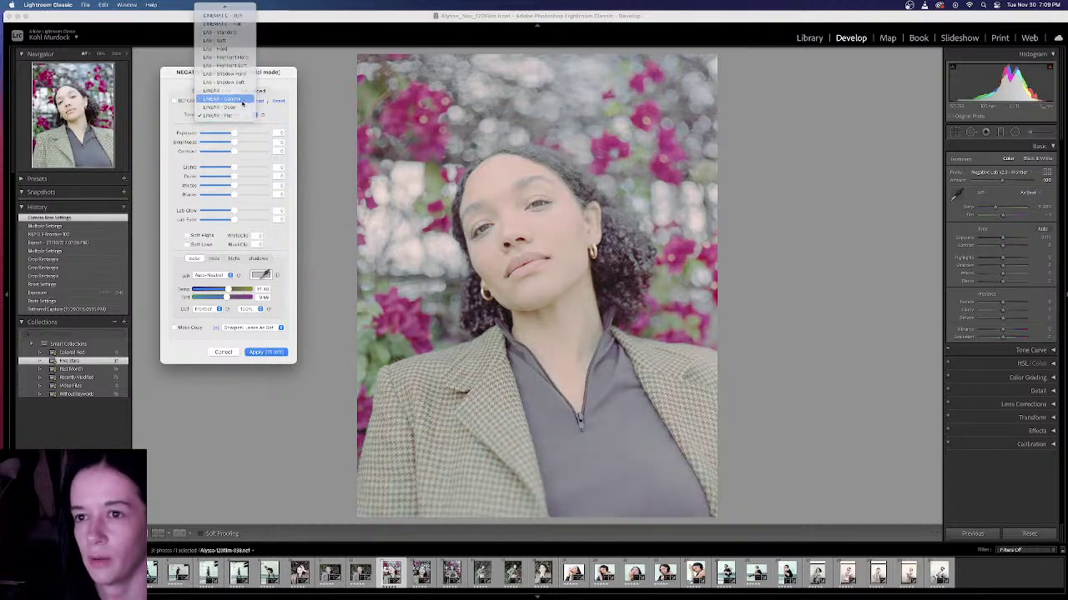
left_click(240, 100)
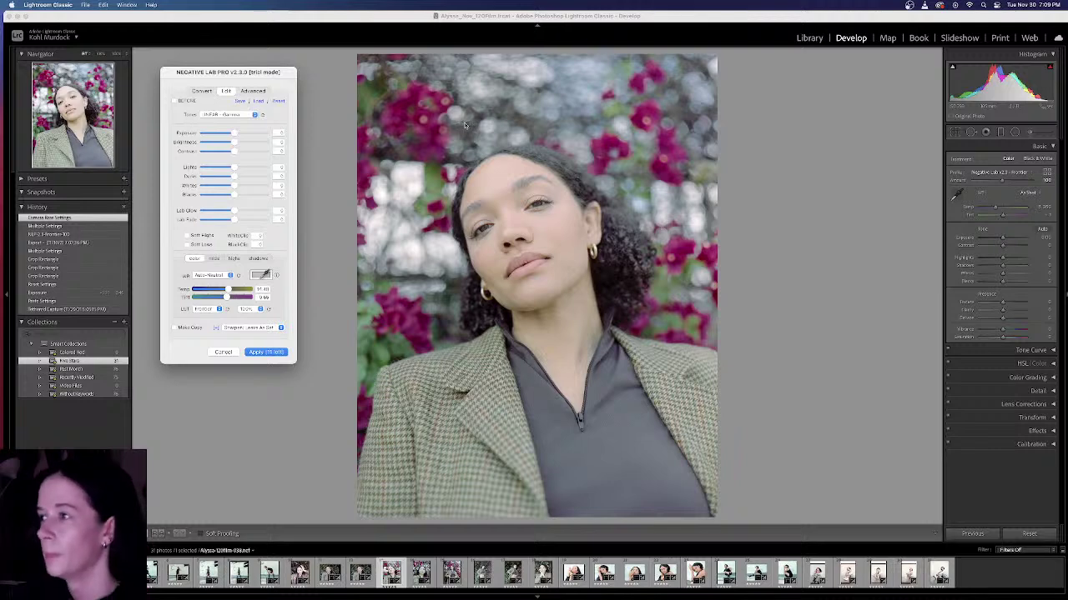
left_click(234, 115)
left_click(233, 133)
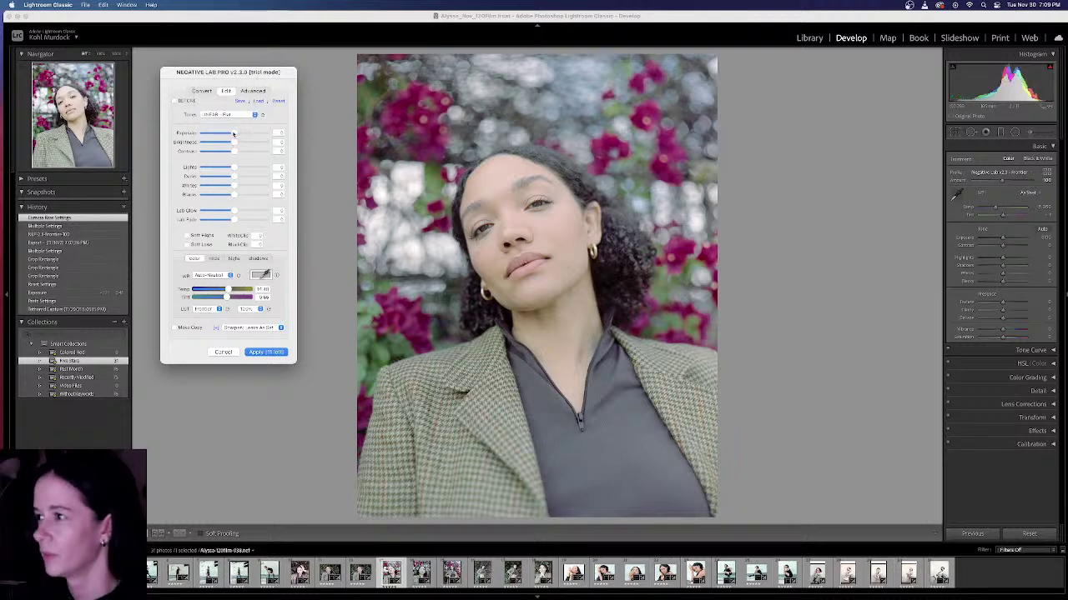
left_click(233, 114)
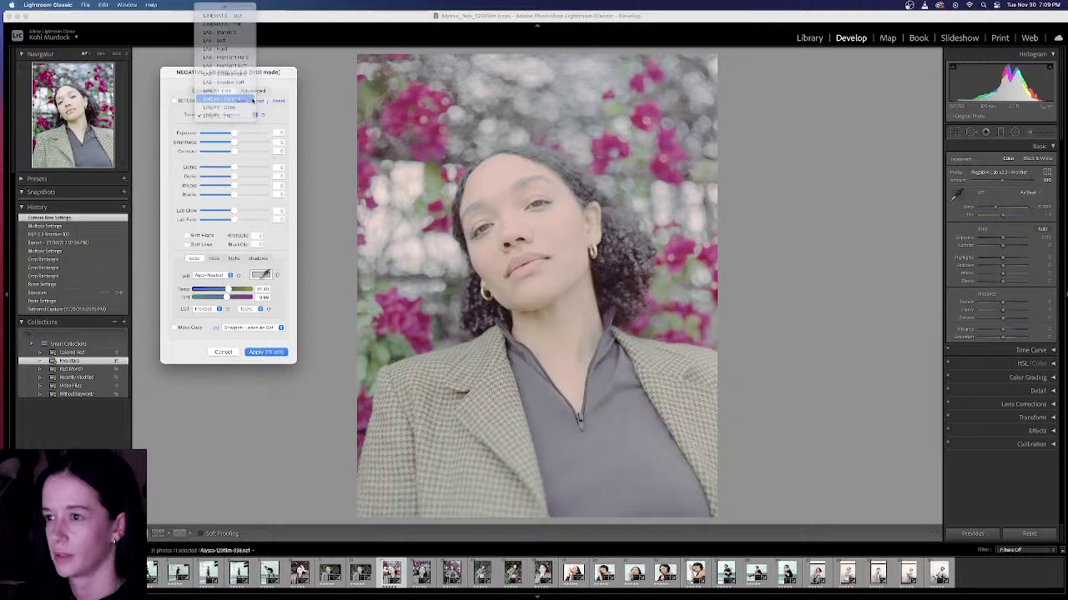
left_click(252, 100)
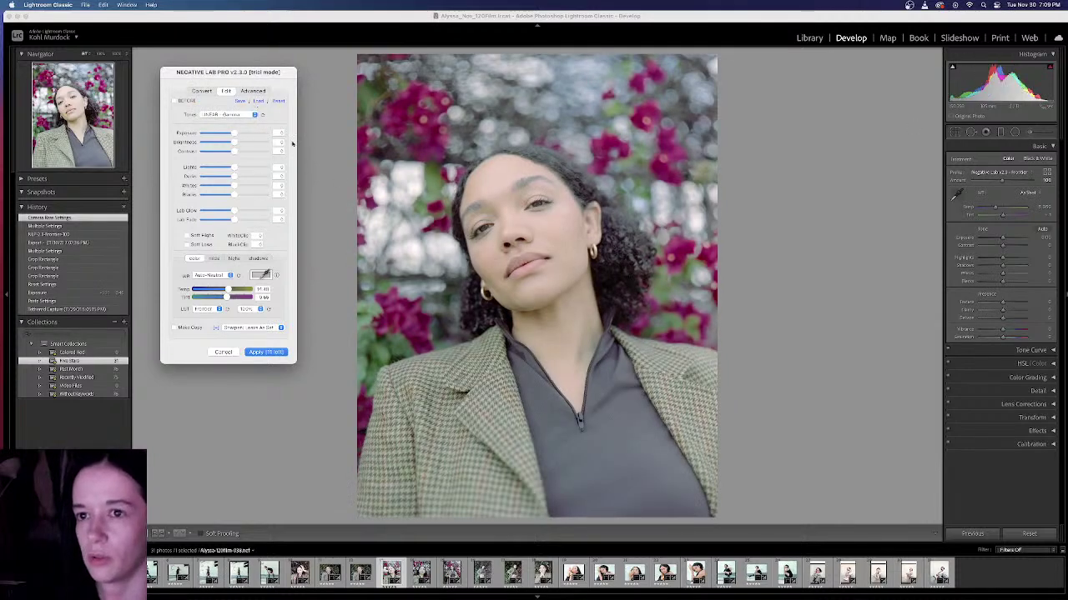
Step: Preview the None, Natural, Frontier, Crystal and Pakon LUTs on the portrait
left_click(229, 90)
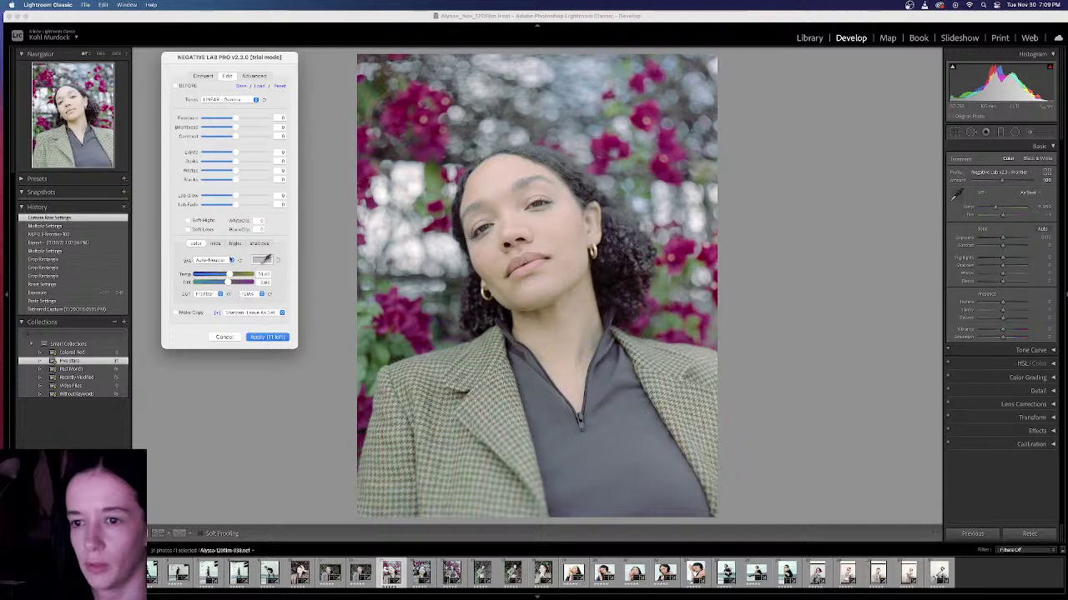
left_click(219, 294)
left_click(215, 281)
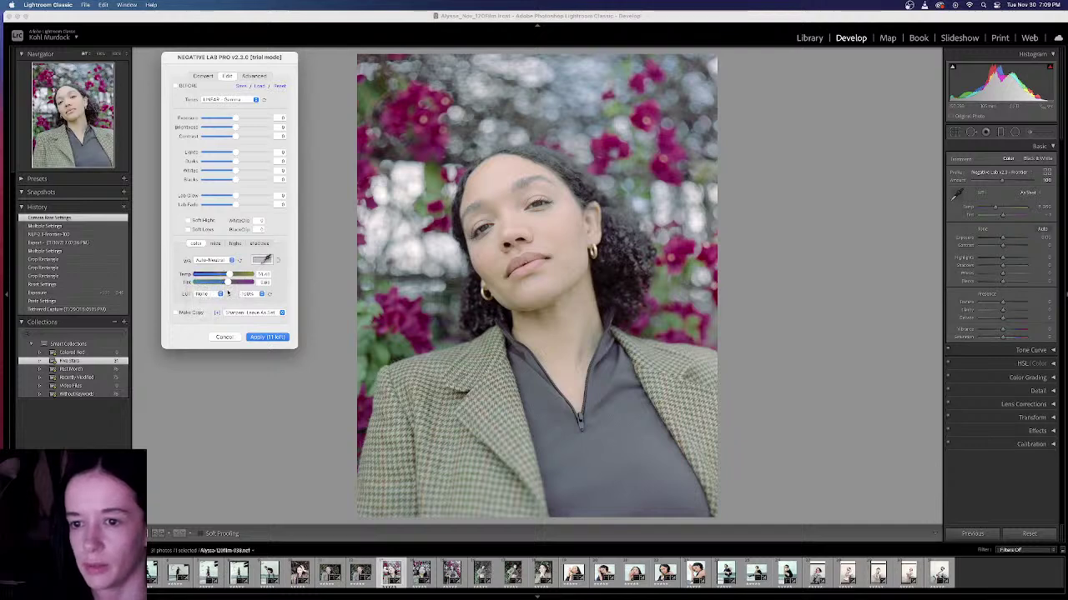
key("Down")
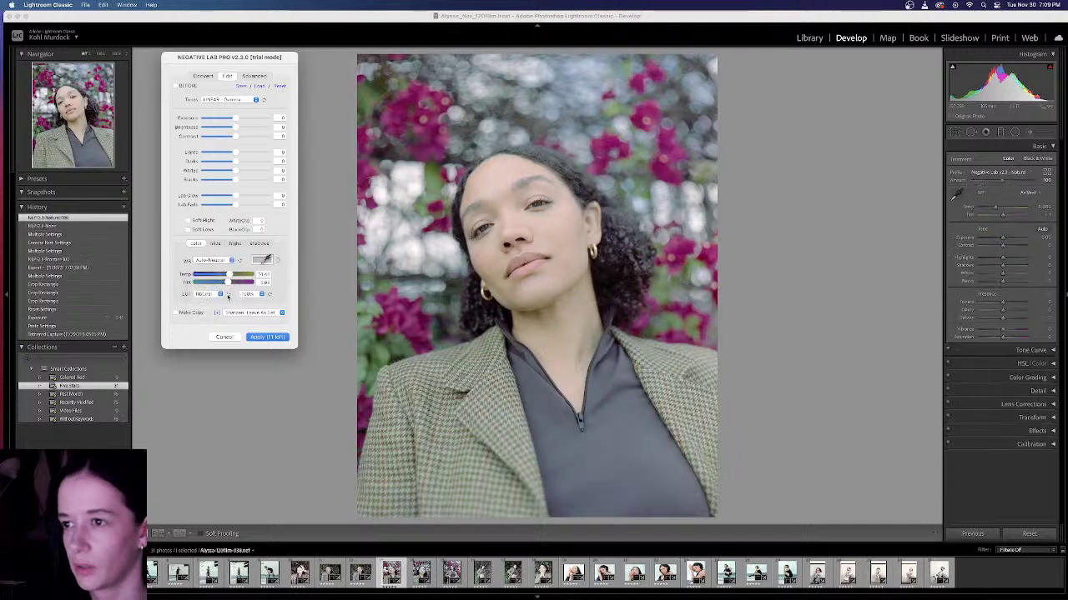
key("Down")
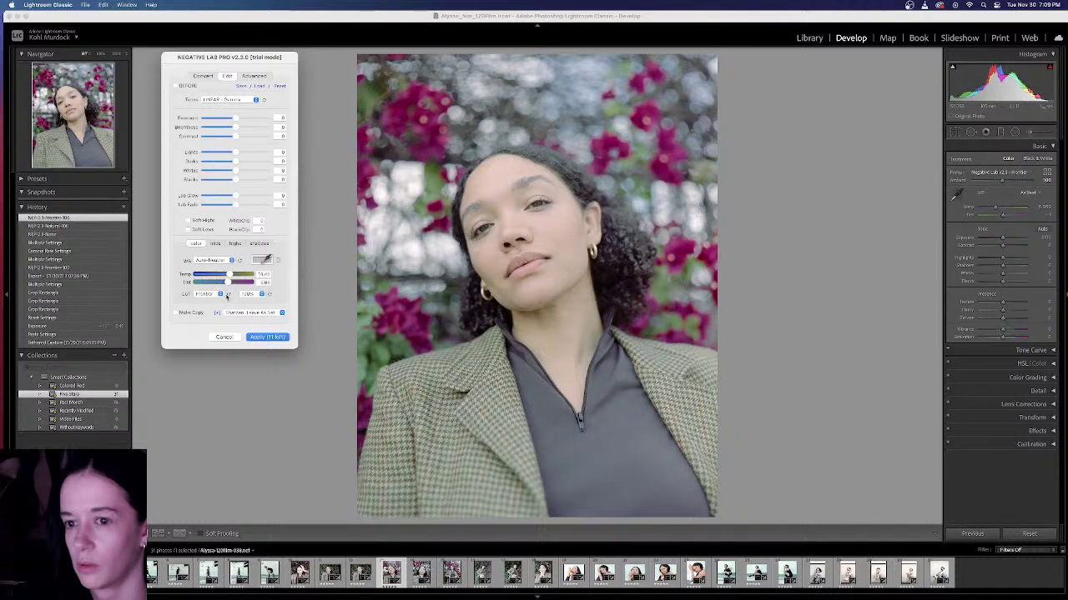
key("Down")
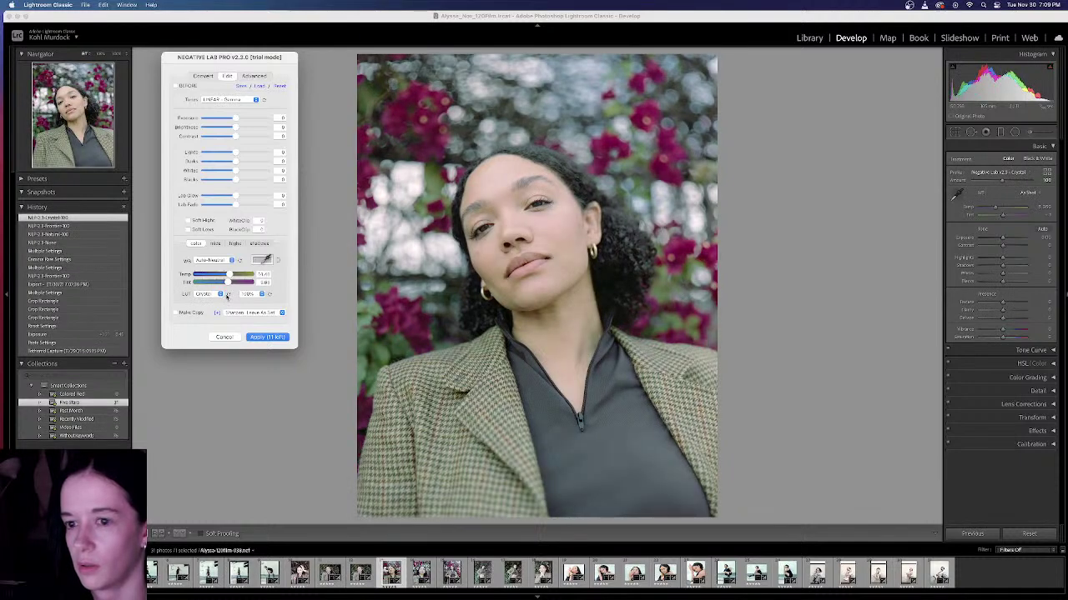
left_click(227, 296)
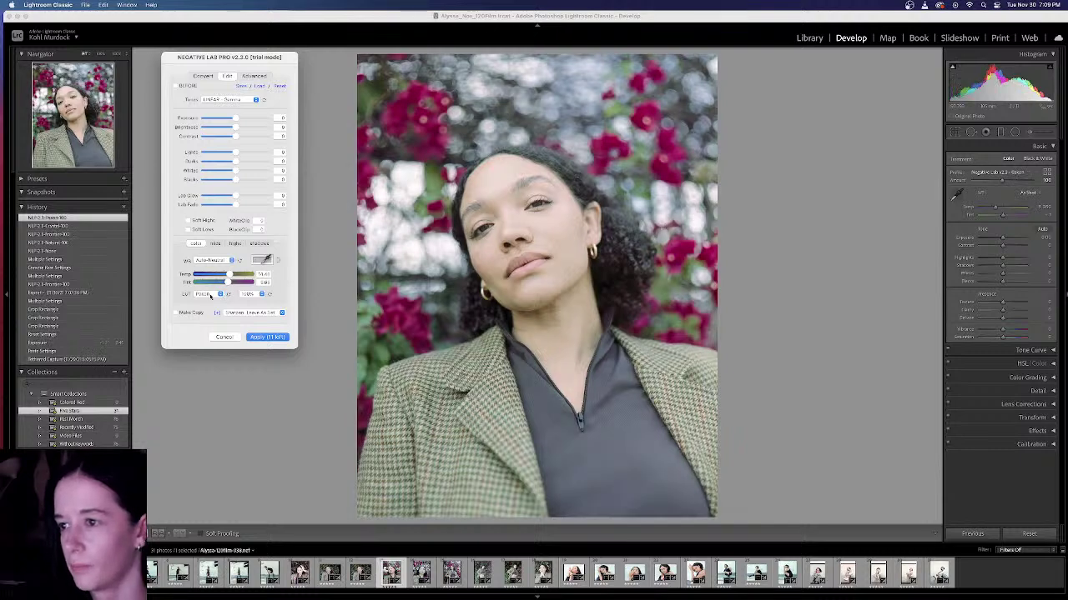
Step: Compare the Frontier and Pakon LUTs on the portrait, returning to Frontier
left_click(211, 295)
left_click(215, 280)
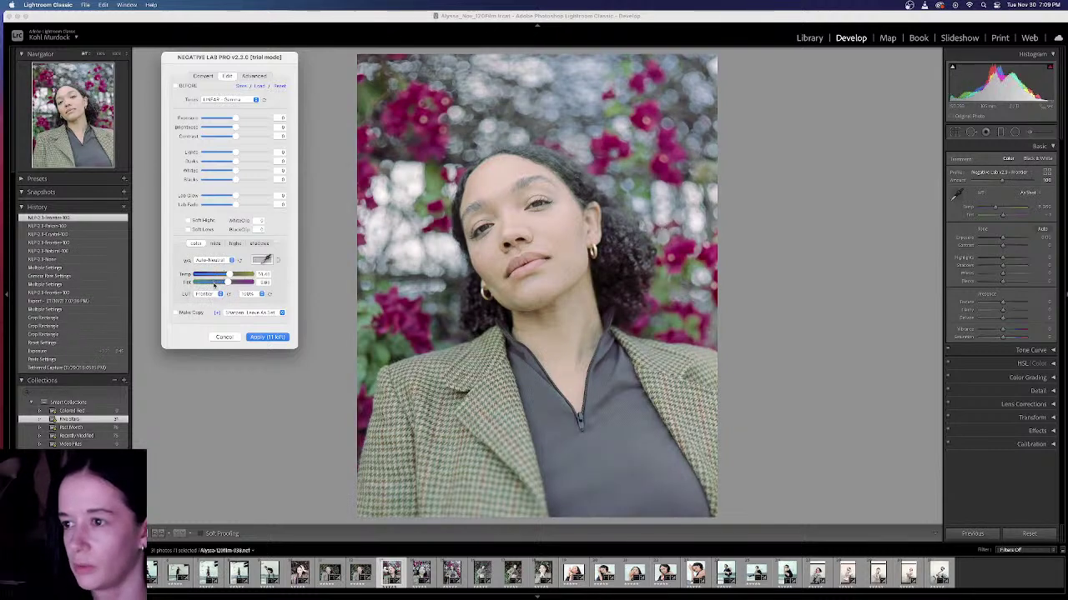
left_click(216, 296)
left_click(214, 312)
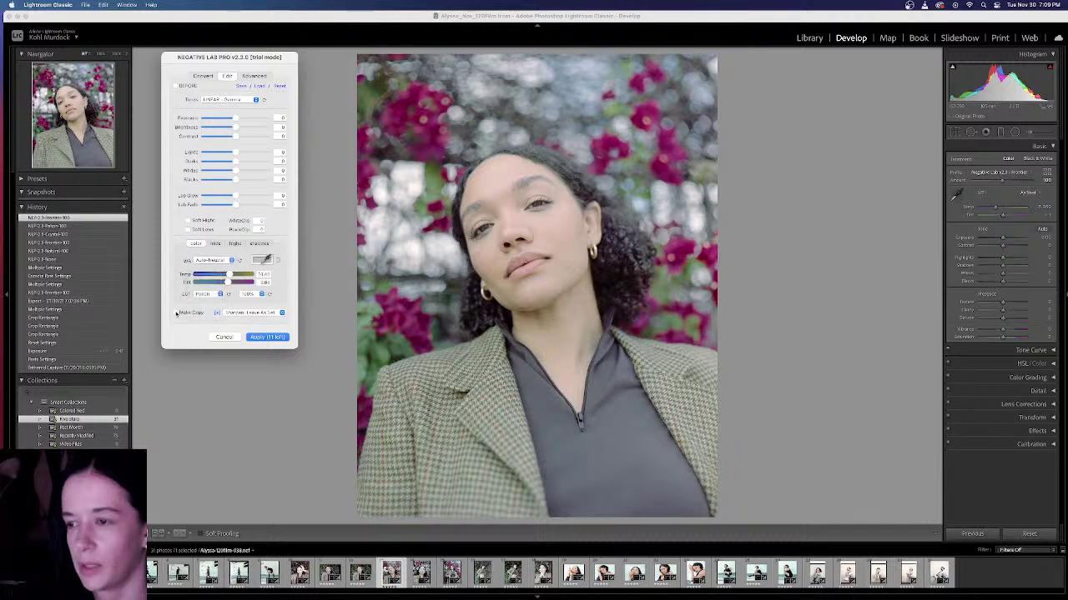
left_click(222, 294)
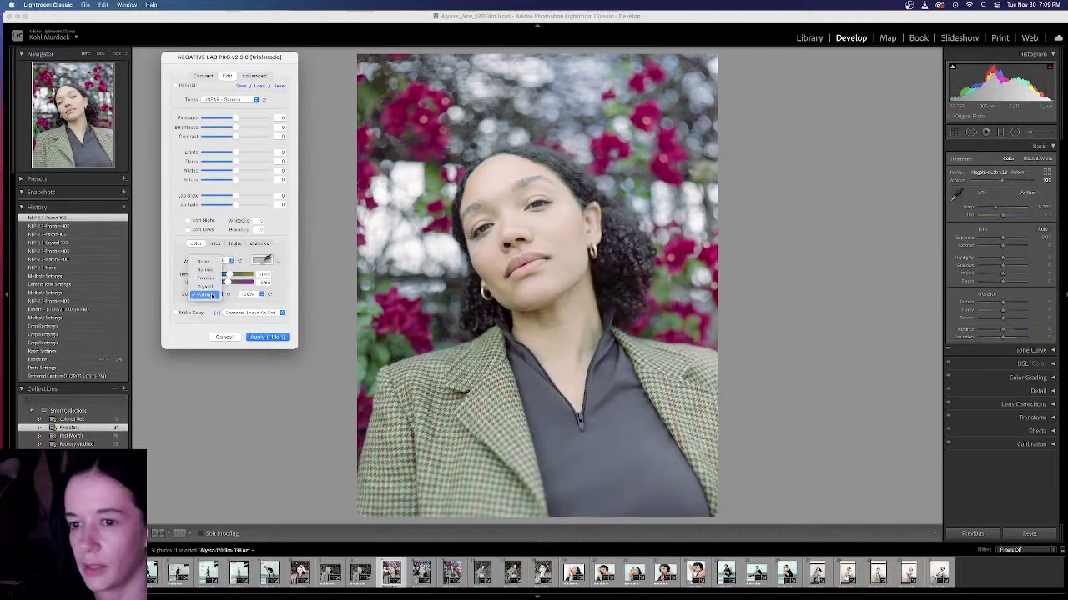
left_click(215, 278)
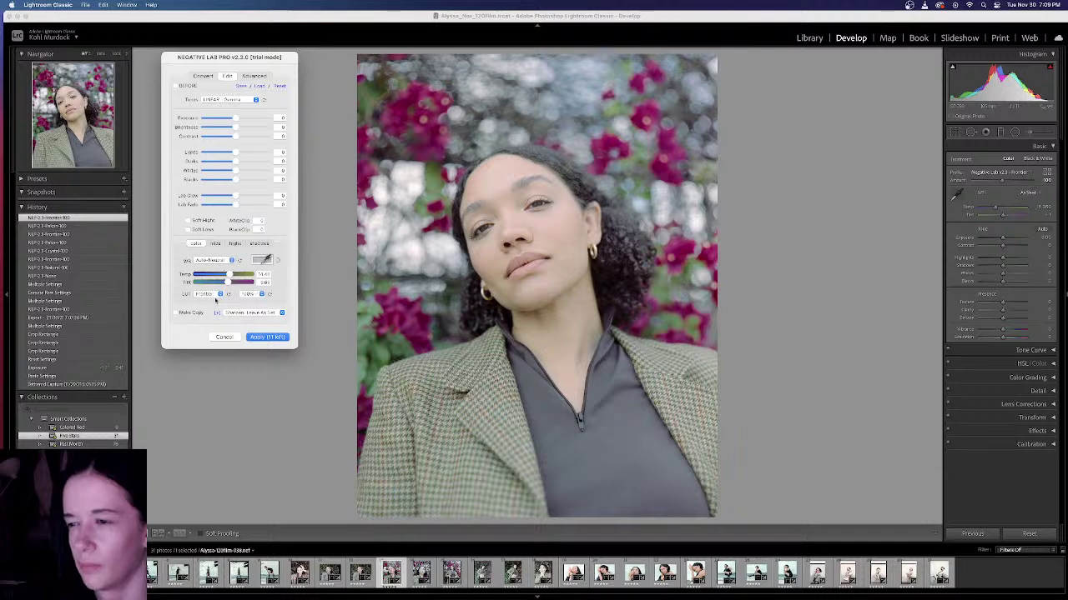
Step: Compare the Crystal, Natural and Pakon LUTs on the portrait, then return the LUT to Frontier
left_click(221, 293)
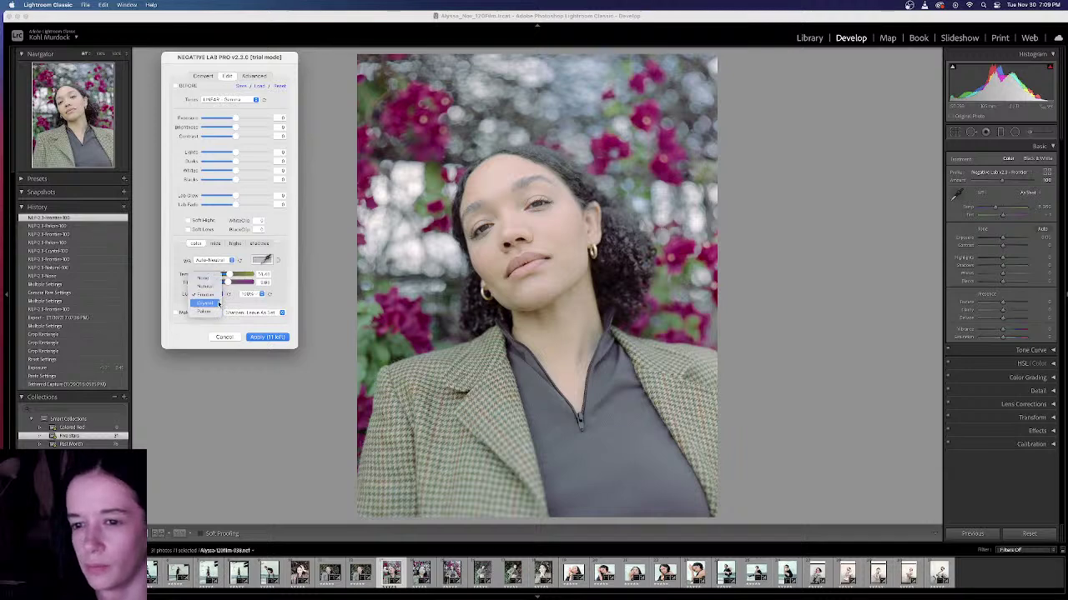
left_click(219, 279)
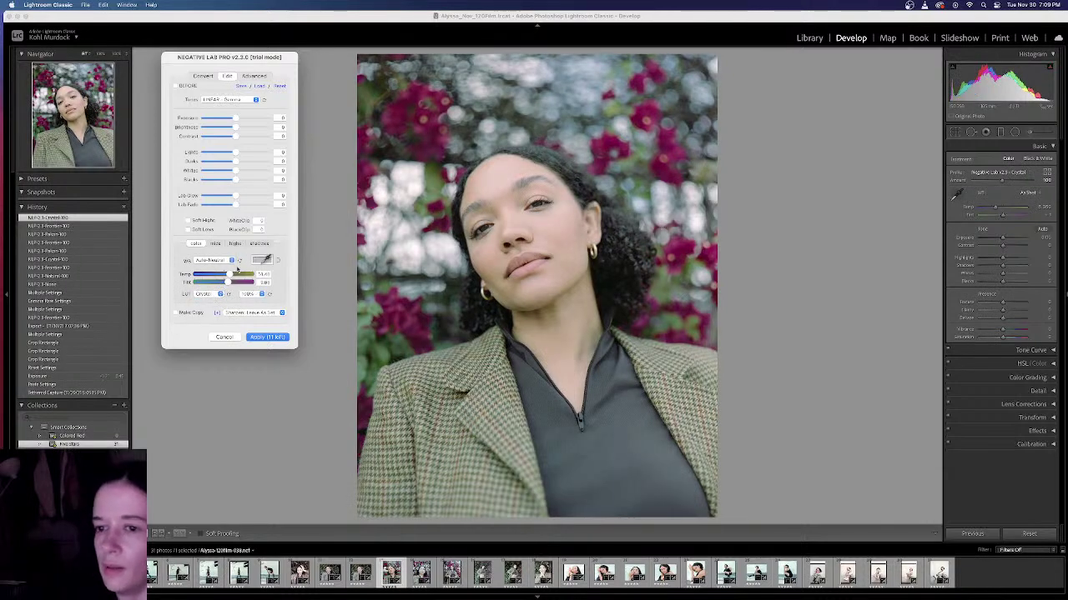
left_click(221, 293)
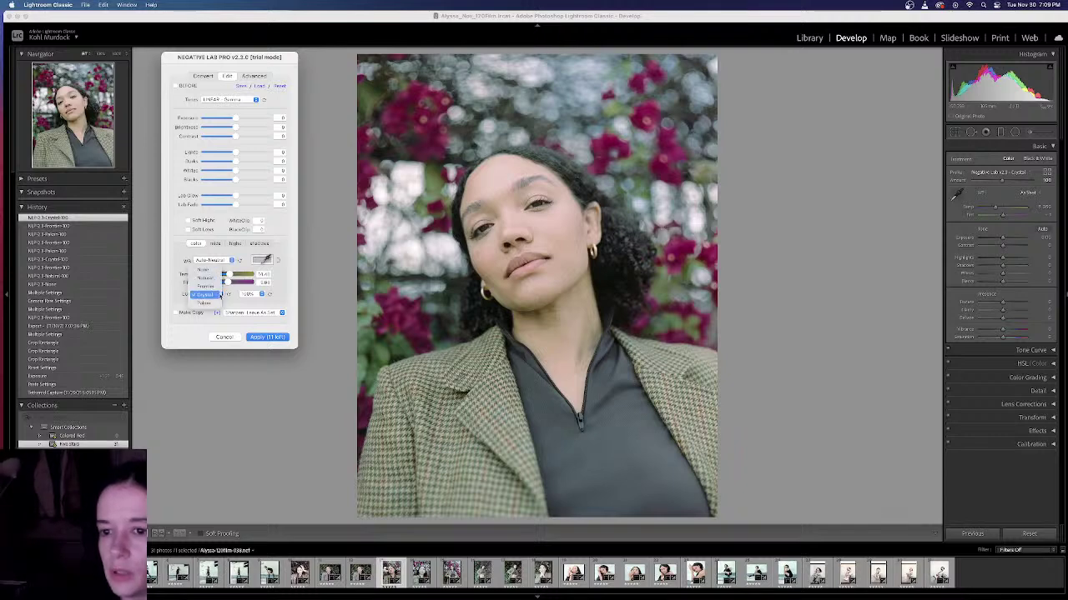
left_click(221, 297)
left_click(229, 296)
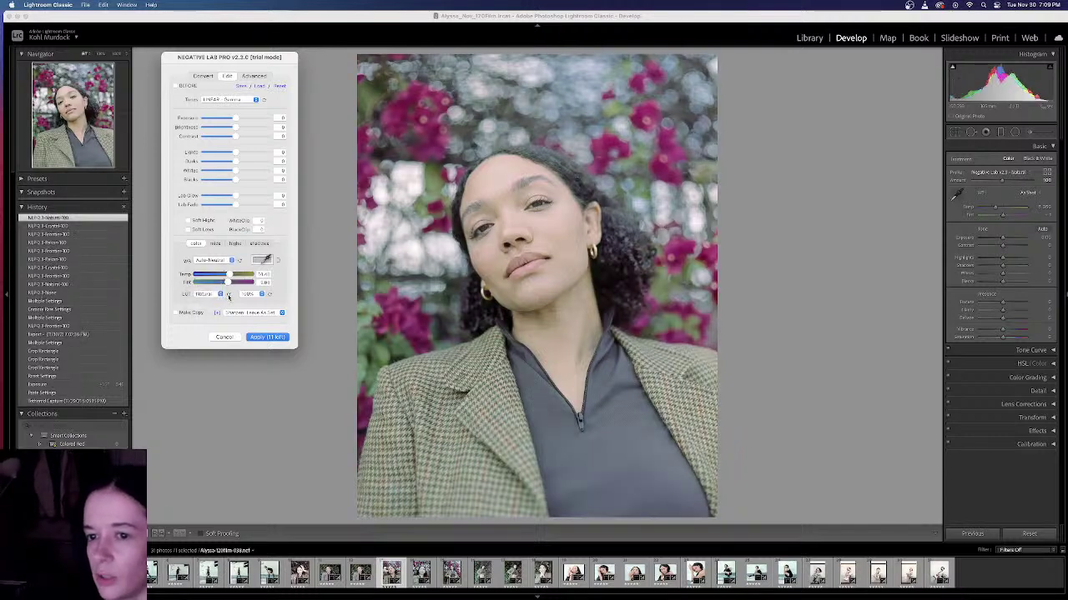
left_click(228, 296)
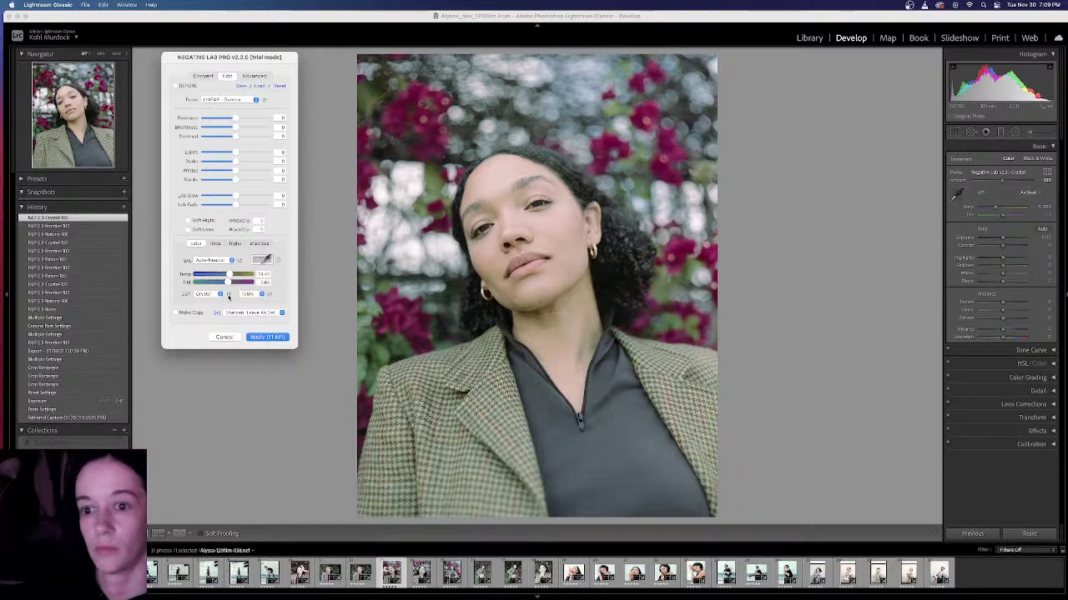
left_click(228, 296)
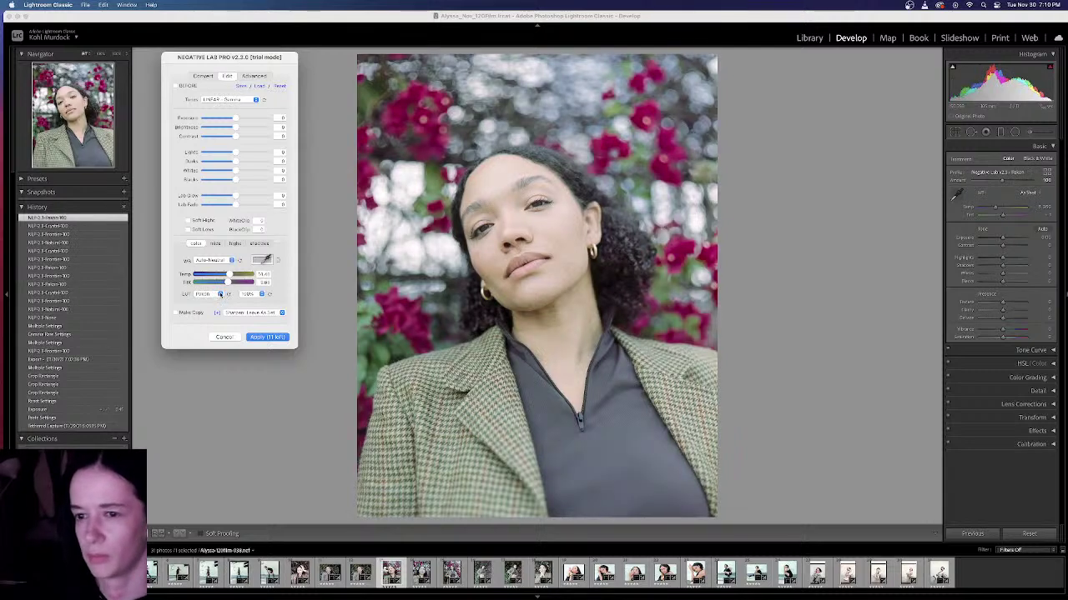
left_click(205, 294)
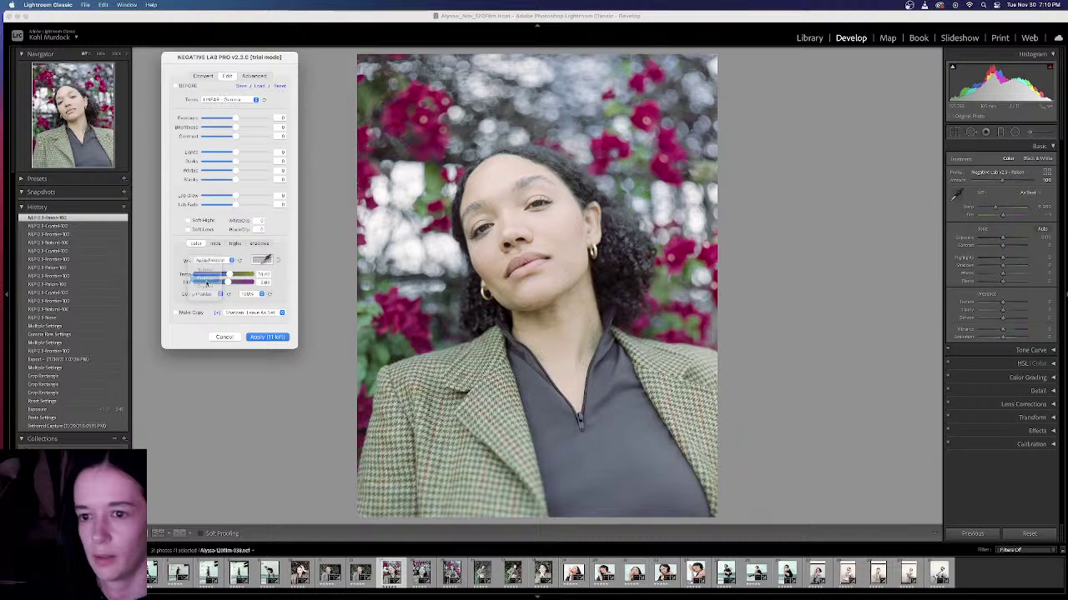
left_click(206, 285)
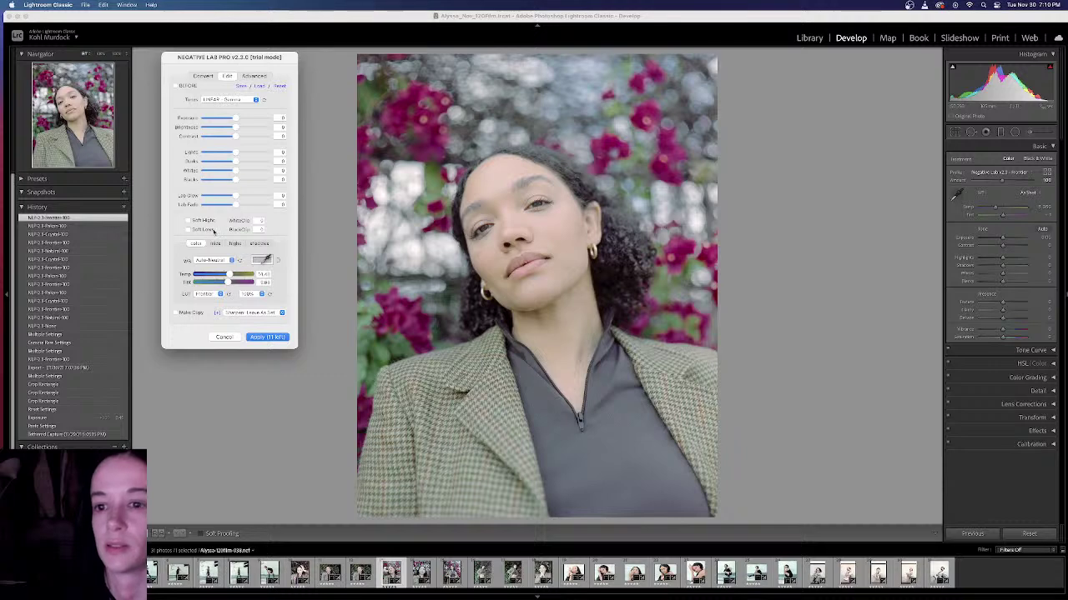
Step: Preview the Auto-Warm, Auto-Cool, Auto-AVG and Standard white balance presets, returning to Auto-Neutral
left_click(232, 260)
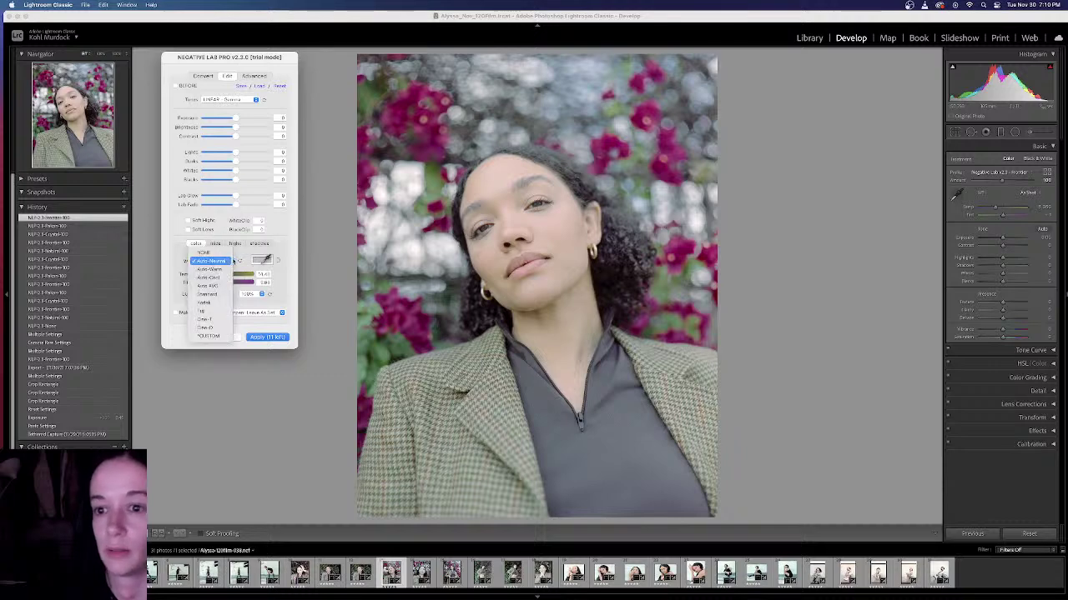
left_click(227, 270)
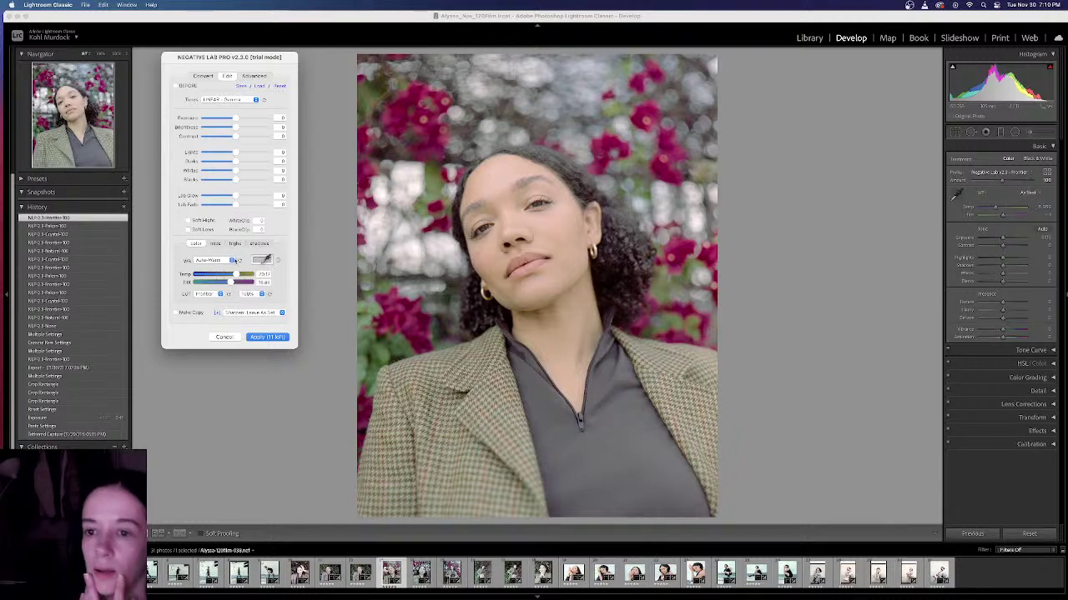
key("Down")
key("Down")
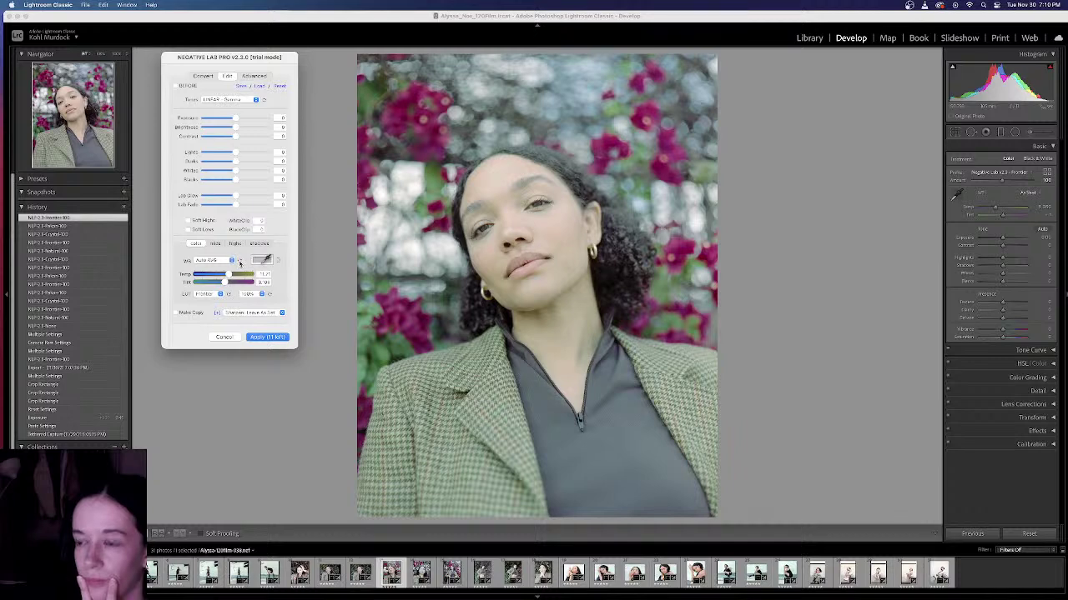
key("Down")
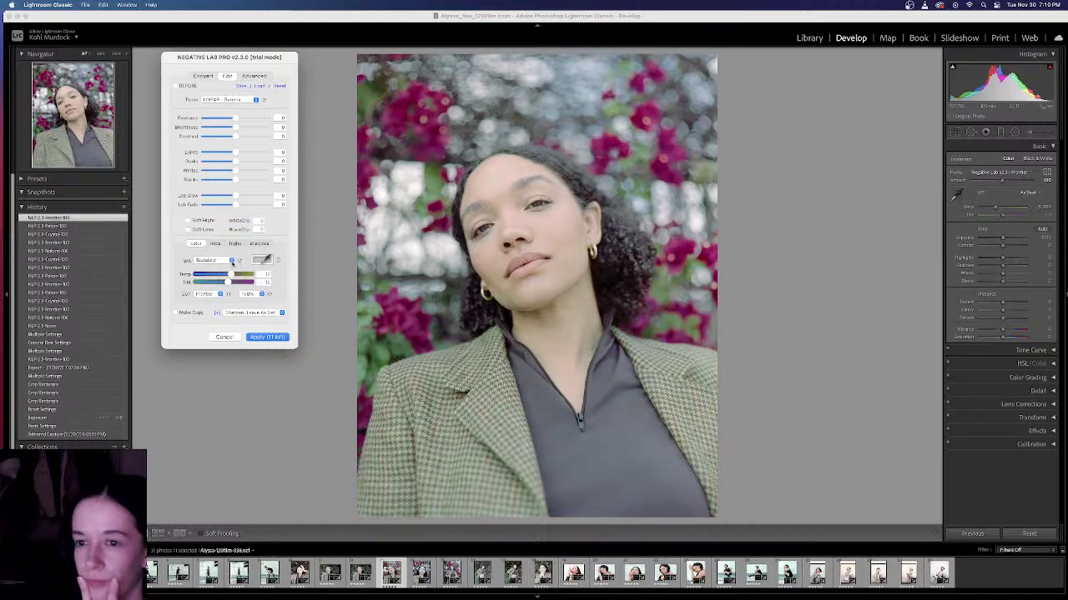
left_click(231, 260)
key("Up")
key("Up")
key("Return")
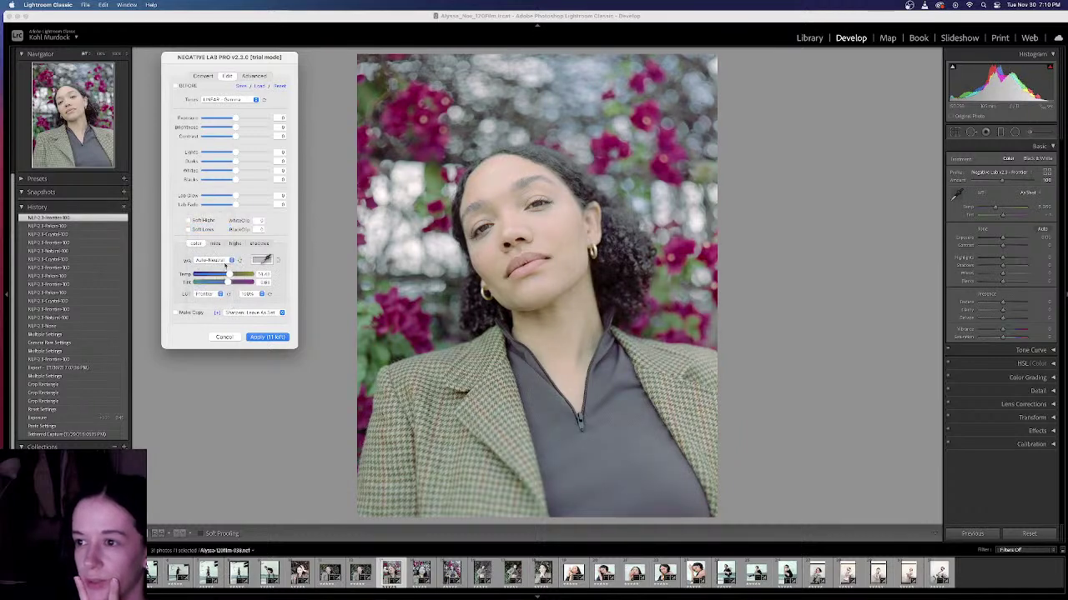
Step: Compare the Kodak and Fuji white balance presets on the portrait, returning to Auto-Neutral
left_click(224, 265)
left_click(223, 302)
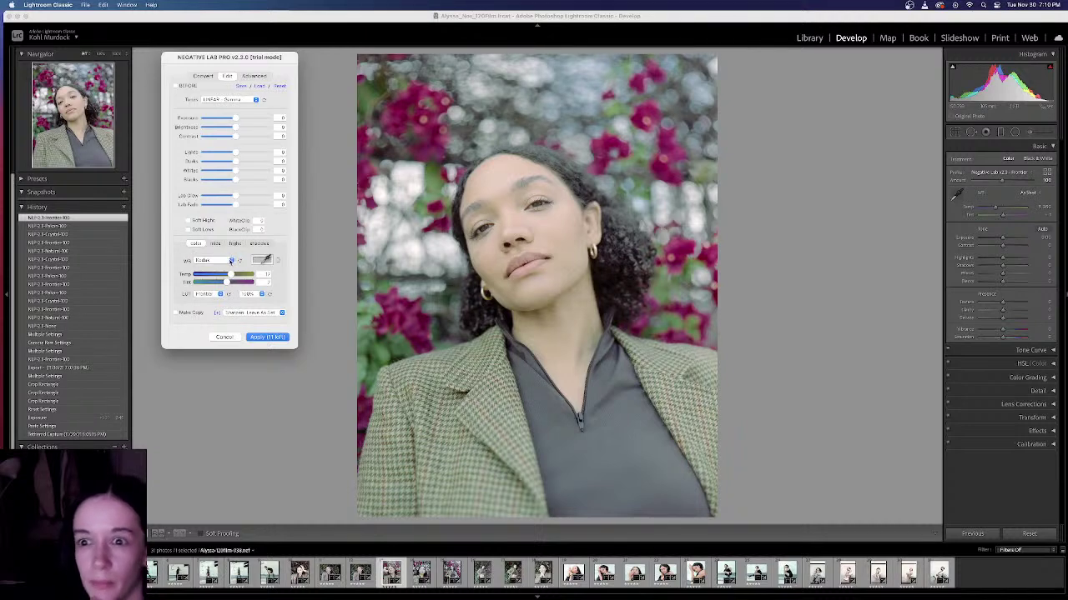
left_click(231, 261)
left_click(229, 260)
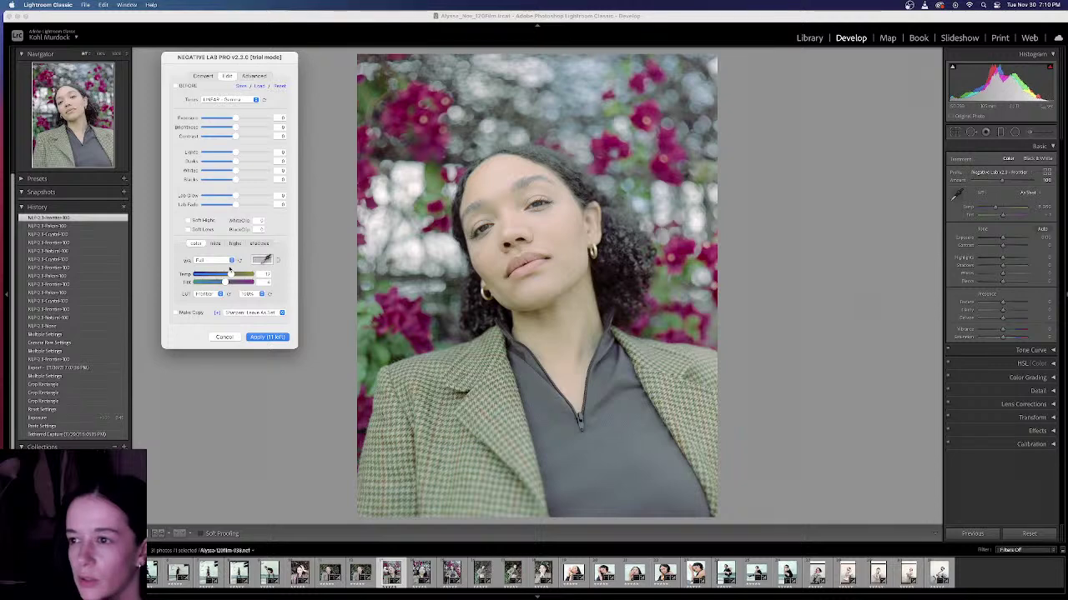
left_click(233, 261)
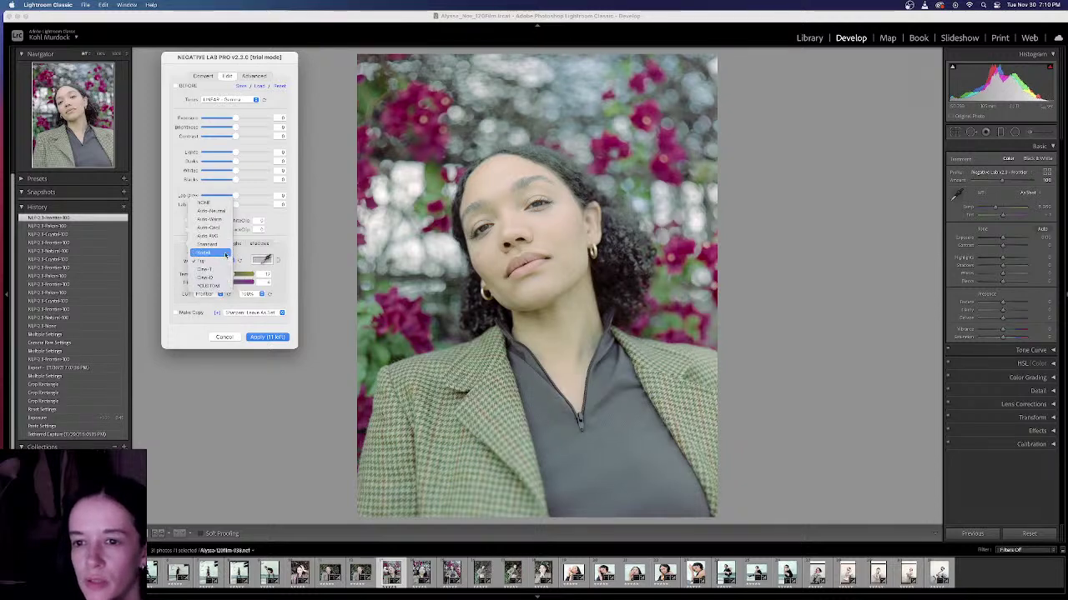
left_click(225, 256)
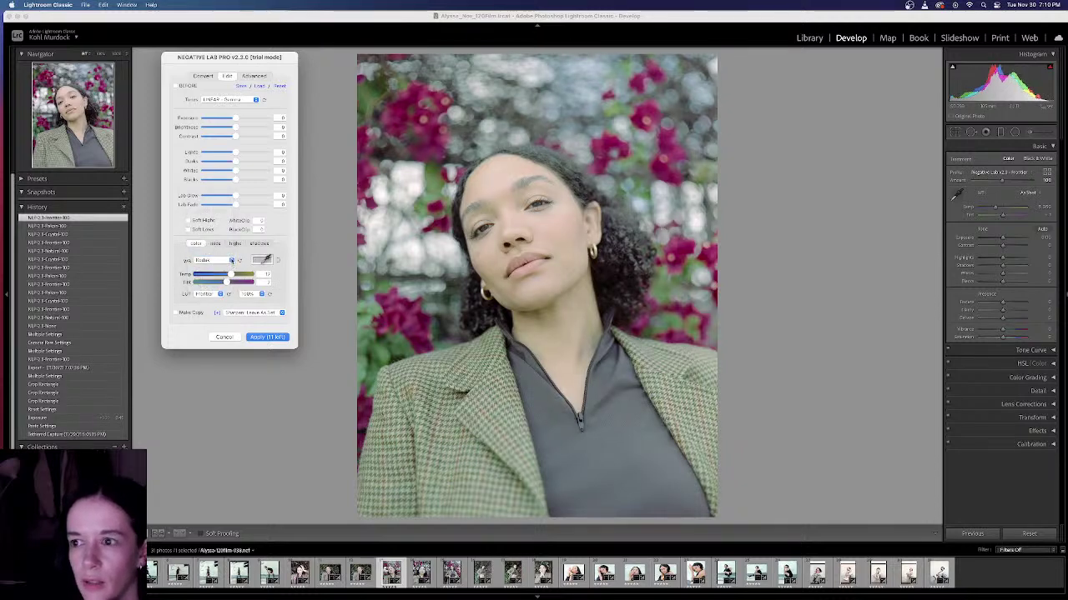
left_click(232, 261)
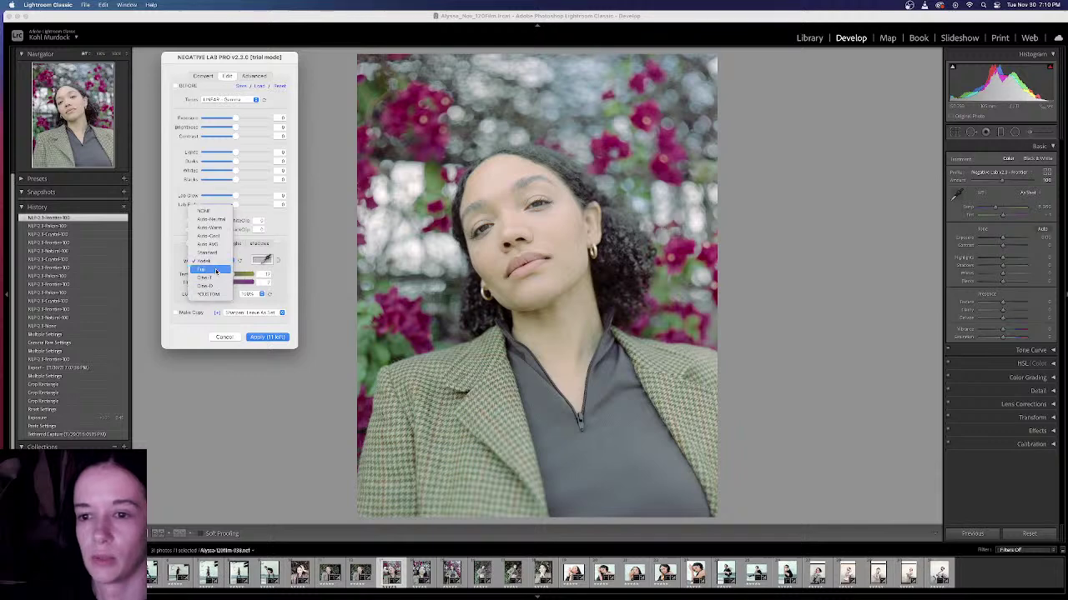
left_click(220, 220)
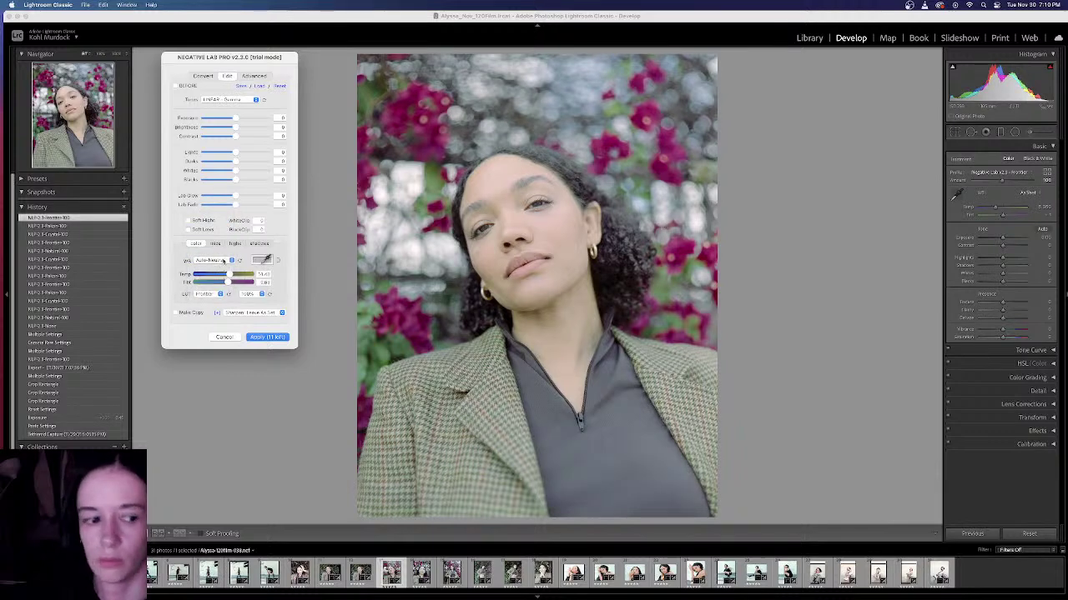
Step: Compare the Cine-T and Cine-D white balances with Auto-Neutral, and set the white balance to Cine-D
left_click(223, 260)
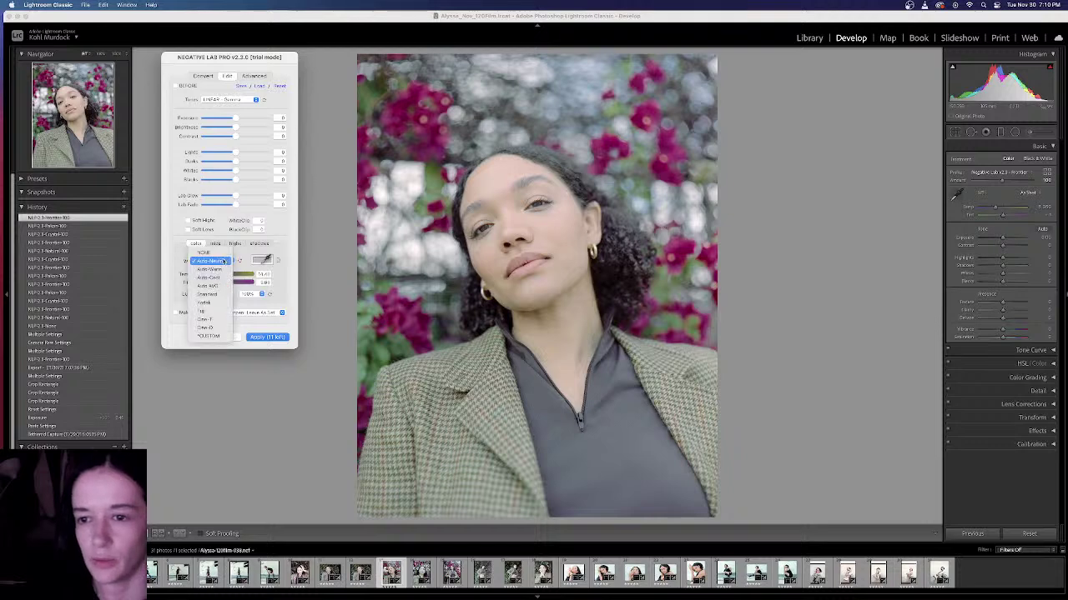
left_click(204, 320)
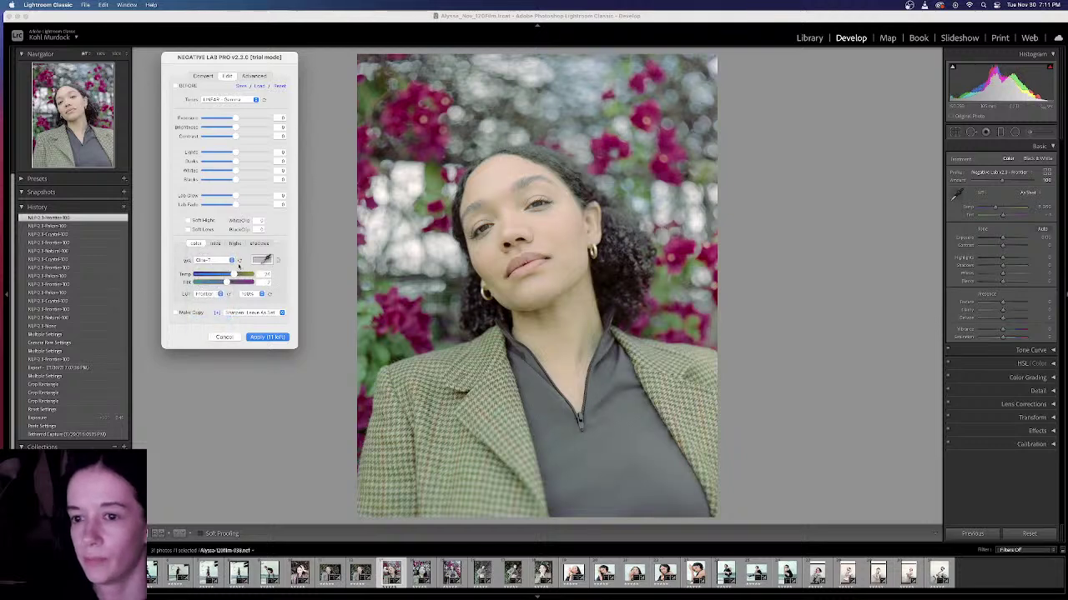
left_click(240, 263)
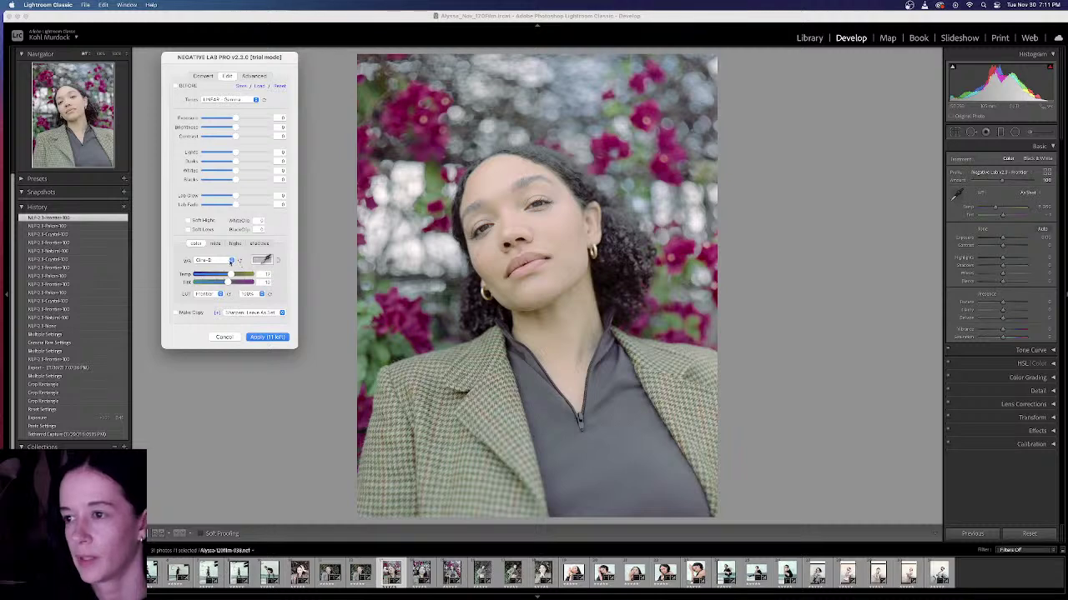
left_click(230, 261)
left_click(223, 198)
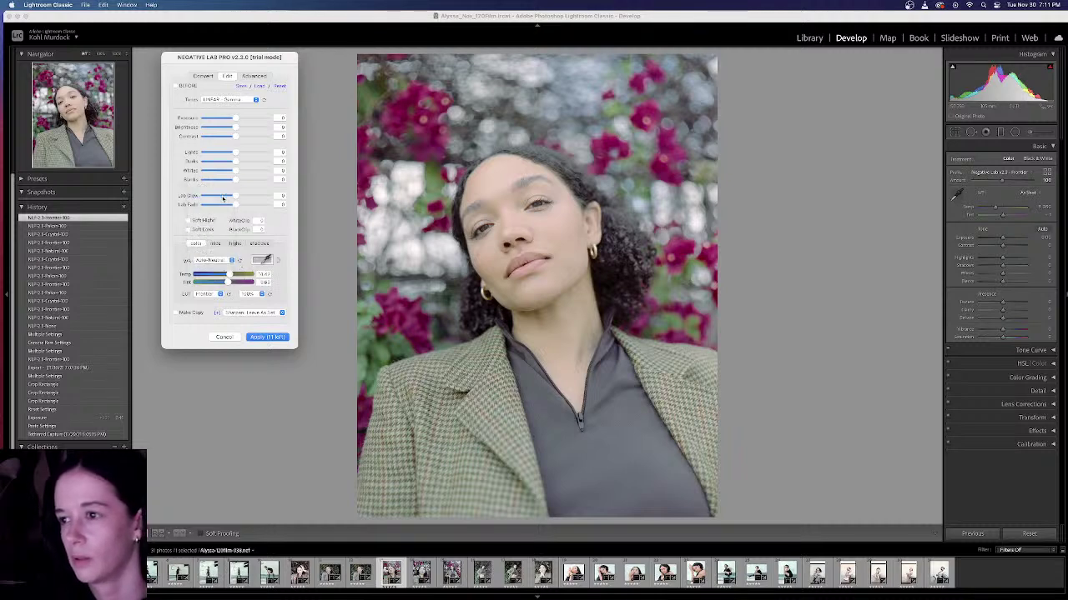
left_click(219, 260)
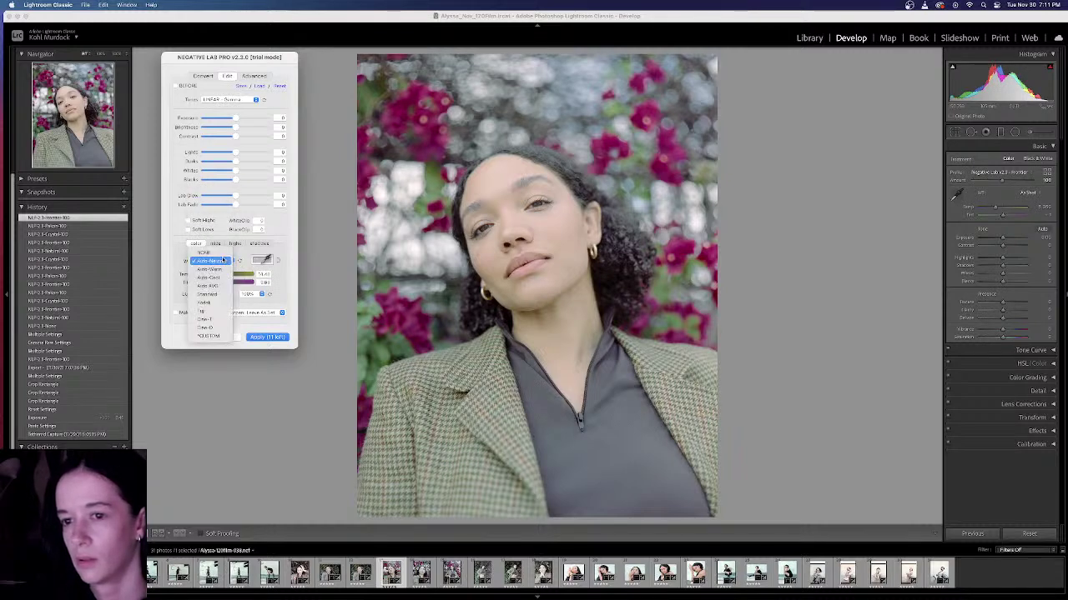
left_click(209, 328)
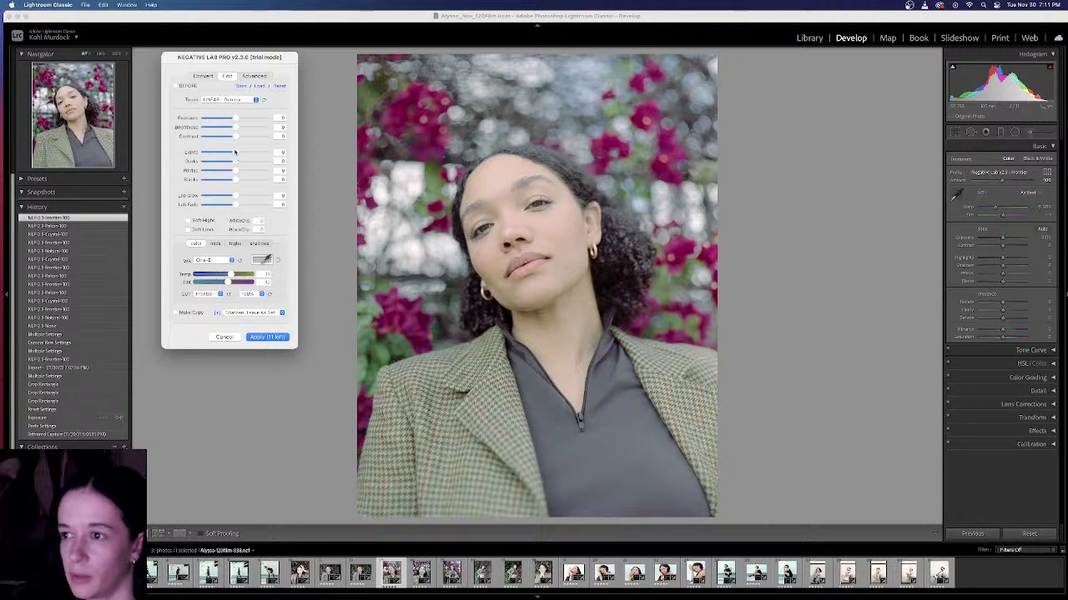
Step: Lower Lights and Blacks slightly, raise Darks a little and set Whites to 10 for the portrait
left_click_drag(236, 151, 200, 173)
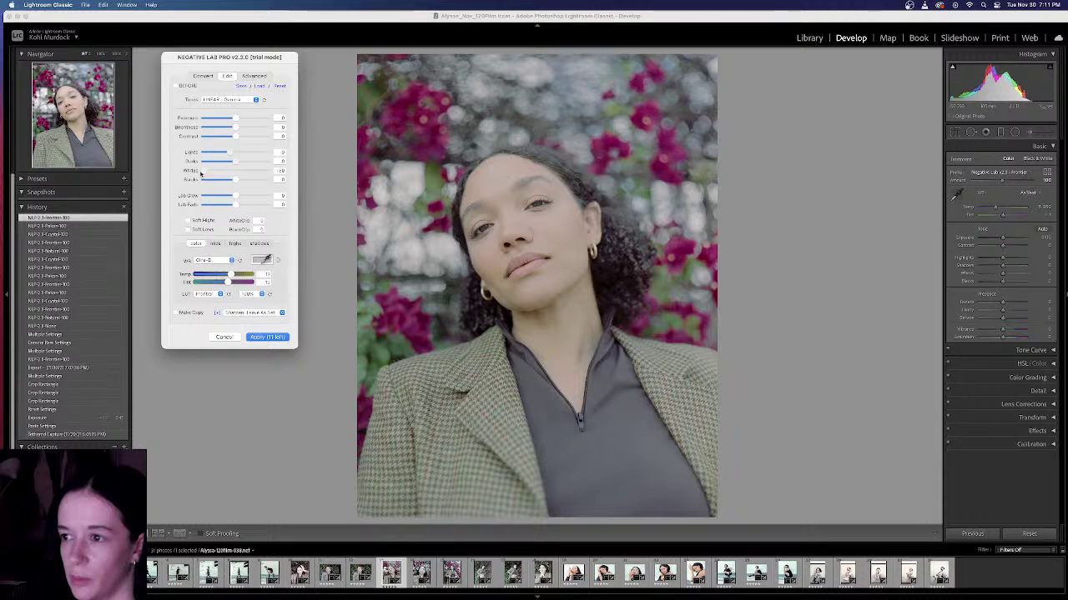
double_click(183, 173)
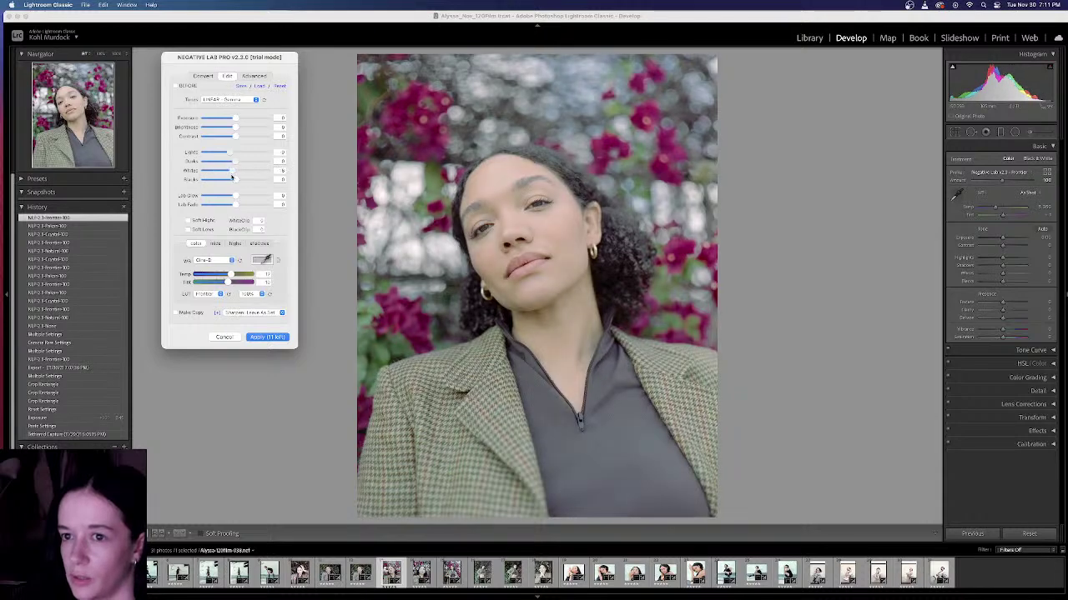
mouse_move(242, 176)
left_mouse_down()
mouse_move(227, 181)
mouse_move(238, 163)
left_mouse_up()
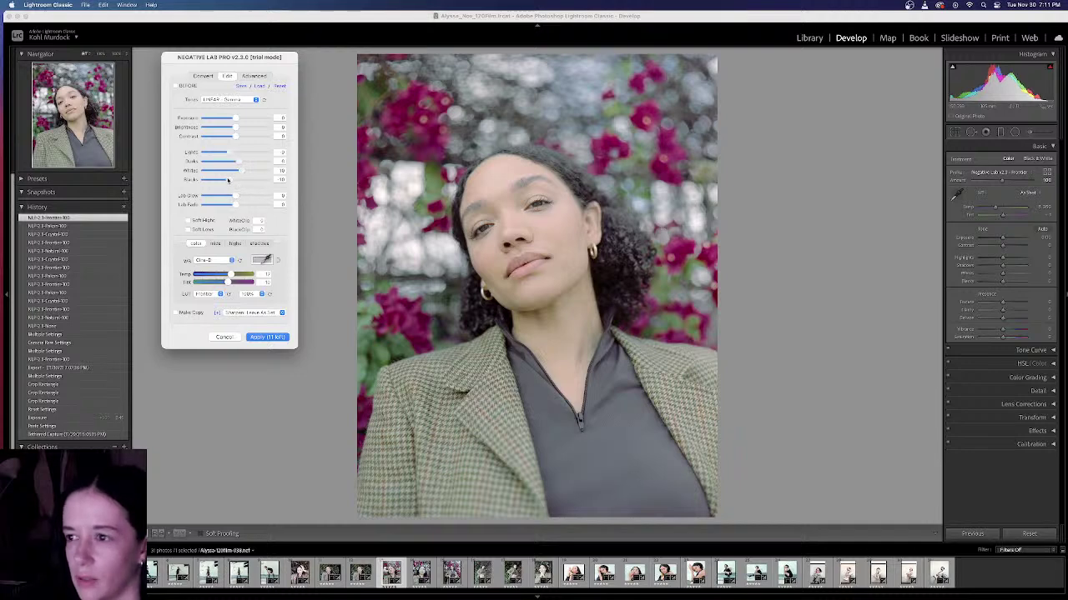
left_click_drag(226, 179, 231, 180)
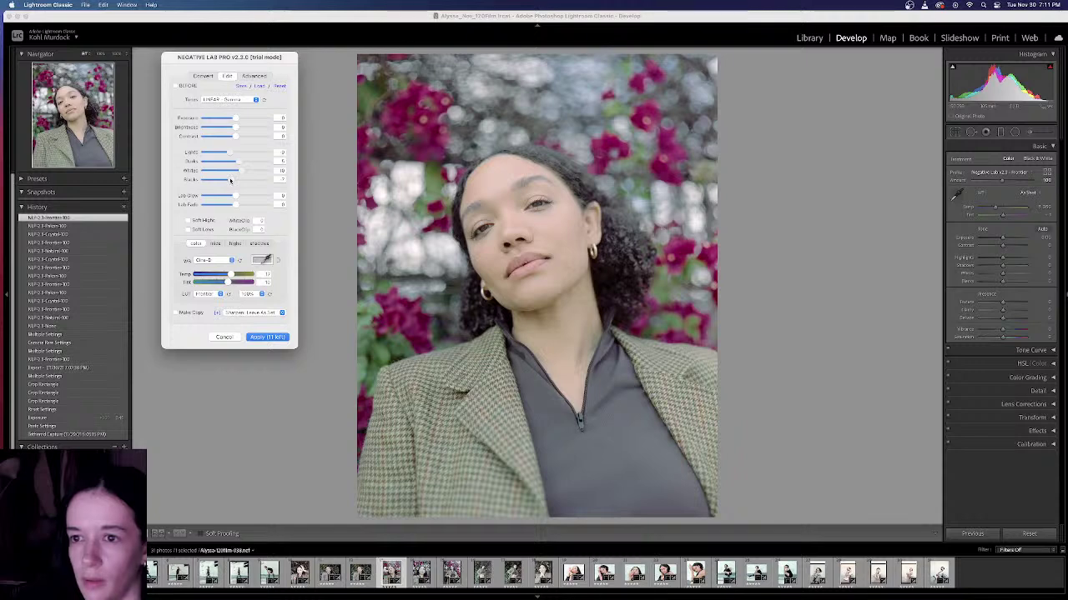
Step: Reduce the portrait's Brightness slightly and raise Whites to 24
left_click_drag(234, 127, 229, 127)
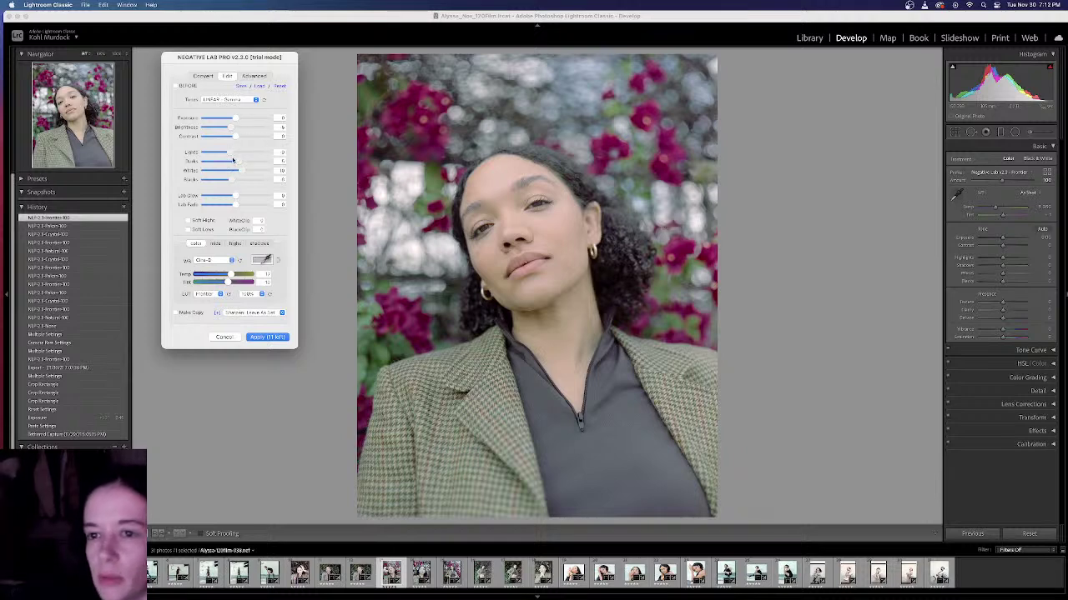
left_click_drag(243, 171, 249, 171)
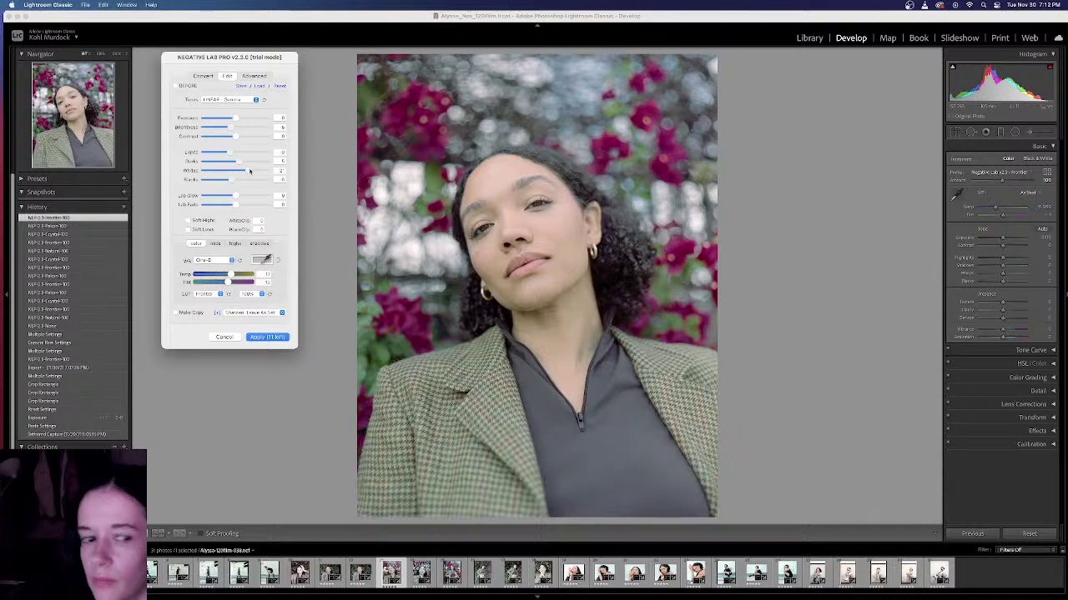
left_click_drag(248, 171, 253, 171)
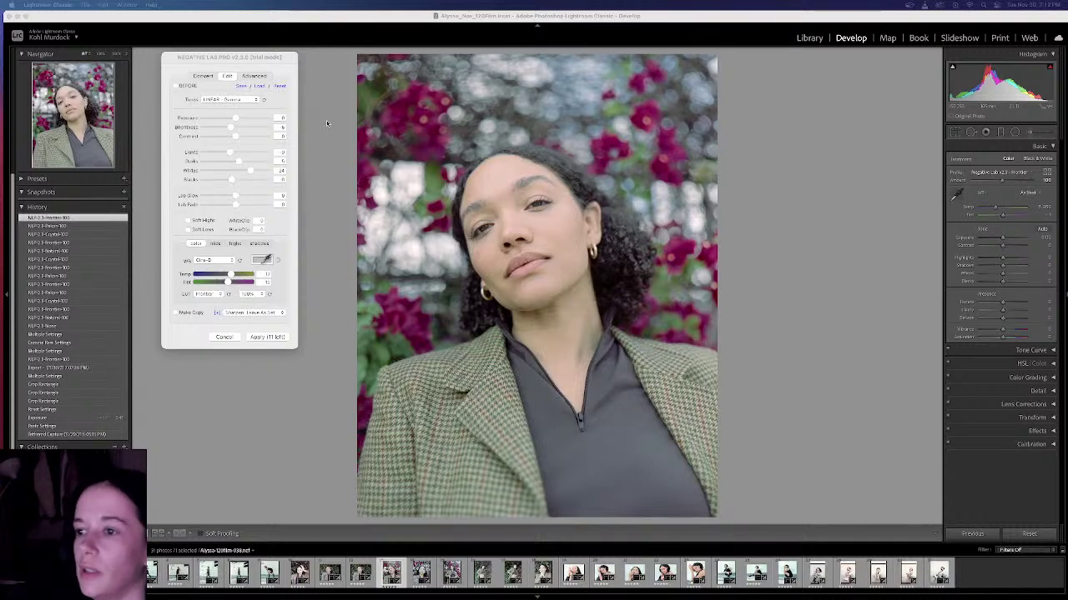
Step: Toggle the Before view on and off to compare the portrait with its unedited conversion
left_click(186, 71)
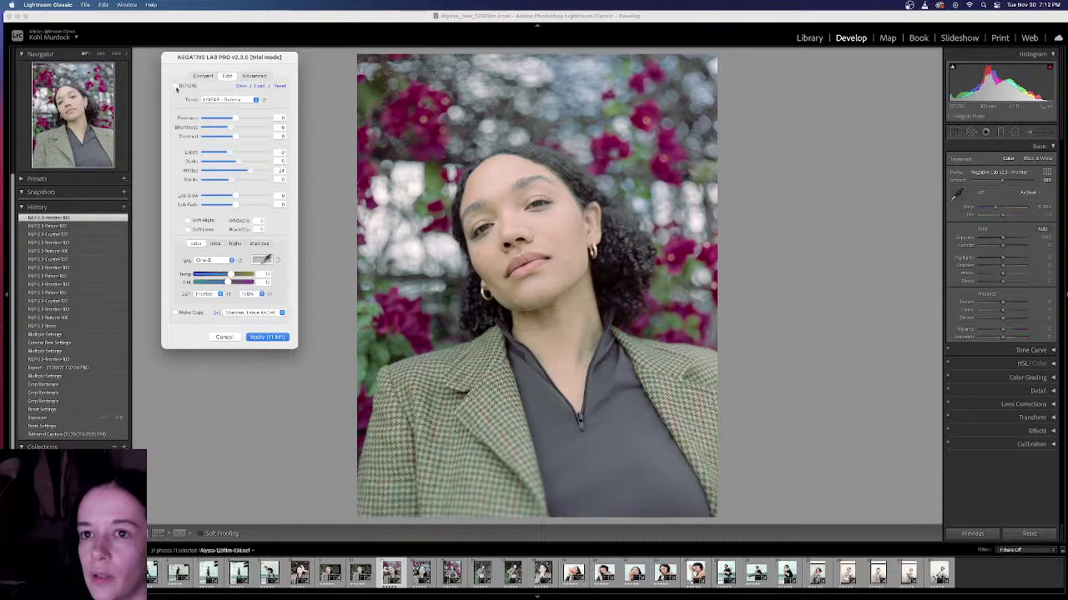
left_click(177, 87)
left_click(177, 86)
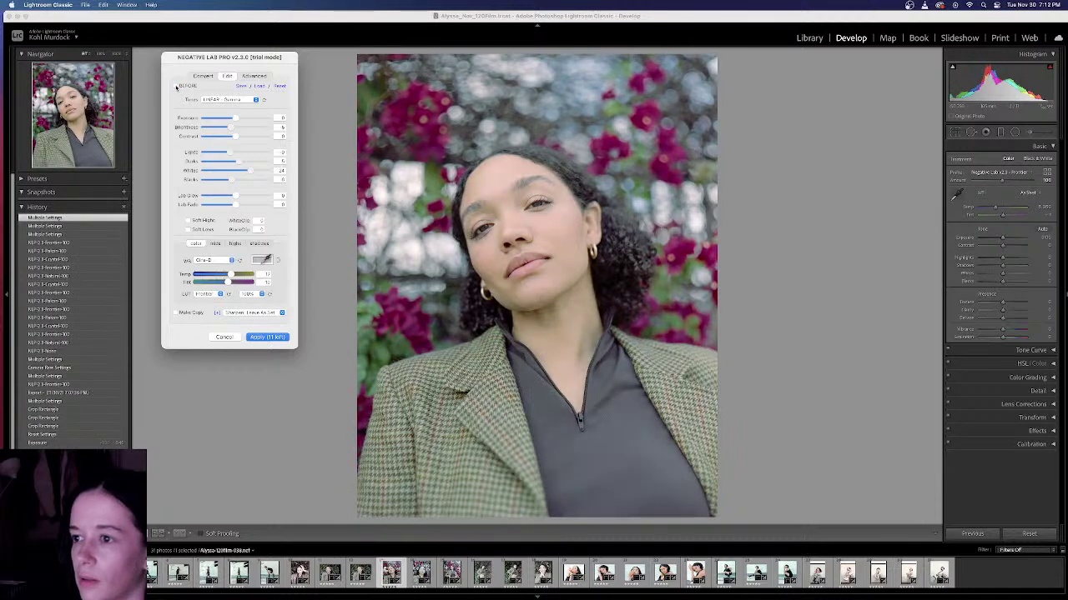
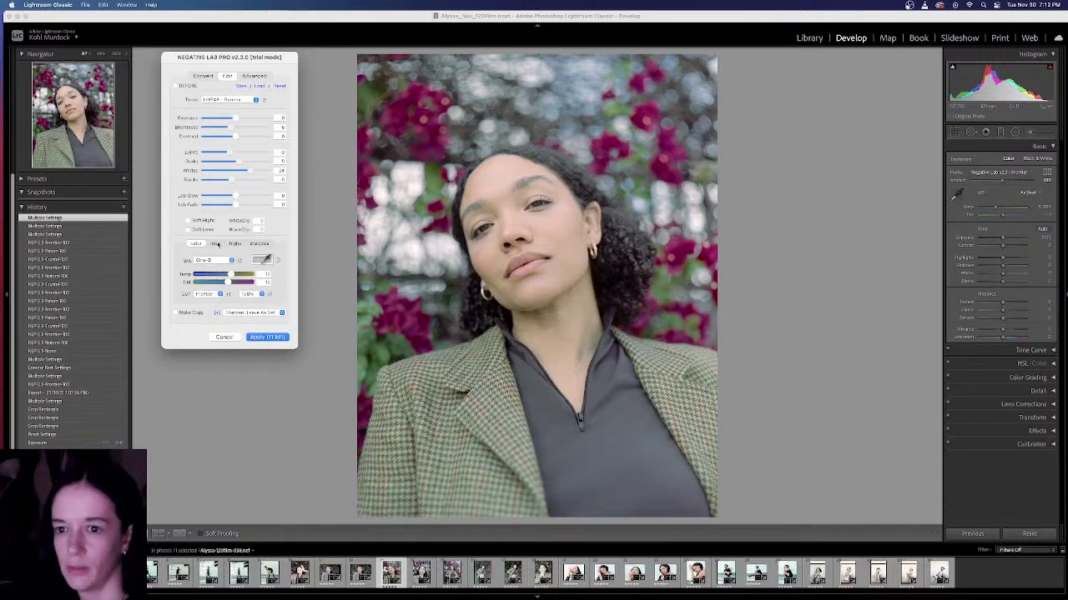
Step: Shift the portrait's midtone color balance slightly toward red, magenta and yellow
left_click(216, 244)
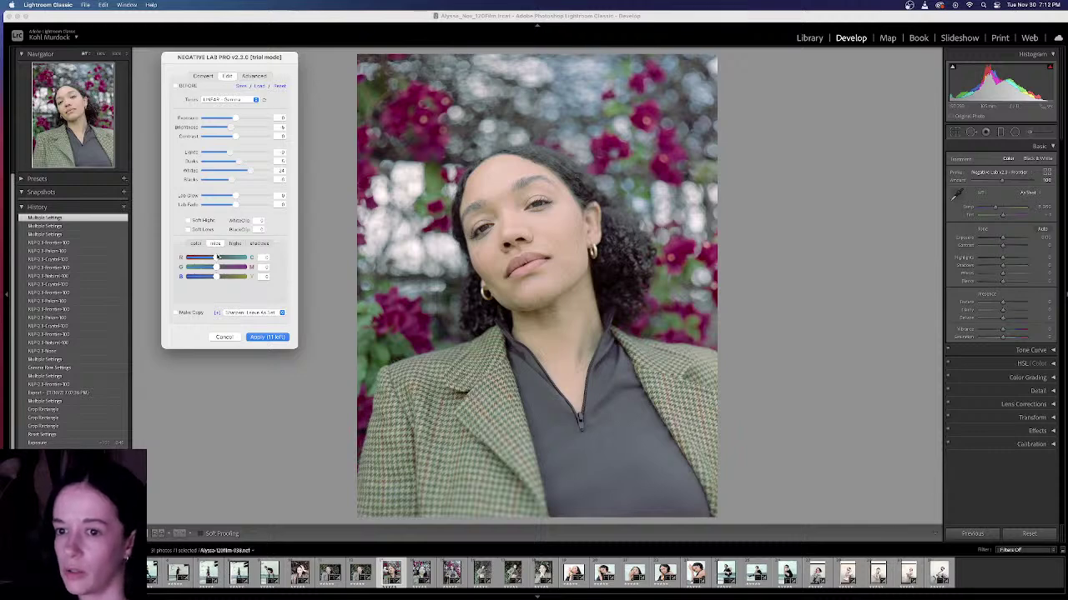
left_click_drag(218, 259, 215, 259)
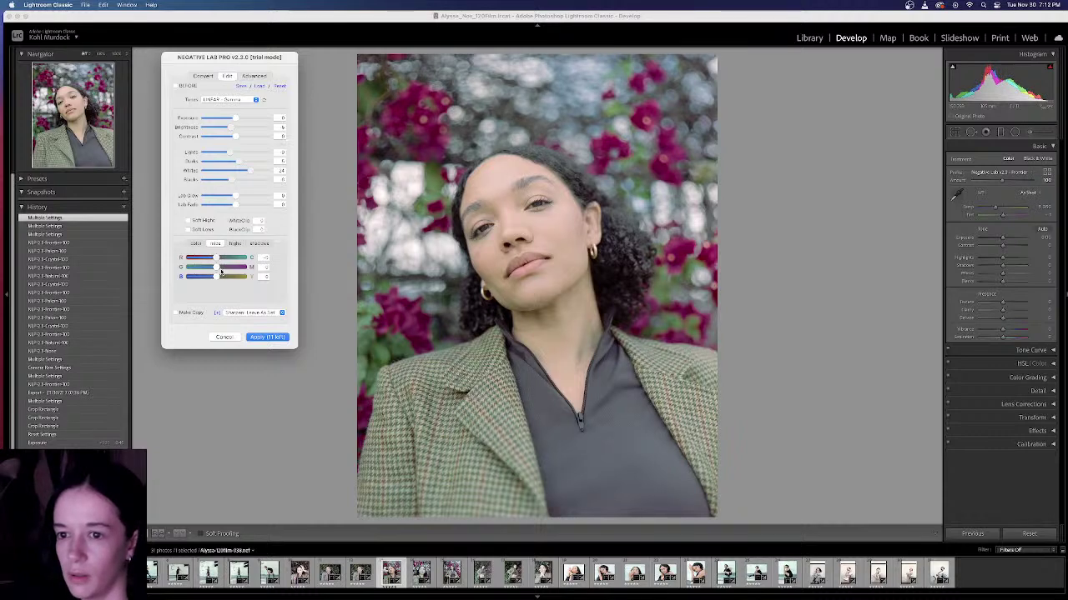
left_click_drag(219, 267, 218, 269)
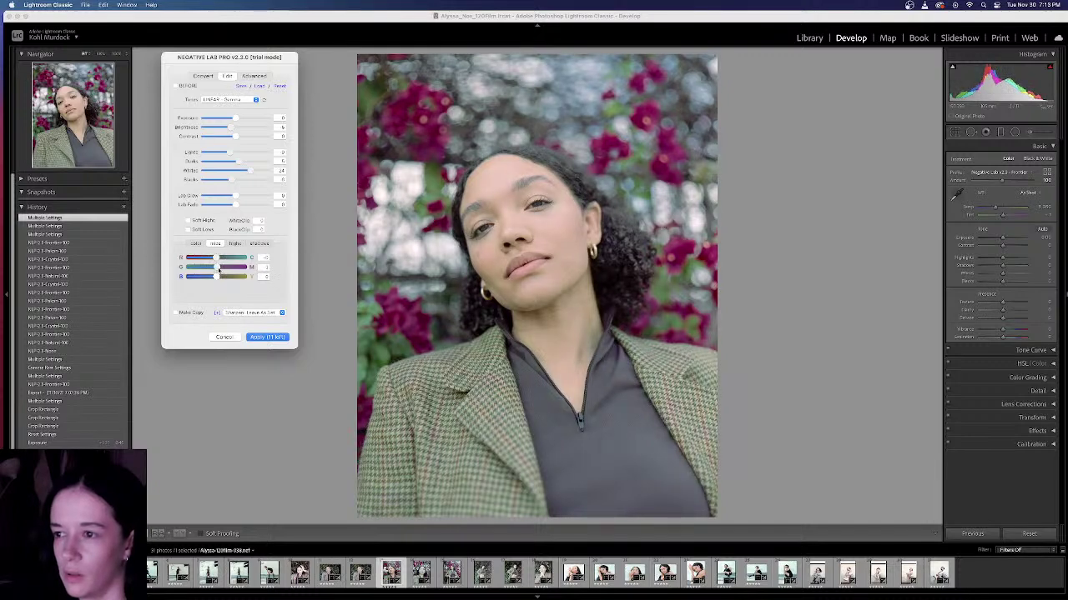
left_click_drag(217, 279, 218, 280)
Step: Shift the portrait's shadow color balance slightly toward red and magenta
left_click(235, 245)
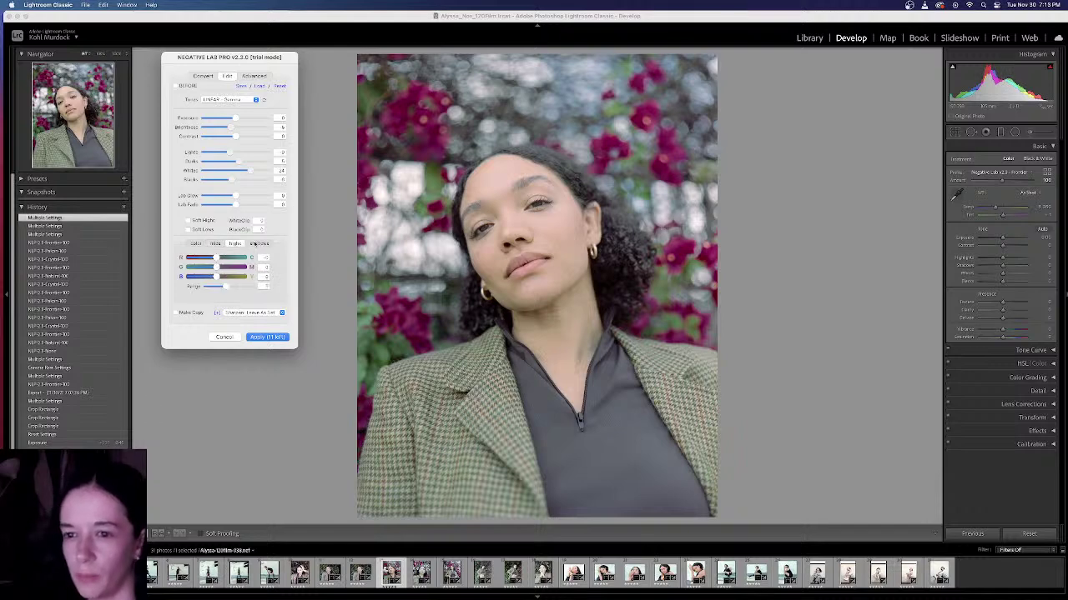
left_click(258, 244)
left_click_drag(216, 259, 216, 268)
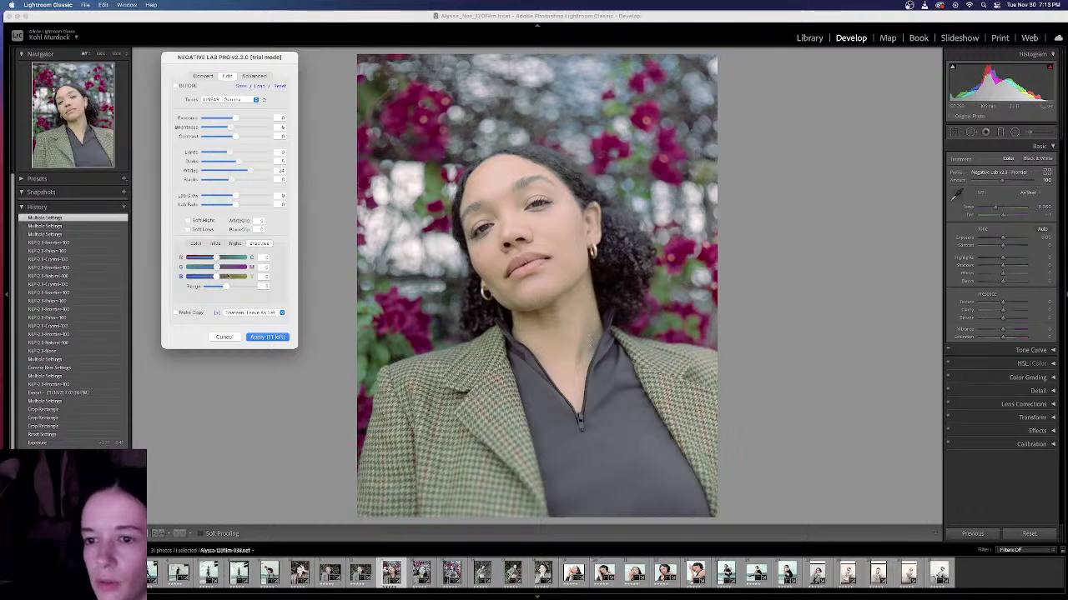
left_click_drag(216, 258, 217, 261)
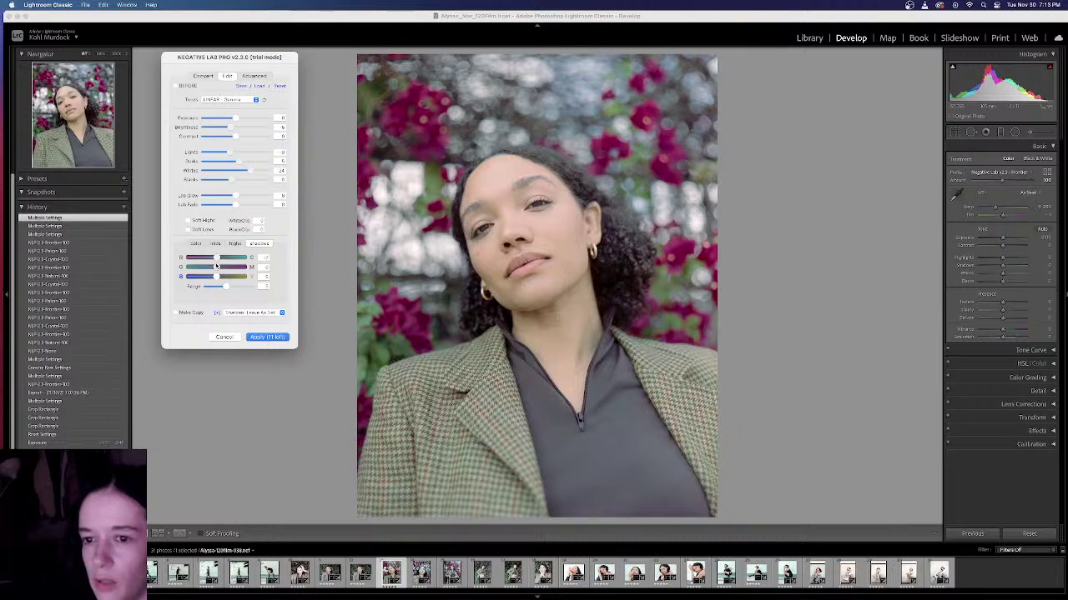
left_click_drag(215, 266, 219, 266)
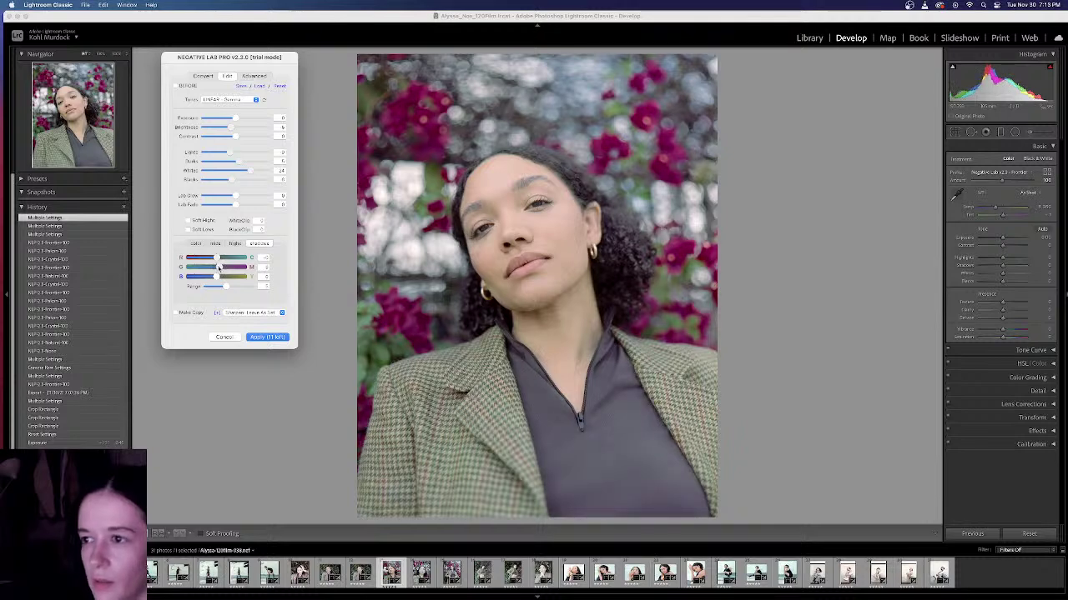
Step: Try a stronger magenta Tint on the portrait, and set the white balance back to Cine-D
left_click(195, 243)
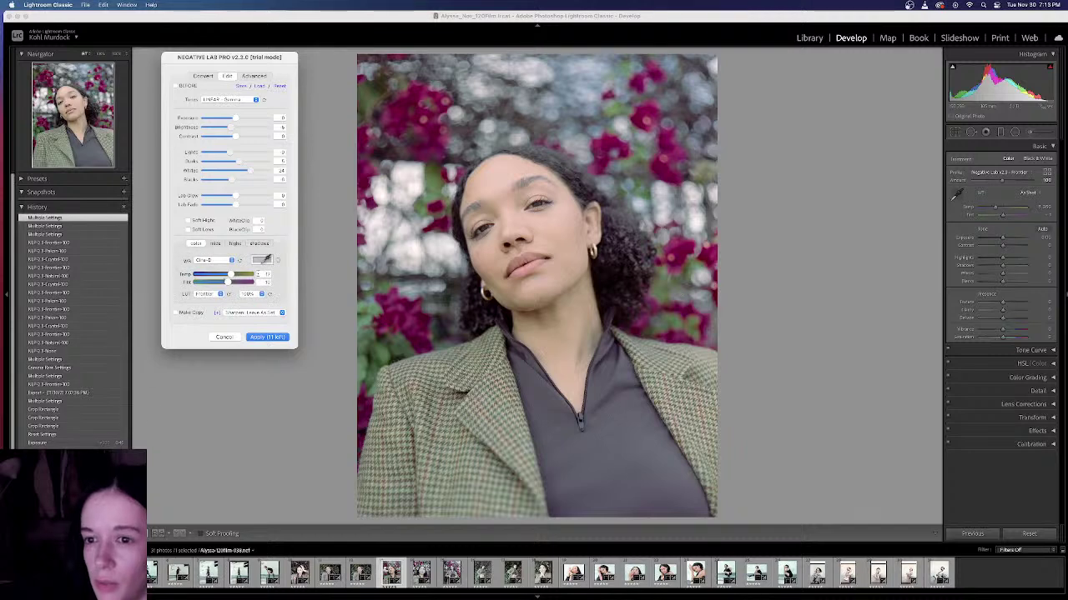
left_click_drag(229, 283, 231, 284)
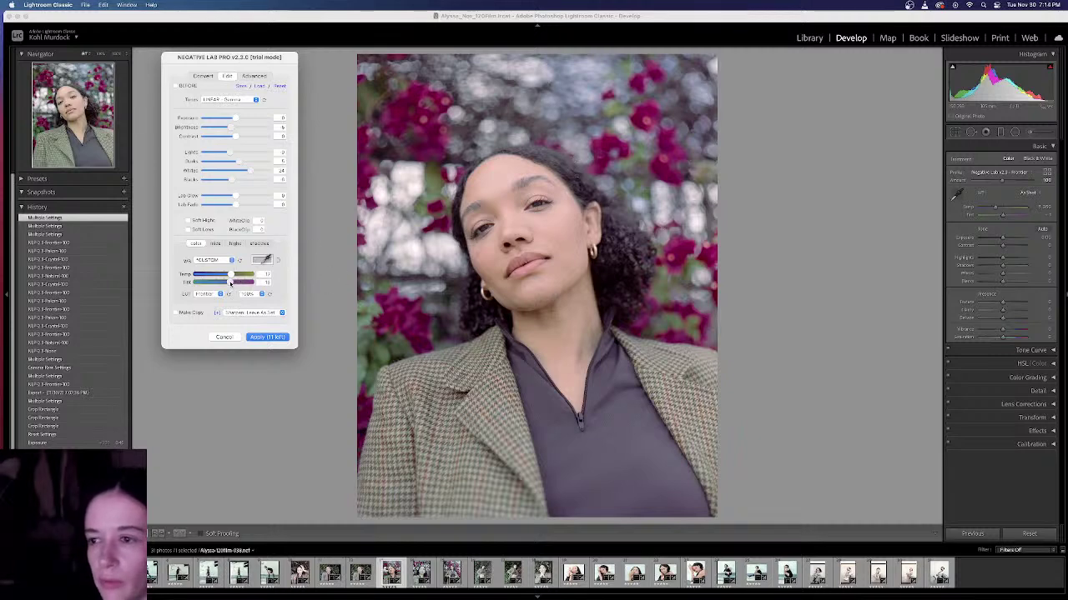
left_click_drag(230, 283, 237, 282)
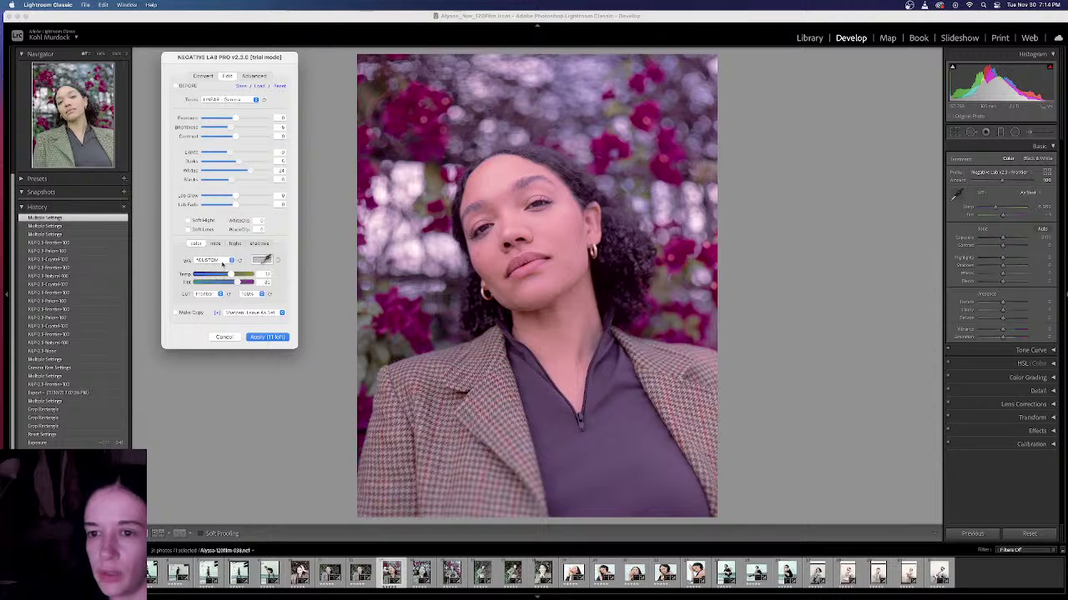
left_click(222, 261)
left_click(209, 252)
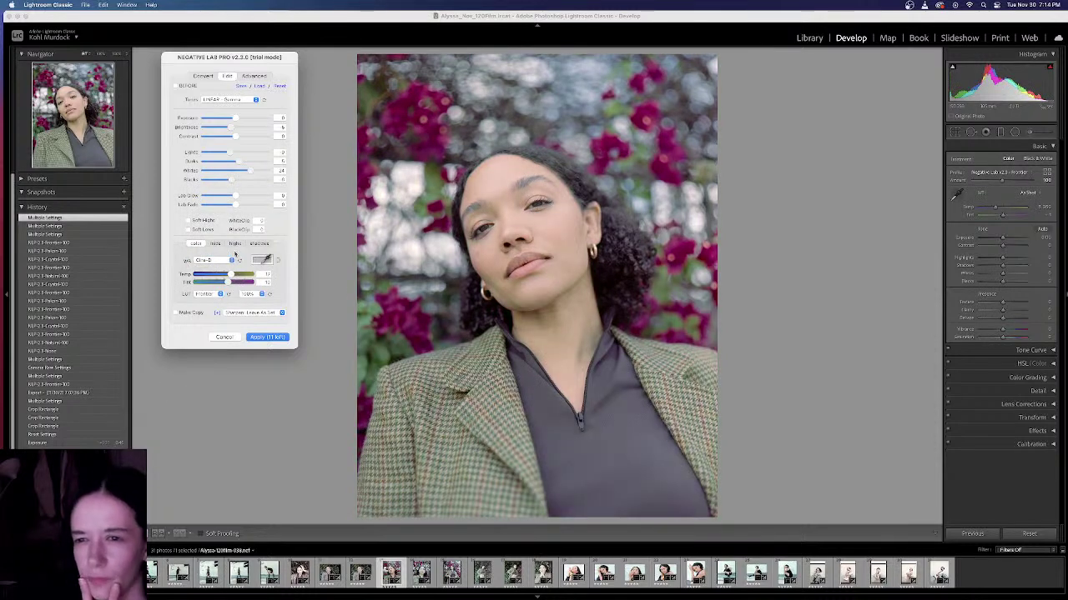
Step: Move the midtone color balance slightly toward blue, and the shadow balance further toward magenta and toward yellow
left_click(216, 244)
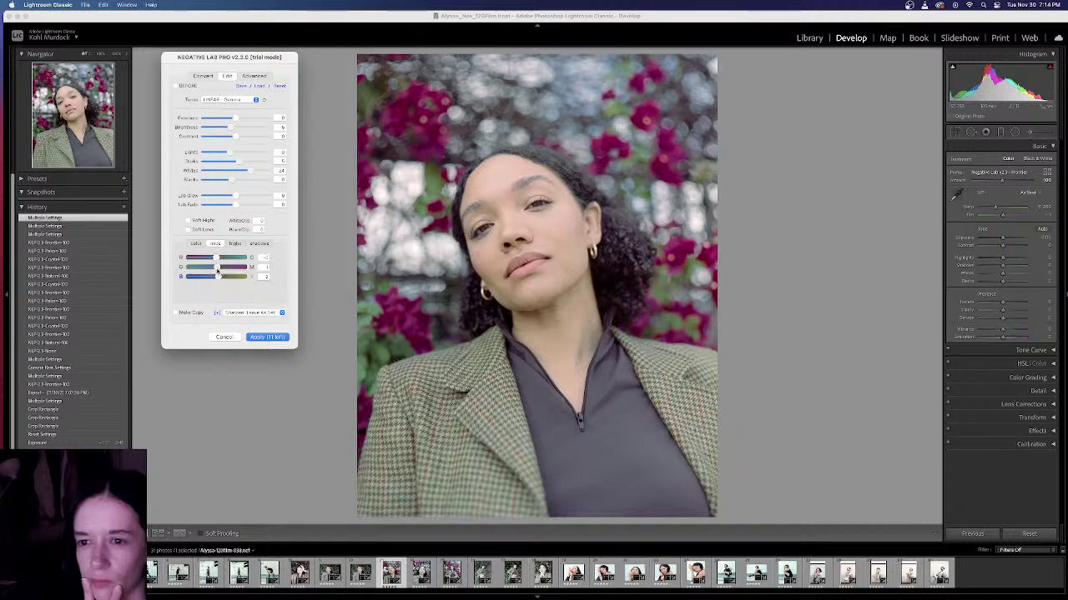
left_click_drag(216, 277, 216, 278)
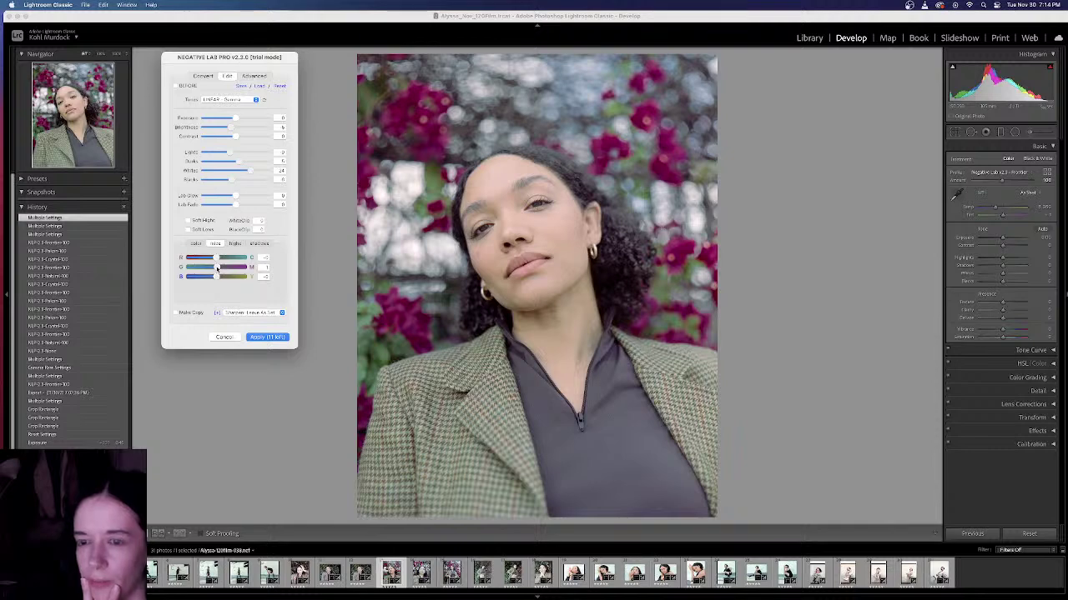
left_click(258, 244)
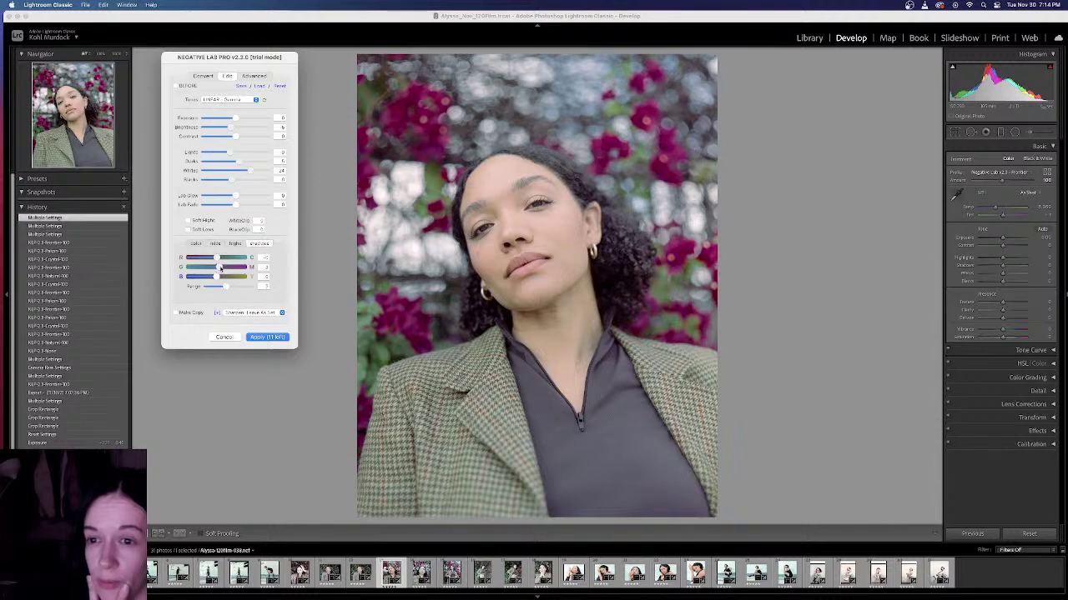
left_click_drag(220, 267, 221, 267)
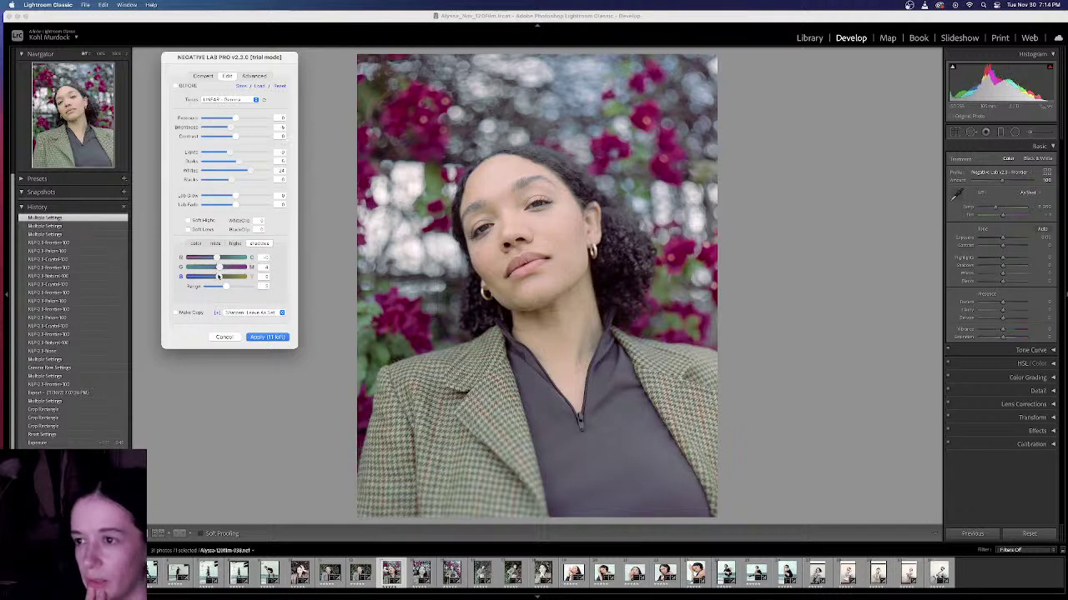
left_click_drag(218, 276, 220, 279)
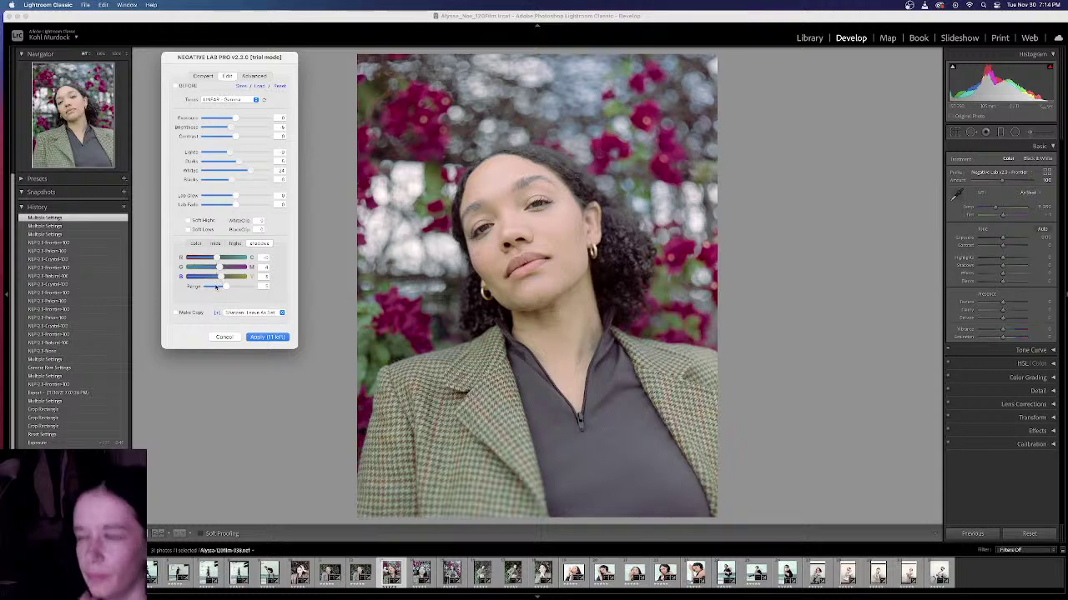
Step: Toggle the Before view on and off to check the midtone and shadow color adjustments against the unedited conversion
left_click(193, 87)
left_click(191, 86)
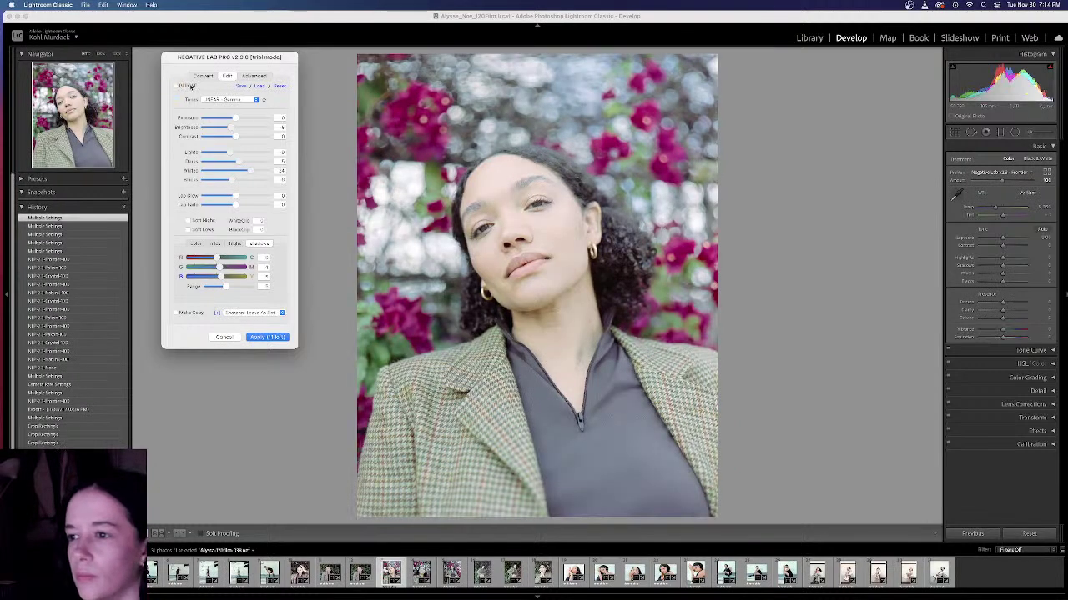
Step: Compare the portrait with its before view and try a higher Lab Glow, returning it to 0
left_click(191, 86)
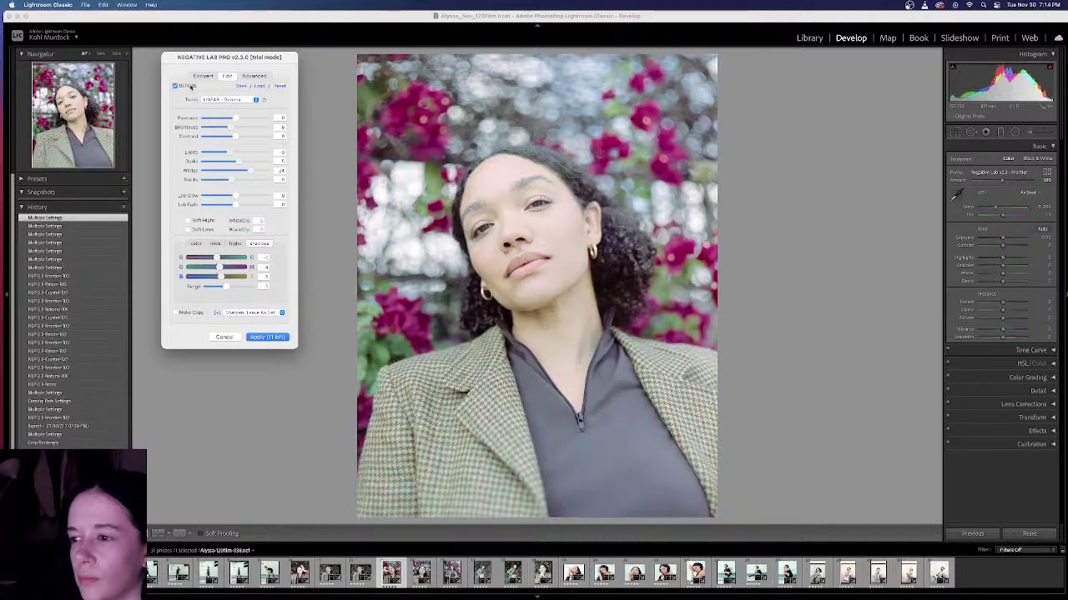
left_click(191, 87)
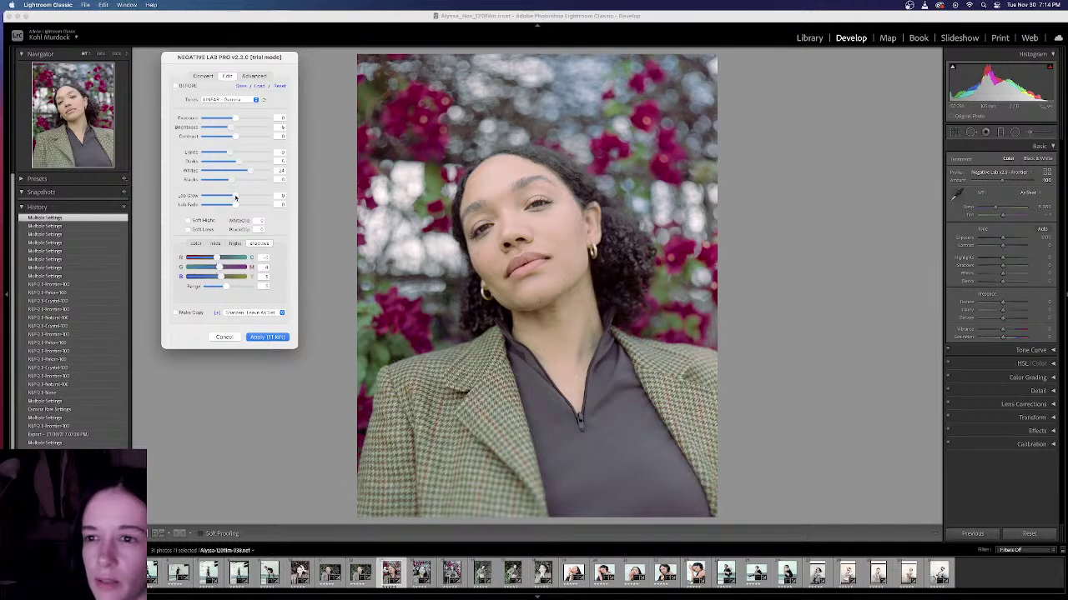
mouse_move(235, 196)
left_mouse_down()
mouse_move(268, 197)
mouse_move(240, 196)
left_mouse_up()
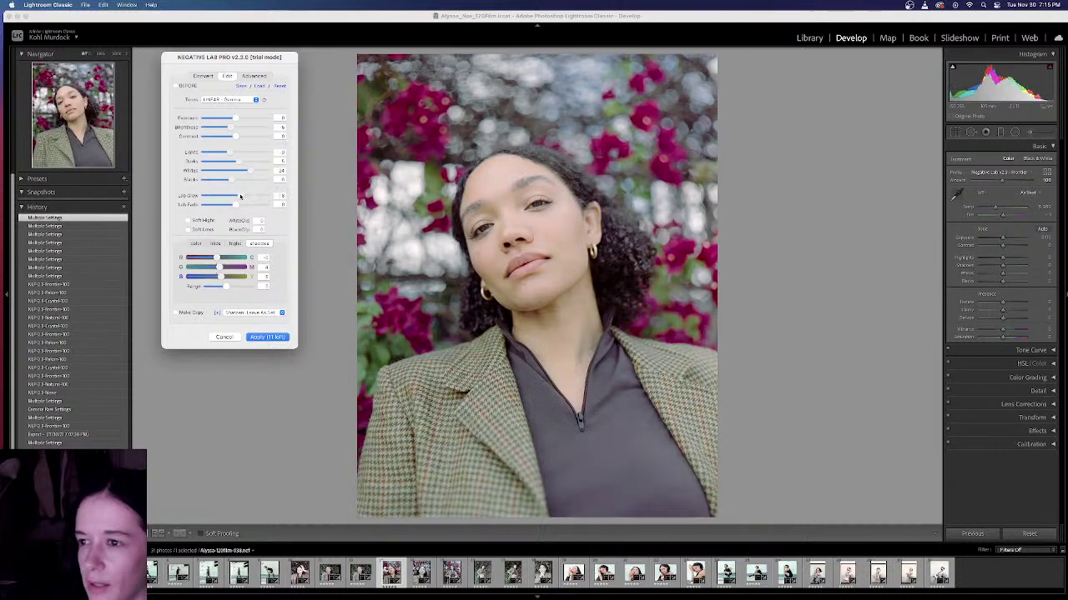
left_click(281, 195)
type("0")
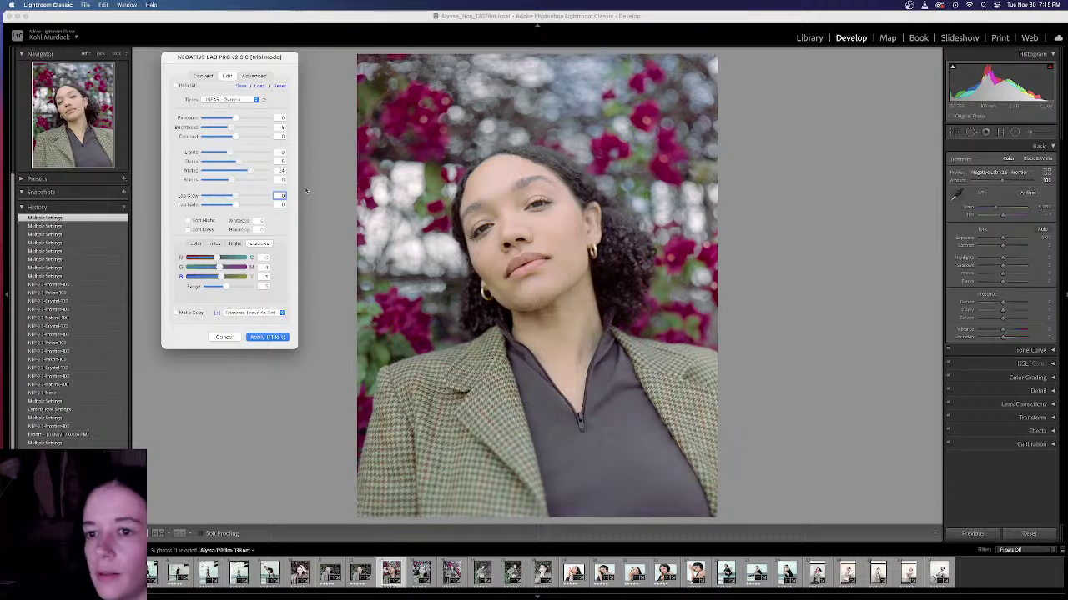
mouse_move(236, 205)
left_mouse_down()
mouse_move(269, 205)
mouse_move(235, 206)
left_mouse_up()
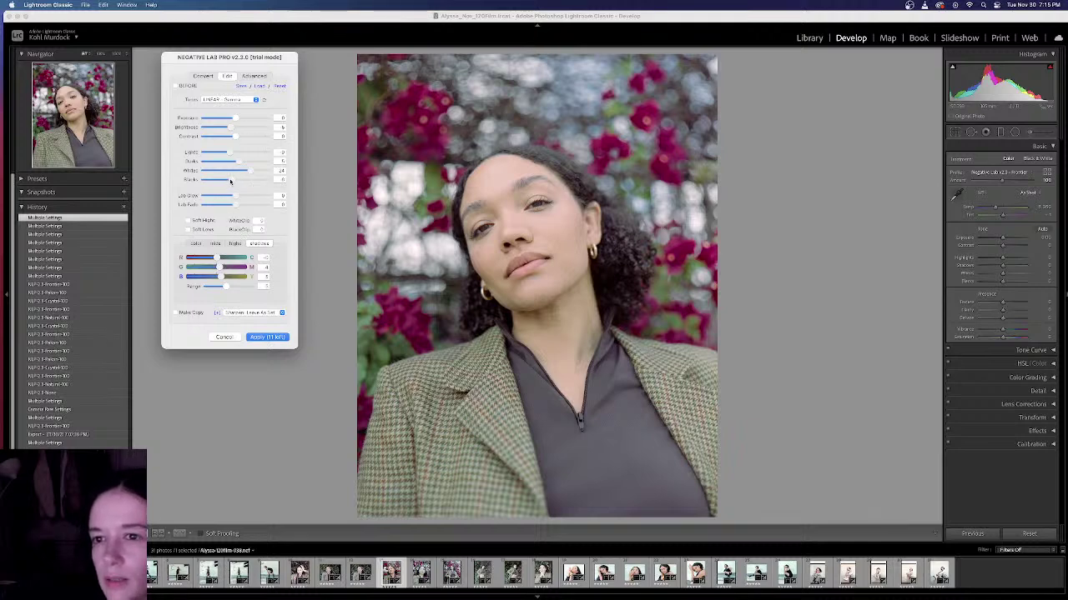
Step: Lower Darks to about -3 and raise Blacks slightly above zero to fine-tune the portrait's dark tones
left_click_drag(231, 180, 232, 183)
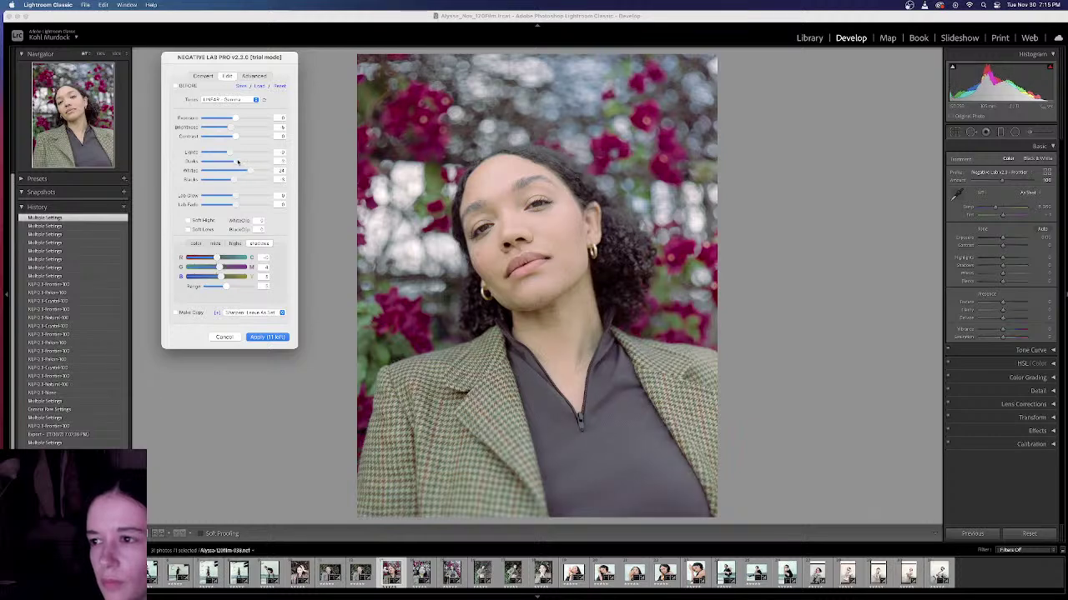
left_click_drag(244, 182, 237, 179)
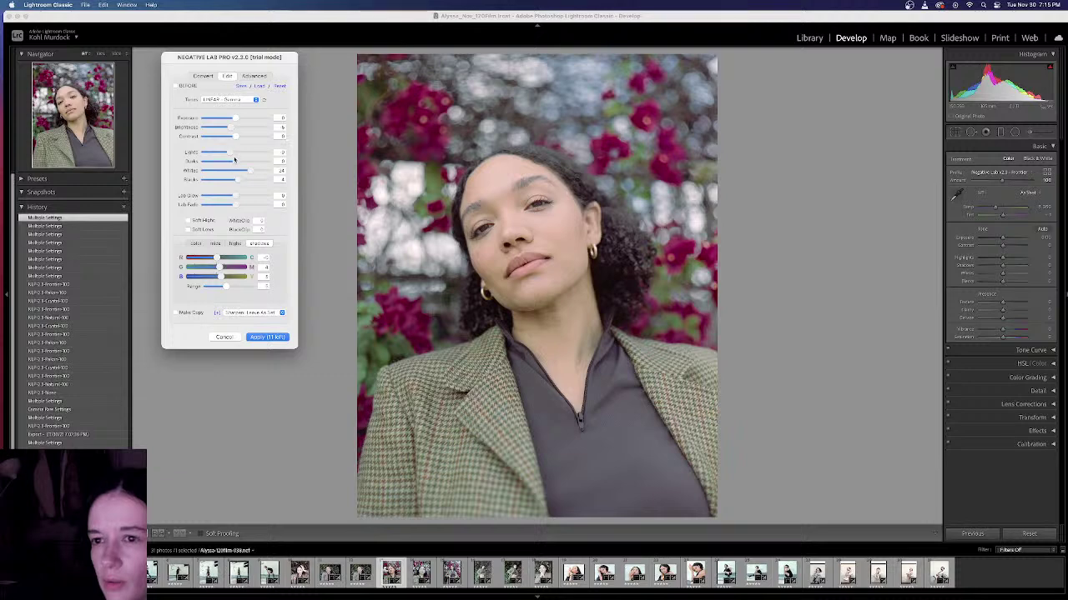
left_click_drag(235, 161, 232, 162)
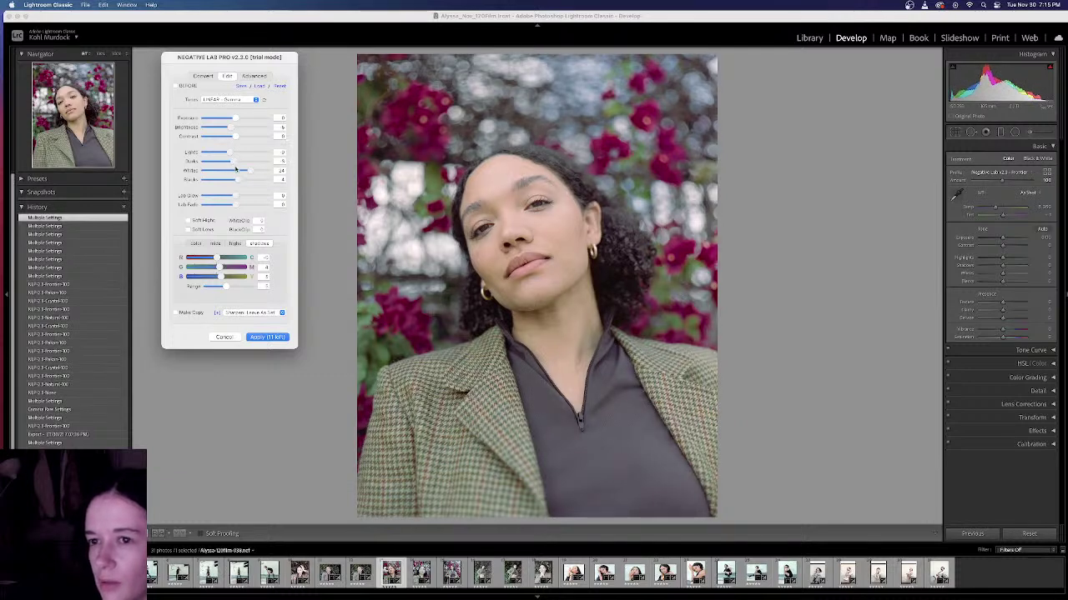
left_click_drag(240, 182, 239, 183)
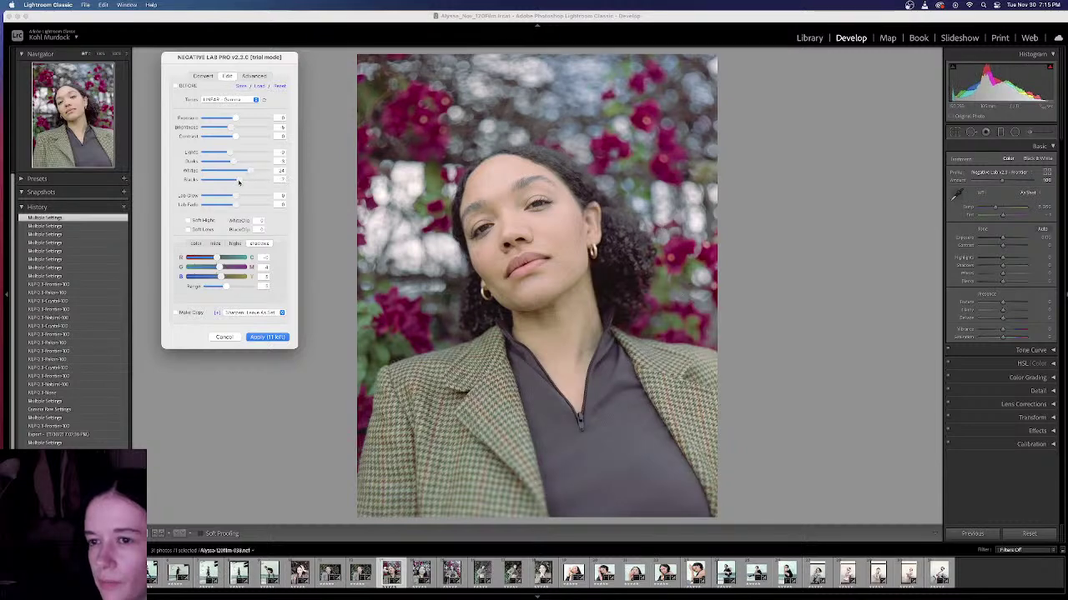
left_click(191, 86)
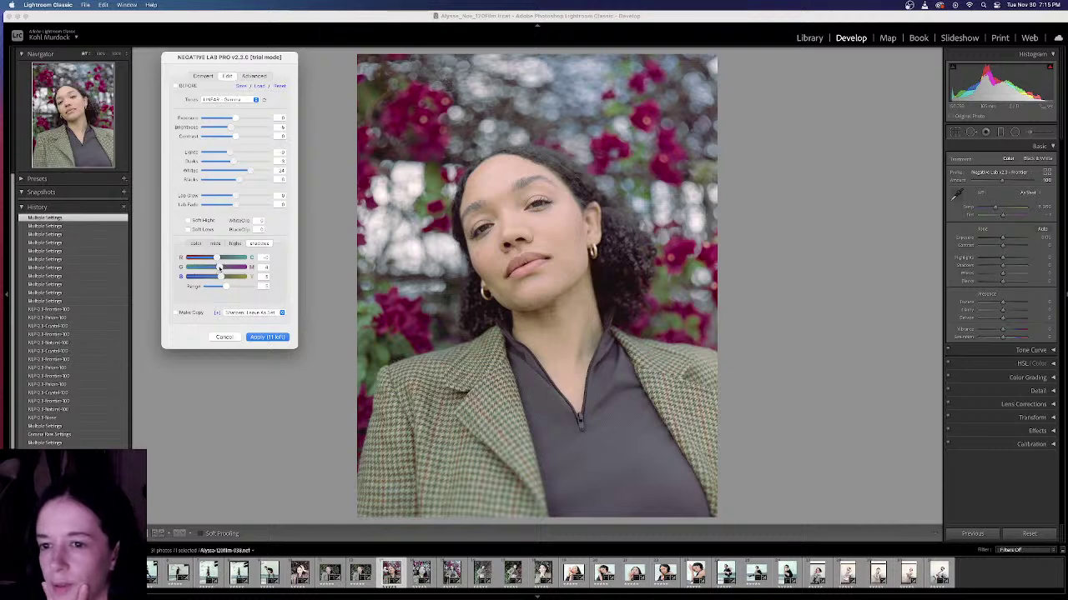
Step: Fine-tune the shadow color balance with the green–magenta tint slightly toward magenta, checking it against the before view
left_click_drag(218, 267, 218, 267)
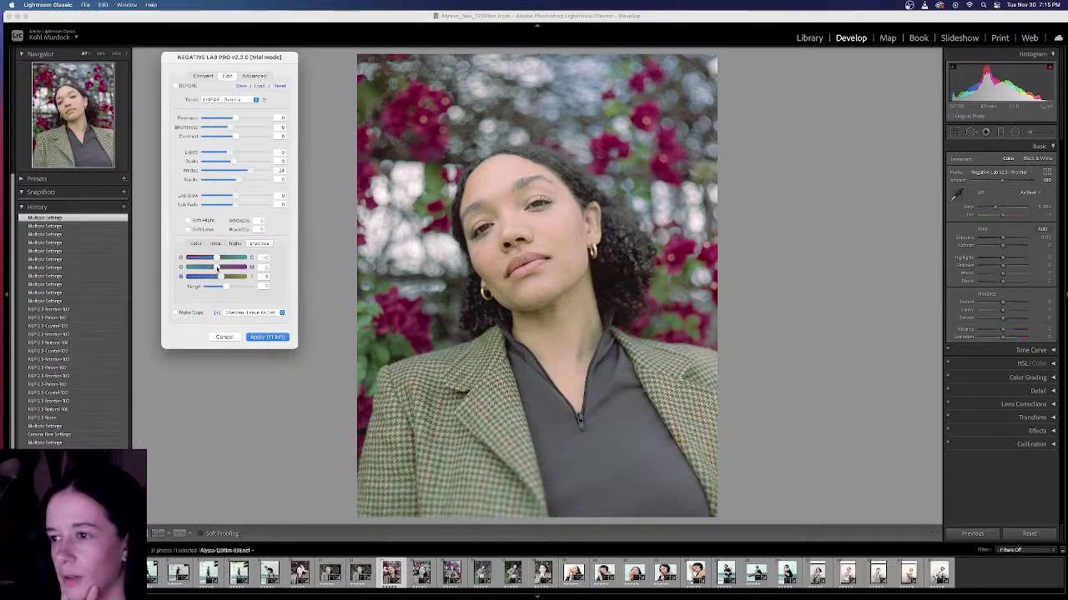
left_click_drag(217, 267, 220, 266)
left_click(190, 86)
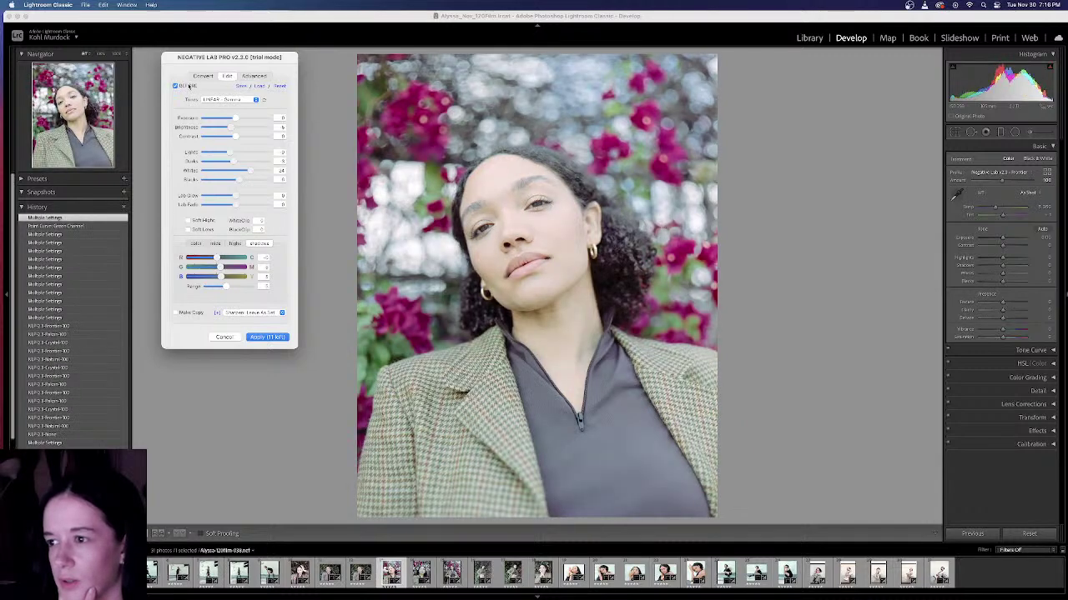
left_click(190, 86)
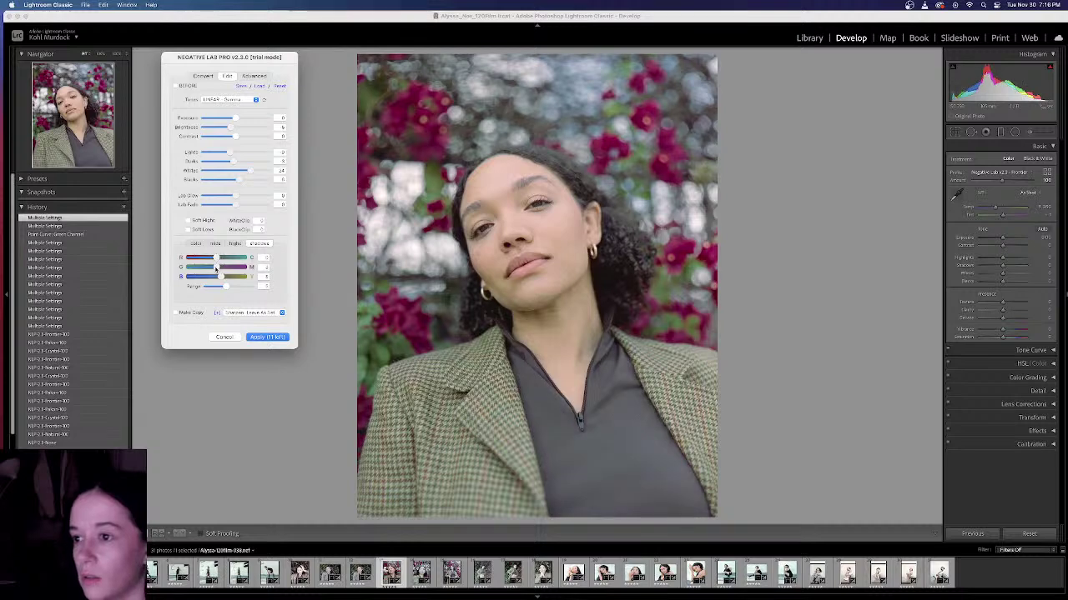
left_click_drag(215, 267, 220, 270)
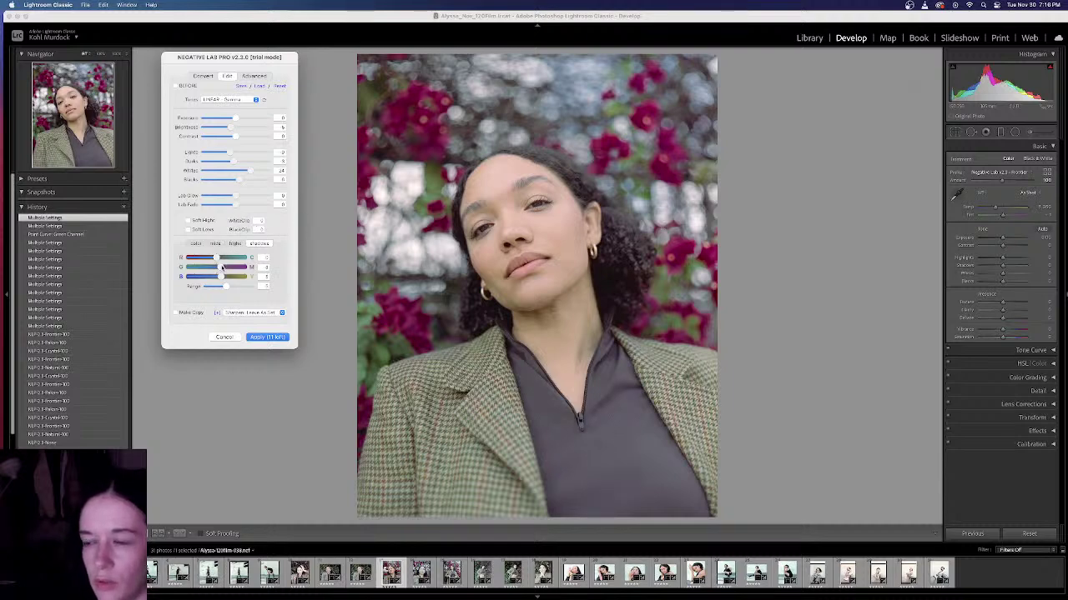
Step: Shift the midtone color balance slightly toward cyan, magenta and yellow, and compare with the before view
left_click(235, 245)
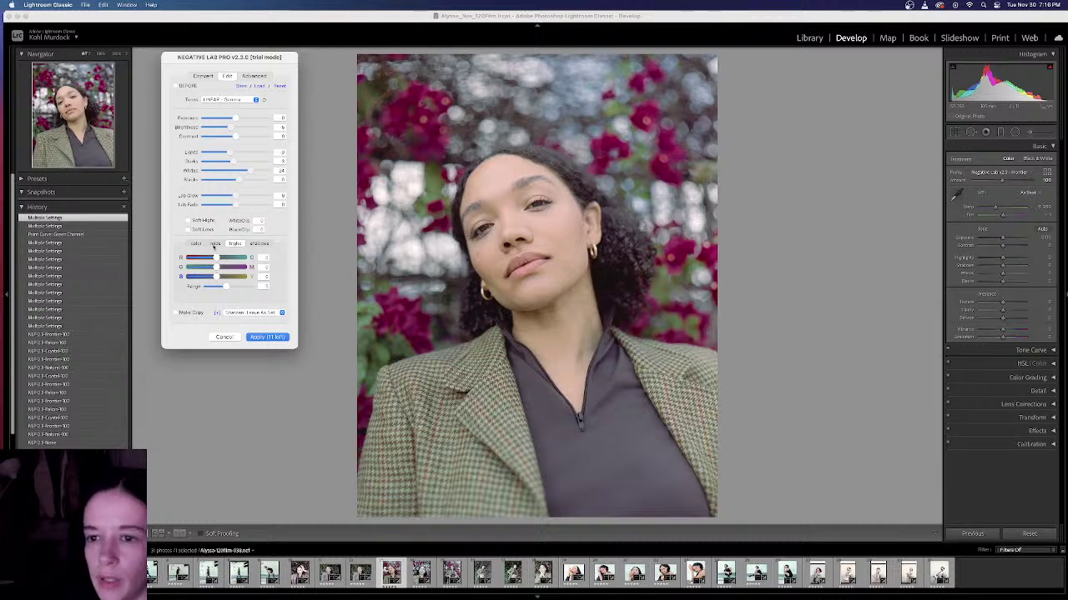
left_click(215, 243)
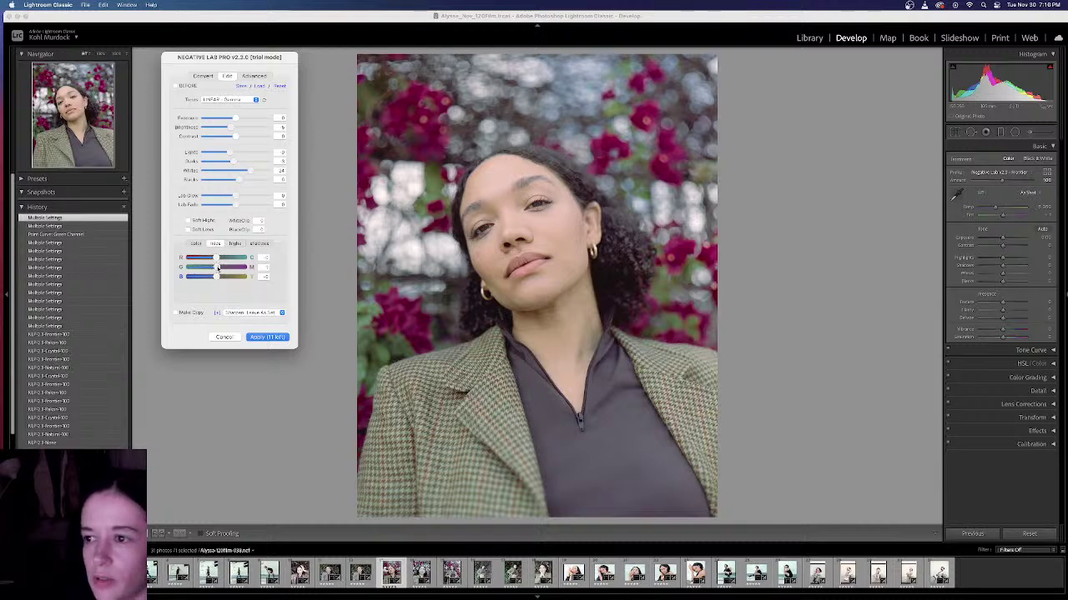
mouse_move(217, 267)
left_mouse_down()
mouse_move(221, 279)
mouse_move(209, 278)
mouse_move(221, 280)
mouse_move(217, 260)
left_mouse_up()
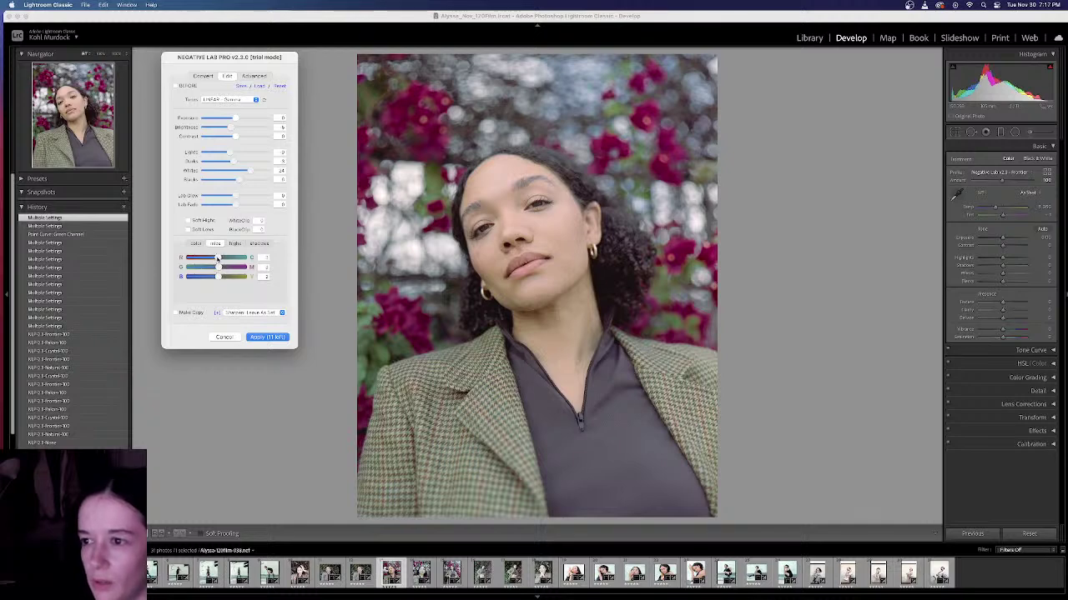
left_click(177, 86)
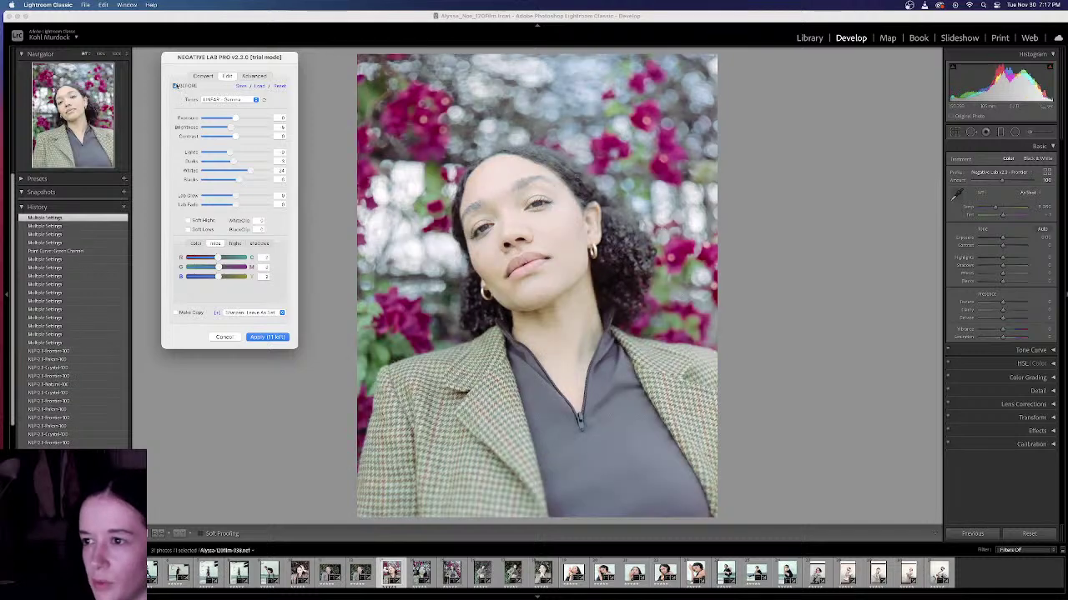
left_click(177, 86)
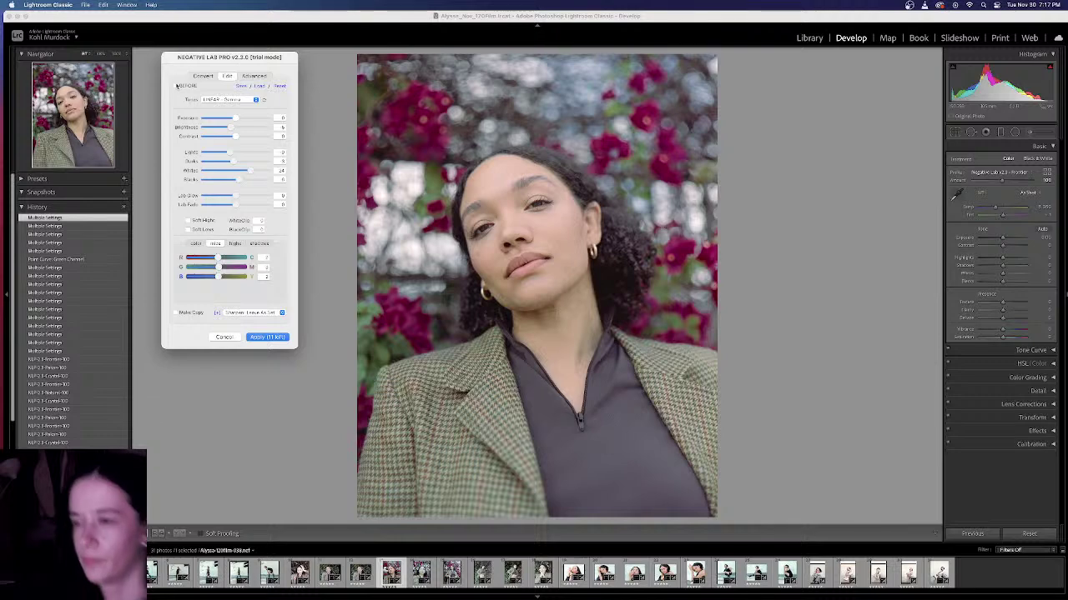
left_click(177, 86)
left_click(176, 86)
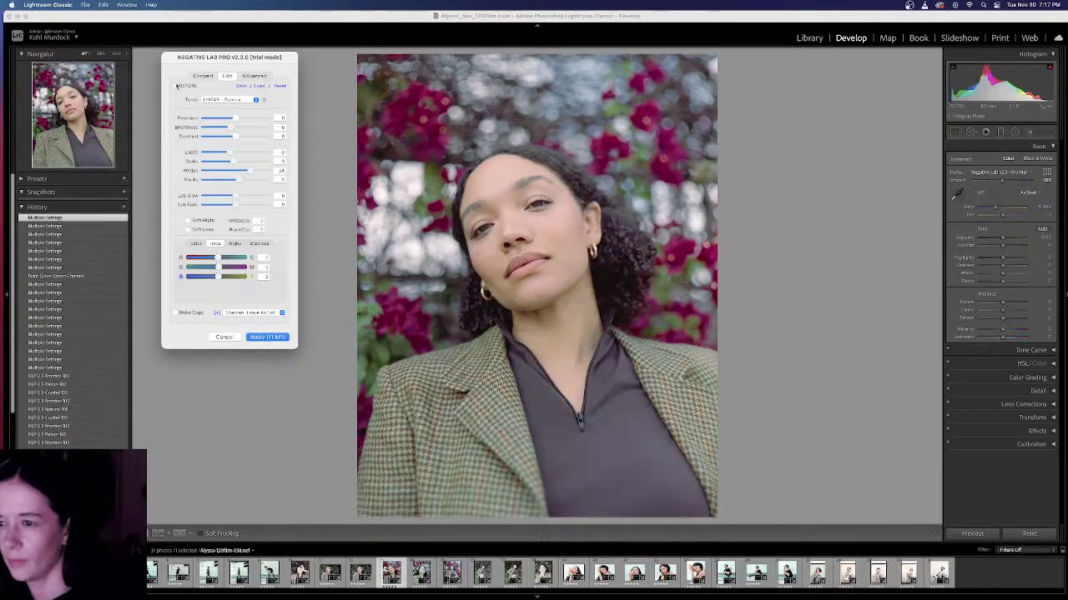
Step: Try shifting the highlight color balance toward red and magenta, and reset its channels to 0
left_click(235, 245)
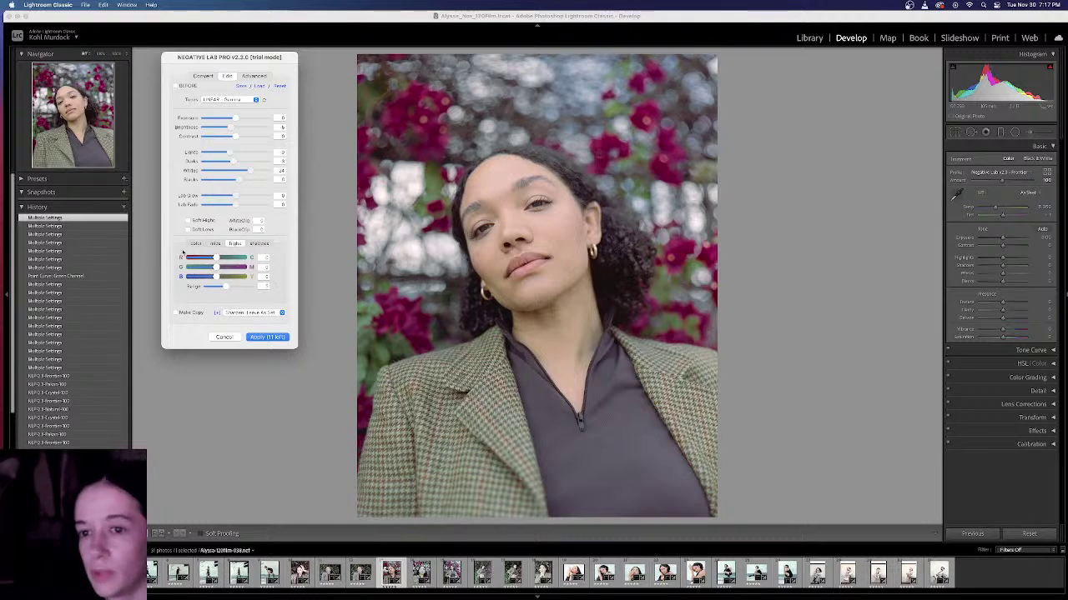
left_click_drag(217, 258, 215, 258)
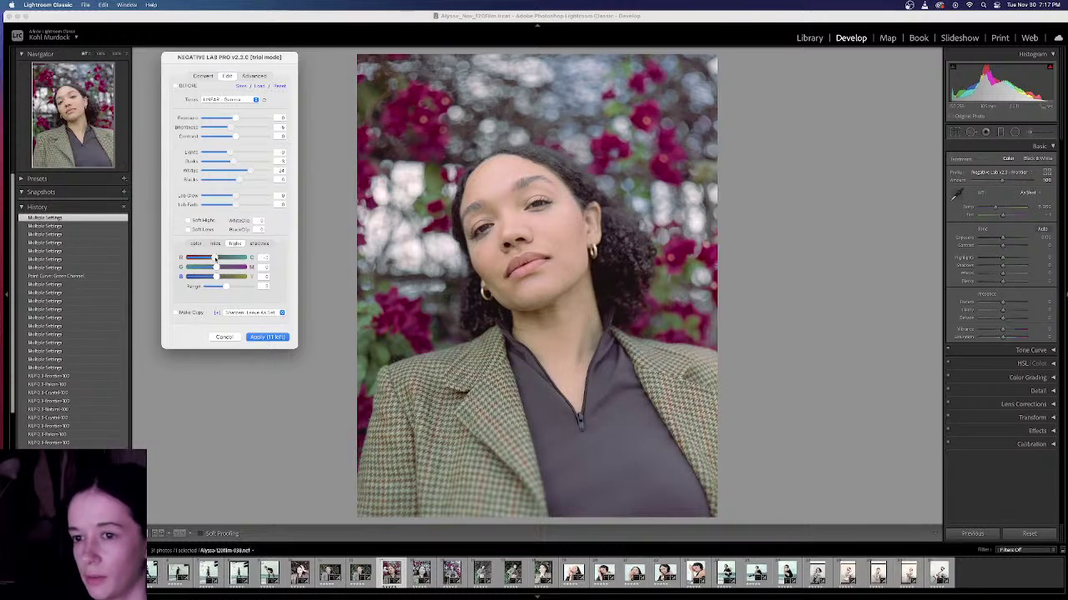
mouse_move(217, 267)
left_mouse_down()
mouse_move(201, 266)
mouse_move(244, 266)
mouse_move(234, 264)
left_mouse_up()
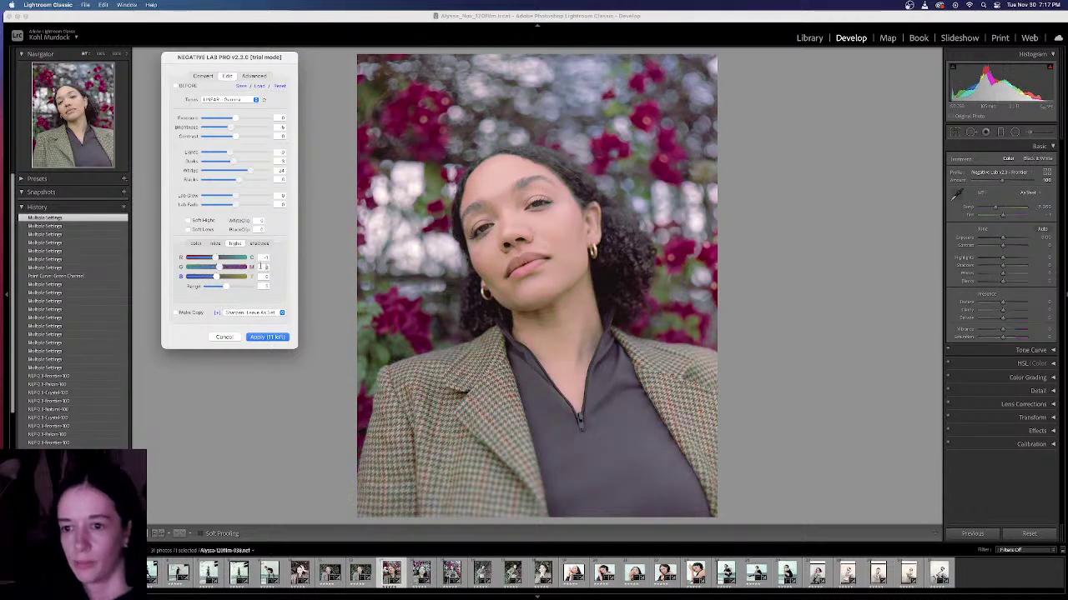
left_click(262, 267)
type("0")
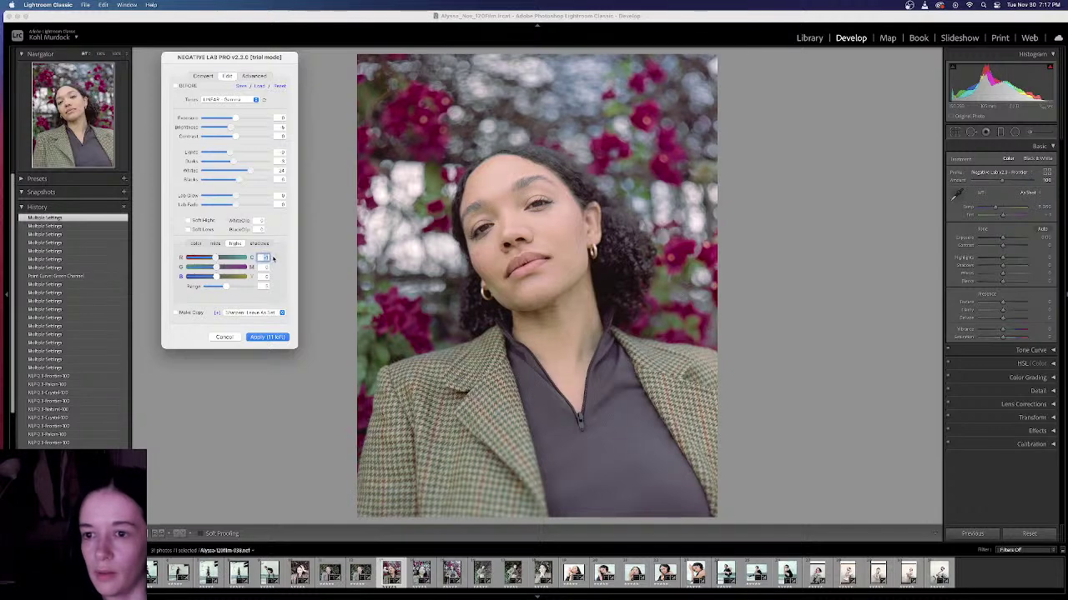
key("Tab")
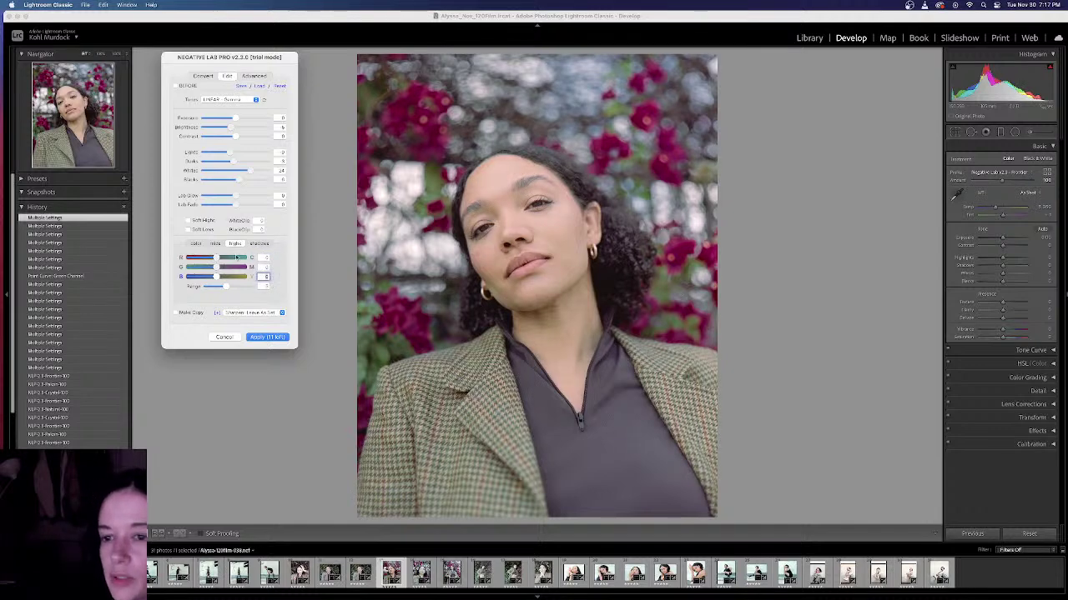
left_click(280, 272)
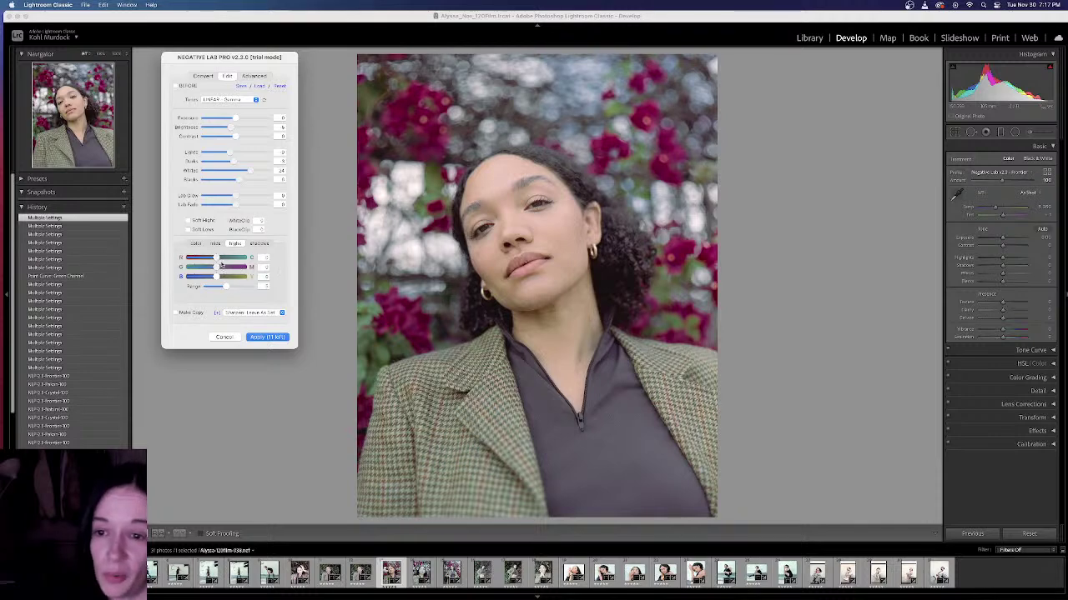
Step: Set the highlight color balance to cyan 1, magenta 1 and yellow 2, and compare with the before view
left_click_drag(217, 259, 211, 278)
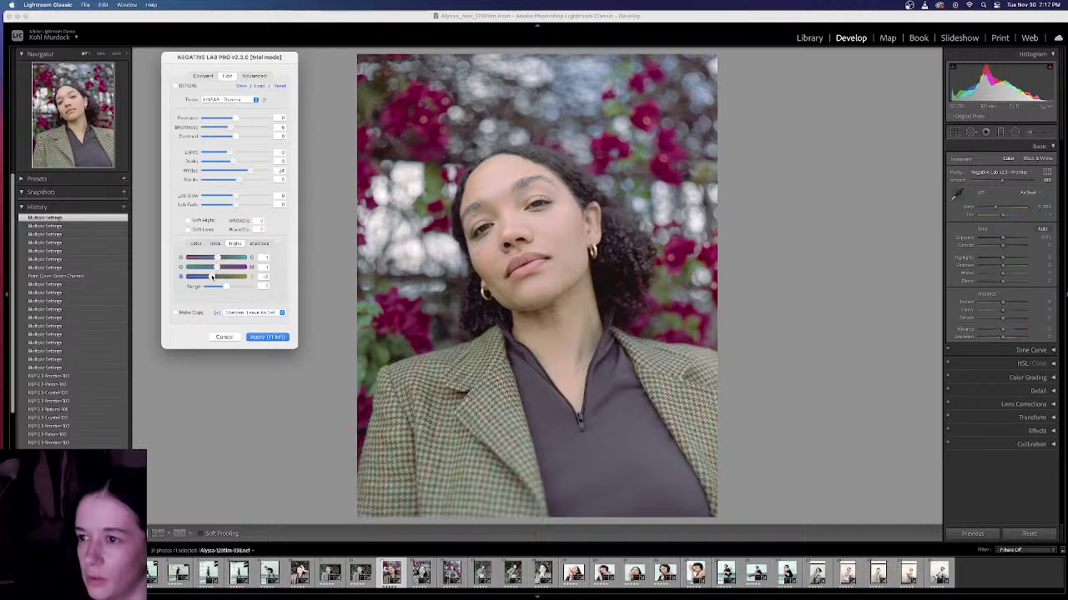
left_click_drag(213, 277, 217, 277)
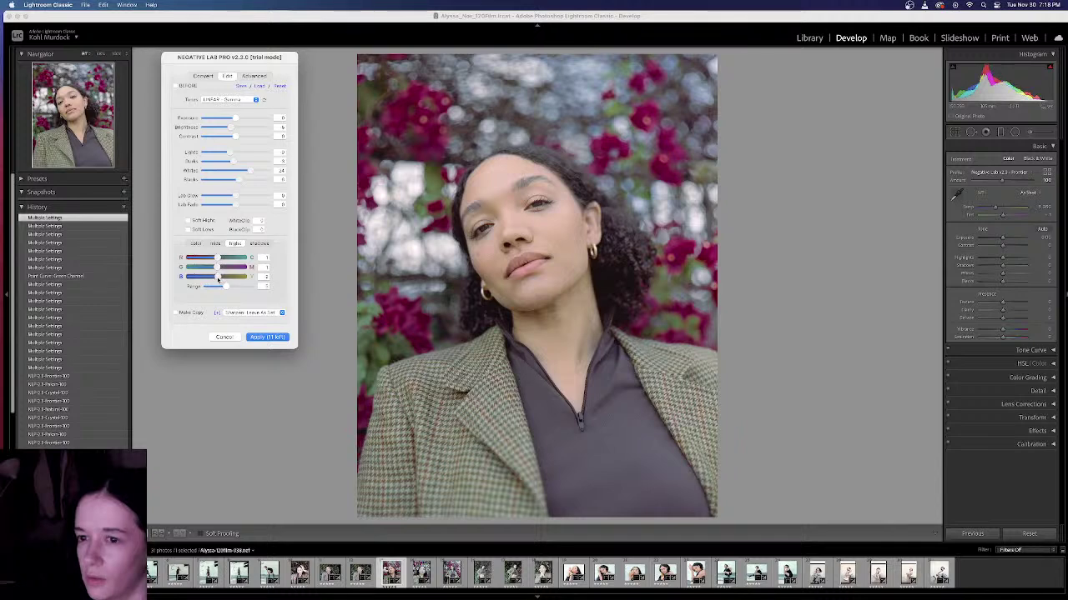
left_click(176, 86)
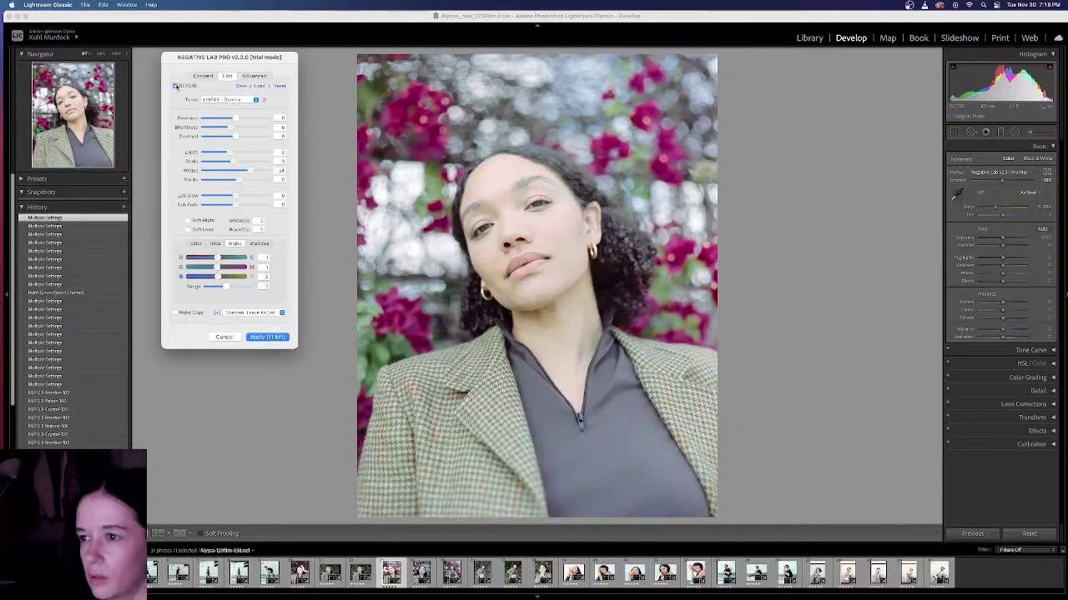
left_click(176, 86)
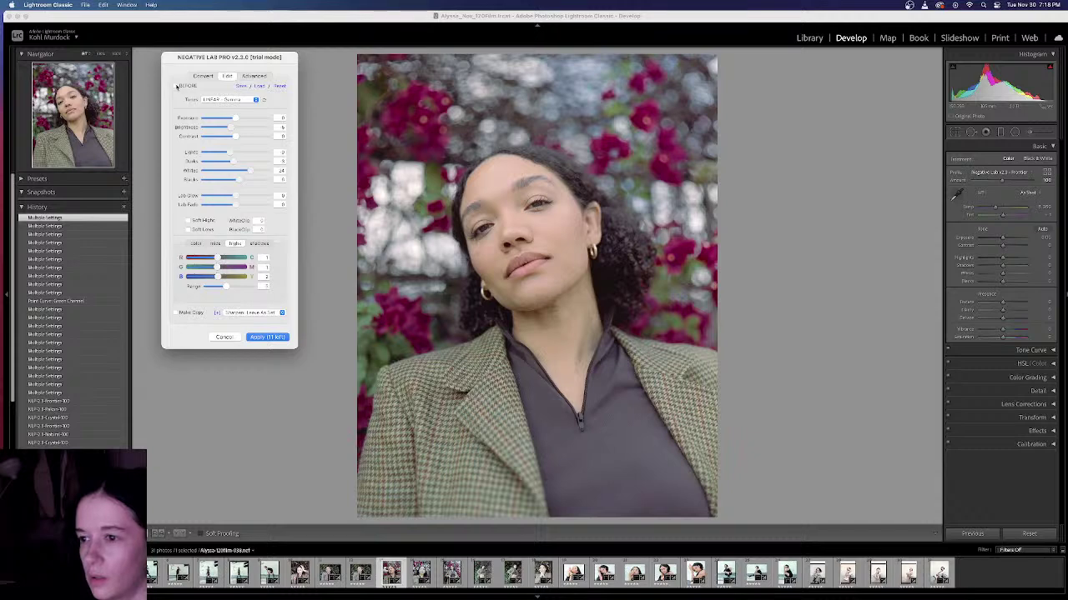
left_click(176, 86)
left_click(176, 86)
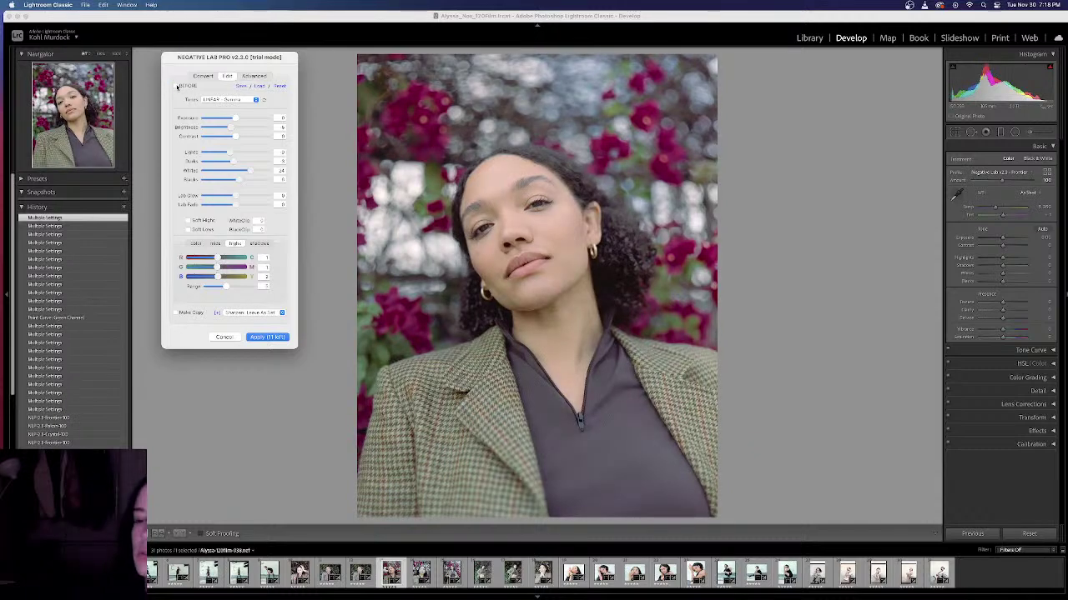
left_click(176, 86)
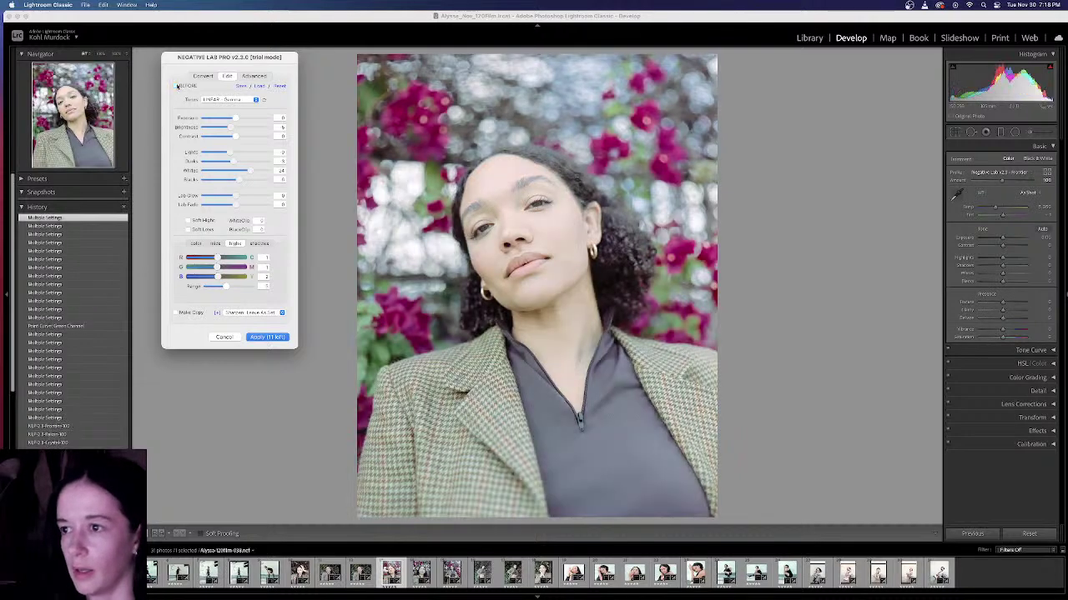
left_click(176, 86)
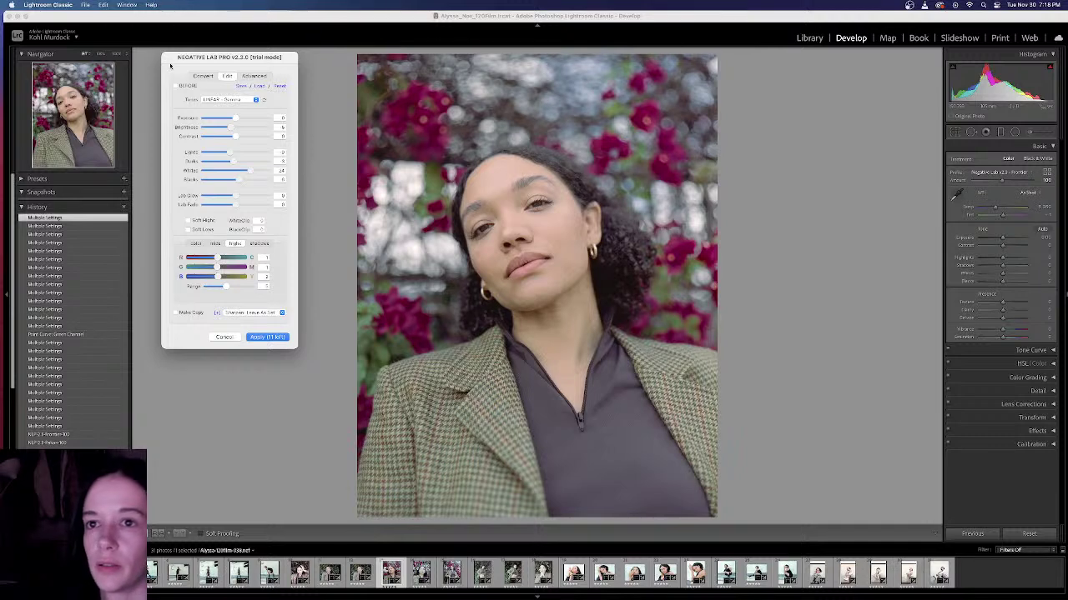
Step: Save the current Negative Lab Pro edit settings as the default for future conversions
left_click_drag(169, 60, 172, 18)
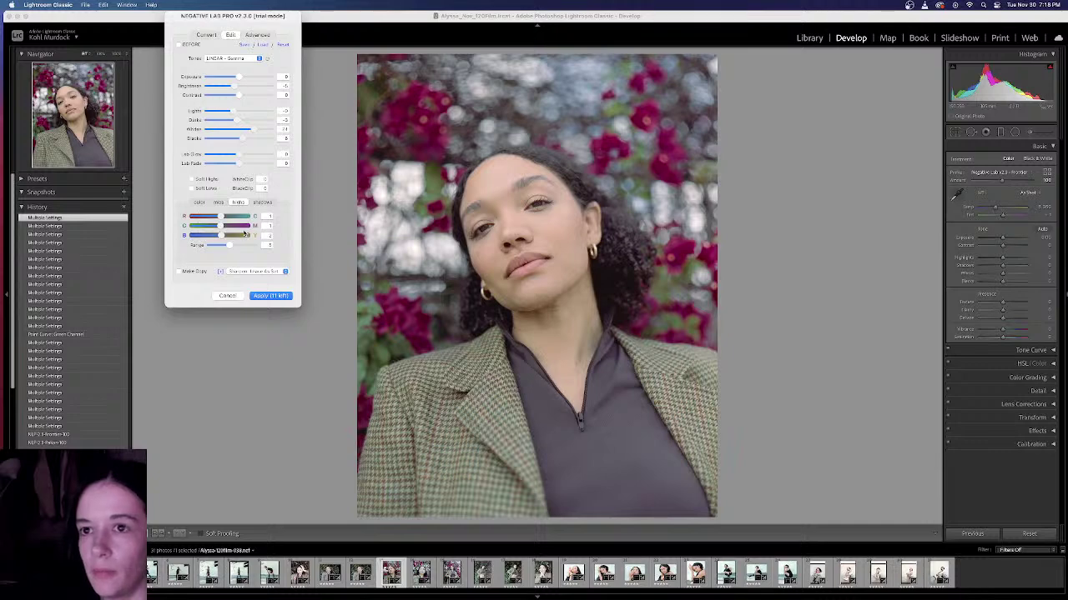
left_click(245, 45)
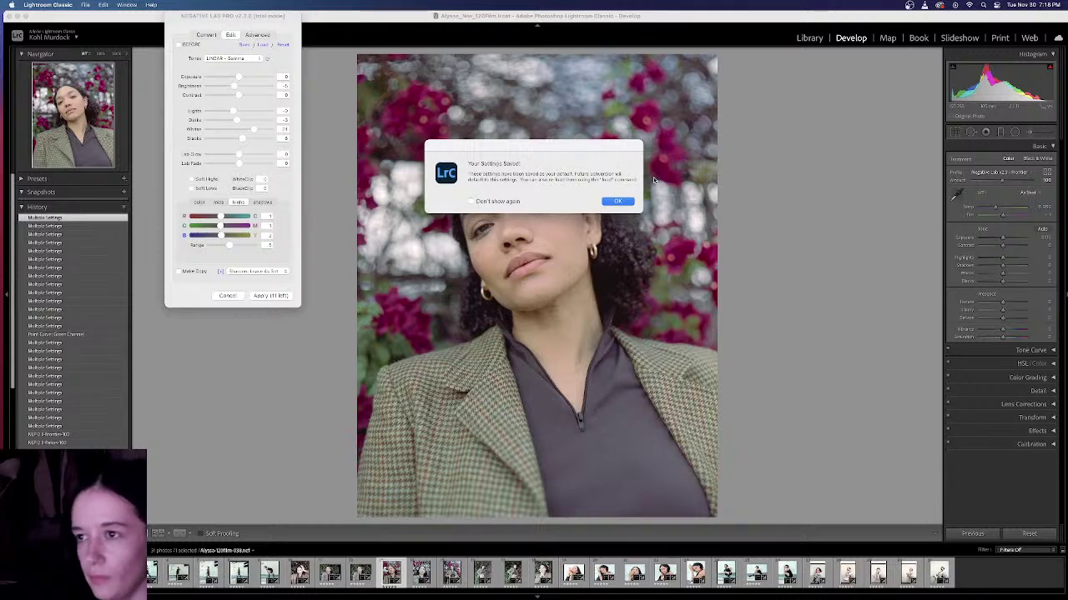
Step: Dismiss the settings-saved notice and apply the Negative Lab Pro edits to the close-up portrait
left_click(618, 203)
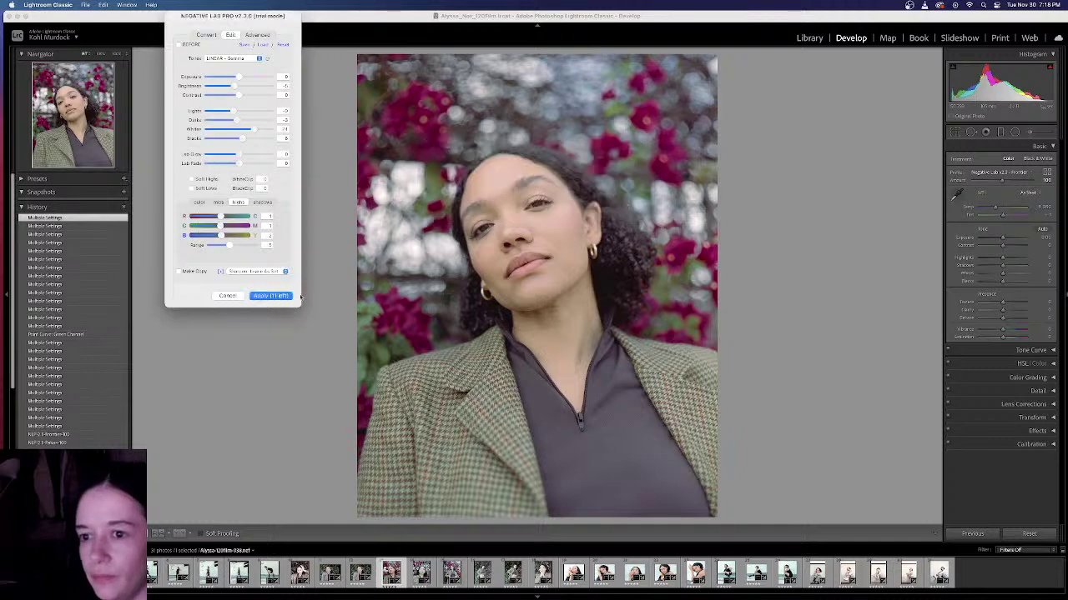
left_click(291, 296)
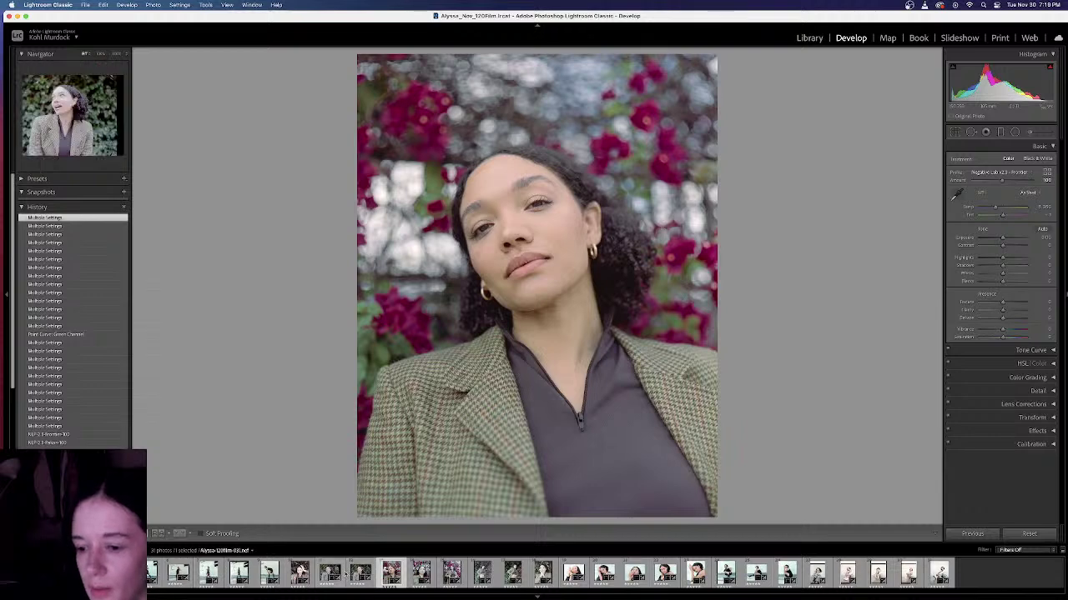
Step: Compare the edited portrait with the ivy-background frame before it and the bougainvillea frame after it
left_click(361, 574)
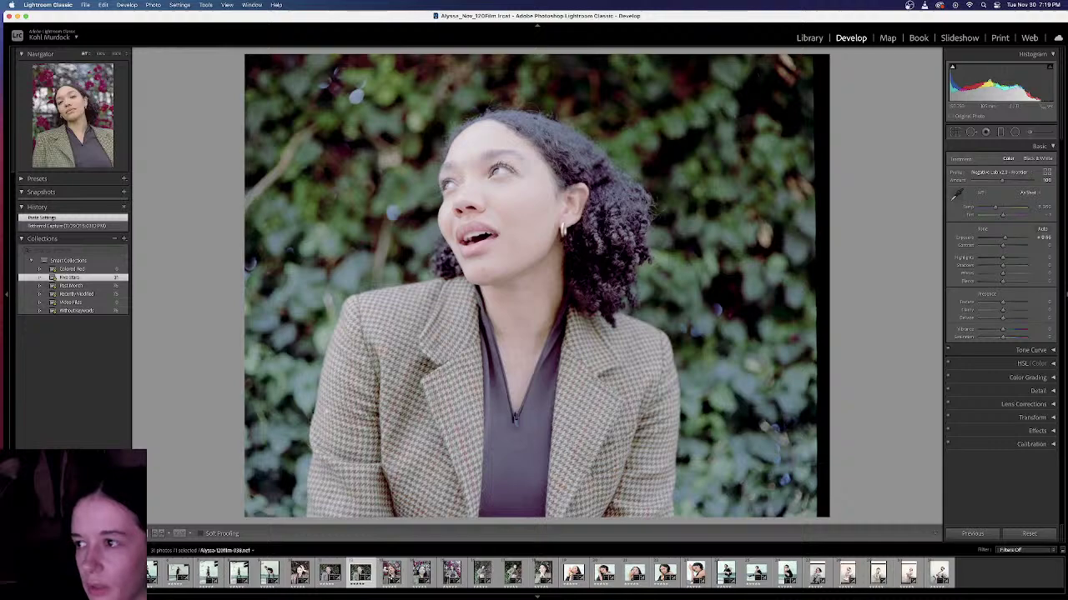
left_click(392, 573)
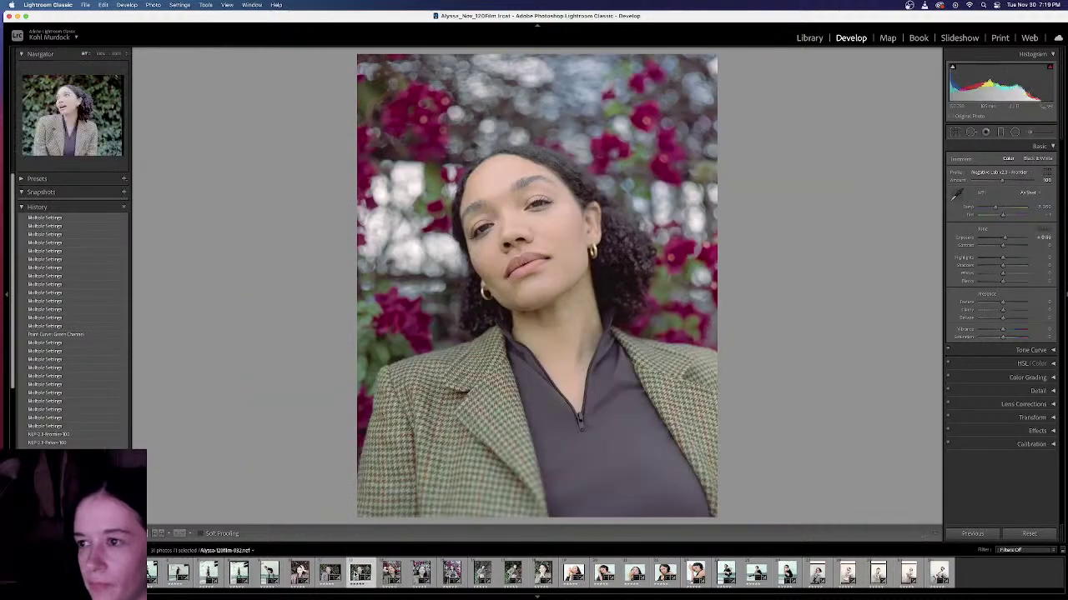
left_click(360, 574)
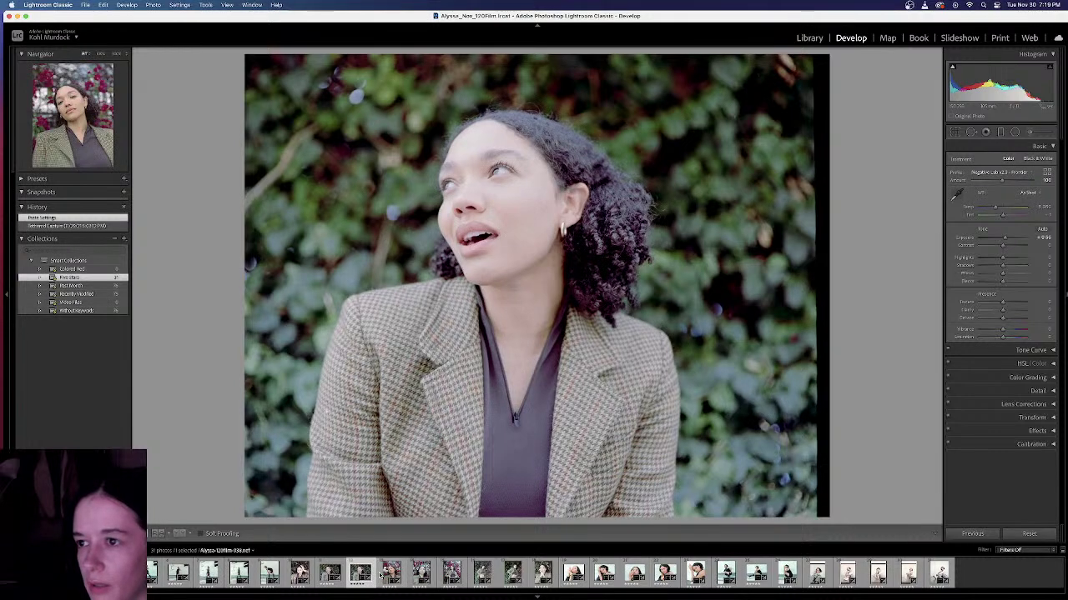
left_click(389, 573)
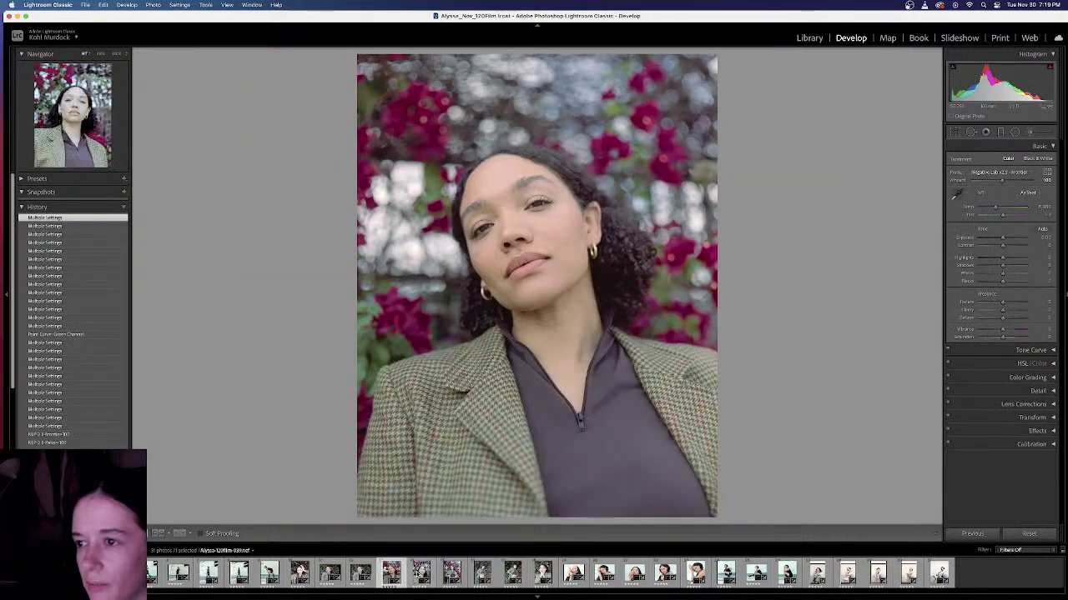
key("Right")
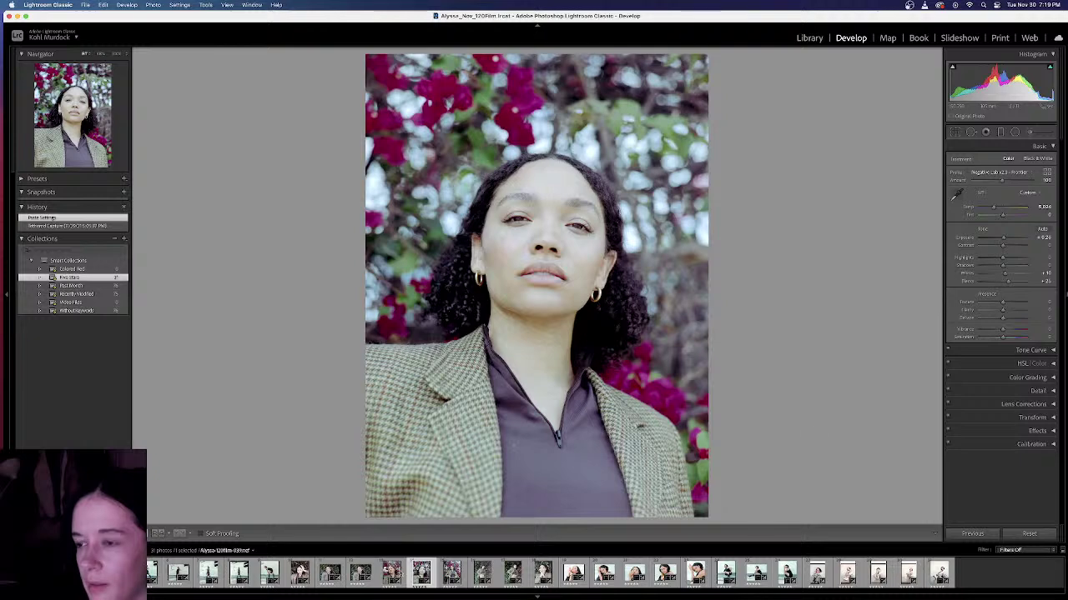
Step: Reset the develop settings of frame 040 with the standing pose, and crop away the film borders and black edge
left_click(452, 574)
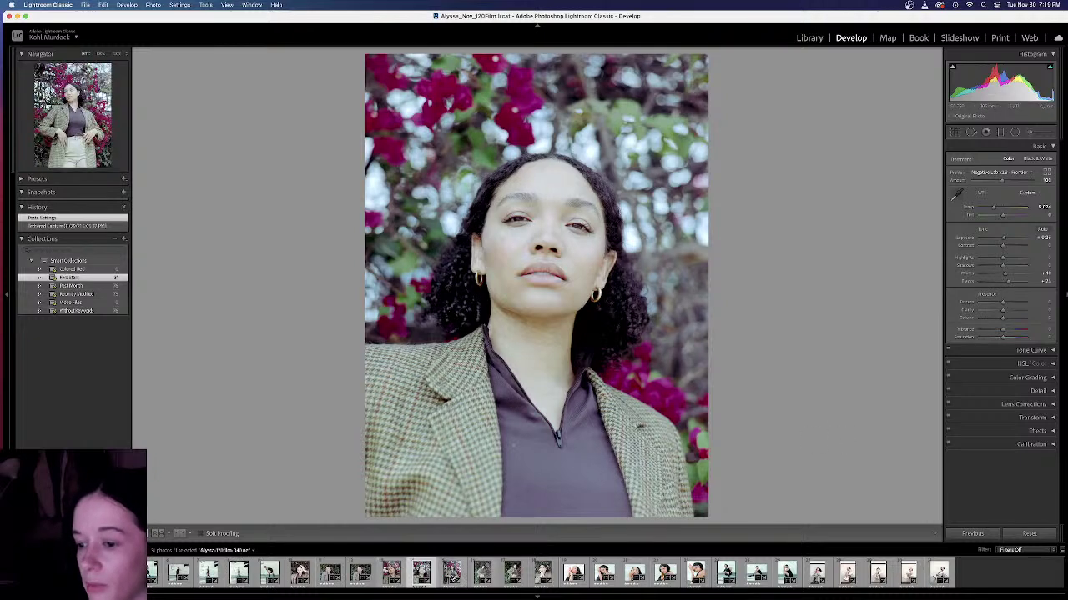
left_click(1038, 534)
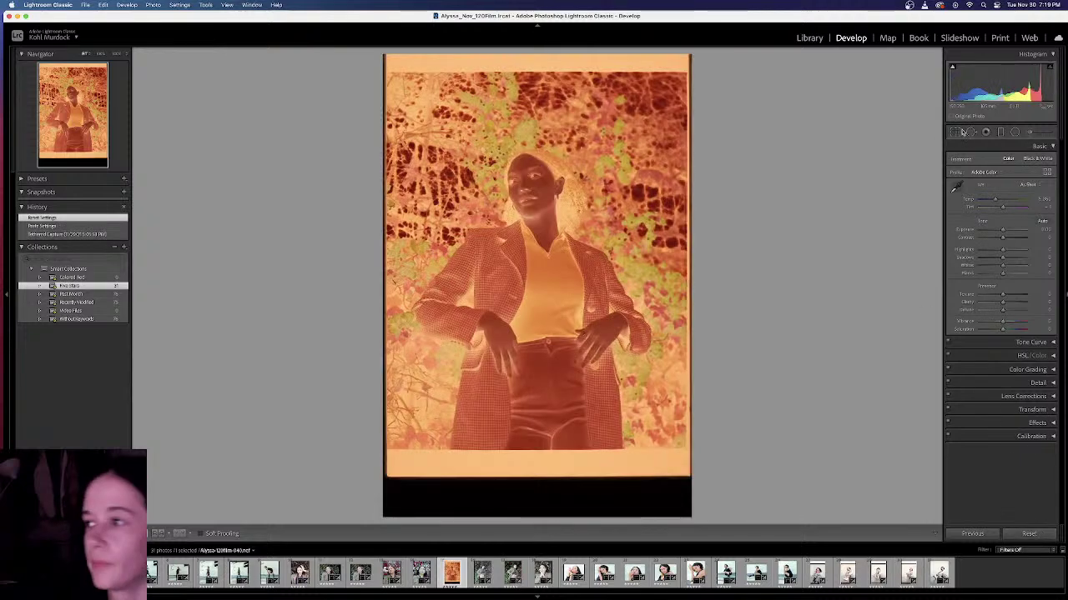
left_click(967, 132)
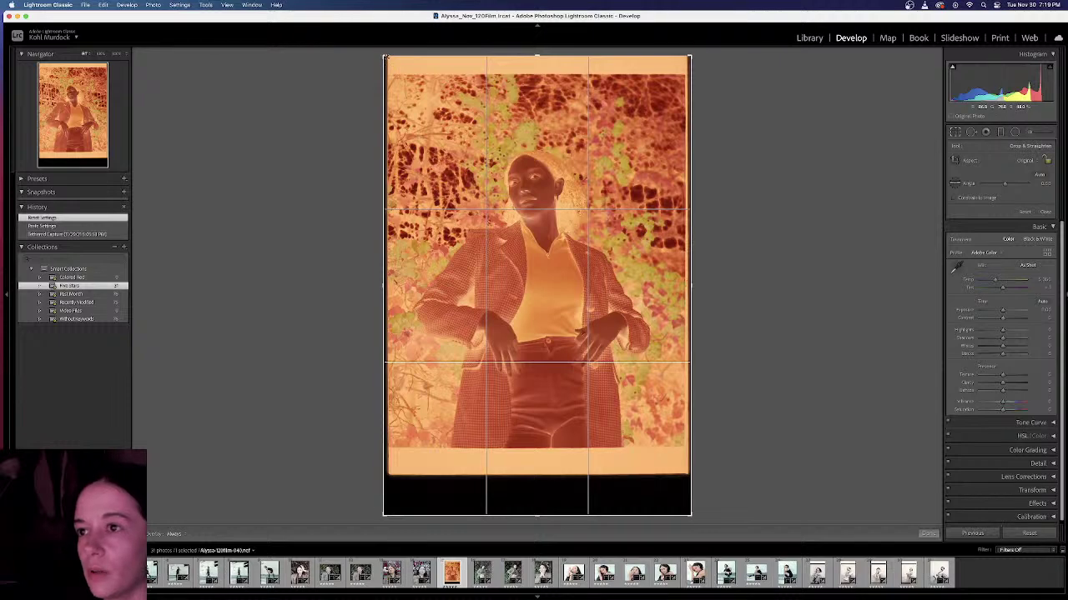
mouse_move(387, 55)
left_mouse_down()
mouse_move(397, 68)
mouse_move(387, 67)
left_mouse_up()
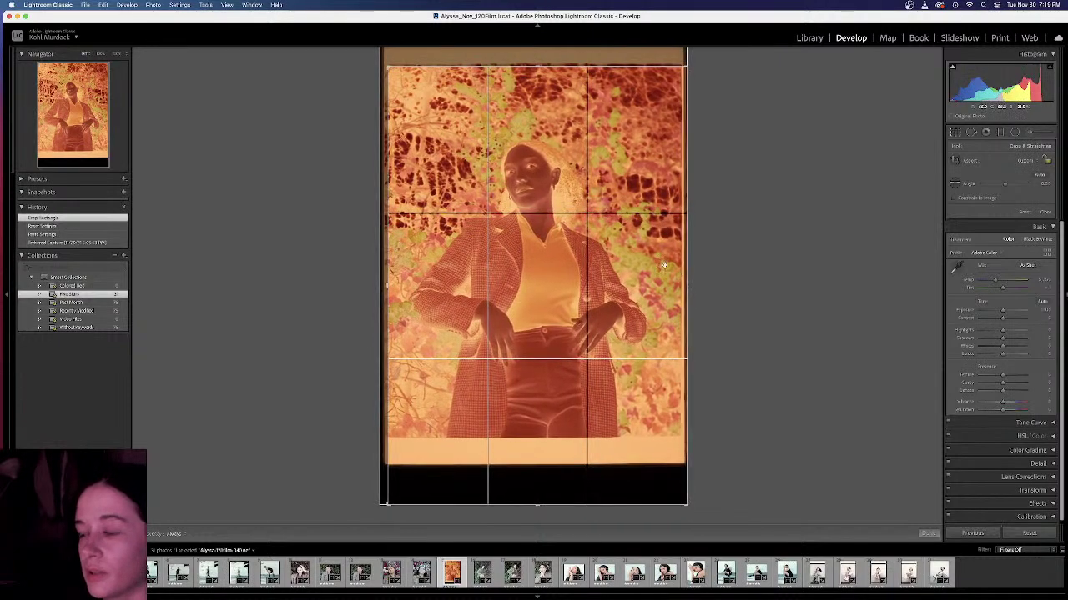
left_click_drag(689, 283, 689, 283)
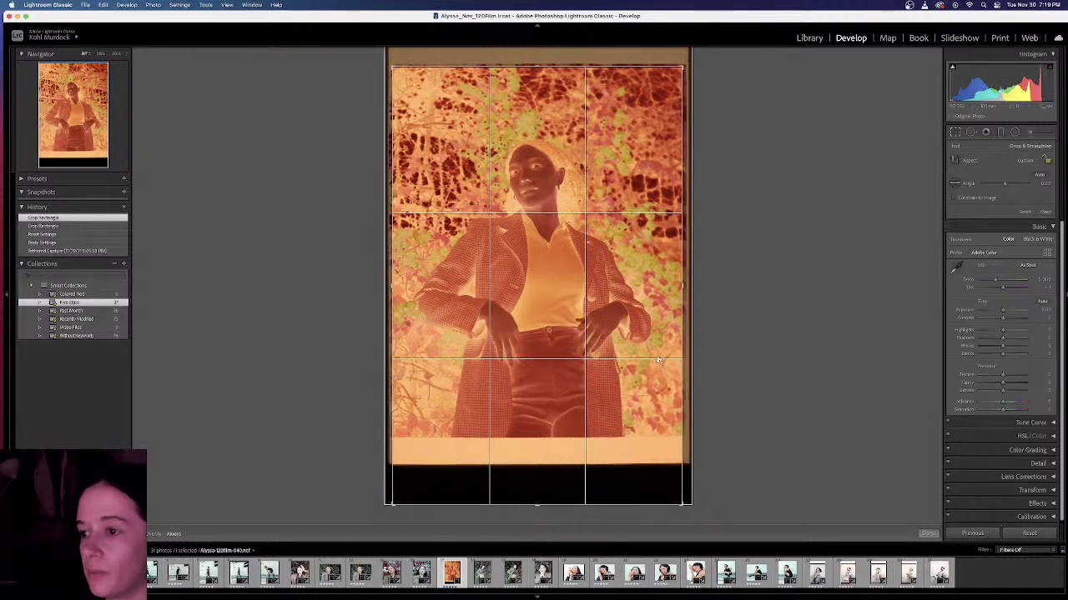
left_click_drag(534, 505, 533, 471)
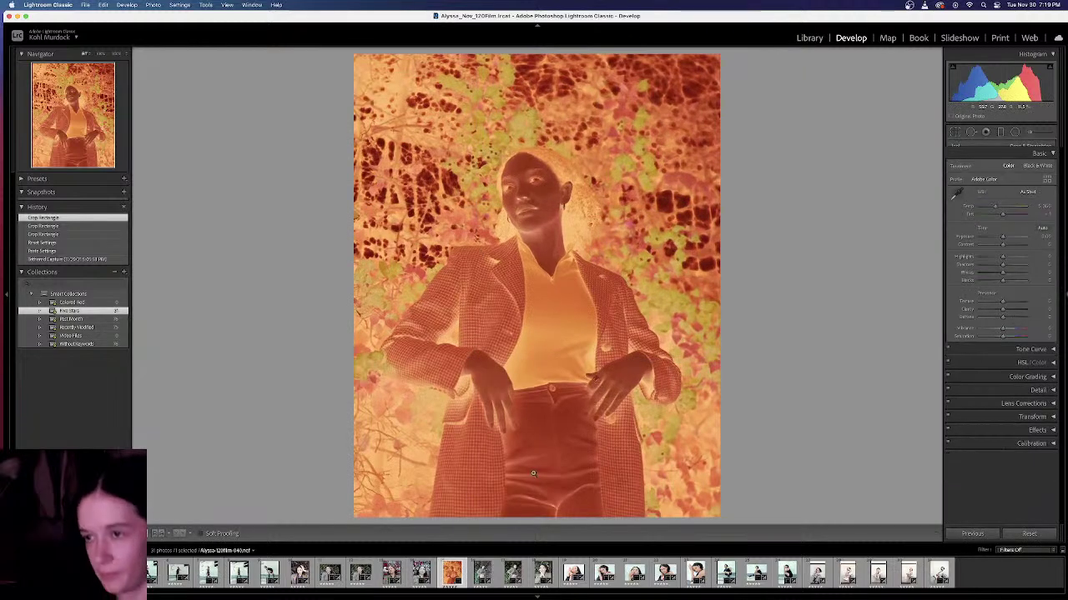
key("Return")
Step: Convert the cropped frame 040 negative with Negative Lab Pro
left_click(86, 5)
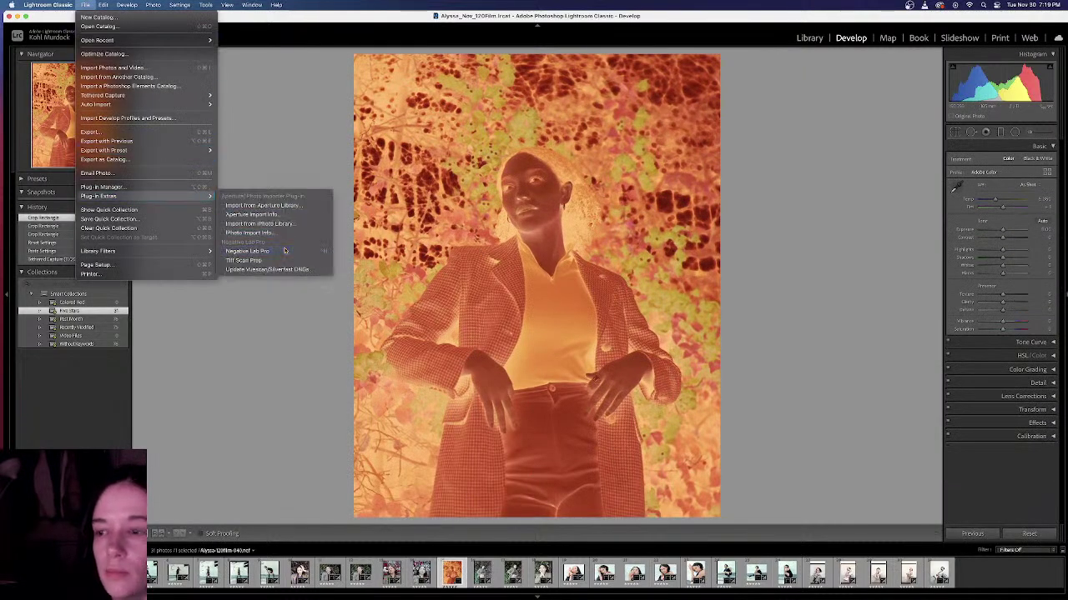
left_click(285, 250)
left_click(241, 116)
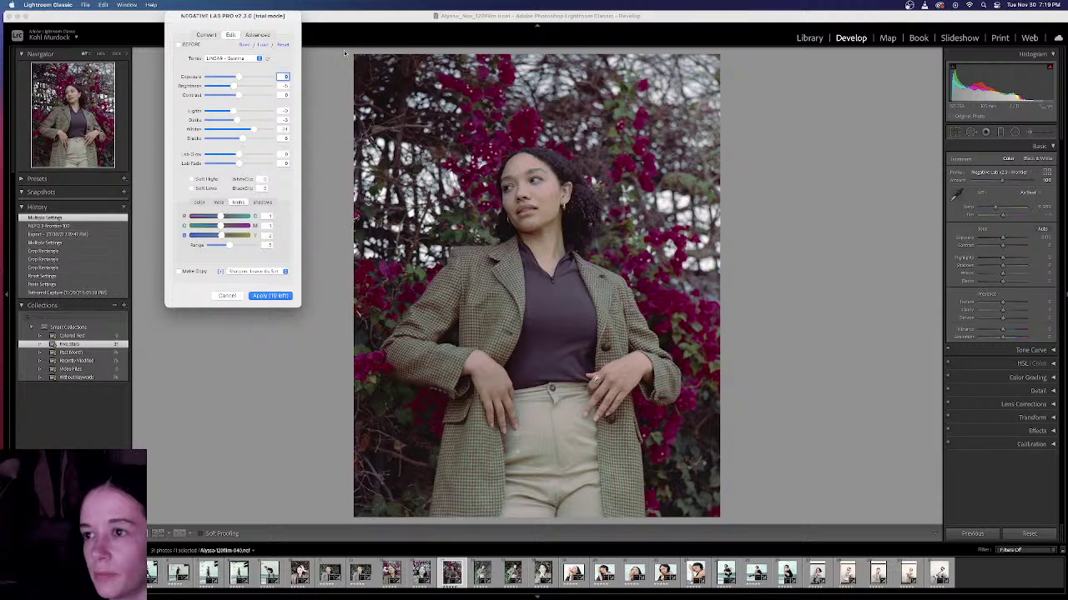
Step: Compare the conversion with its before view, reset the edit settings, and load the saved settings again
left_click(182, 46)
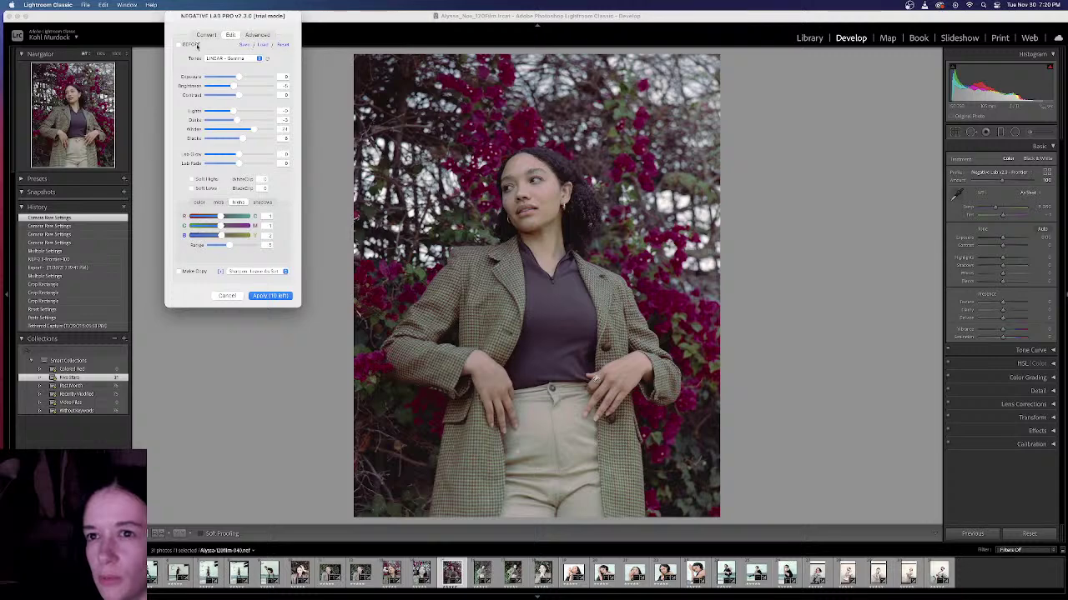
left_click(284, 45)
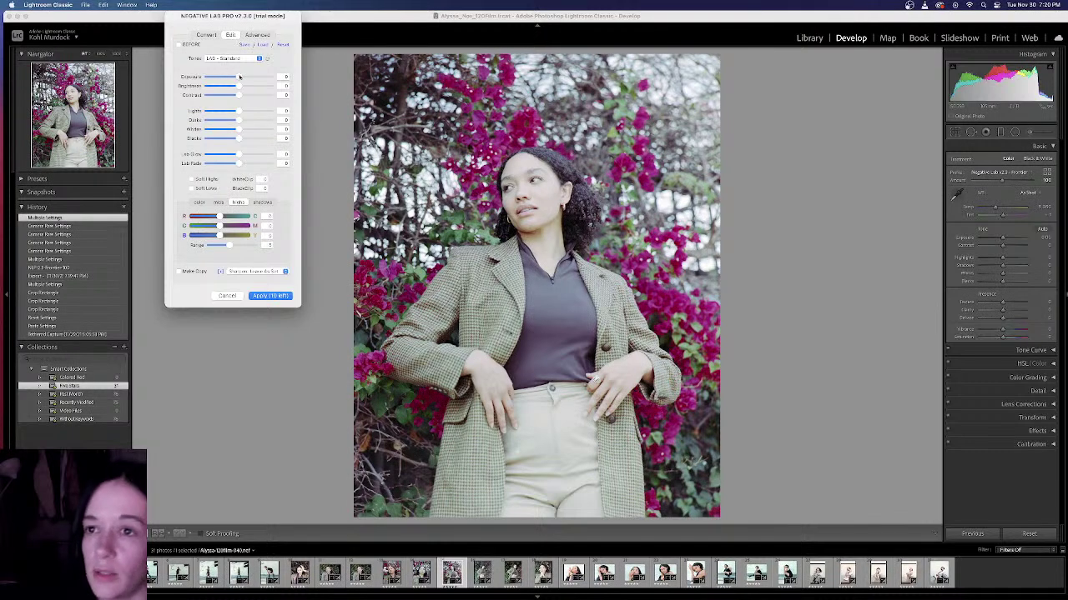
left_click(264, 46)
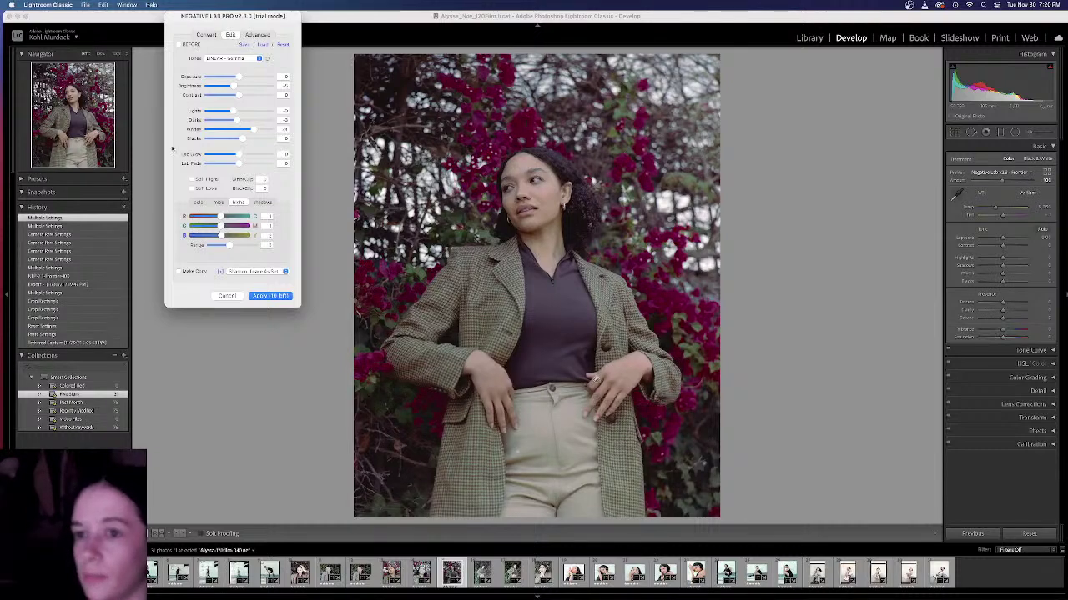
Step: Show the color settings and set Brightness, Lights, Darks, Whites and Blacks to 0
left_click(198, 203)
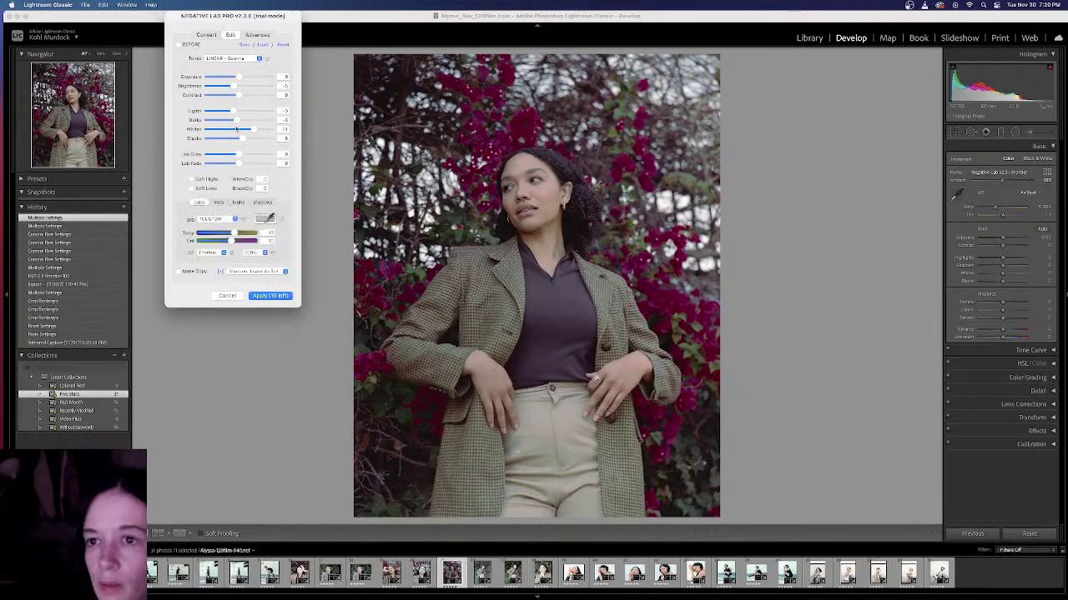
left_click(281, 83)
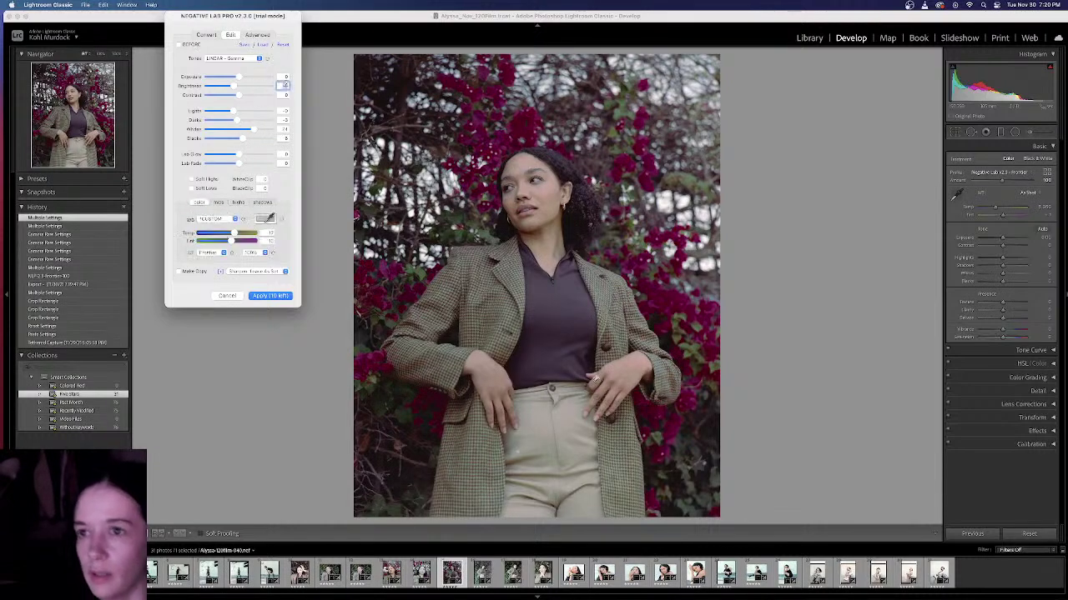
left_click(284, 111)
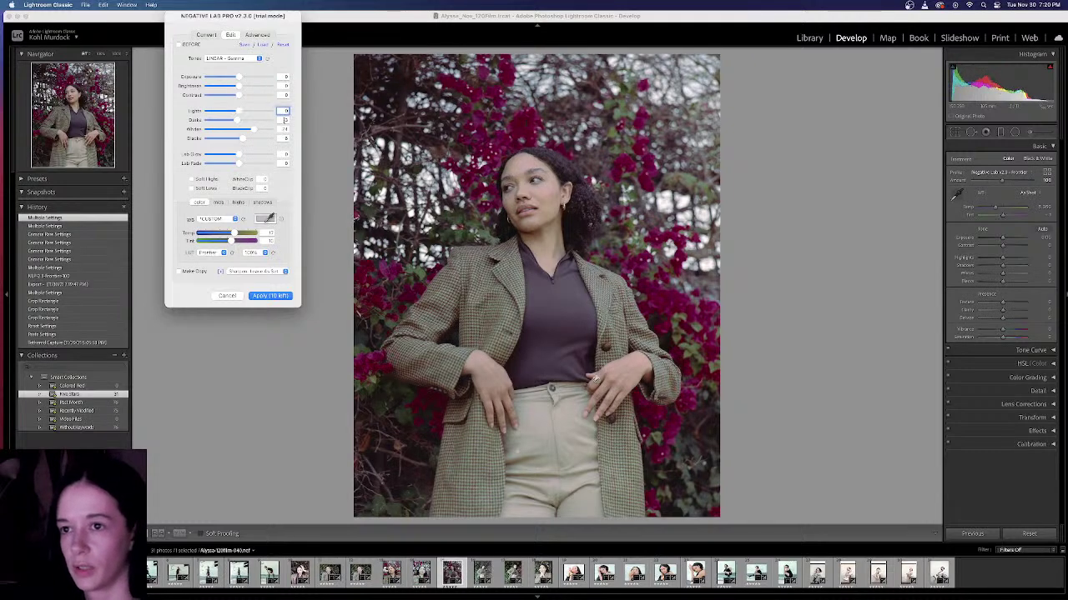
left_click(284, 120)
left_click(285, 129)
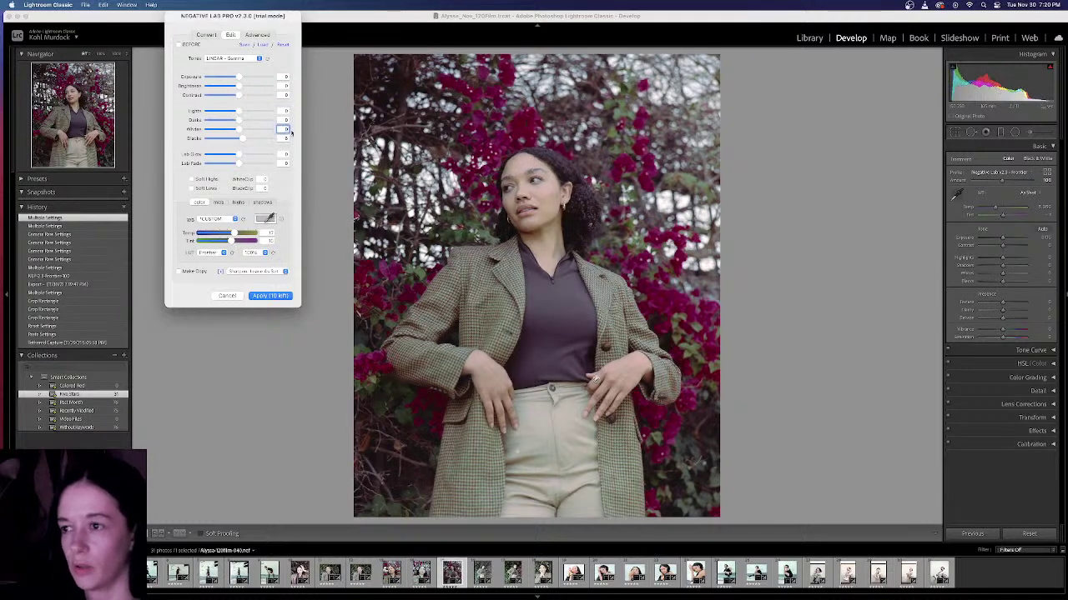
left_click(285, 137)
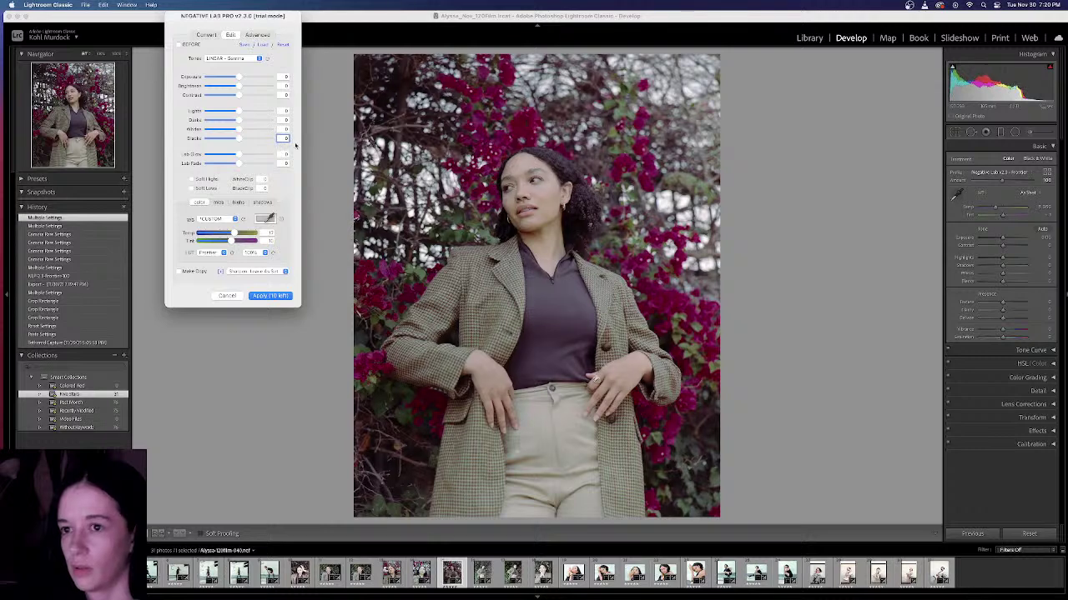
Step: Try the LINEAR, LINEAR - Gamma and LINEAR - Deep tone profiles on the conversion, and cancel the Negative Lab Pro edit
left_click(259, 59)
left_click(256, 52)
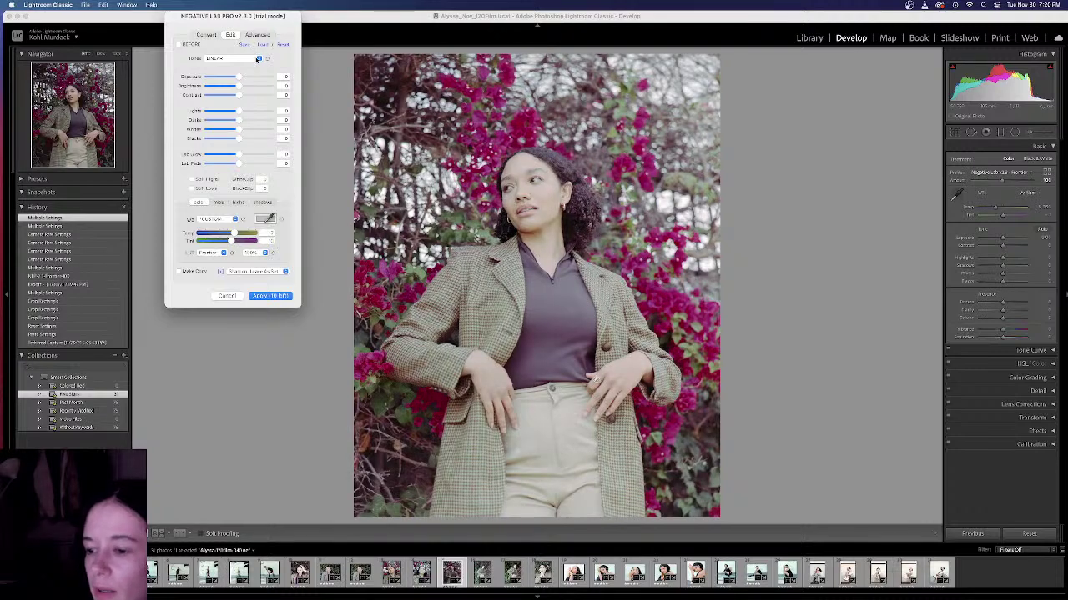
left_click(259, 59)
left_click(254, 66)
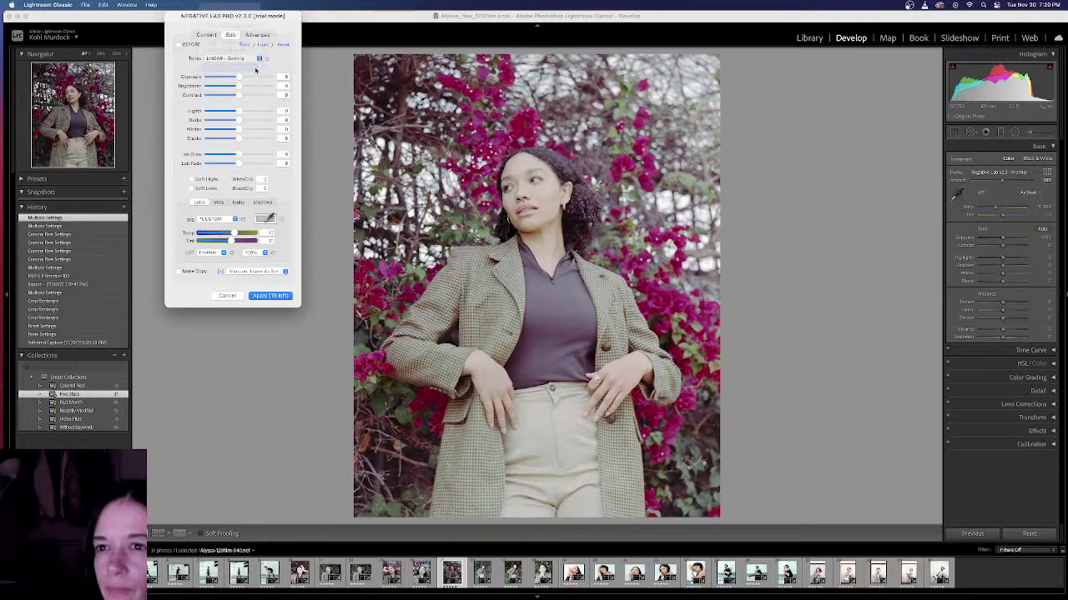
left_click(265, 58)
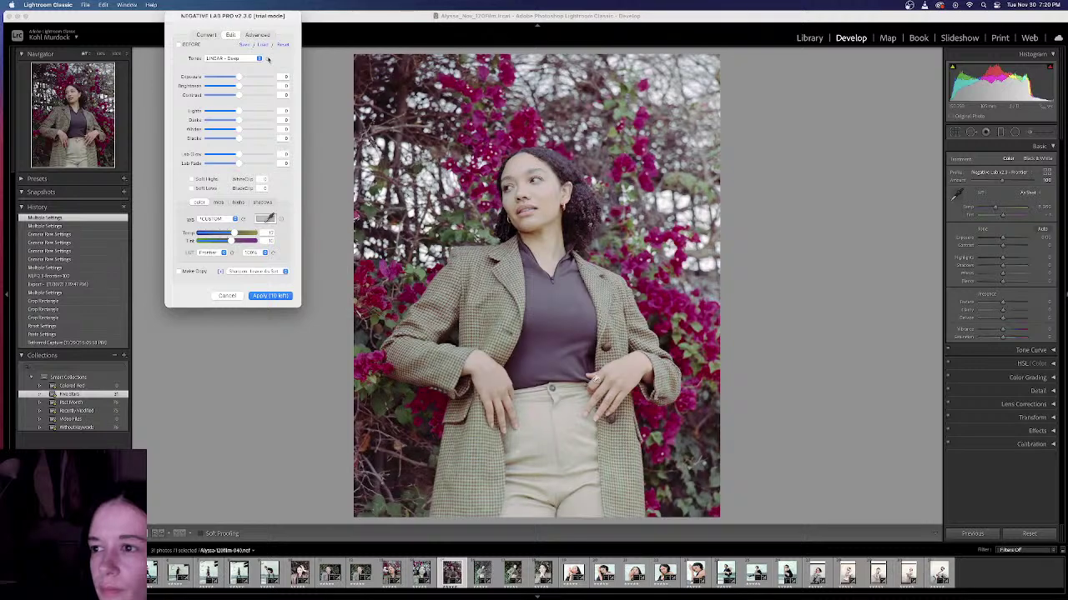
left_click(260, 59)
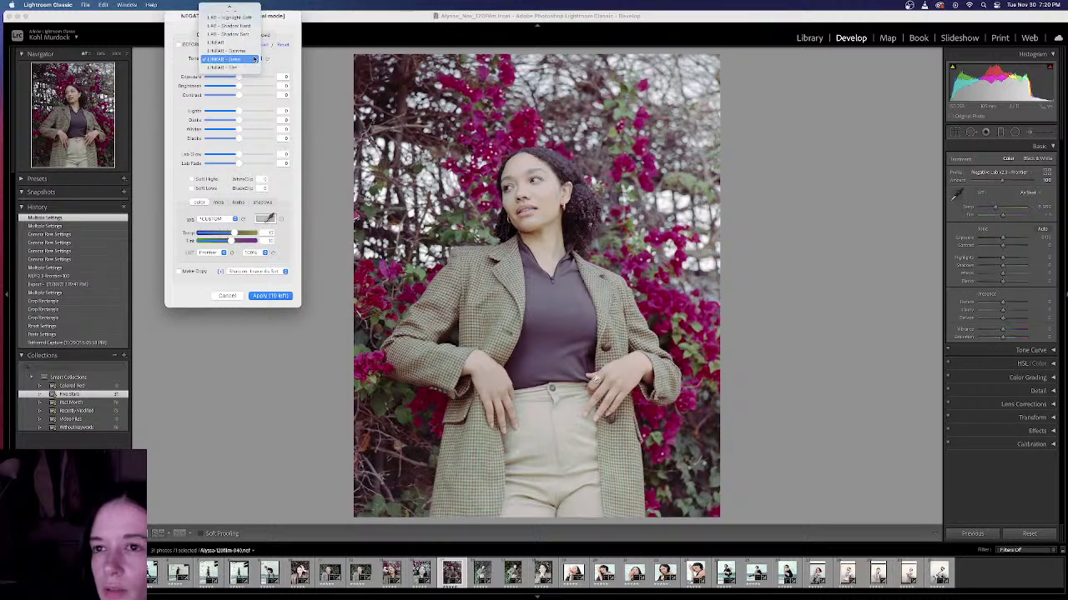
left_click(254, 60)
left_click(256, 58)
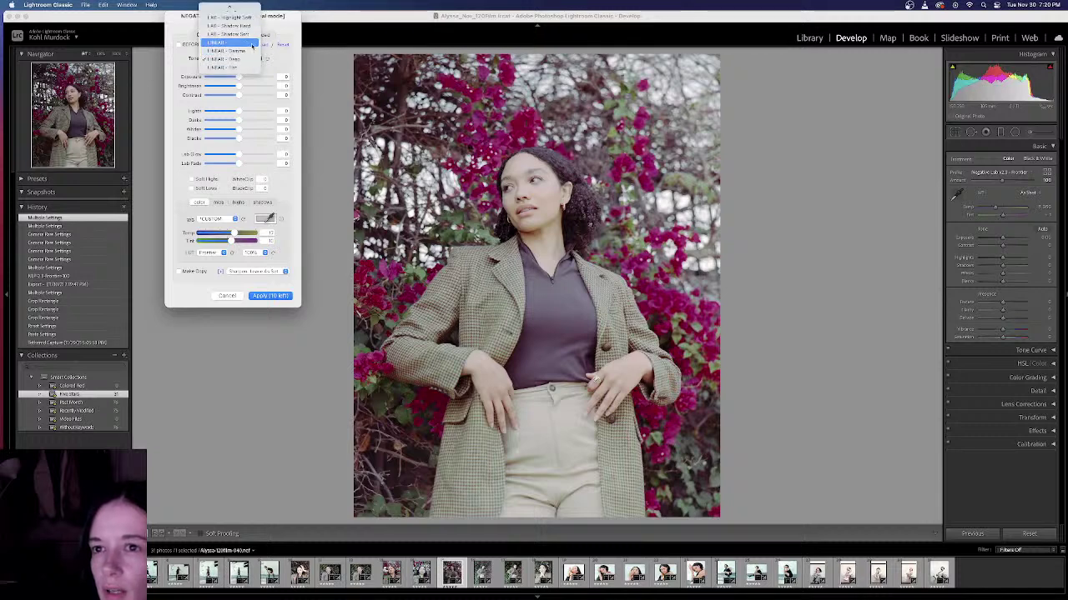
left_click(253, 44)
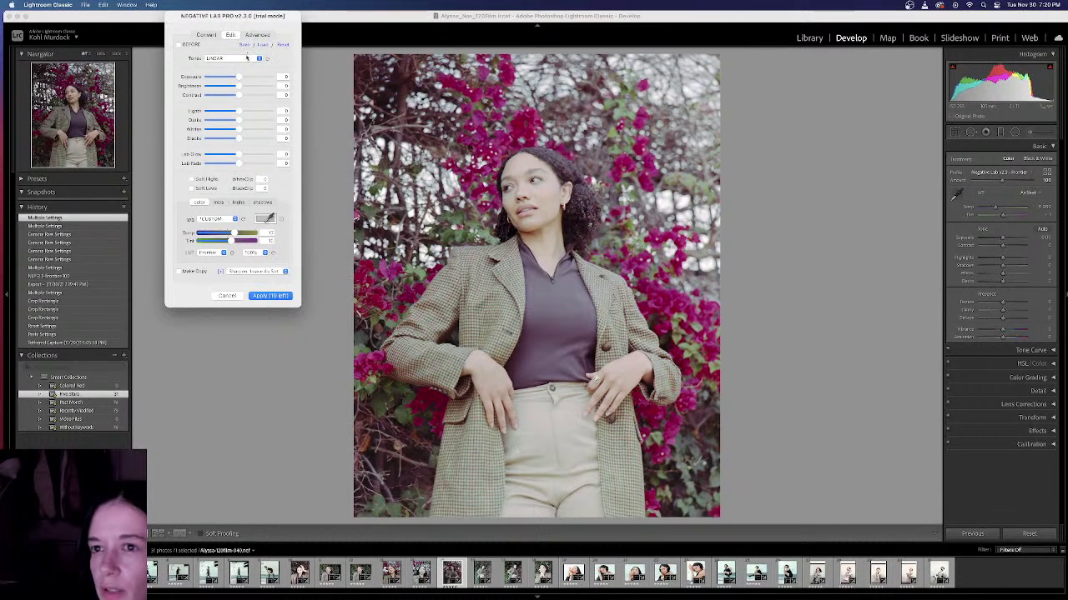
left_click(247, 58)
left_click(245, 75)
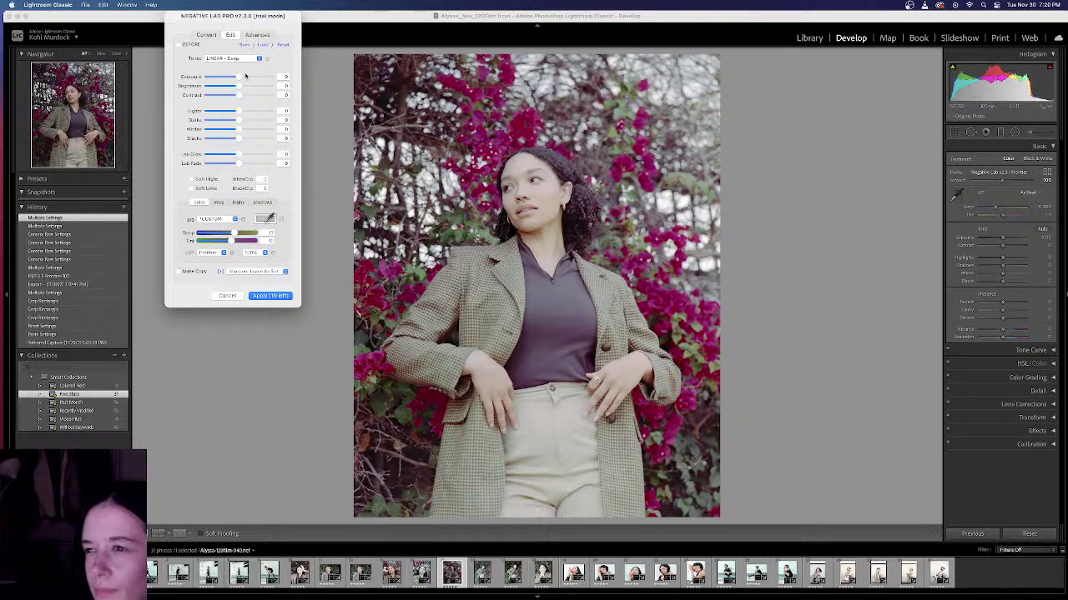
left_click(233, 297)
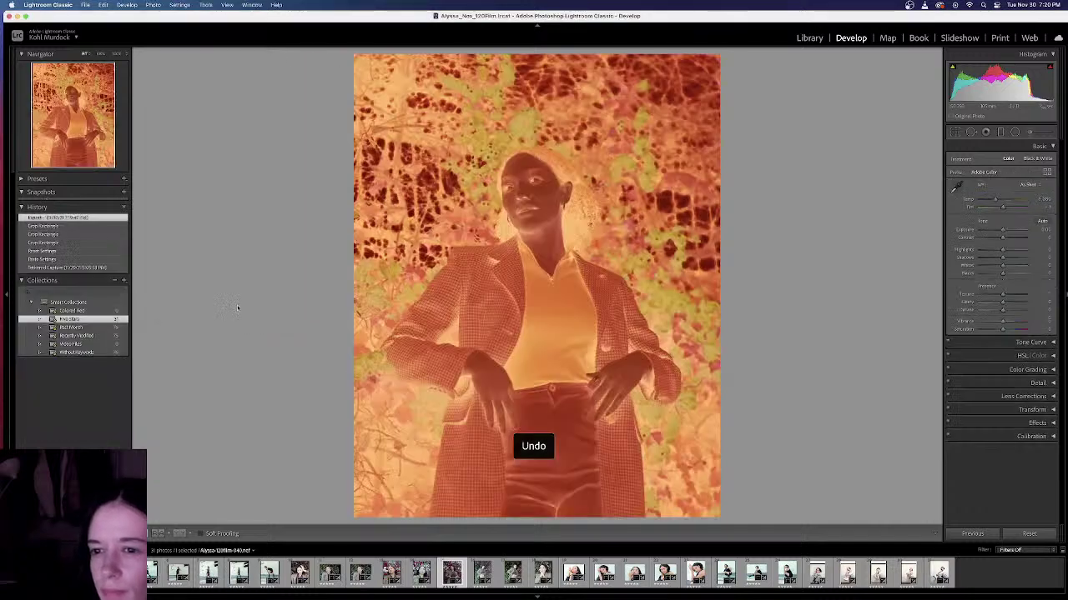
Step: Capture a screenshot of the edited close-up portrait, uncover the desktop, and open the screenshot in Preview
left_click(391, 576)
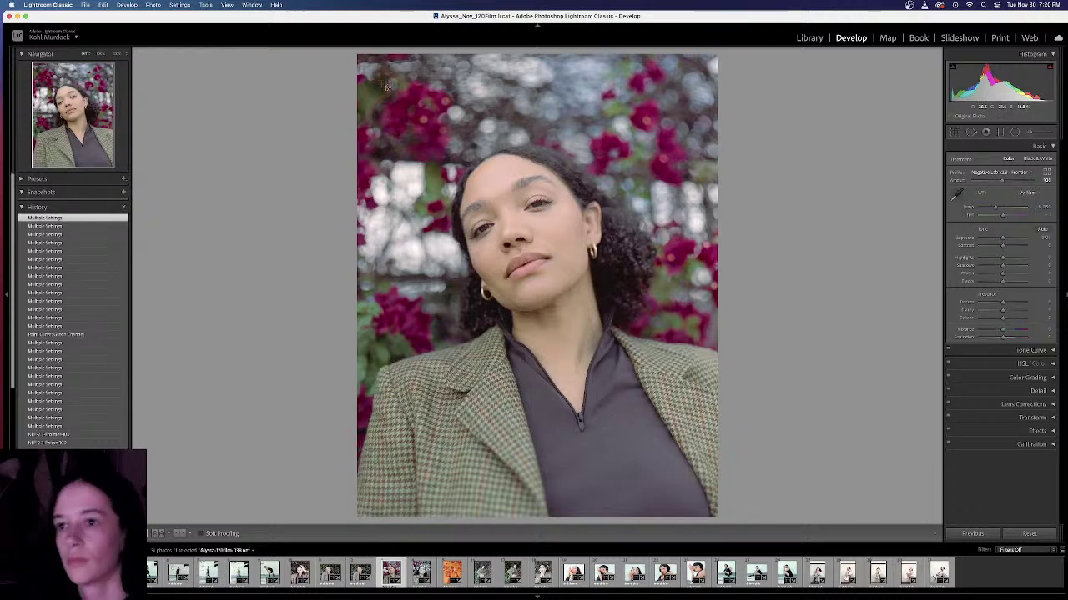
left_click_drag(366, 61, 721, 513)
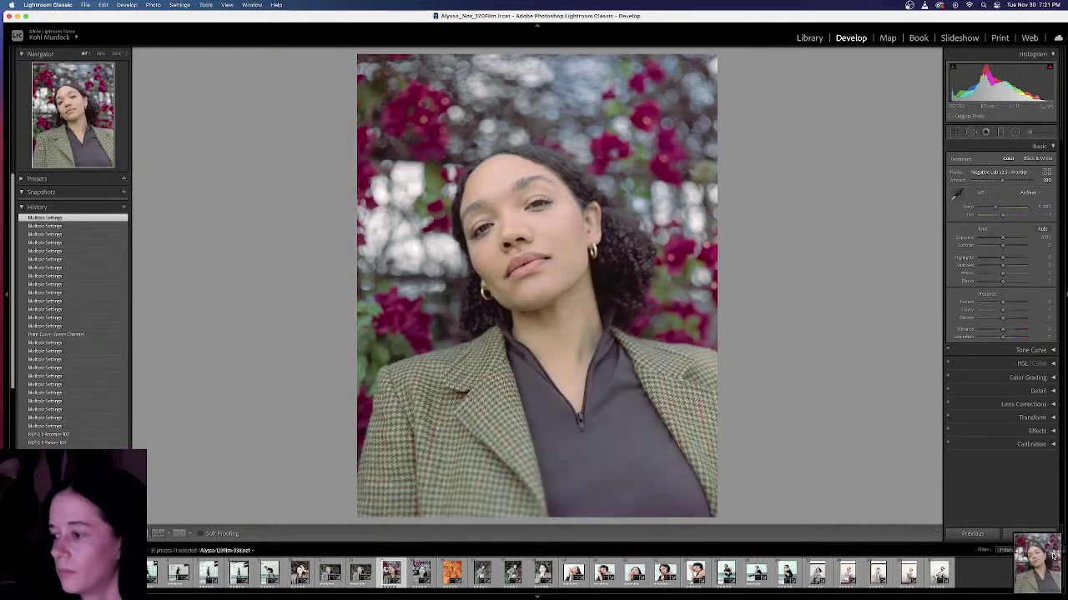
left_click_drag(834, 16, 717, 10)
right_click(1044, 69)
mouse_move(918, 79)
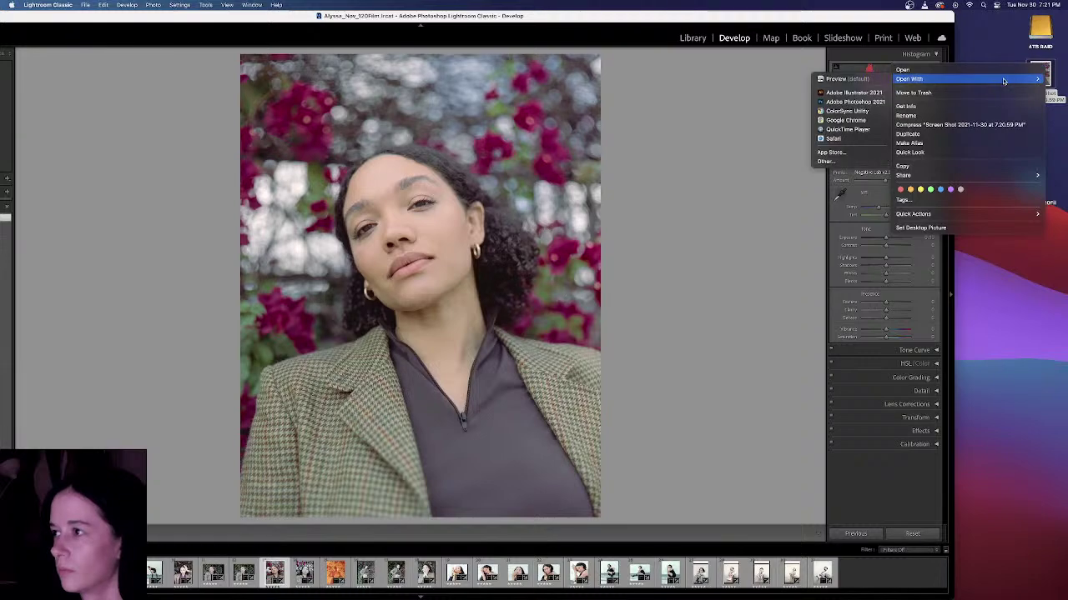
left_click(844, 79)
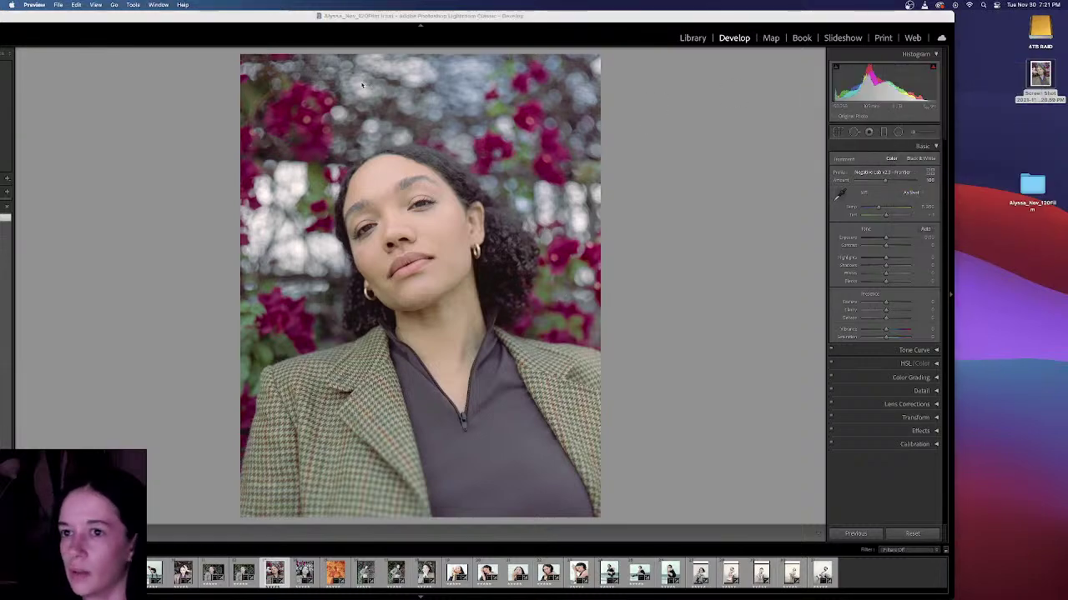
Step: Arrange the Preview screenshot and a narrowed Lightroom Classic window side by side so both portraits are visible, with Lightroom active
left_click_drag(175, 21, 884, 9)
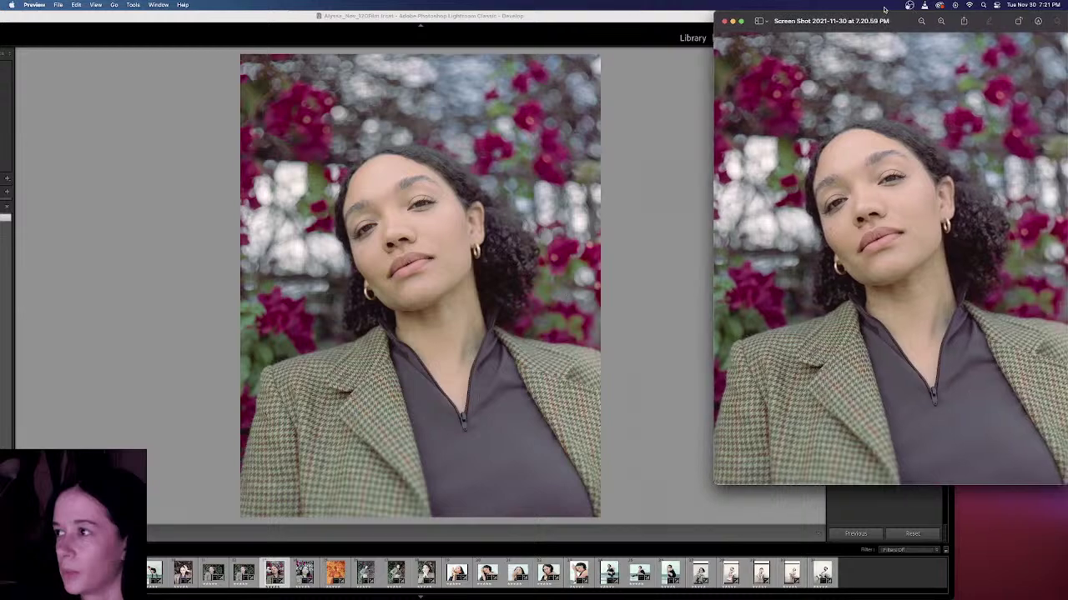
left_click_drag(714, 39, 829, 27)
left_click(708, 17)
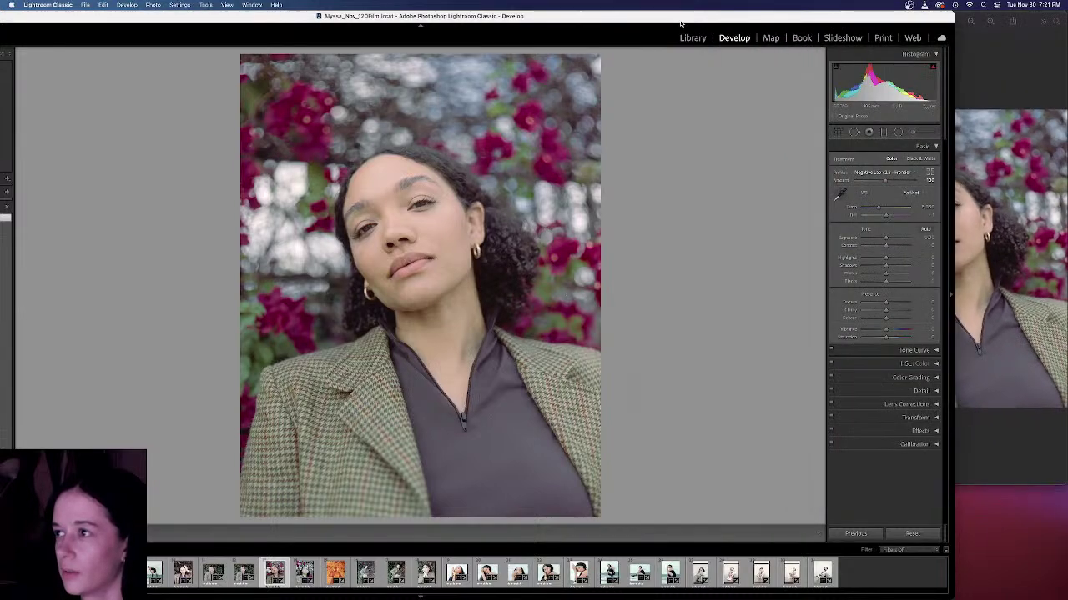
left_click_drag(707, 17, 773, 17)
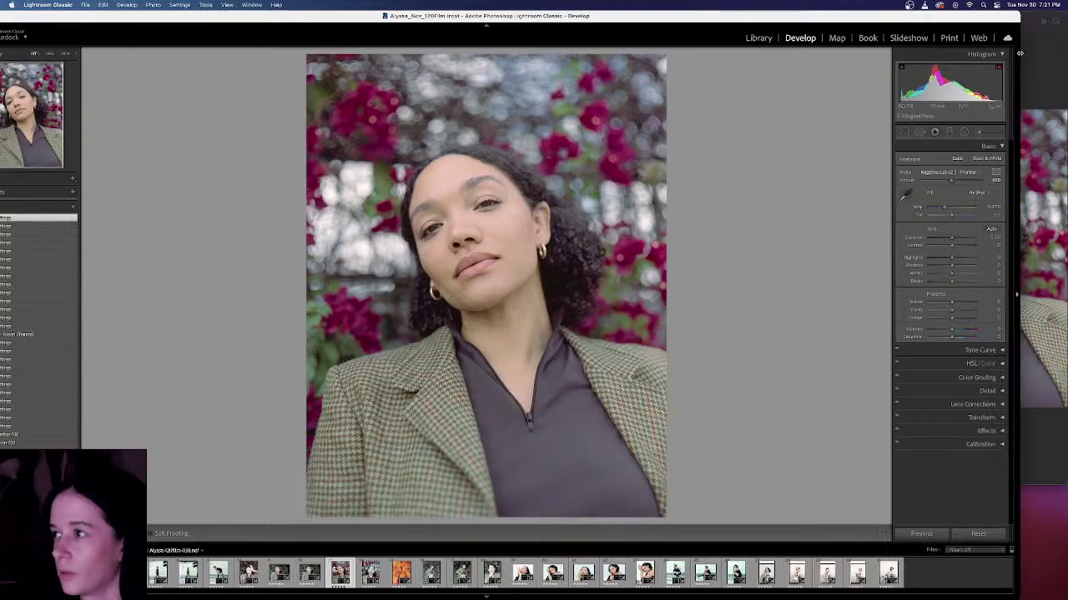
left_click_drag(1019, 55, 935, 54)
double_click(569, 13)
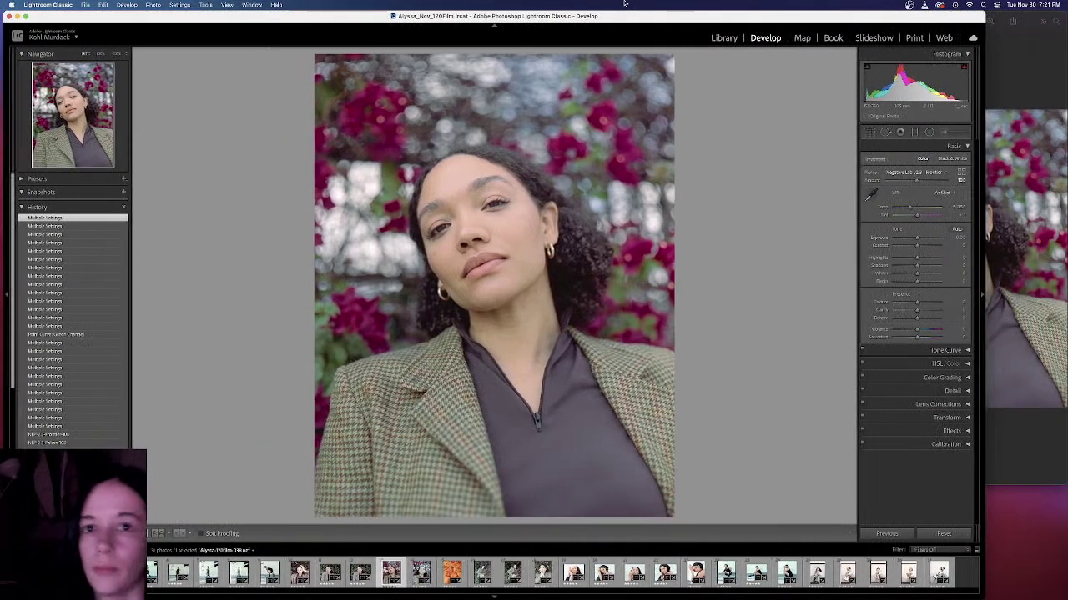
left_click_drag(986, 50, 850, 49)
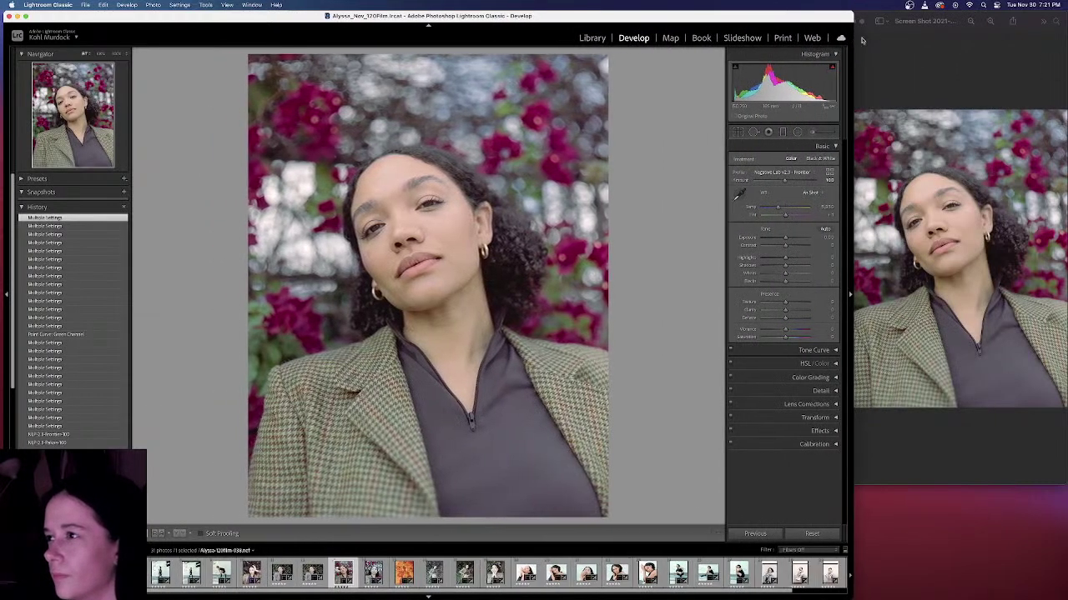
left_click(894, 15)
left_click(528, 26)
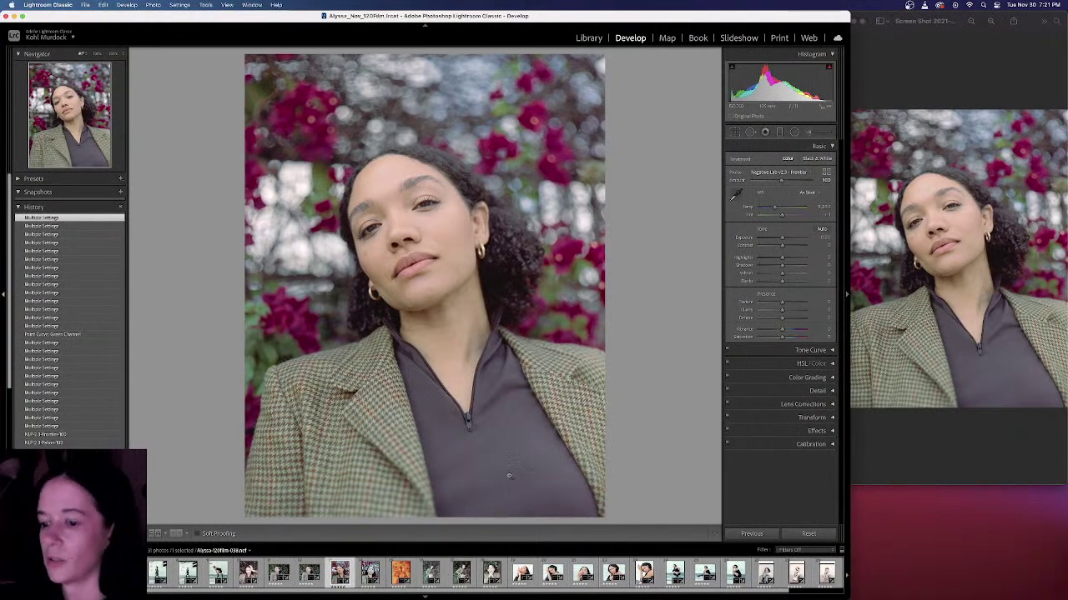
Step: Convert the orange negative of the waist-up standing portrait with Negative Lab Pro, and move its dialog clear of the photo
left_click(401, 573)
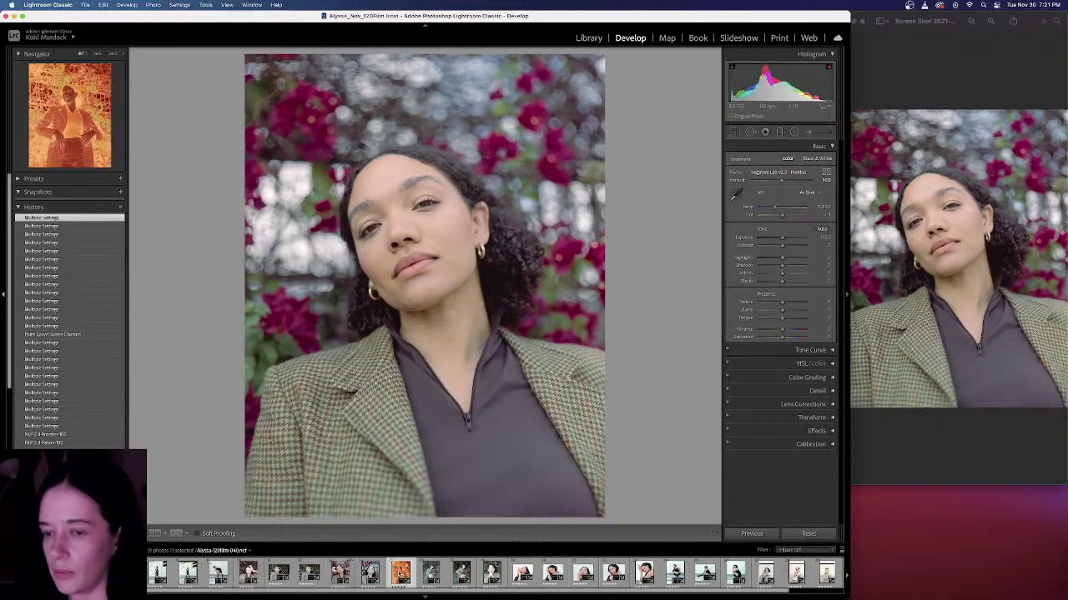
left_click(86, 6)
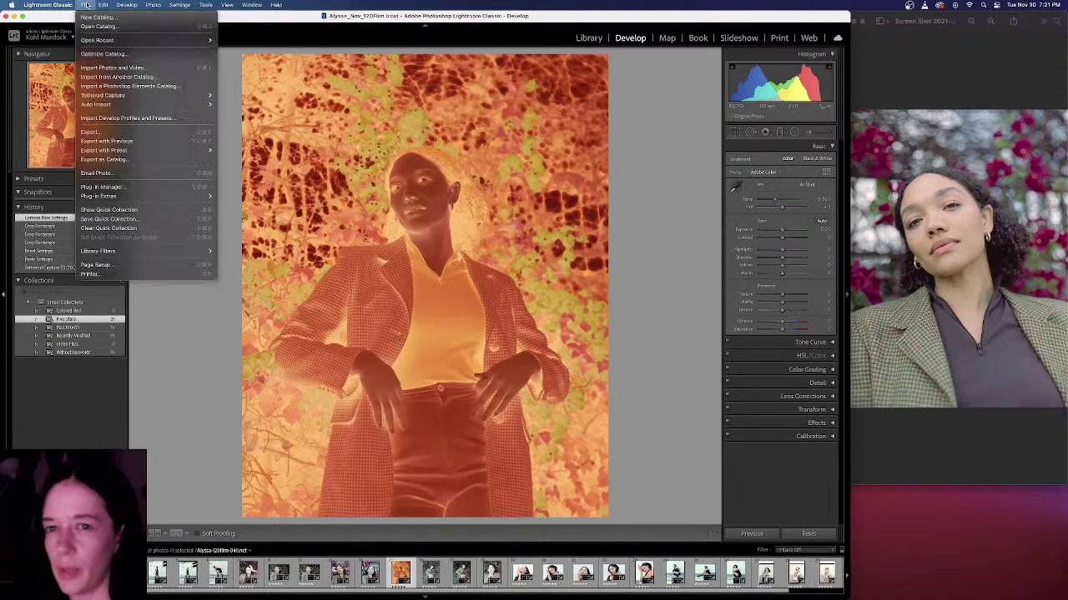
mouse_move(149, 196)
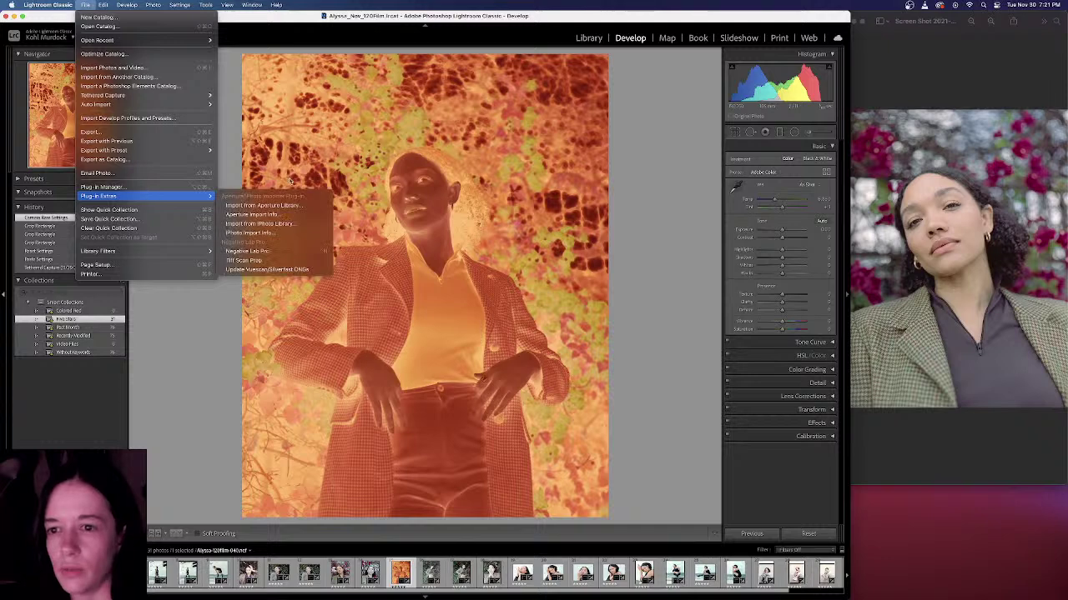
left_click(297, 251)
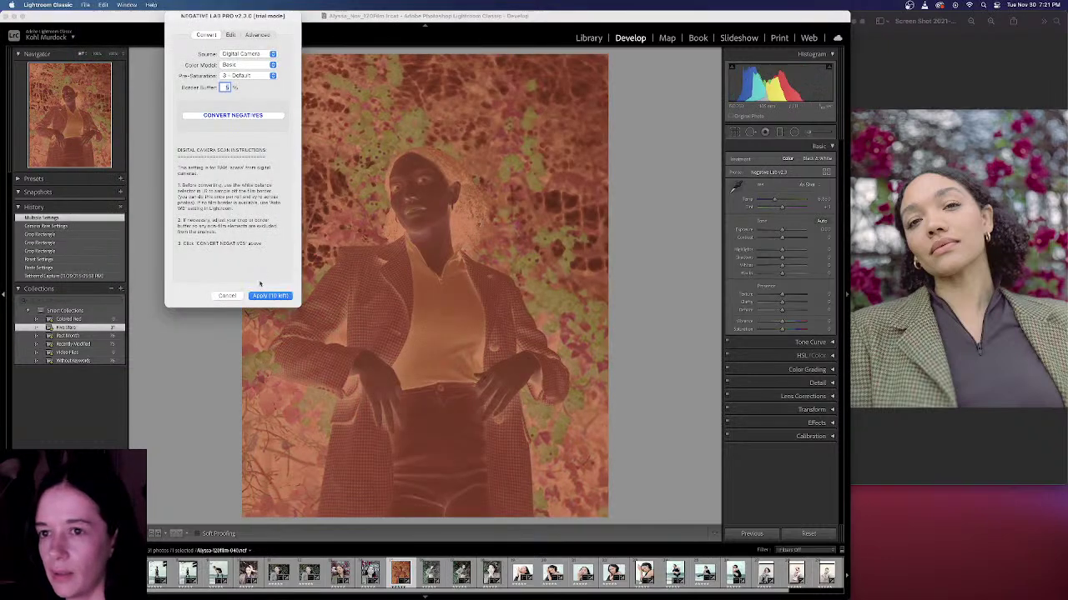
left_click(268, 115)
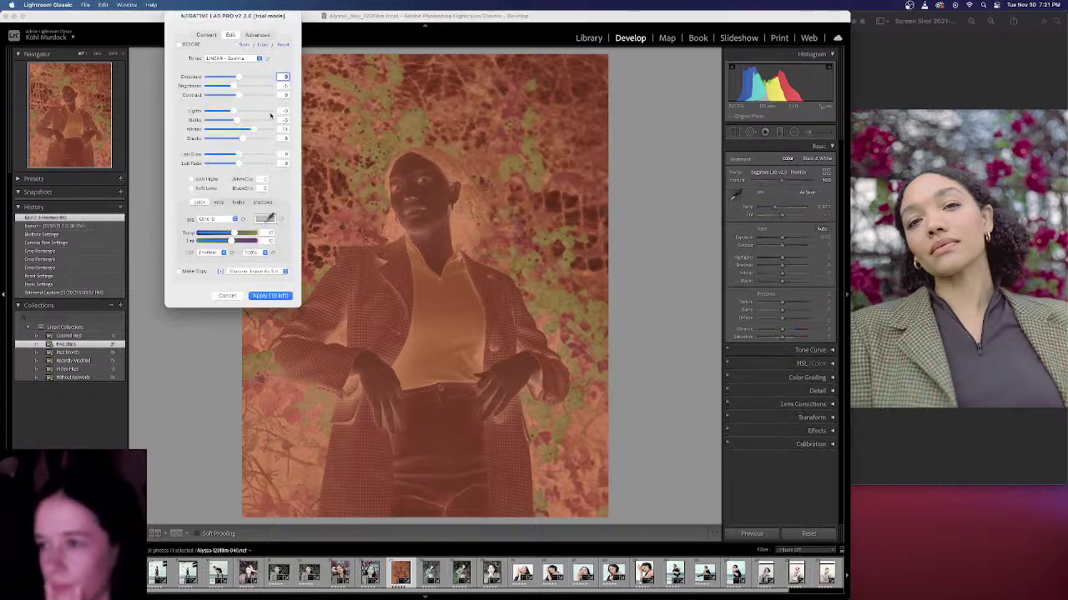
left_click_drag(221, 22, 128, 63)
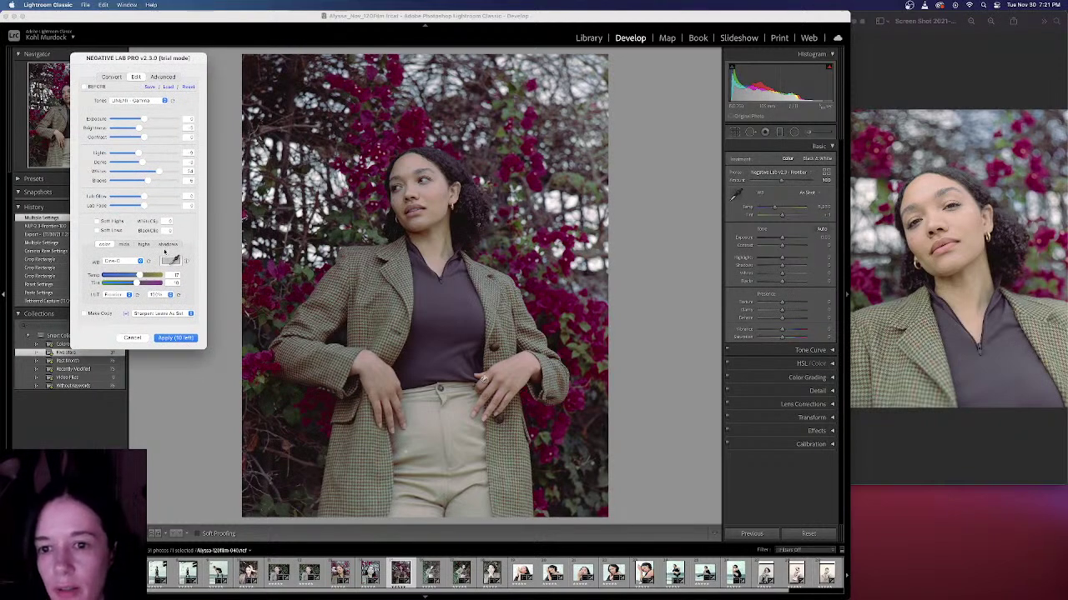
Step: Check the conversion's highlight and midtone color settings, and try the LINEAR - Deep and LINEAR tone profiles
left_click(146, 244)
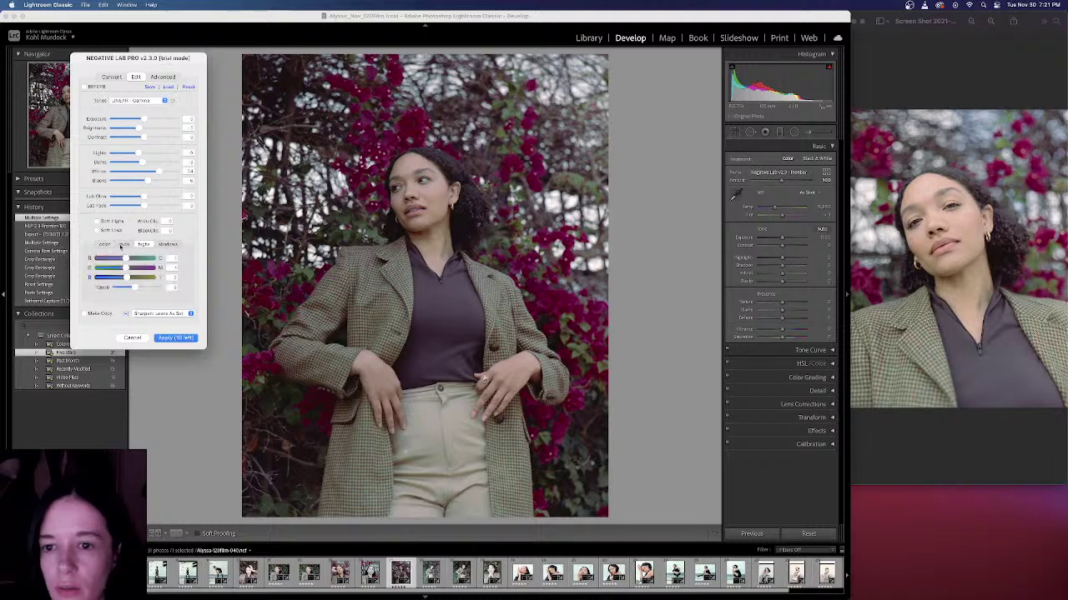
left_click(123, 244)
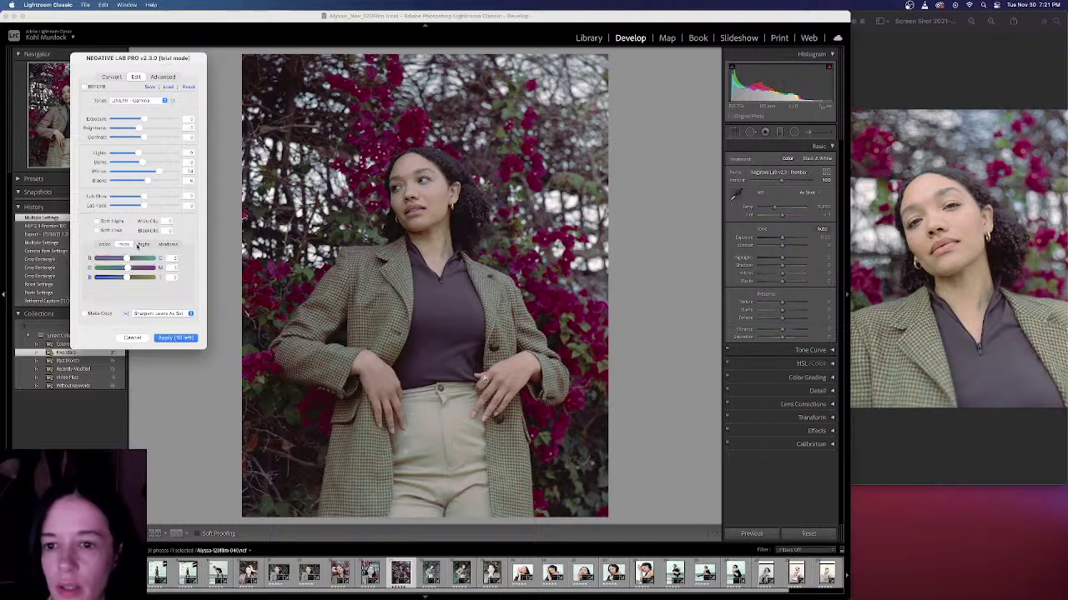
left_click(140, 245)
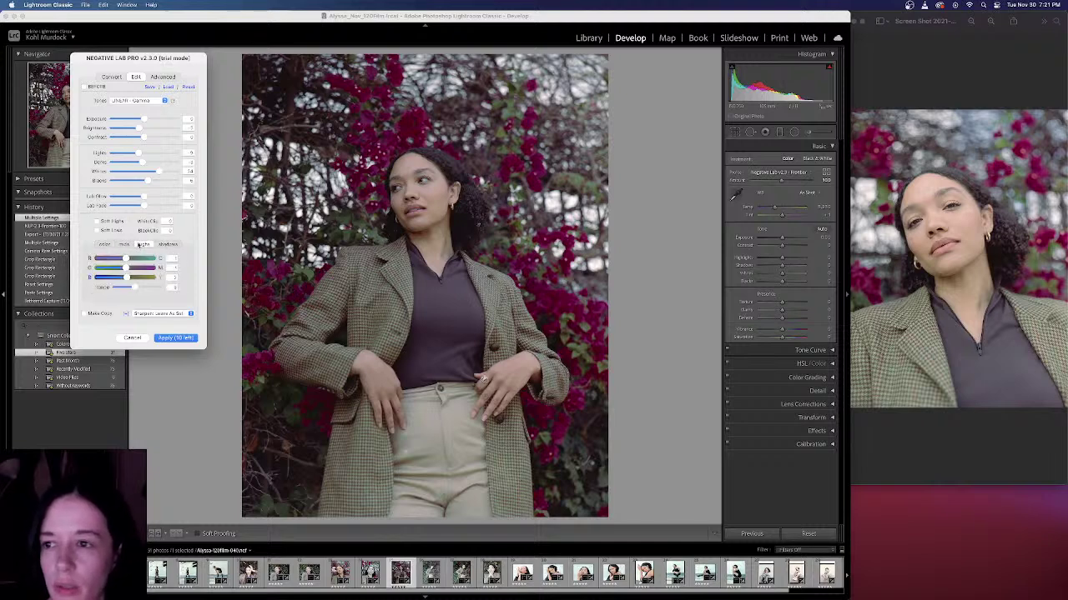
left_click(140, 101)
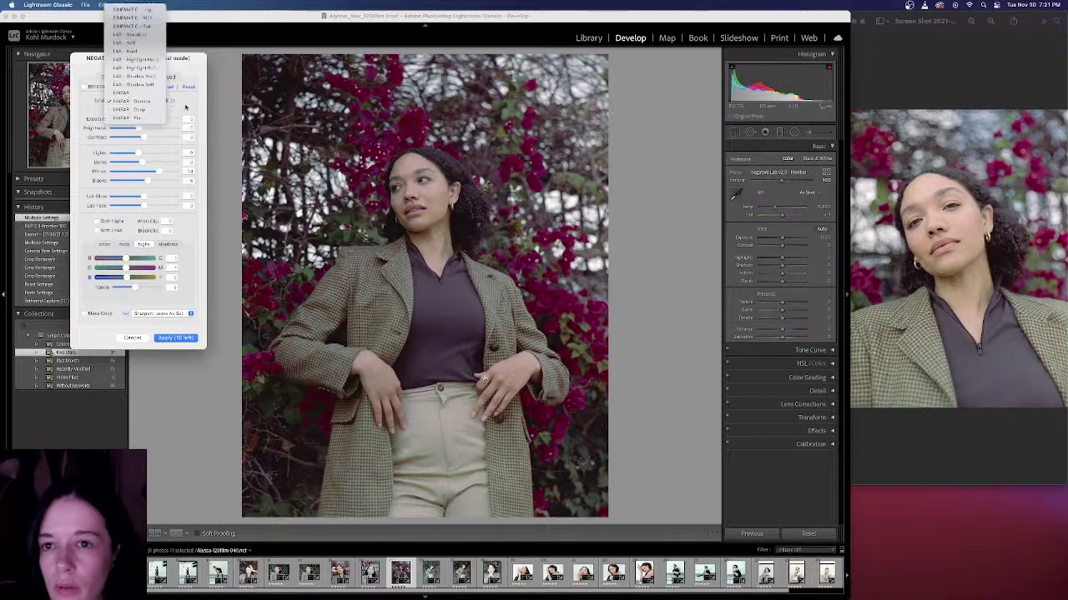
left_click(140, 100)
left_click(141, 101)
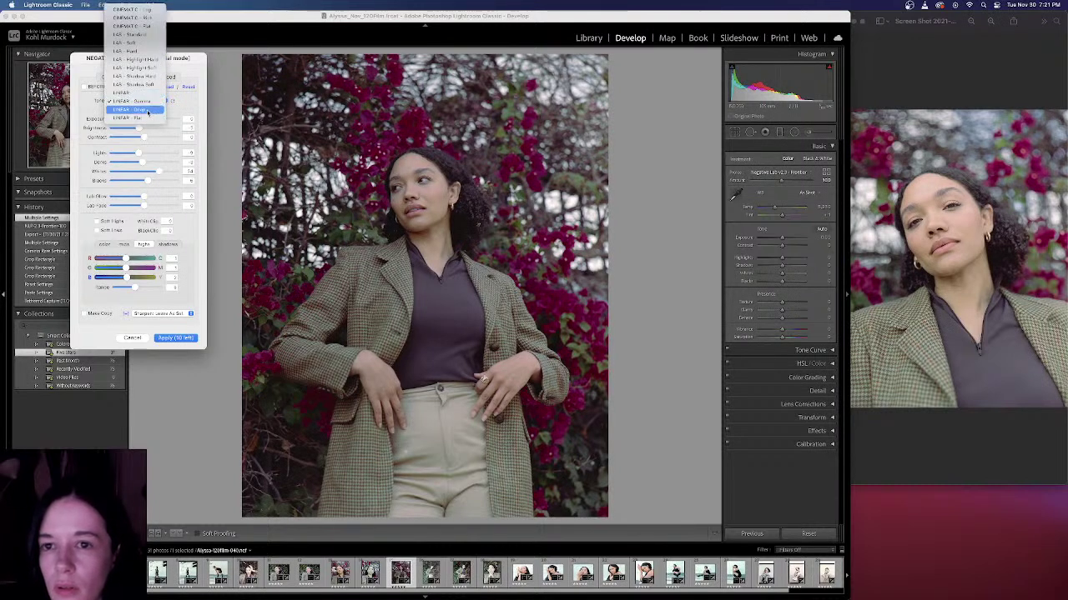
left_click(148, 109)
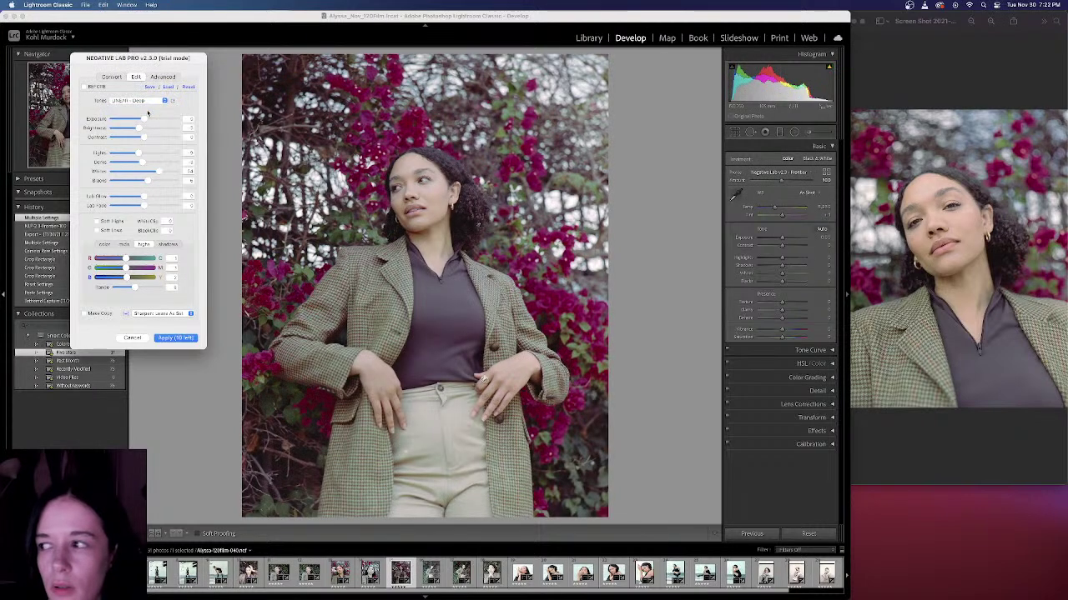
left_click(150, 101)
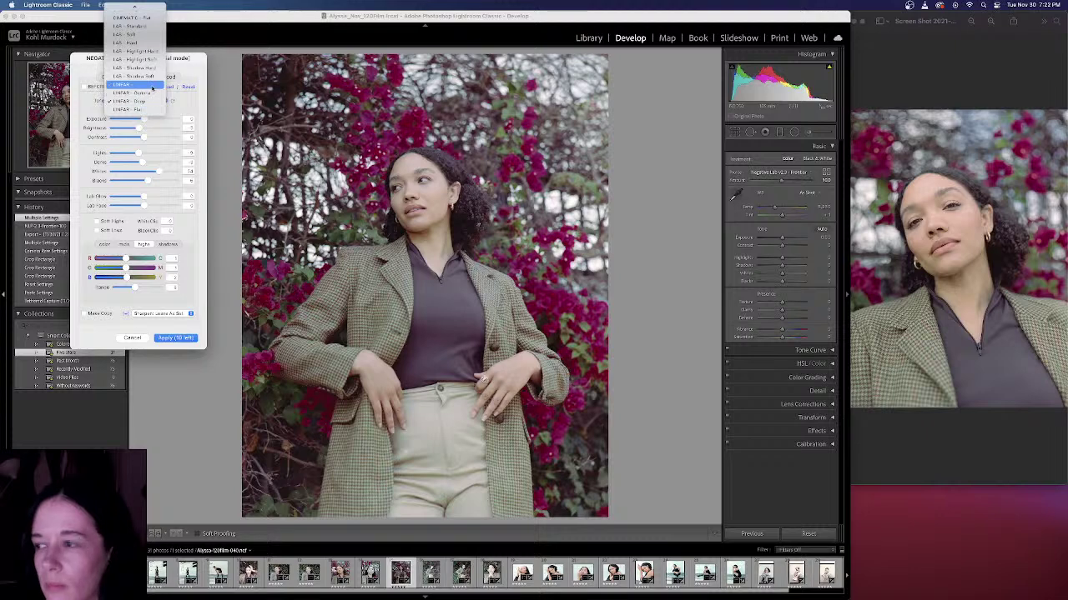
left_click(152, 90)
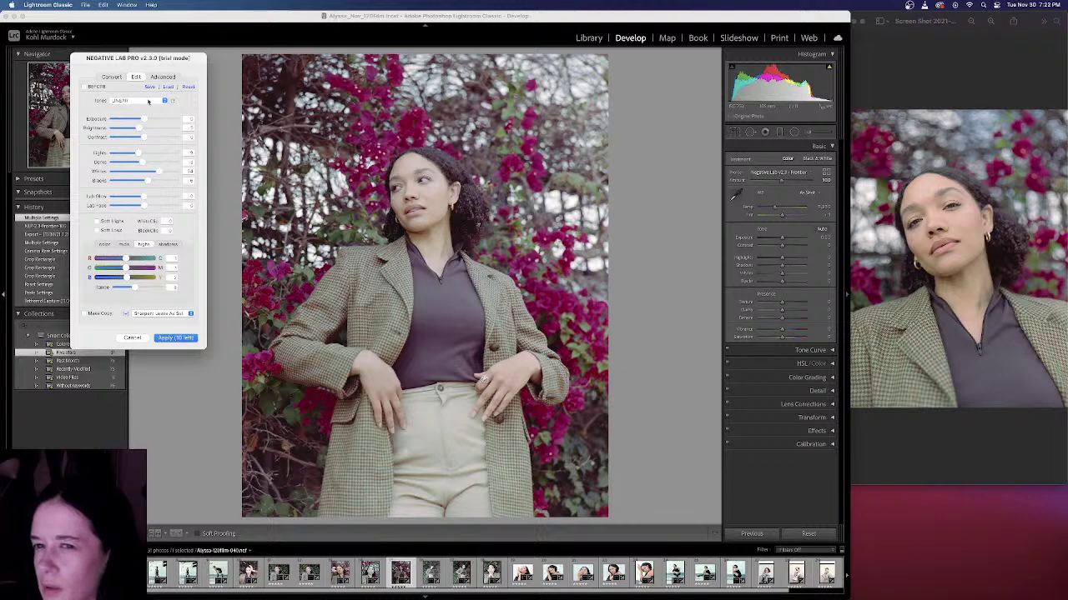
Step: Set Brightness, Darks, Whites and Blacks to 0, and lower Exposure and Lights slightly
left_click(189, 128)
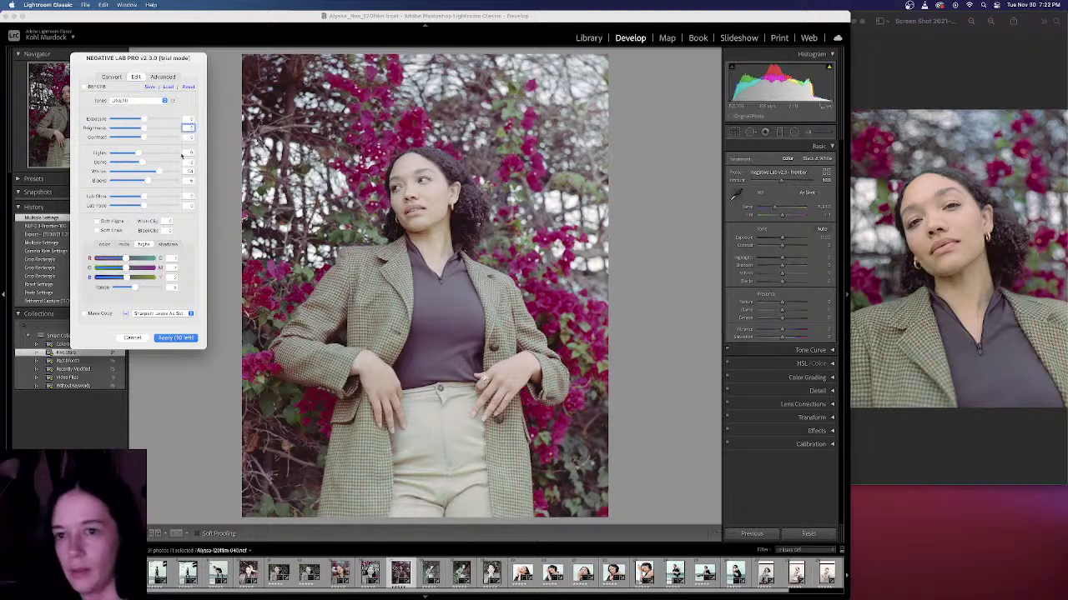
key("Tab")
key("Tab")
key("Tab")
key("Tab")
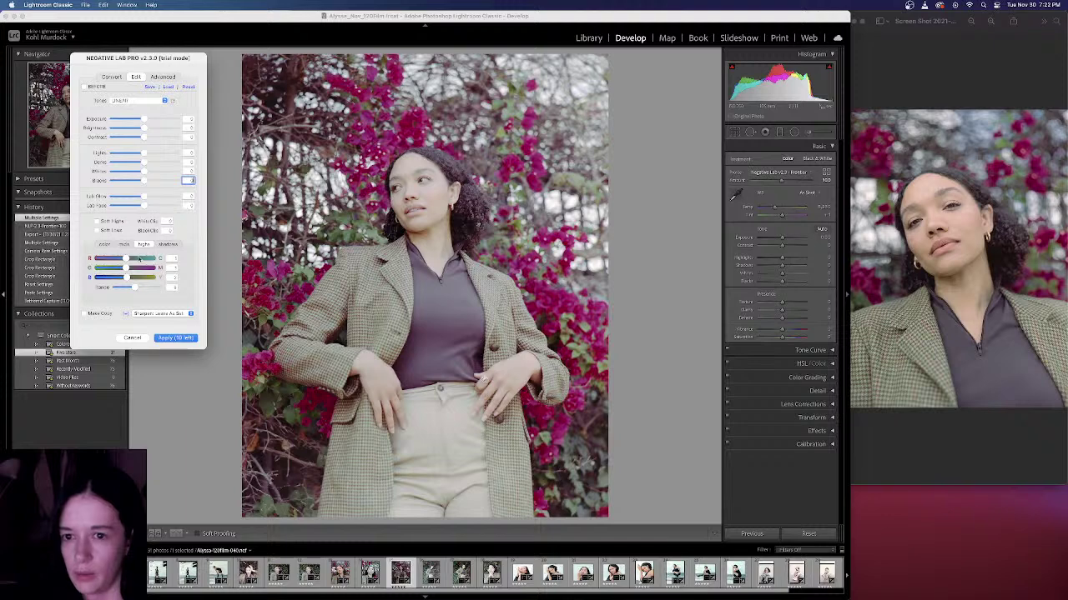
key("Tab")
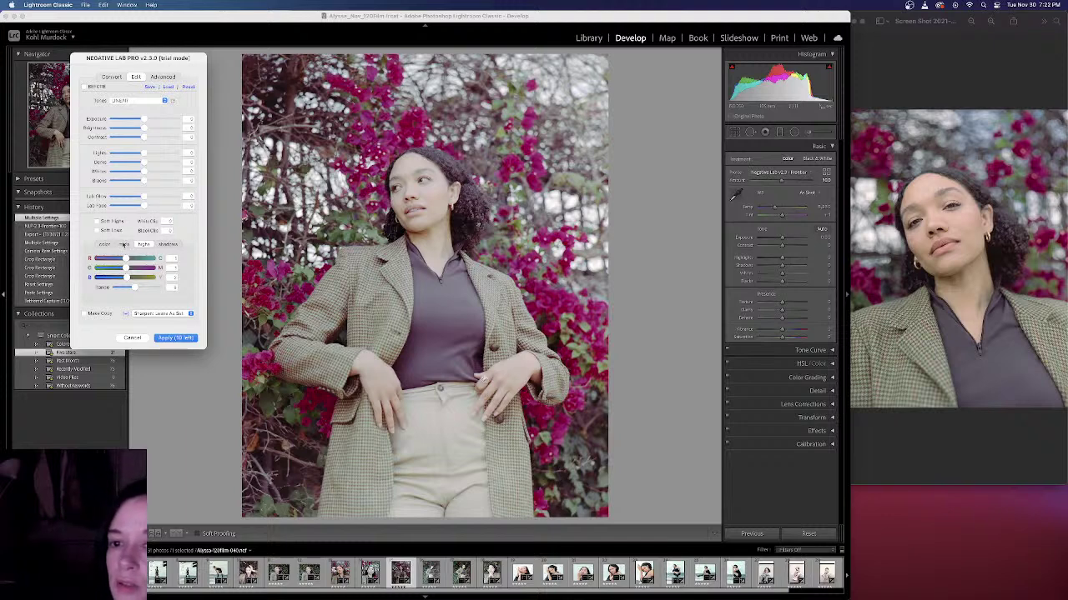
left_click(123, 244)
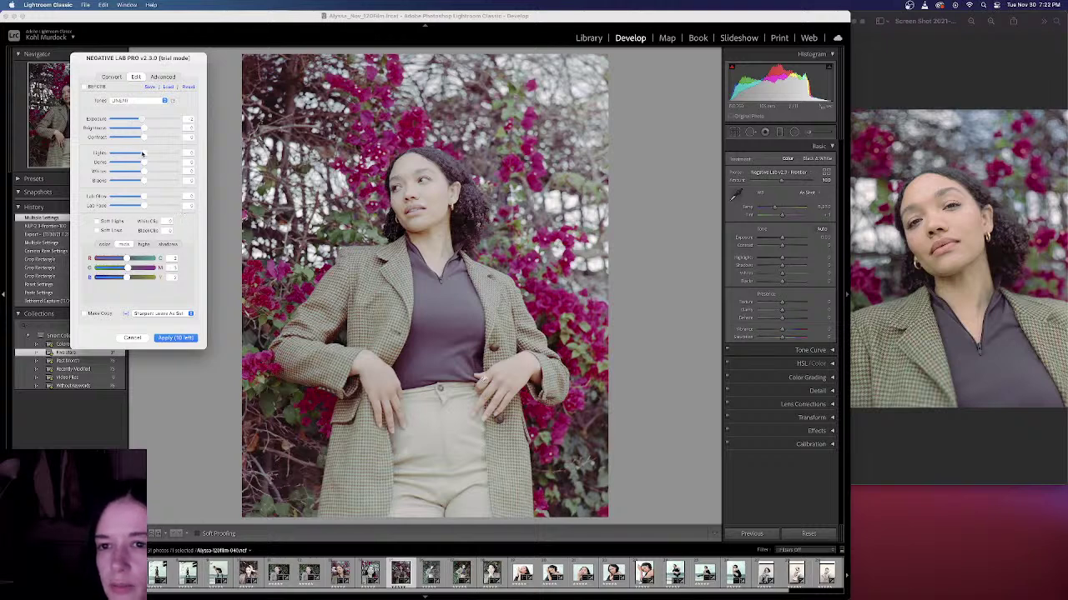
left_click_drag(143, 154, 140, 155)
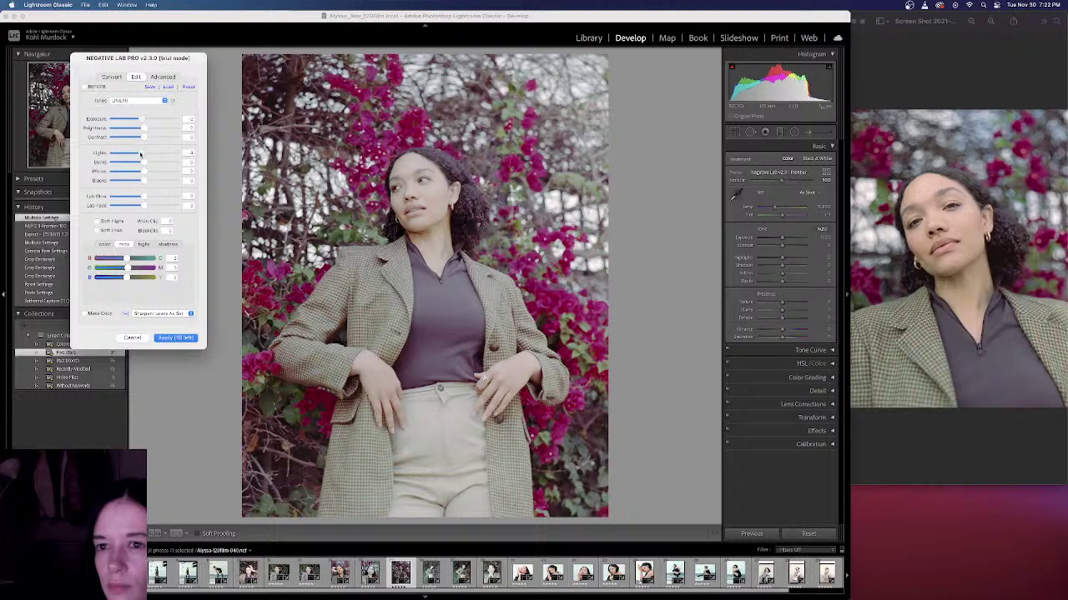
Step: Set the red, green and blue color balance to 0 in the highlights, shadows and midtones
left_click(147, 245)
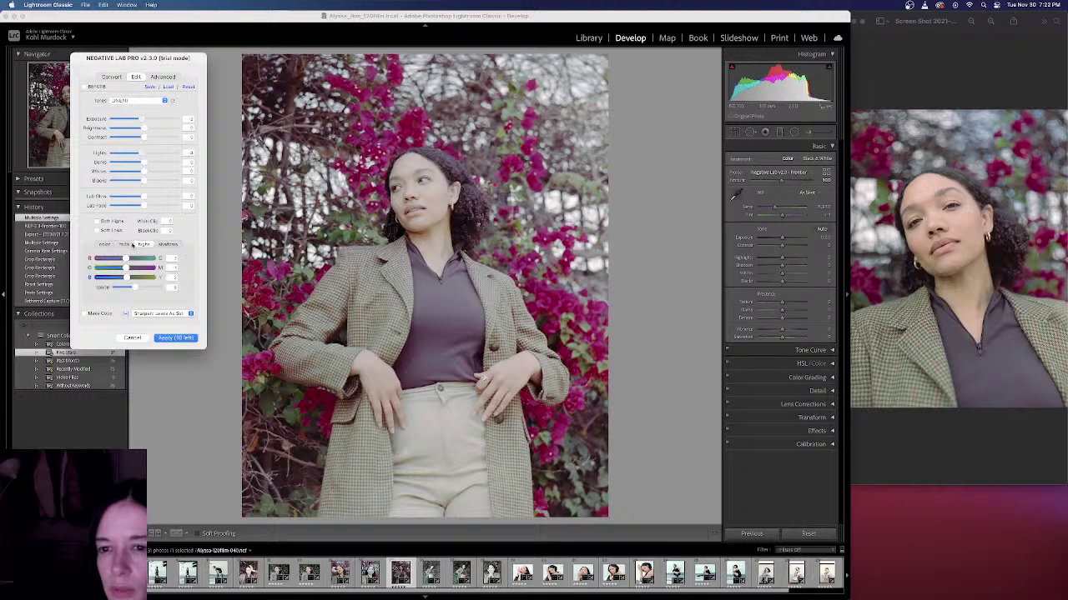
left_click(172, 267)
key("Down")
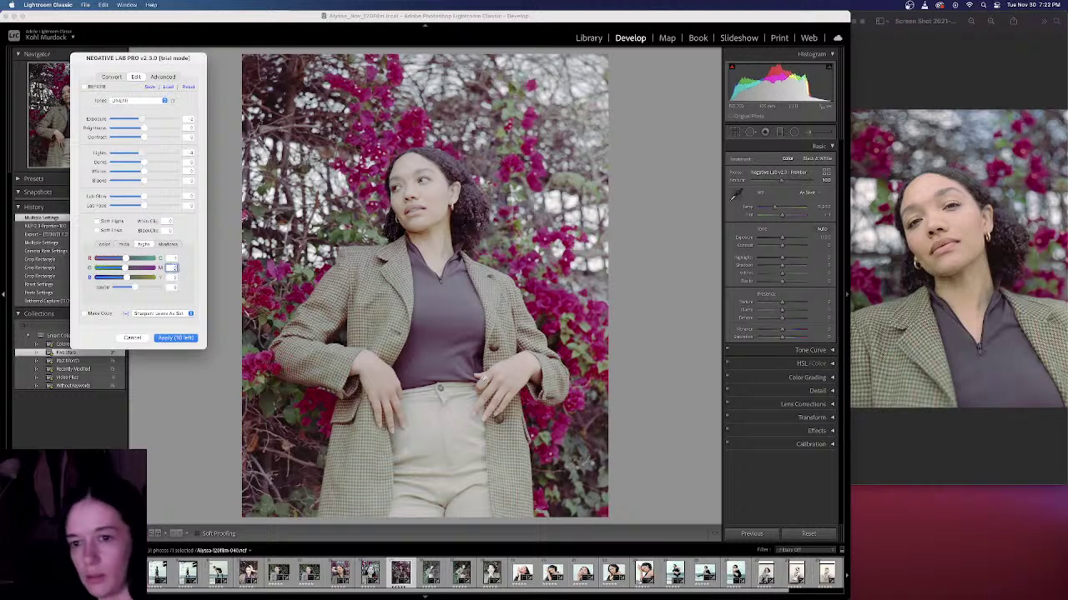
left_click(172, 277)
key("Down")
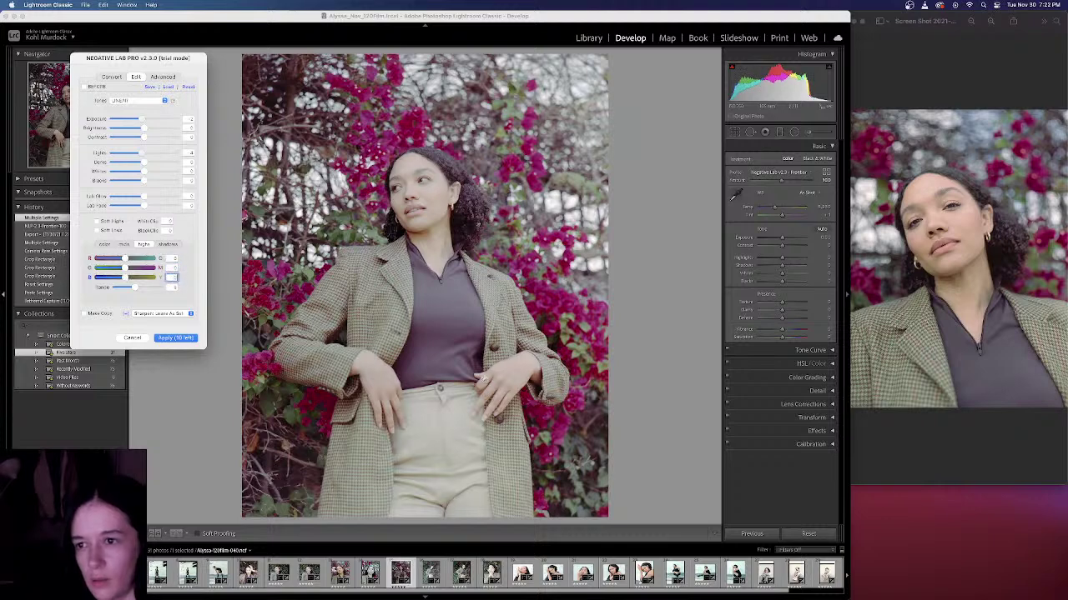
left_click(162, 246)
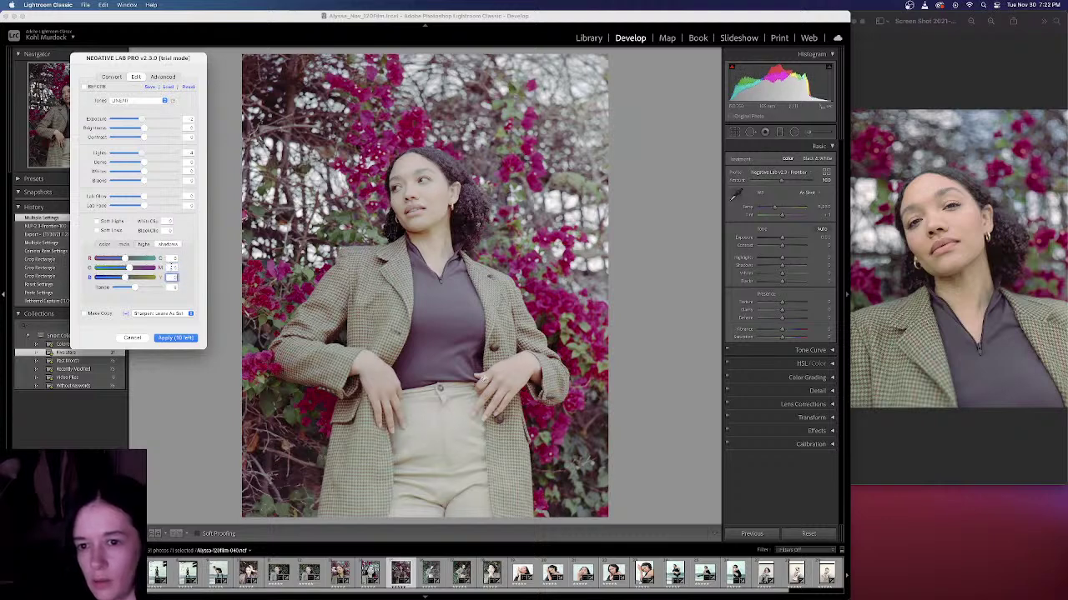
left_click(123, 245)
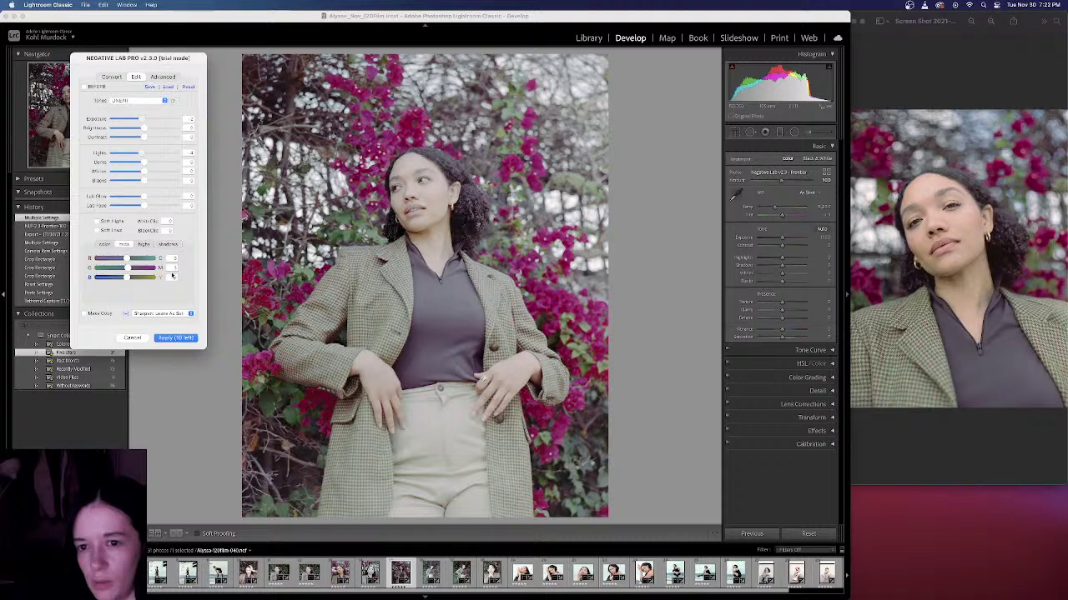
left_click(171, 268)
left_click(171, 257)
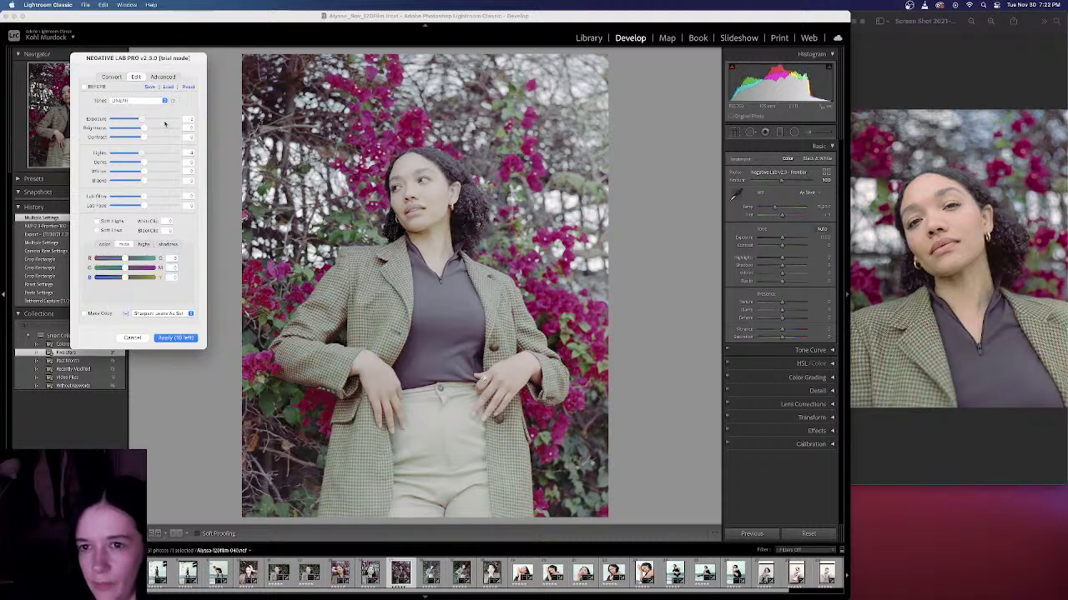
Step: Reset the edit settings, try the LINEAR - Deep tone profile, and set the tones to LINEAR - Gamma
left_click(185, 87)
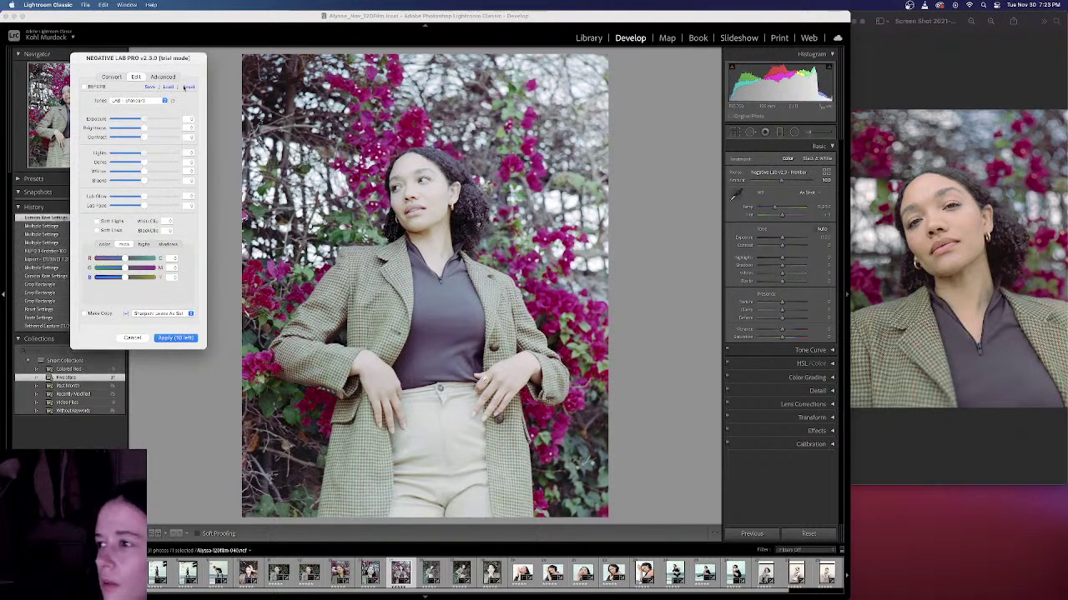
left_click(162, 101)
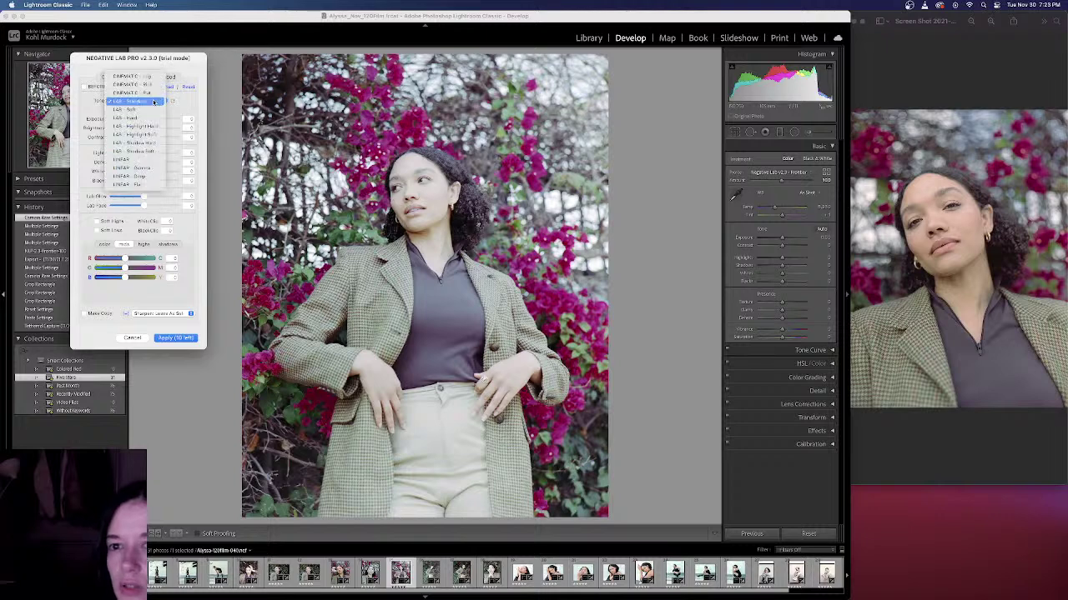
left_click(148, 177)
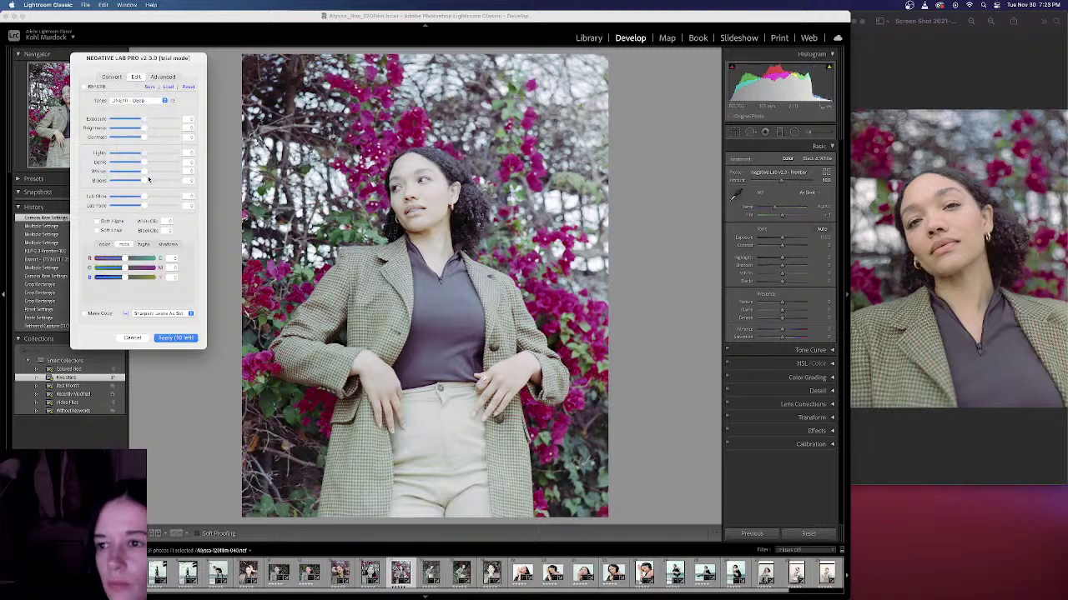
left_click(150, 100)
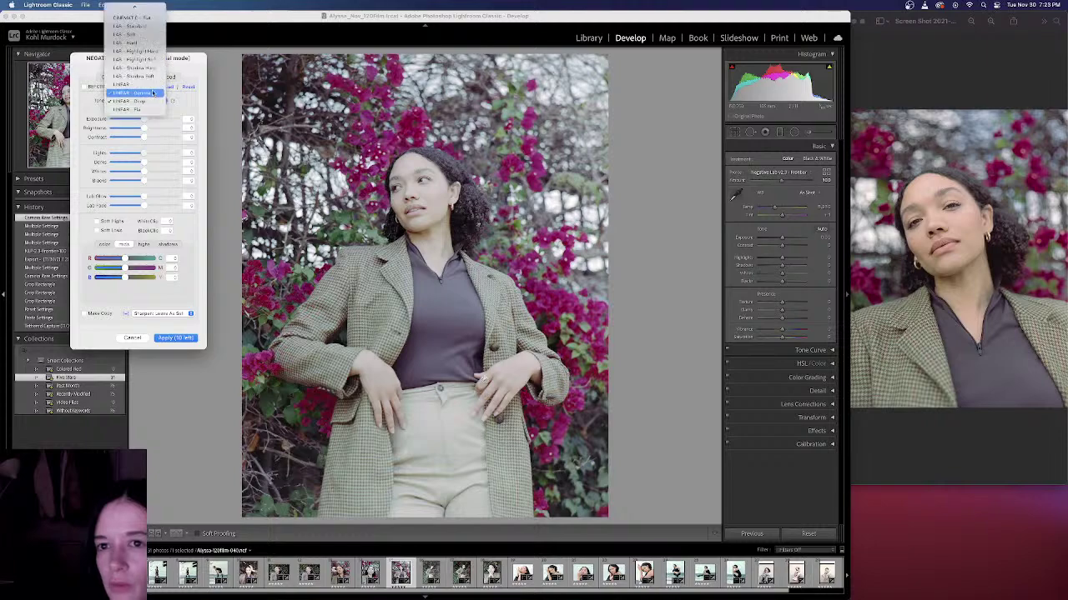
left_click(153, 93)
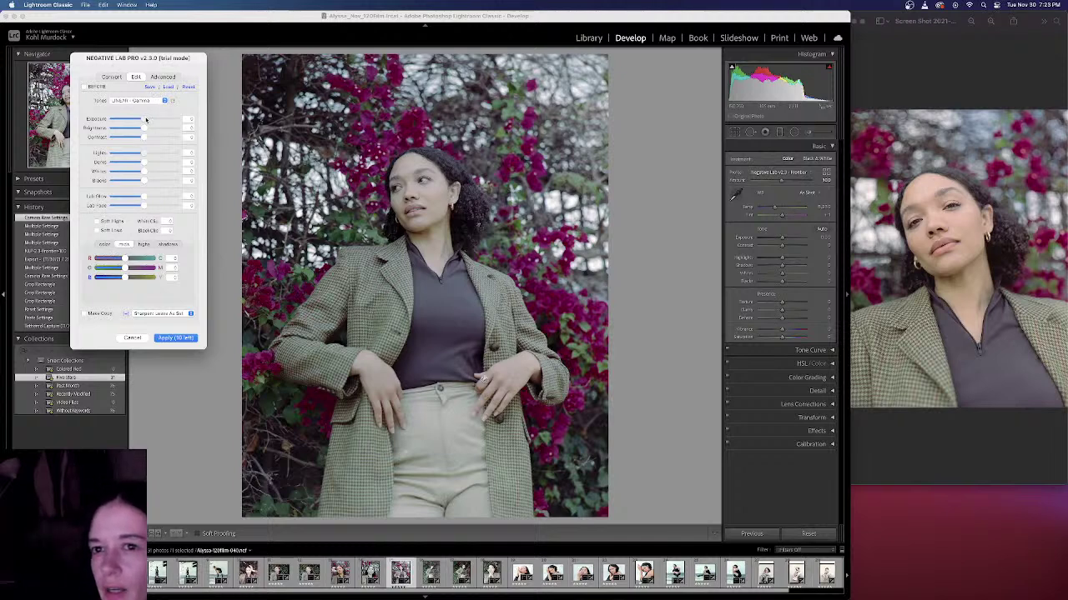
Step: Raise Exposure to 4 and set the white balance preset to Cine-D
left_click_drag(146, 120, 148, 121)
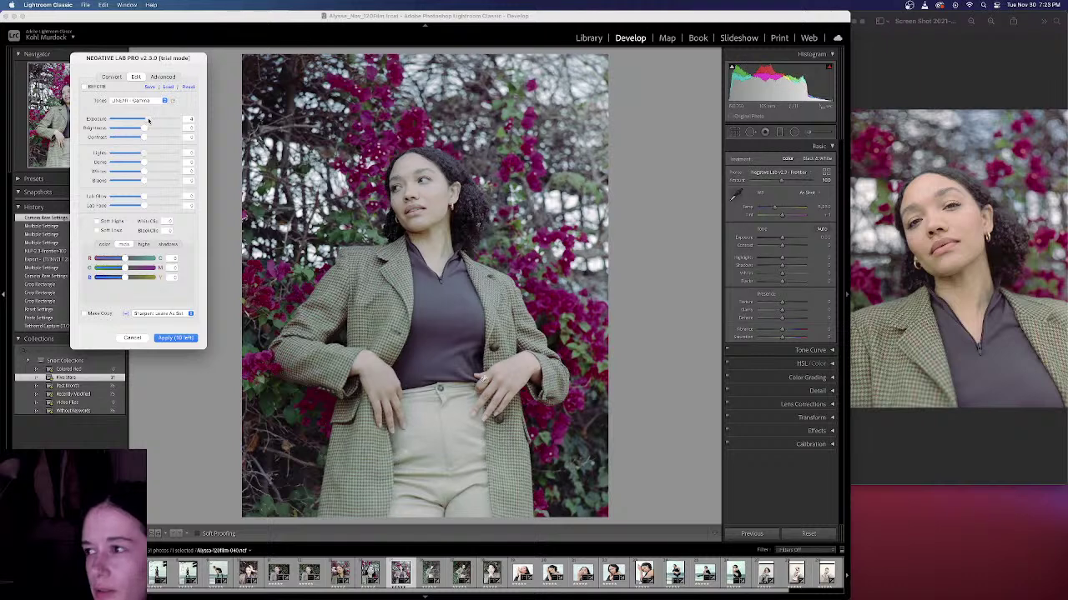
left_click(105, 245)
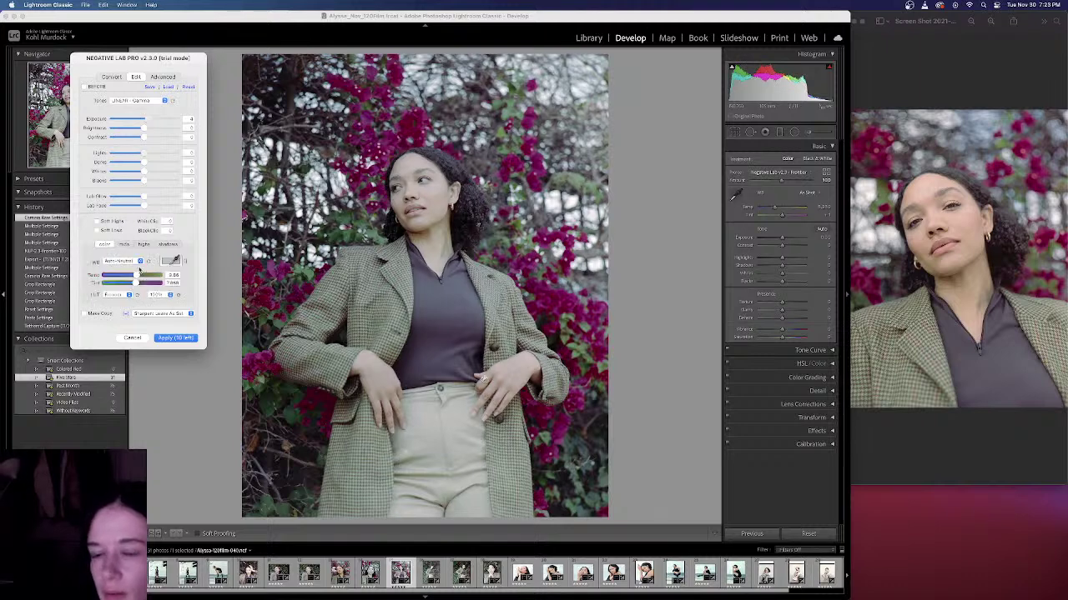
left_click(140, 261)
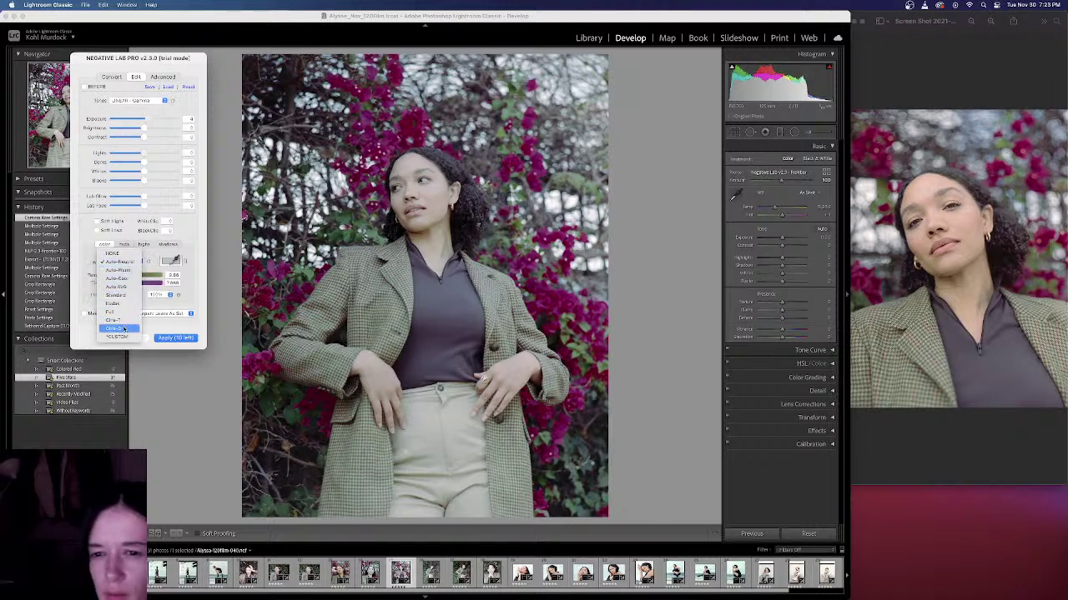
left_click(113, 330)
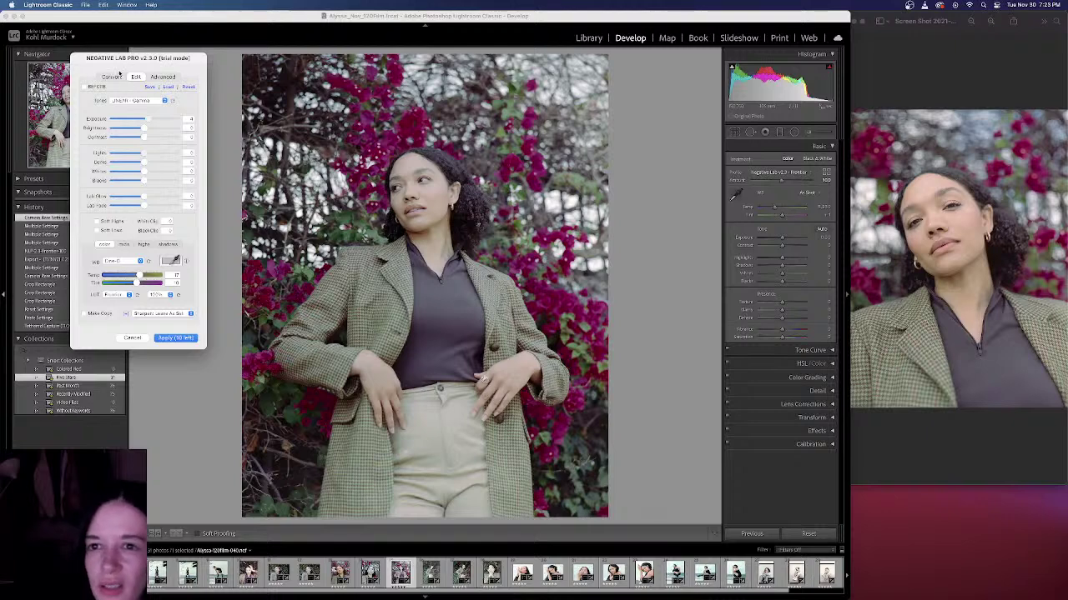
Step: Set Exposure to 2 and slightly raise the white balance Temp and Tint
left_click(159, 78)
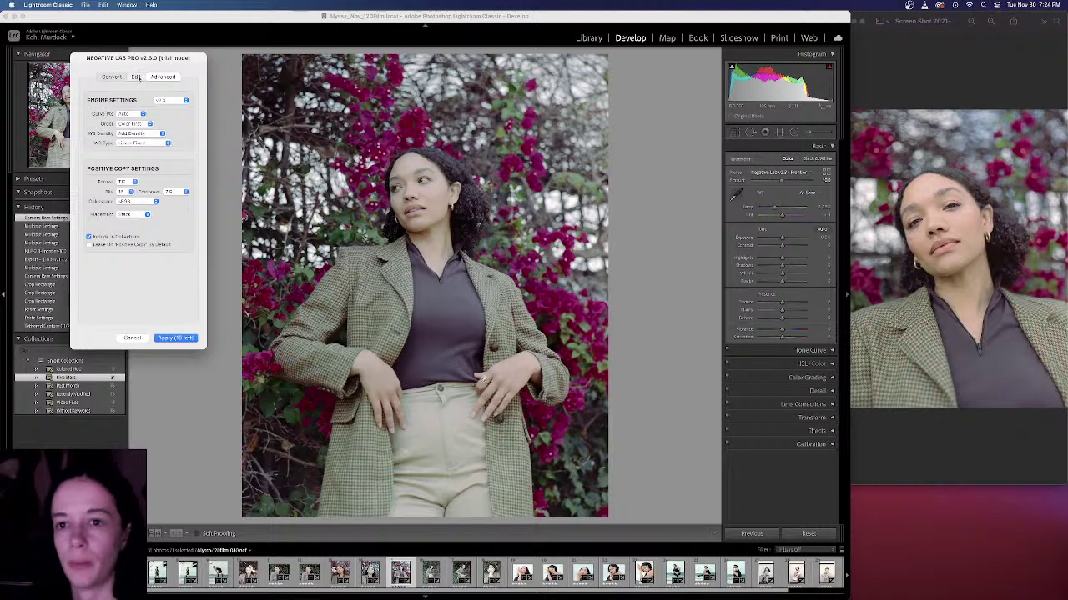
left_click(136, 77)
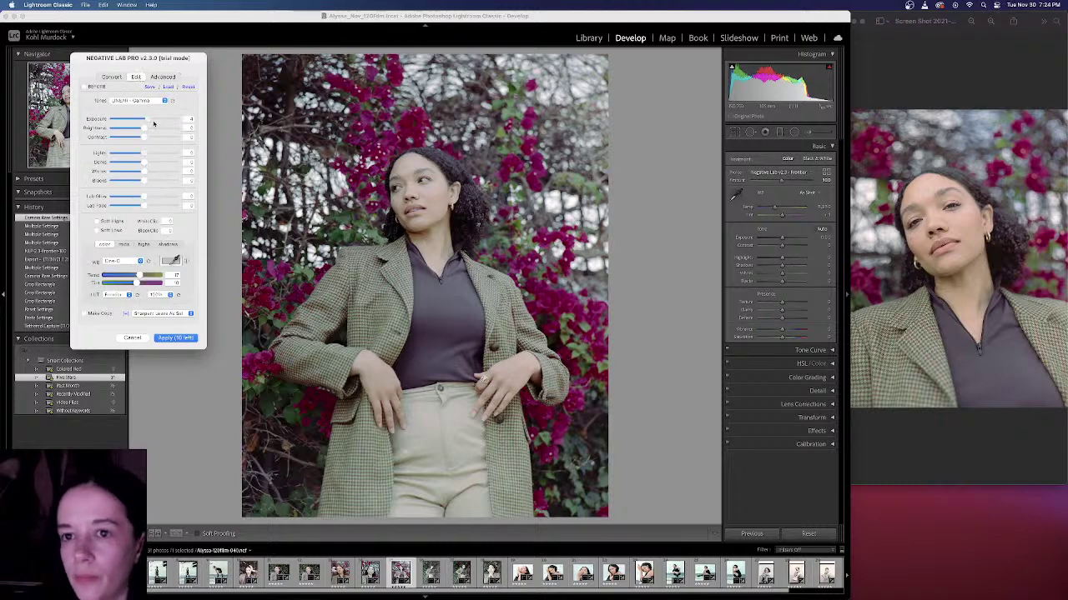
left_click(153, 123)
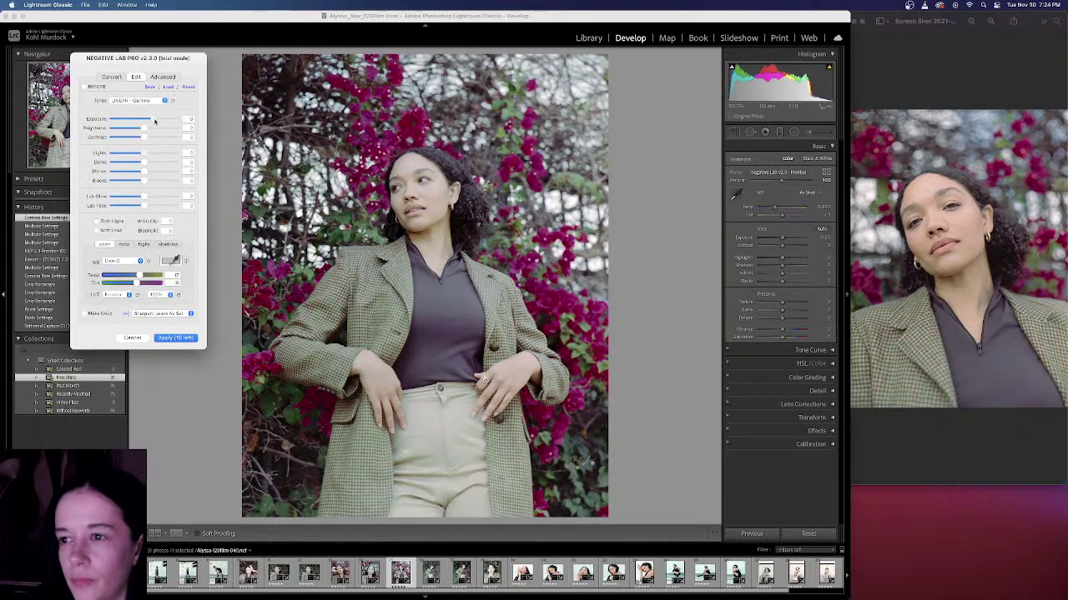
left_click_drag(153, 121, 149, 123)
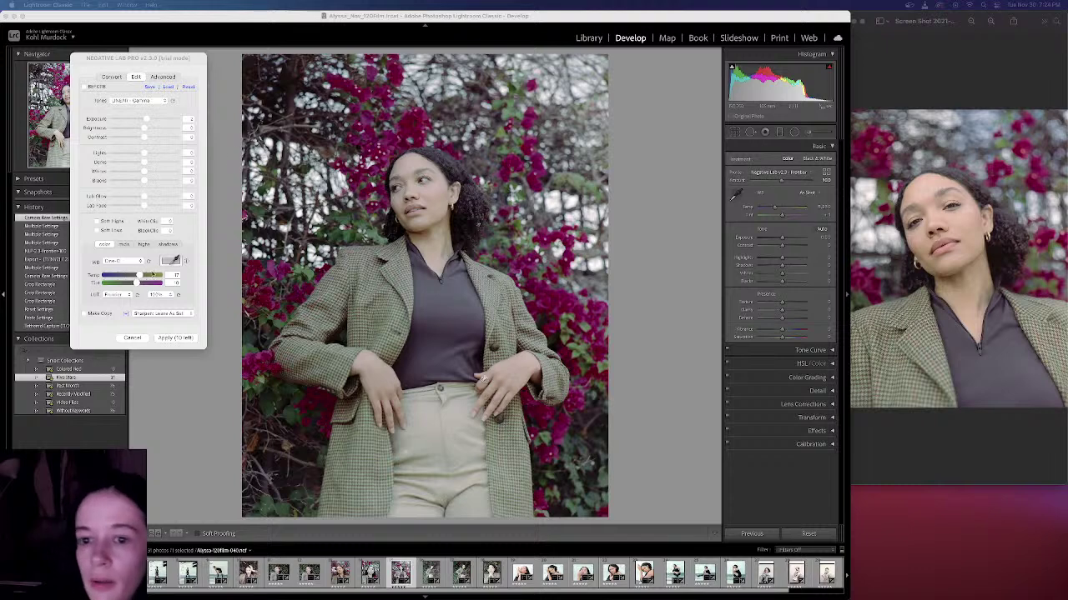
left_click(140, 276)
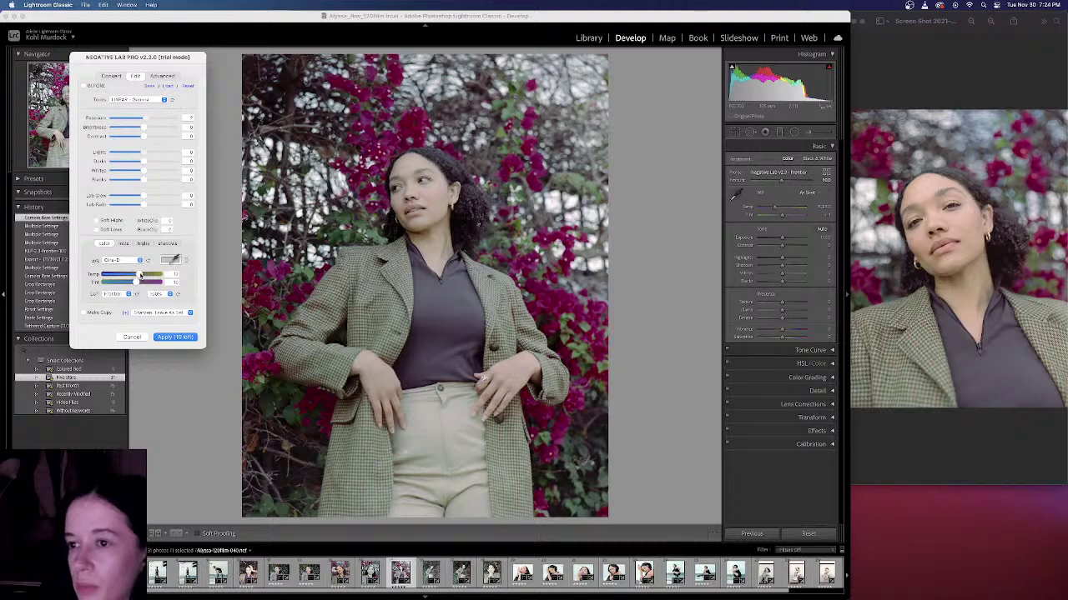
left_click_drag(139, 276, 139, 284)
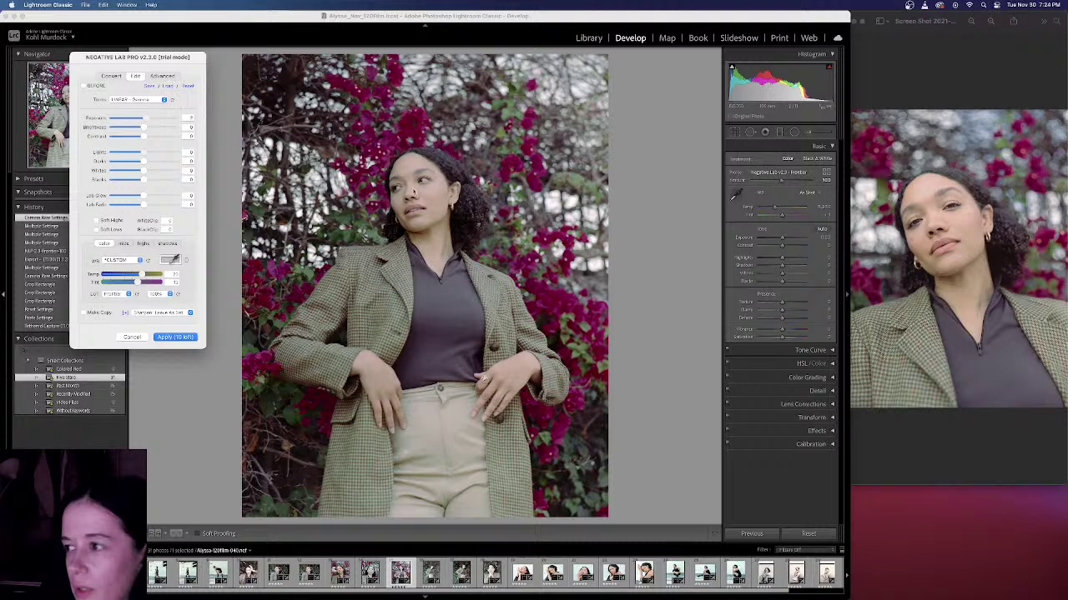
Step: Try shifting the midtones' blue balance toward yellow, and set it back to 0
left_click(124, 243)
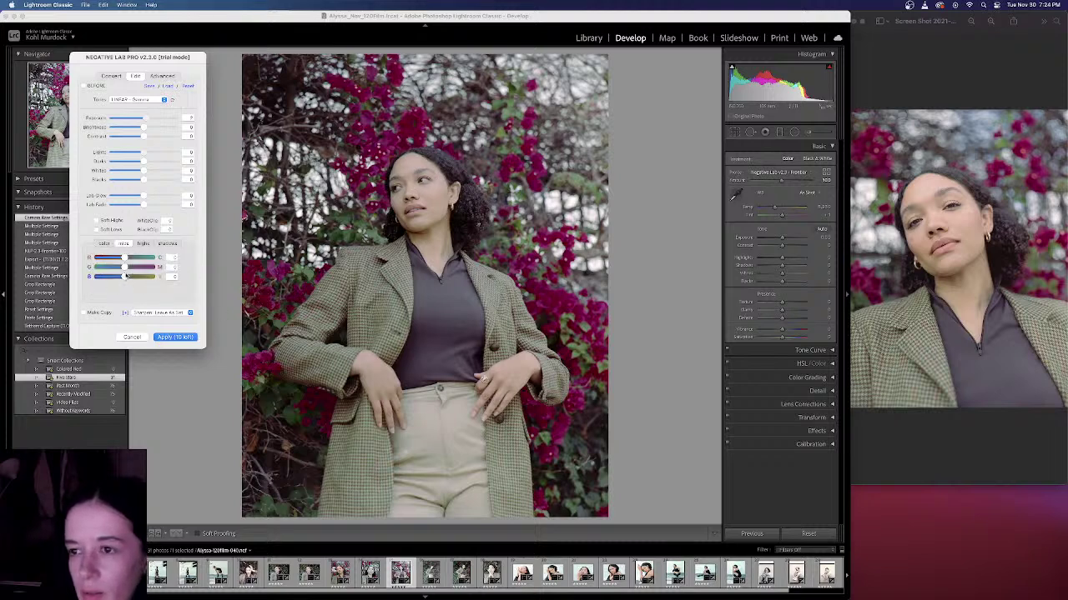
left_click_drag(125, 276, 132, 276)
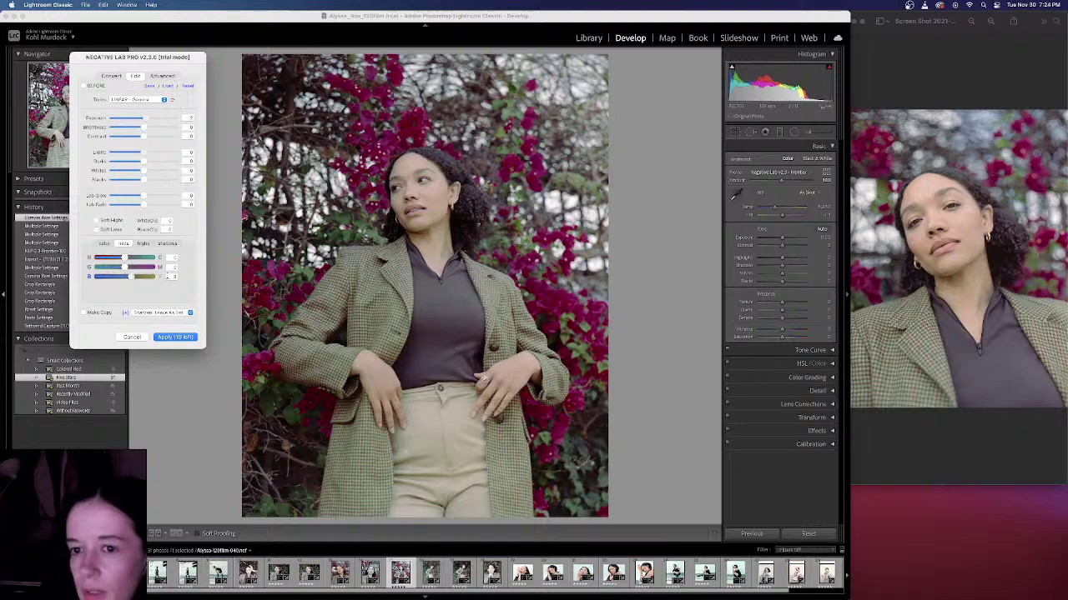
left_click(171, 276)
type("0")
key("Return")
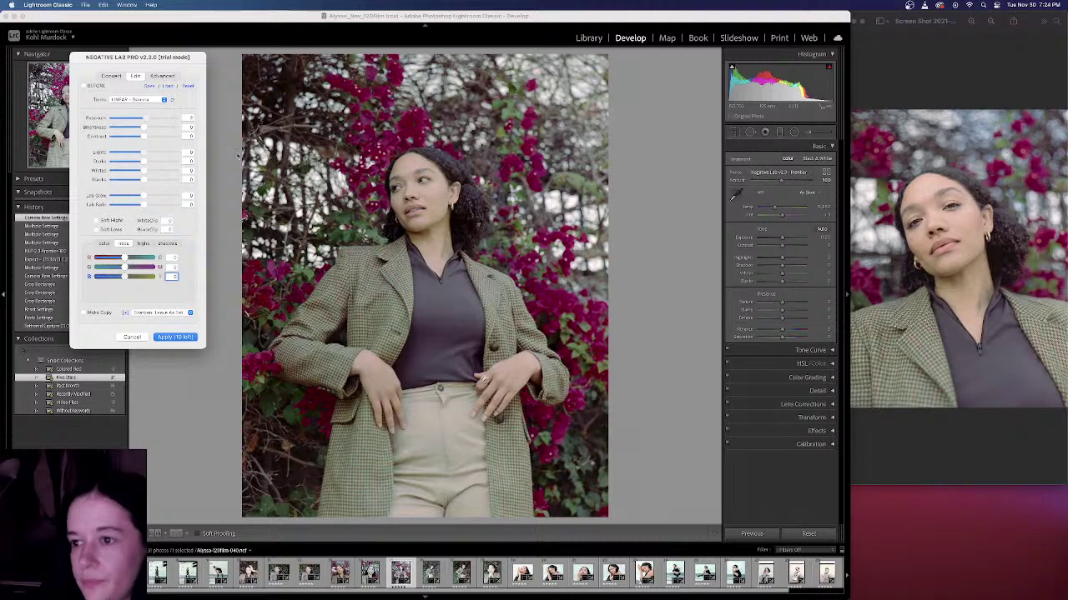
Step: Shift the highlights' blue balance slightly toward yellow, and place the reference screenshot beside the woman's face for a close comparison
left_click(144, 244)
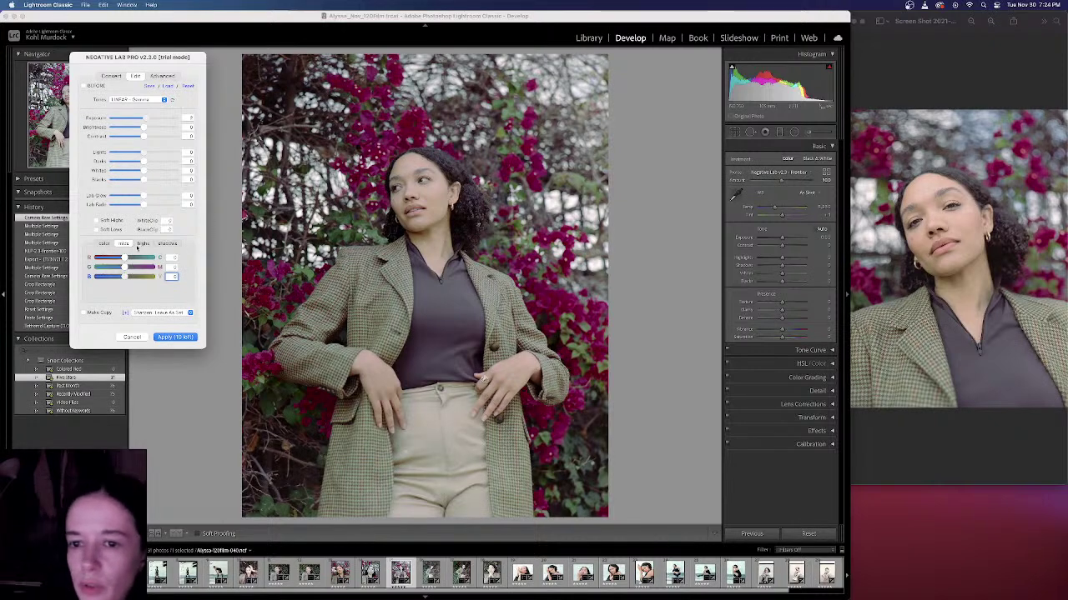
left_click_drag(127, 277, 130, 279)
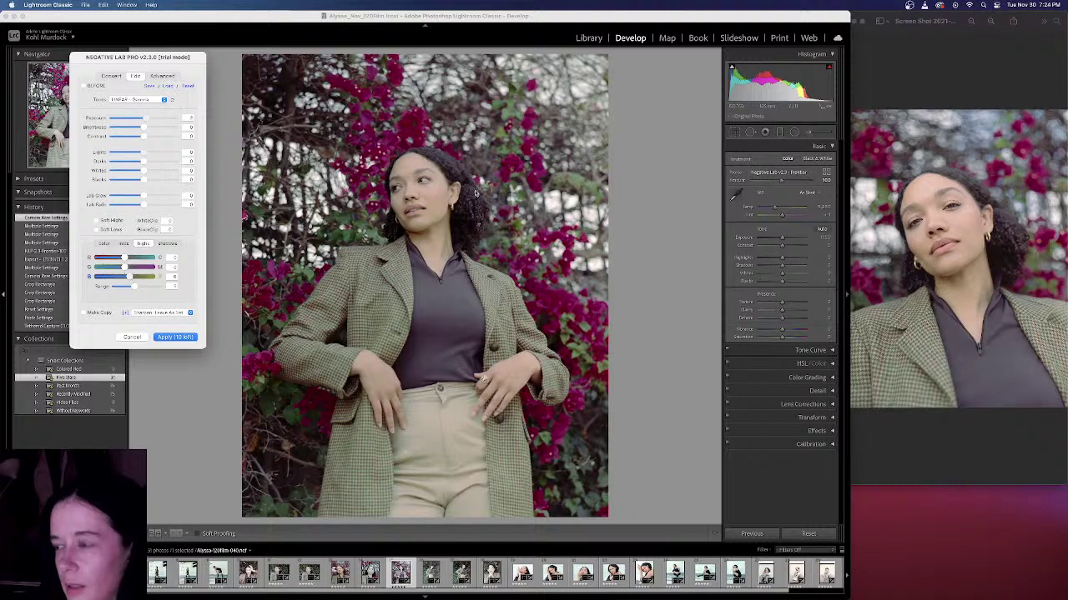
left_click_drag(917, 20, 562, 21)
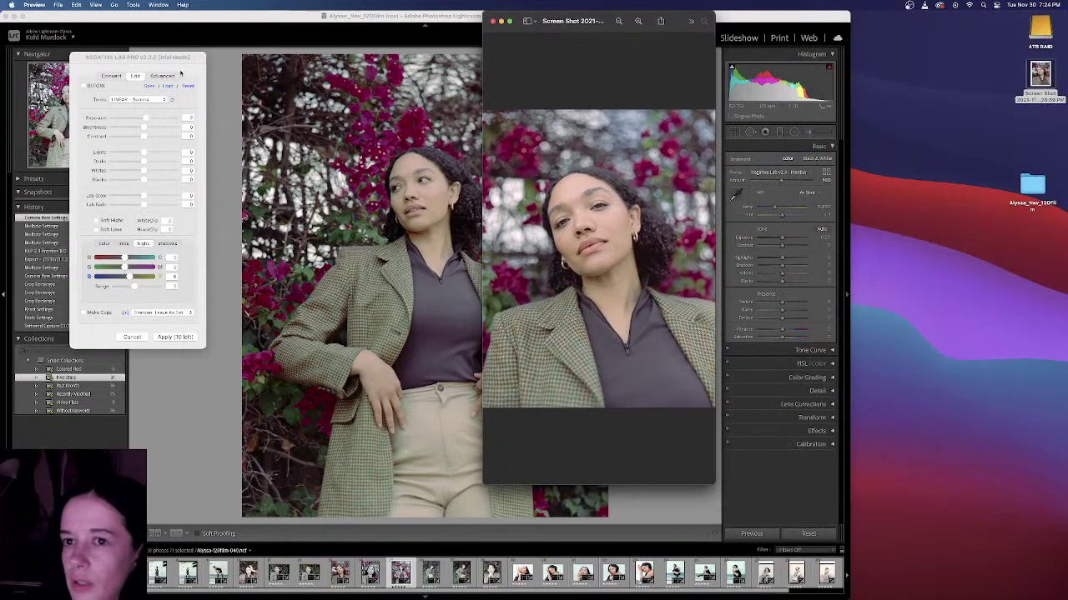
left_click_drag(178, 58, 218, 64)
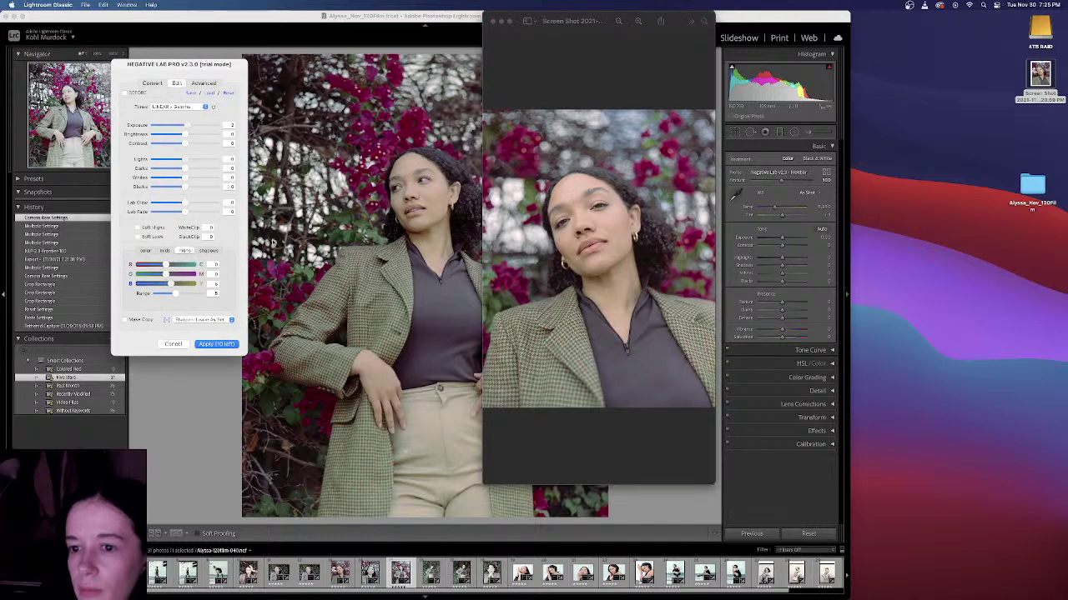
left_click_drag(526, 20, 563, 20)
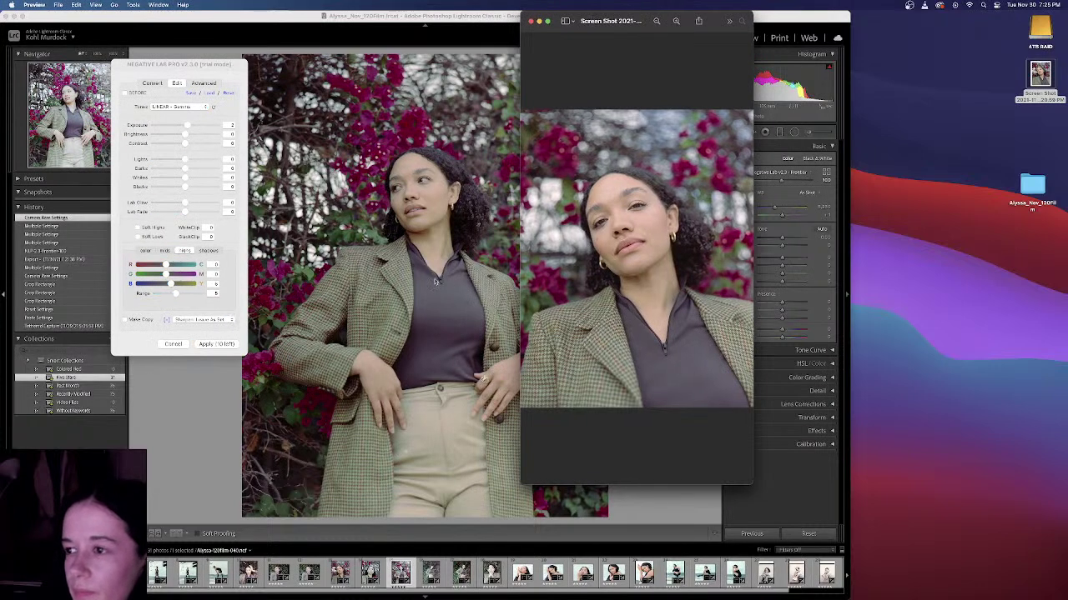
Step: Raise Exposure to about 5, shift the highlights slightly toward red, and lower Darks slightly
left_click(187, 127)
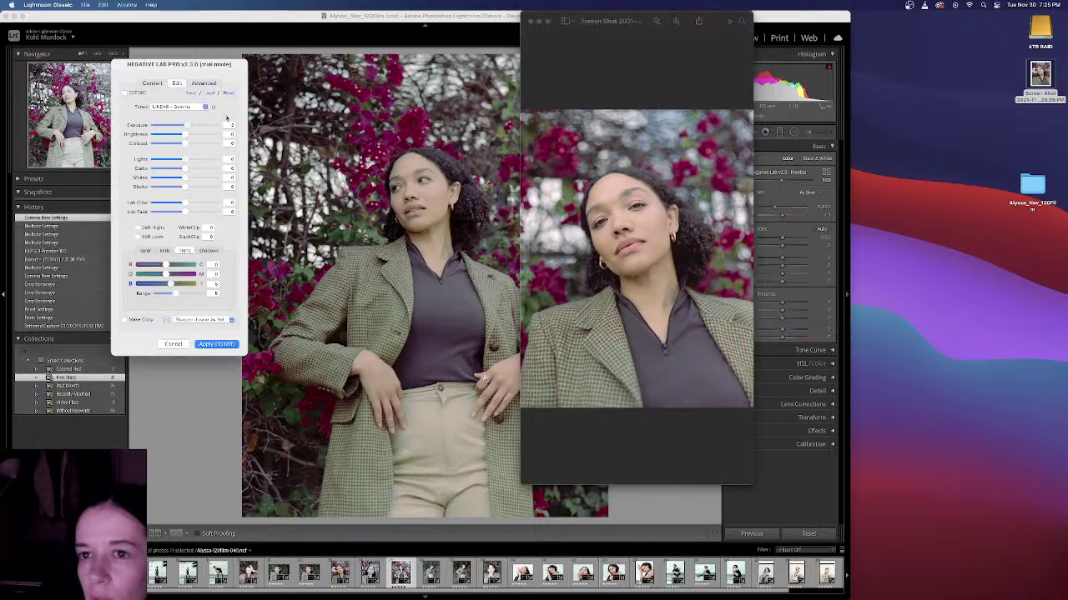
left_click_drag(187, 127, 192, 125)
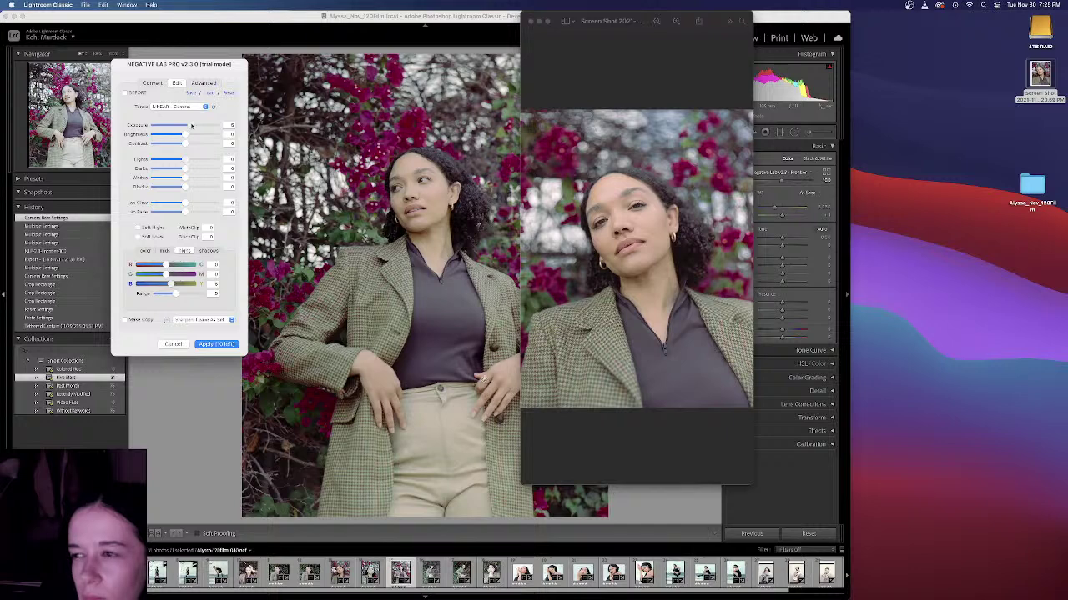
left_click(165, 266)
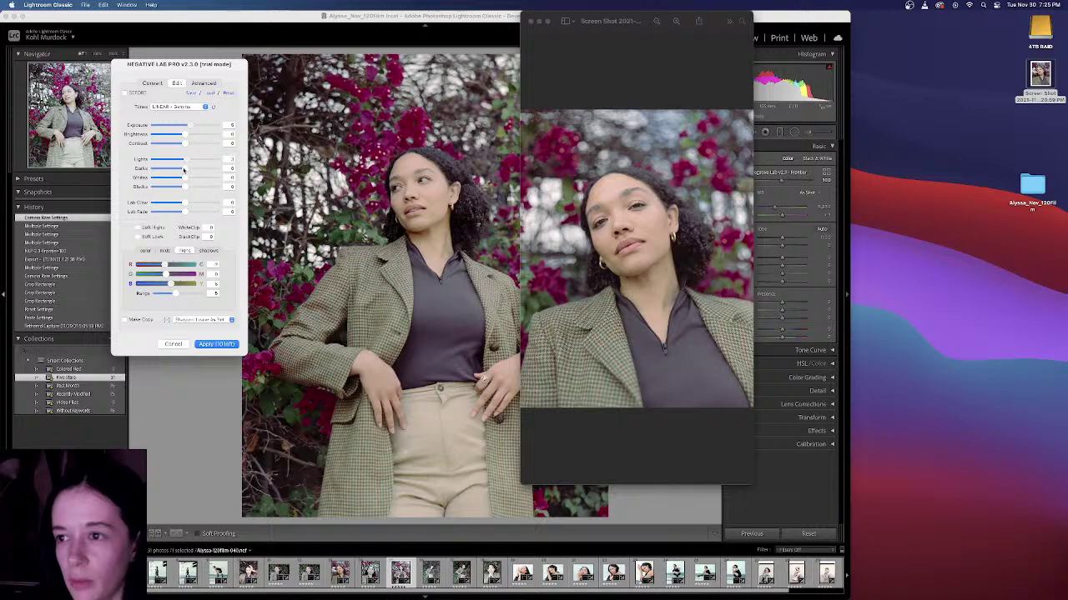
left_click_drag(184, 170, 180, 169)
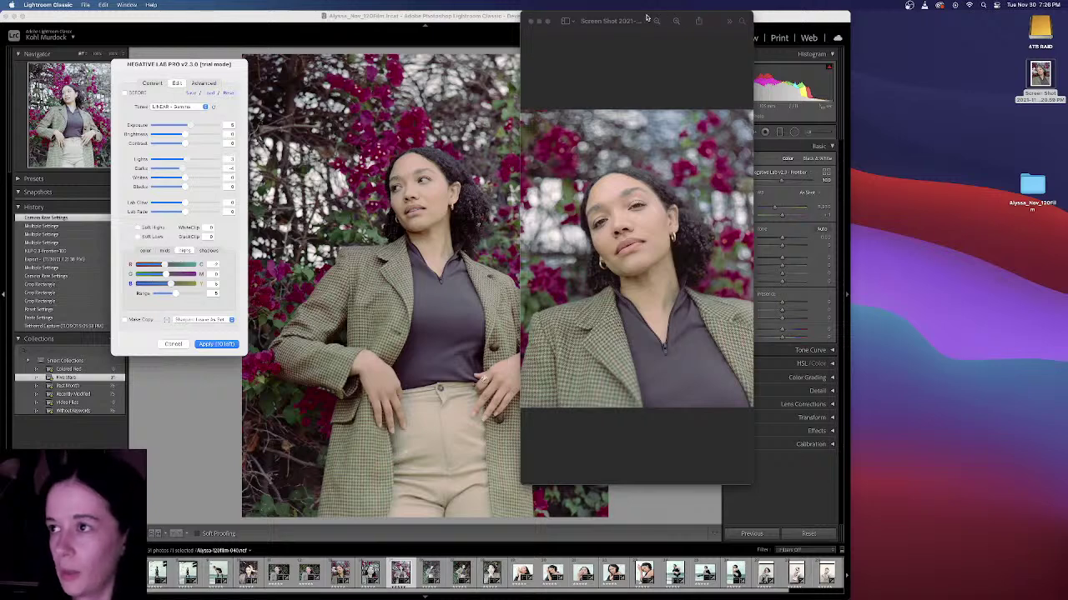
Step: Move the reference screenshot clear of the portrait so both images can be compared in full, and return to the Negative Lab Pro dialog
left_click_drag(647, 15, 835, 8)
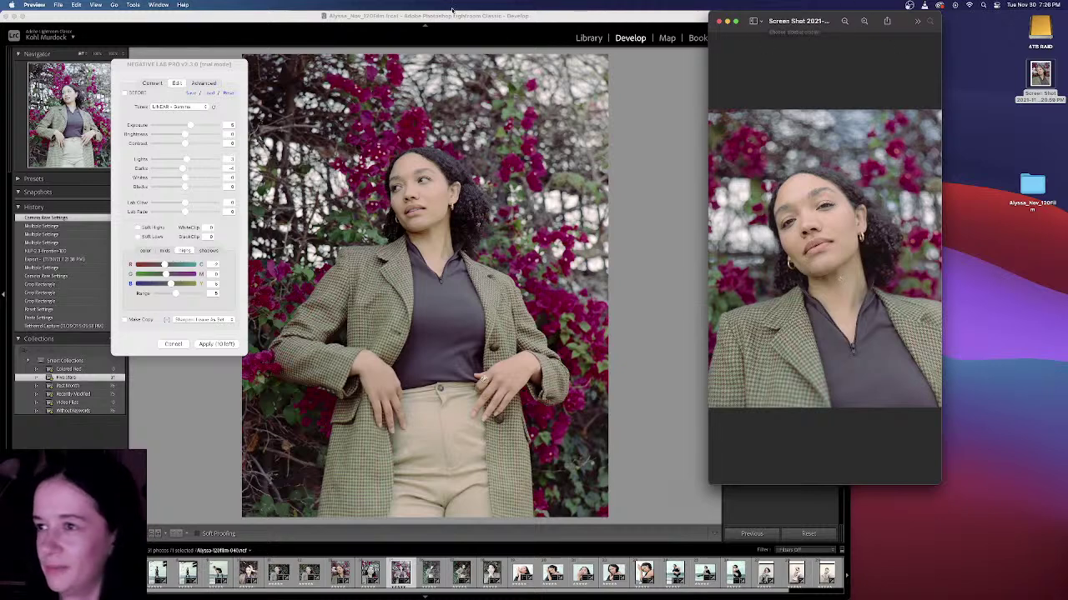
left_click_drag(823, 15, 761, 12)
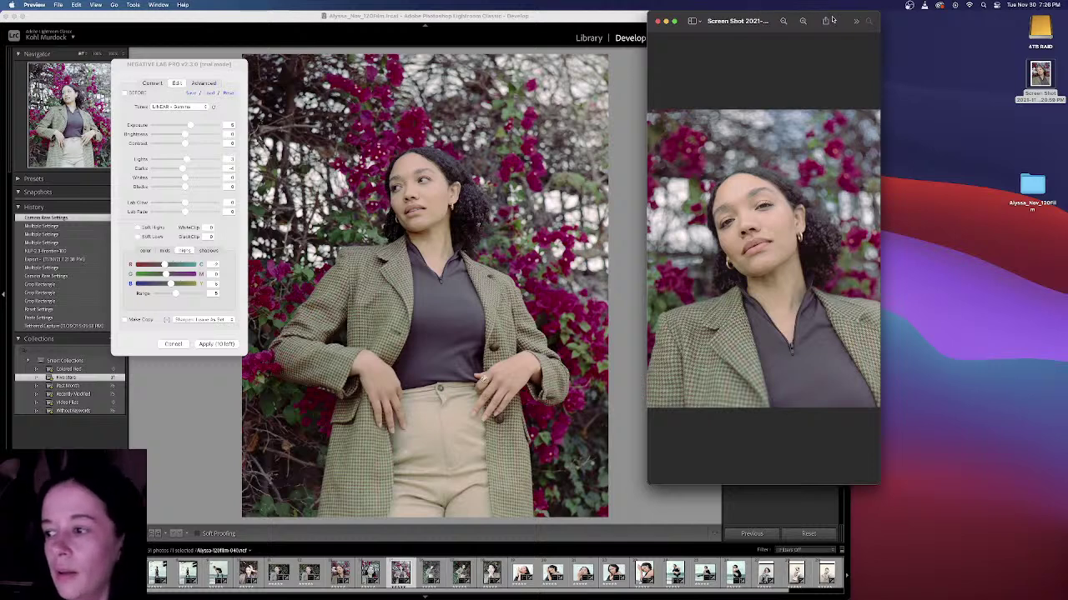
left_click_drag(764, 15, 768, 15)
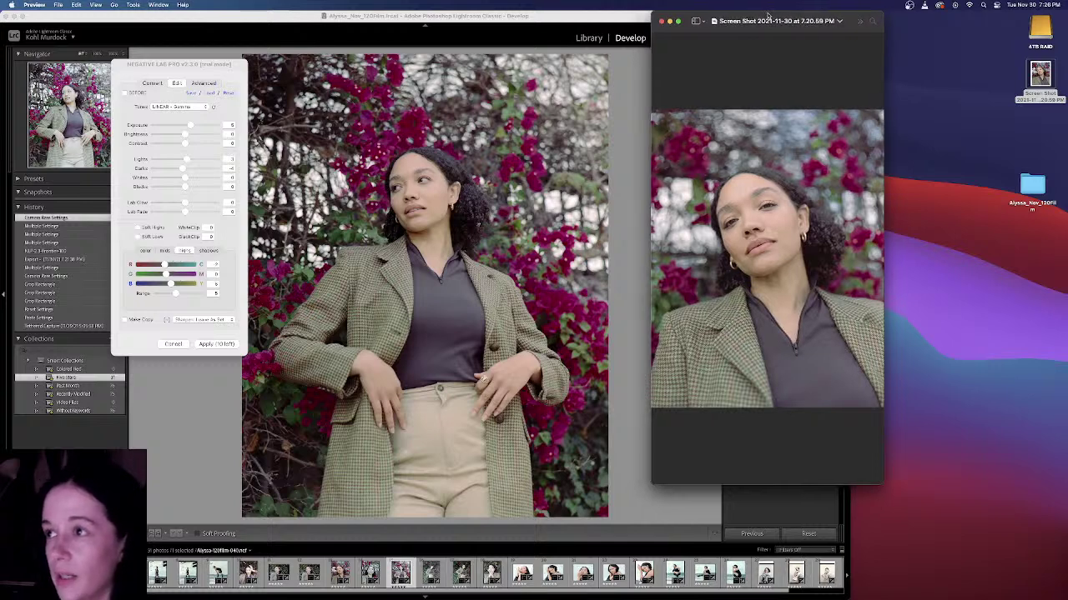
left_click(200, 68)
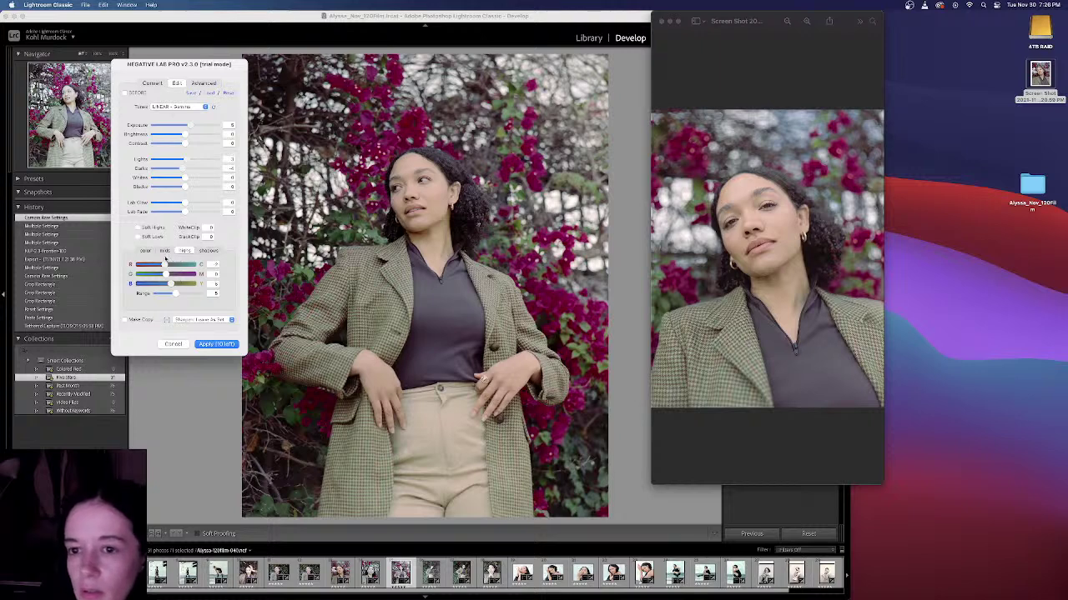
Step: Fine-tune the midtones' red balance, and shift the shadows' blue balance slightly toward yellow
left_click(165, 251)
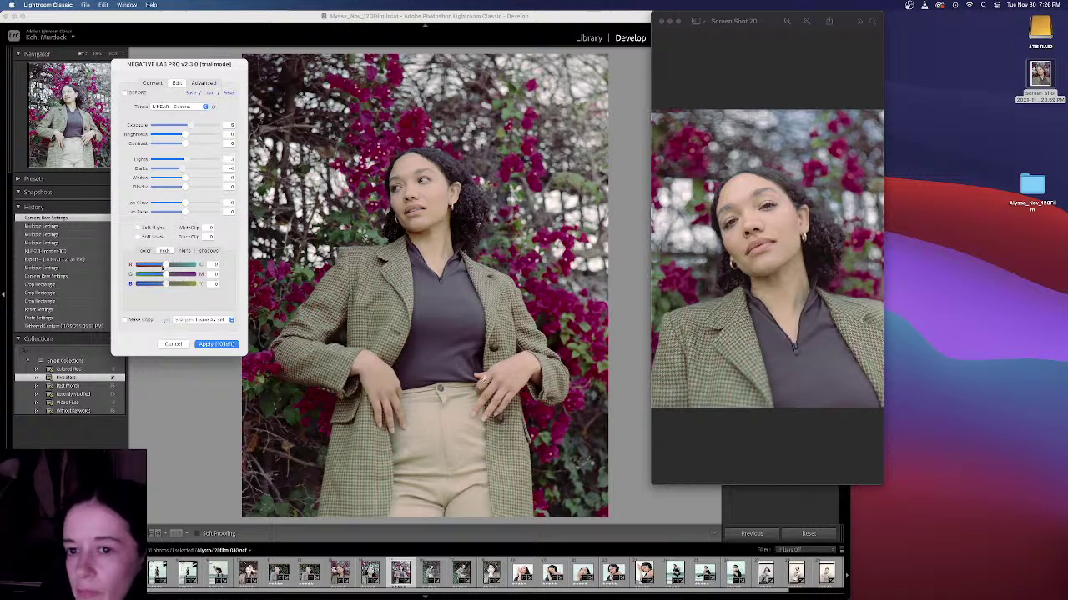
left_click_drag(164, 266, 165, 265)
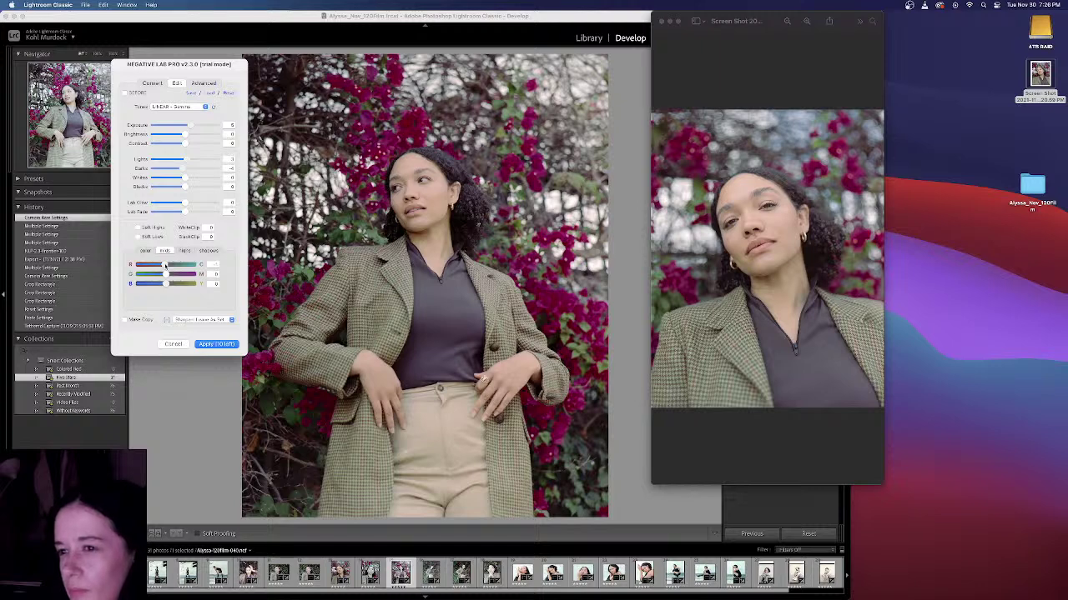
left_click_drag(165, 265, 166, 266)
left_click(209, 252)
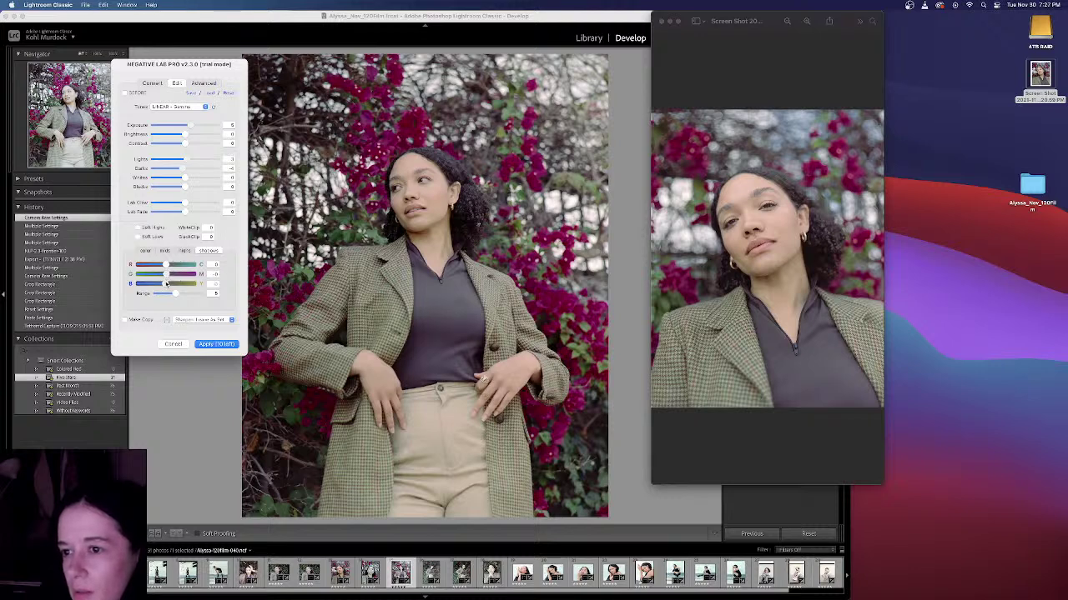
left_click_drag(166, 283, 168, 284)
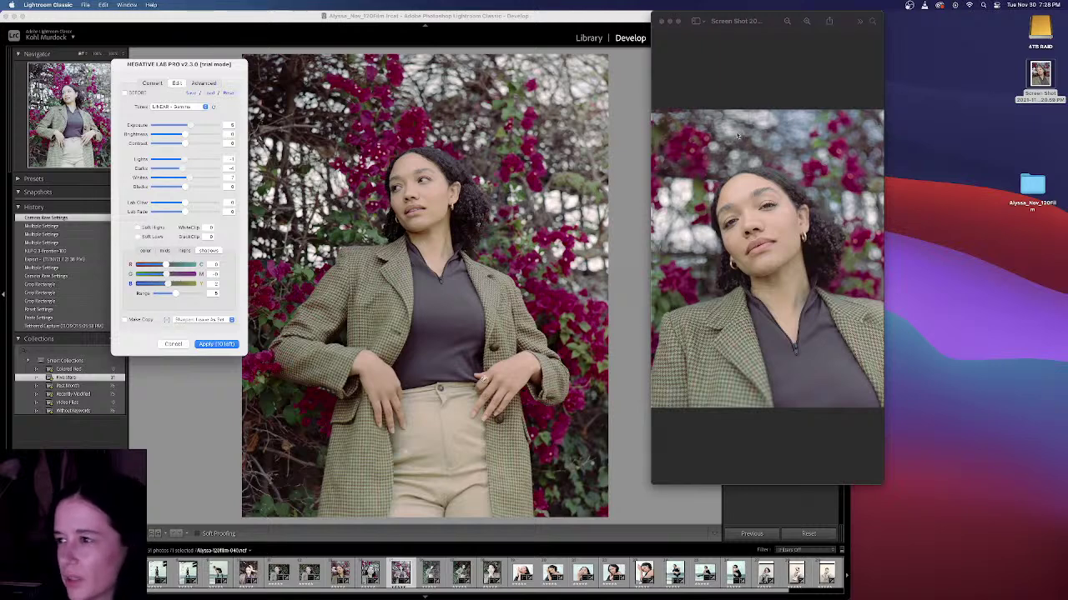
Step: Compare the reference screenshot against the waist-up portrait at close range, set it aside beyond the adjustment panels, and return to the Negative Lab Pro dialog
left_click_drag(724, 20, 650, 61)
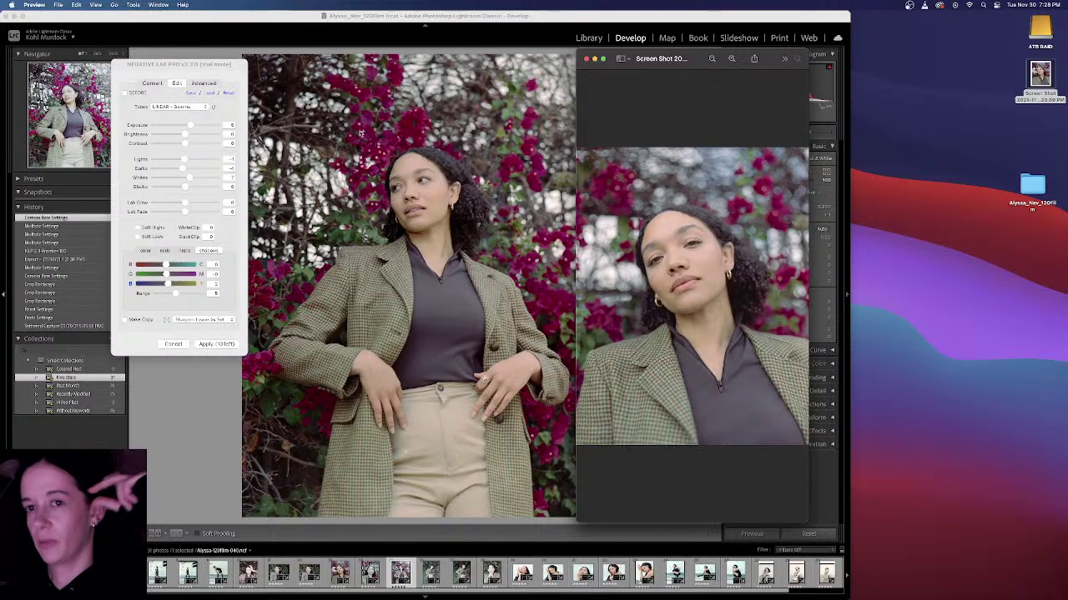
left_click_drag(650, 60, 841, 11)
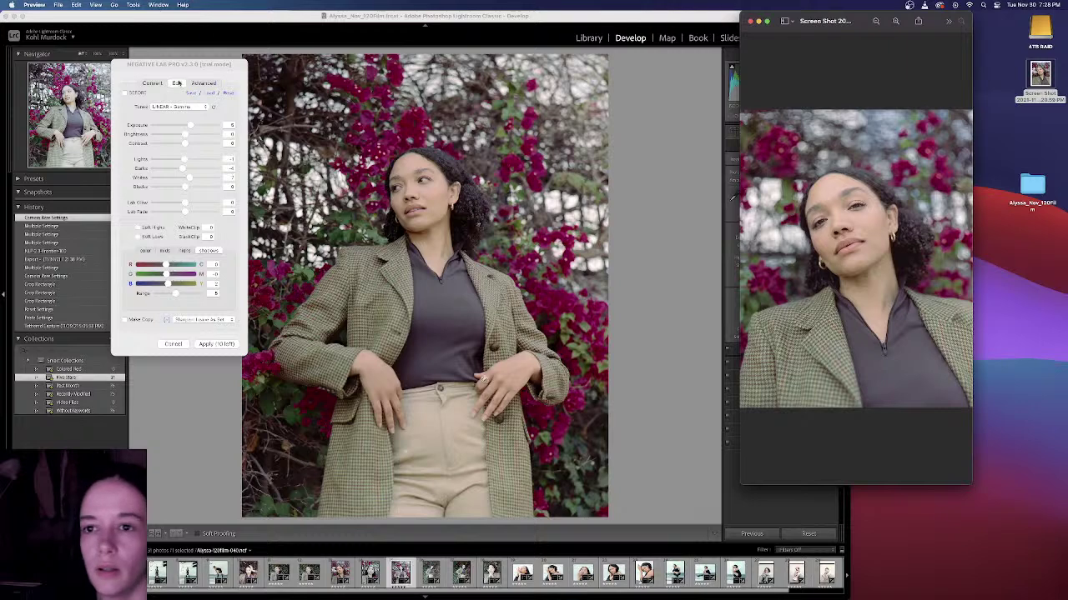
left_click_drag(868, 18, 953, 5)
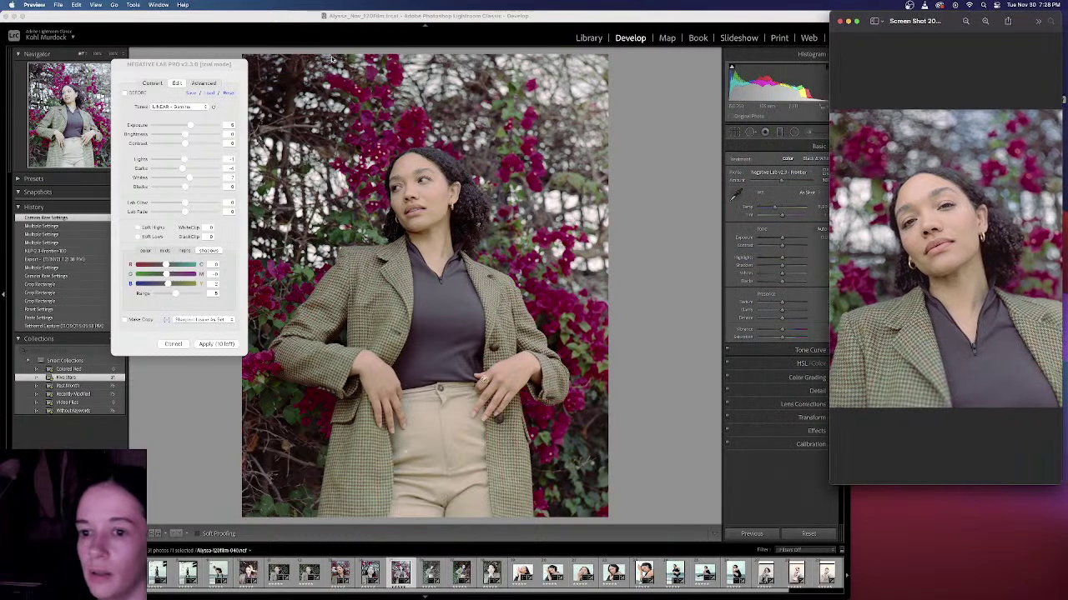
left_click(219, 70)
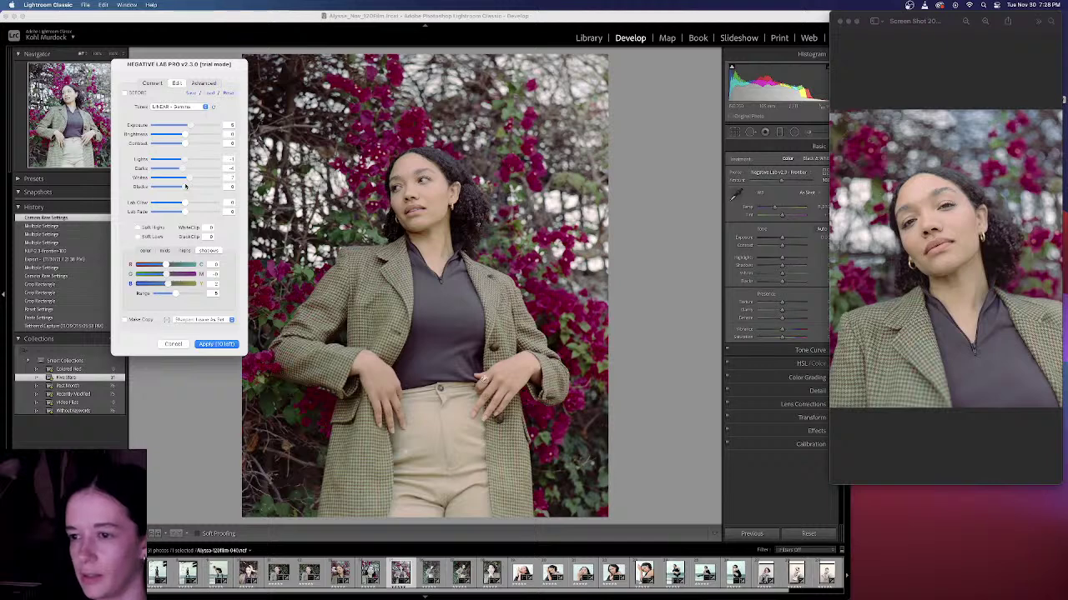
Step: Raise Blacks slightly, apply the Negative Lab Pro edits to the waist-up portrait, and inspect the woman's face up close
left_click_drag(186, 187, 190, 186)
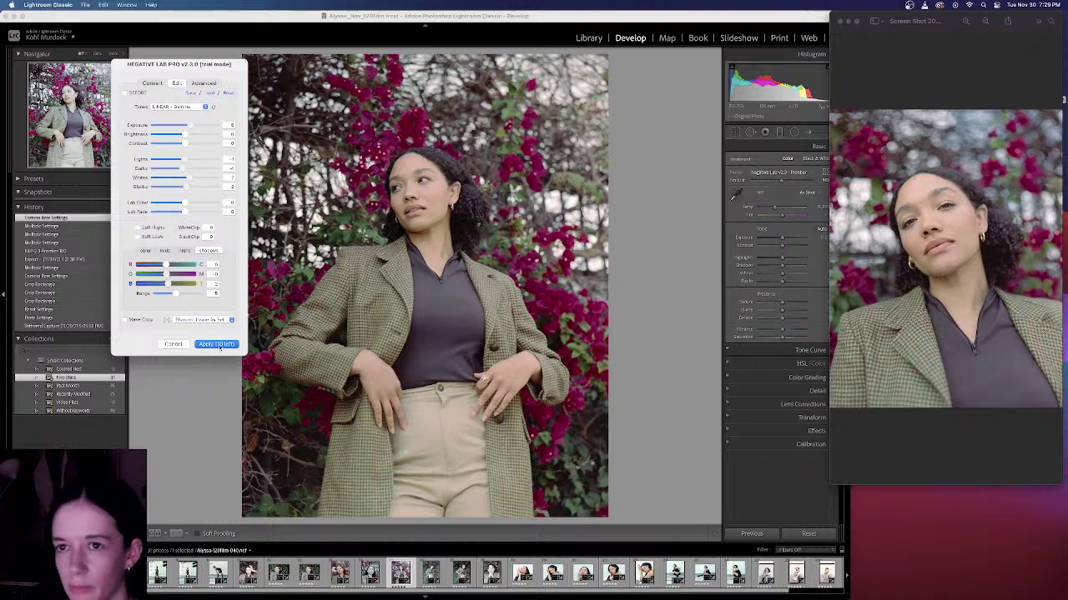
left_click(219, 345)
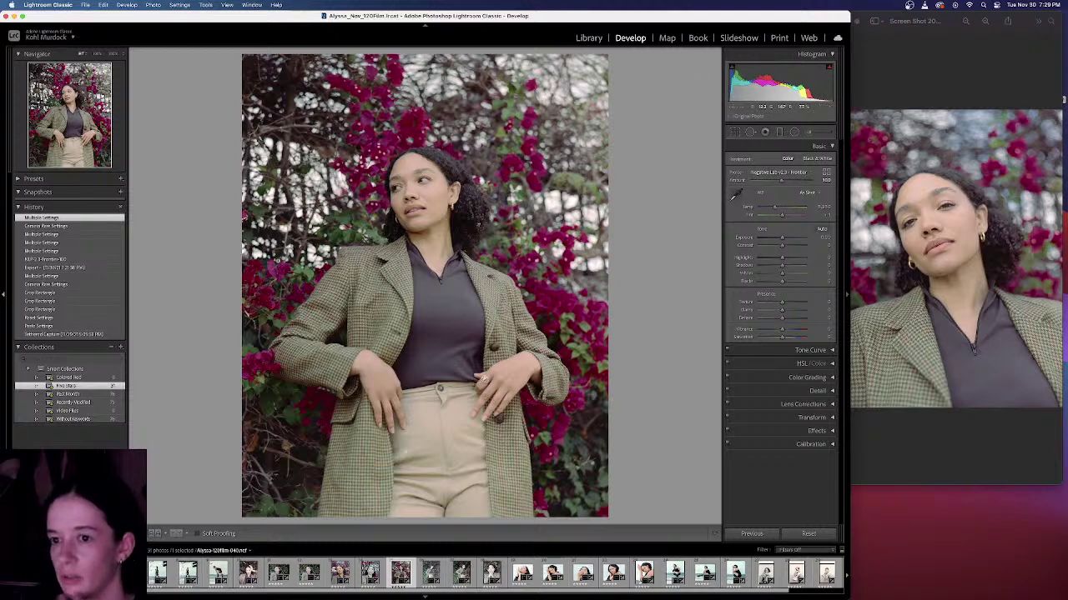
left_click(440, 191)
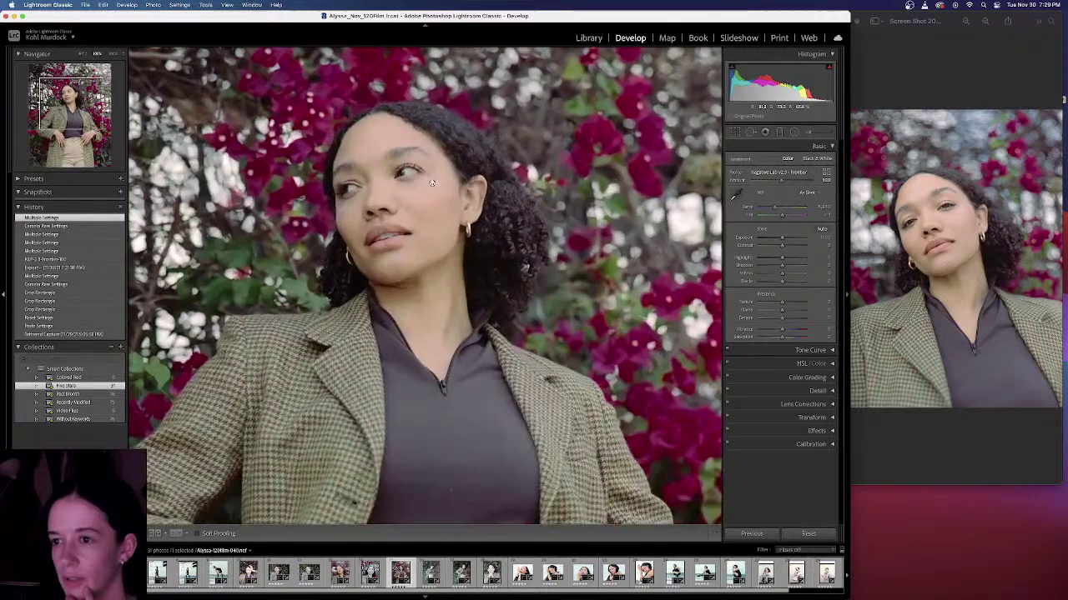
left_click(420, 176)
Step: Crop the close-up portrait two frames earlier to the 4 x 5 / 8 x 10 ratio, tightening the frame around the head and shoulders
key("Left")
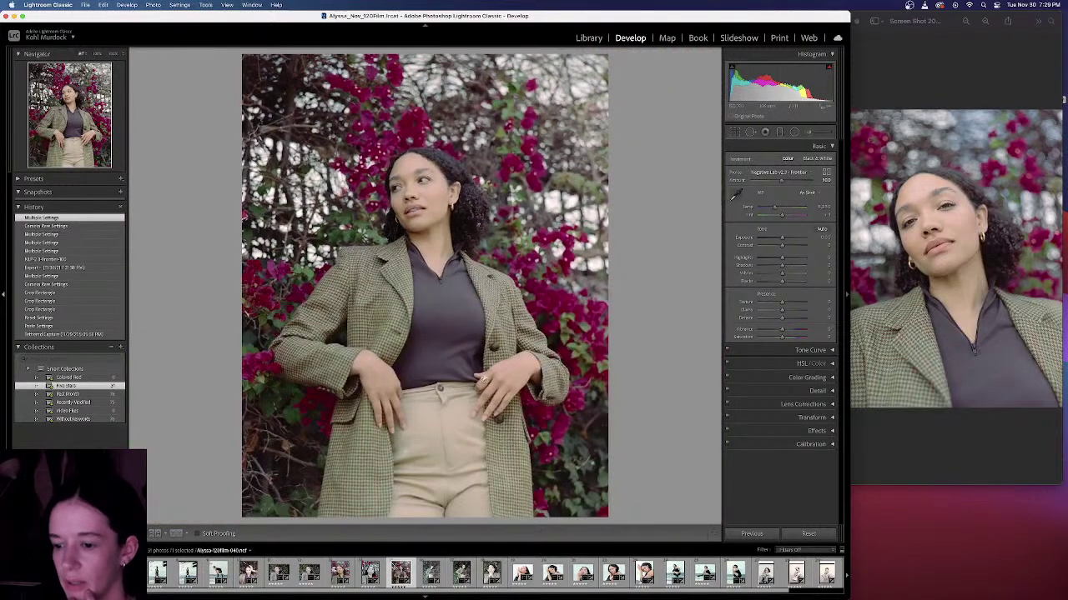
key("Left")
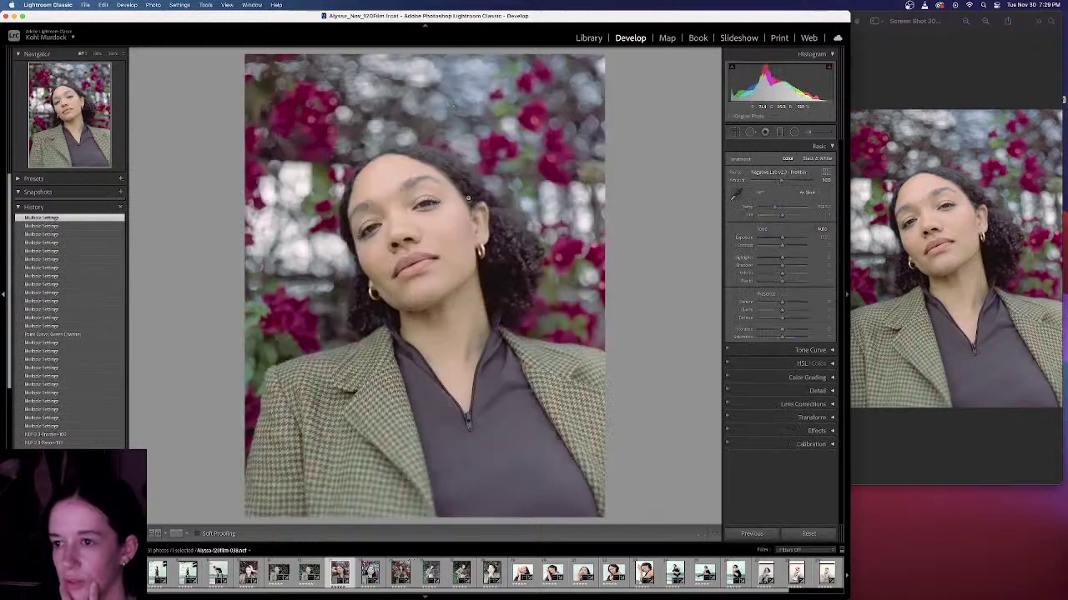
left_click(734, 132)
left_click(813, 166)
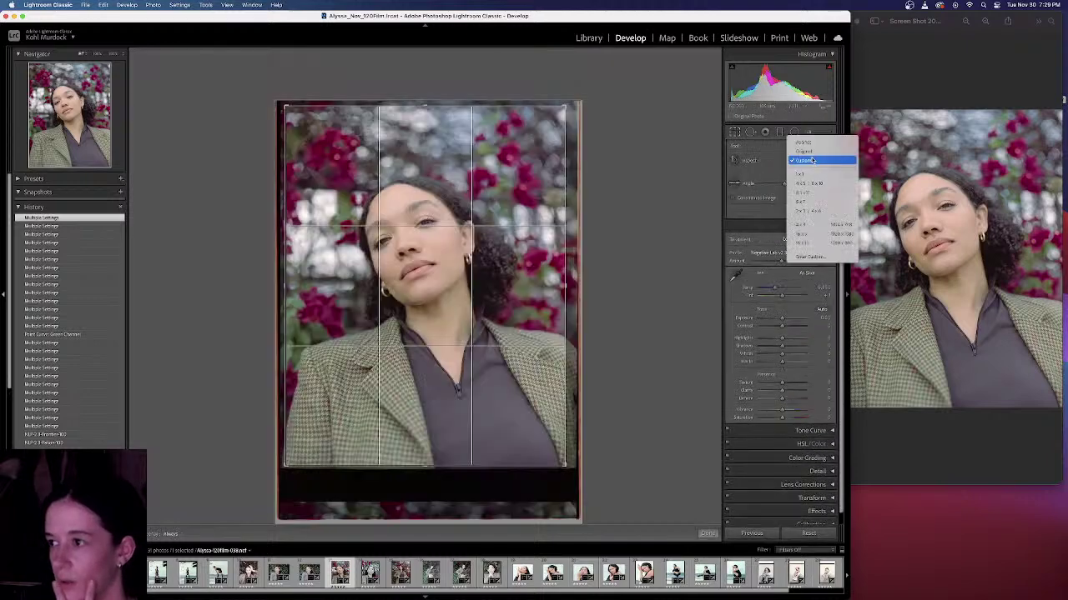
left_click(809, 184)
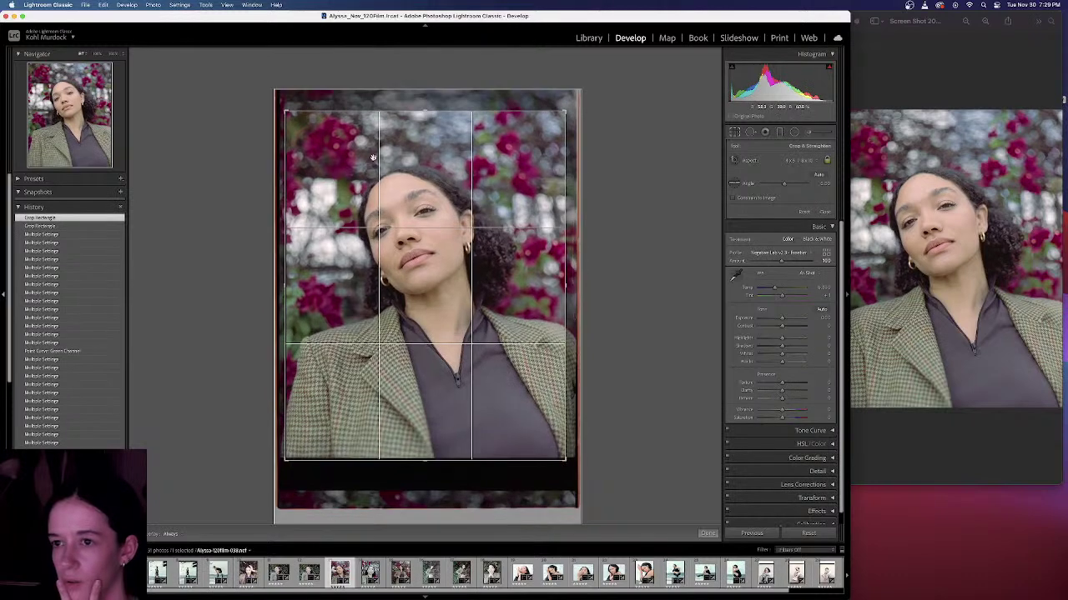
left_click_drag(288, 116, 366, 152)
left_click_drag(534, 166, 534, 174)
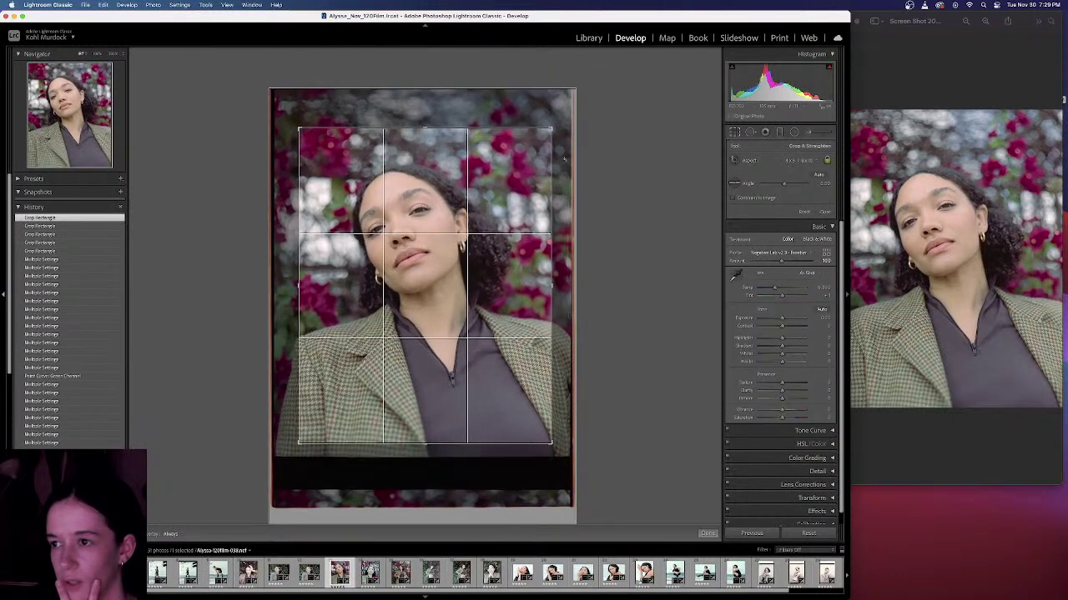
left_click_drag(560, 128, 537, 148)
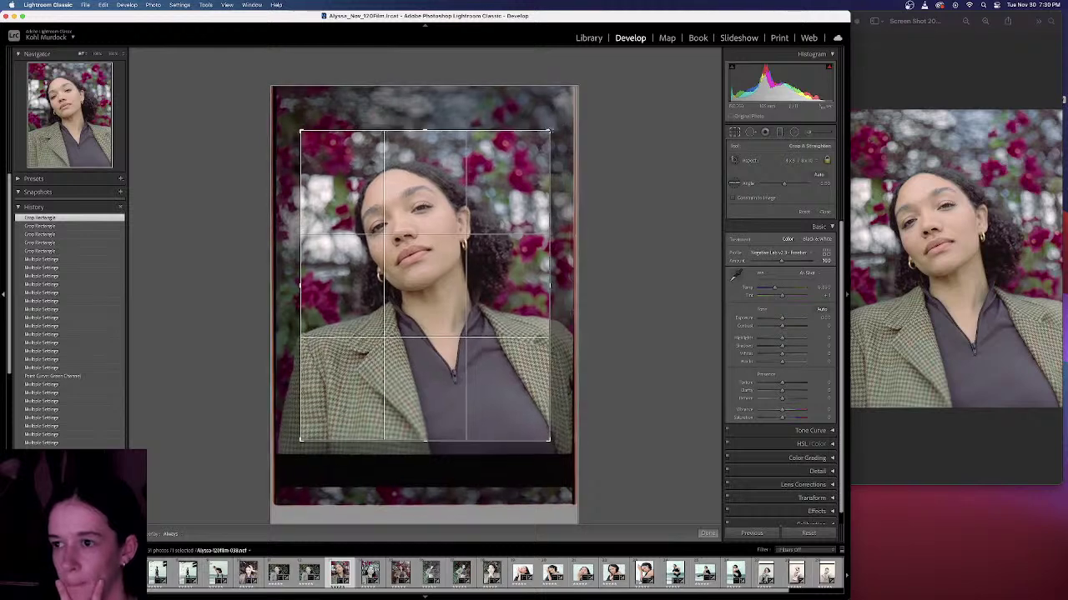
left_click_drag(446, 201, 441, 201)
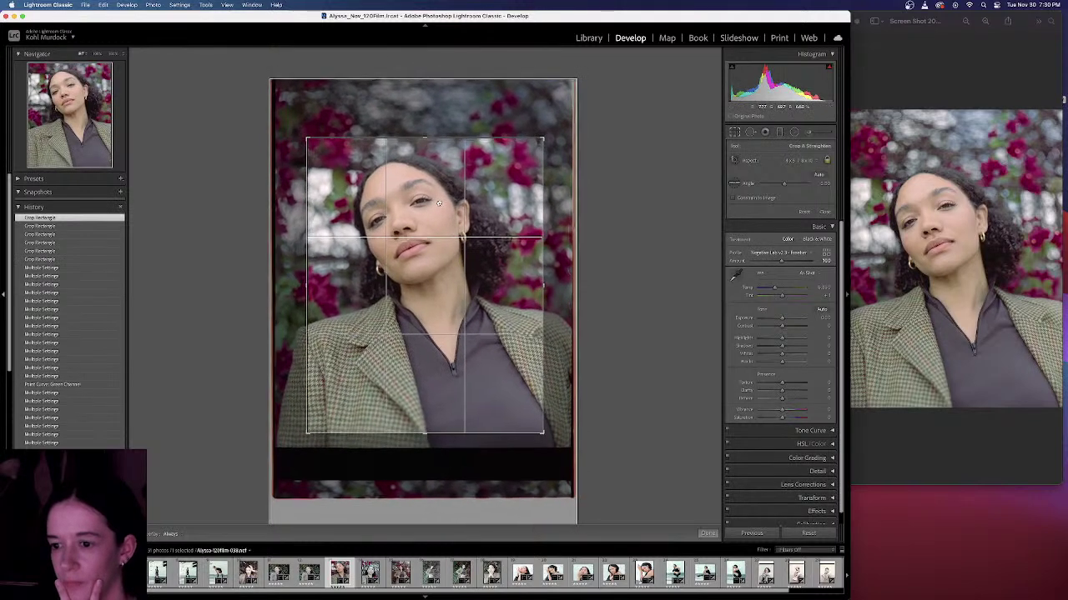
Step: Rotate the close-up about 10 degrees counter-clockwise within the crop, apply it, and check the result at full size
left_click_drag(532, 136, 552, 98)
left_click_drag(523, 174, 518, 180)
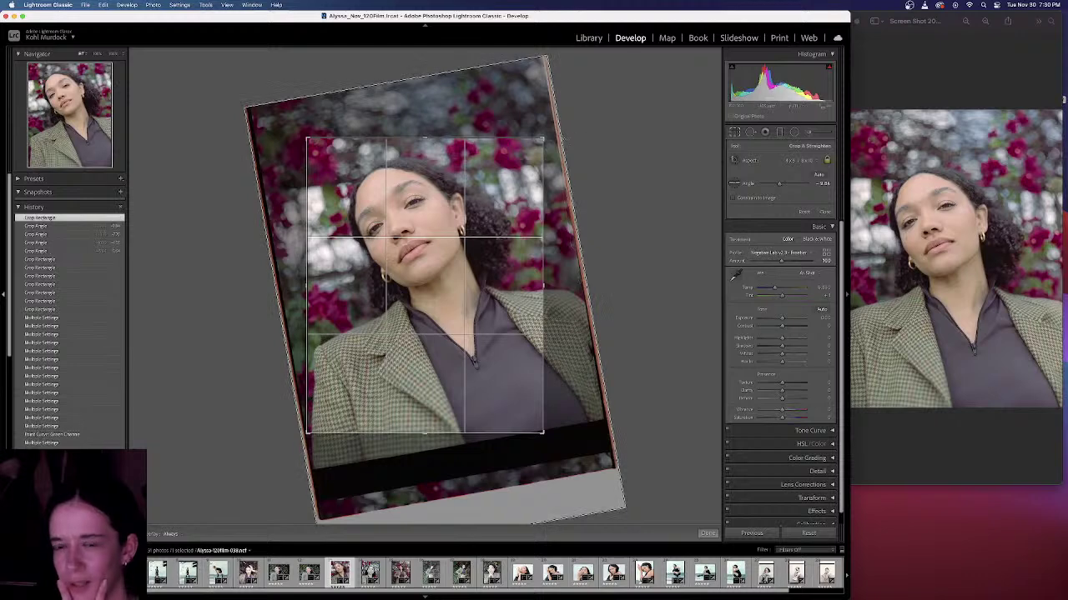
left_click_drag(565, 131, 568, 137)
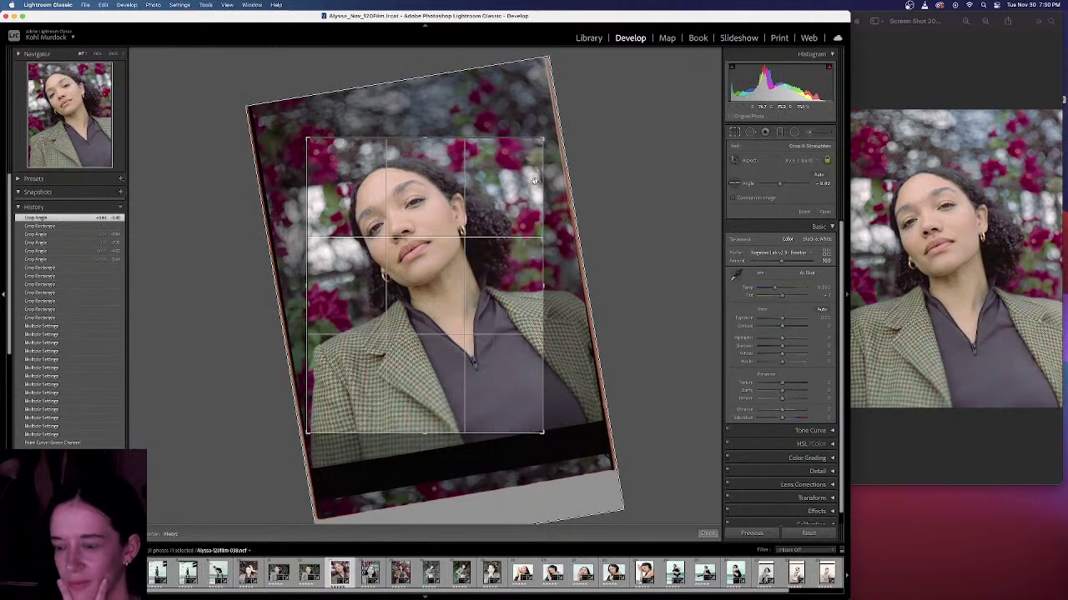
key("Return")
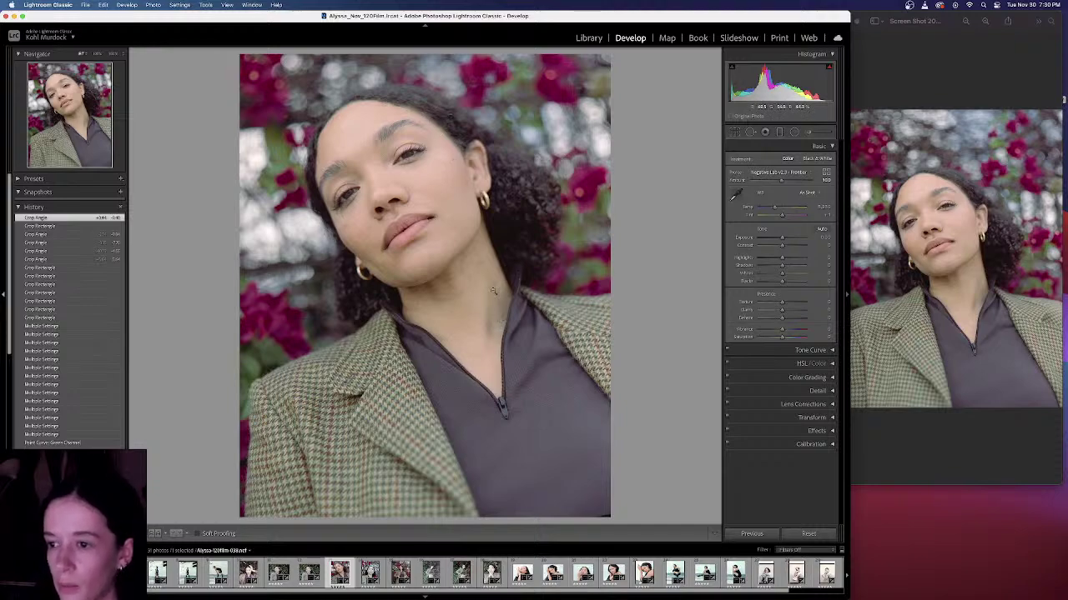
left_click(502, 317)
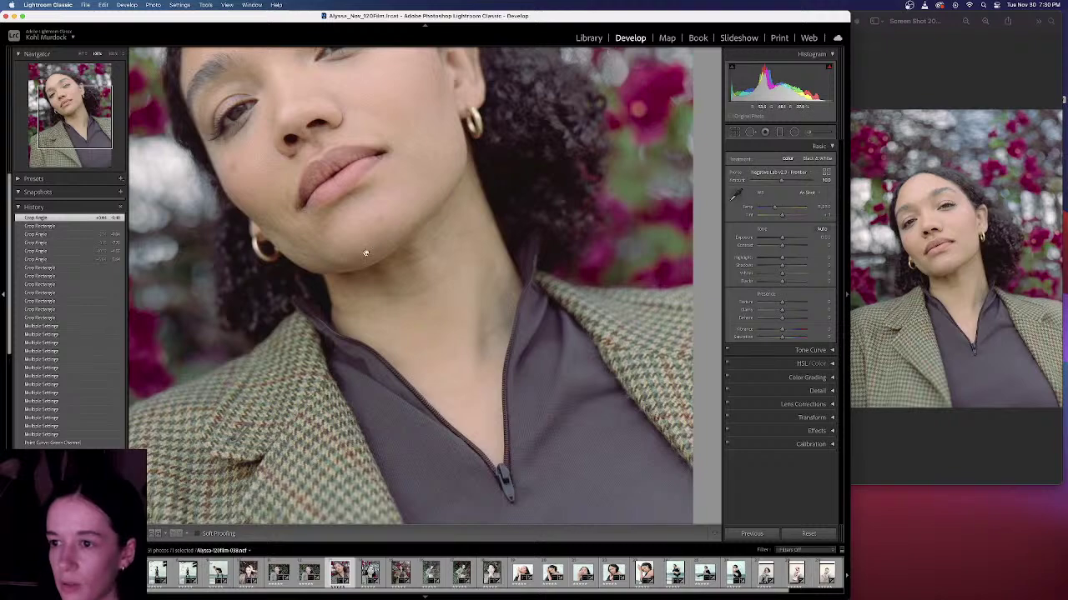
left_click(287, 238)
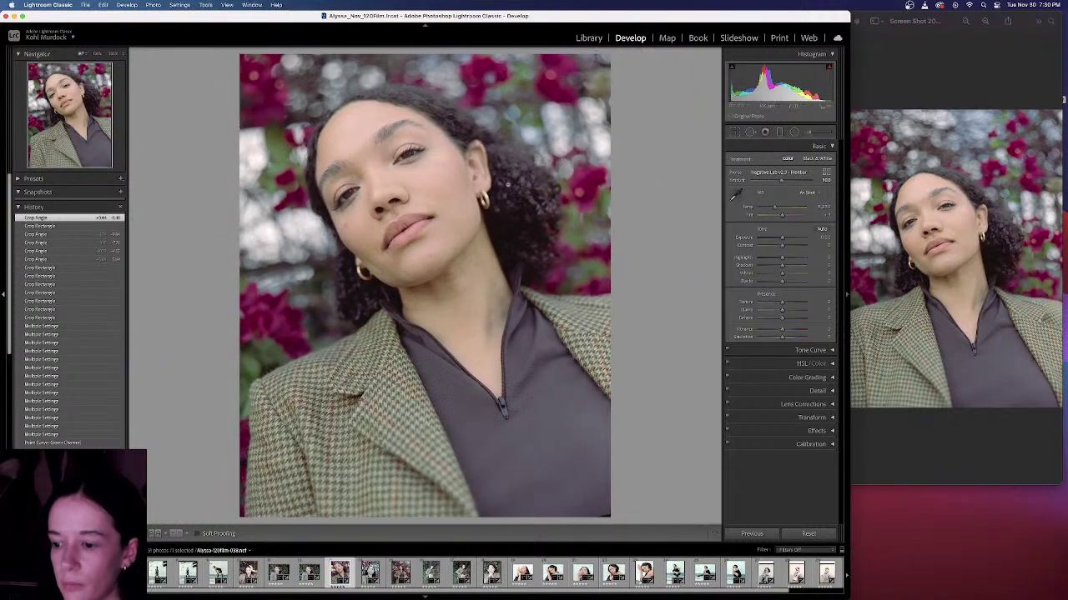
Step: Open the export settings for the cropped close-up and collapse the Export Location and File Naming sections
left_click(85, 5)
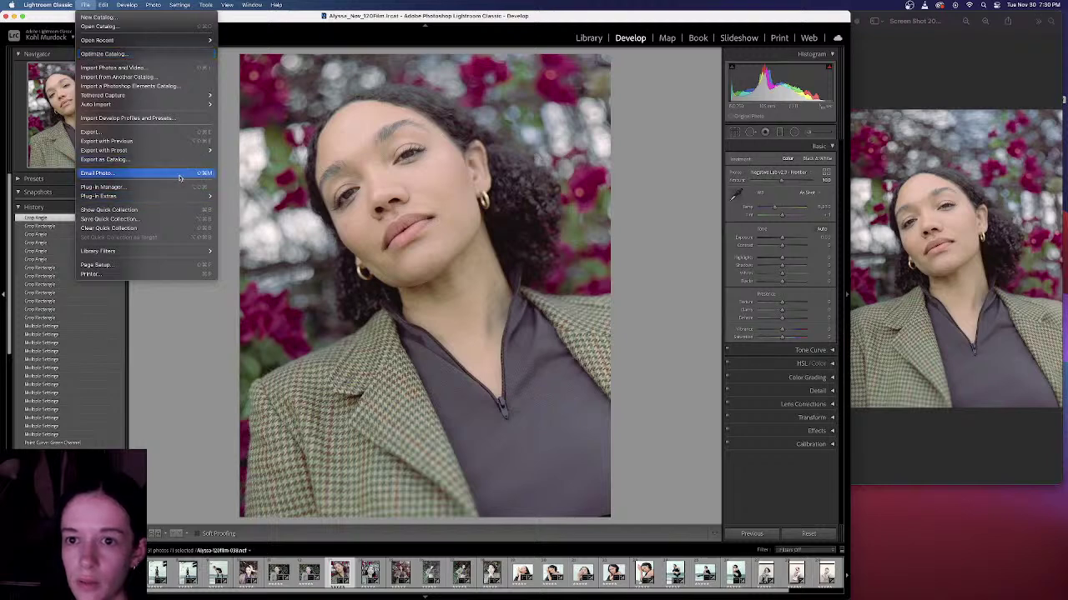
left_click(182, 134)
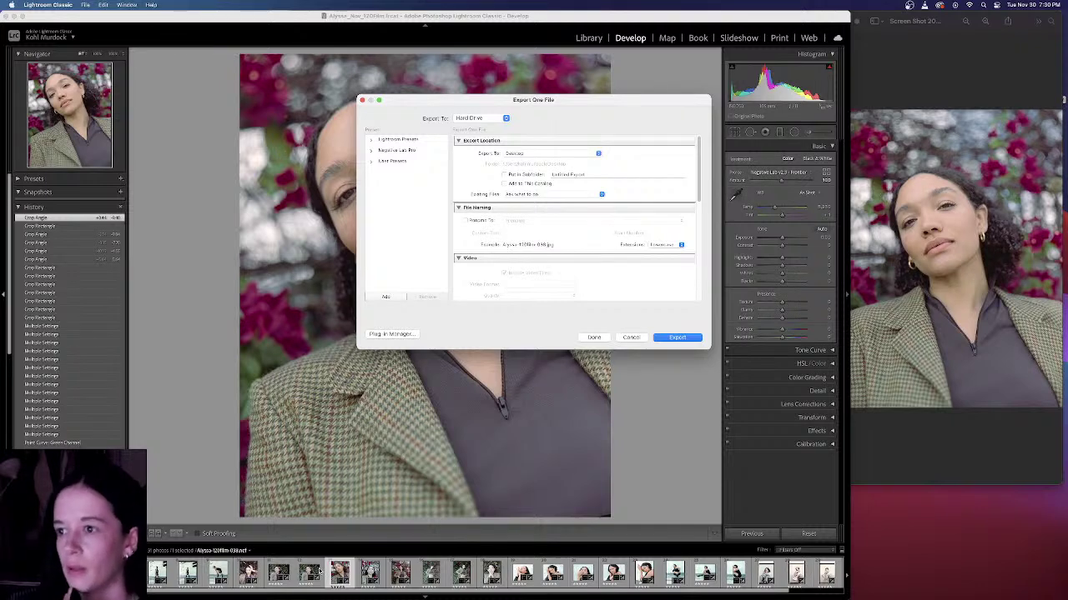
scroll(514, 261, "down", 2)
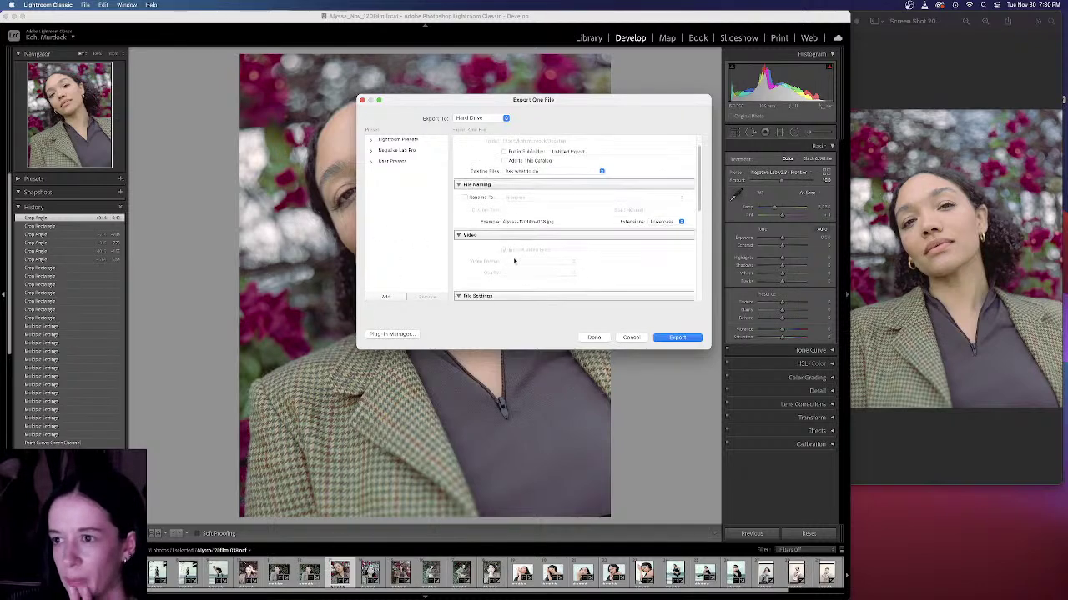
scroll(513, 261, "down", 3)
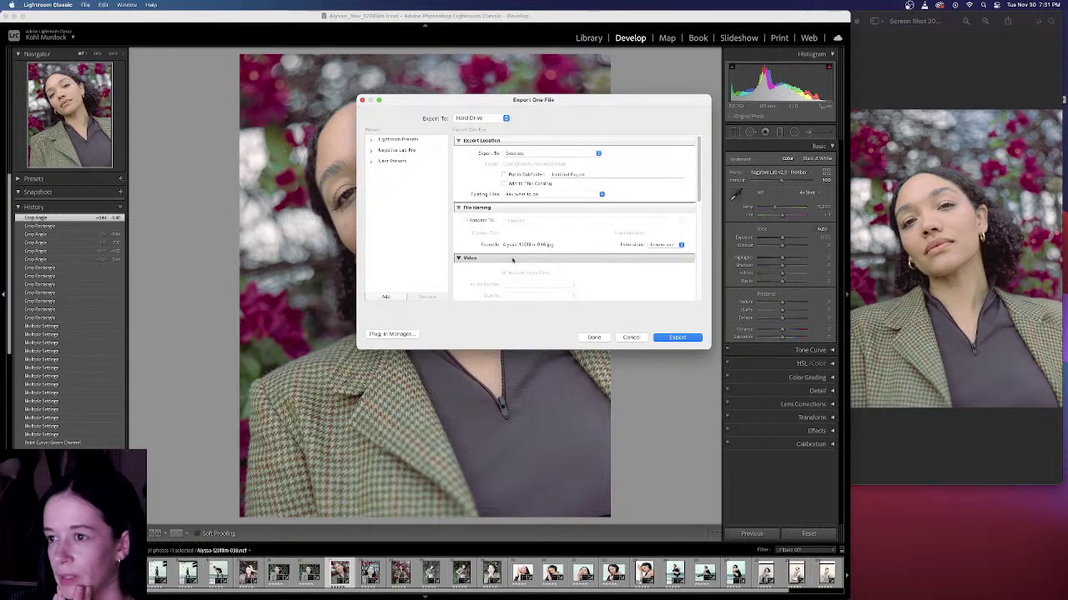
left_click(465, 141)
left_click(467, 152)
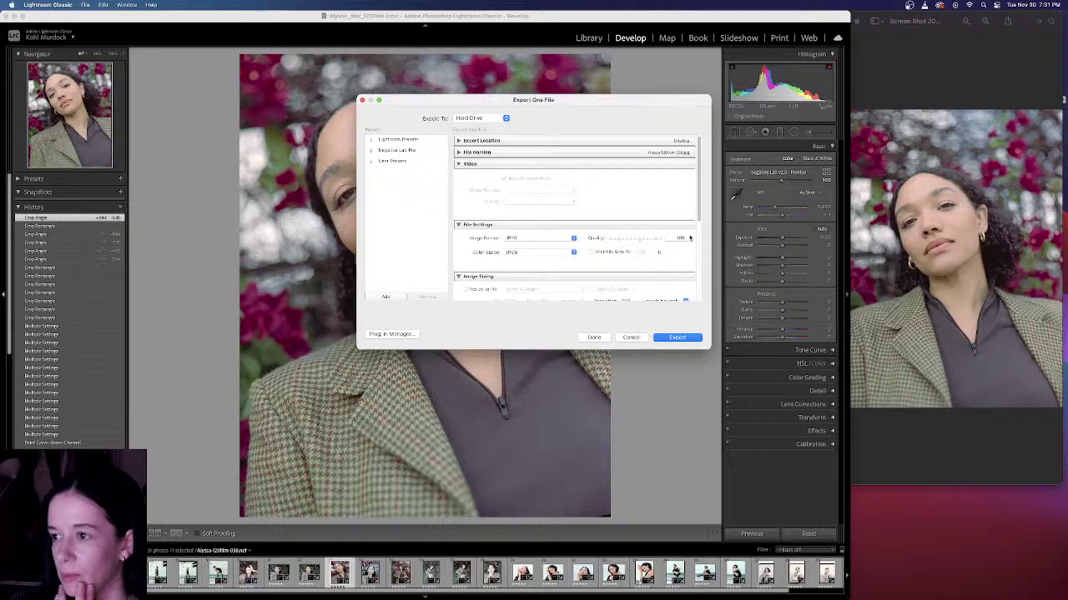
Step: Review the export's image format, color space, quality and resolution, and collapse the File Settings section
left_click(467, 225)
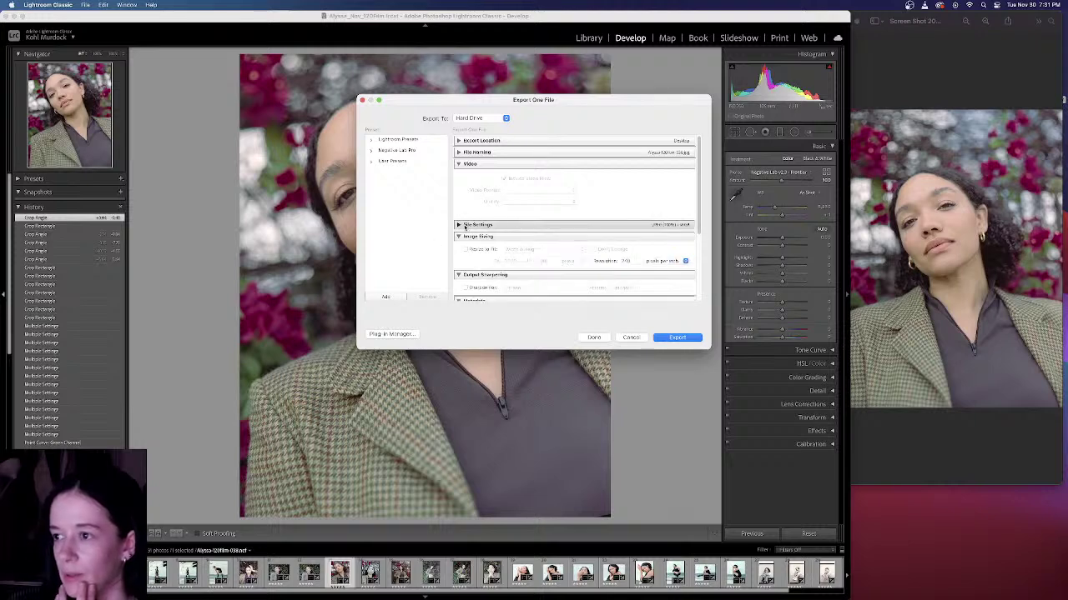
left_click(552, 223)
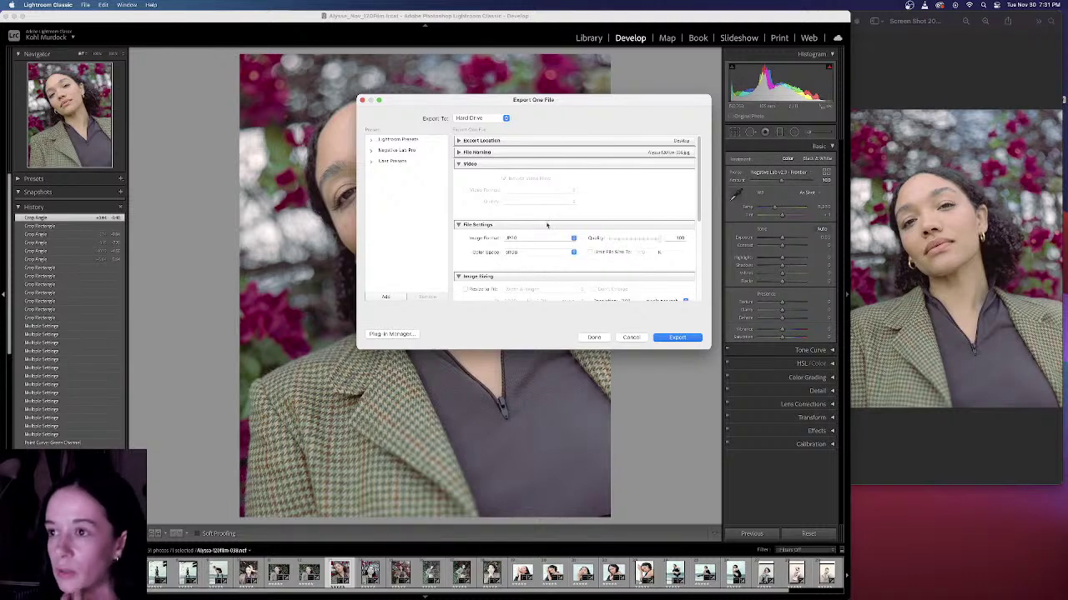
scroll(528, 235, "down", 3)
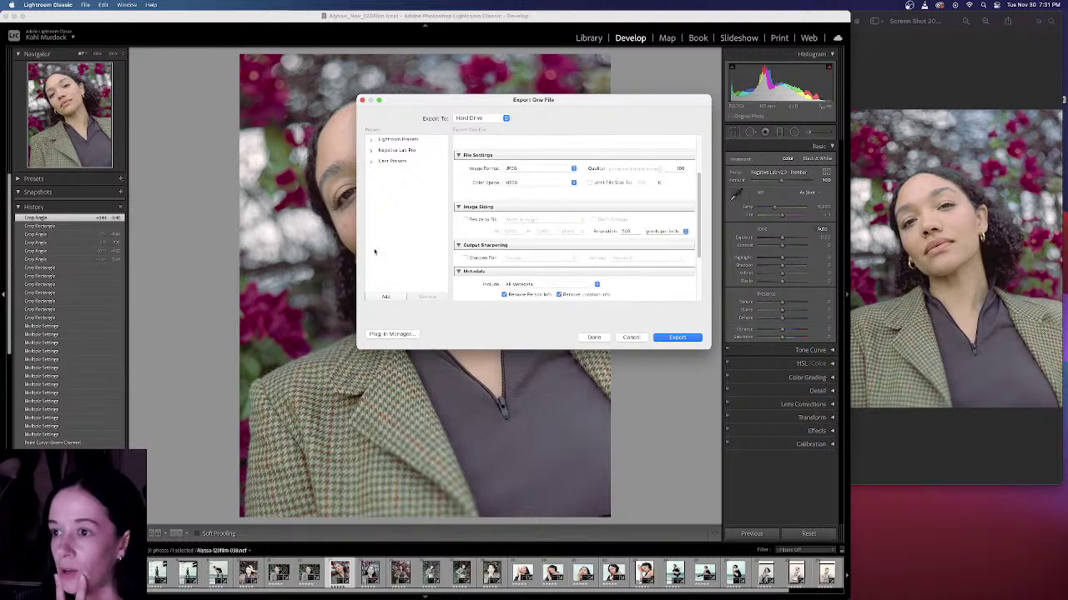
scroll(593, 181, "up", 3)
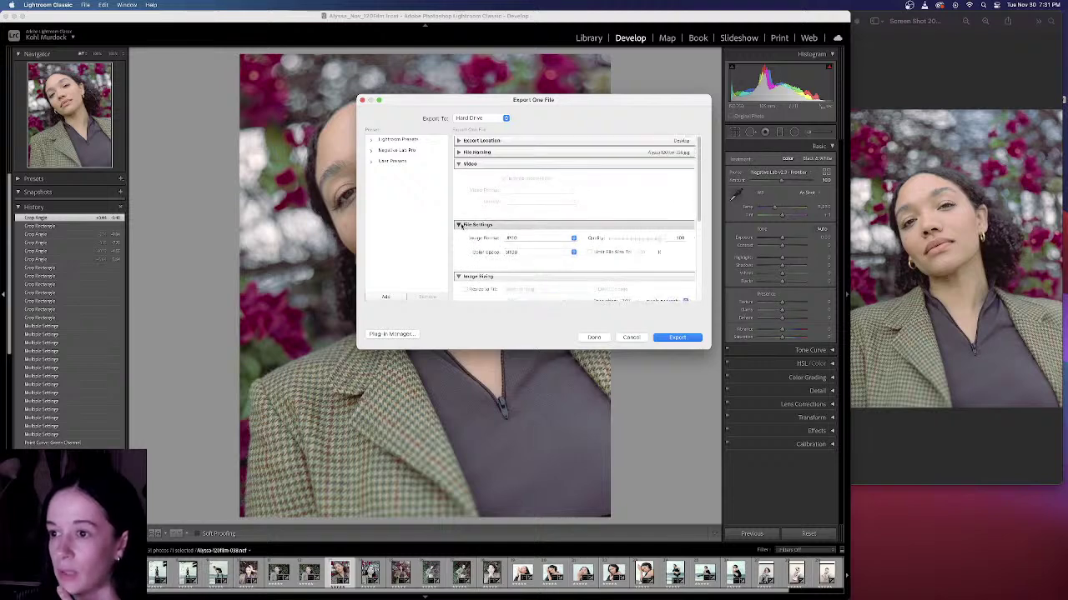
left_click(461, 226)
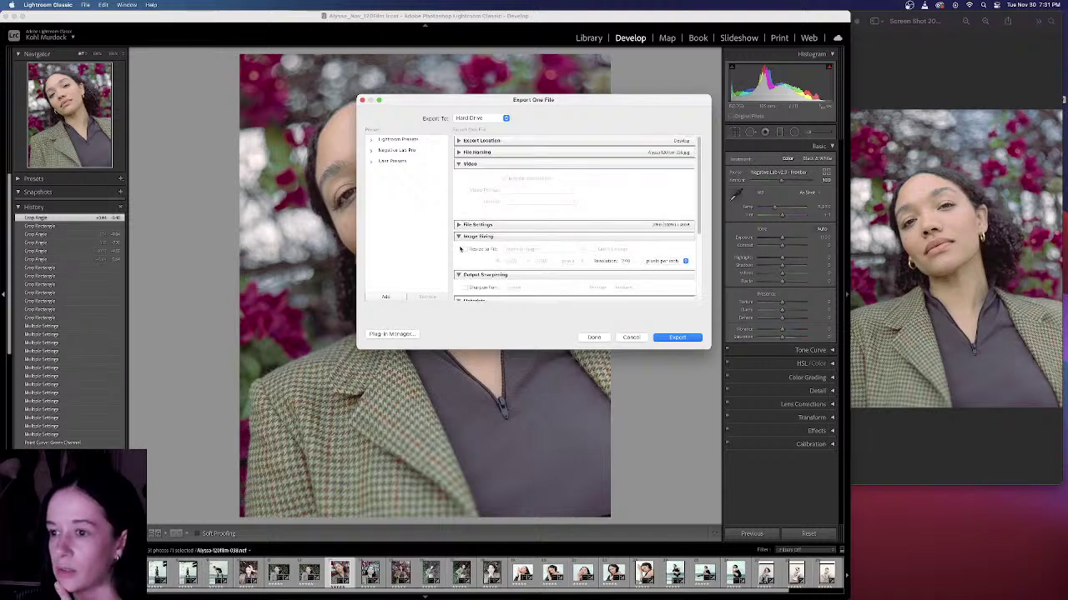
Step: Enable resizing for the export and make it fit by Long Edge
left_click(484, 250)
left_click(534, 250)
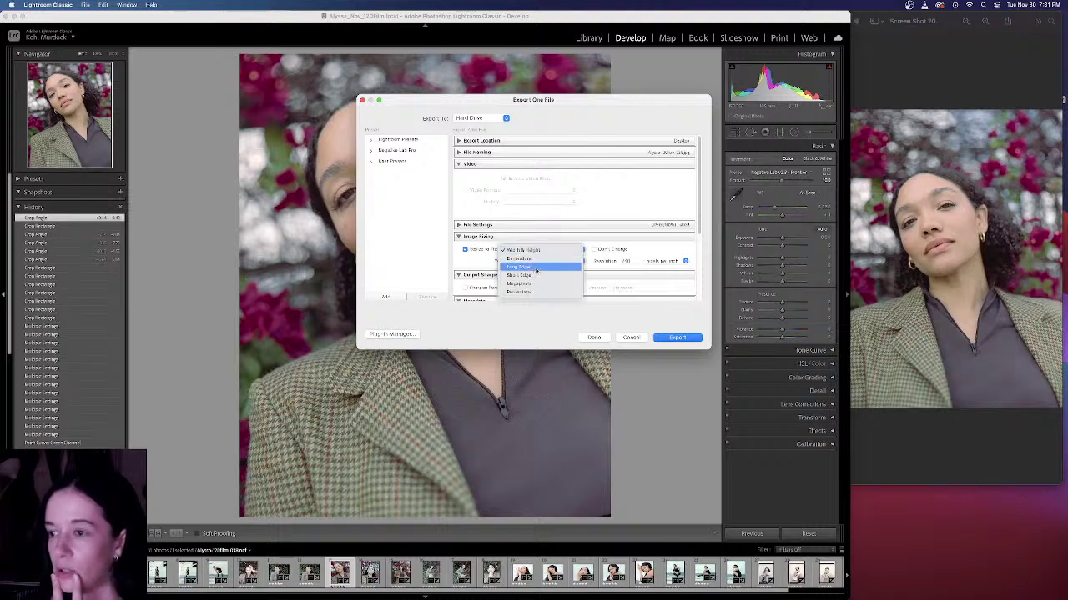
left_click(536, 267)
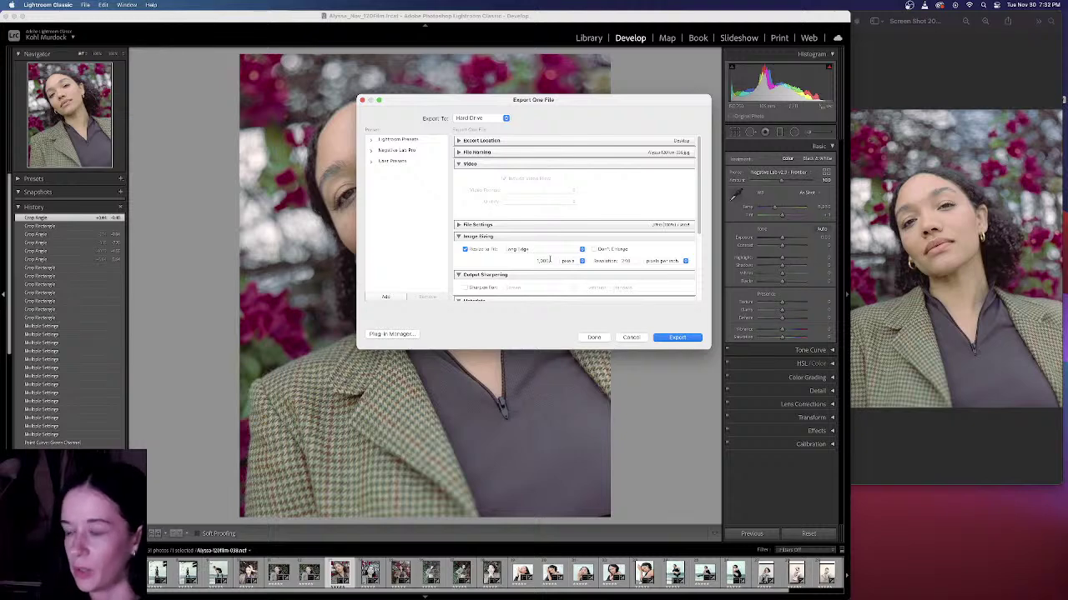
Step: Collapse the sharpening, metadata and watermarking sections, and set the exported photo to open in Adobe Photoshop 2022 after export
scroll(576, 217, "down", 3)
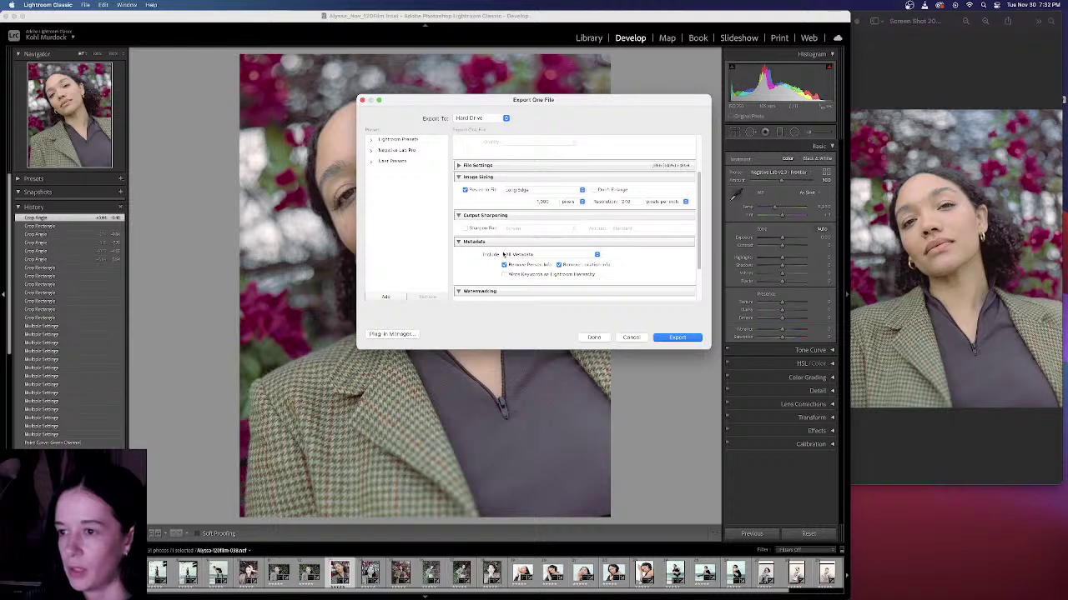
left_click(546, 242)
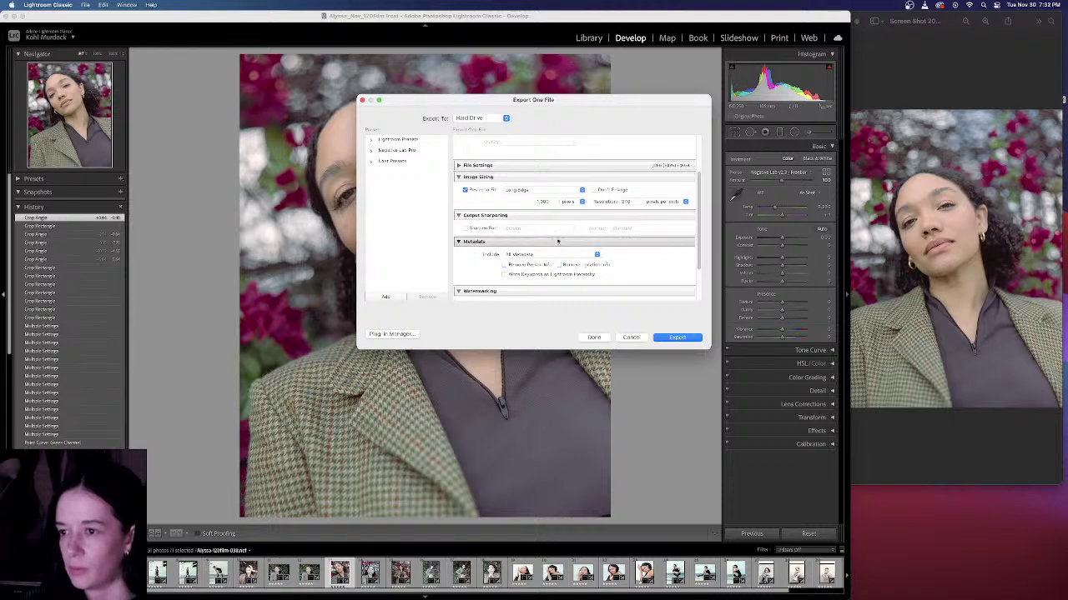
left_click(507, 215)
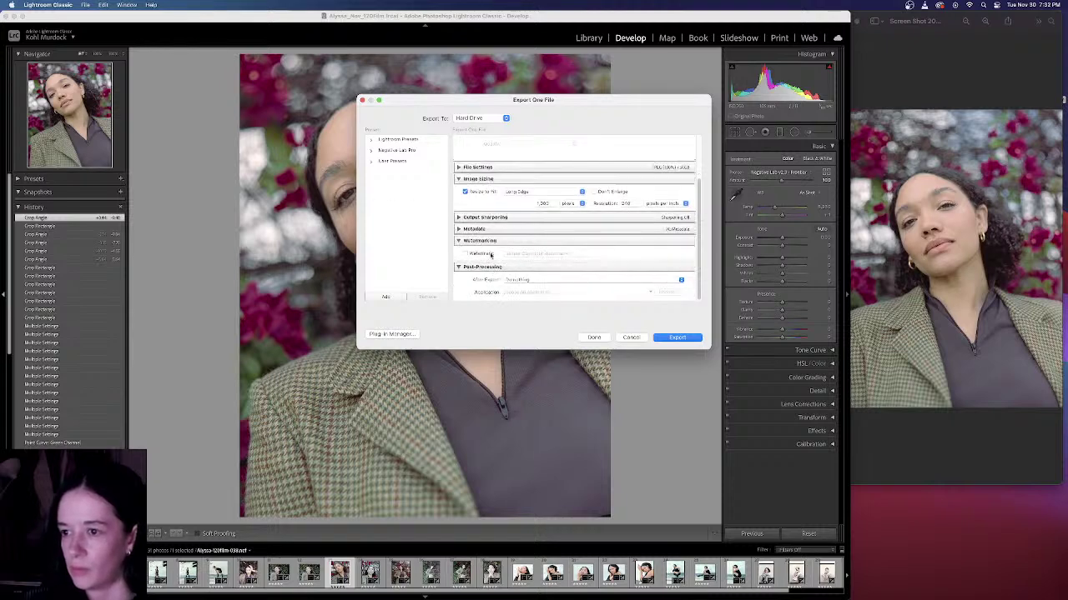
left_click(480, 240)
left_click(538, 280)
left_click(544, 304)
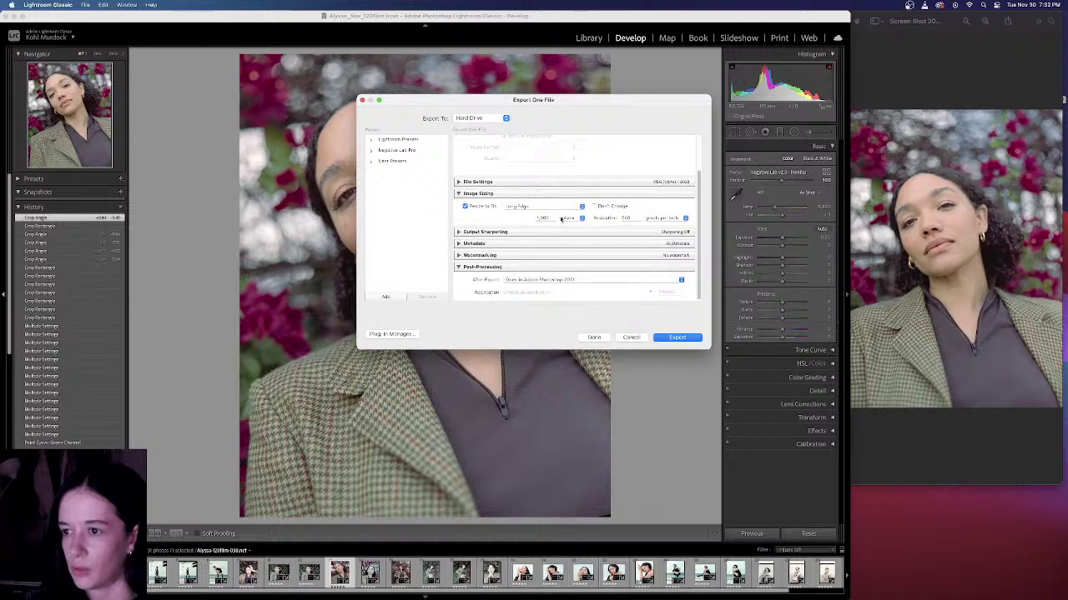
Step: Set the long edge to 3,000 pixels and export the photo so it opens in Photoshop
double_click(551, 218)
type("5,")
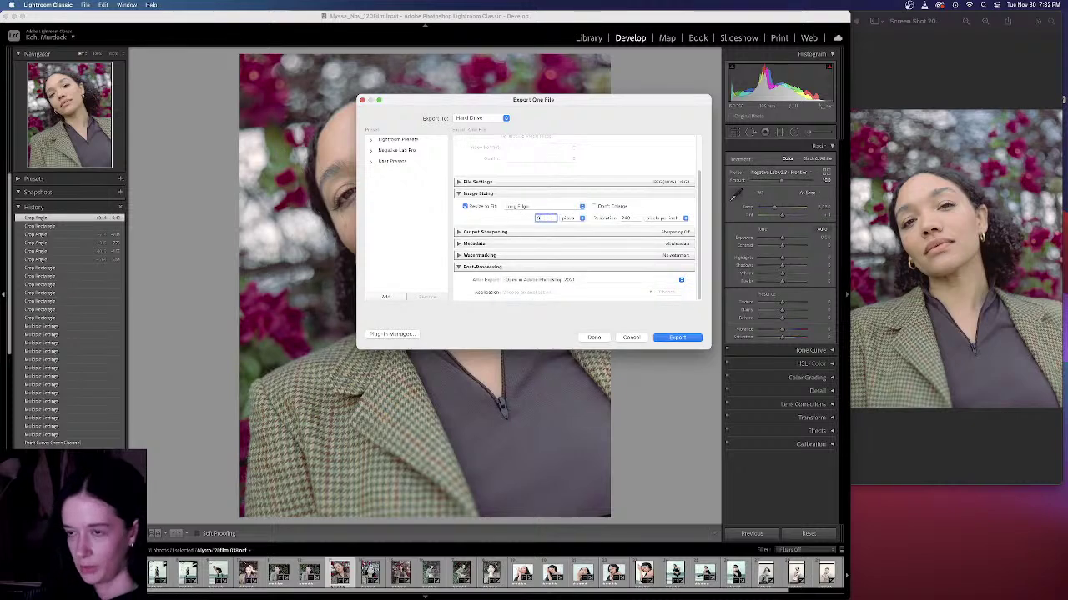
type("000")
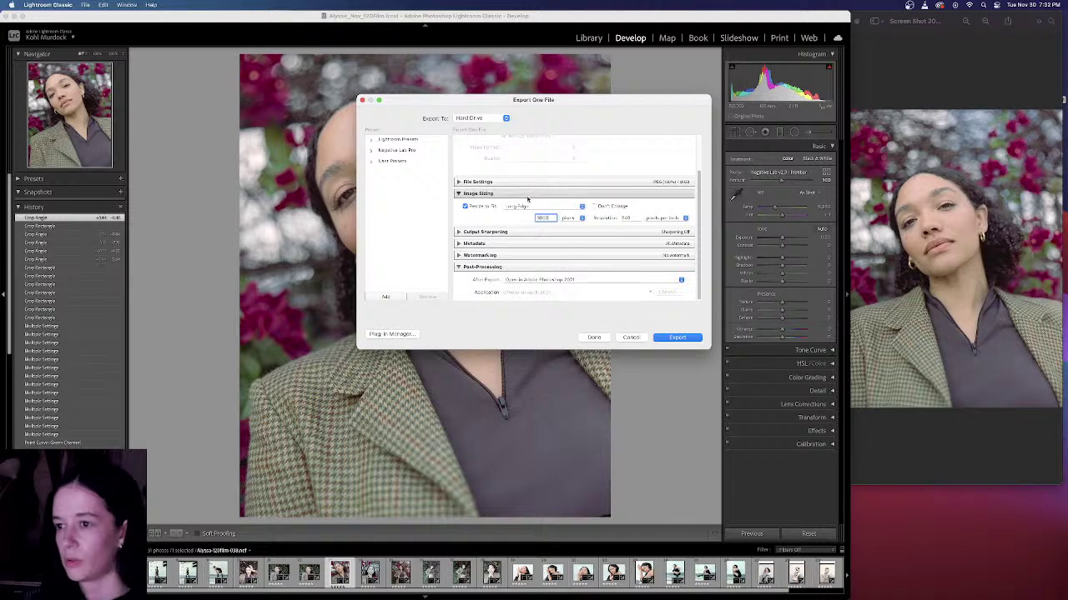
key("Tab")
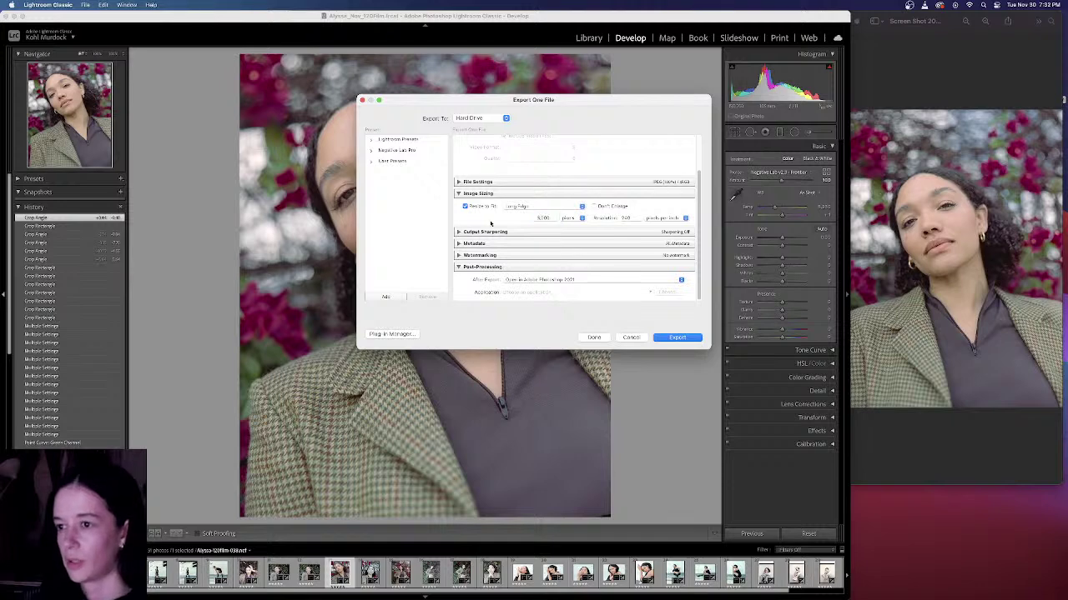
left_click(684, 338)
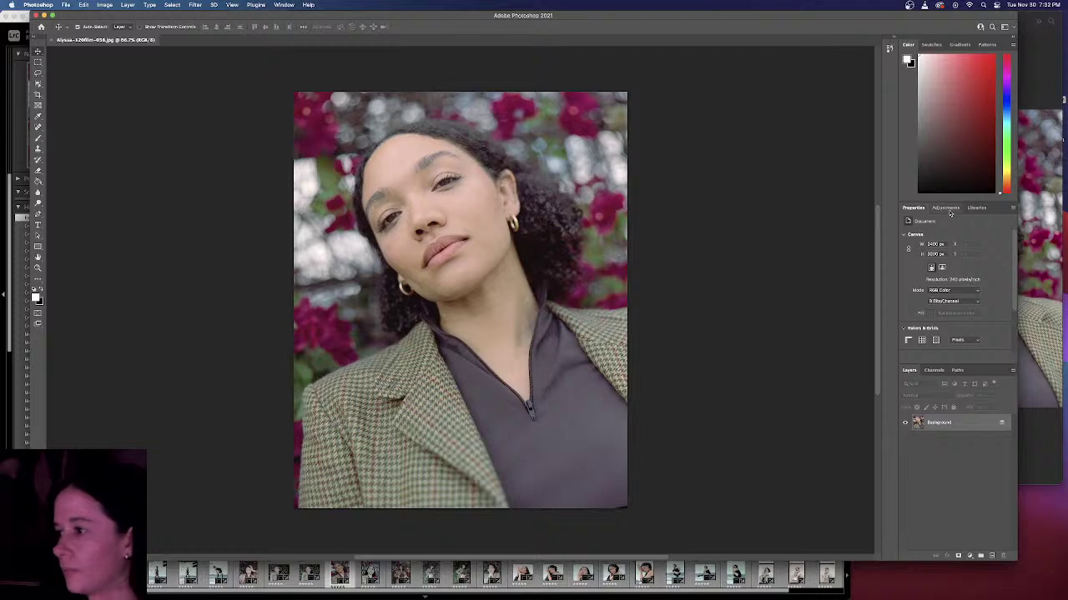
left_click(992, 556)
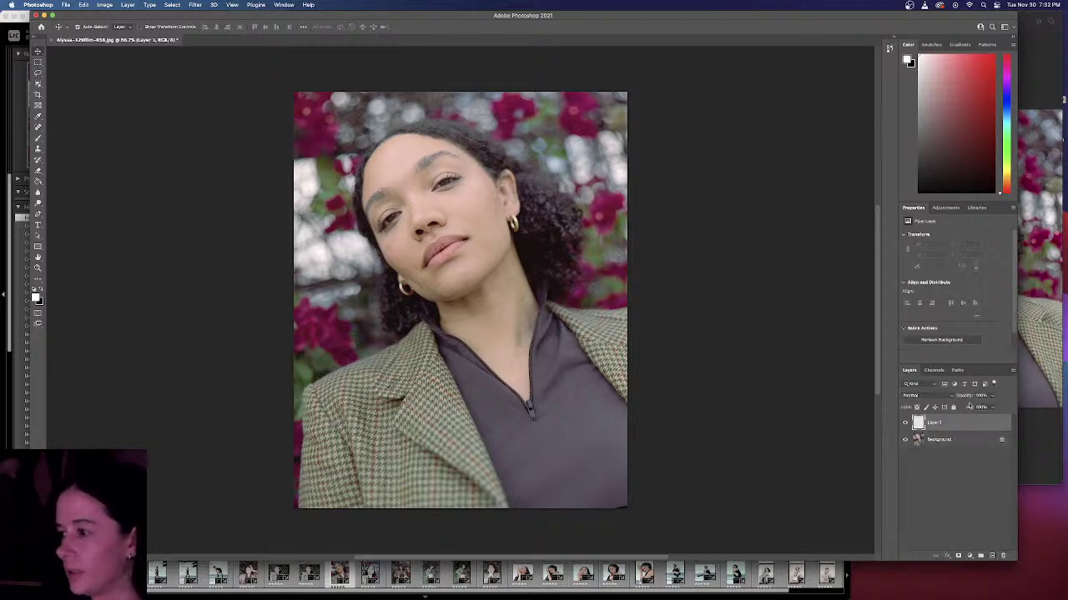
key("BackSpace")
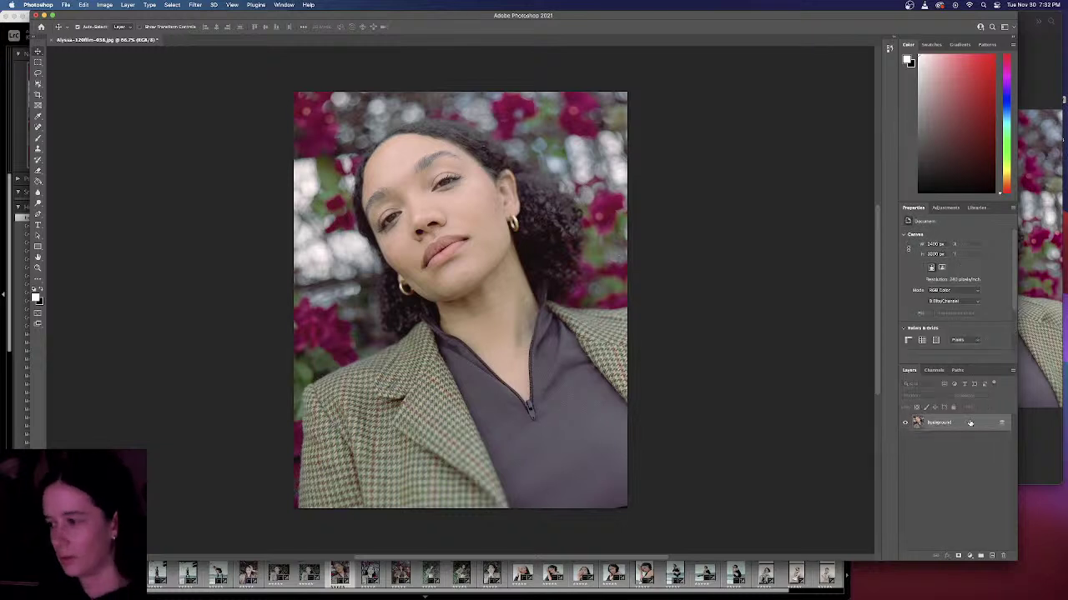
left_click(946, 208)
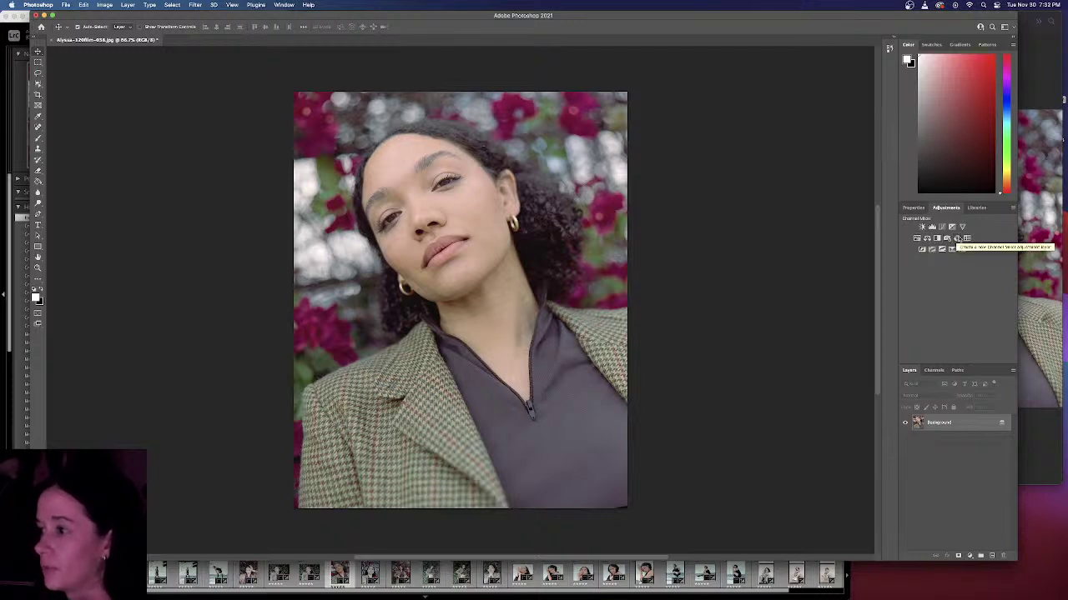
left_click(947, 239)
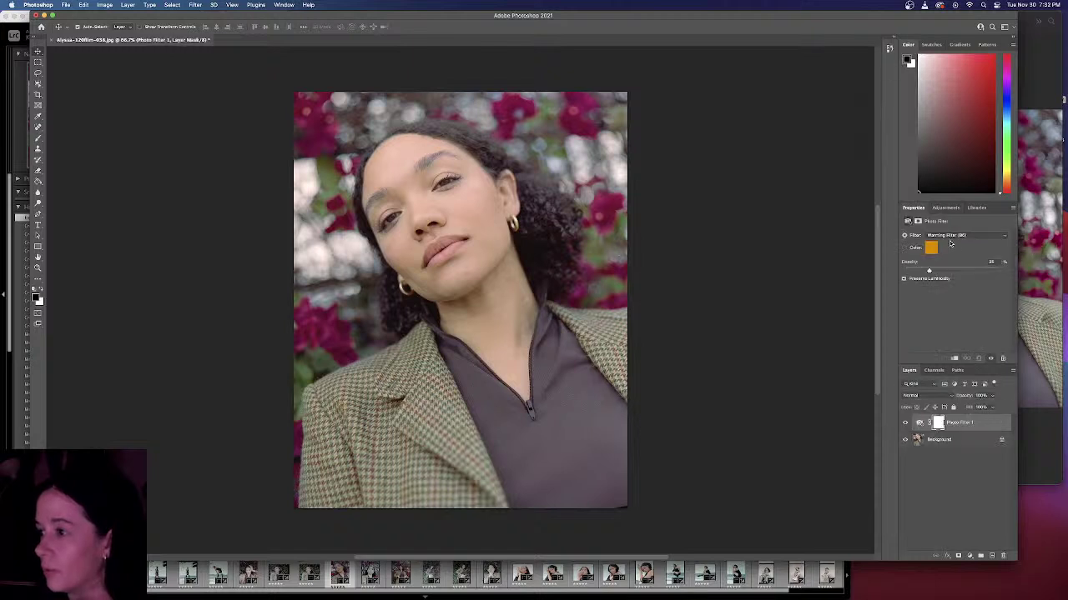
key("Delete")
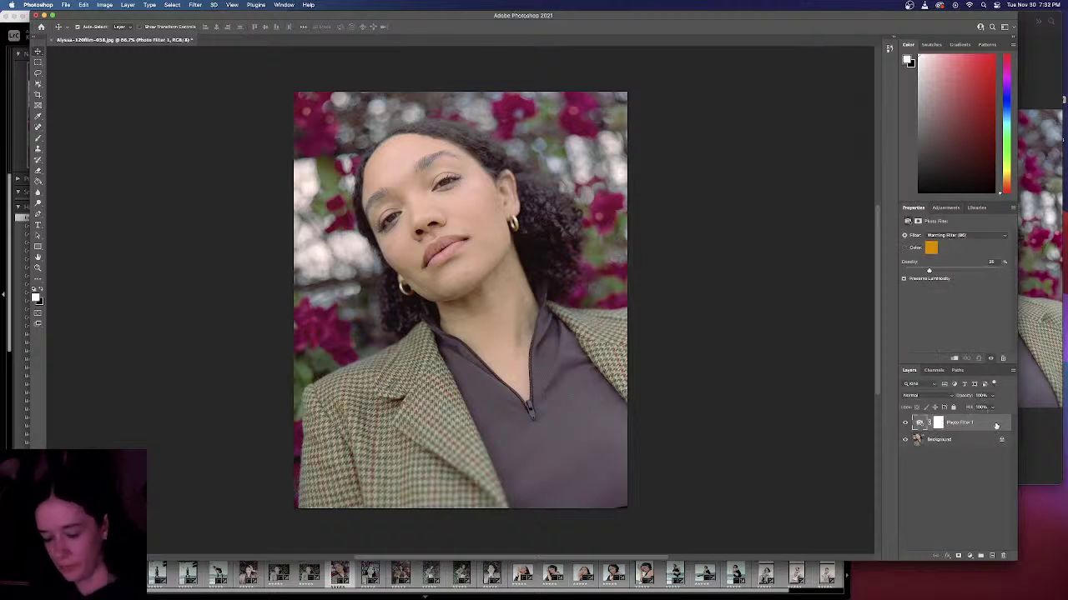
Step: Add a Selective Color adjustment layer above the portrait, keeping Reds as the color range
left_click(945, 209)
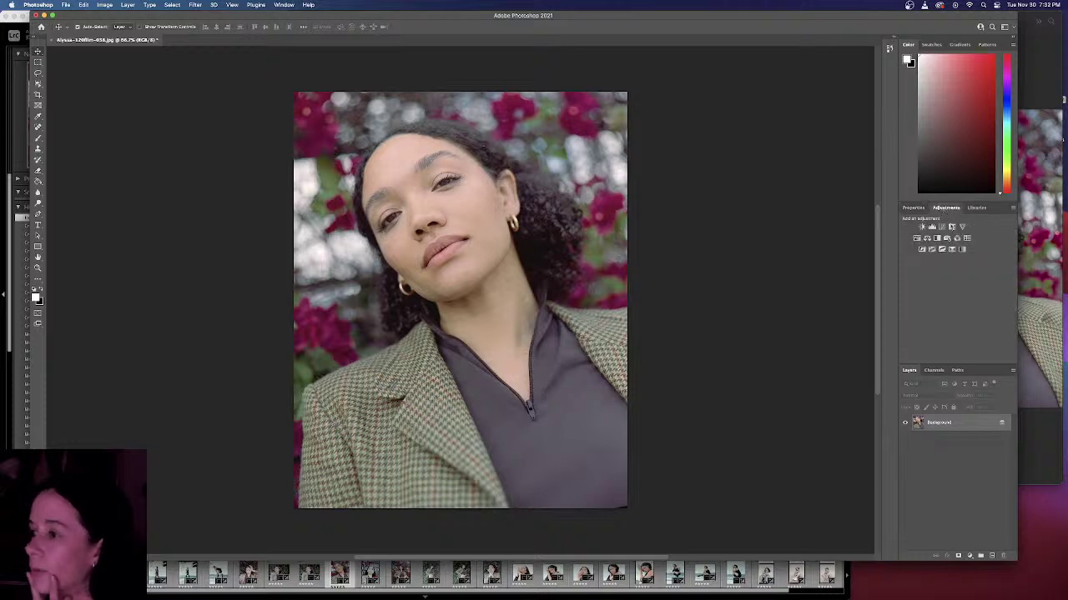
left_click(956, 250)
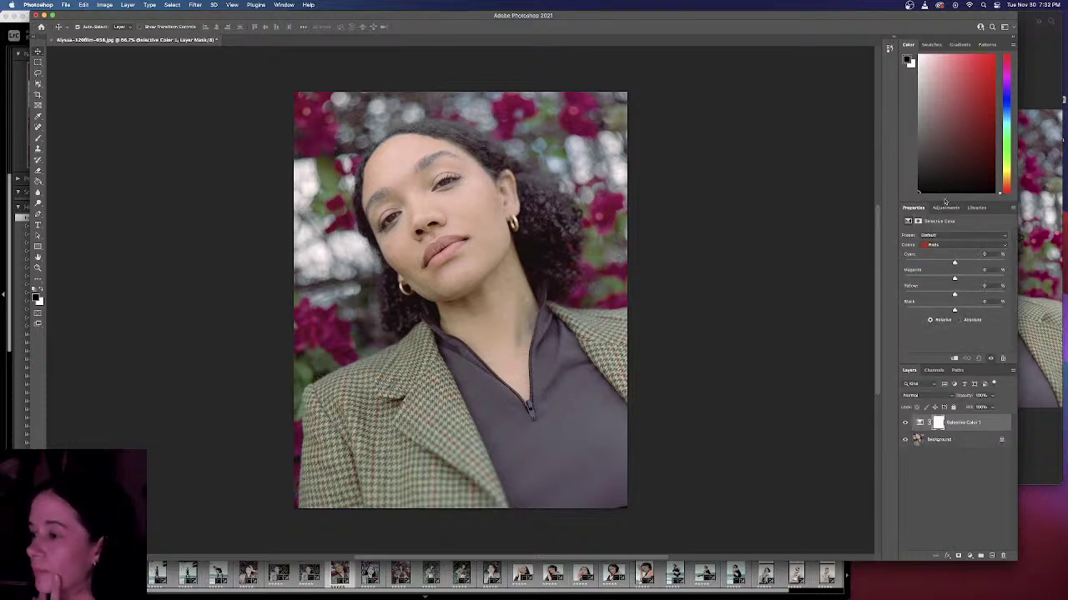
left_click(946, 245)
left_click(938, 245)
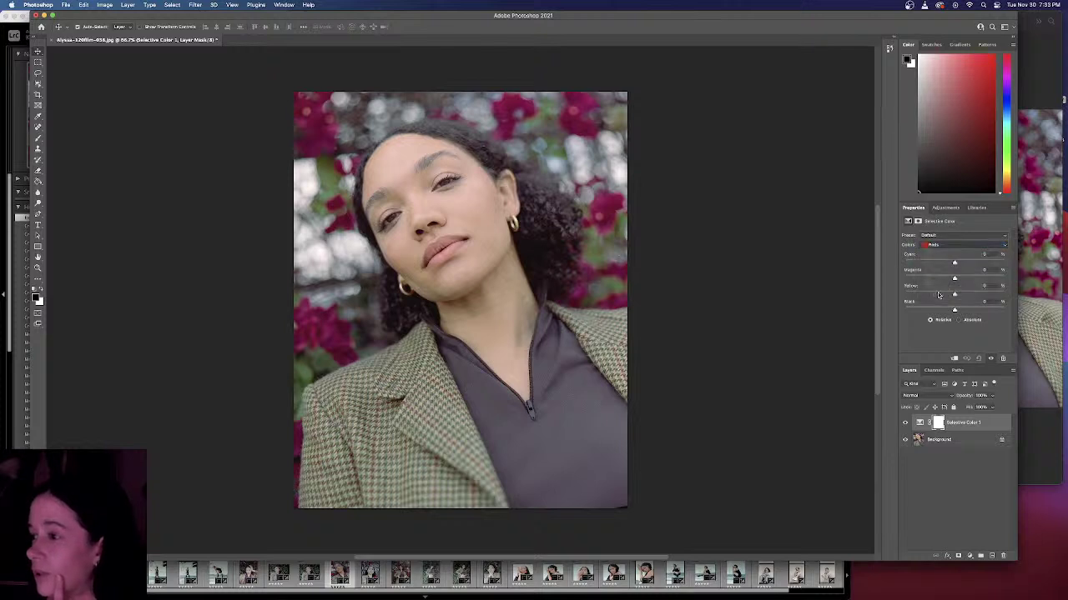
Step: Try a Hue/Saturation adjustment layer that lowers the hue of the yellows and shifts their color range, and delete the layer
left_click(946, 207)
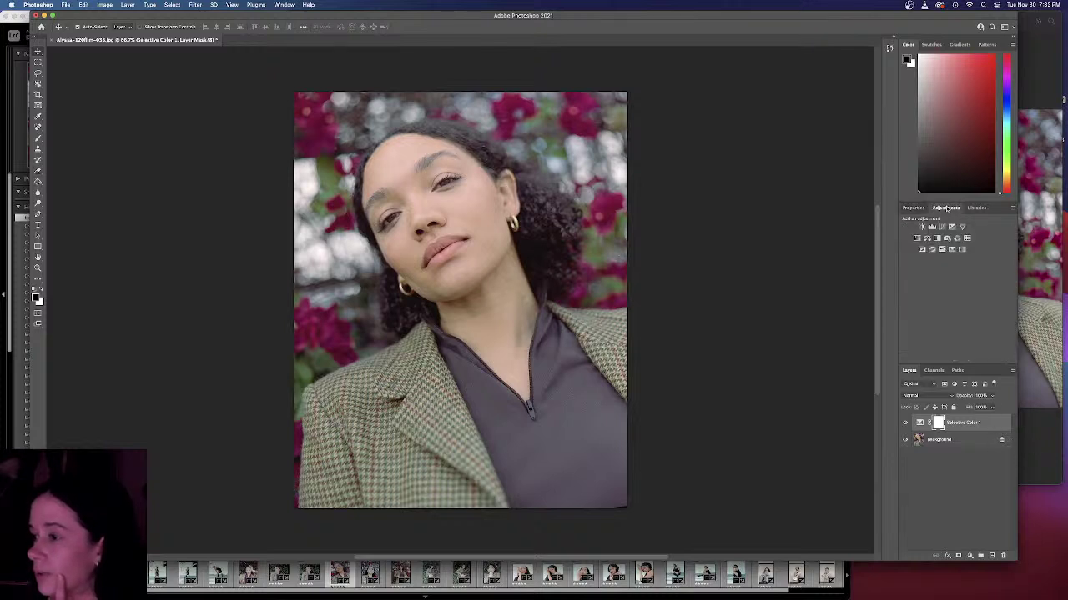
left_click(917, 239)
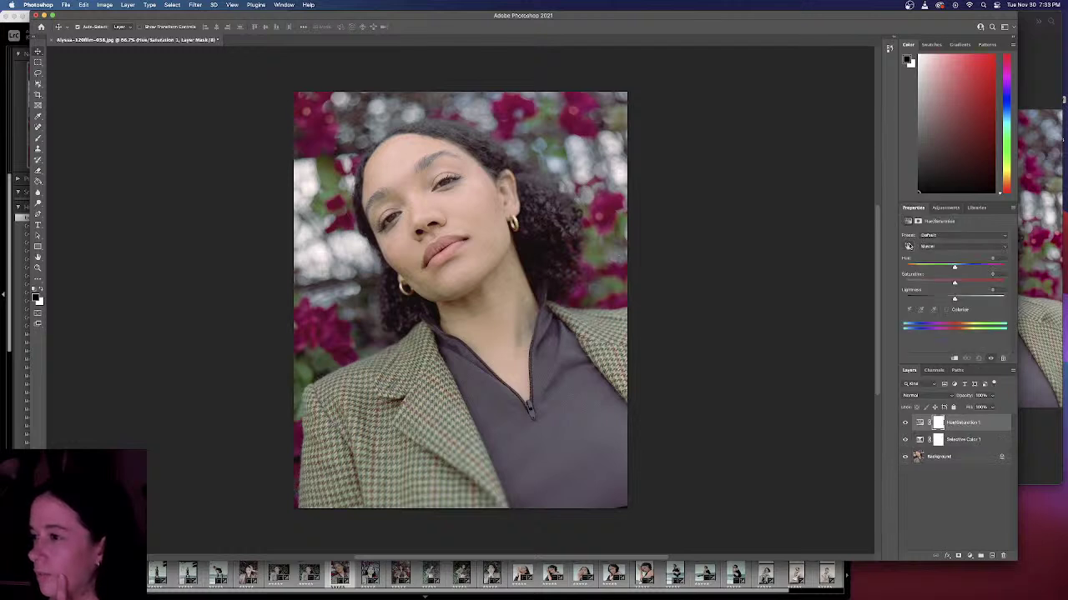
left_click(907, 245)
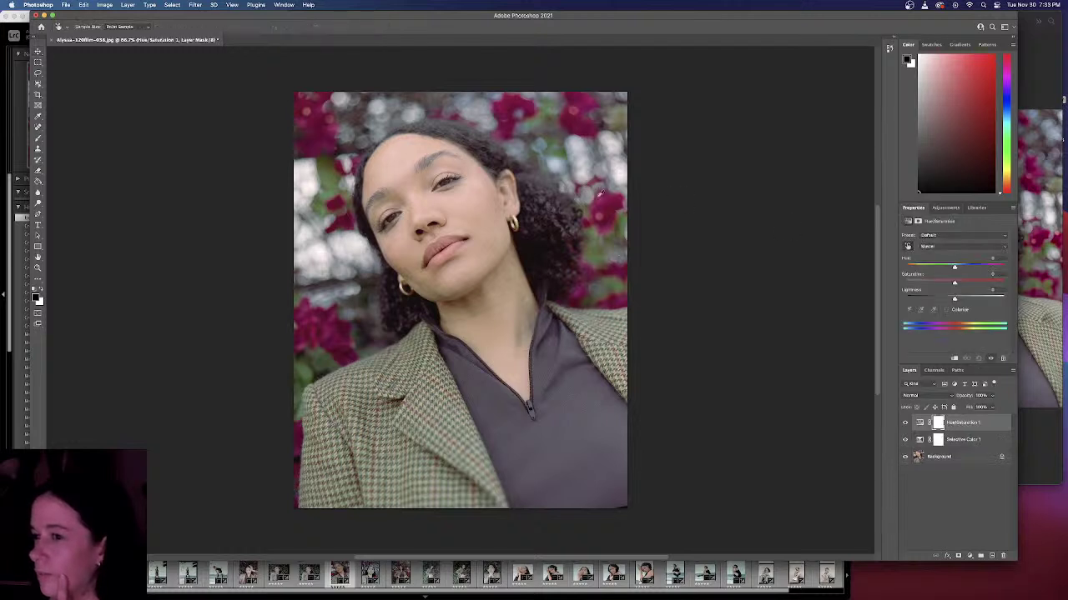
left_click(536, 315)
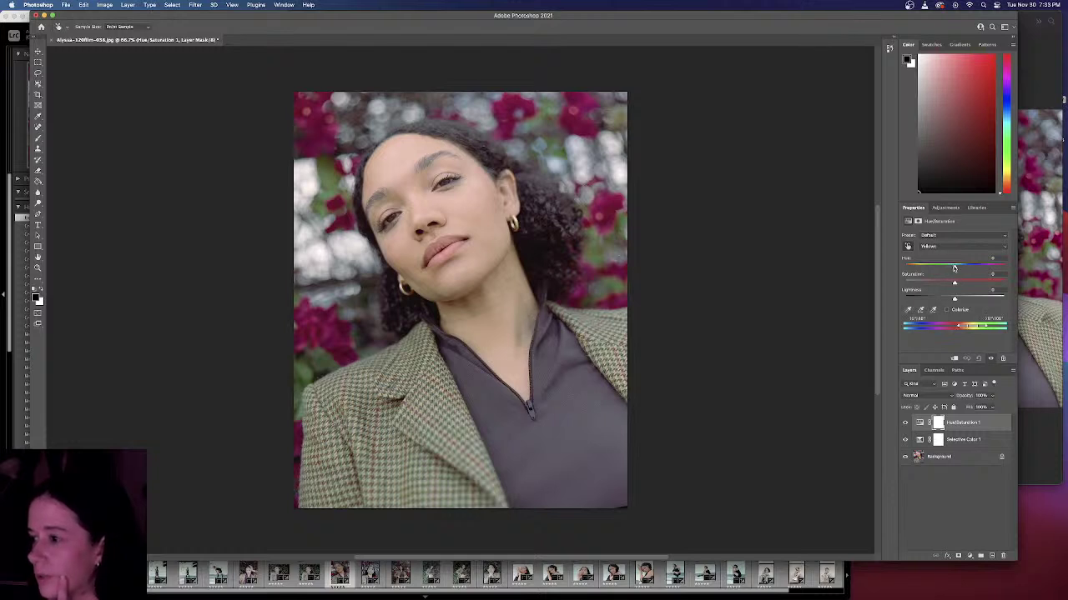
left_click_drag(954, 268, 946, 274)
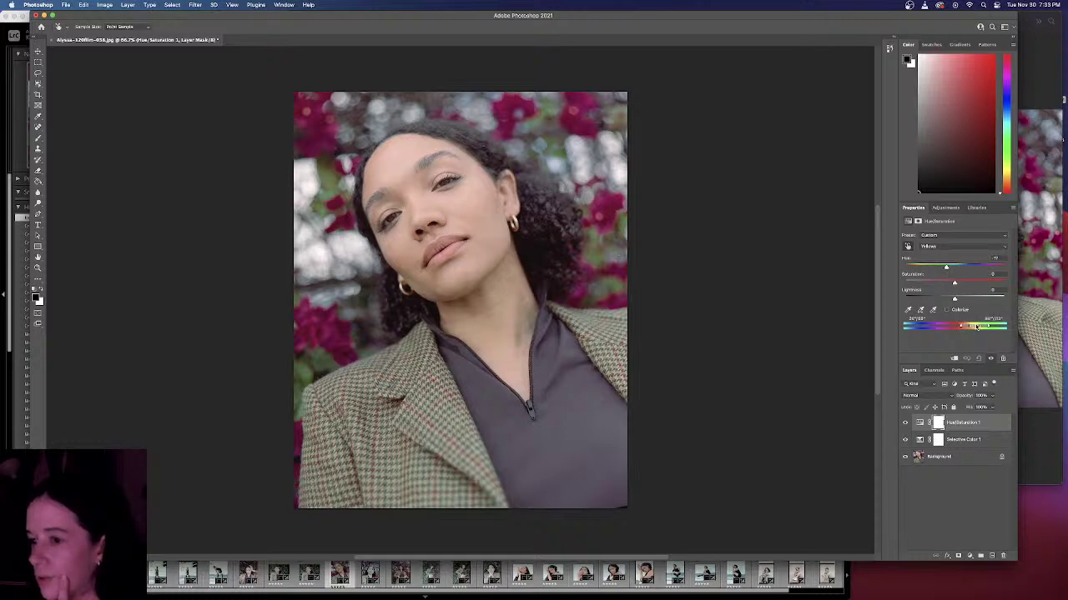
left_click_drag(978, 327, 972, 328)
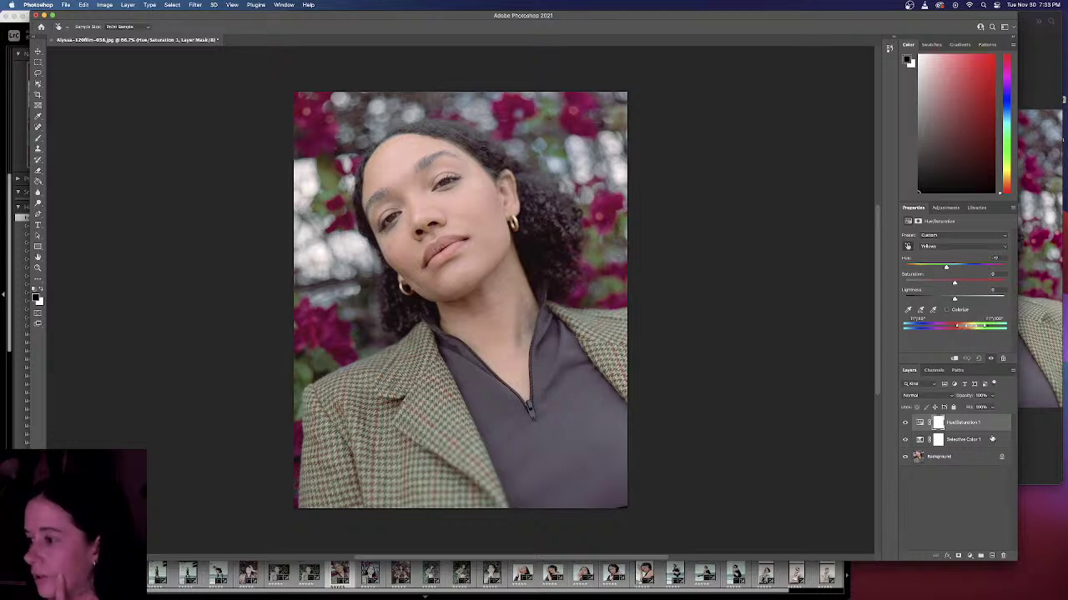
key("v")
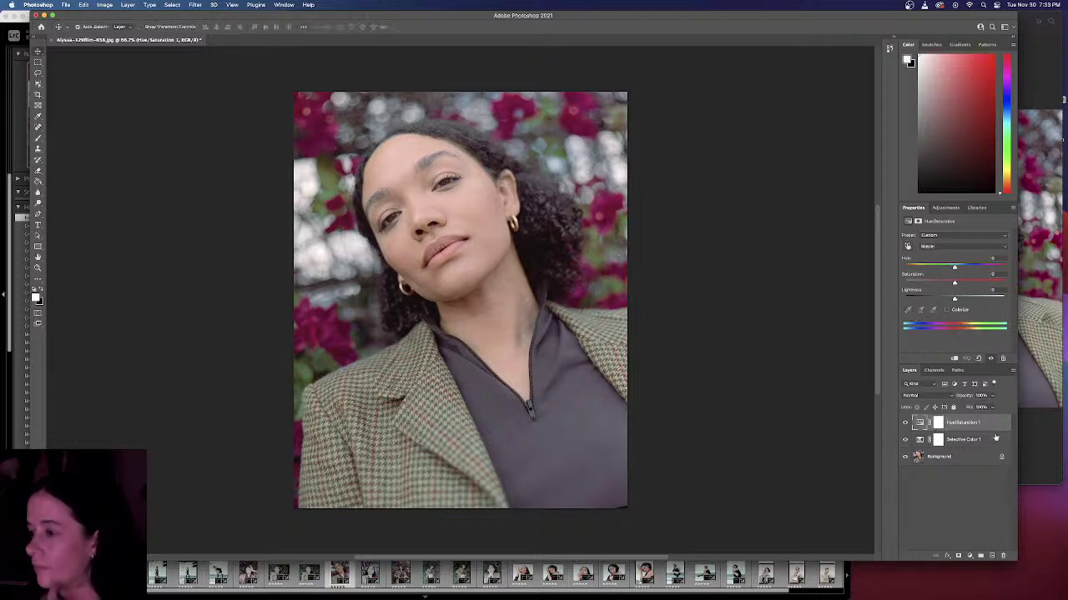
key("Delete")
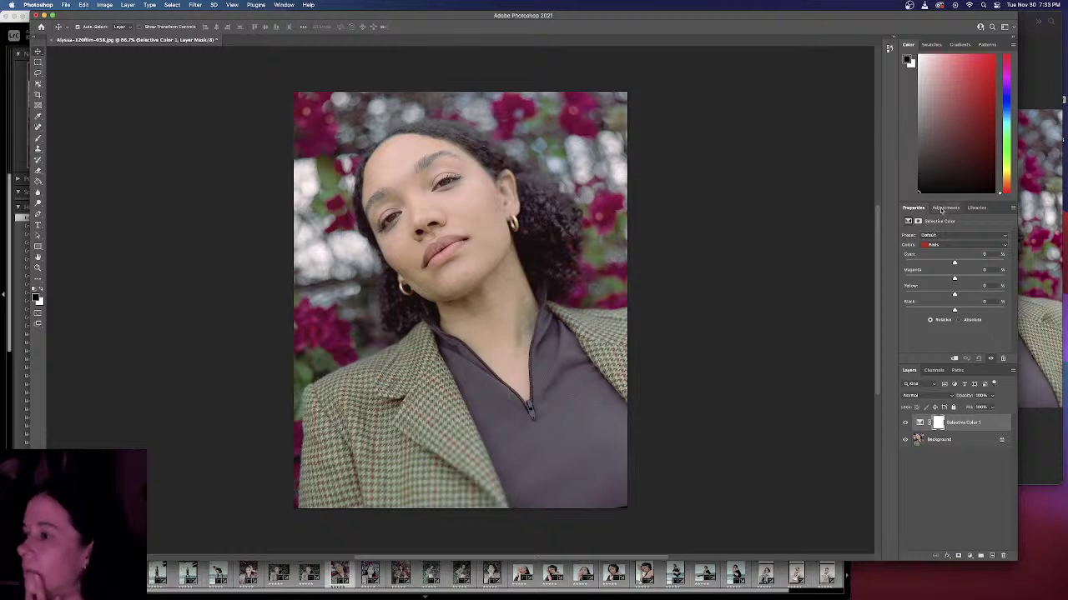
Step: Try lowering magenta to -100 in the Selective Color layer's Cyans, and reset it to 0
left_click(954, 246)
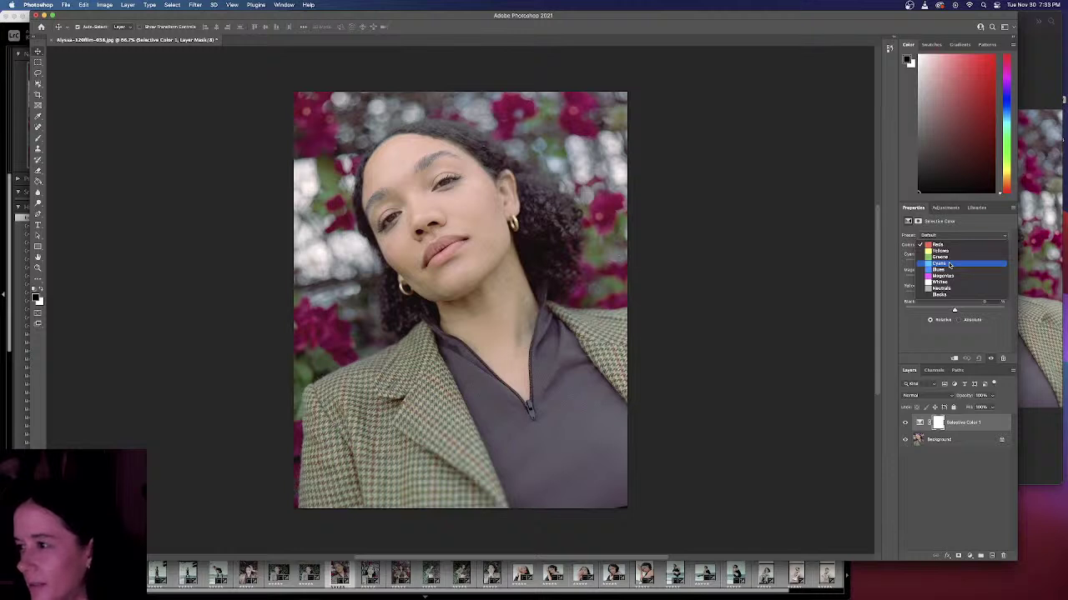
left_click(948, 262)
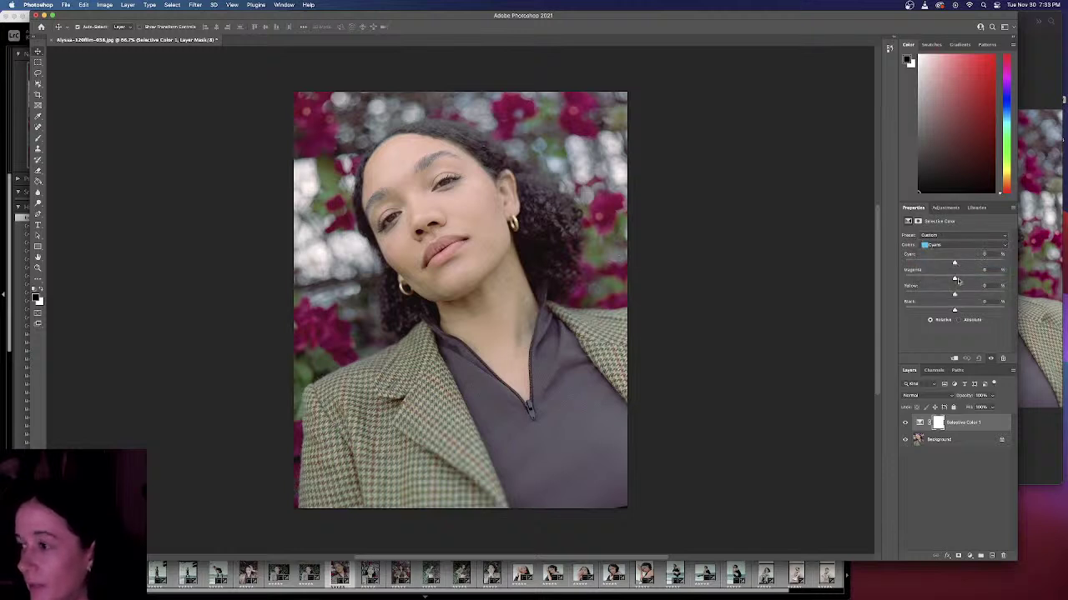
left_click_drag(955, 279, 857, 277)
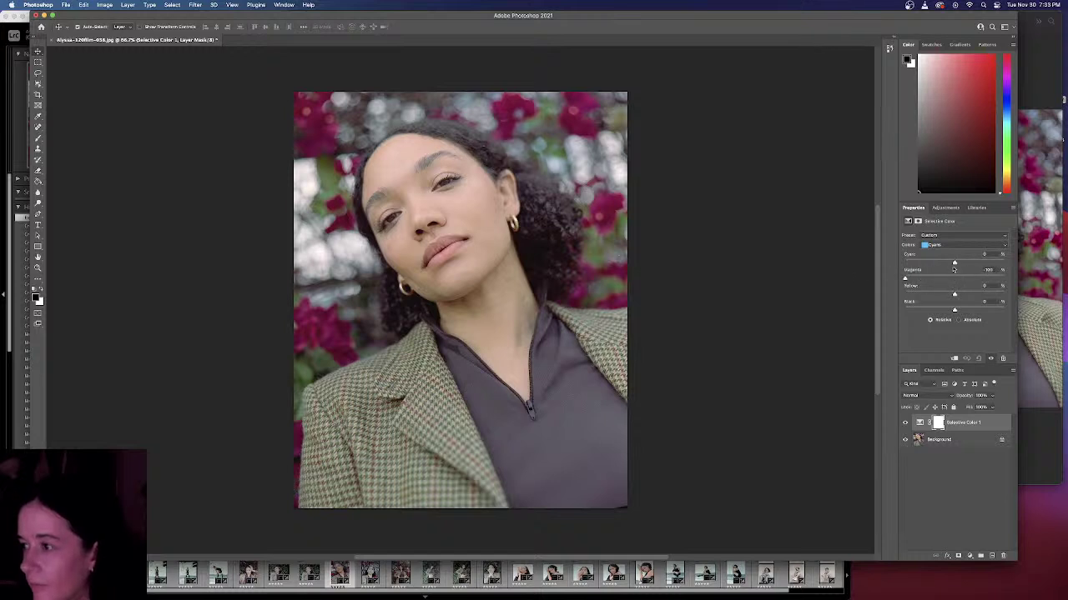
double_click(989, 270)
type("0")
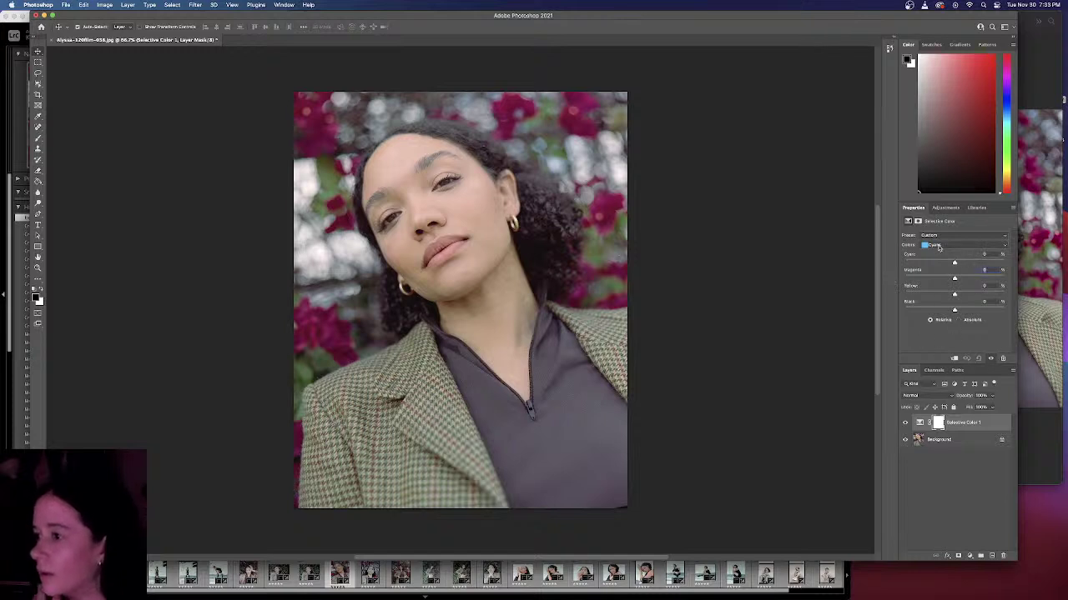
Step: Try lower cyan, magenta and yellow amounts in the Selective Color layer's Greens, and reset all three to 0
left_click(938, 246)
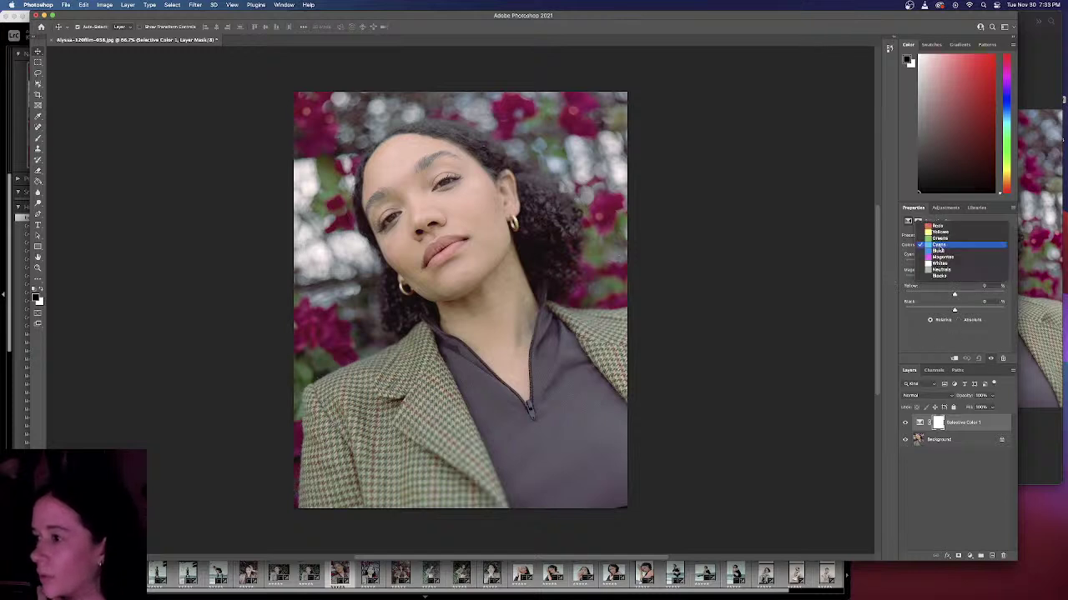
left_click(939, 240)
left_click_drag(954, 263, 941, 295)
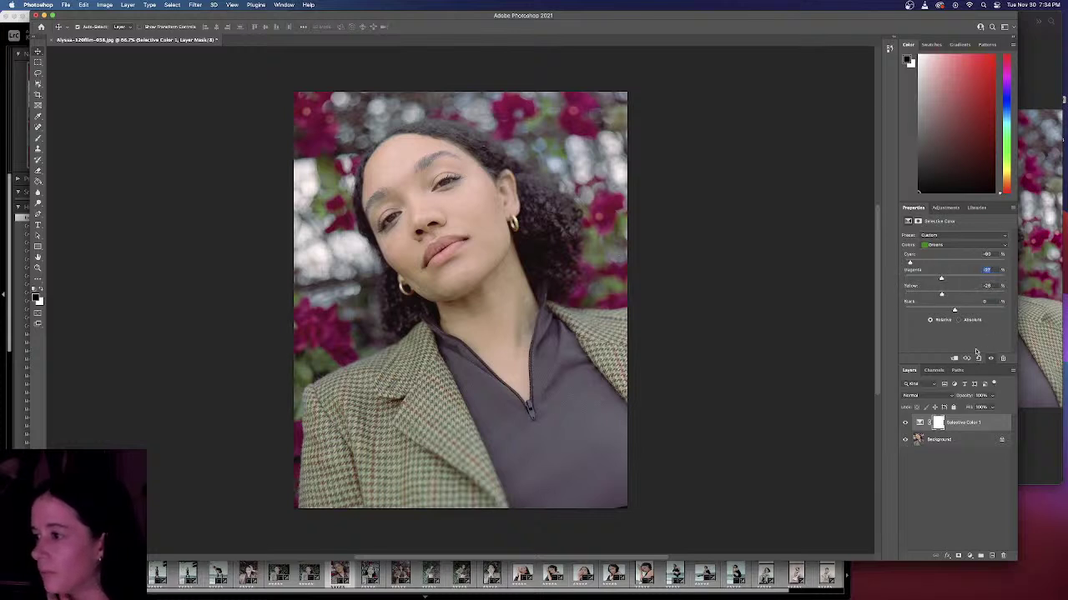
type("10")
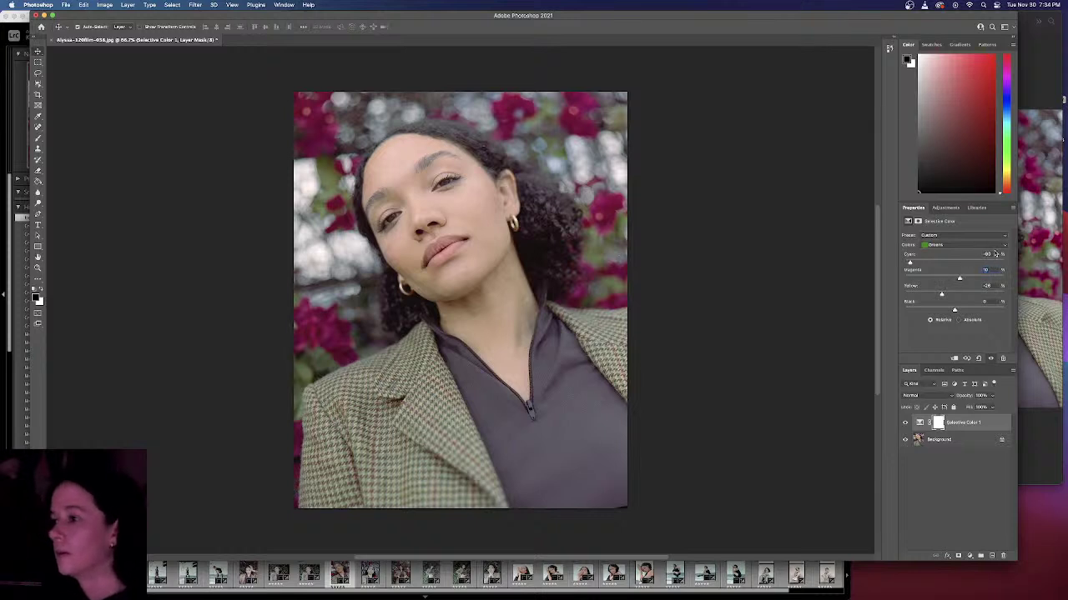
type("0")
double_click(987, 254)
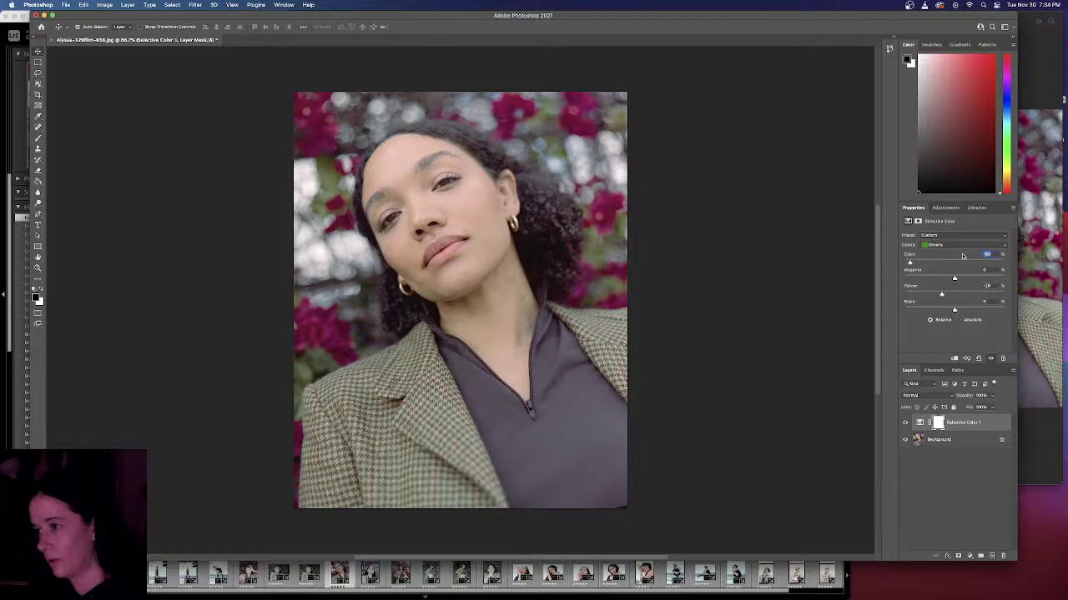
type("0")
double_click(987, 286)
type("0")
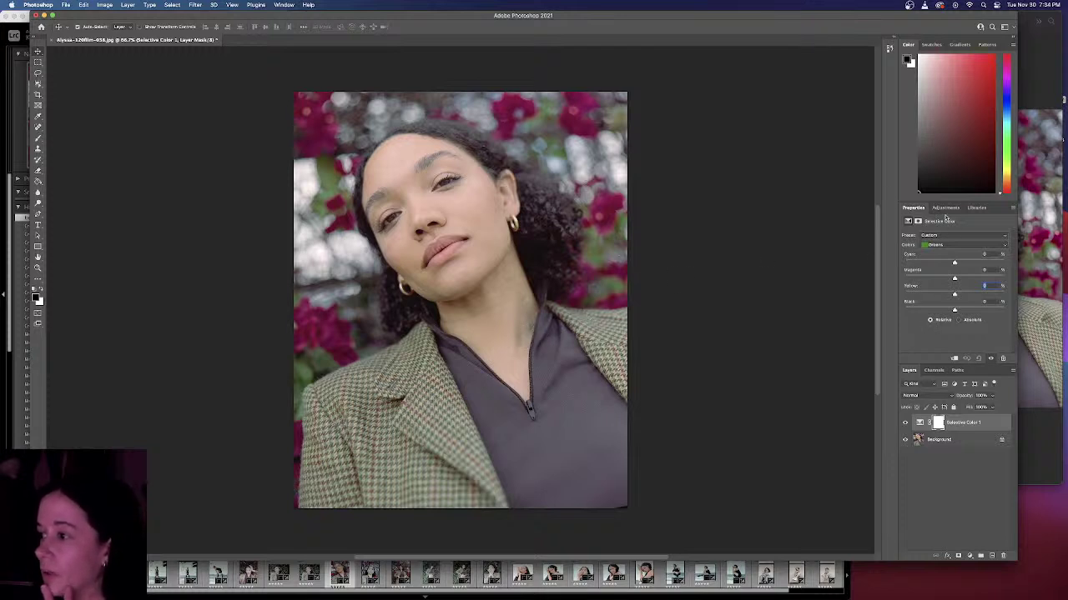
Step: Lower cyan to about -11 and reduce magenta slightly in the Selective Color layer's Neutrals
left_click(955, 247)
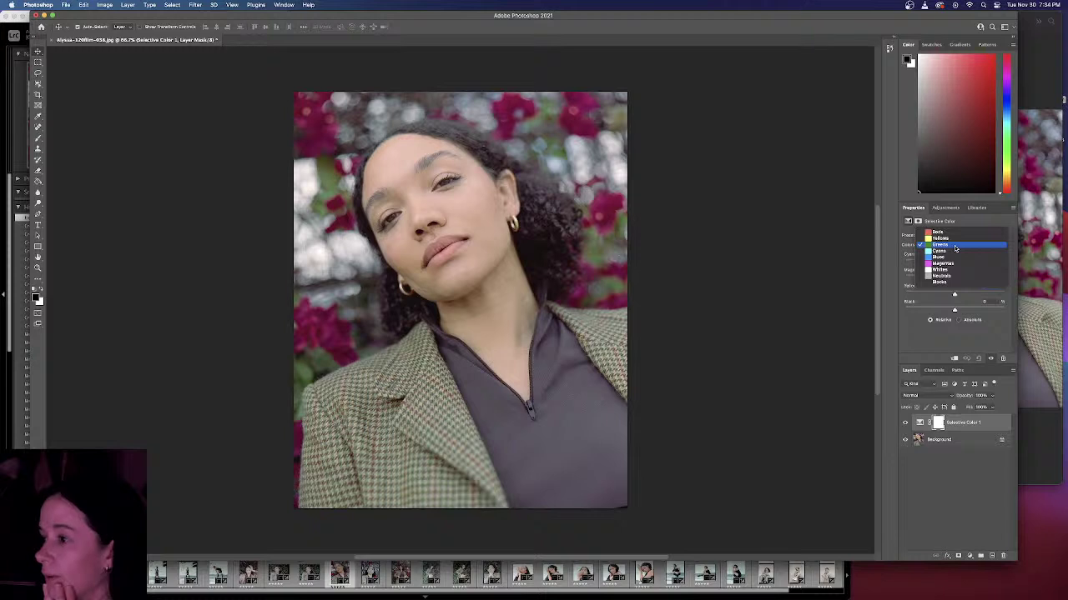
left_click(955, 275)
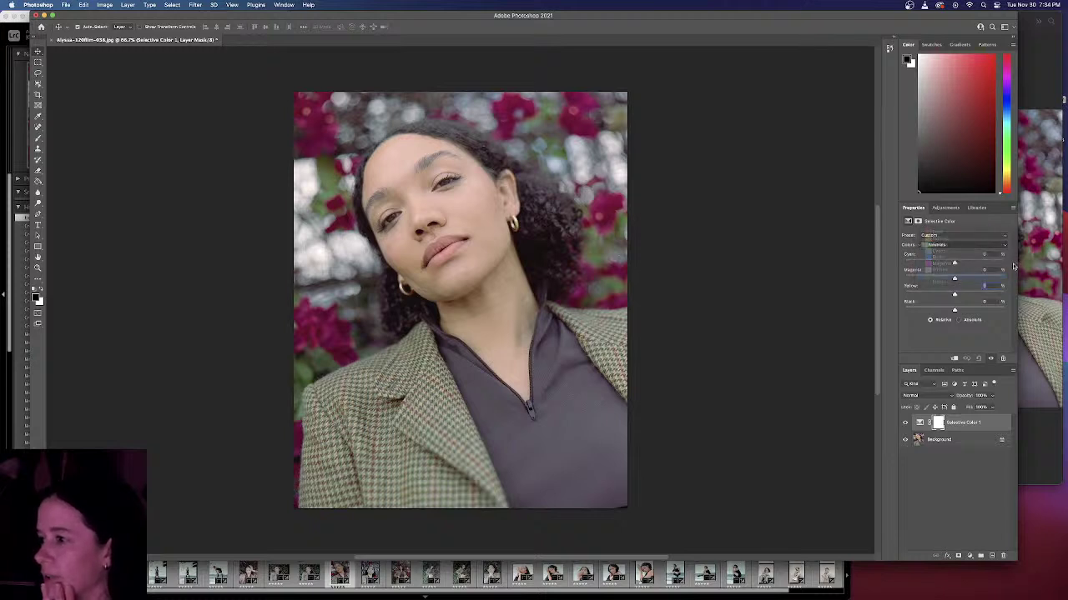
left_click_drag(955, 264, 953, 280)
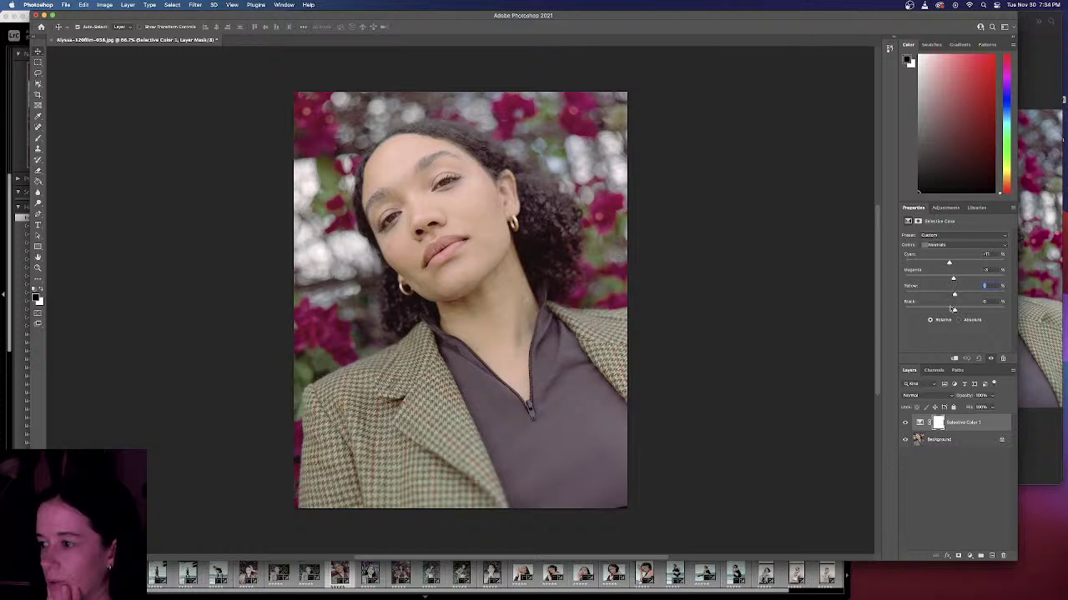
Step: Compare the portrait with and without the Selective Color adjustment by toggling the layer's visibility
left_click(905, 424)
left_click(905, 424)
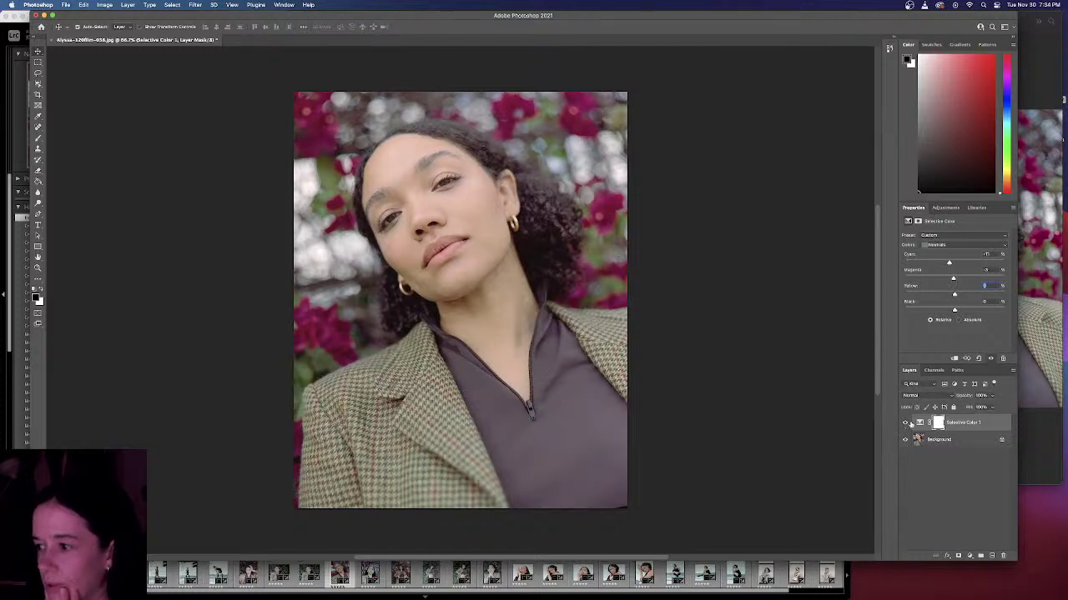
left_click(976, 425)
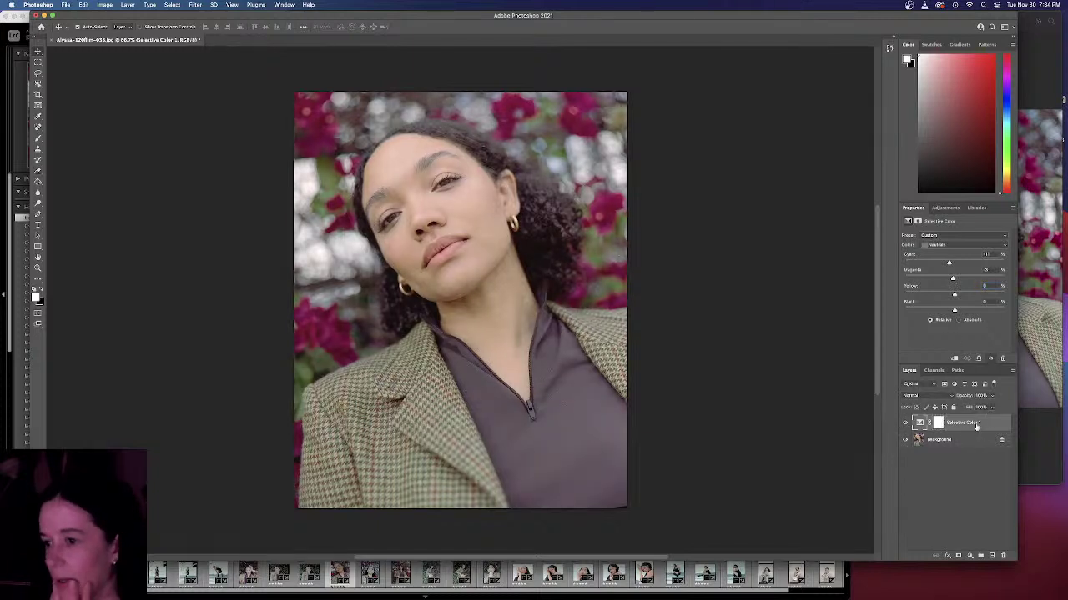
left_click(905, 424)
left_click(905, 424)
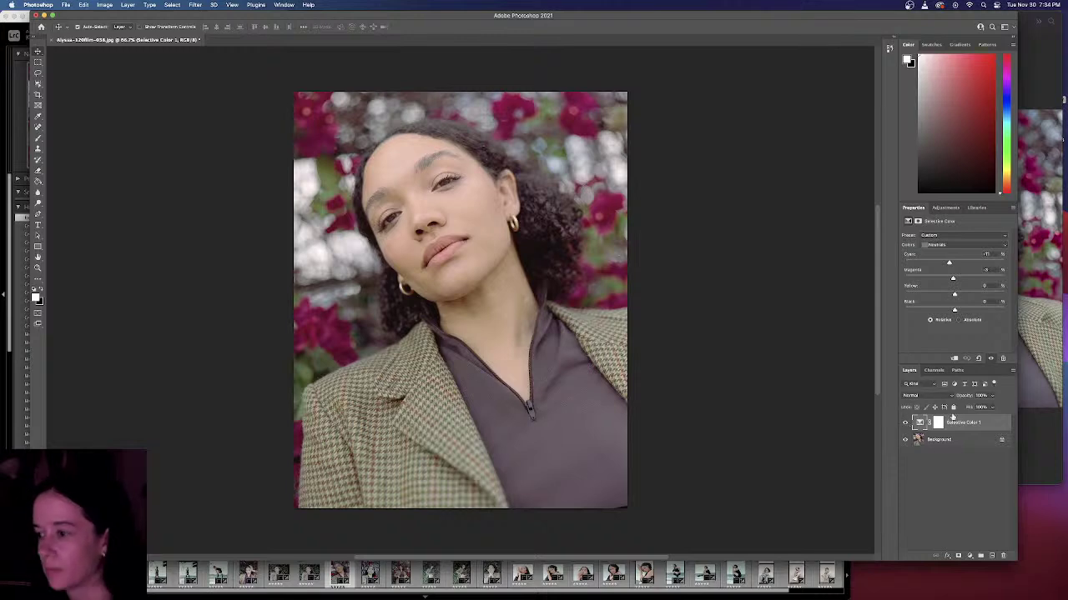
Step: Invert the Selective Color layer's mask to black and prepare a white brush for painting the adjustment over the neck
left_click(939, 424)
key("super+i")
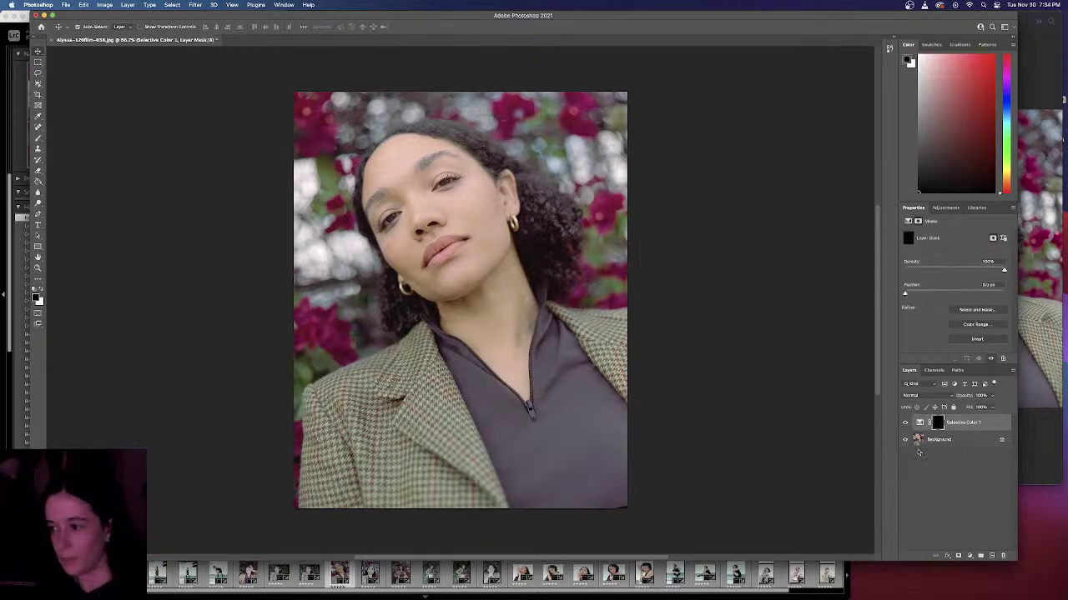
key("super+equal")
key("super+equal")
key("super+equal")
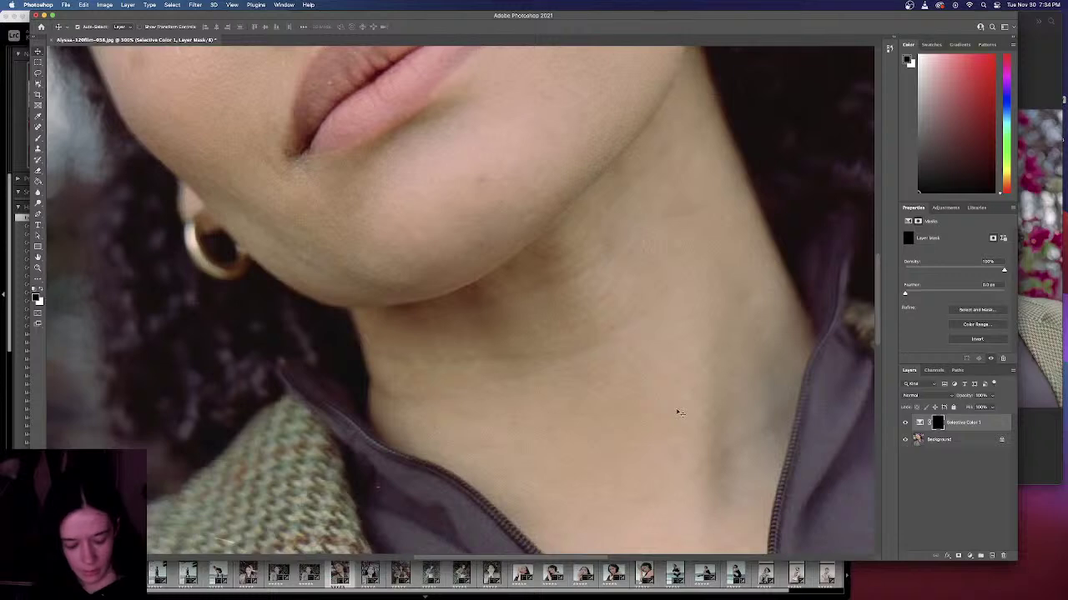
key("x")
key("b")
left_click_drag(660, 384, 381, 237)
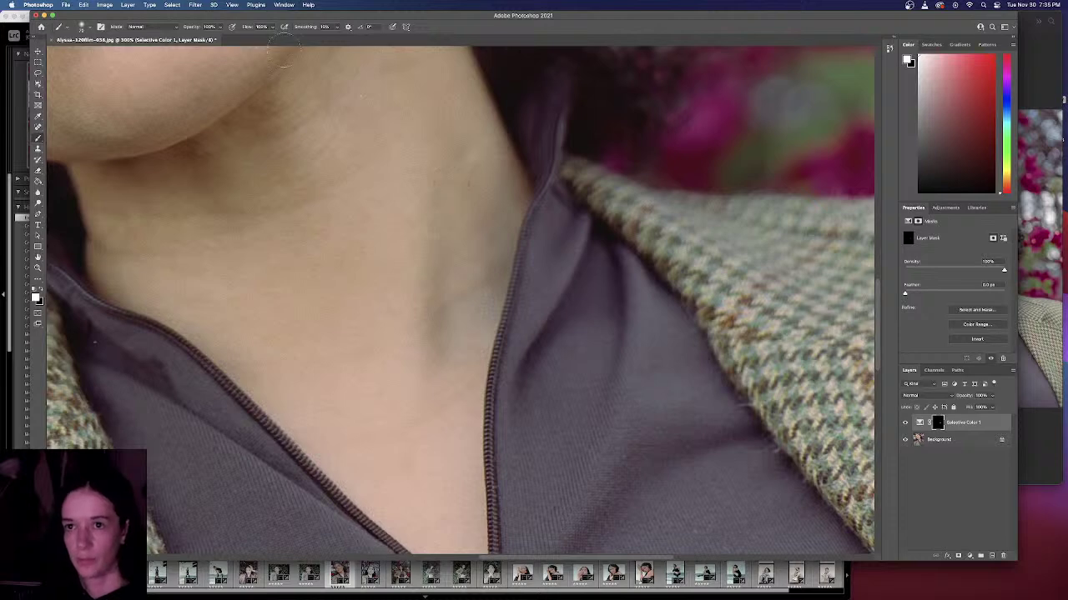
Step: Try a 25% brush opacity with flow values of 25% and 80%
left_click(209, 26)
type("25")
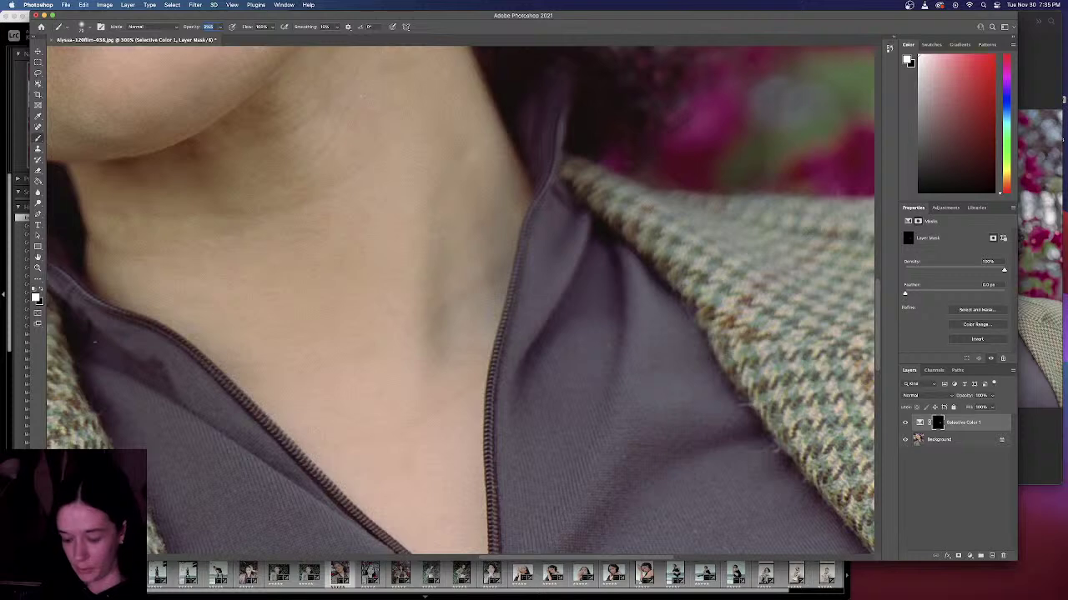
key("Return")
key("Tab")
type("25")
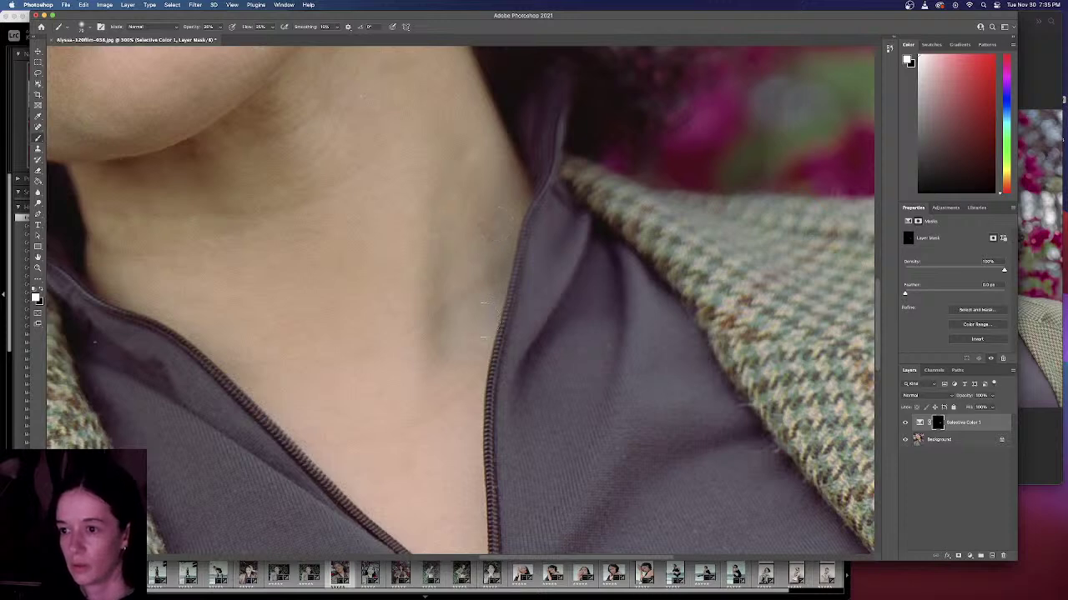
left_click_drag(265, 27, 238, 27)
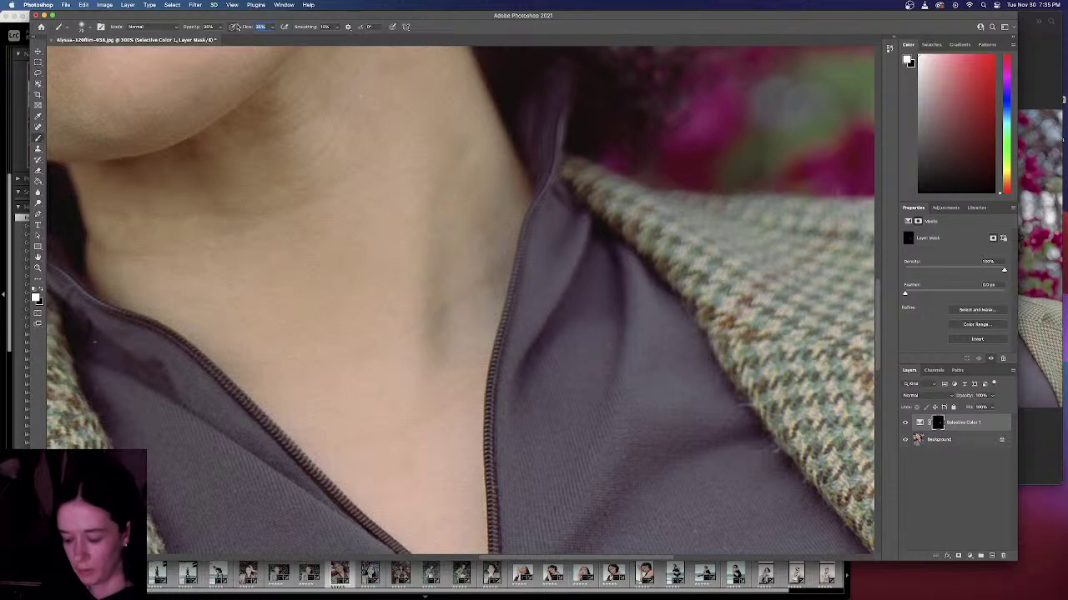
type("8")
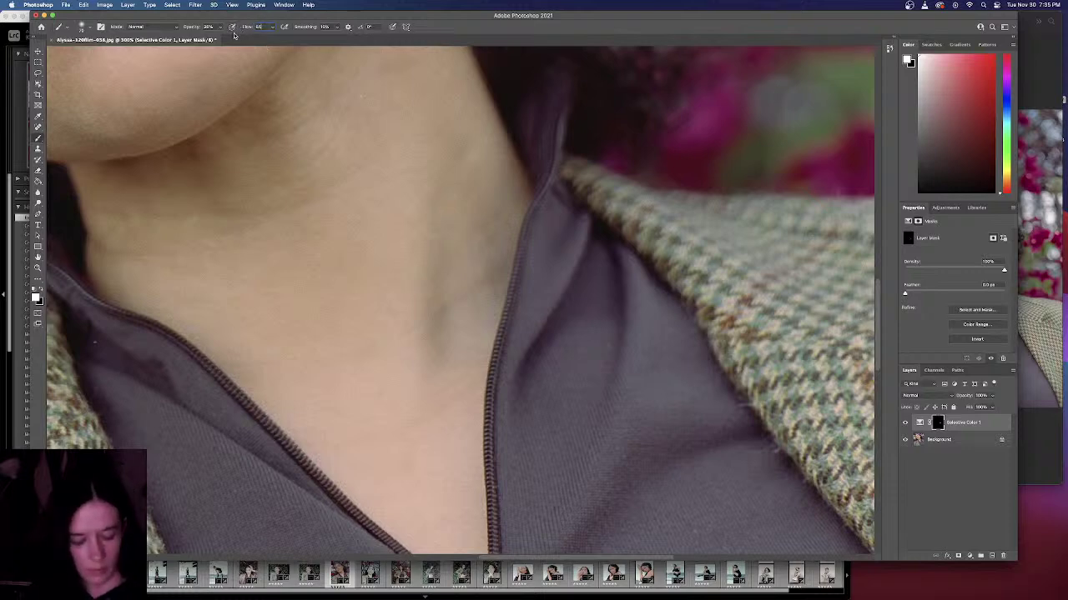
type("0")
key("Return")
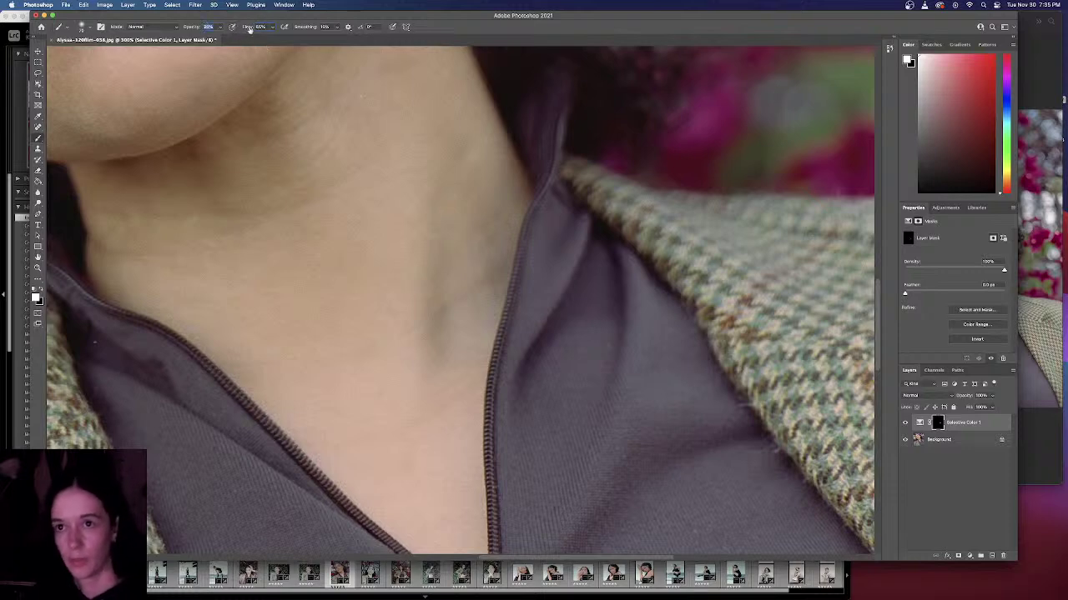
Step: Set the brush to 35% flow and 58% opacity for painting the Selective Color mask over the neck
double_click(259, 26)
type("35")
key("Return")
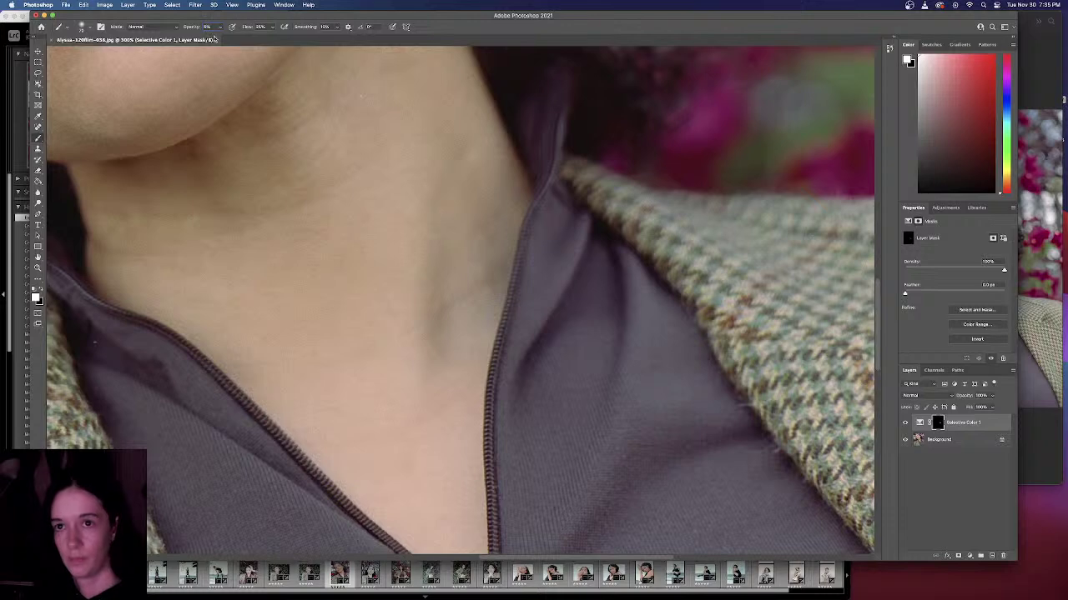
type("5")
key("Return")
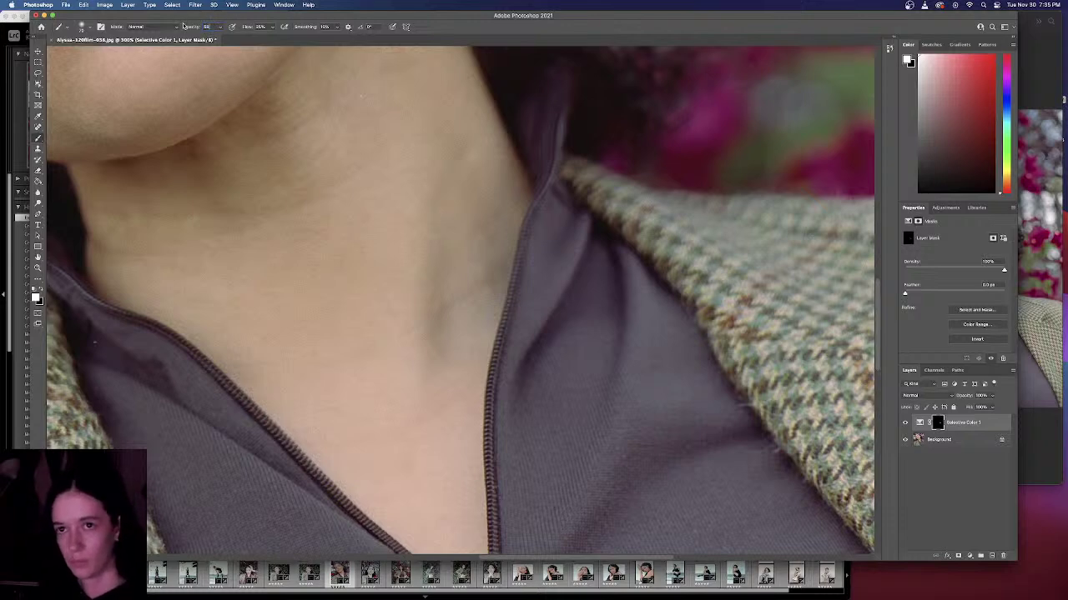
type("58")
key("Return")
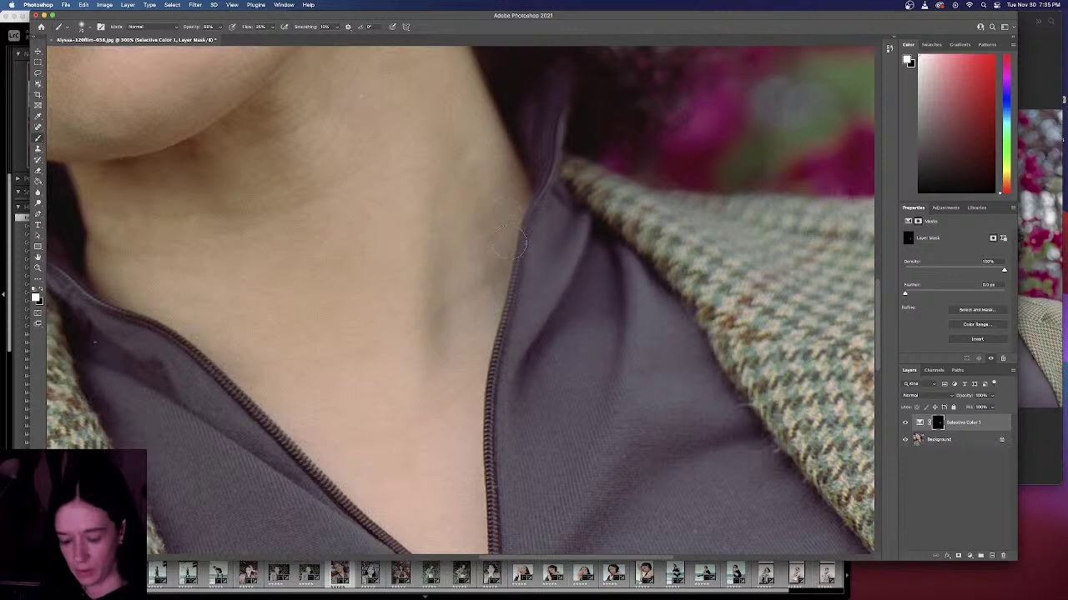
Step: Compare the portrait with and without the masked Selective Color adjustment, and examine the neck up close and the whole image
scroll(511, 242, "down", 5)
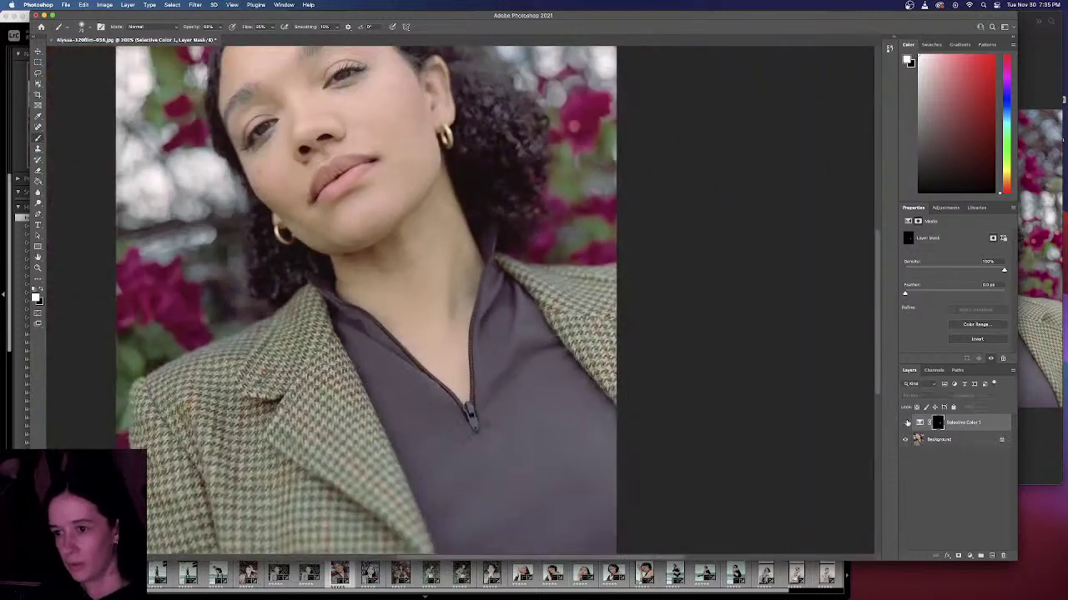
left_click(907, 423)
left_click(907, 423)
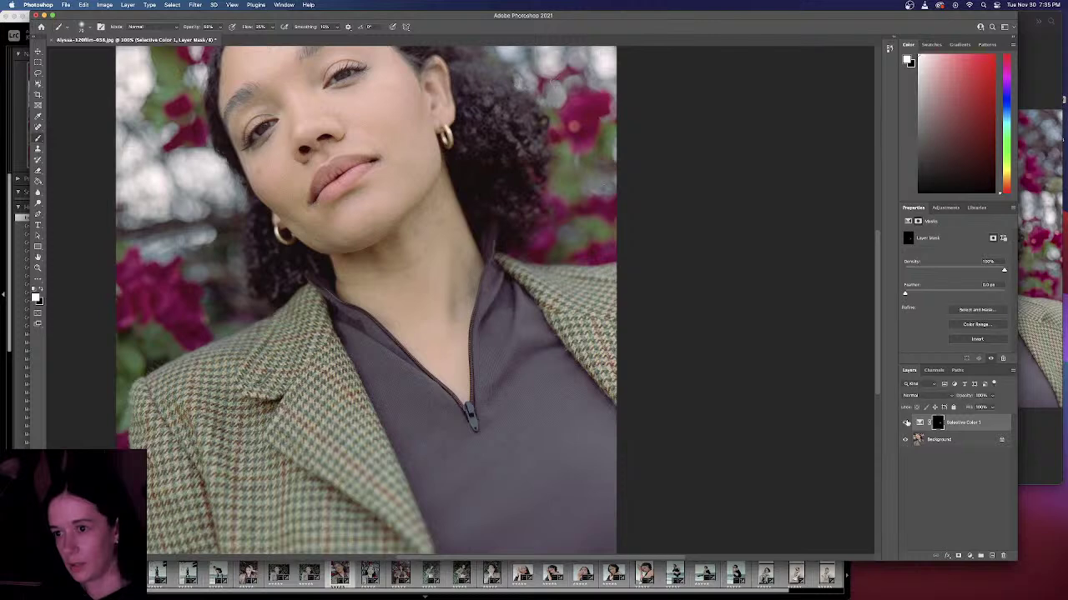
left_click(908, 423)
left_click(906, 423)
key("super+0")
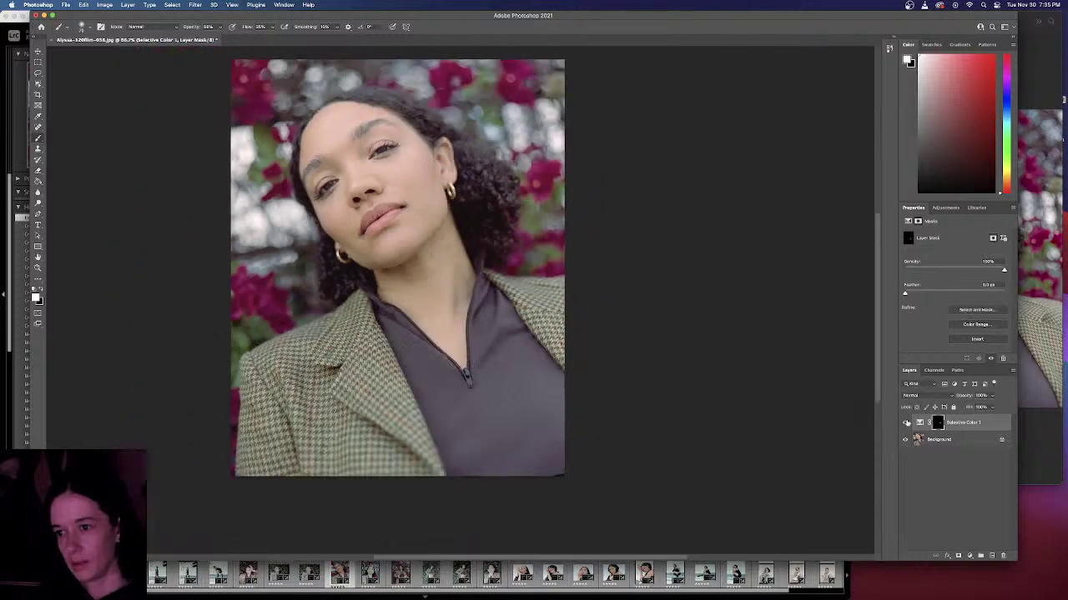
key("super+equal")
key("super+equal")
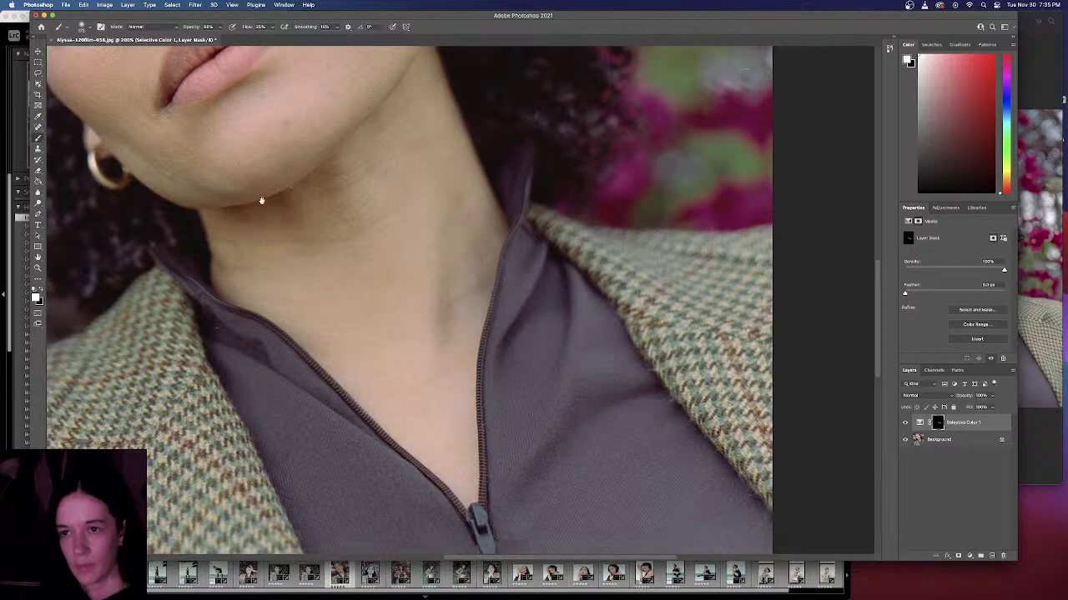
left_click_drag(261, 200, 484, 288)
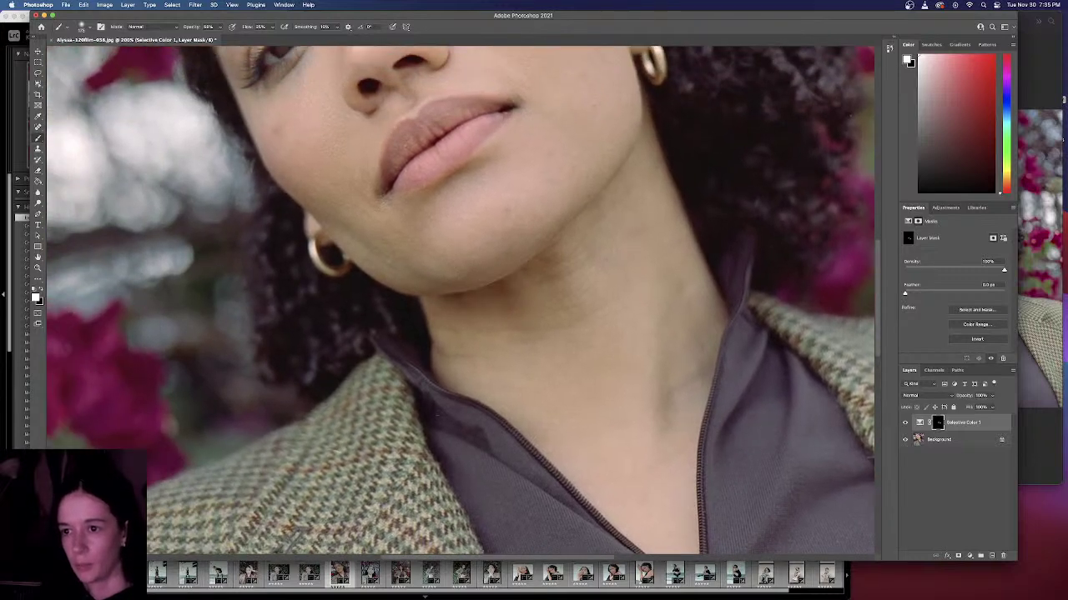
key("super+0")
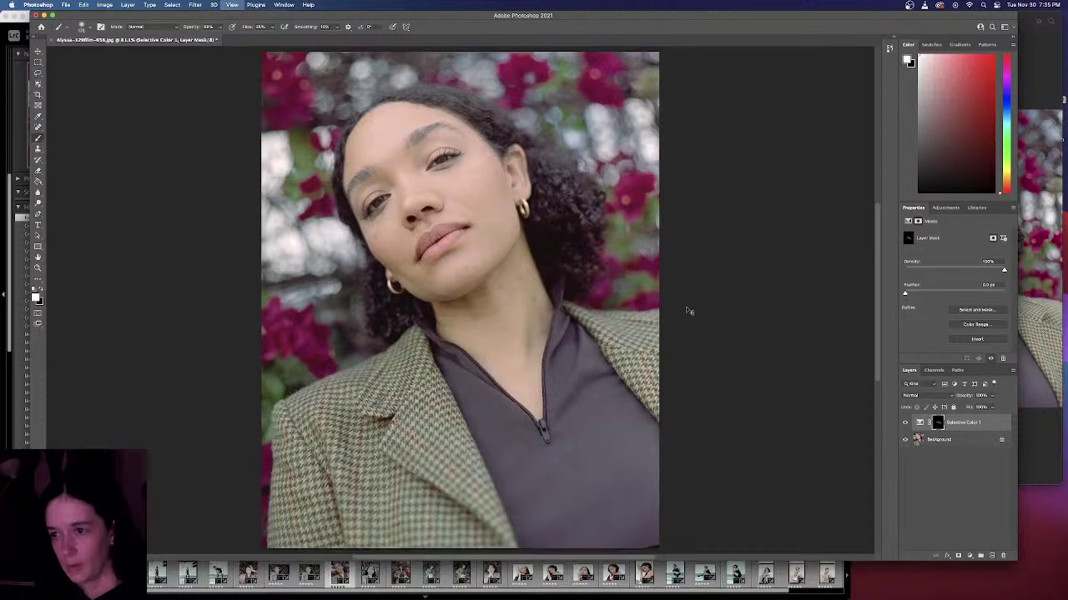
key("super+minus")
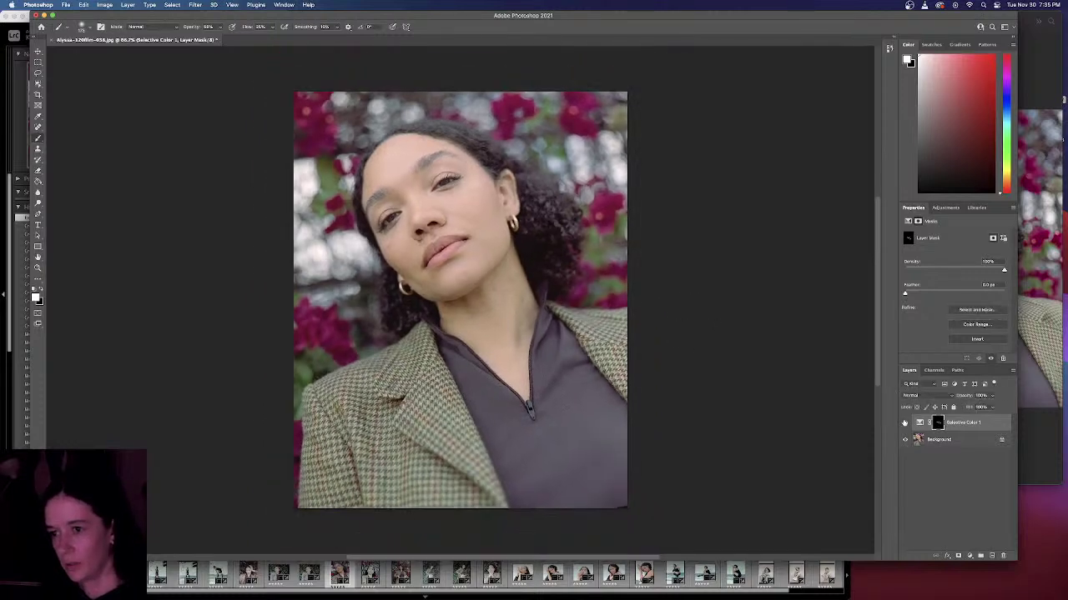
Step: Reduce the layer stack to the single Background layer and duplicate it twice
key("BackSpace")
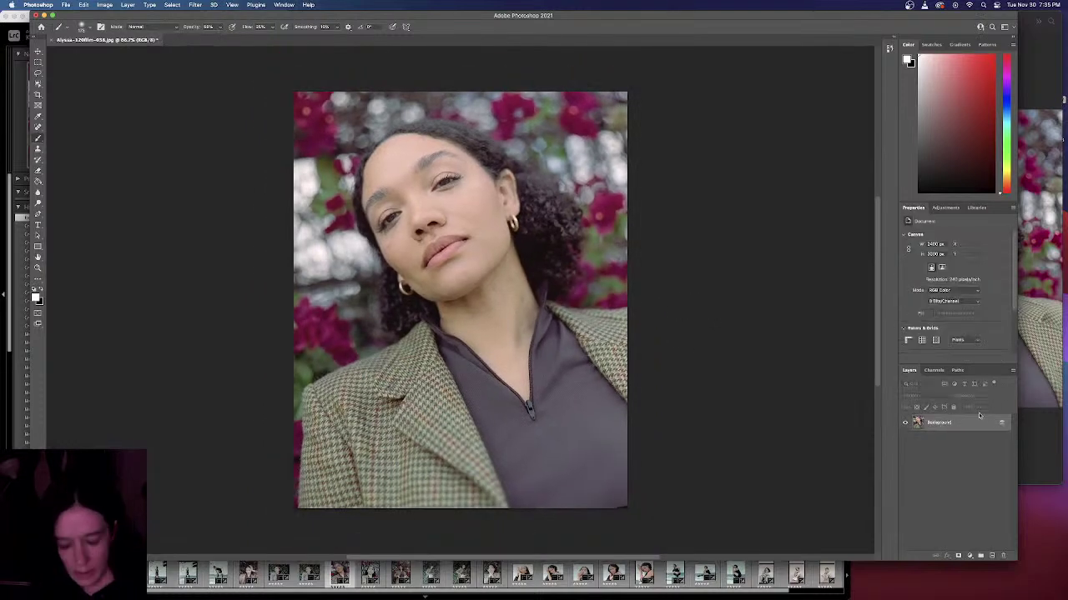
key("super+j")
key("super+j")
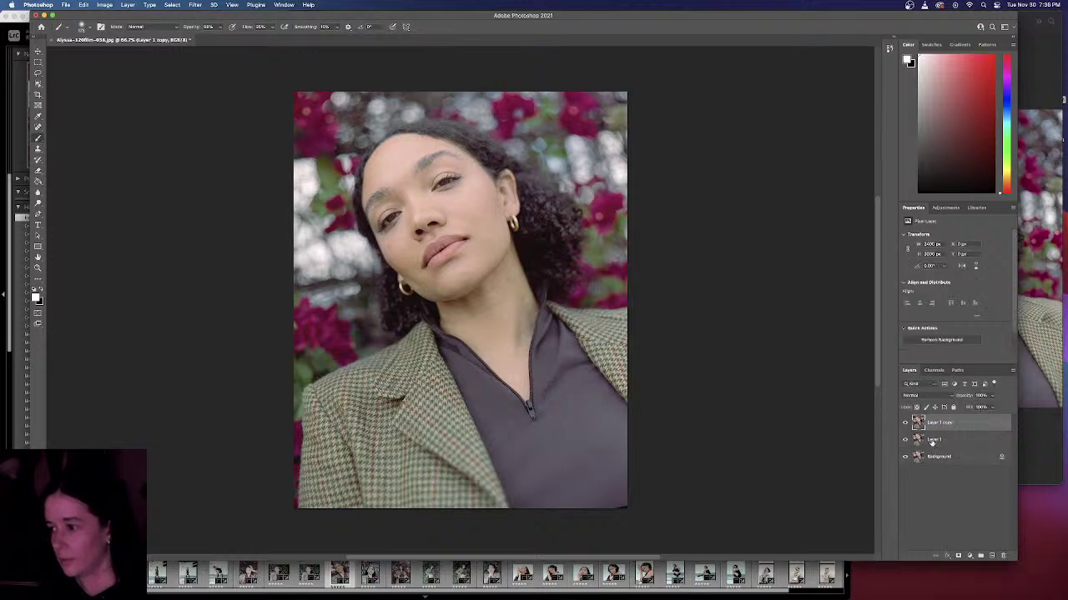
Step: Rename the lower duplicate layer BLUR and the upper duplicate TEXT
double_click(934, 440)
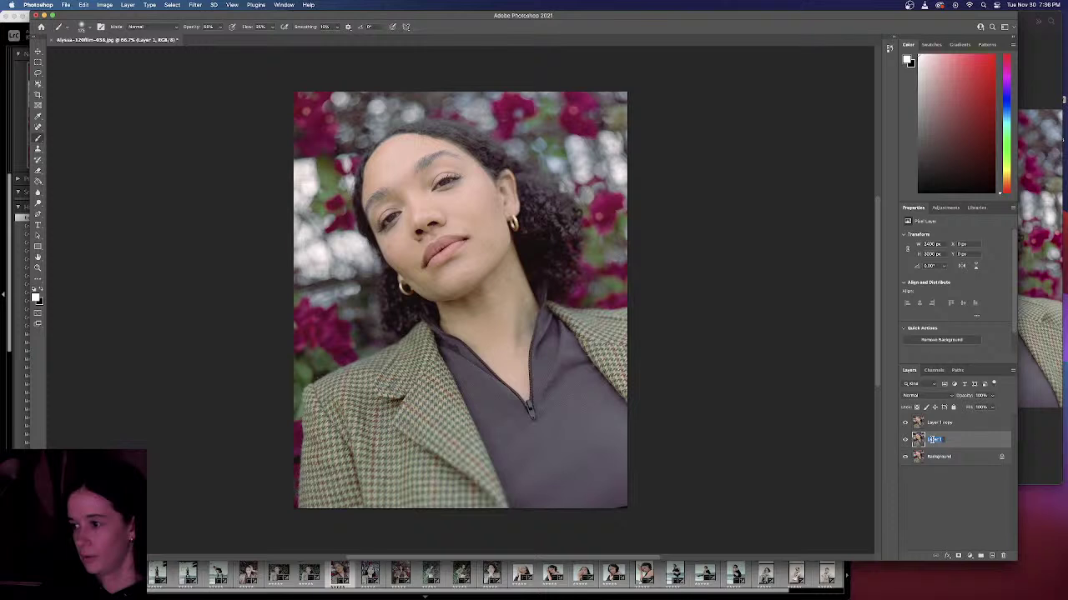
type("BLUR")
key("Return")
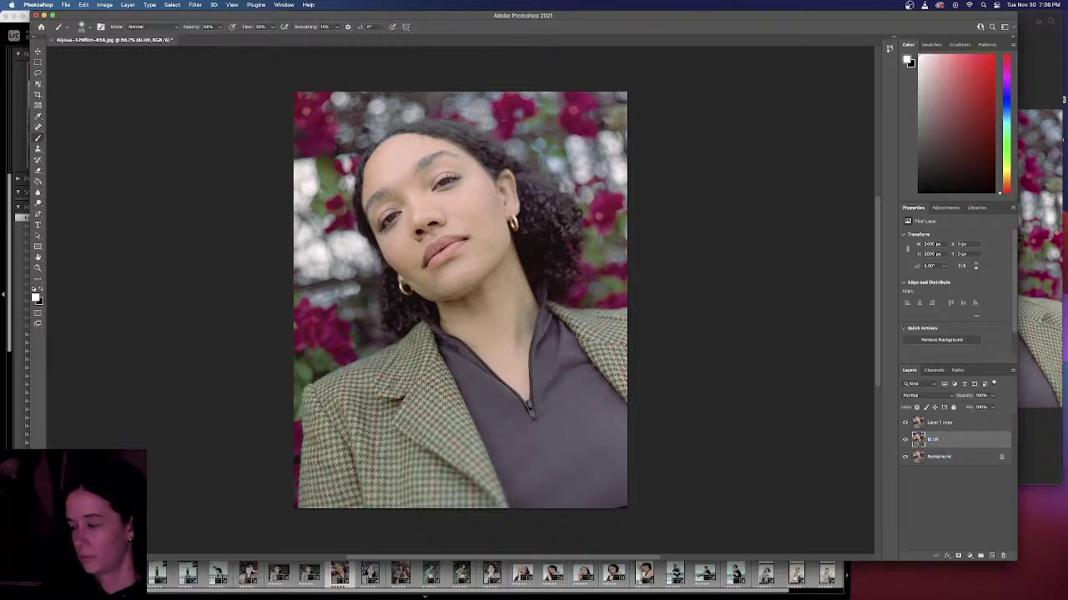
double_click(934, 423)
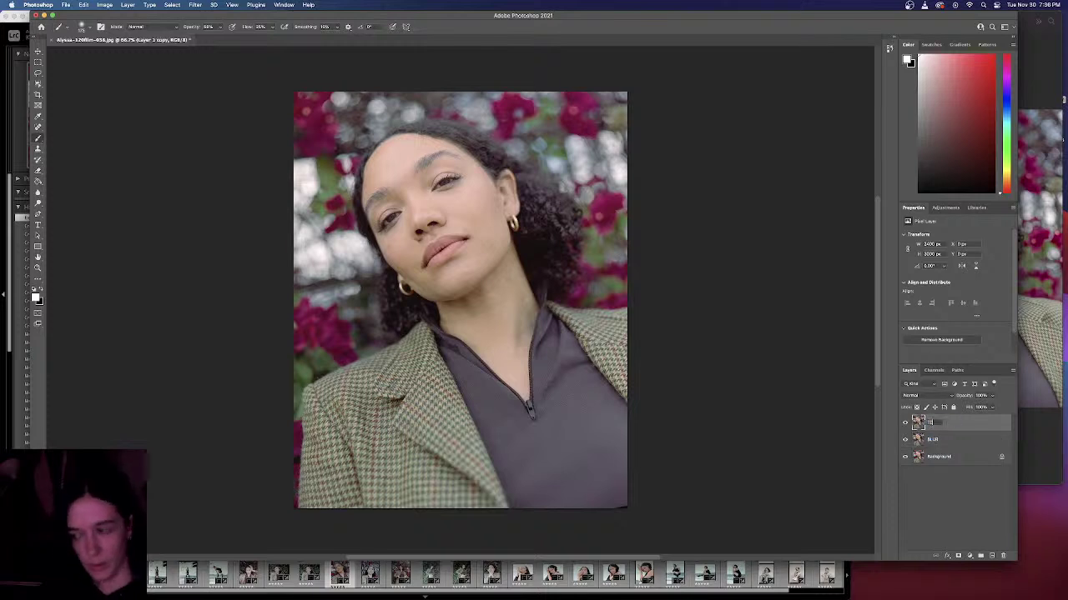
type("TEXT")
key("Return")
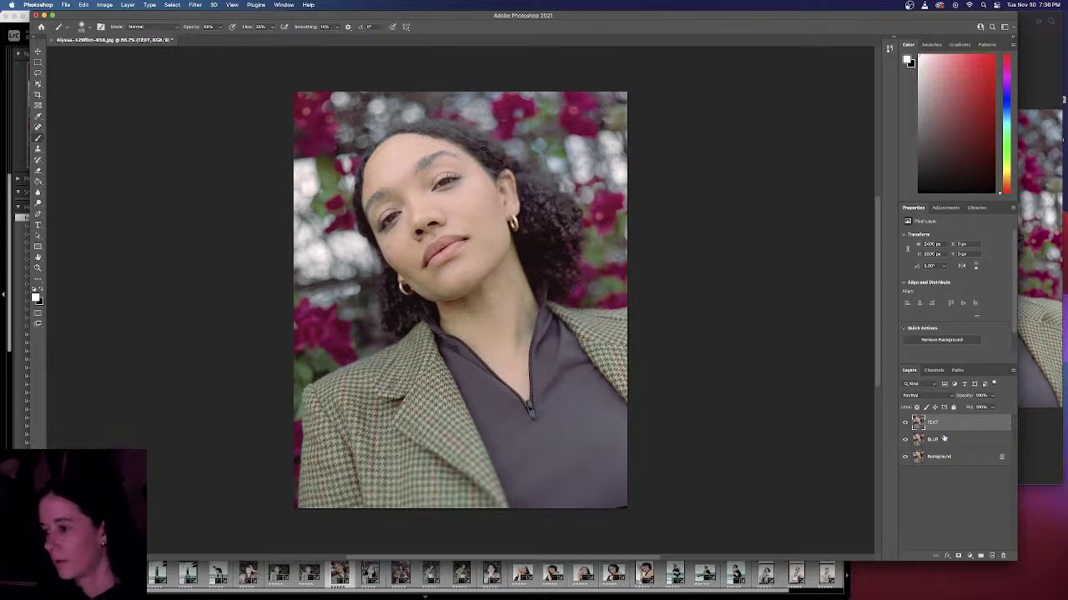
Step: Hide the TEXT layer and apply a Gaussian Blur with a 12-pixel radius to the BLUR layer
left_click(904, 423)
left_click(957, 440)
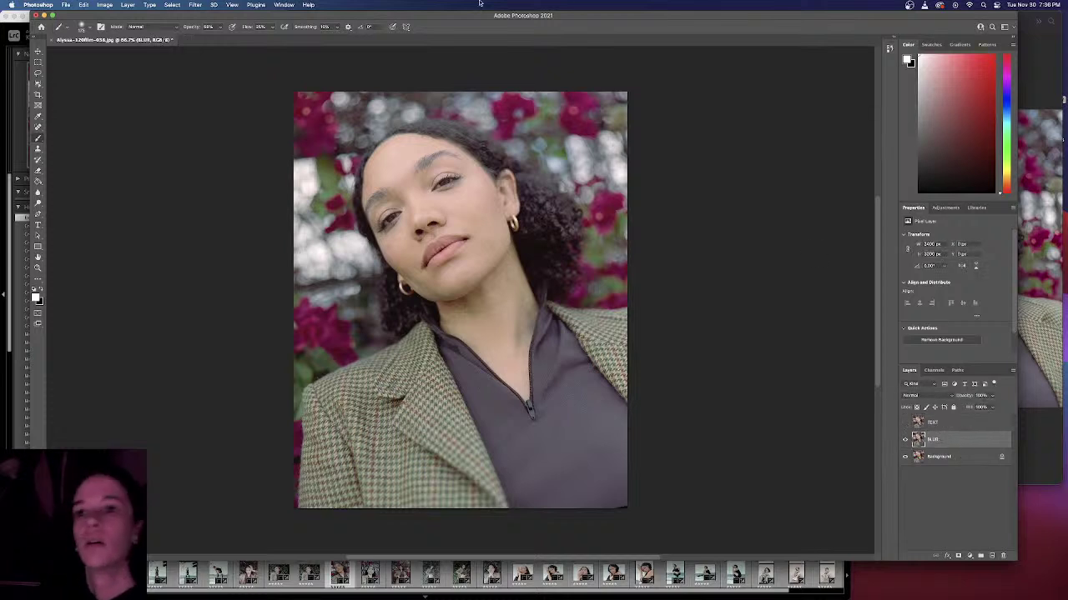
left_click(194, 5)
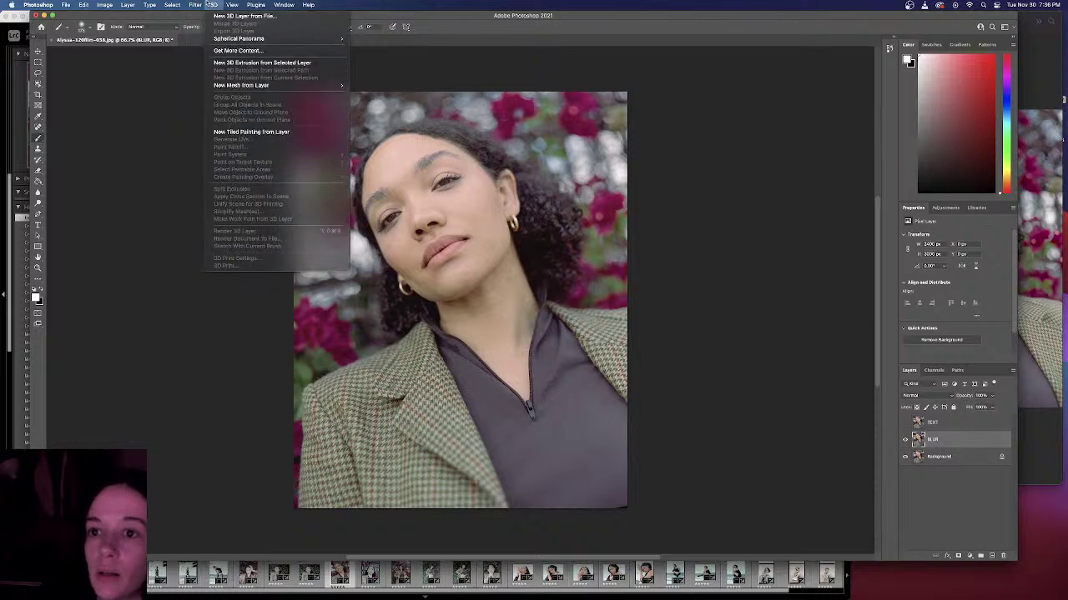
mouse_move(201, 112)
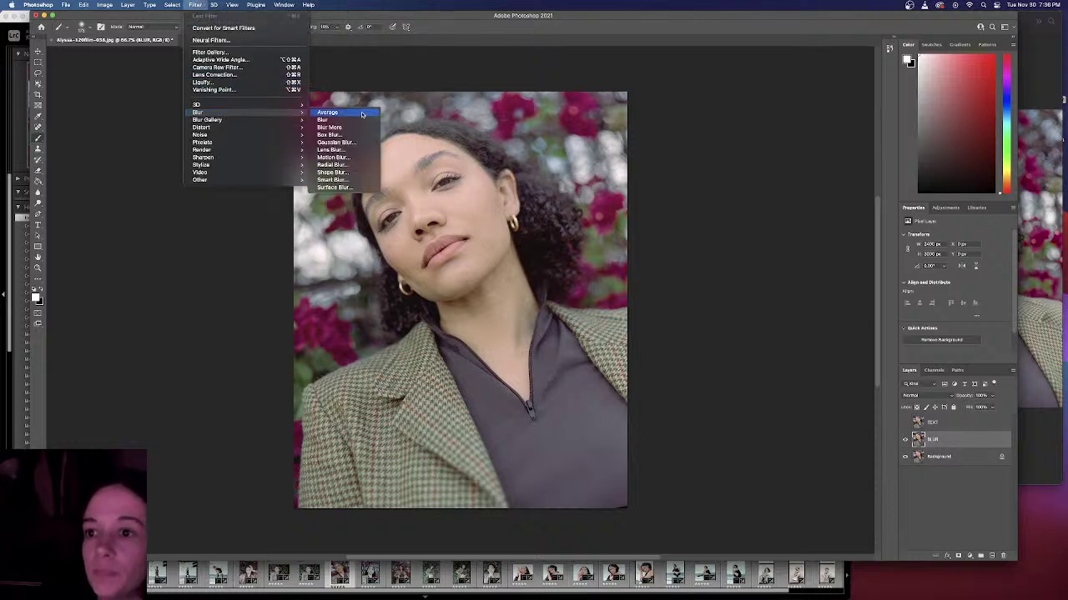
left_click(342, 141)
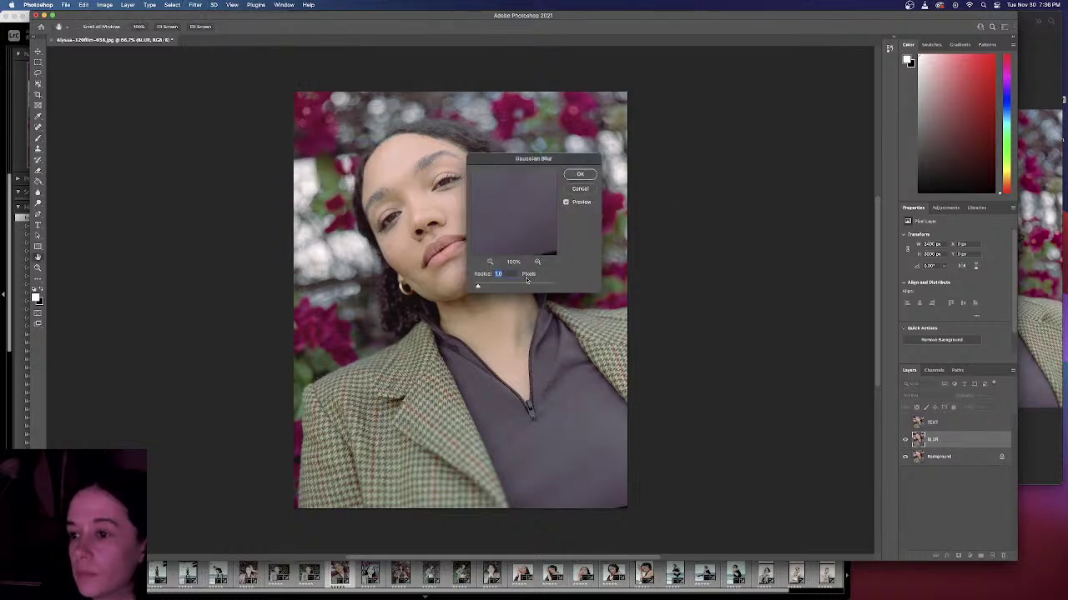
type("112")
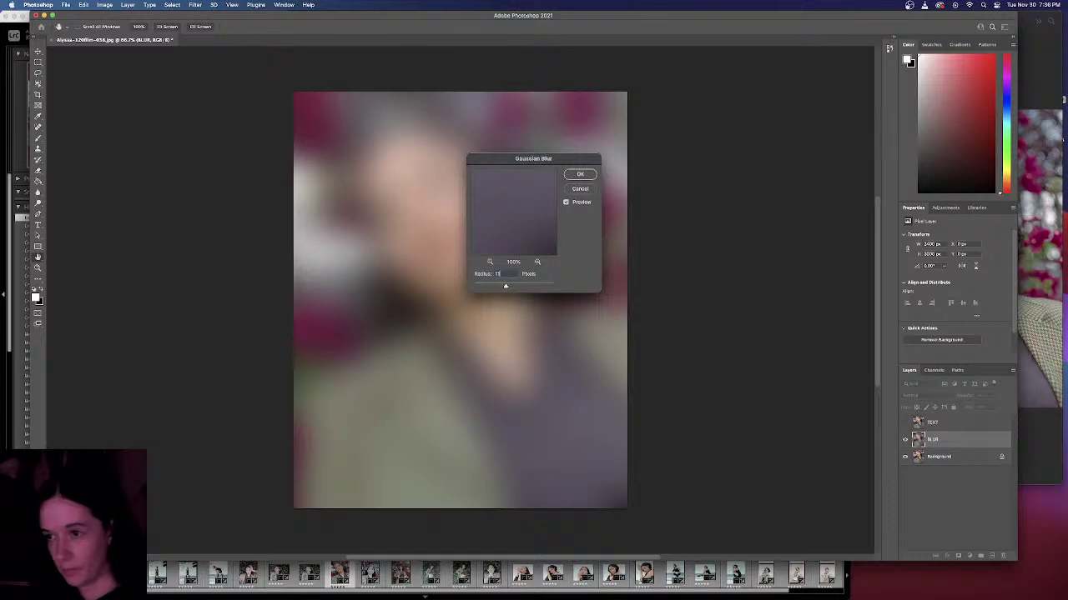
key("BackSpace")
key("BackSpace")
type("2")
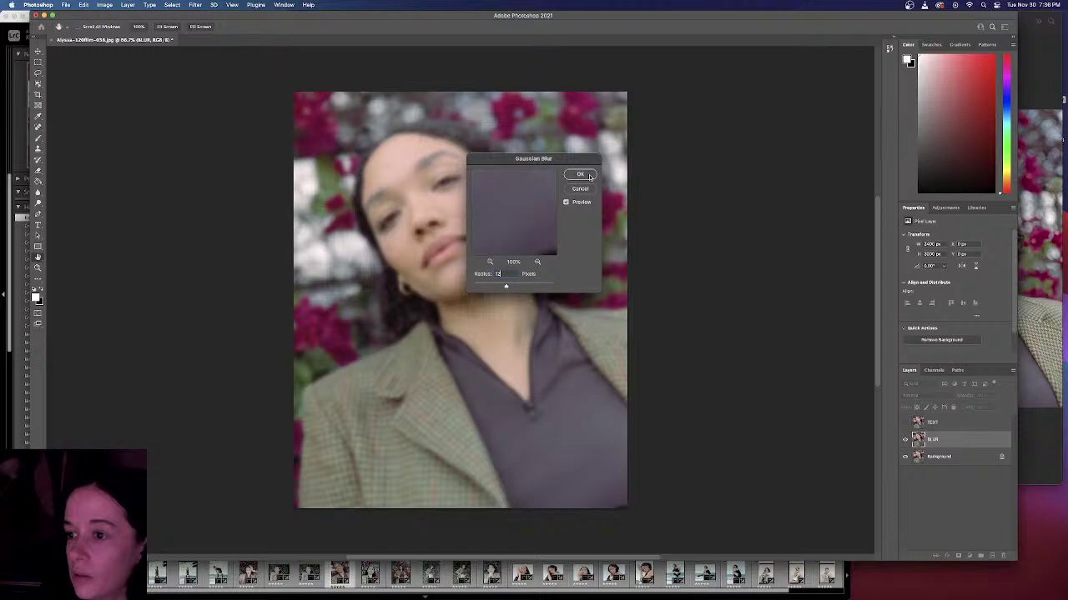
left_click(590, 177)
Step: Select the TEXT layer and make it visible again
left_click(918, 422)
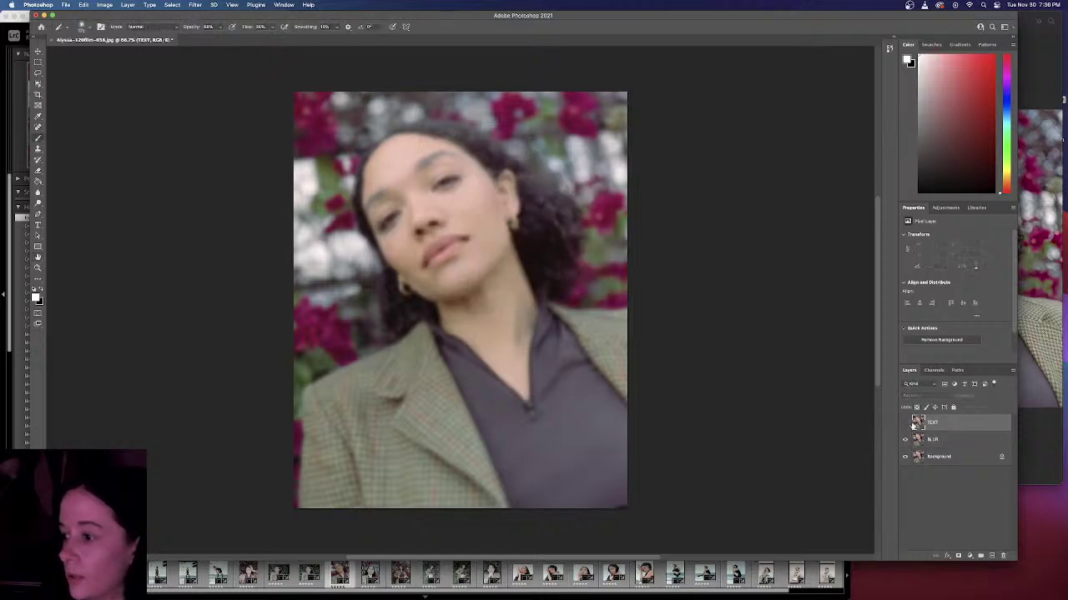
left_click(905, 423)
left_click(37, 53)
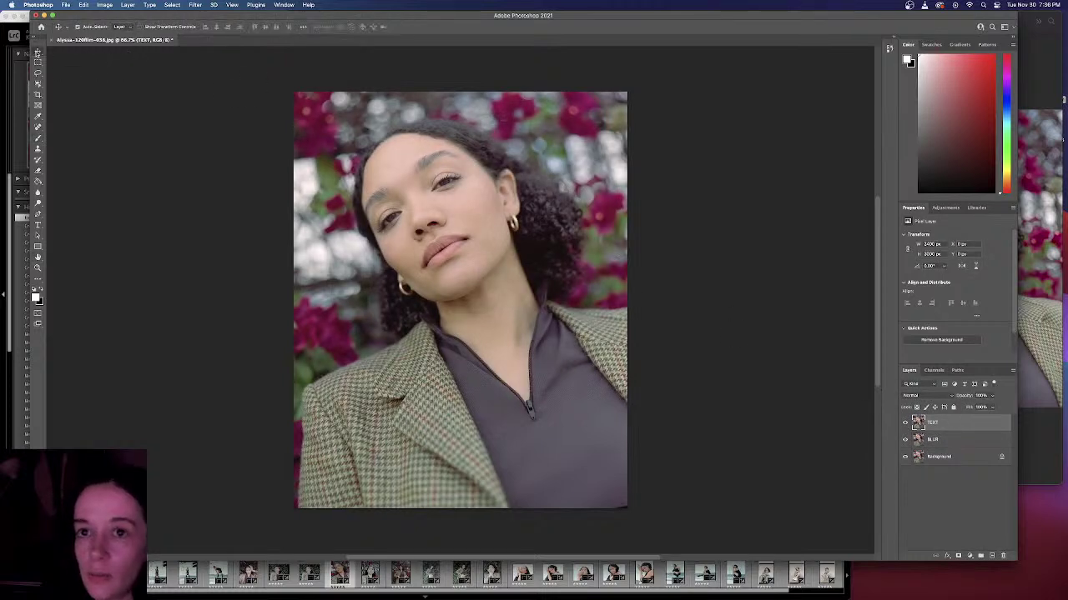
Step: Run Apply Image on the TEXT layer with the BLUR layer as source, Subtract blending, scale 2 and offset 128
left_click(105, 5)
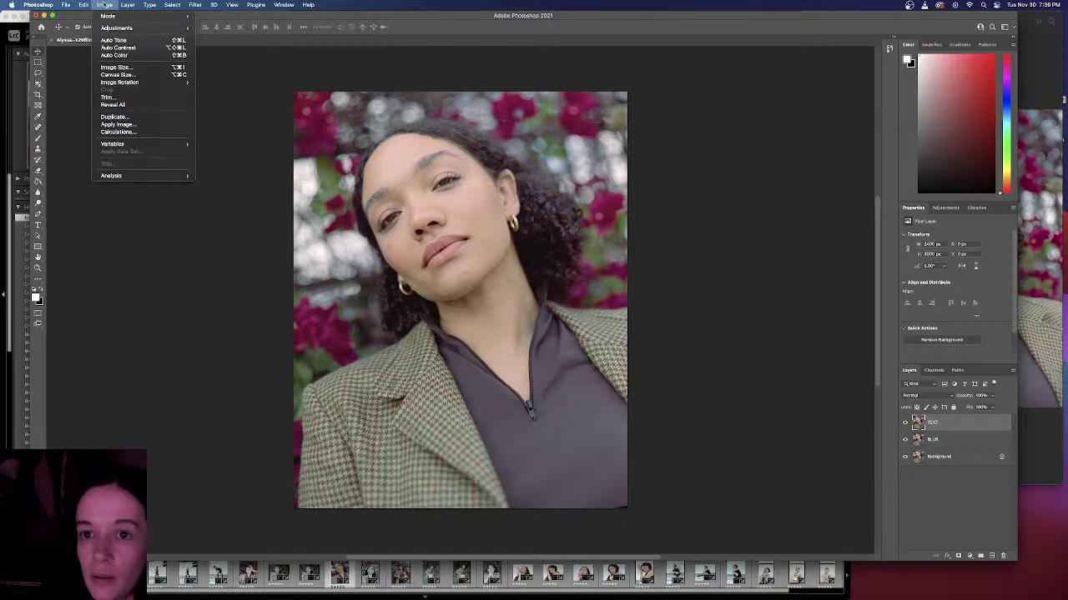
left_click(125, 124)
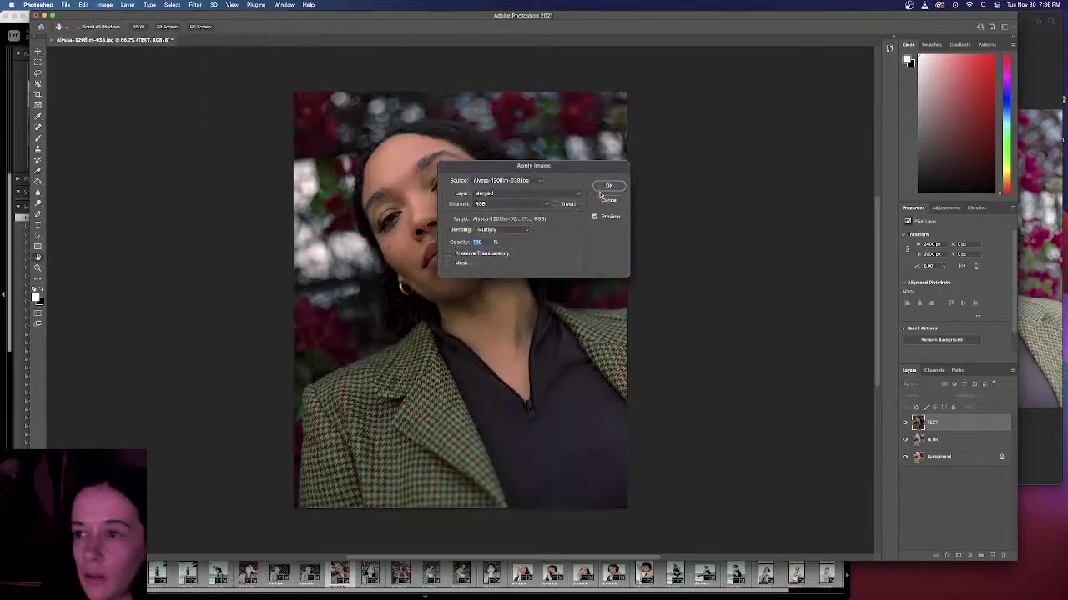
left_click(527, 195)
left_click(527, 215)
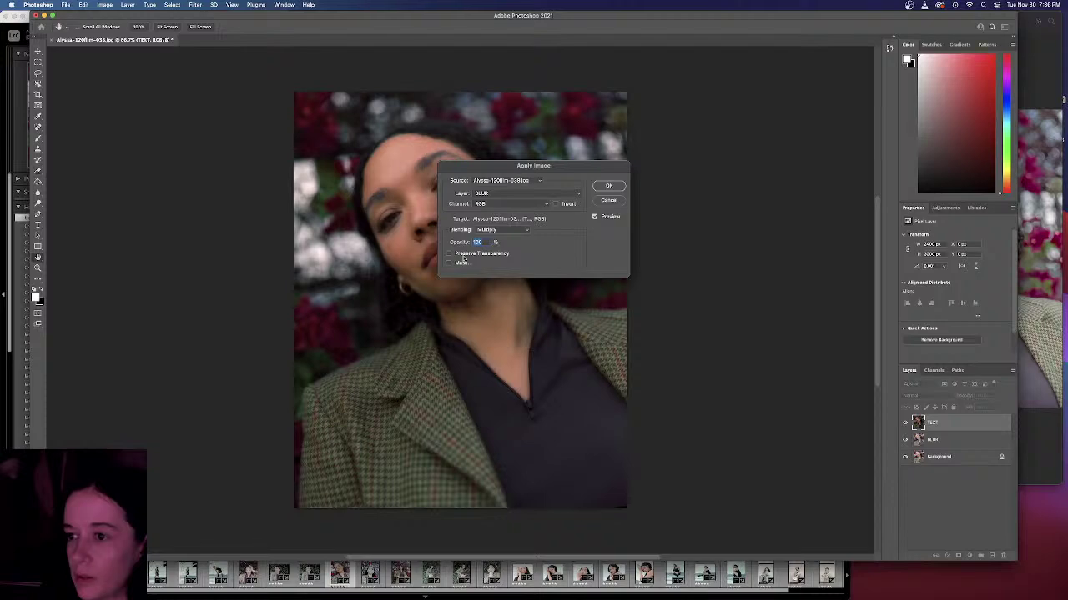
left_click(525, 232)
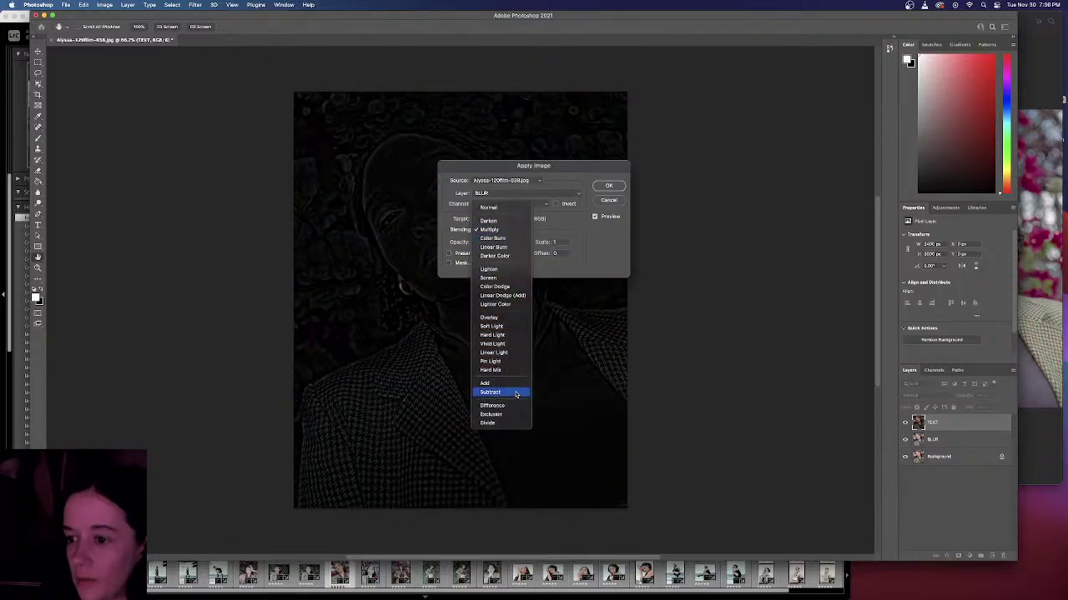
key("Return")
double_click(556, 242)
type("2")
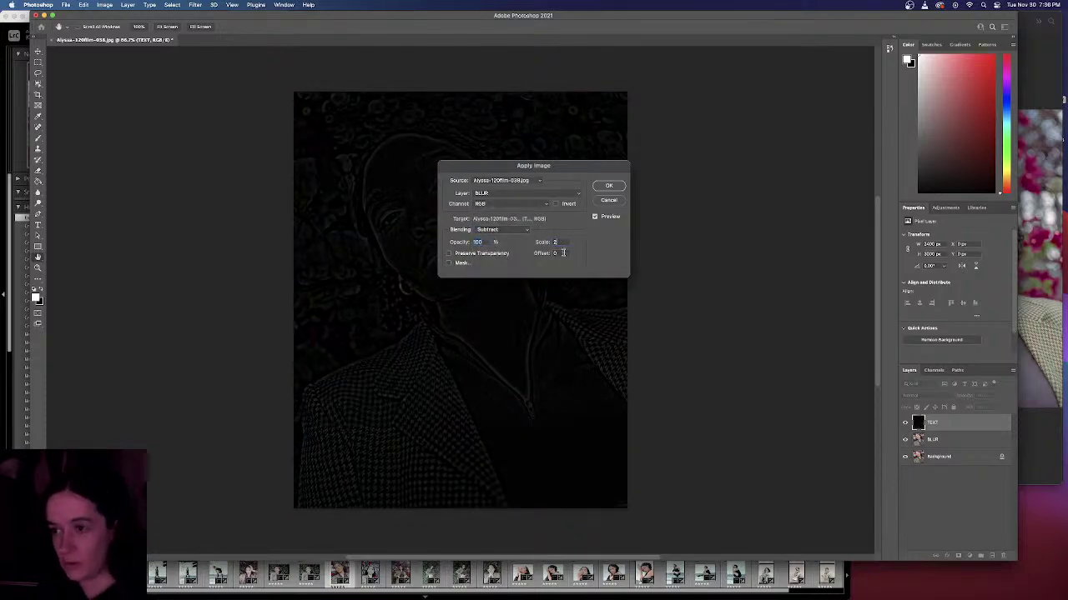
double_click(556, 253)
type("12")
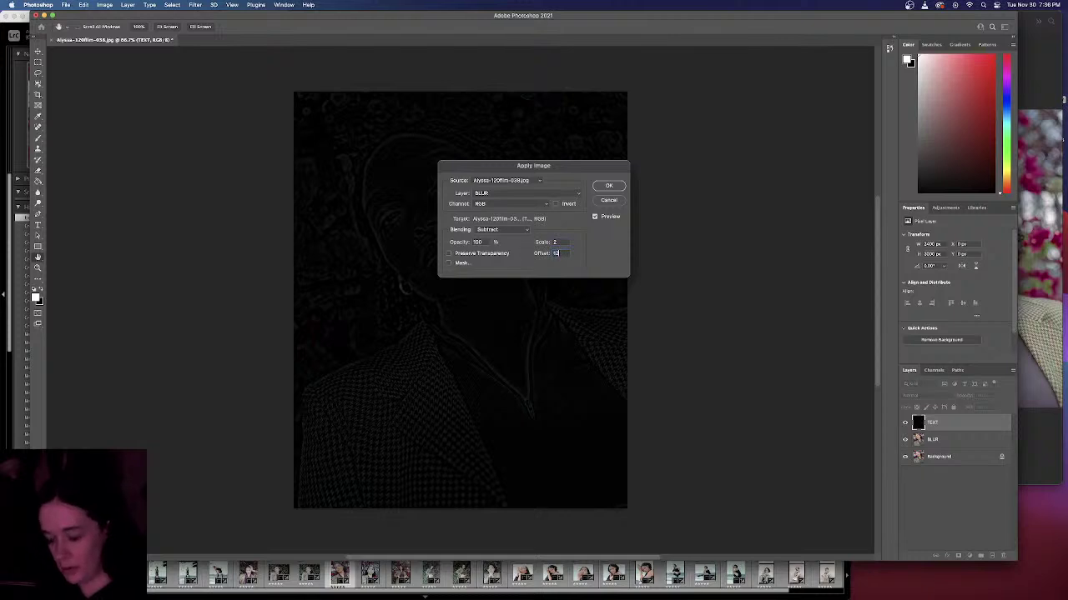
type("8")
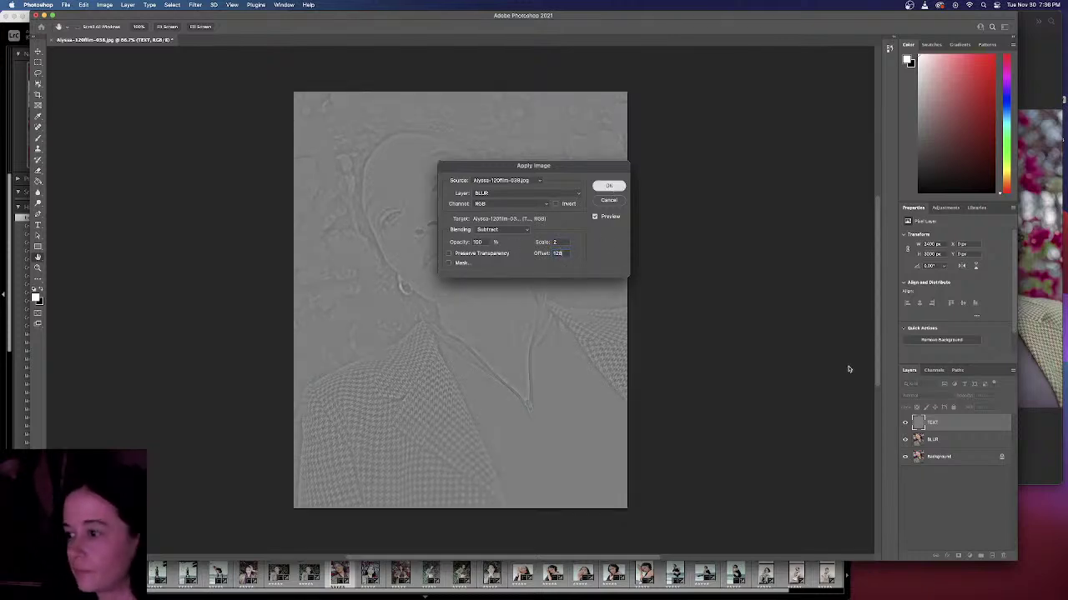
key("Return")
Step: Set the TEXT layer's blend mode to Linear Light and group it with the BLUR layer as FS
left_click(914, 395)
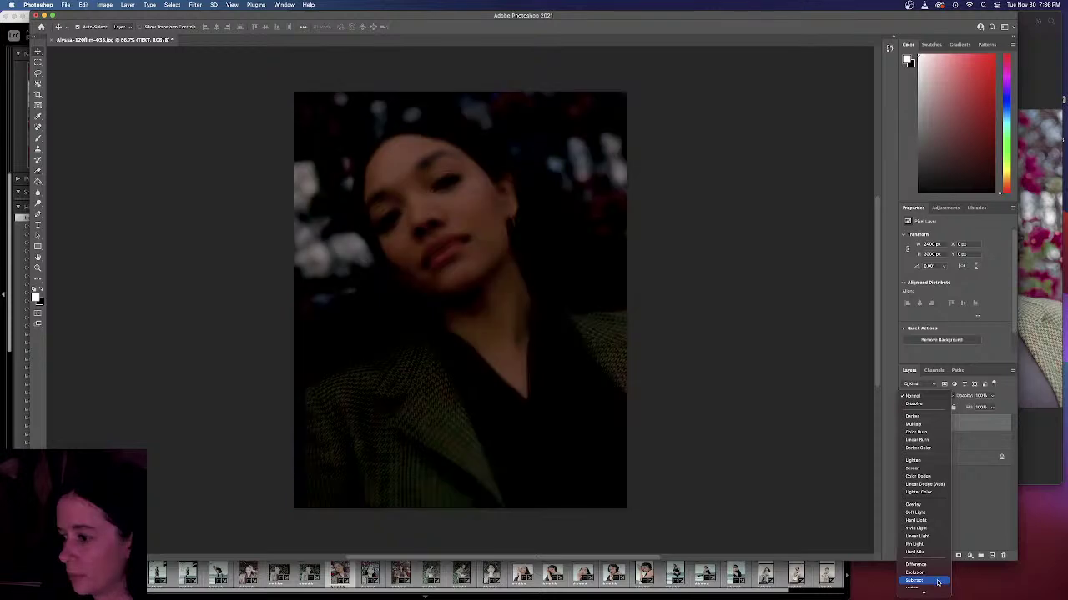
left_click(918, 536)
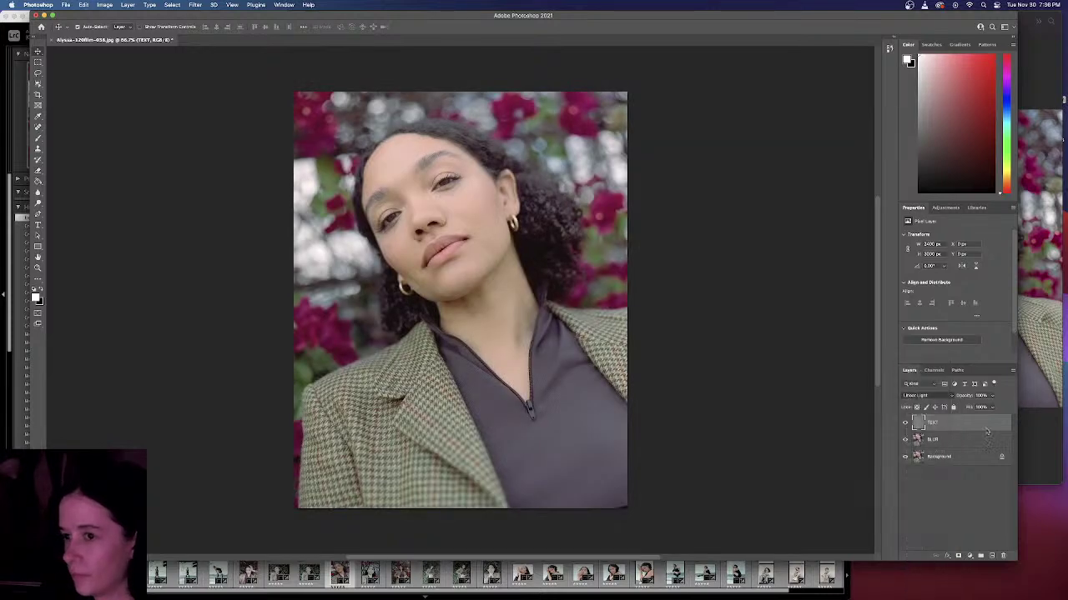
left_click(960, 443, "shift")
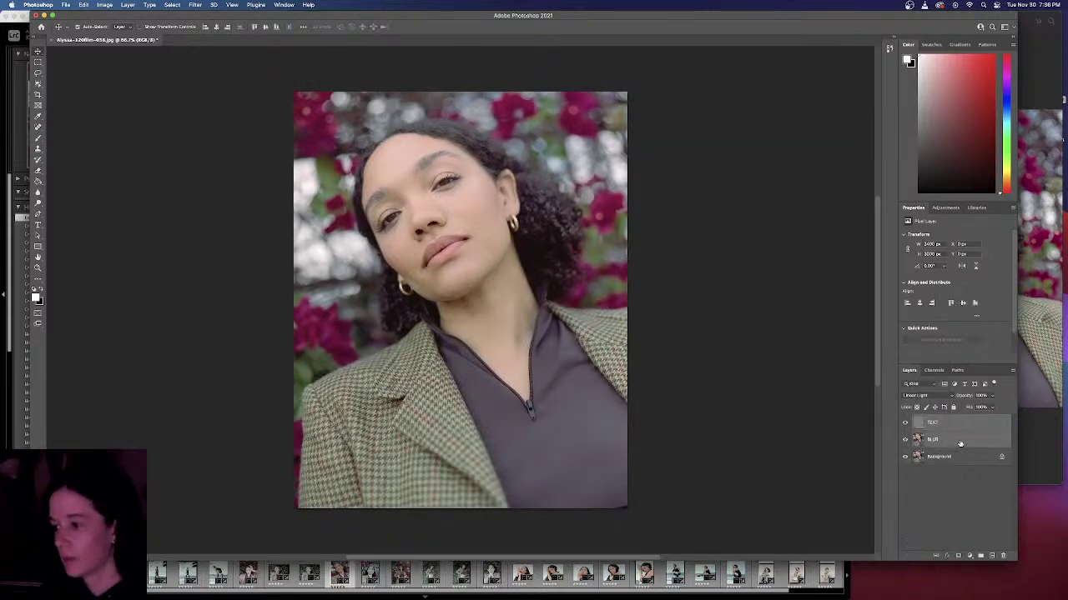
key("super+g")
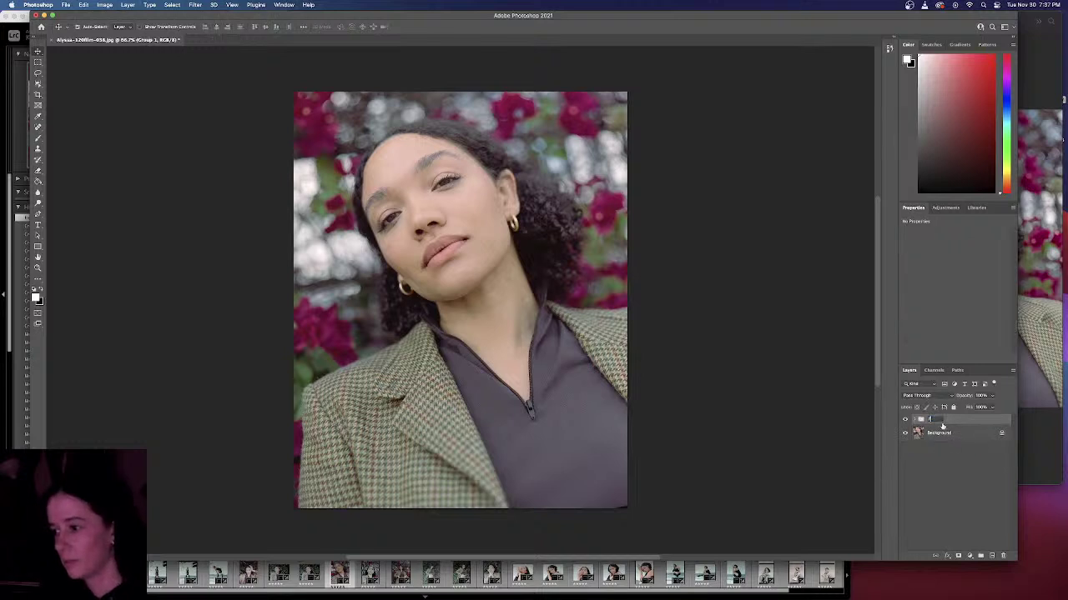
Step: Rename the BLUR layer inside the FS group COLOR
left_click(916, 419)
left_click(952, 455)
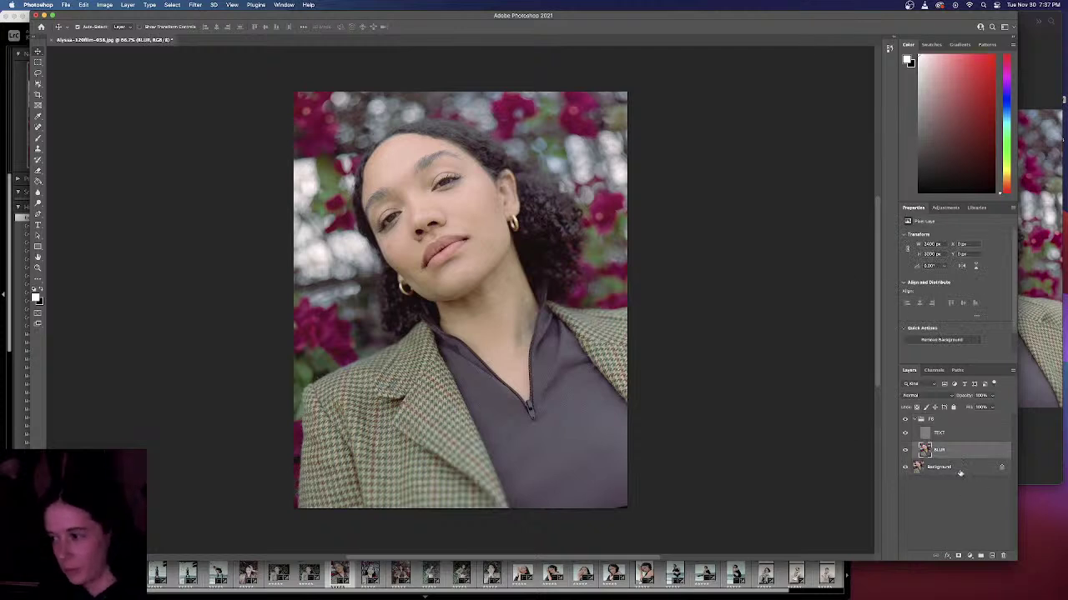
double_click(939, 450)
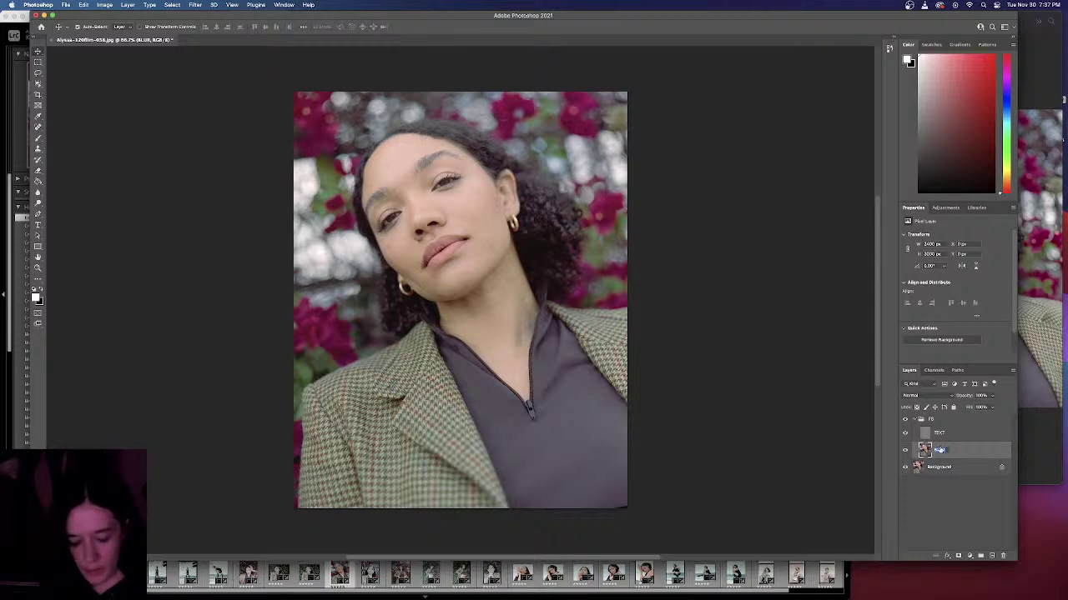
type("COLOR")
key("Return")
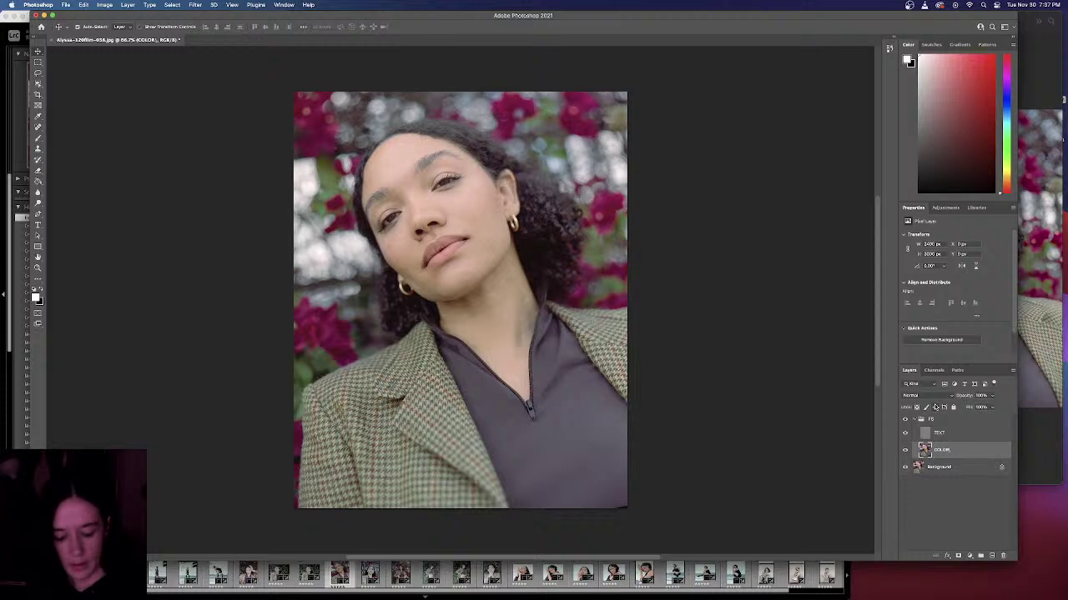
Step: Duplicate the COLOR layer and rename the duplicate COLOR 2
key("super+j")
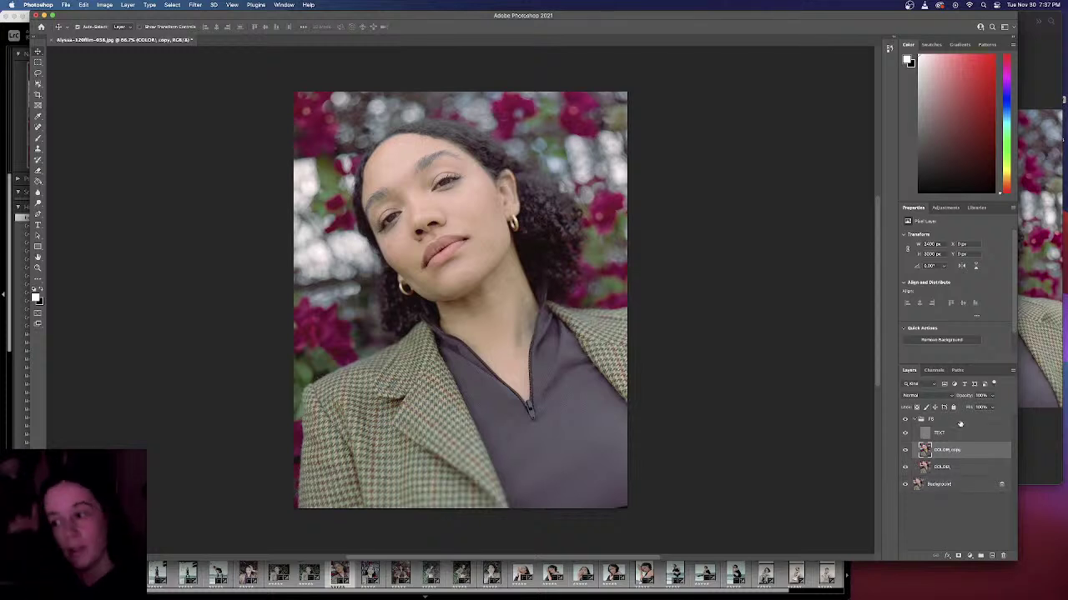
double_click(947, 449)
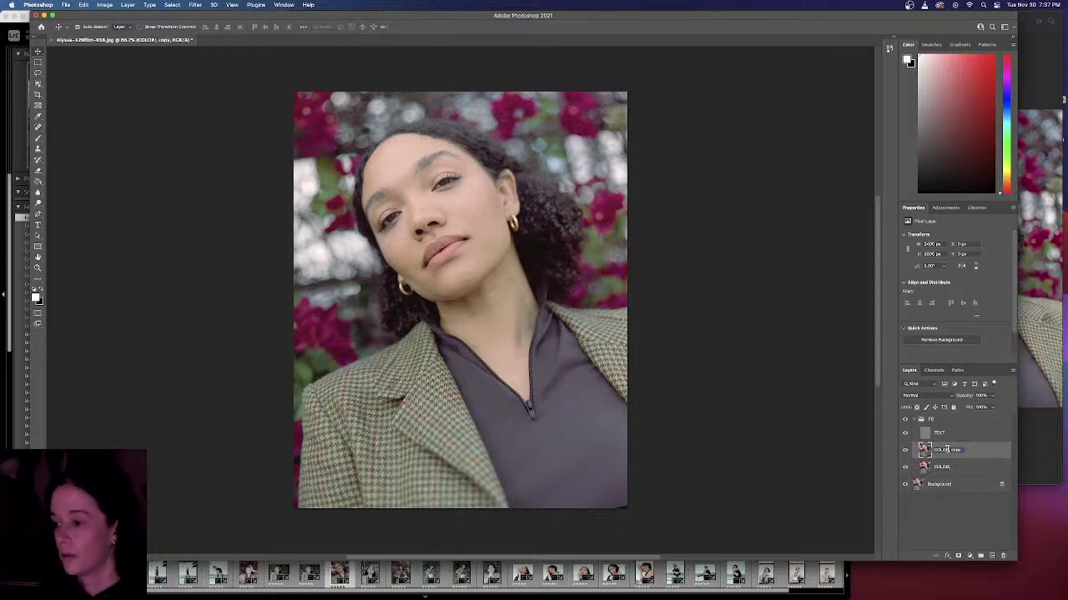
double_click(955, 450)
key("BackSpace")
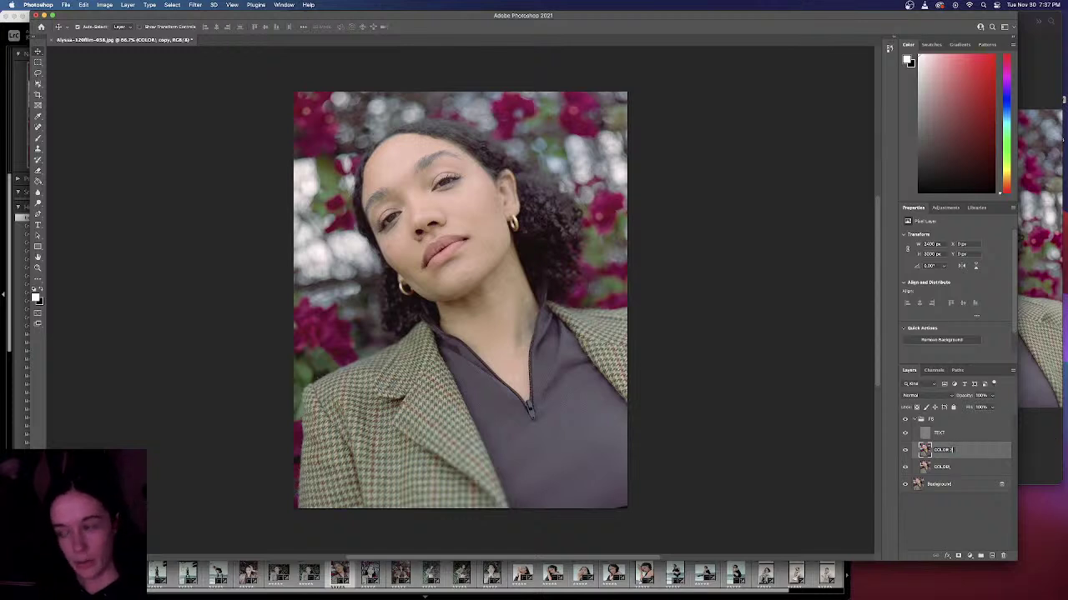
key("Return")
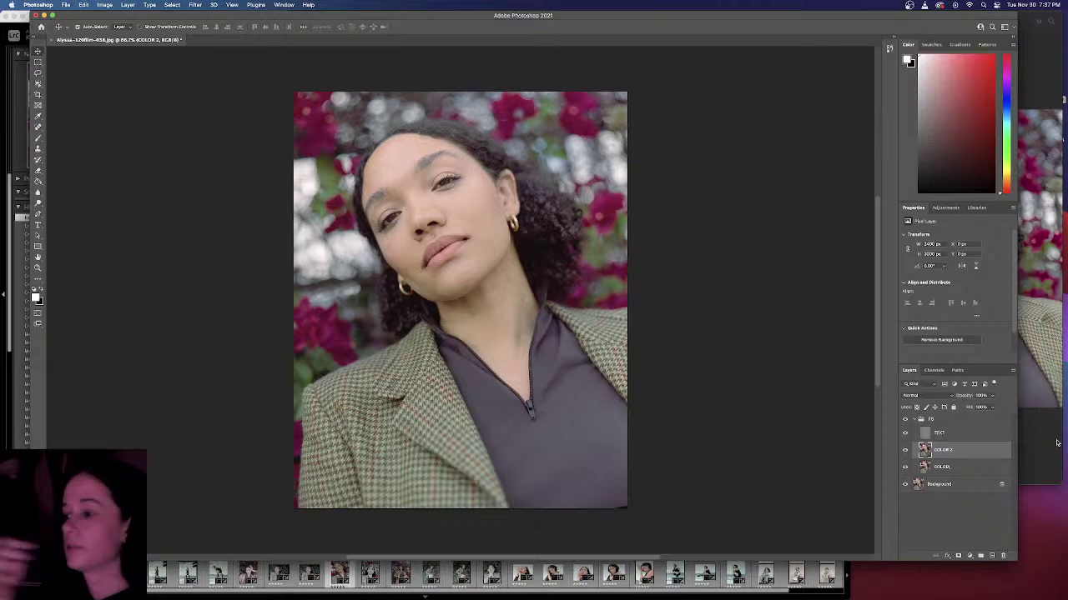
Step: Sample the neck's skin tone as the foreground color and lower the Brush opacity, with the flow set to 35%
scroll(508, 330, "up", 5)
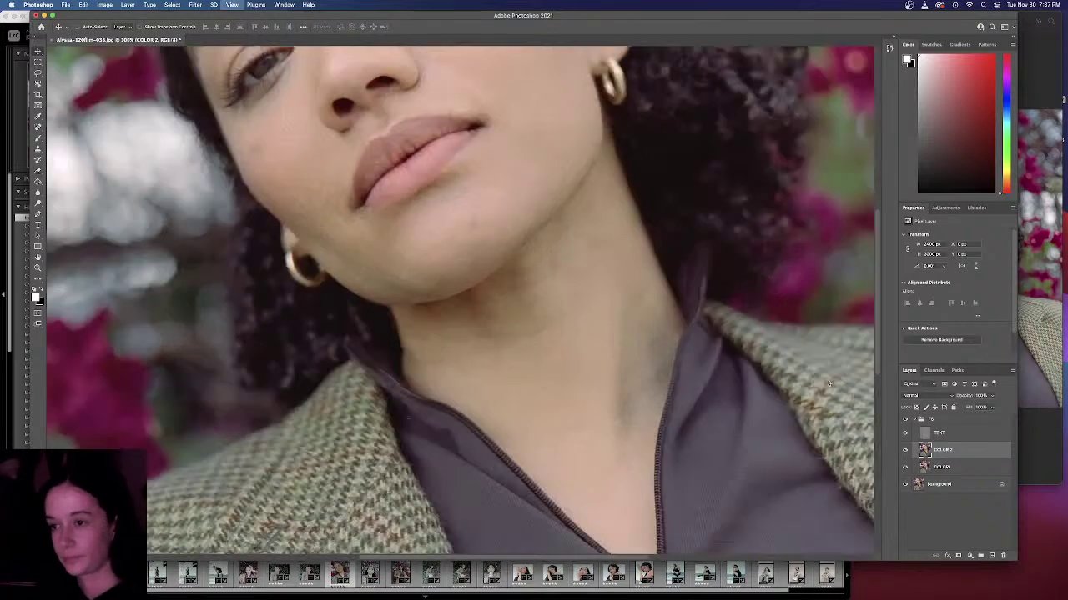
scroll(499, 292, "down", 2)
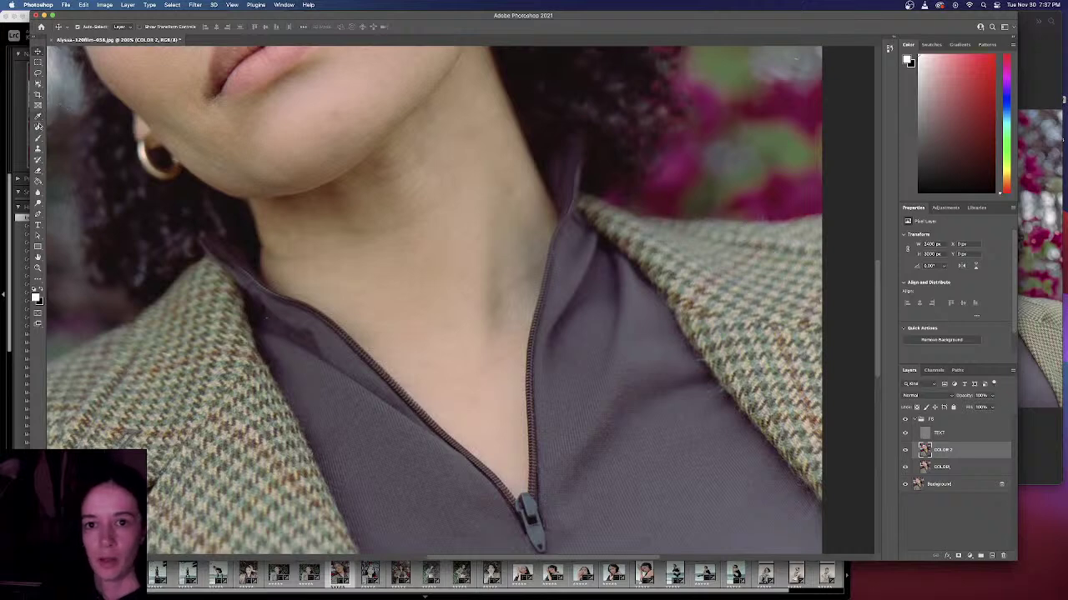
left_click(38, 139)
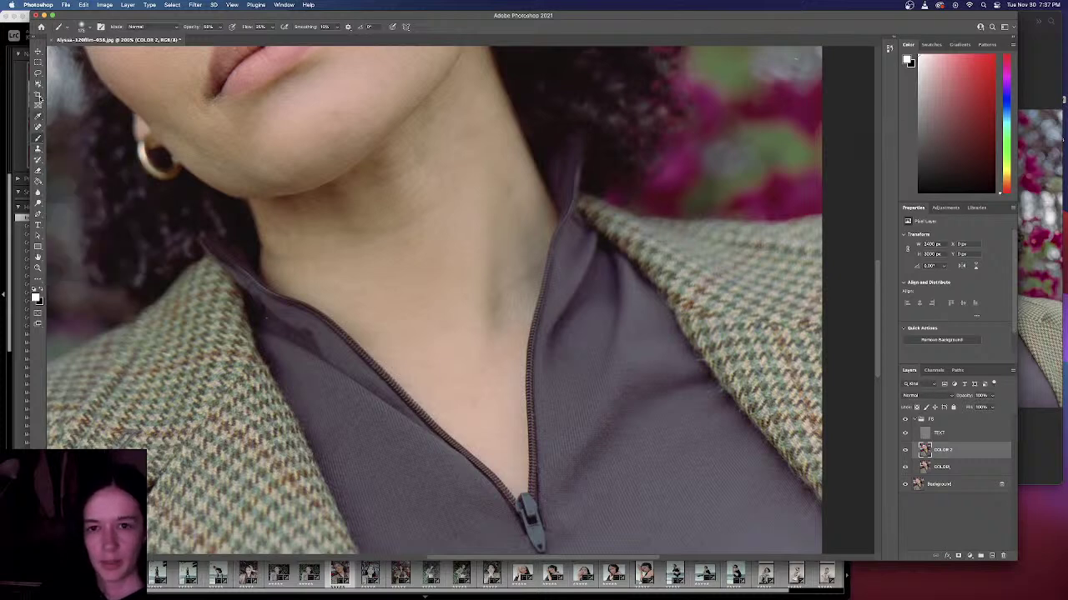
left_click(38, 127)
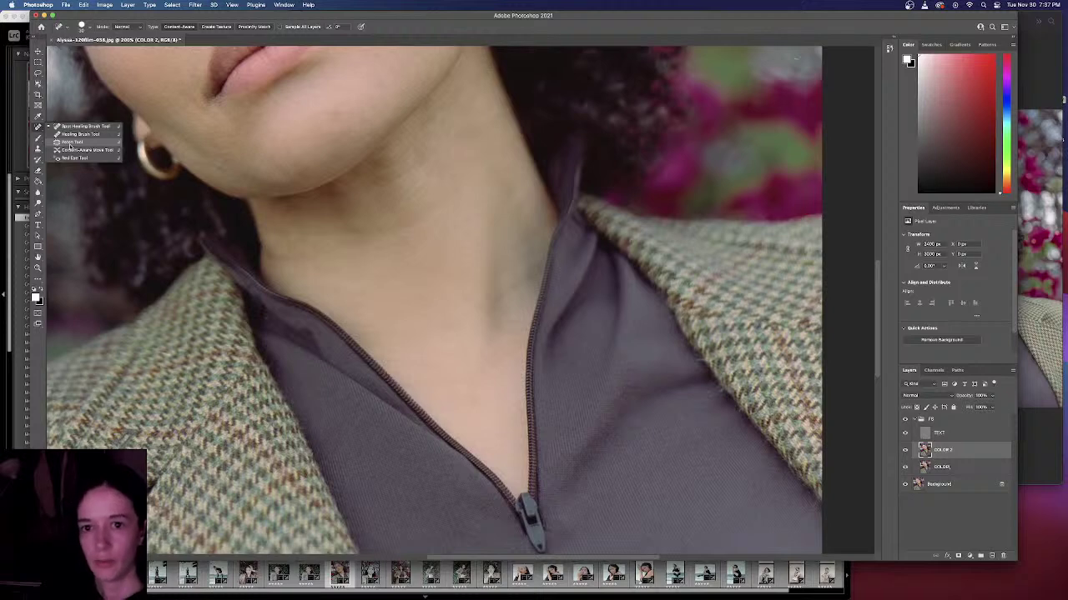
left_click(83, 126)
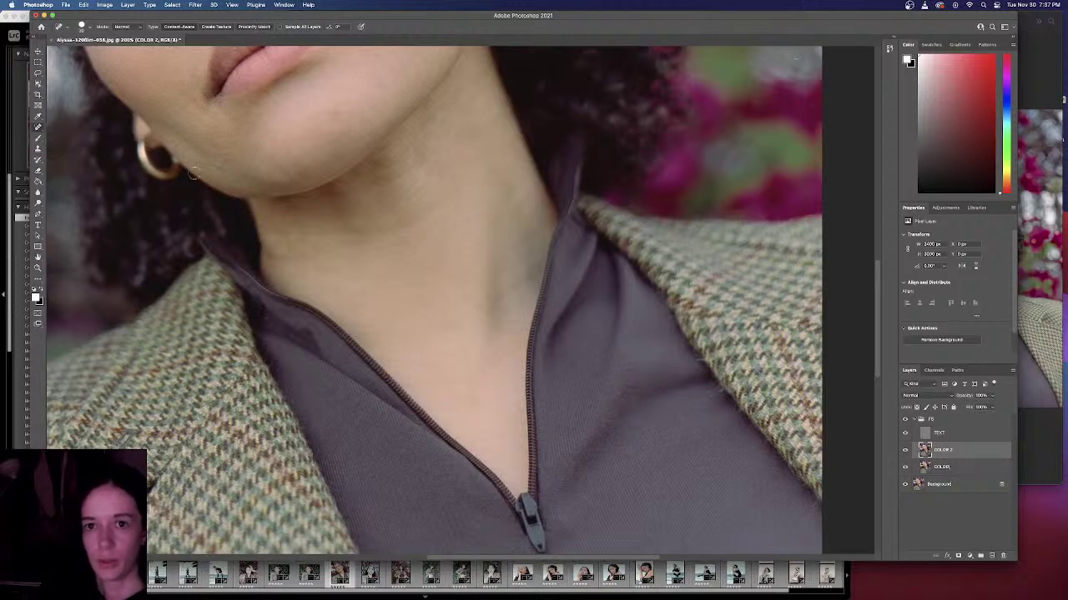
key("i")
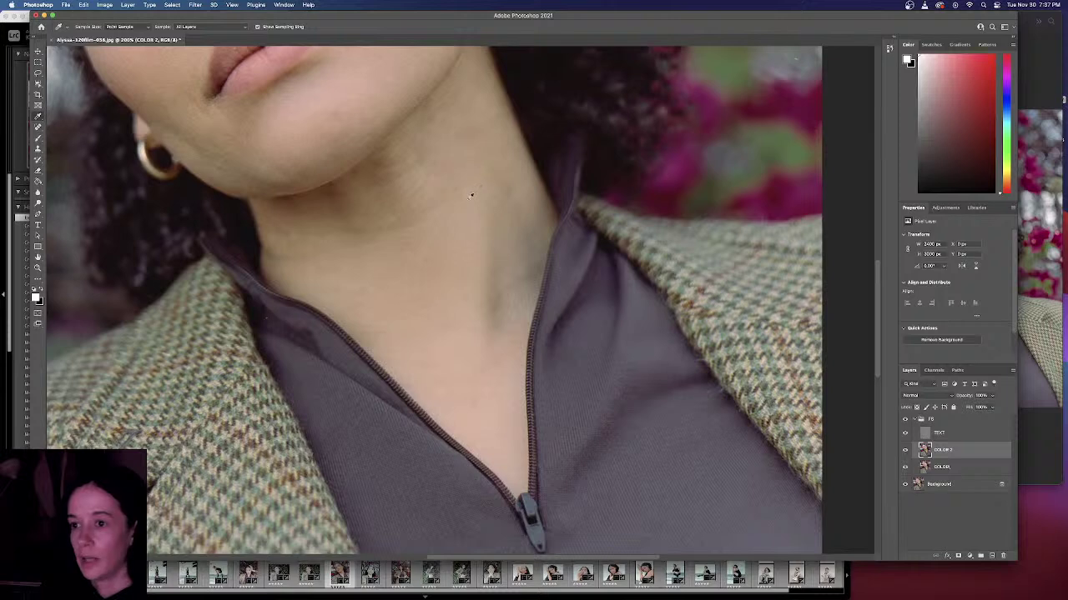
left_click(471, 195)
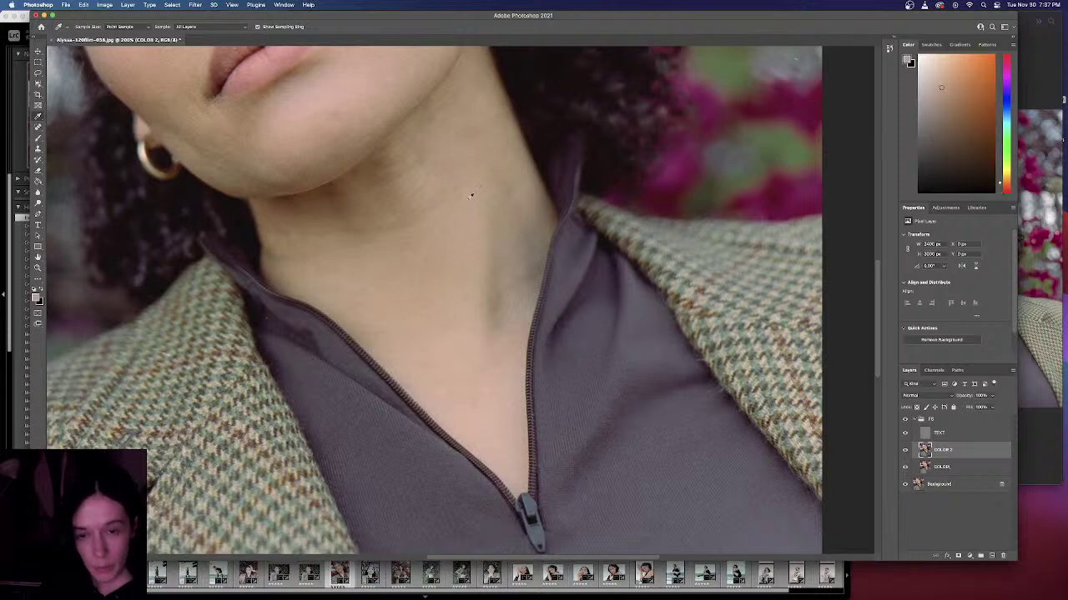
key("b")
key("3")
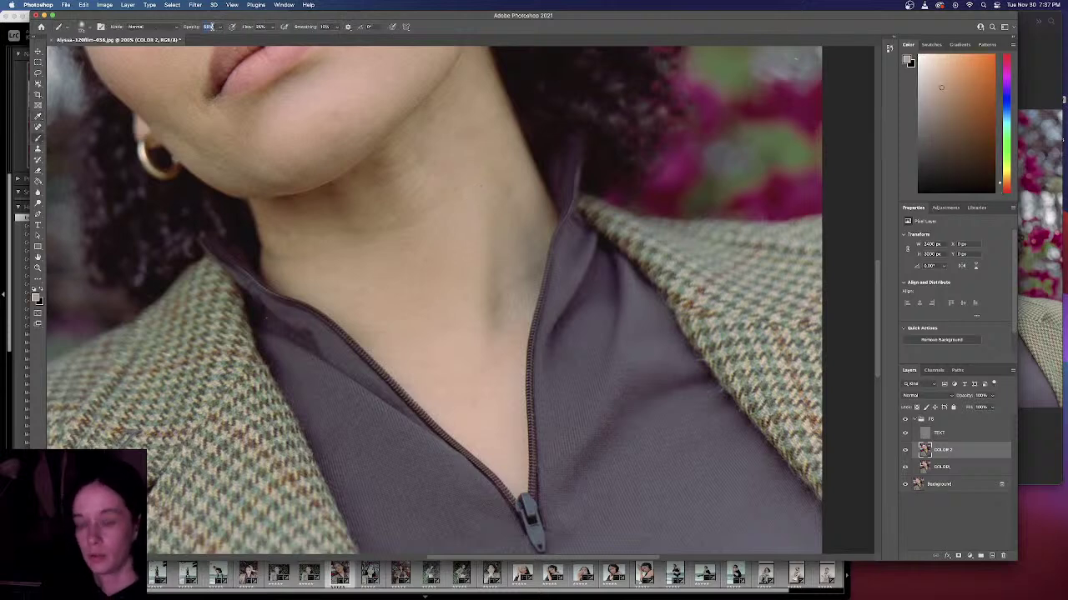
key("Tab")
type("35")
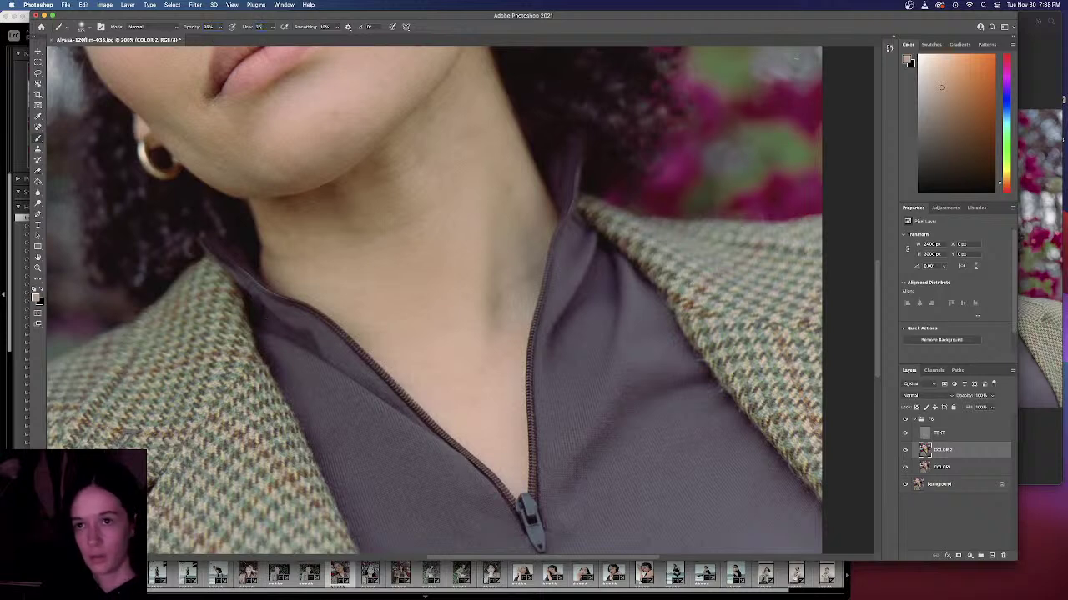
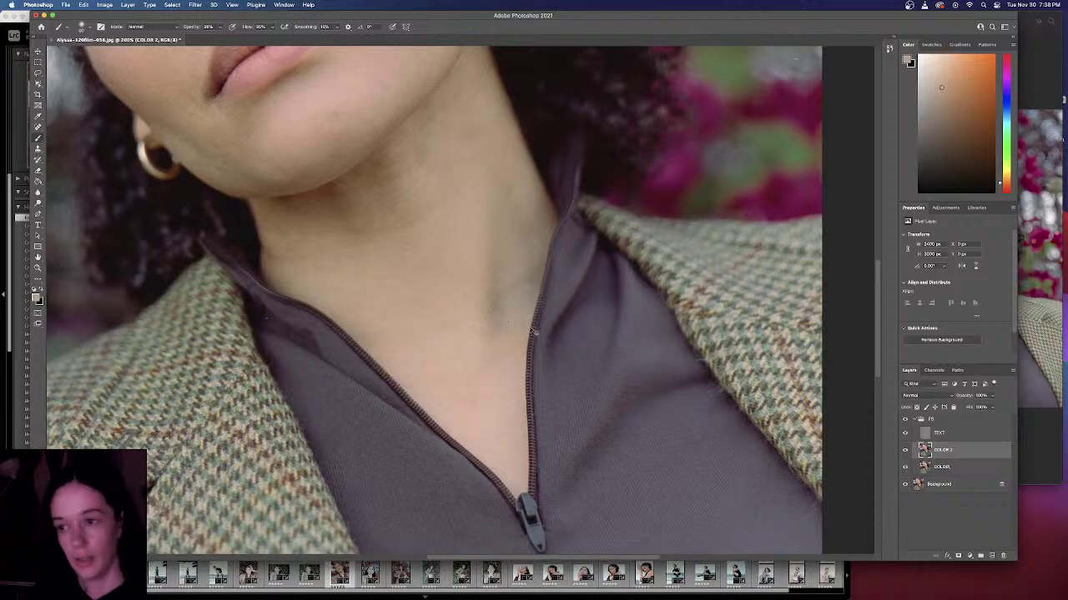
Step: Undo the brush work on the neck and the COLOR 2 renaming, but keep the duplicate of the COLOR layer
key("super+z")
key("super+z")
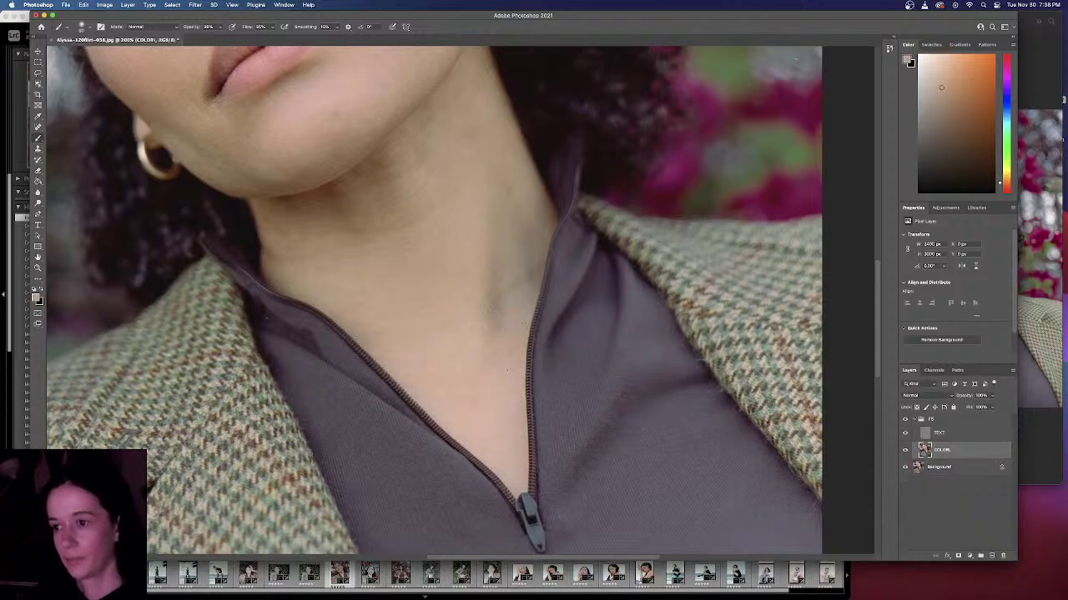
left_click(87, 5)
left_click(86, 24)
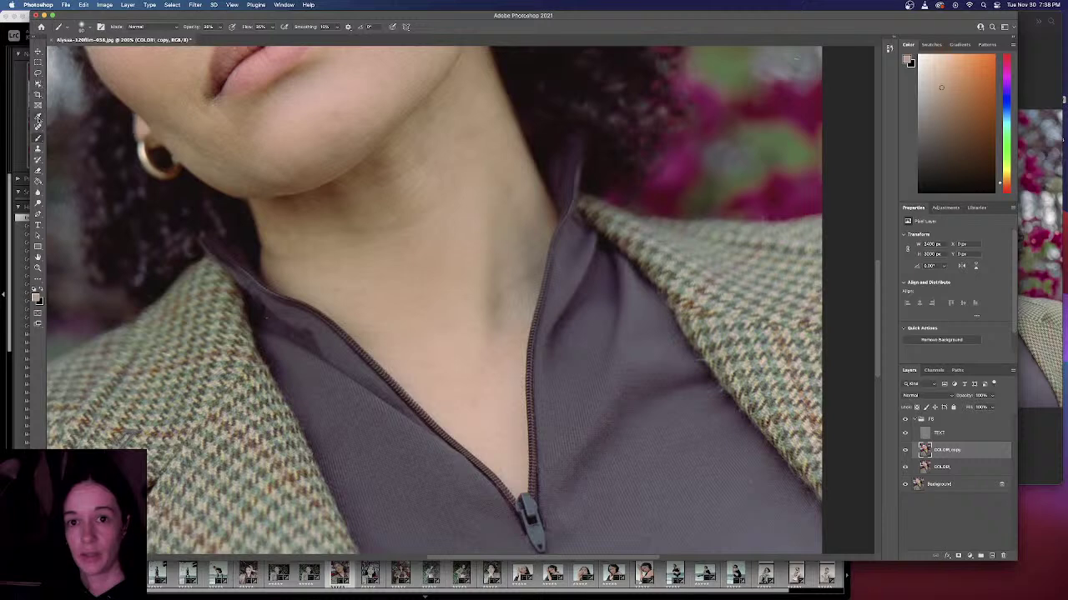
Step: Patch the dark shading on the neck beside the collar with cleaner skin on the duplicate COLOR layer, and compare before and after
left_click_drag(38, 126, 77, 146)
left_click(75, 142)
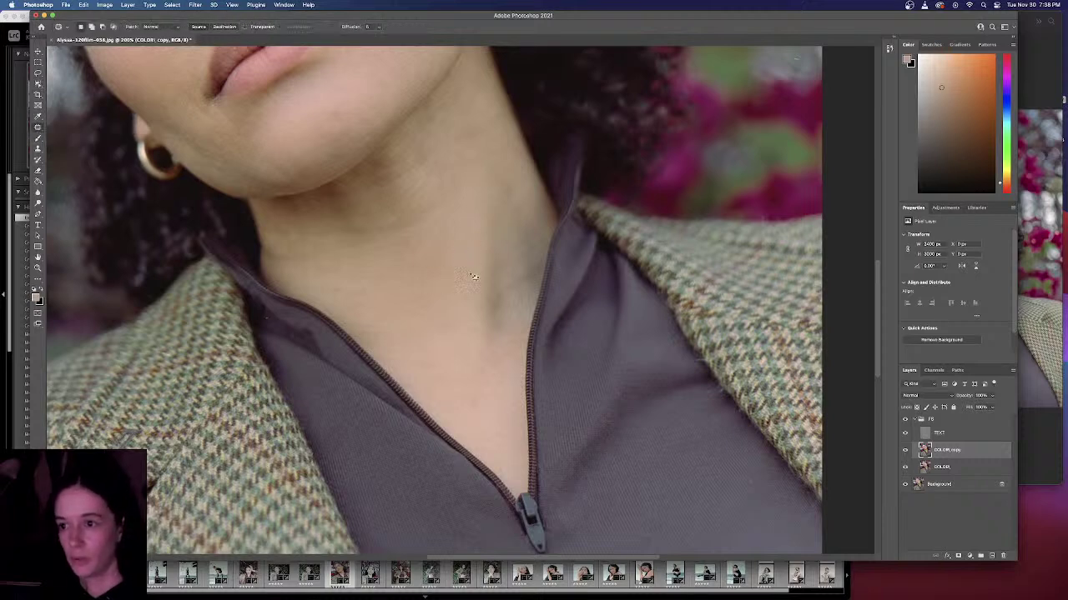
mouse_move(518, 243)
left_mouse_down()
mouse_move(520, 317)
mouse_move(536, 302)
mouse_move(525, 295)
mouse_move(500, 392)
mouse_move(536, 383)
left_mouse_up()
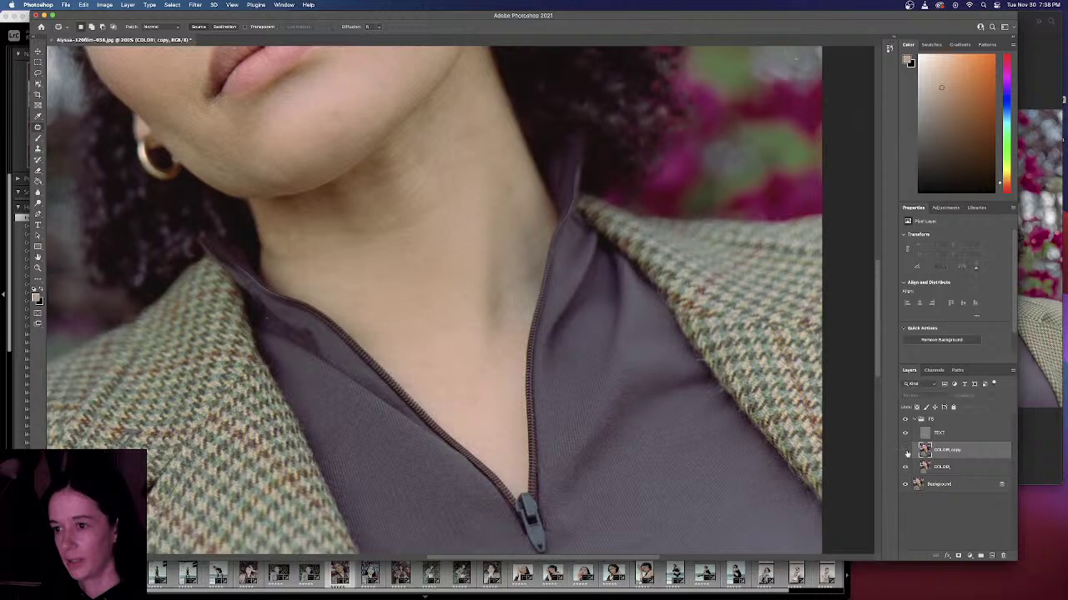
key("super+z")
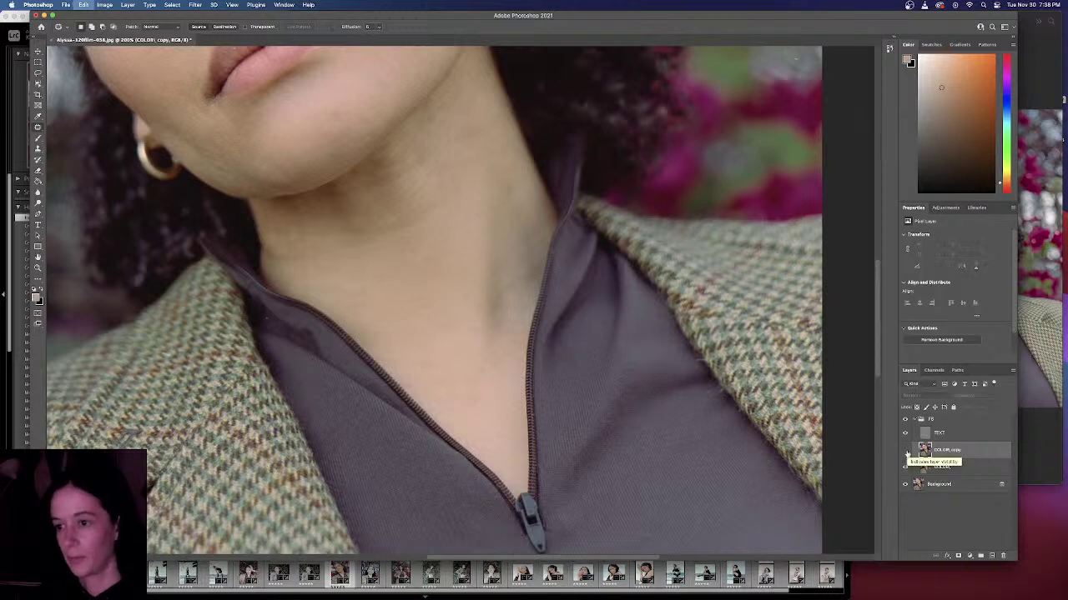
Step: Undo the last change, clear the patch selection, and sample the neck's skin tone beside the collar for the Brush
key("super+z")
key("super+d")
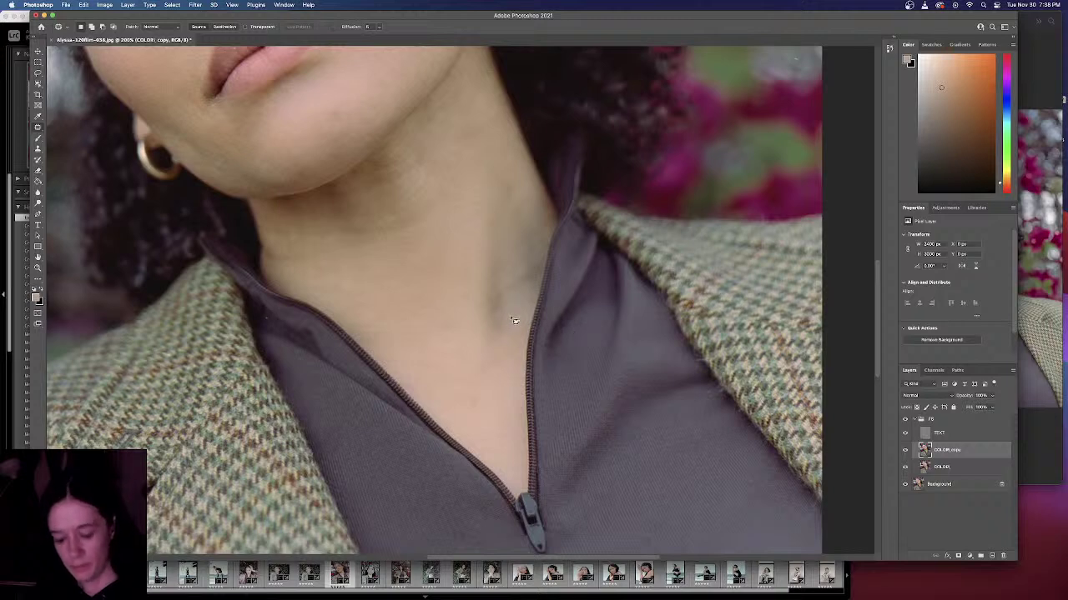
key("i")
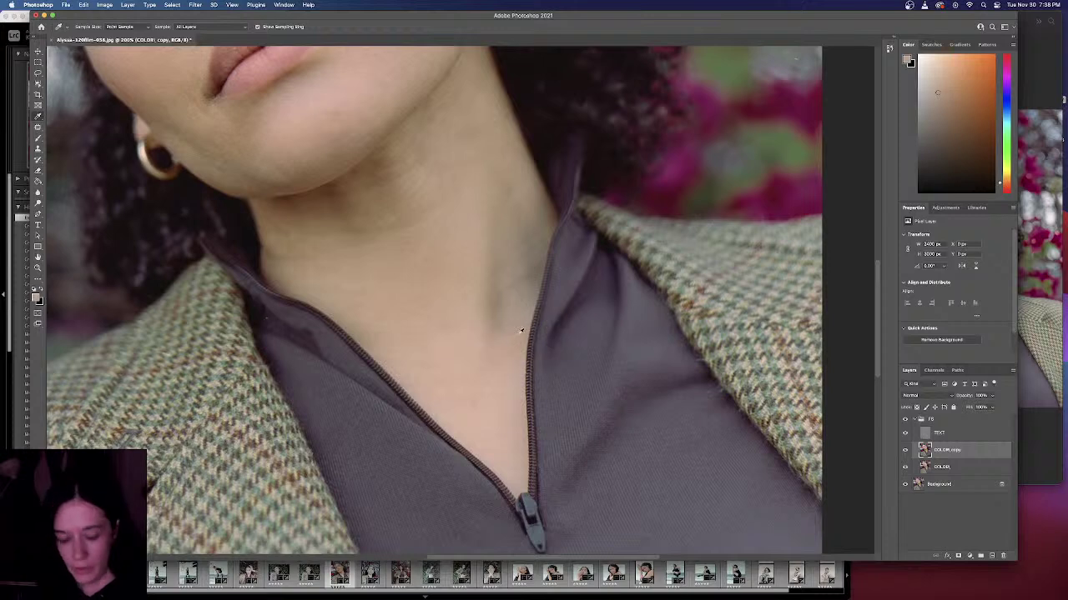
key("b")
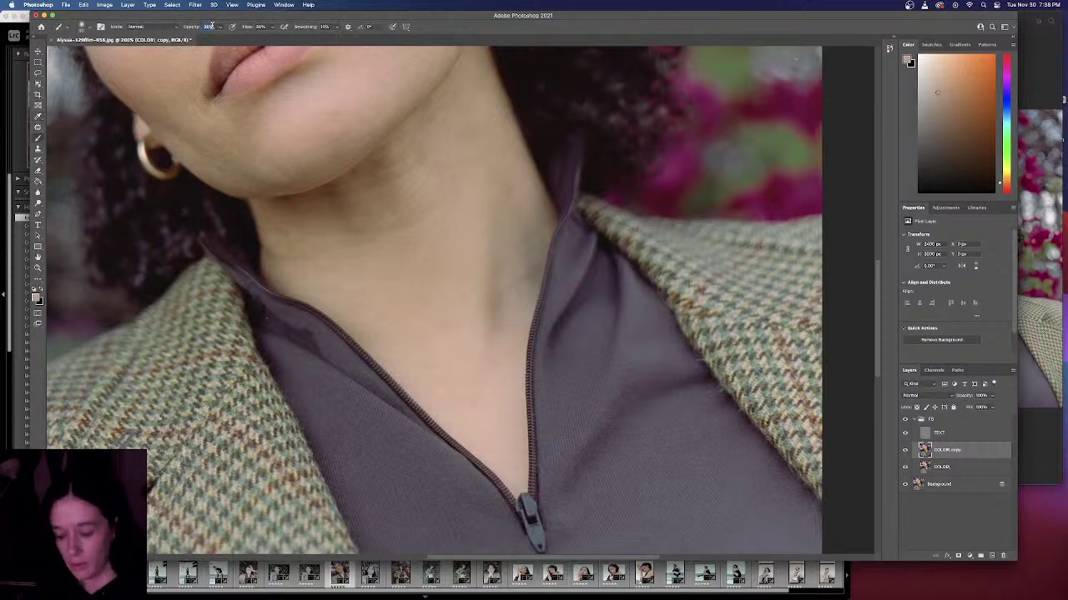
Step: Set the Brush to 20% opacity and 10% flow
type("20")
key("Tab")
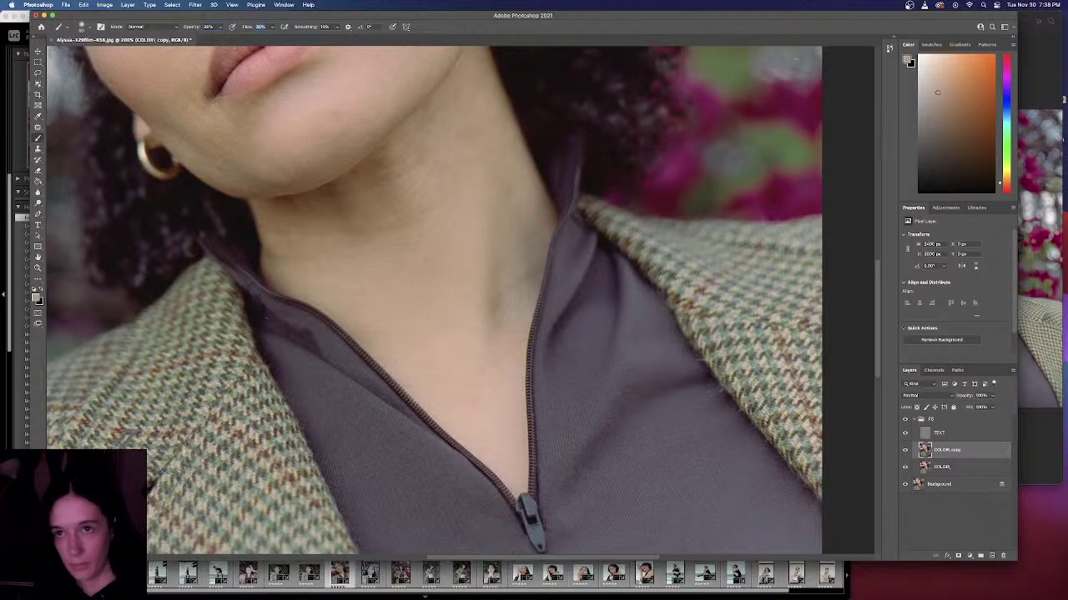
type("10")
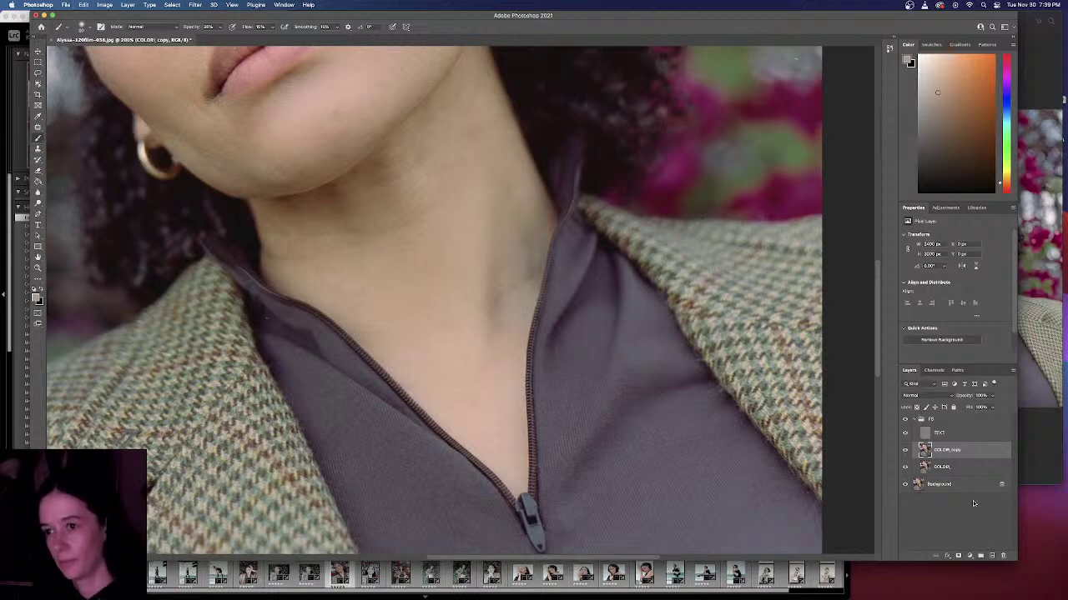
Step: Add a blank layer above the duplicate COLOR layer, set its blend mode to Color, and delete the duplicate COLOR layer
left_click(992, 555)
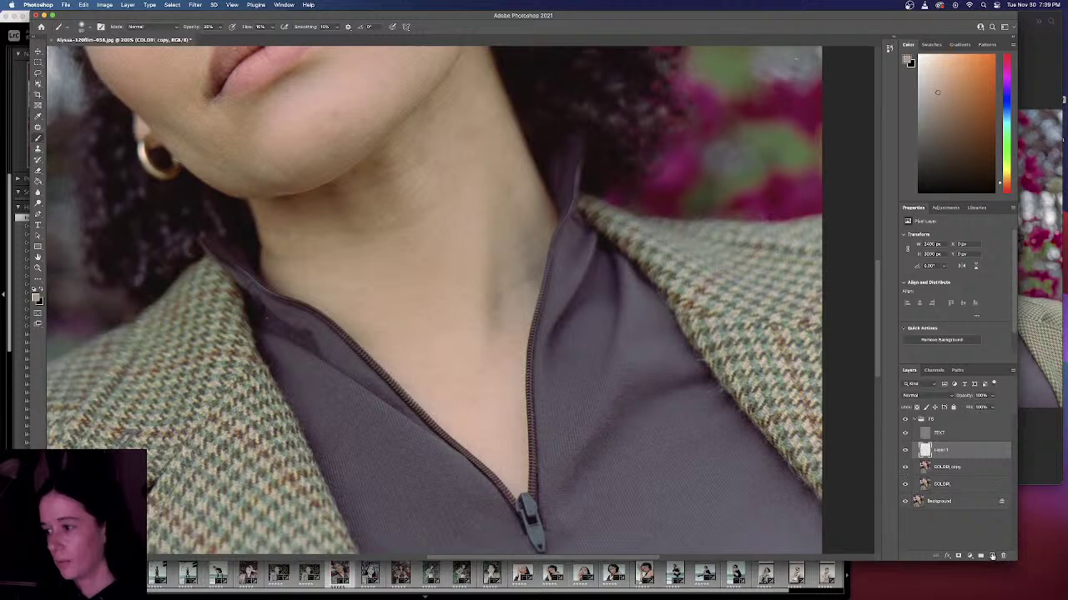
left_click(942, 395)
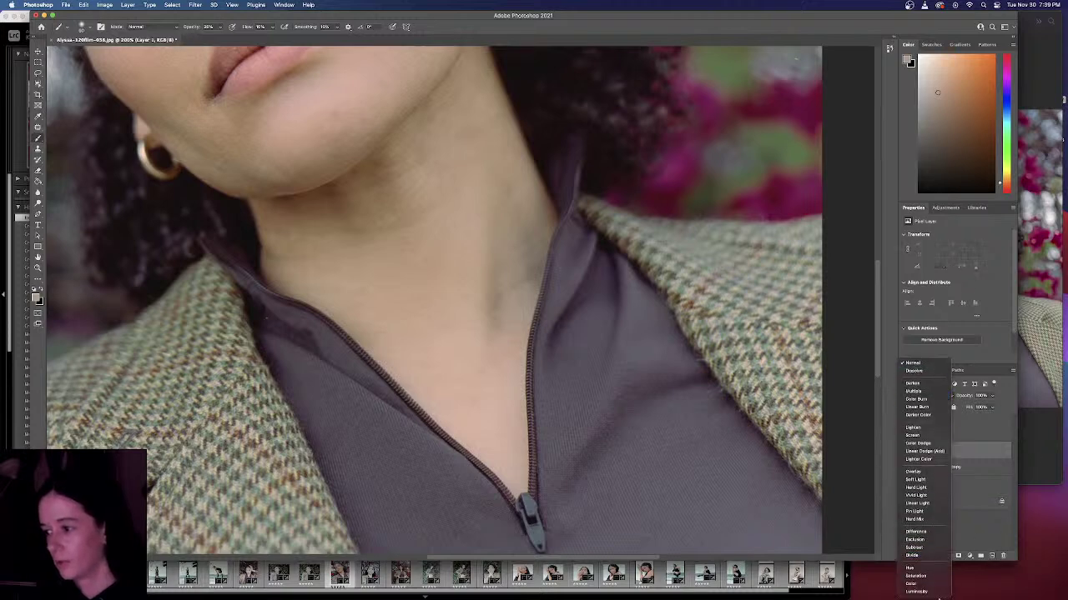
left_click(911, 584)
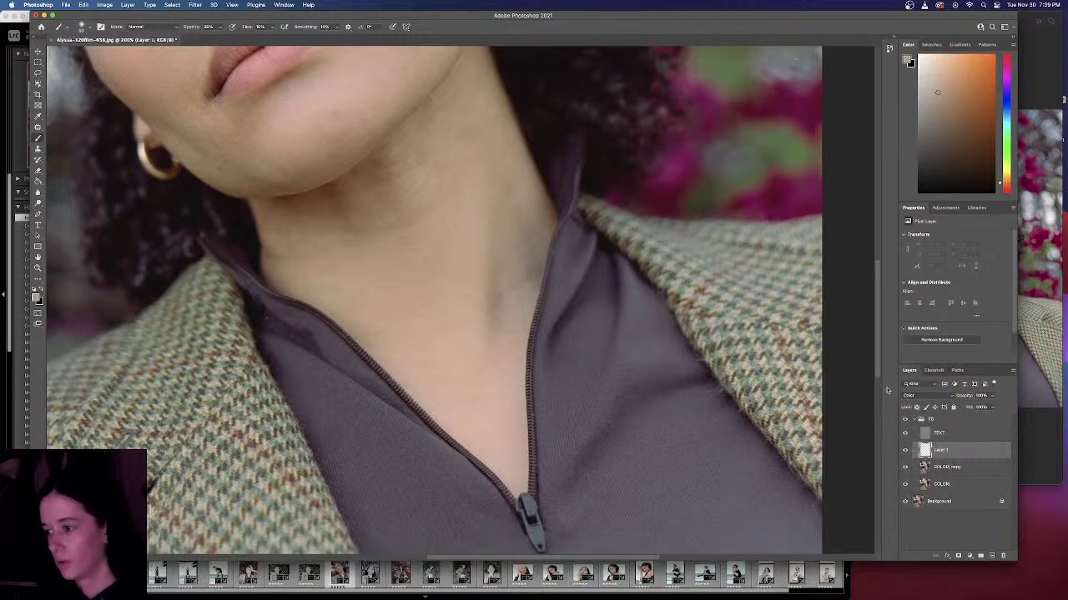
left_click(967, 468)
key("BackSpace")
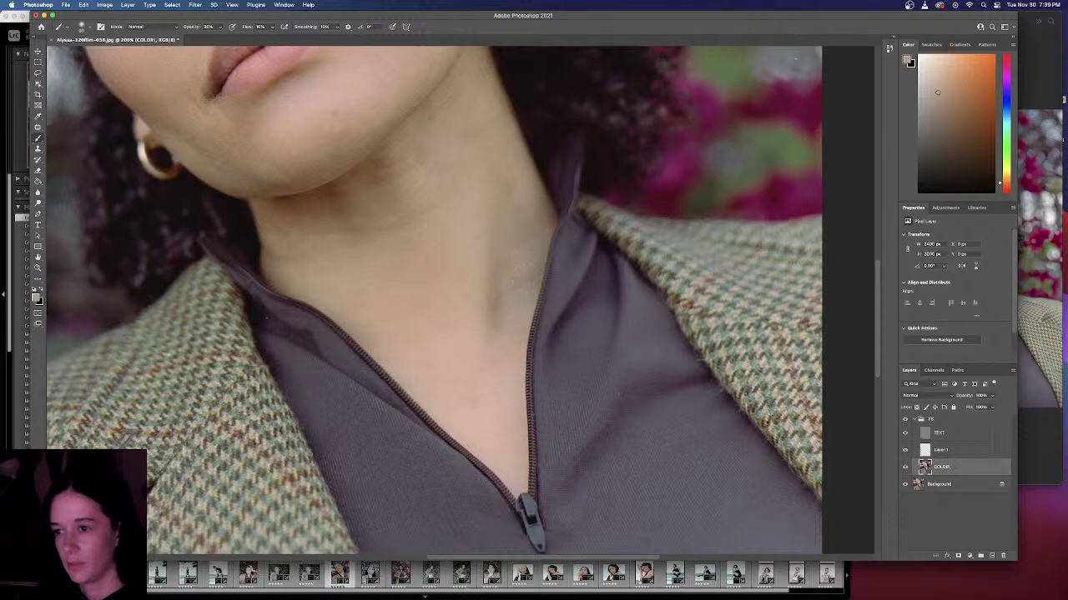
Step: Sample darker and lighter skin tones from the neck for the Brush on the COLOR layer, keeping the brush mode at Normal
key("i")
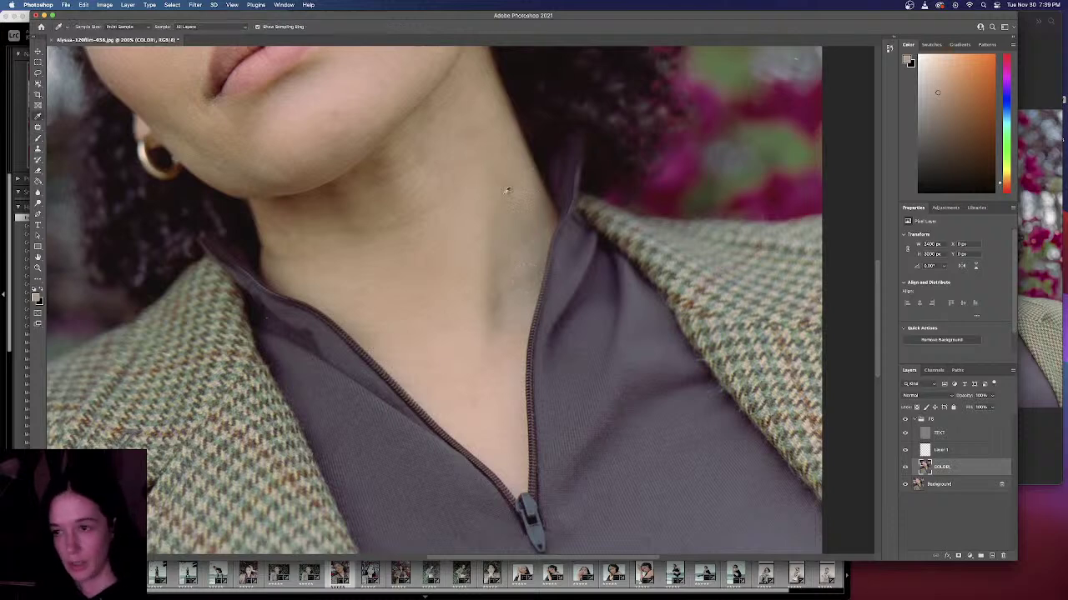
left_click(399, 204)
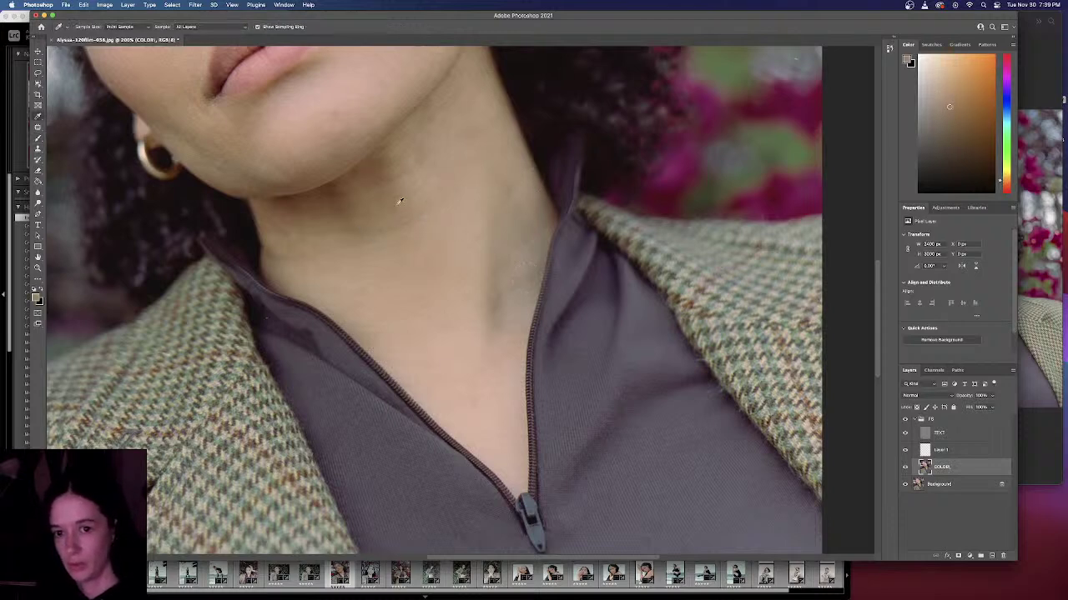
left_click(376, 159)
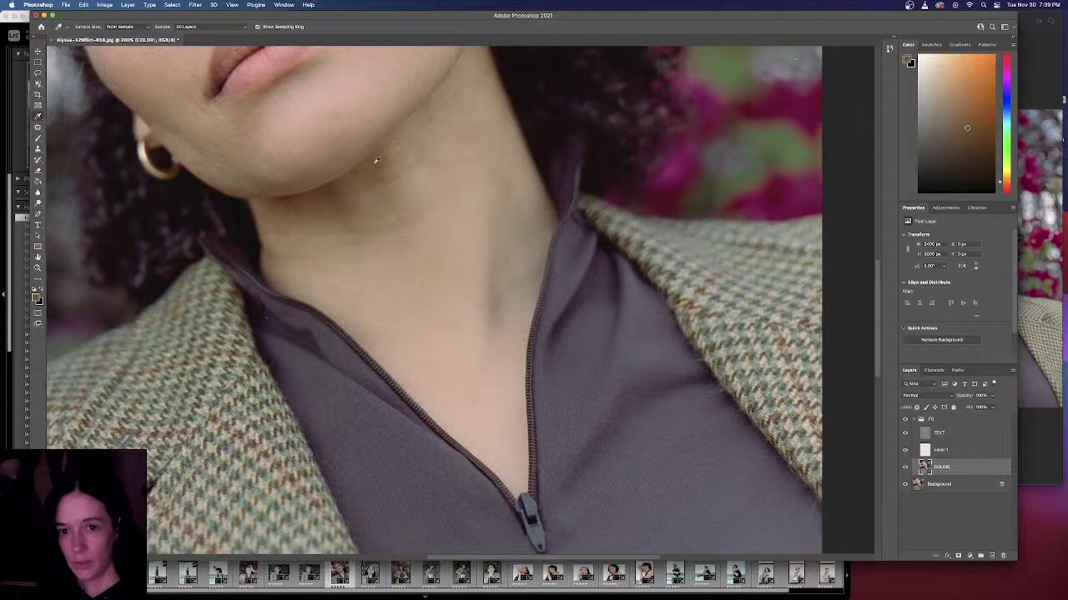
key("b")
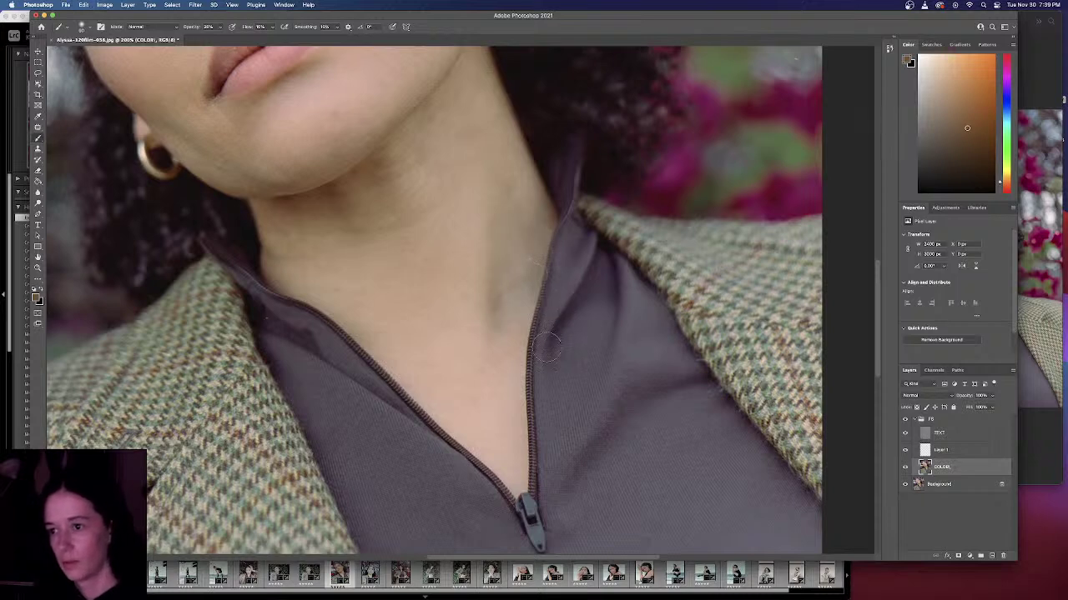
key("i")
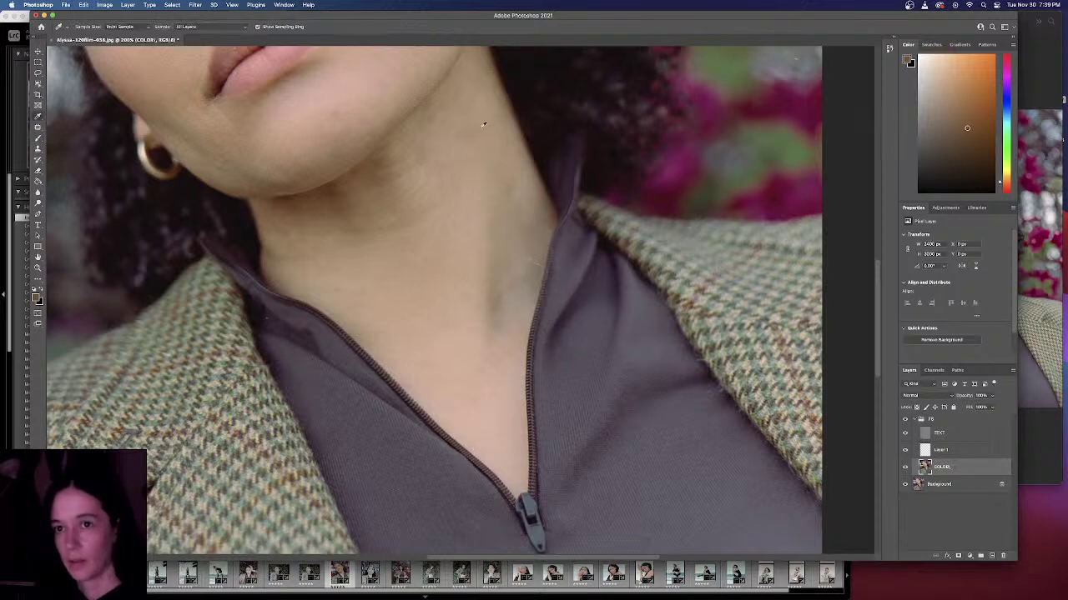
left_click(504, 140)
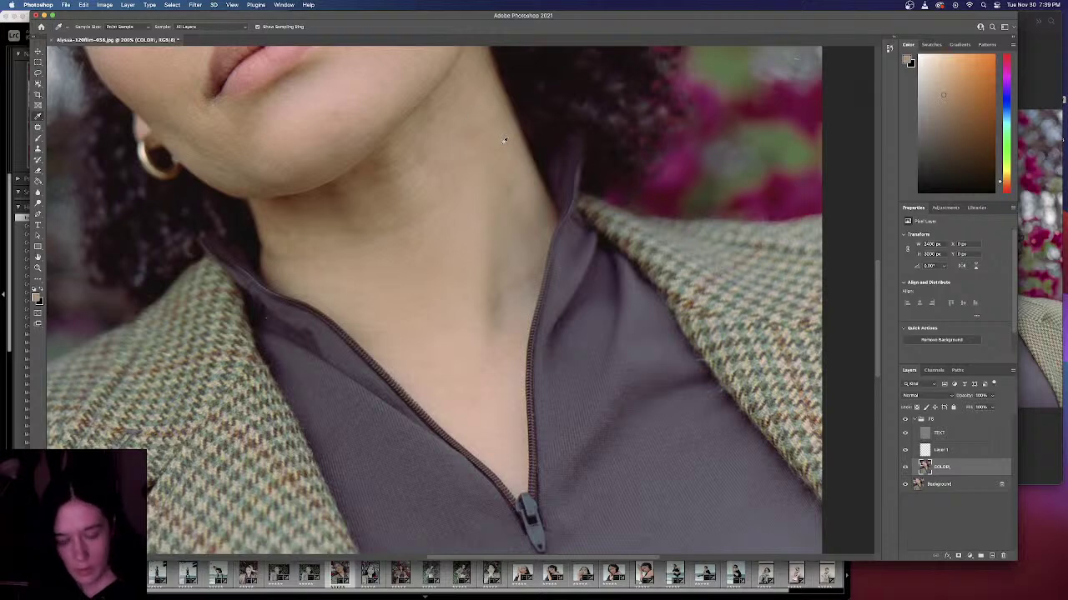
key("b")
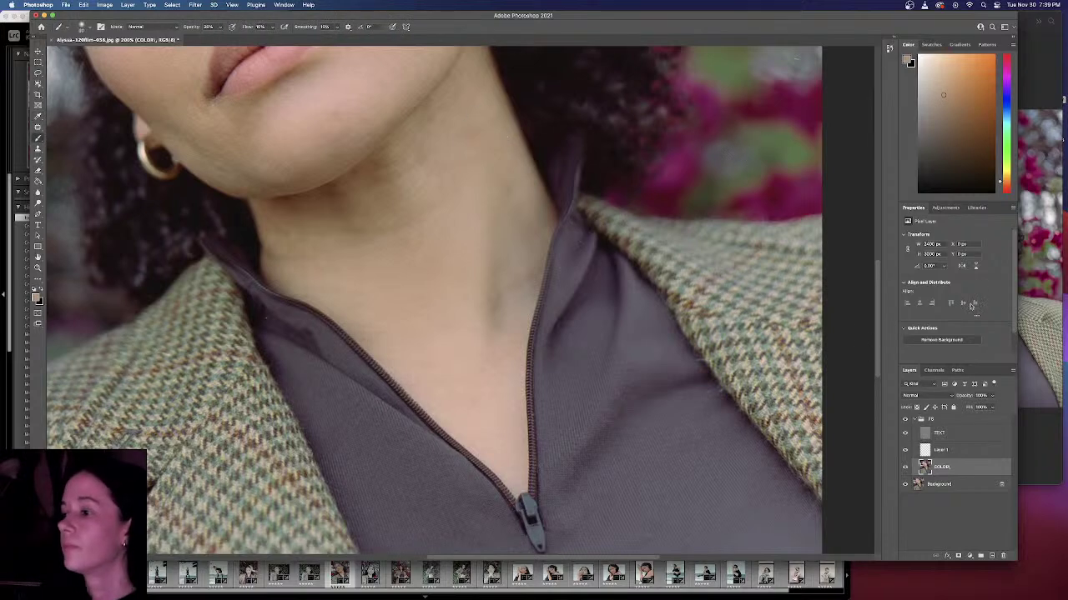
left_click(150, 27)
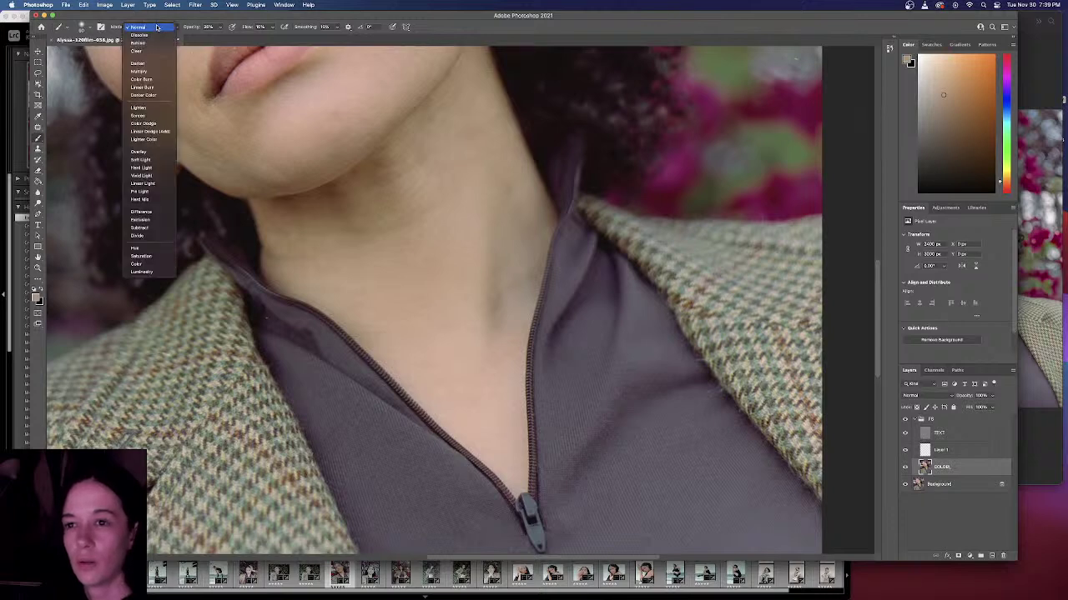
left_click(156, 27)
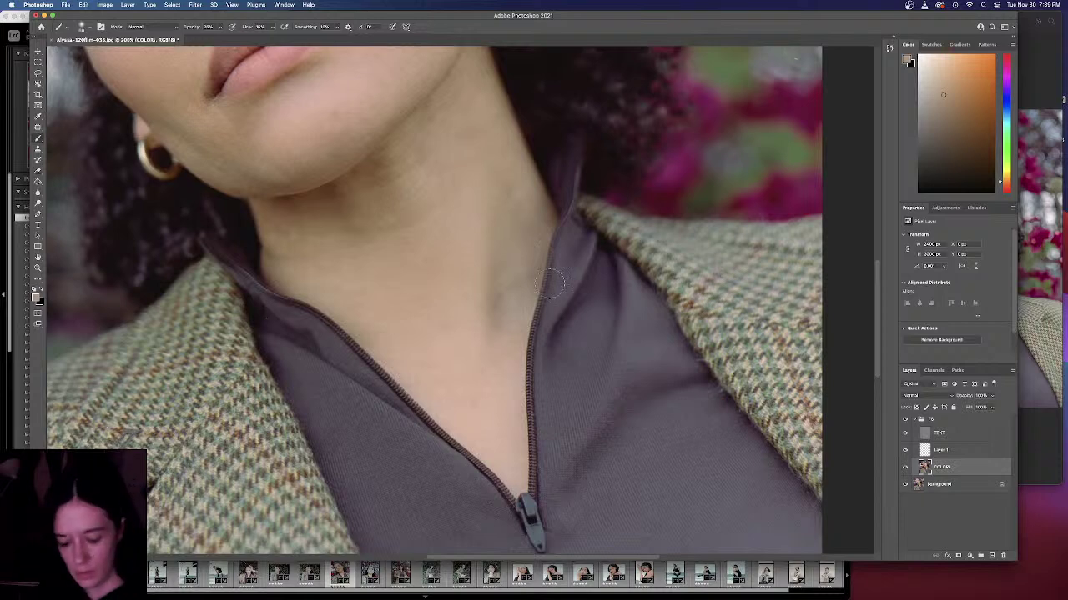
Step: Compare the whole portrait with and without the frequency separation group, and inspect the neck shading up close
key("super+minus")
key("super+minus")
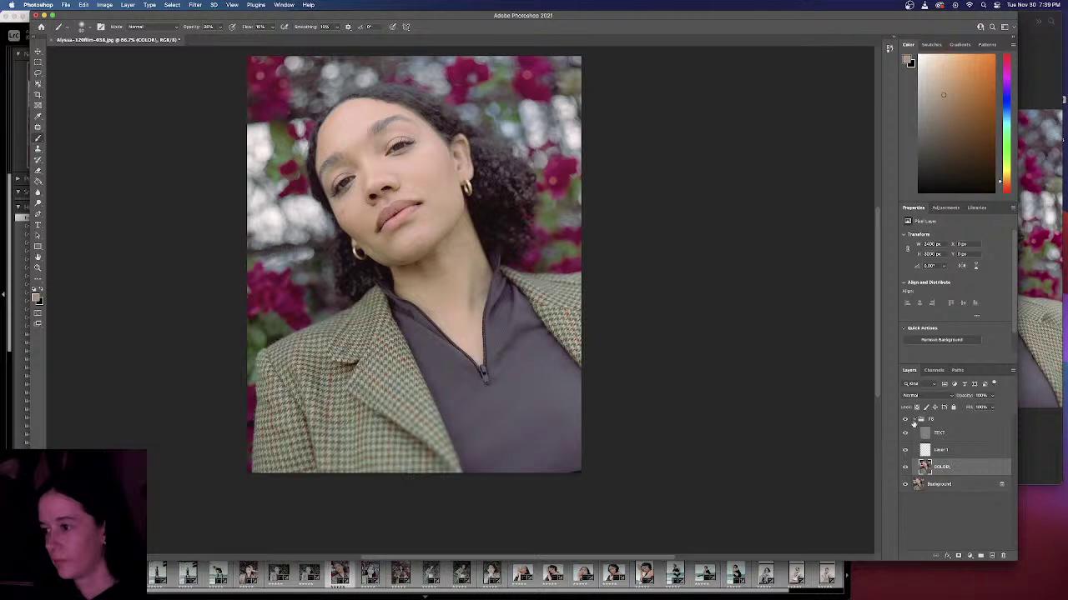
left_click(907, 420)
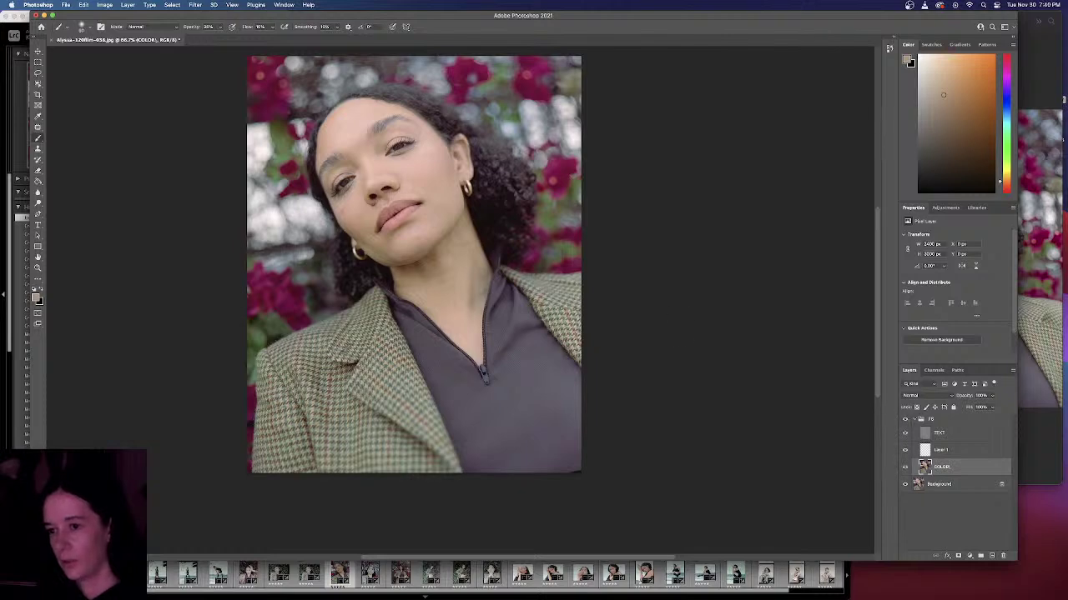
scroll(481, 291, "up", 5)
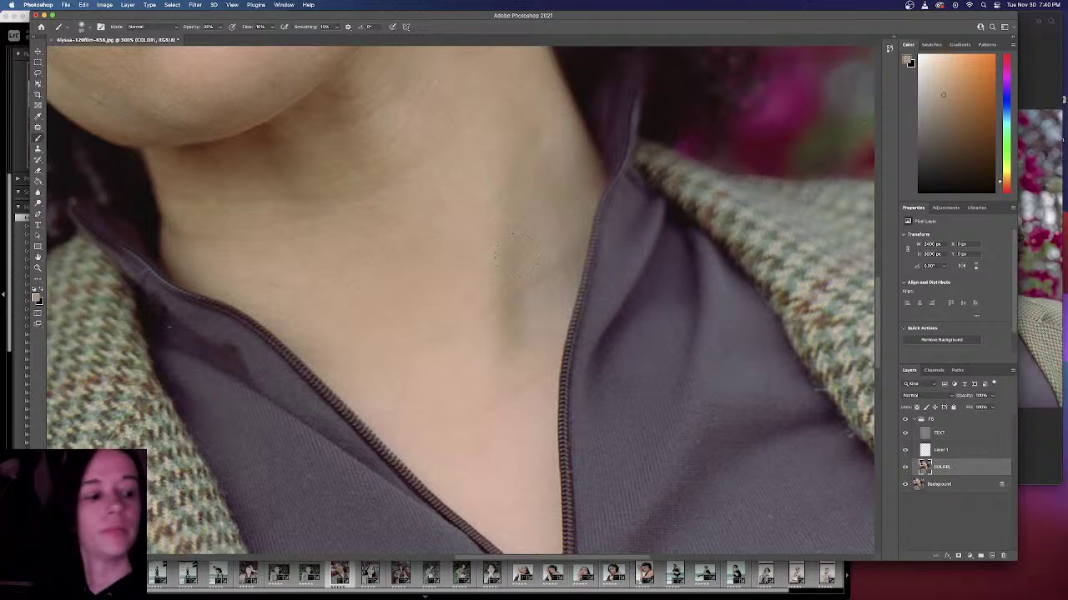
scroll(529, 286, "down", 3)
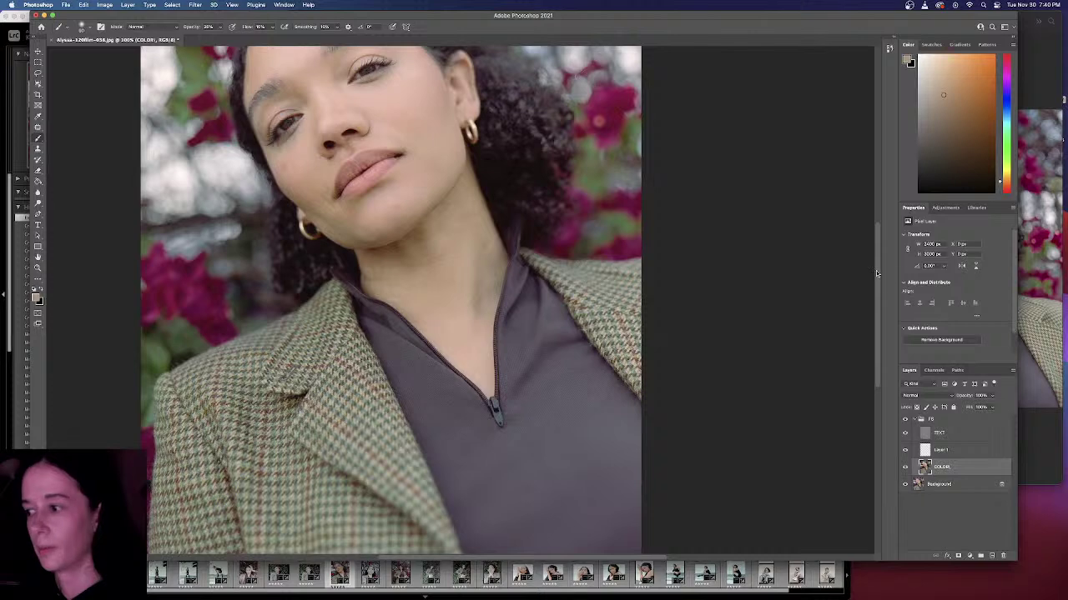
Step: Select the blank Color-mode layer and sample skin tones from the face as the foreground color
left_click(983, 450)
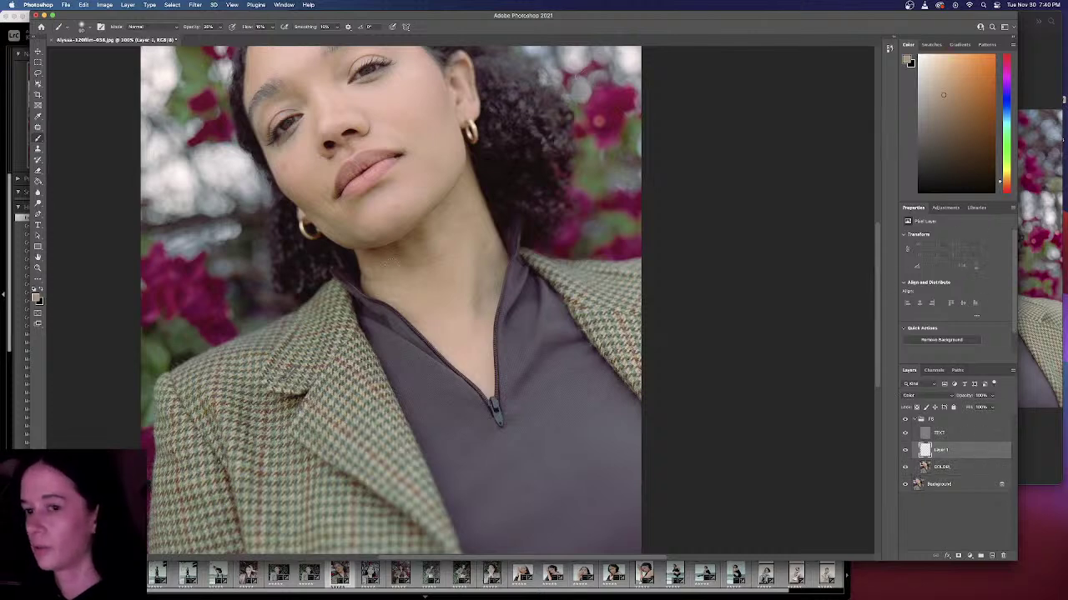
key("i")
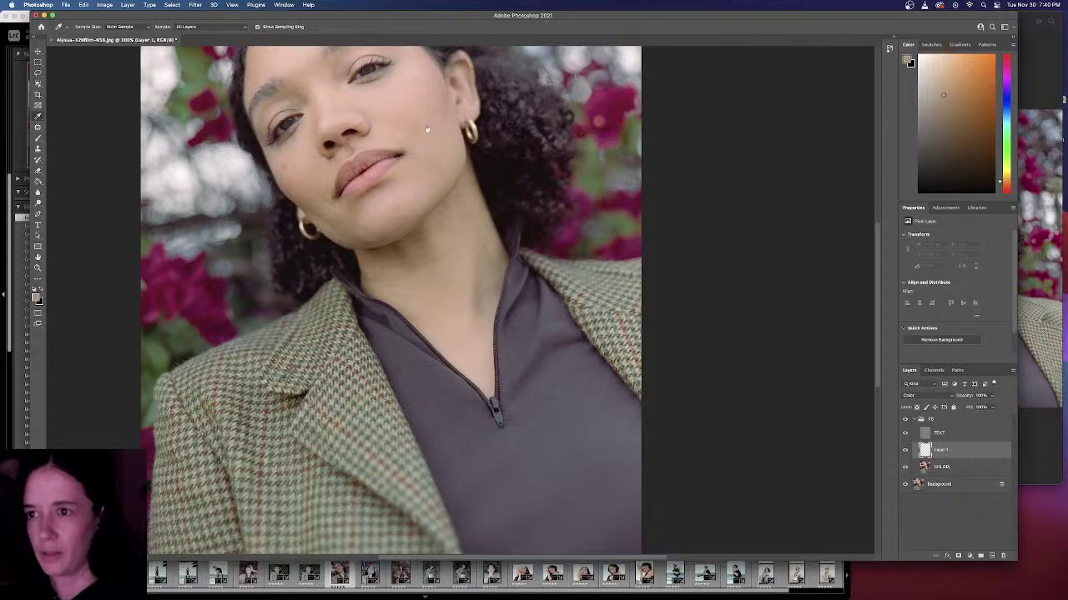
left_click_drag(427, 130, 504, 253)
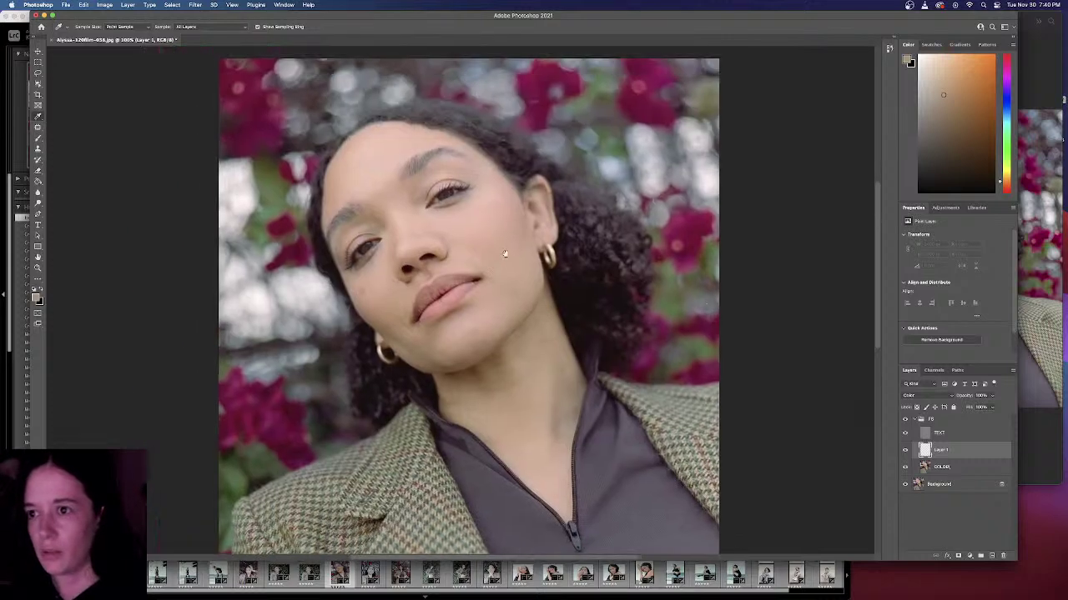
left_click(479, 215)
key("d")
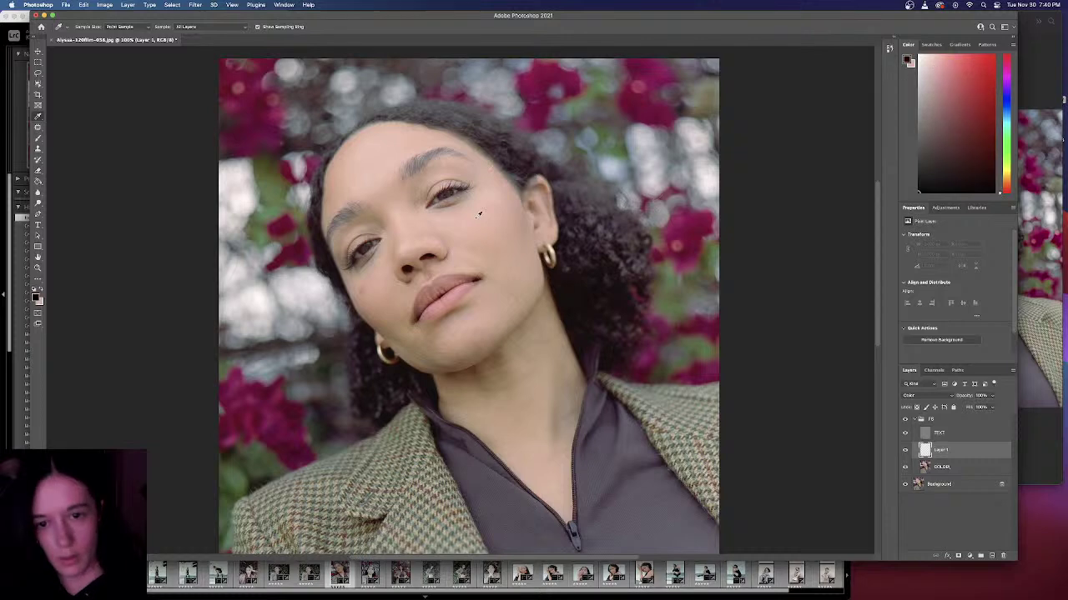
left_click(352, 145)
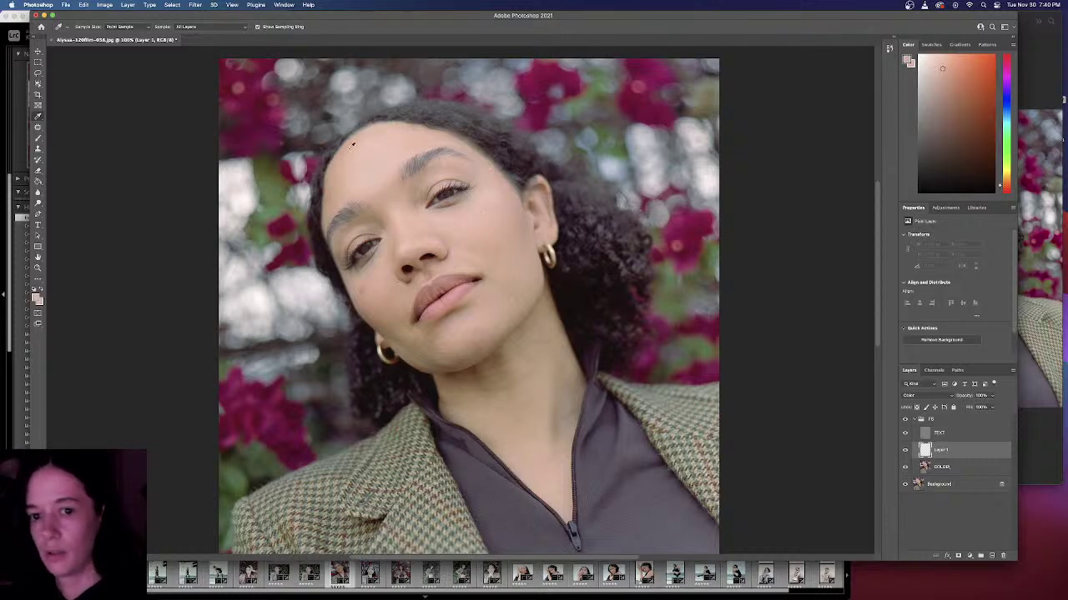
left_click(552, 354)
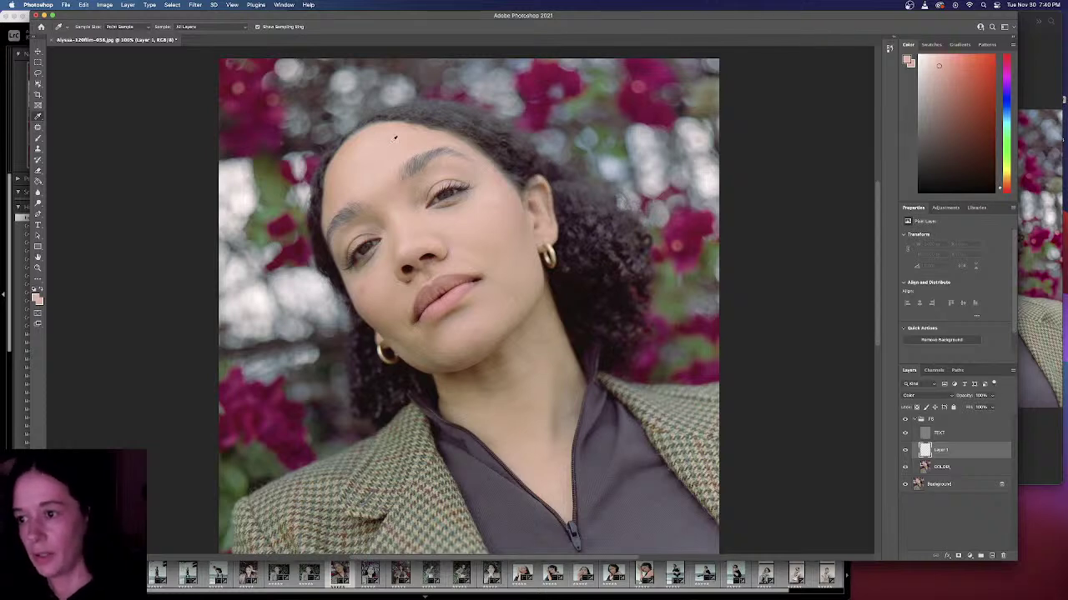
Step: Switch to the Move tool and close the retouched portrait document
left_click(37, 52)
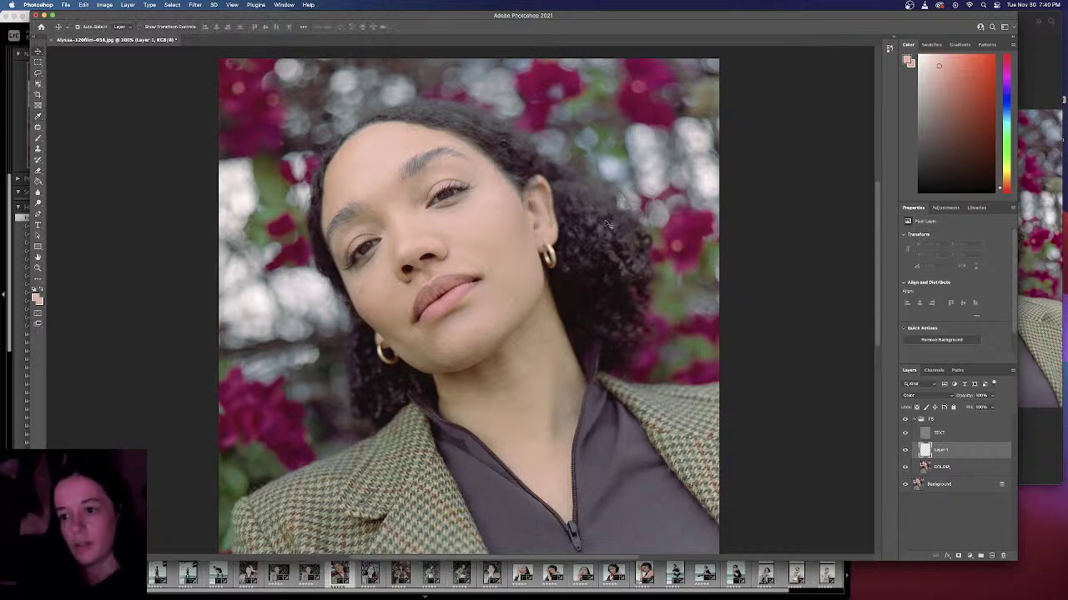
left_click(51, 40)
left_click(577, 222)
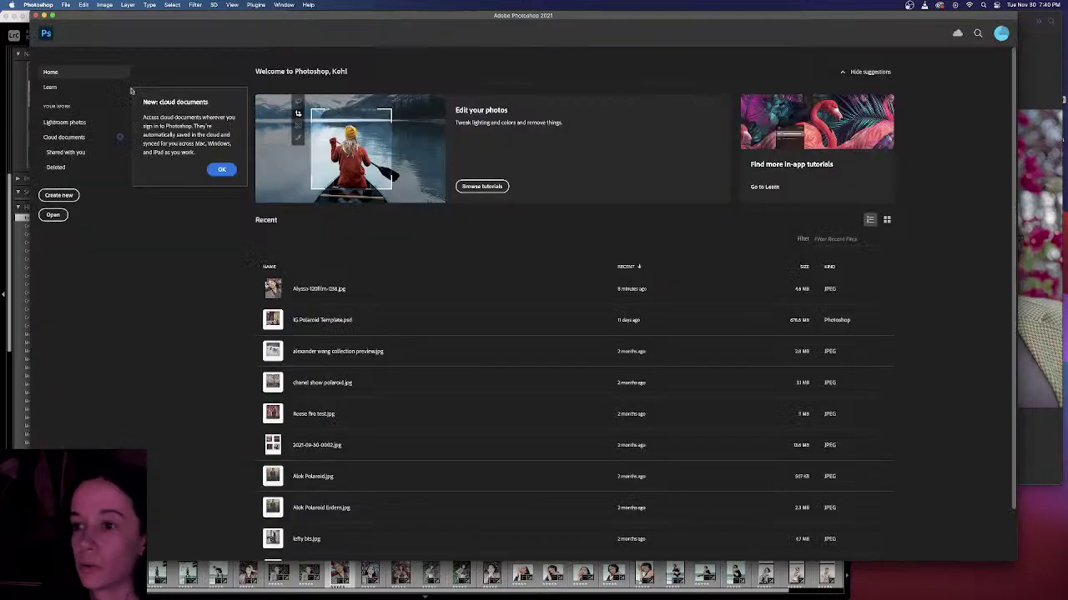
Step: Close the Photoshop home window and the reference screenshot in Preview to return to Lightroom Classic
left_click(35, 15)
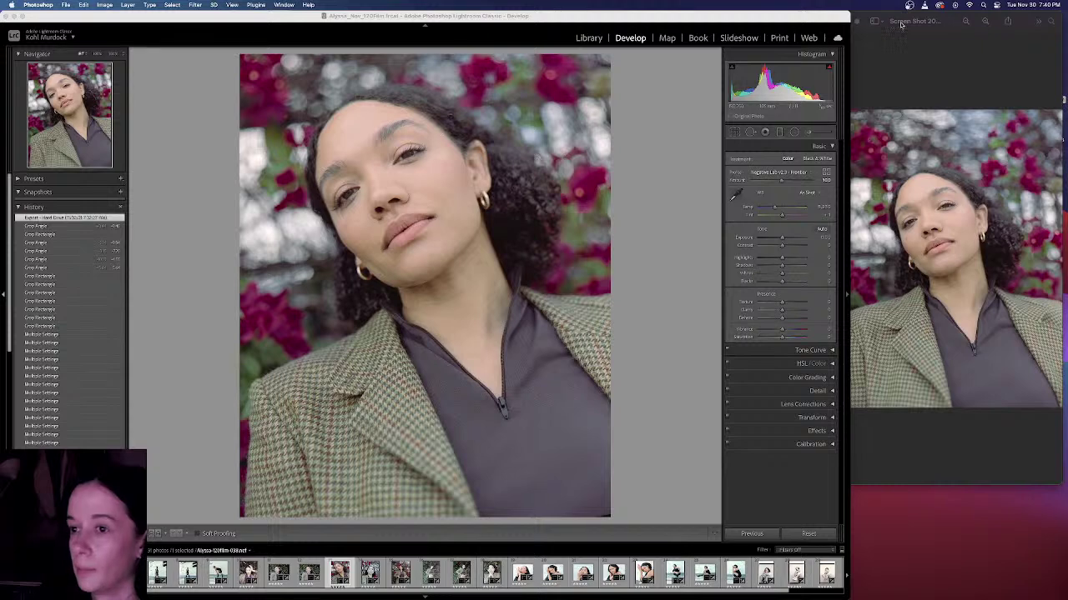
left_click_drag(937, 26, 639, 26)
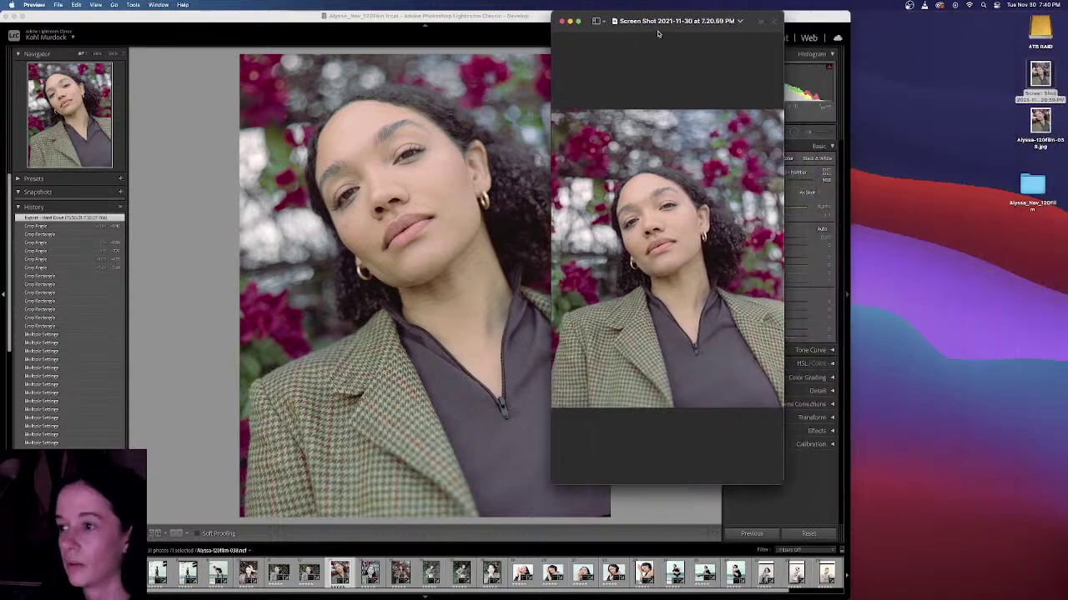
left_click(562, 22)
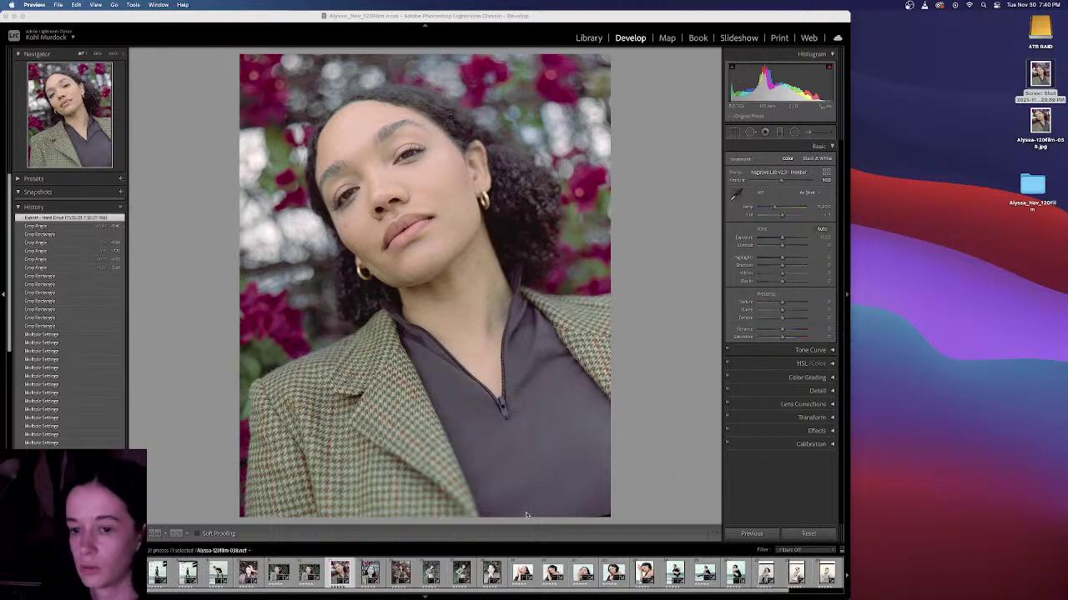
Step: Browse the filmstrip to the black-top portraits against the pale wall and view the neighbouring close-up frames
left_click(342, 594)
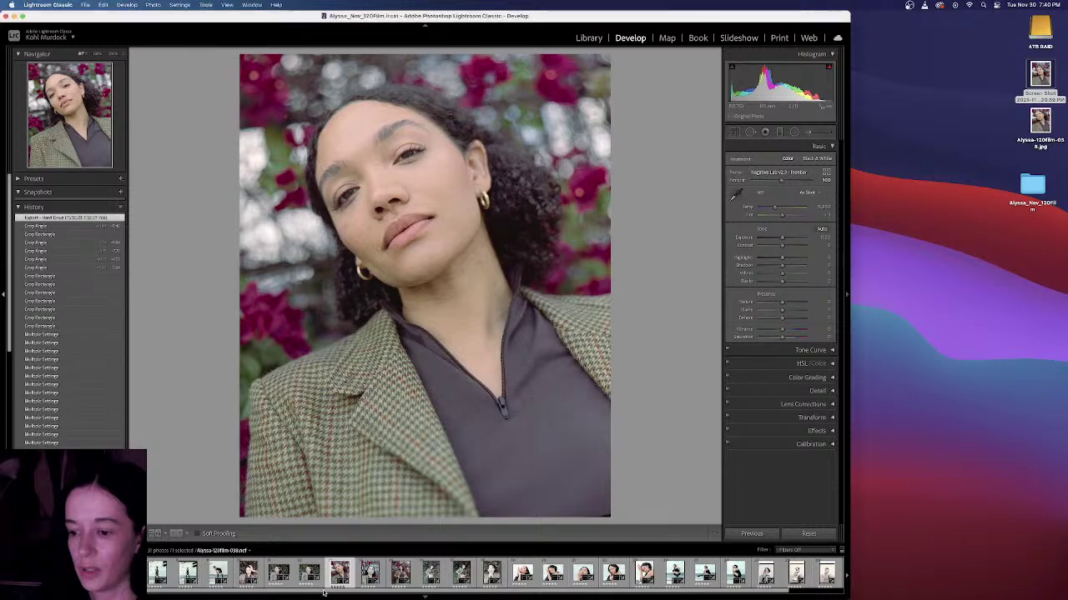
left_click_drag(325, 594, 293, 592)
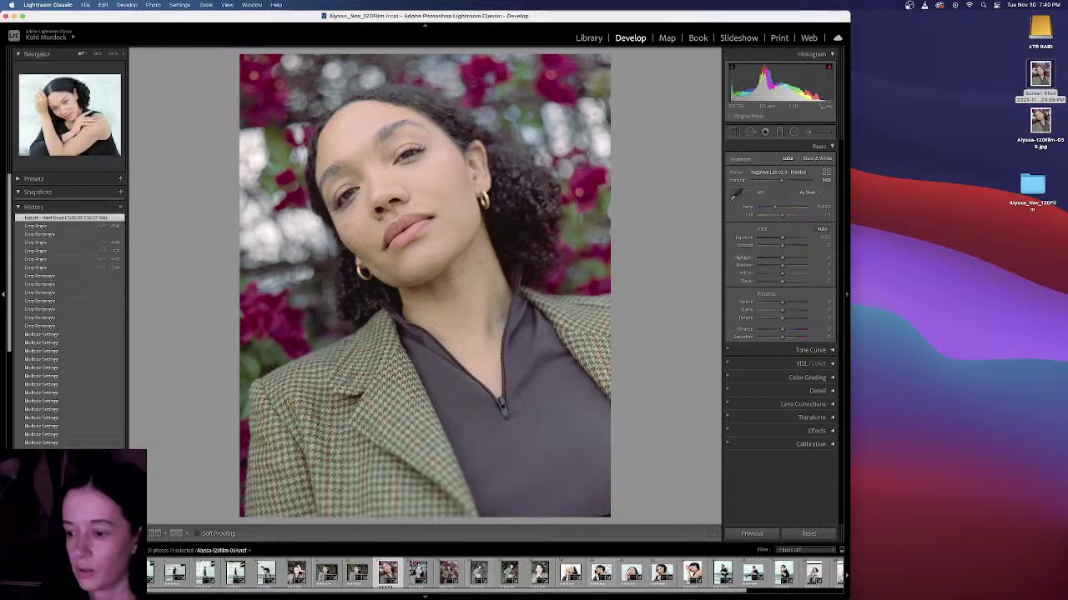
left_click(600, 572)
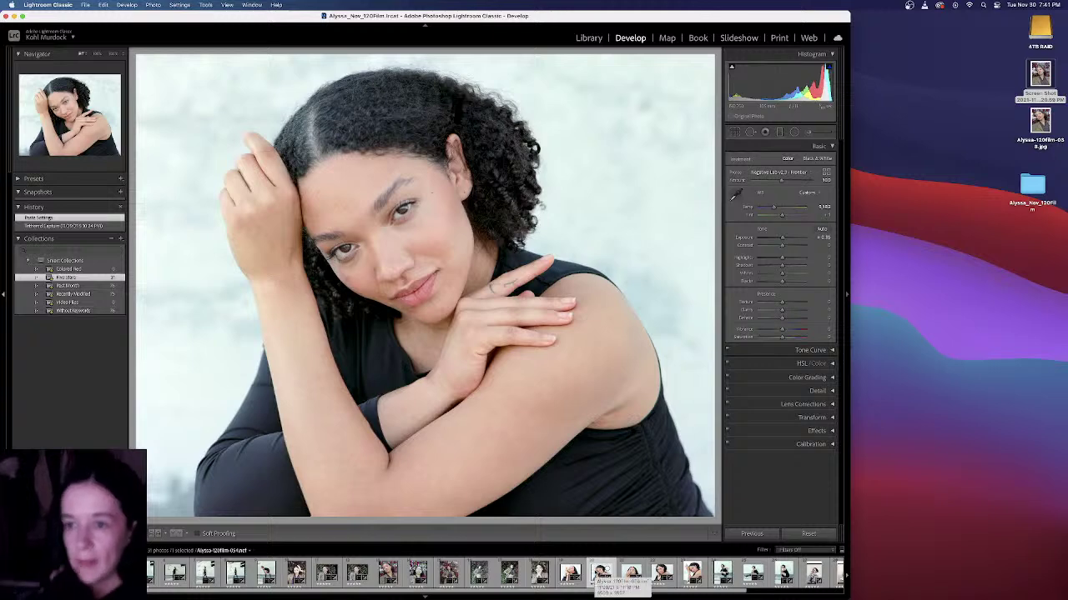
key("Right")
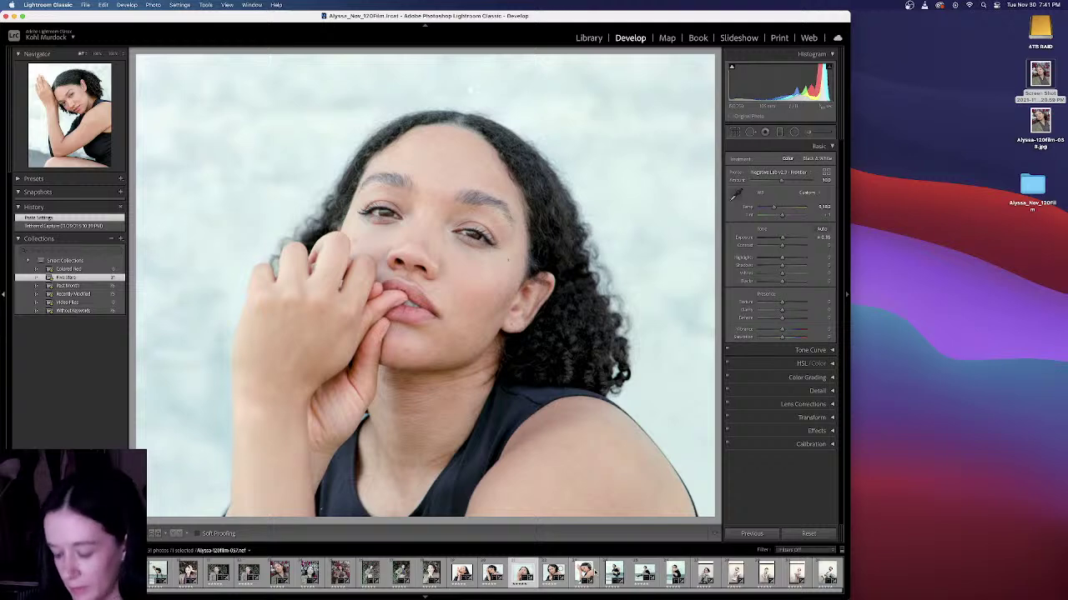
key("Right")
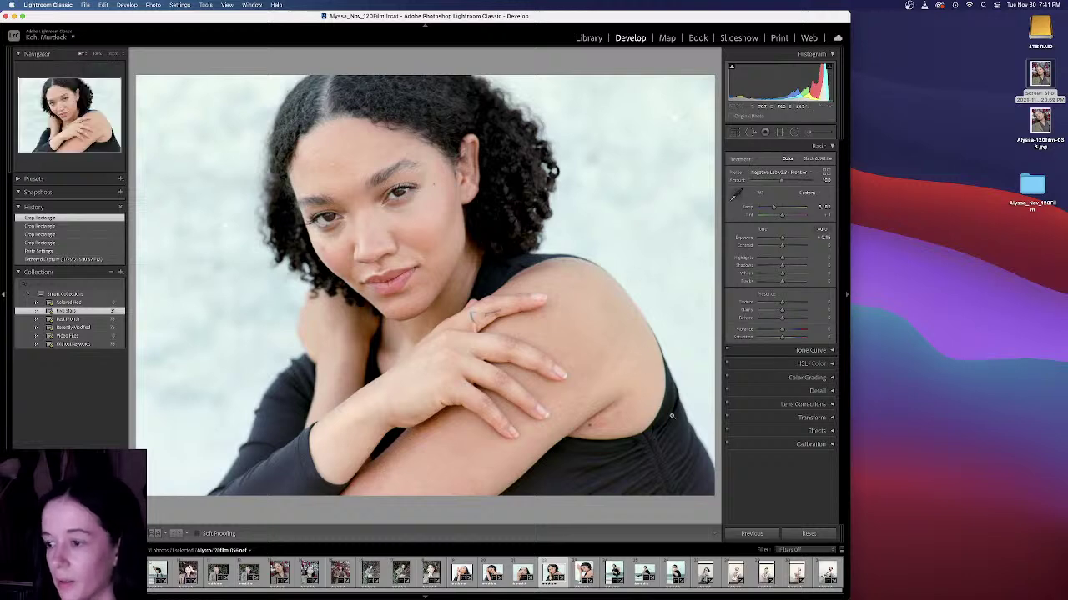
left_click(809, 534)
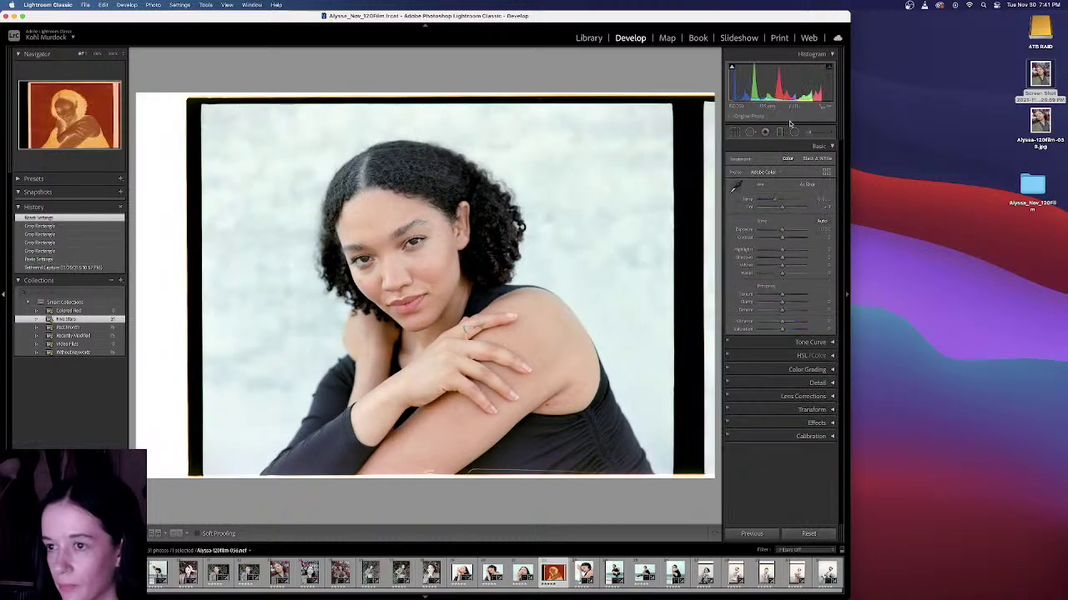
left_click(735, 131)
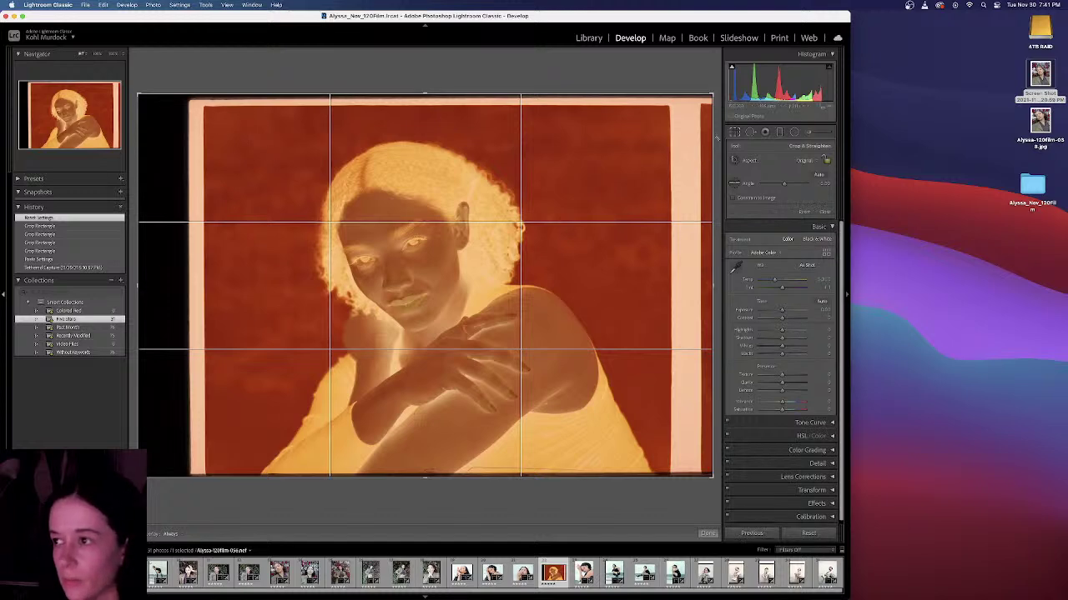
left_click(732, 132)
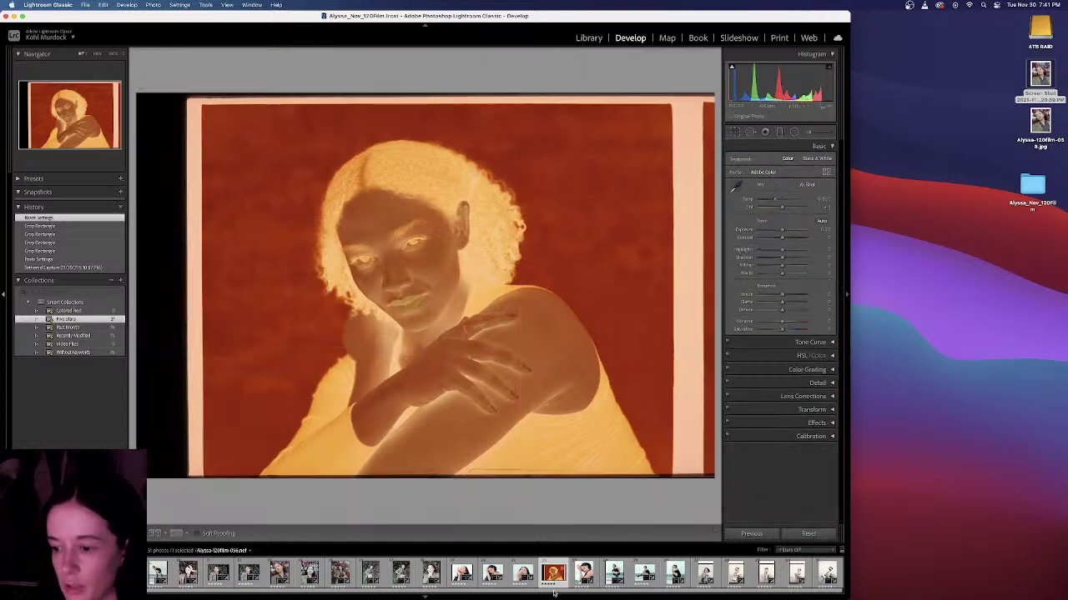
key("super+z")
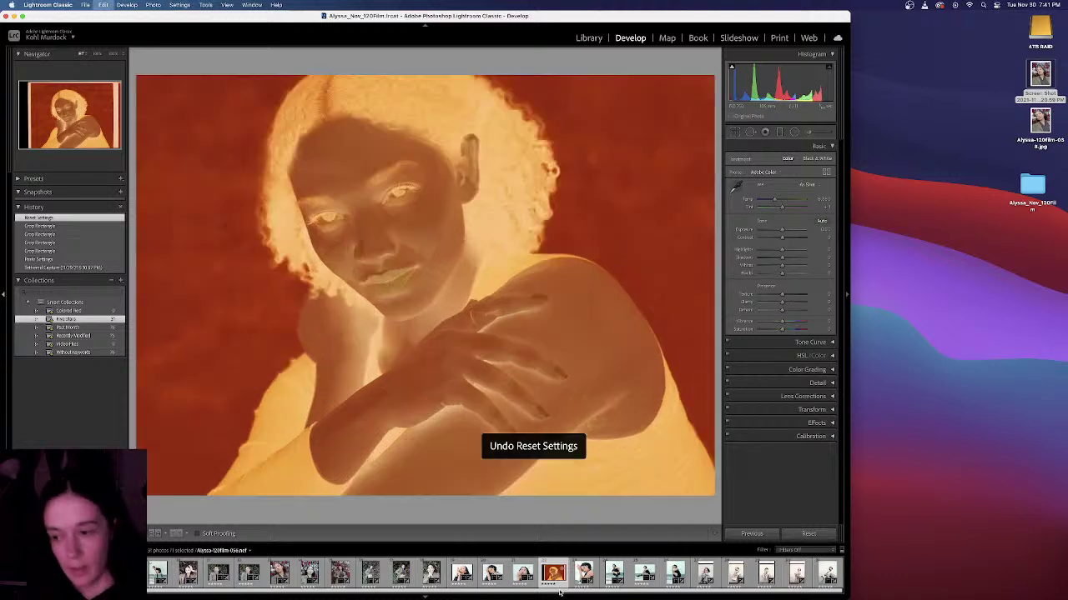
key("super+z")
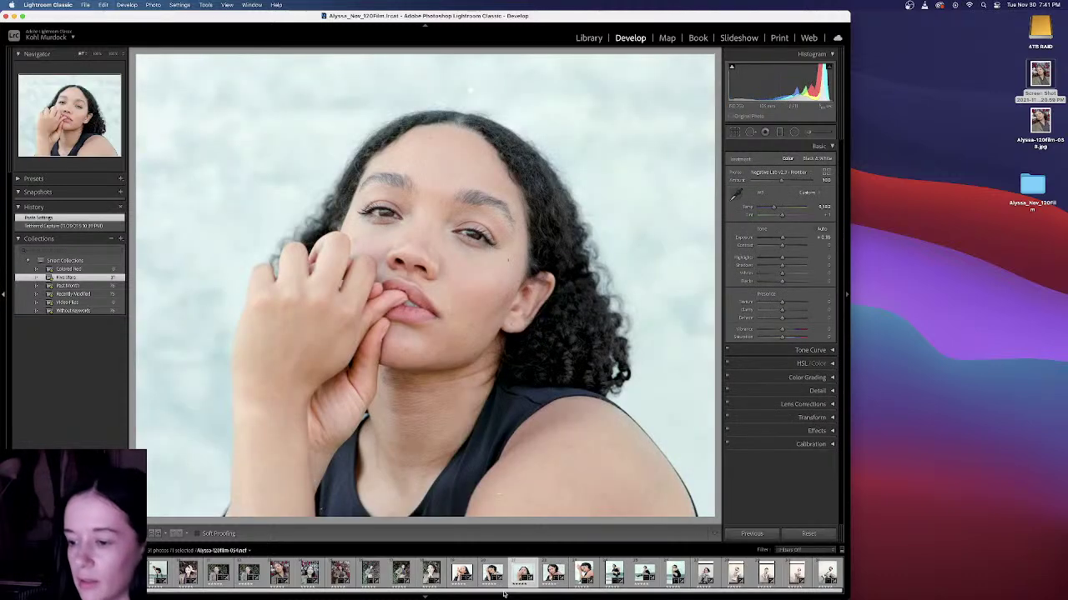
Step: Apply the previous settings from walking shot 020 to neighbouring walking shot 019
scroll(392, 576, "left", 3)
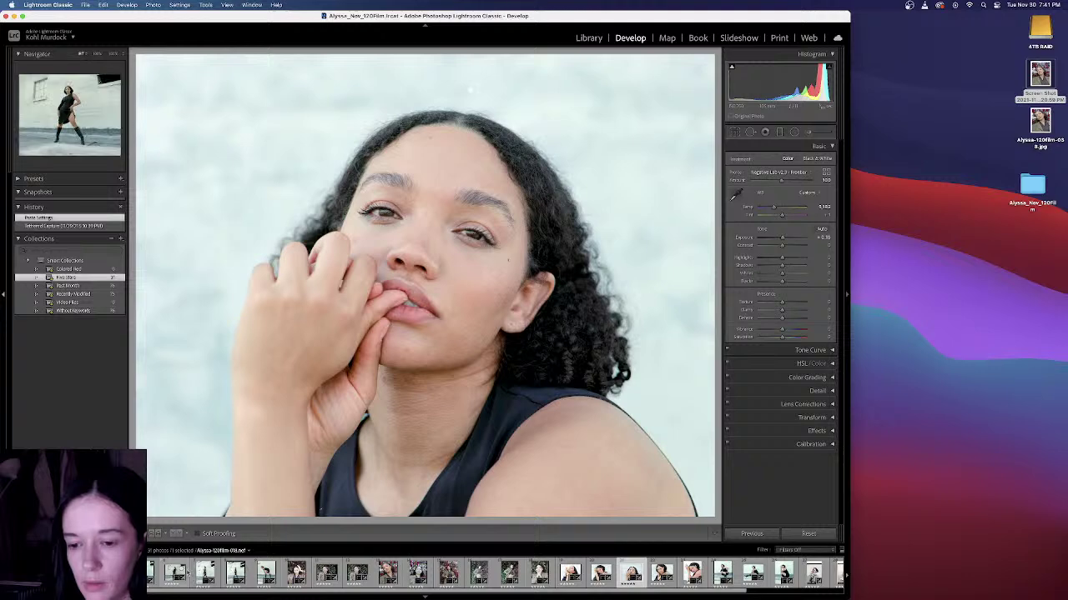
left_click(205, 572)
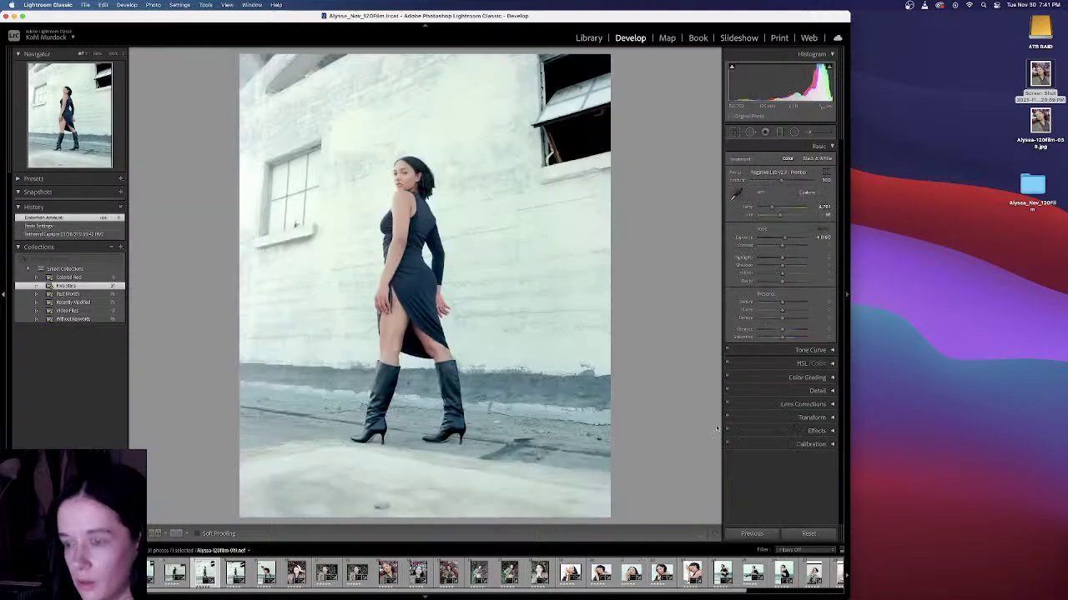
key("Right")
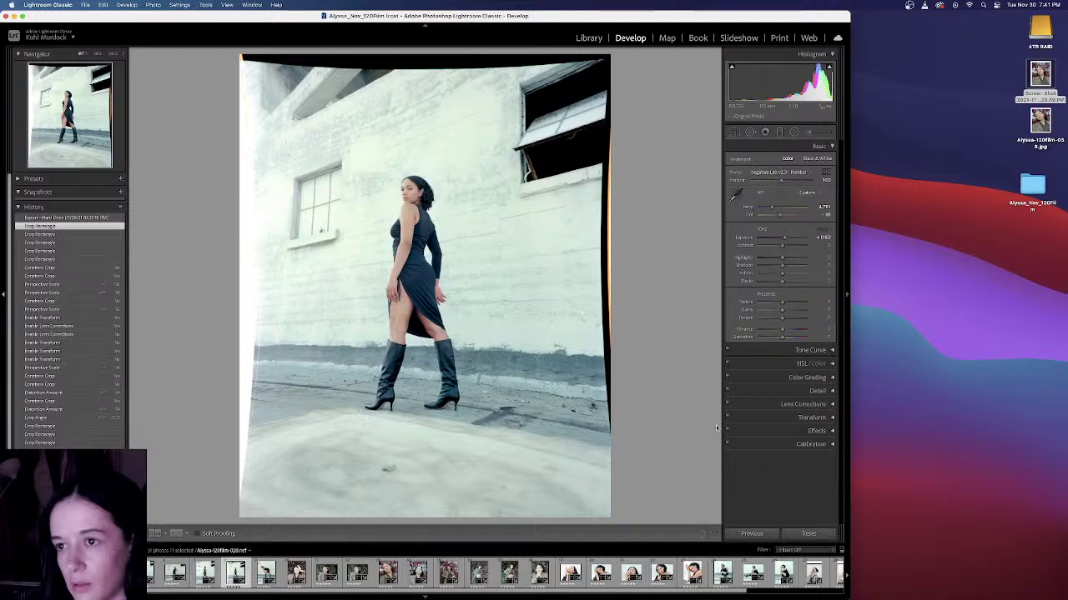
key("Left")
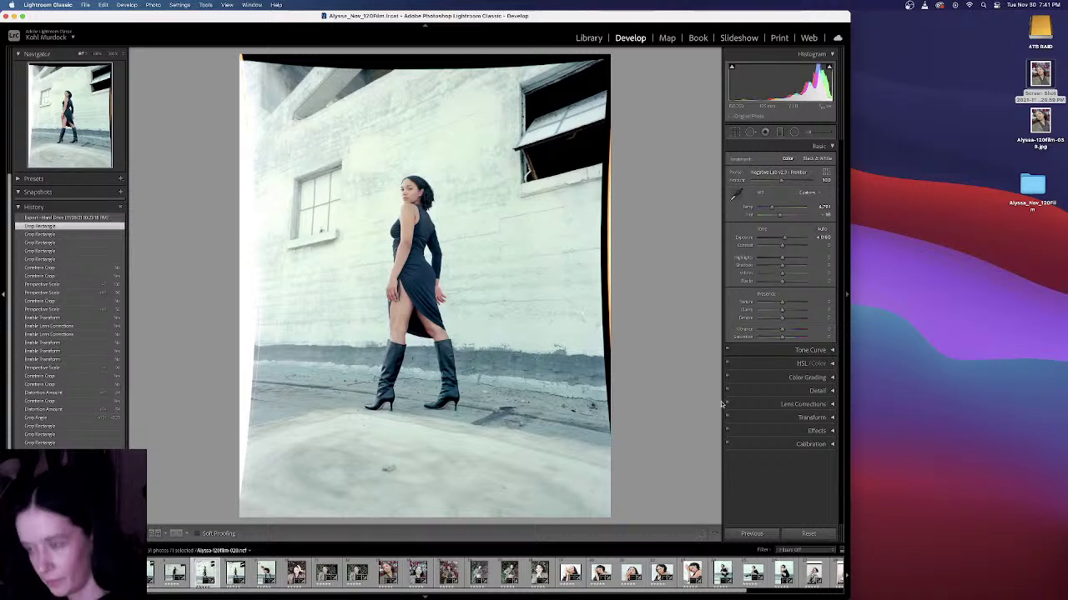
left_click(765, 534)
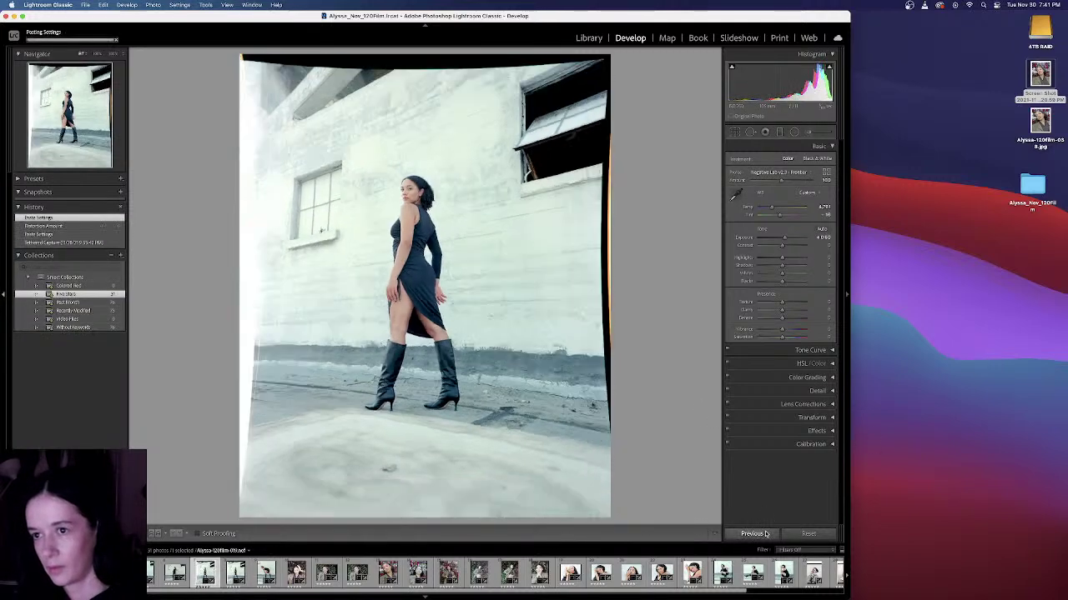
Step: Set the colour label of walking shot 020 to Green and reset its develop settings to the unconverted negative
key("Right")
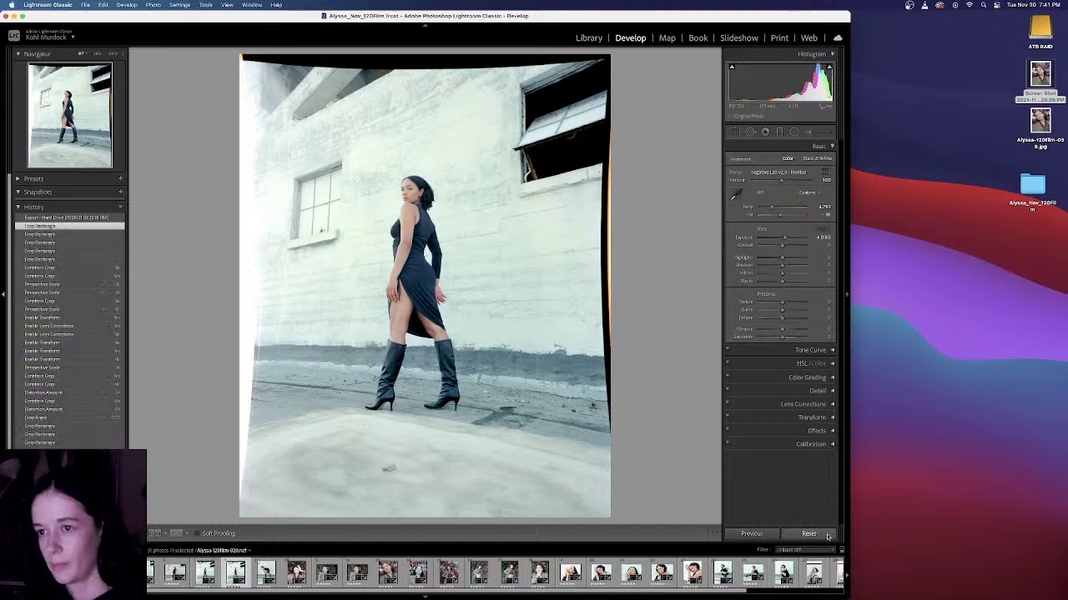
key("8")
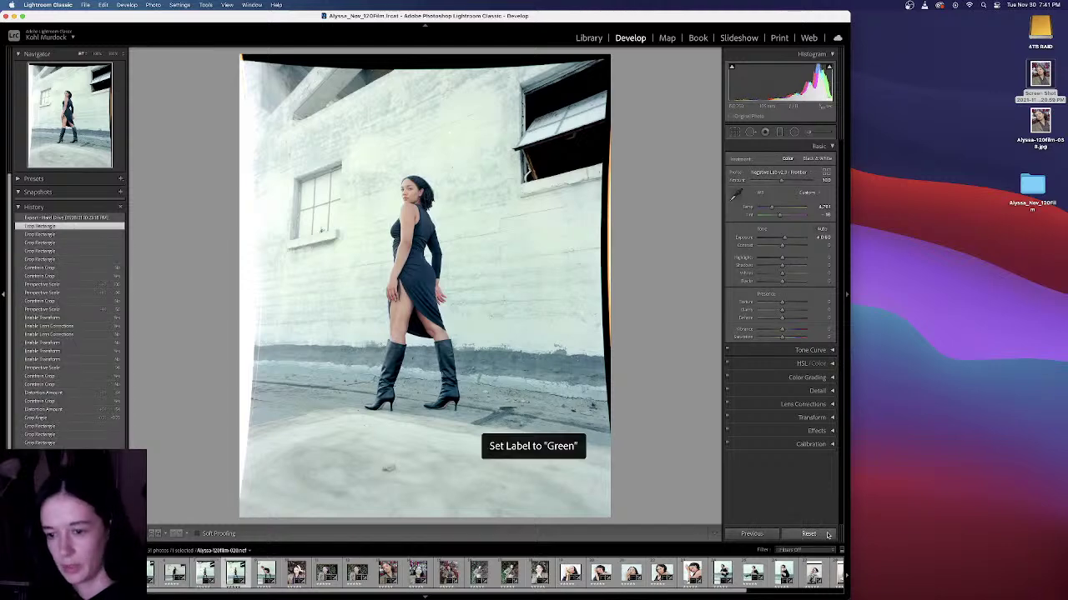
left_click(828, 534)
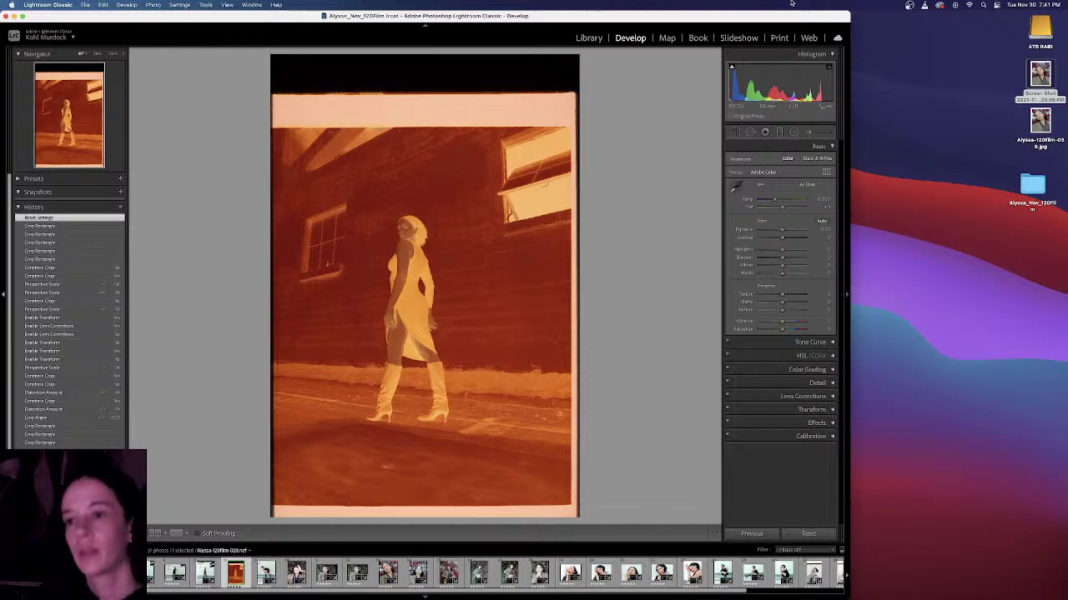
Step: Crop the negative to the image area, excluding the black edge and the film border
left_click(735, 133)
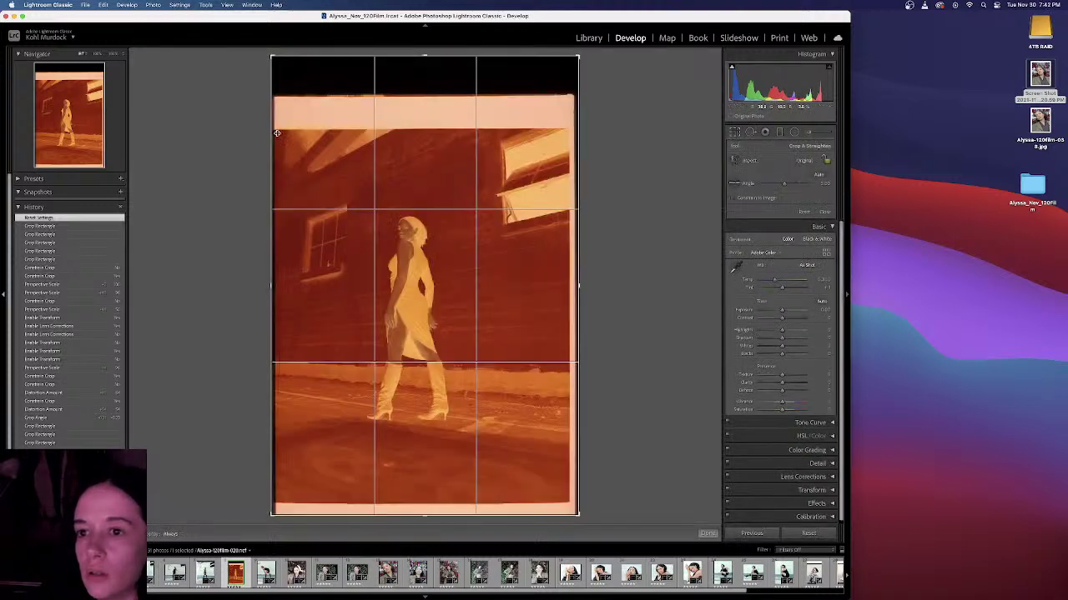
left_click_drag(279, 134, 569, 504)
key("Return")
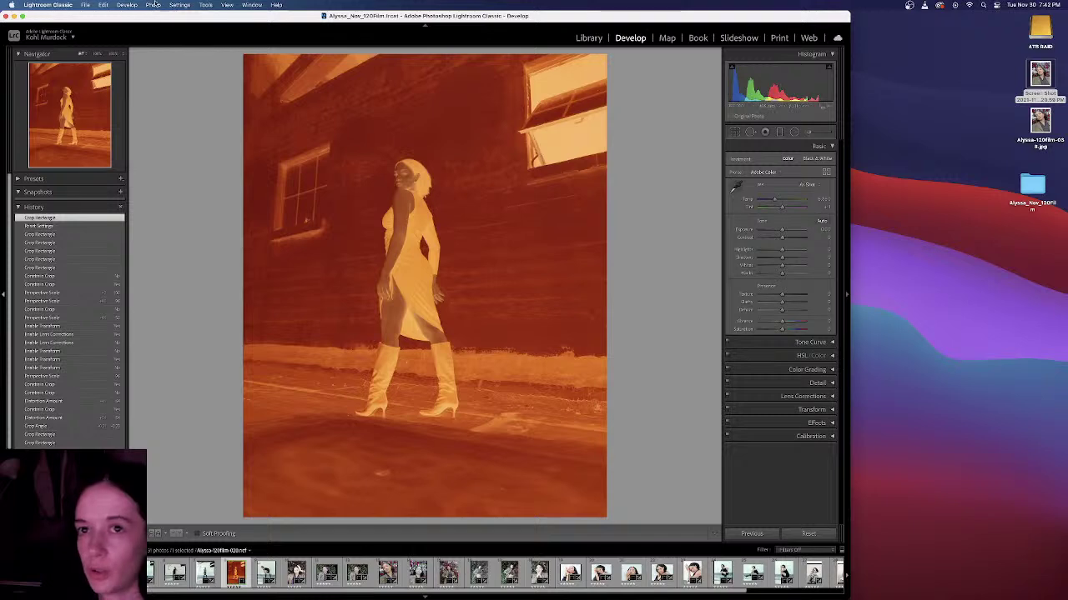
Step: Save the Negative Lab Pro settings of close-up portrait 009 with LINEAR tones as the default, and cancel out of the plug-in
left_click(86, 5)
mouse_move(150, 196)
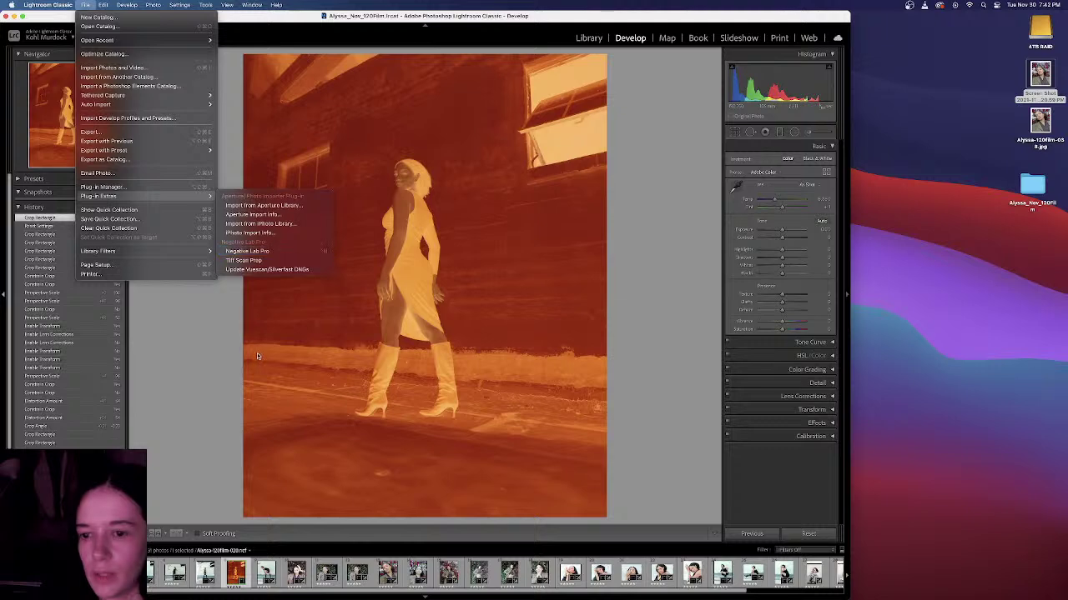
left_click(206, 352)
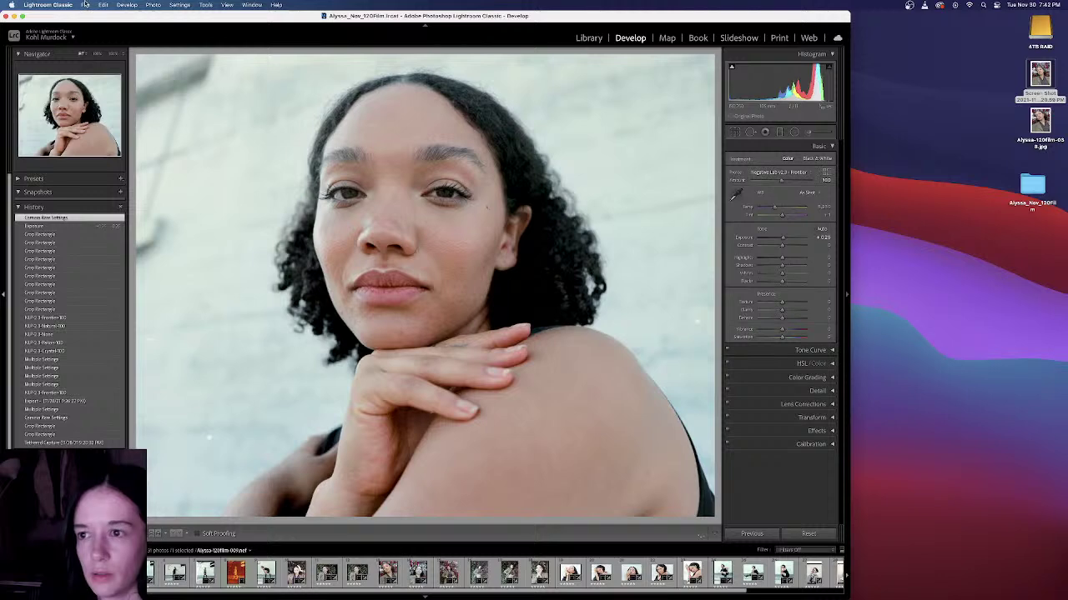
left_click(85, 5)
mouse_move(108, 196)
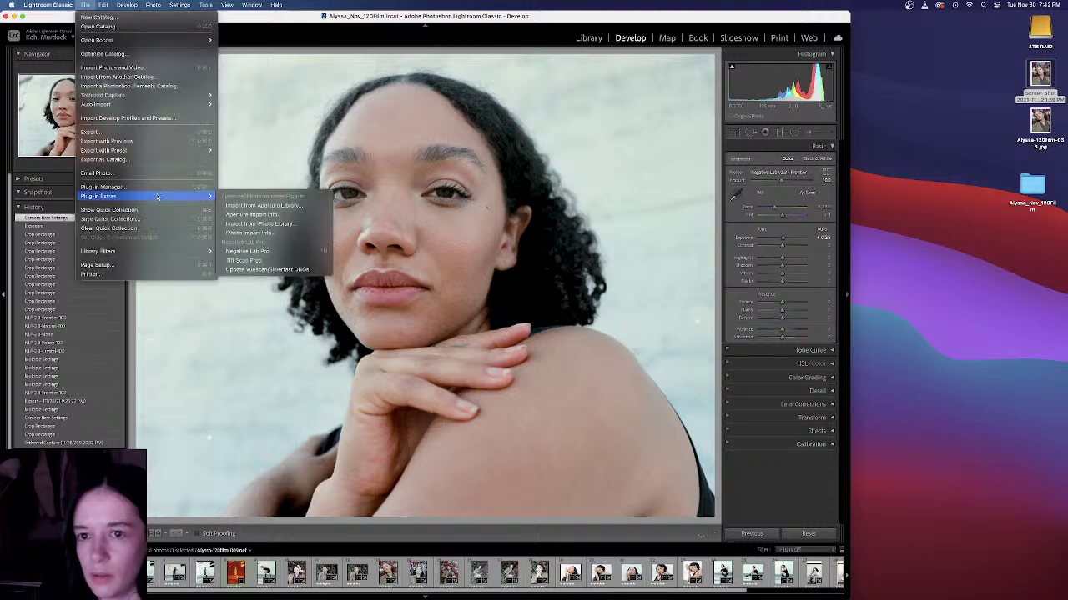
left_click(250, 251)
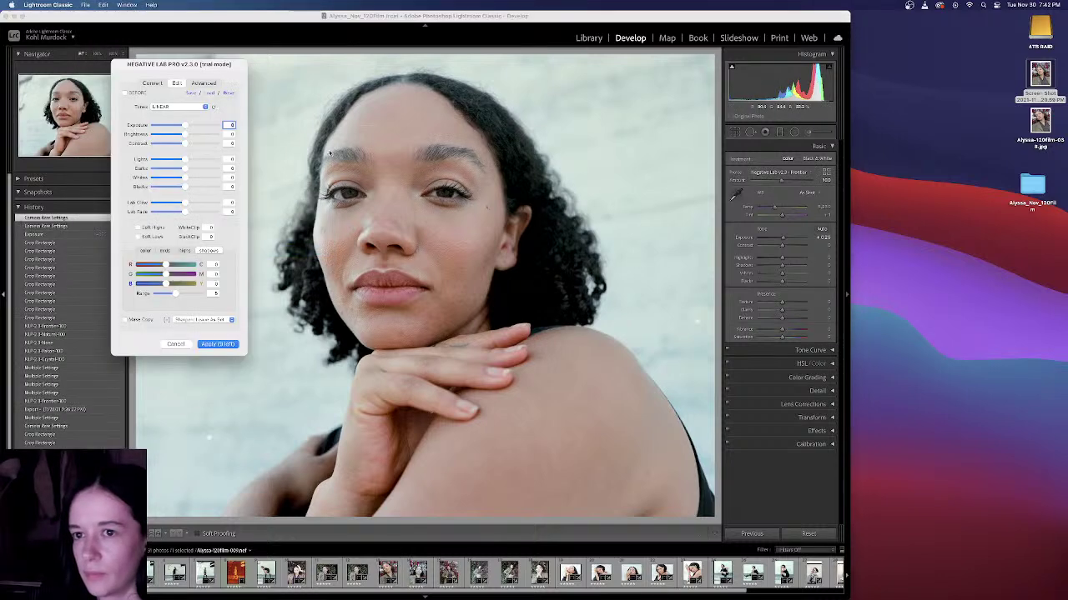
left_click(191, 93)
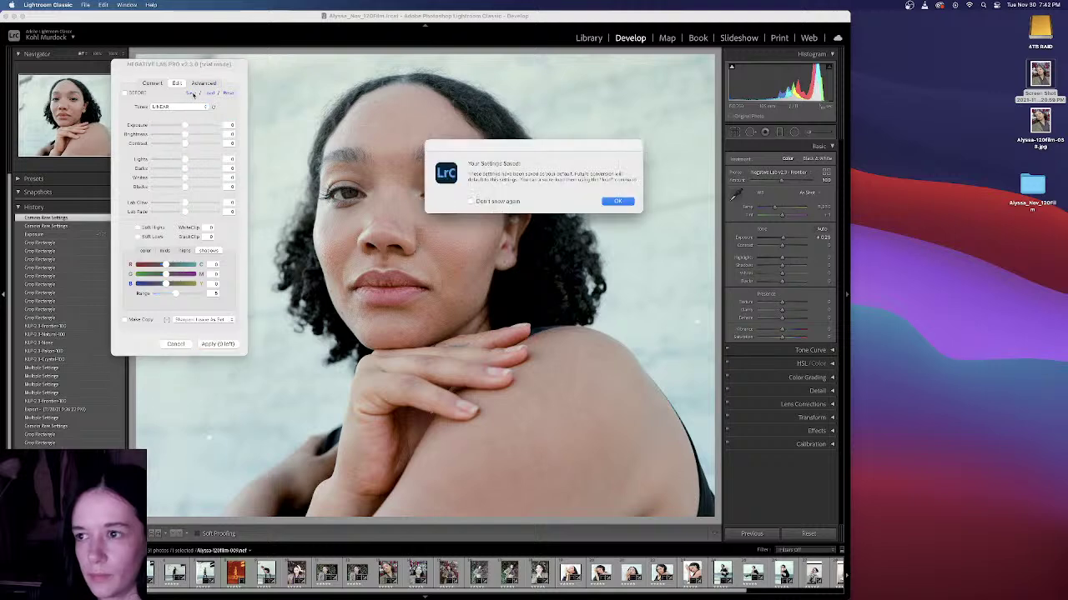
left_click(617, 201)
left_click(175, 343)
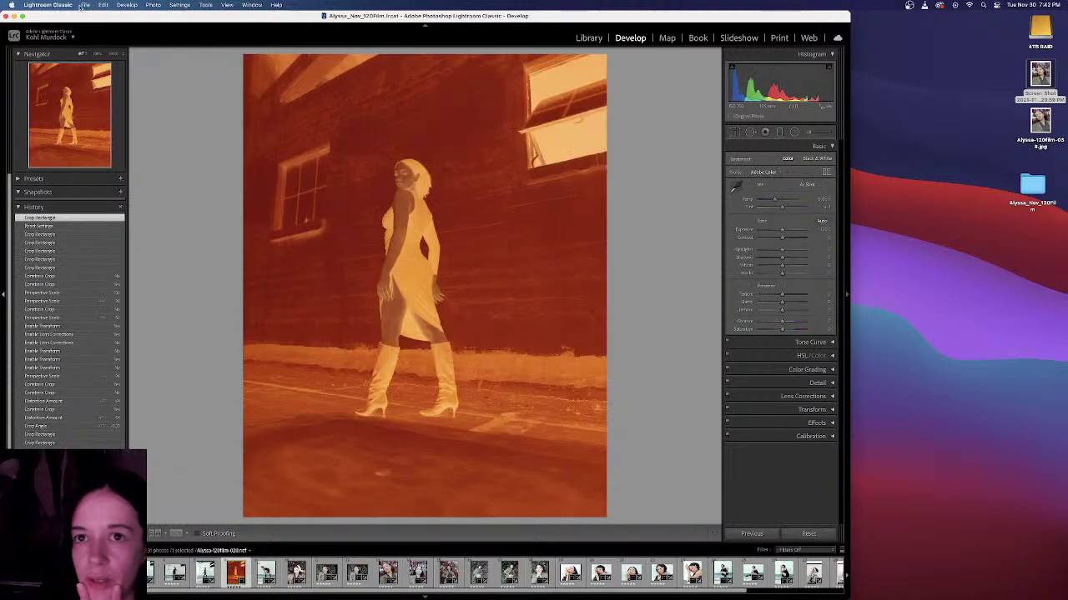
Step: Try converting the cropped negative of walking shot 020 in Negative Lab Pro with the Digital Camera source and Basic color model
left_click(85, 5)
mouse_move(141, 198)
left_click(267, 245)
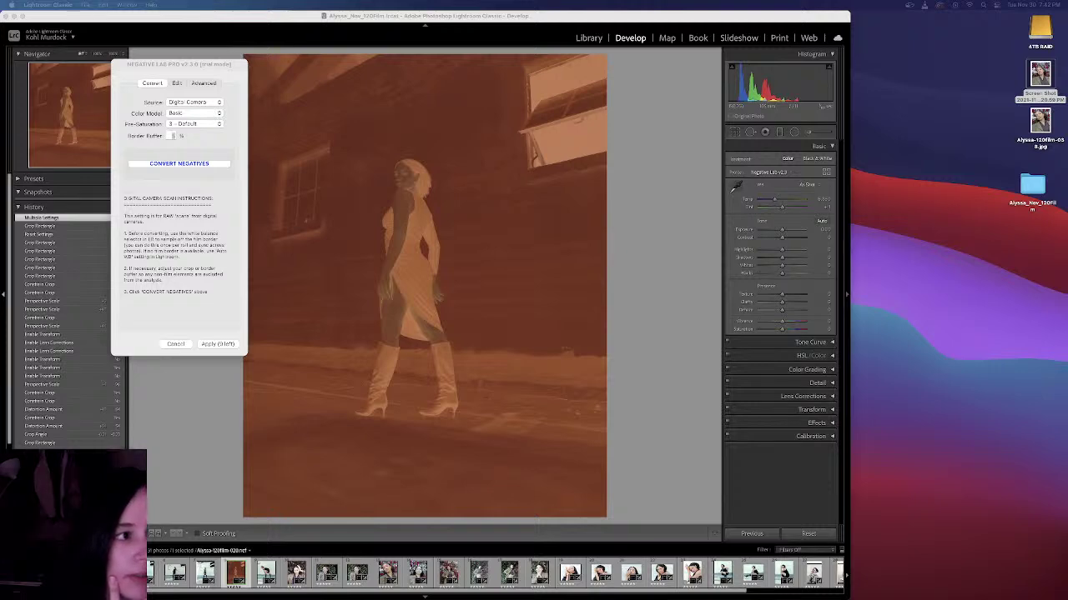
left_click(181, 163)
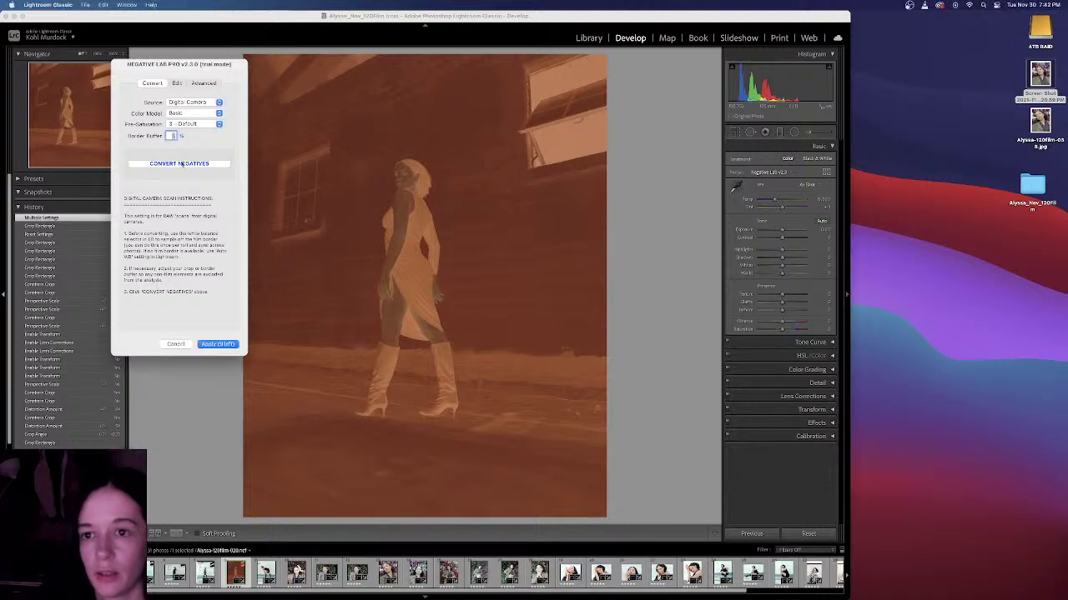
left_click(183, 165)
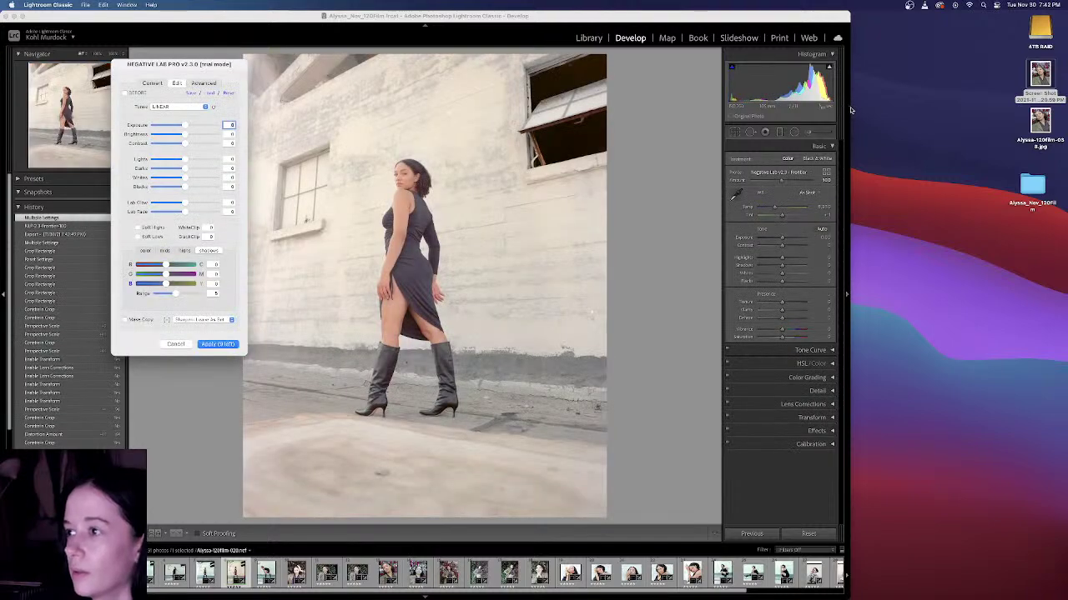
Step: Cancel the Negative Lab Pro conversion and enlarge the main window to fill the full width of the screen
left_click_drag(833, 14, 1063, 15)
left_click_drag(211, 68, 772, 66)
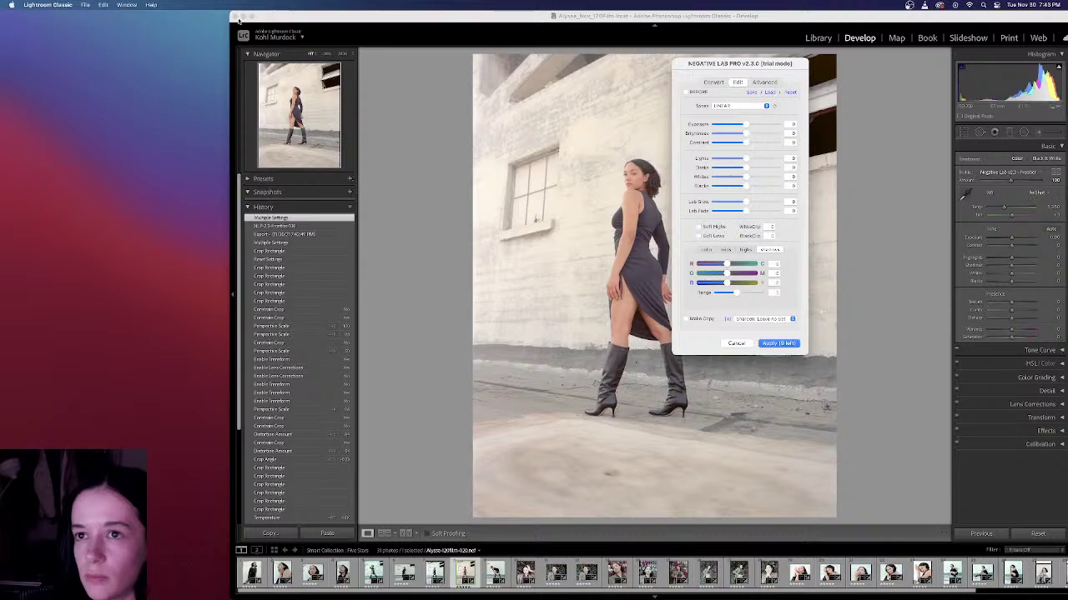
left_click_drag(274, 18, 73, 17)
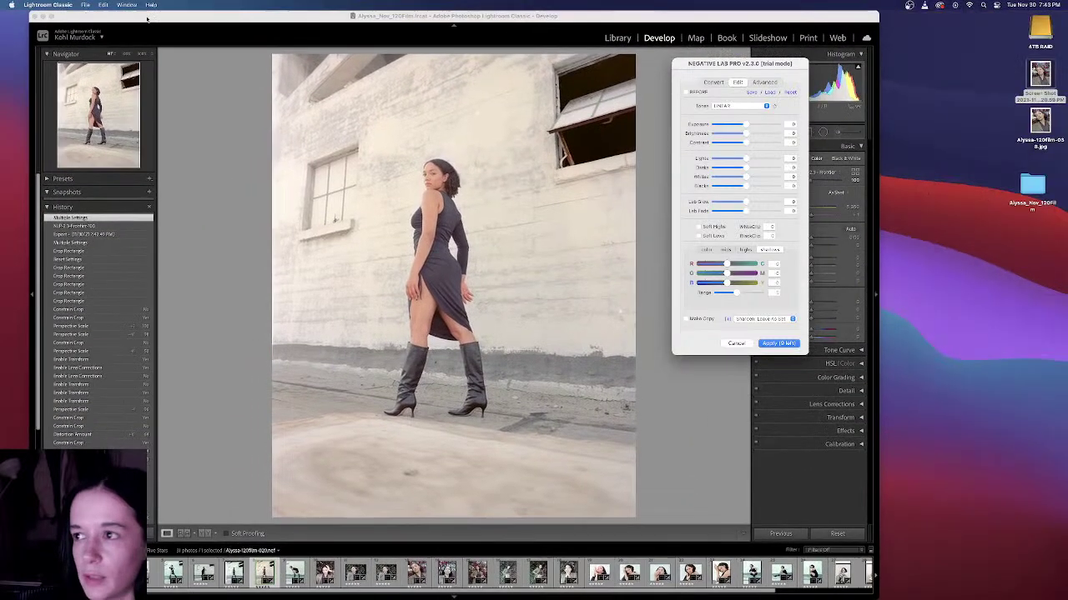
left_click(737, 343)
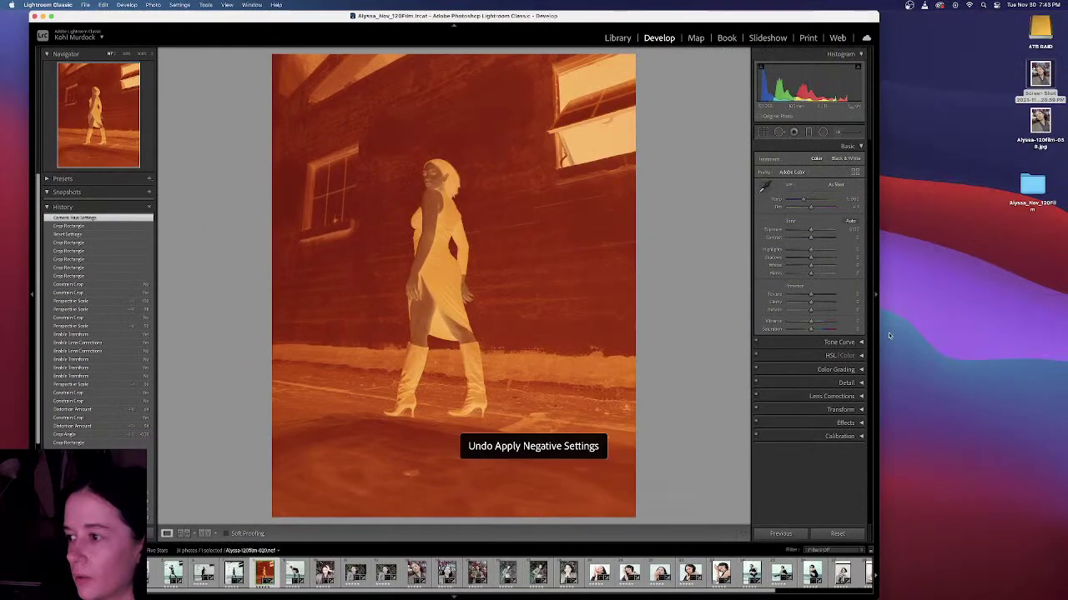
left_click_drag(879, 333, 1066, 333)
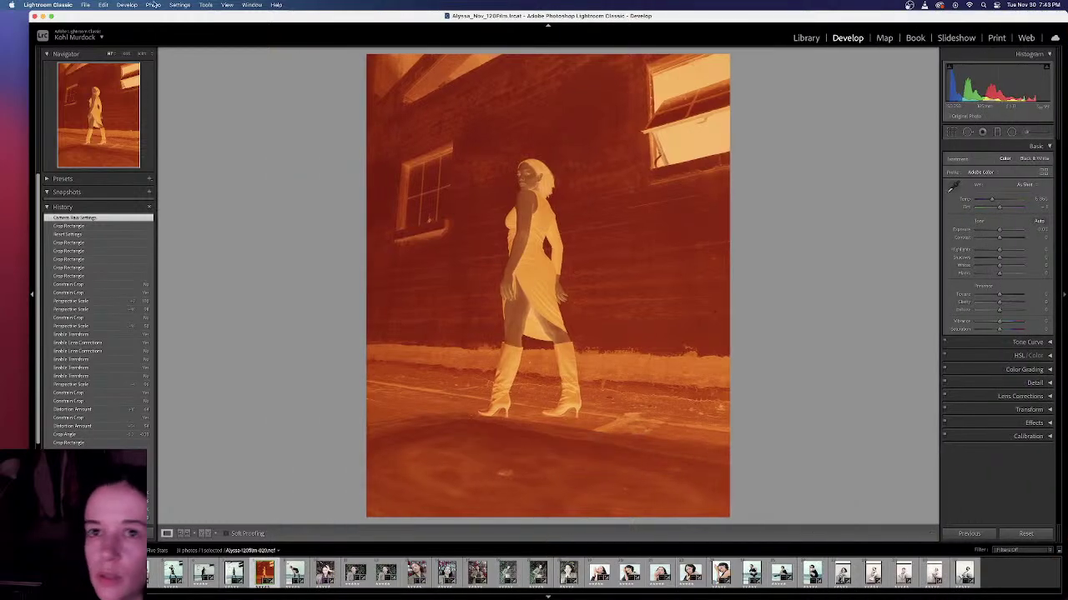
left_click_drag(34, 28, 1, 28)
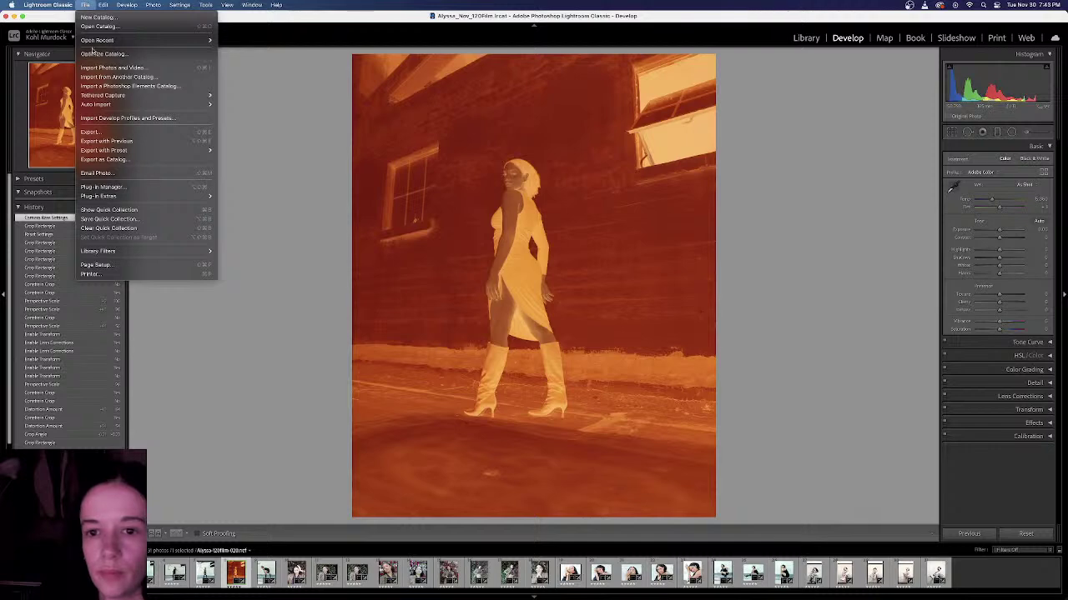
Step: Convert the cropped negative of the walking woman in Negative Lab Pro using the Digital Camera source and Basic color model
mouse_move(167, 196)
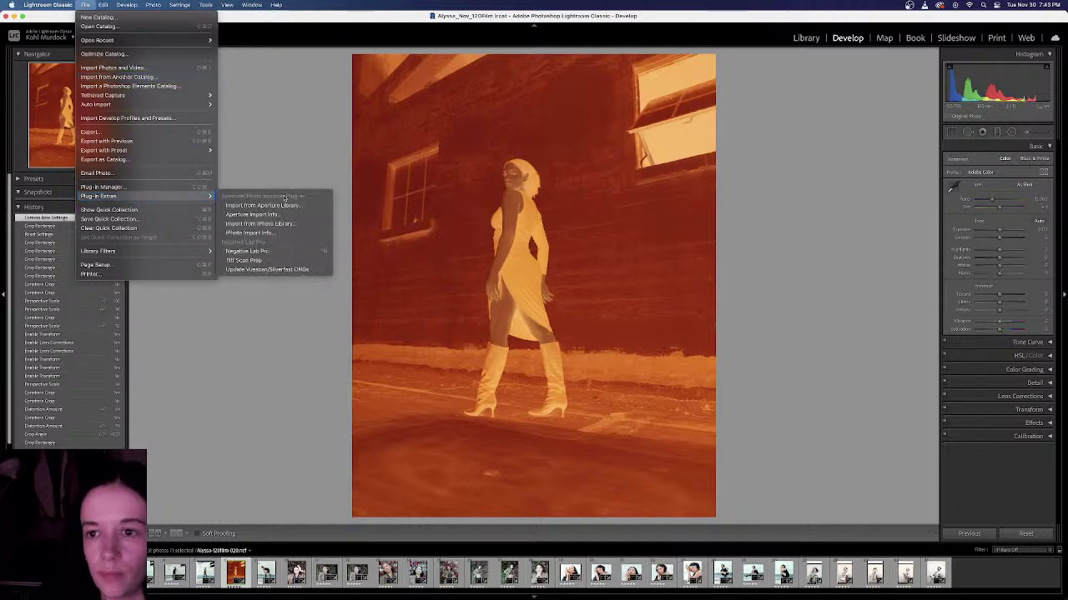
left_click(306, 251)
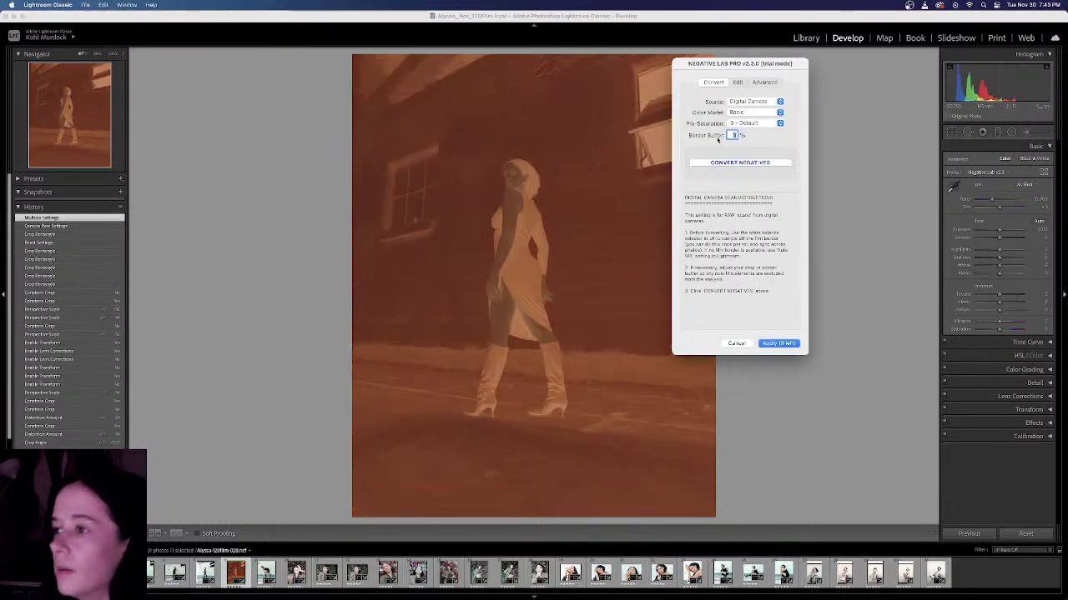
left_click(736, 164)
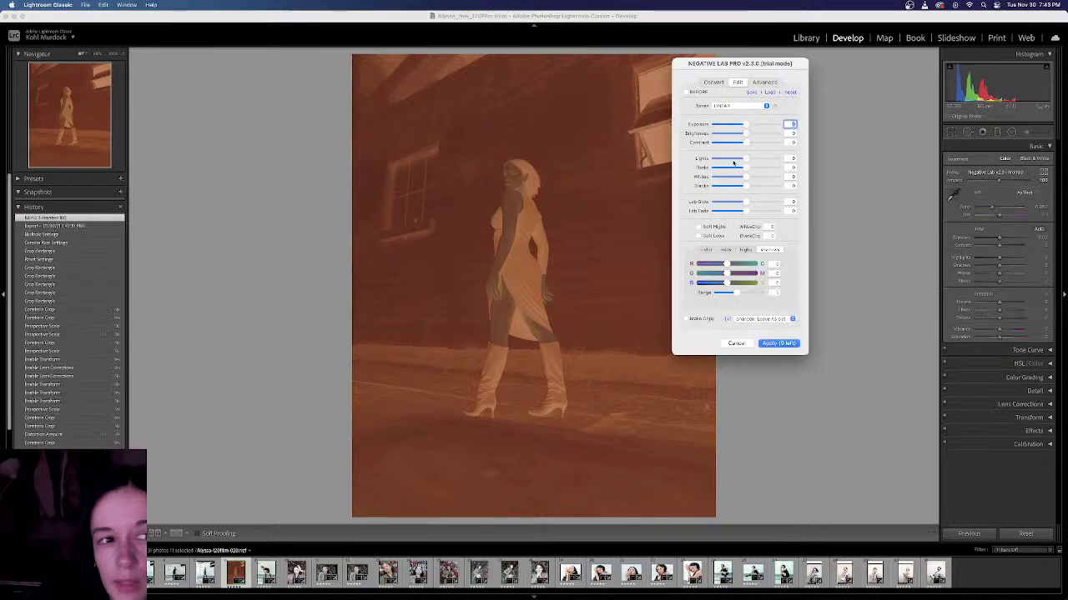
Step: Compare the conversion with its before version and reset the edit settings, returning the tones to LAB - Standard
left_click(687, 93)
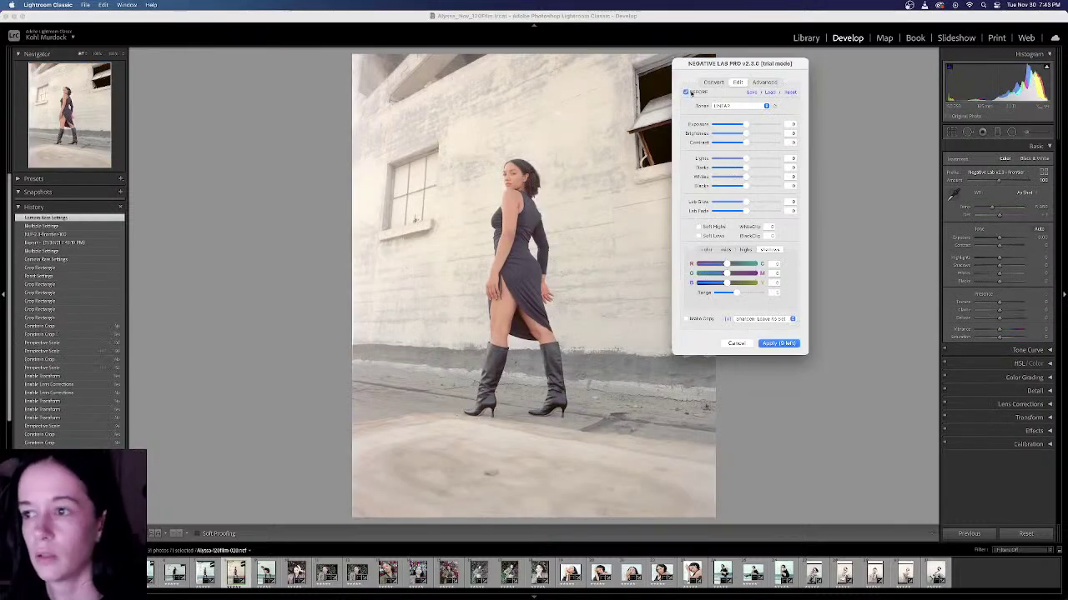
left_click(687, 92)
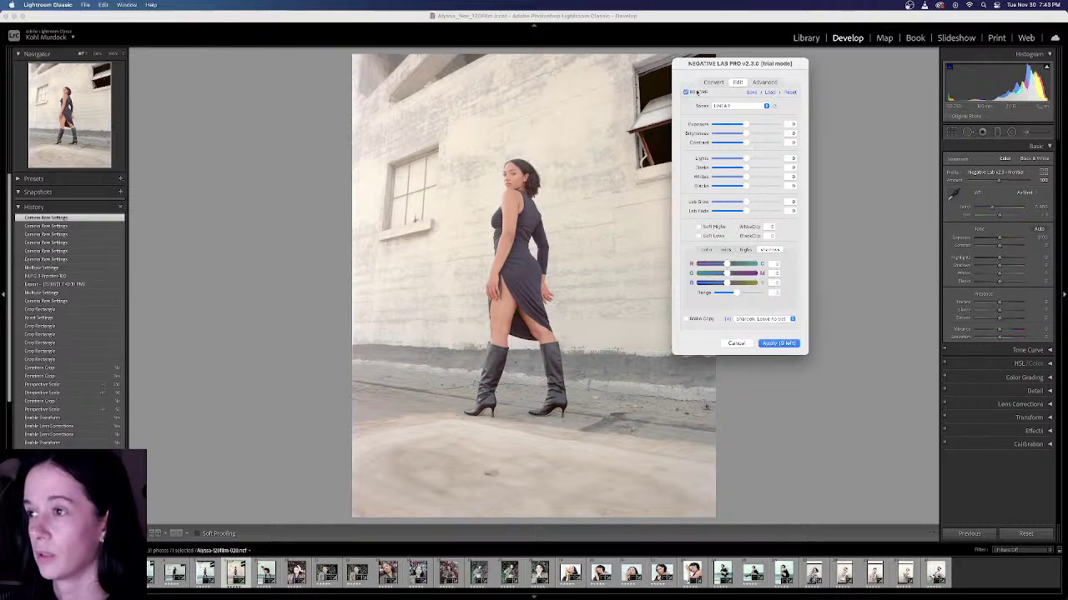
left_click(790, 93)
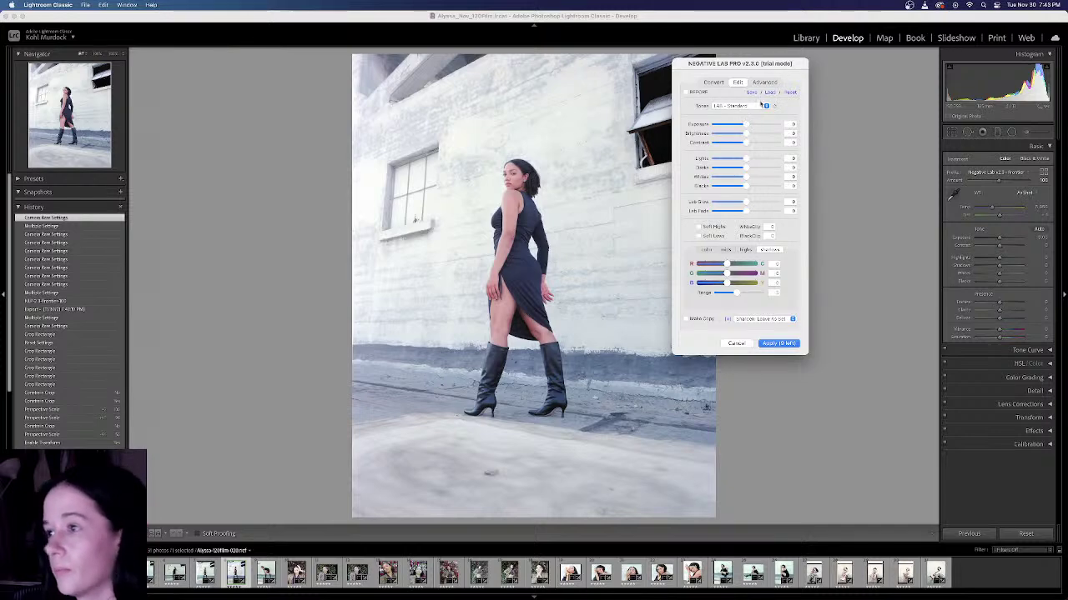
Step: Try the Auto-Warm, Auto-Cool and Standard white balance presets on the converted image of the walking woman
left_click(703, 250)
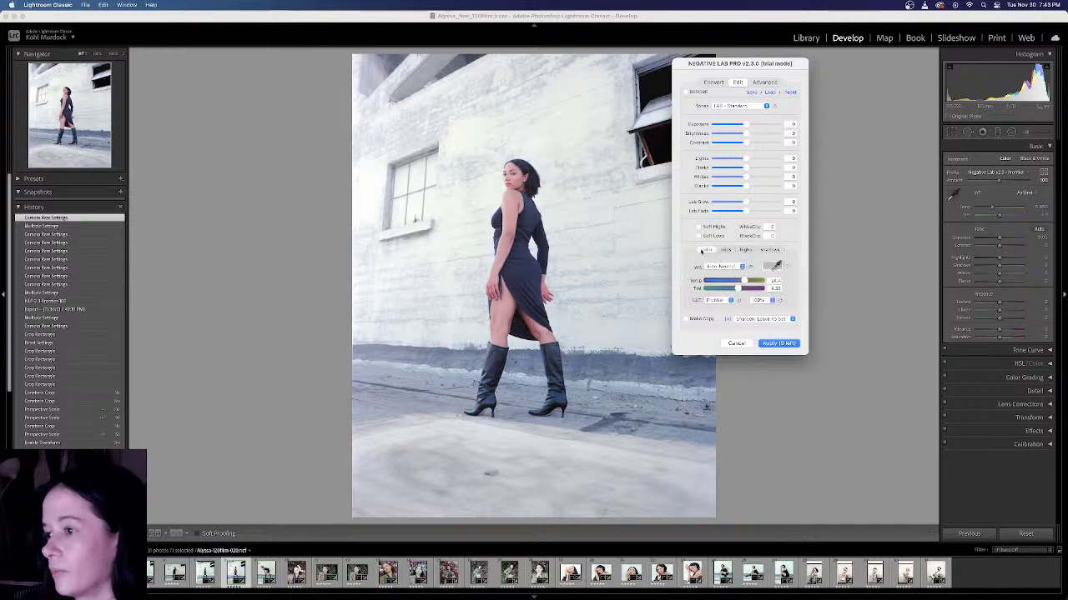
left_click(740, 267)
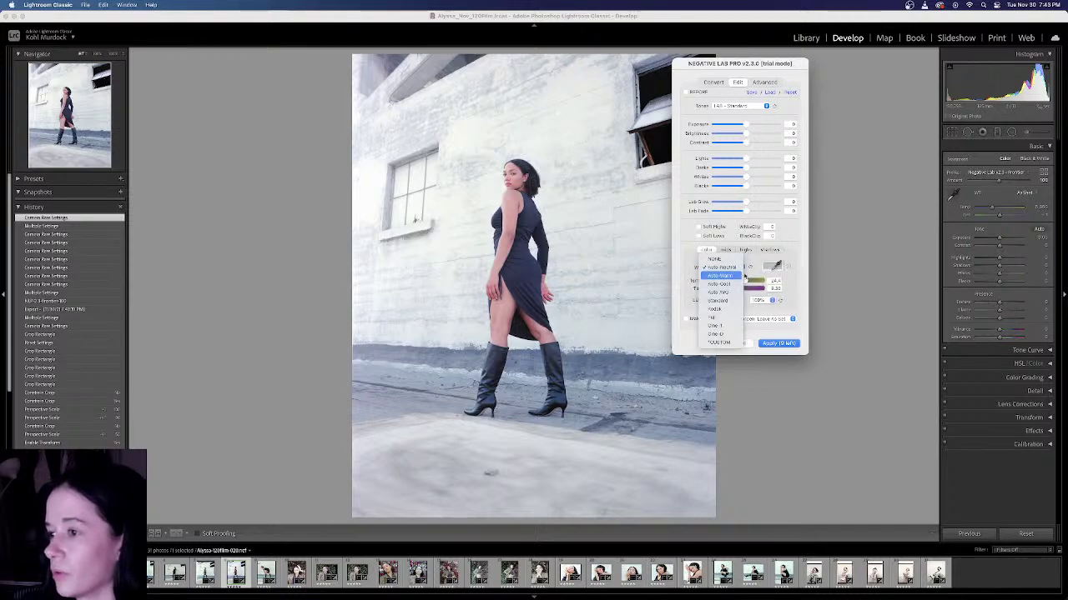
left_click(741, 276)
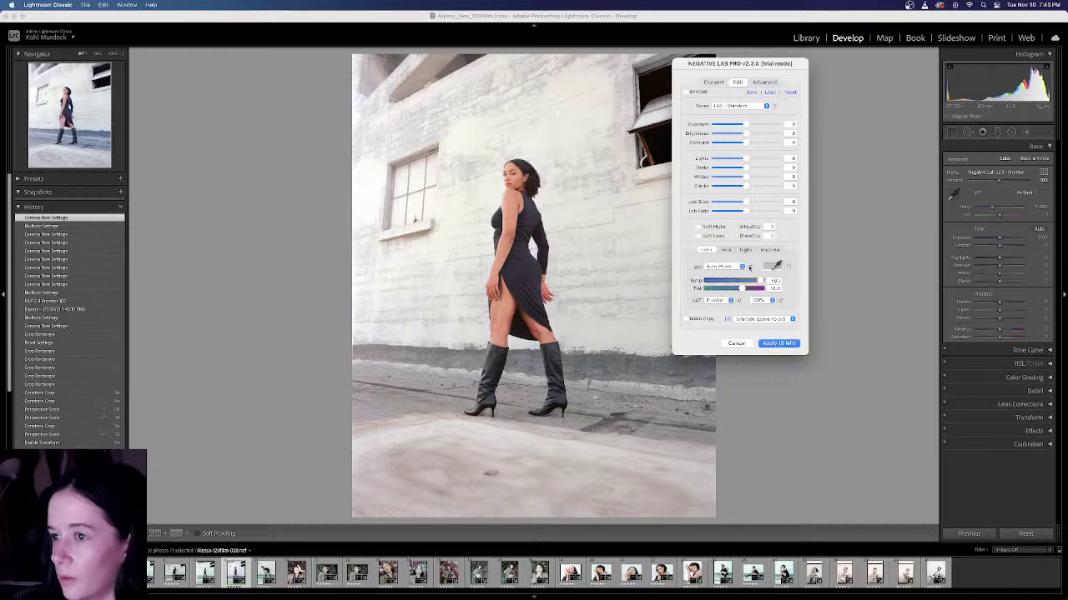
left_click(742, 267)
left_click(741, 276)
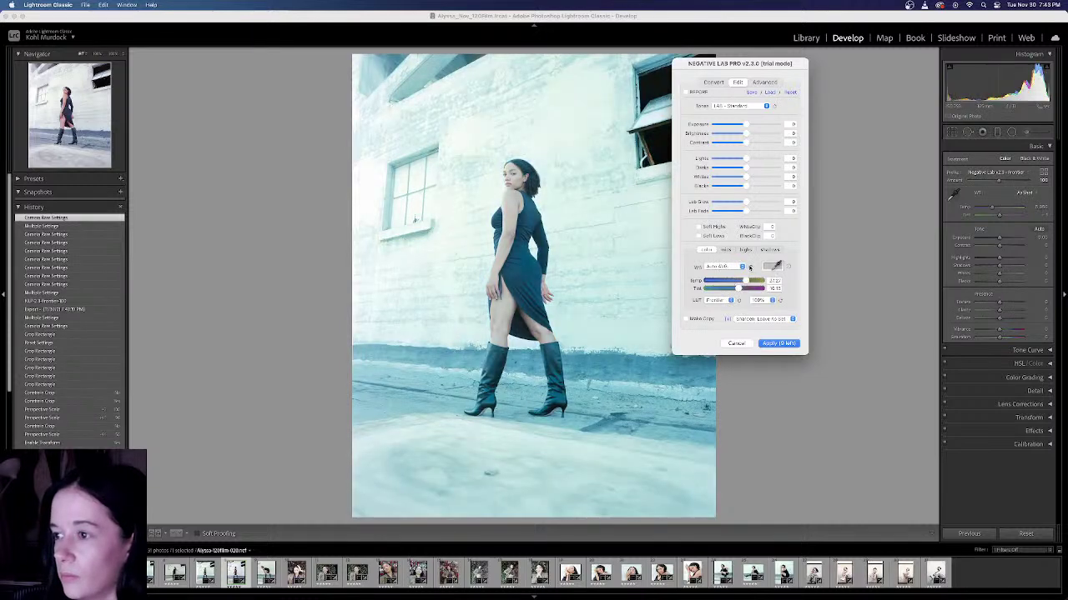
left_click(742, 267)
left_click(747, 268)
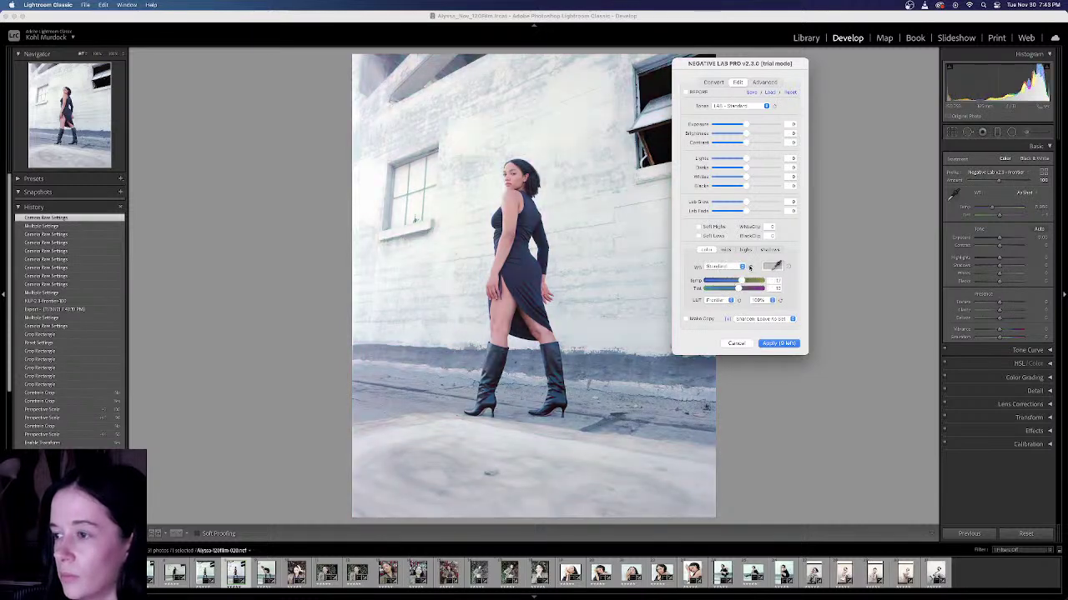
Step: Try the Fuji, Kodak and Auto-AVG white balance presets on the converted image
left_click(749, 268)
left_click(749, 267)
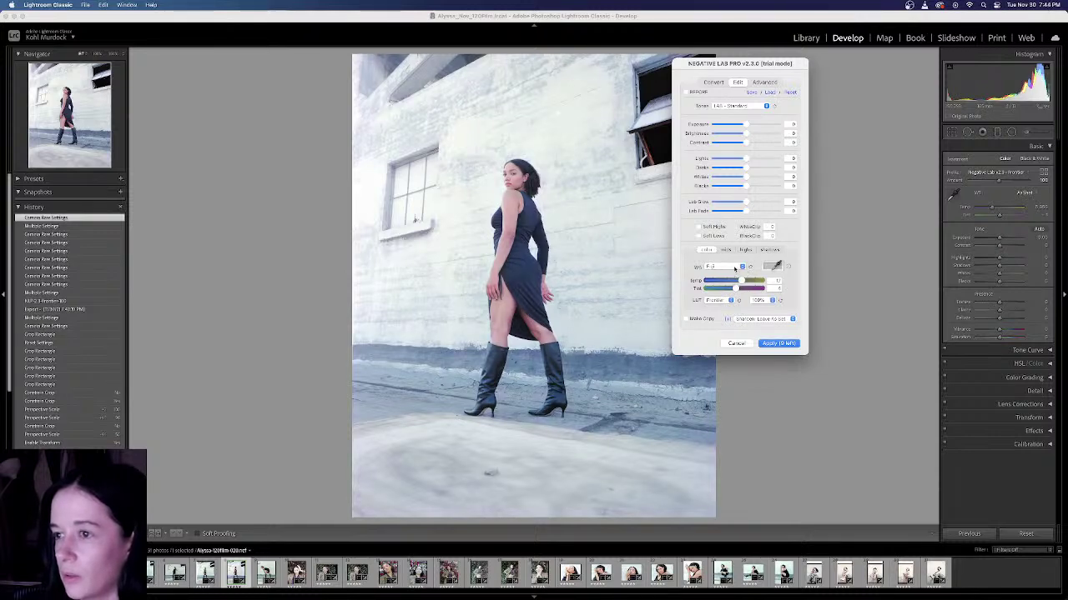
left_click(735, 268)
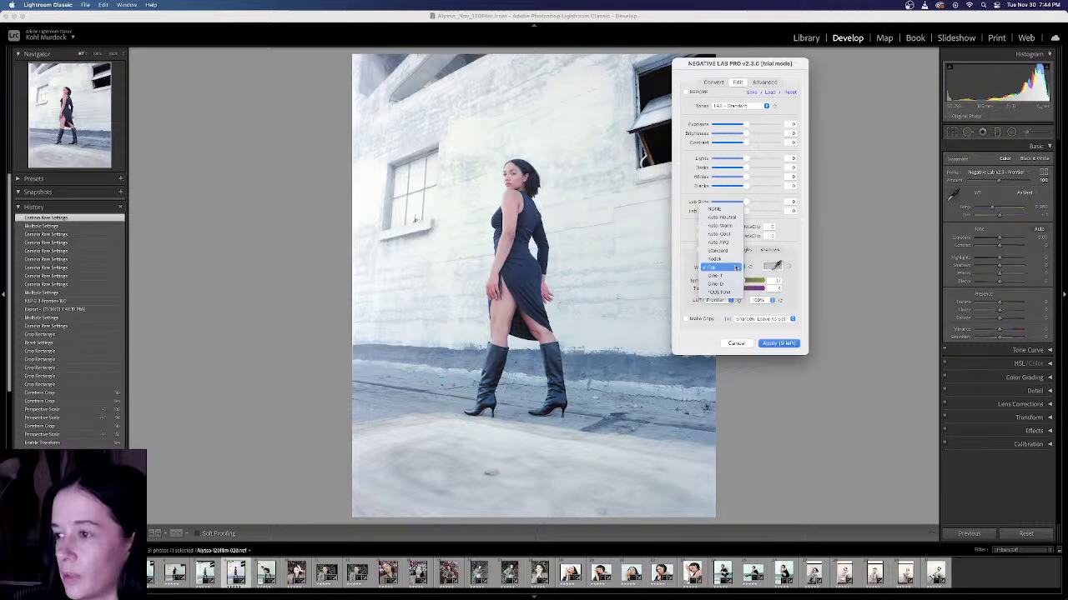
left_click(737, 267)
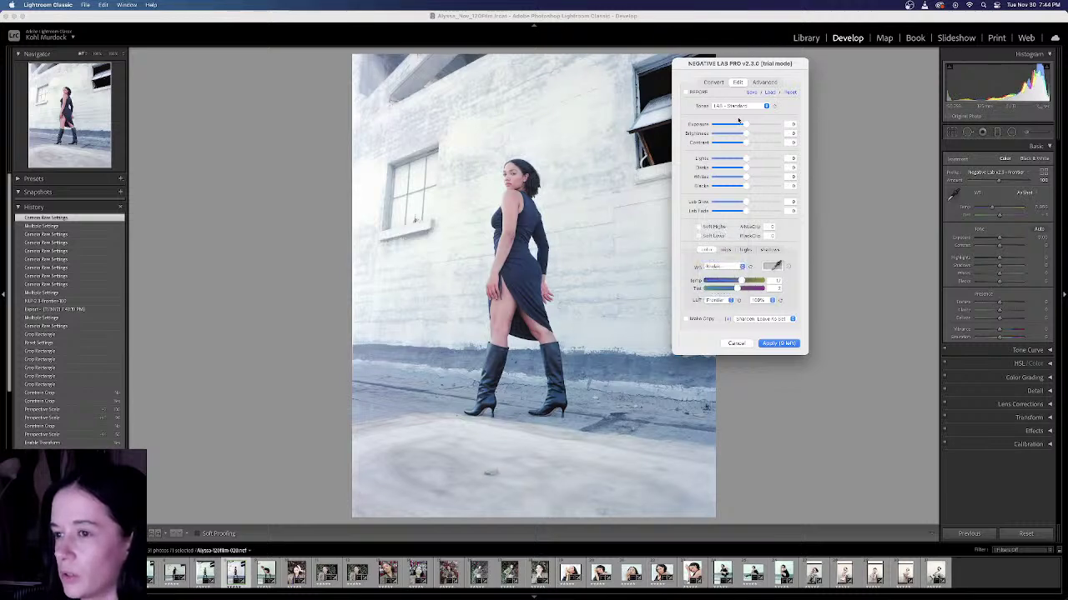
left_click(731, 267)
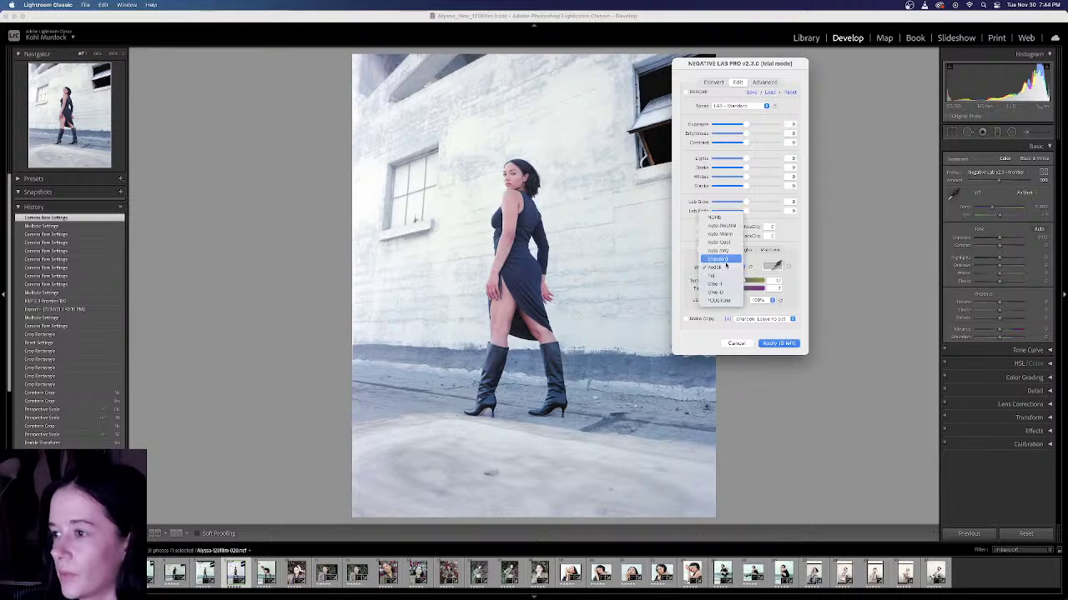
left_click(726, 249)
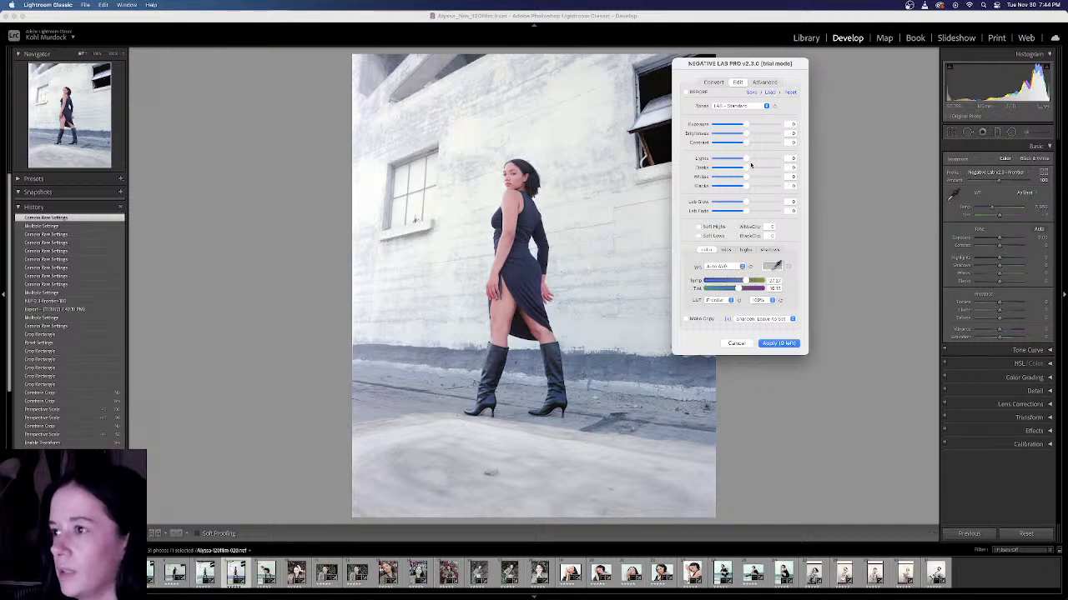
Step: Try the LINEAR, LINEAR - Gamma and LINEAR - Deep tone profiles on the converted image
left_click(751, 105)
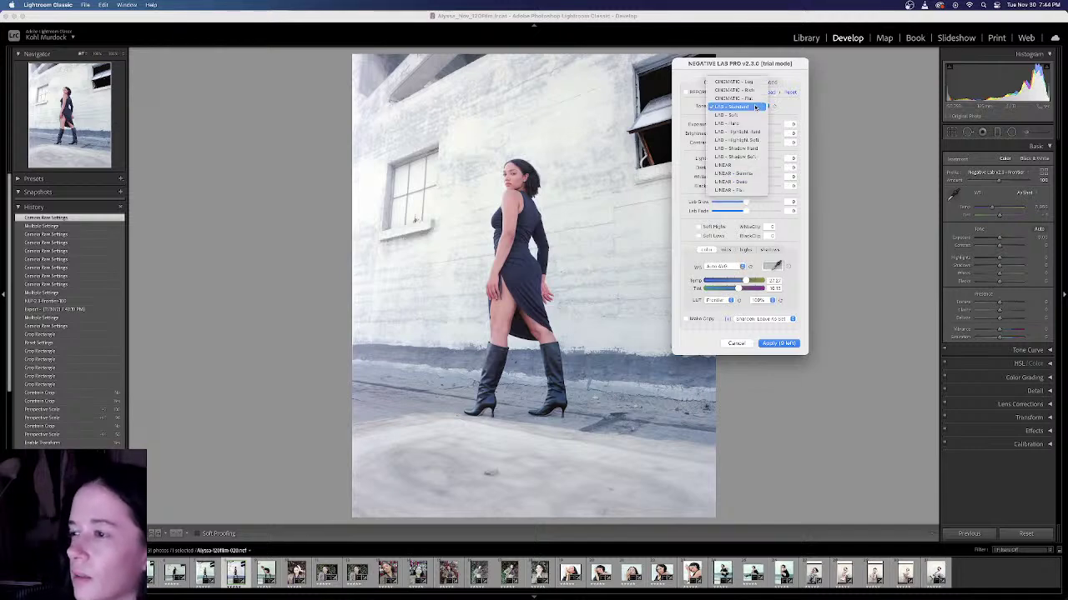
left_click(753, 165)
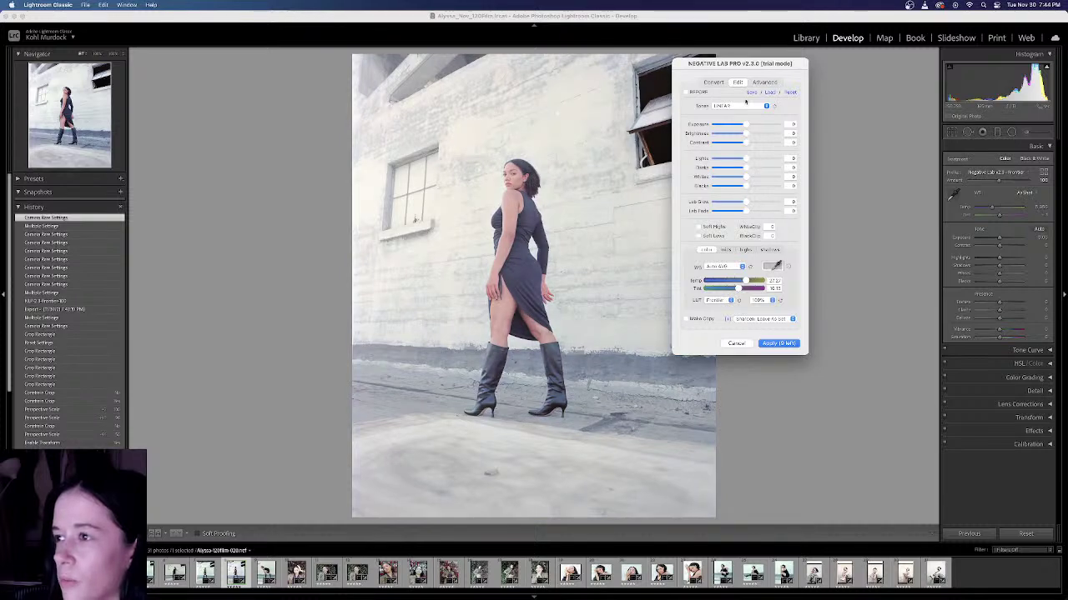
left_click(746, 106)
left_click(747, 111)
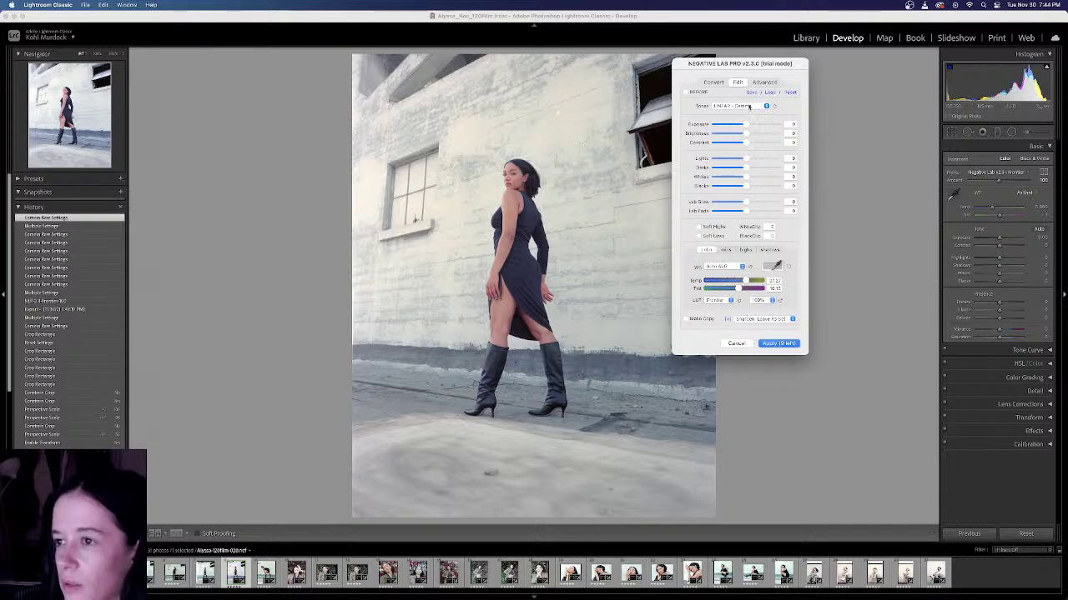
left_click(748, 107)
left_click(749, 110)
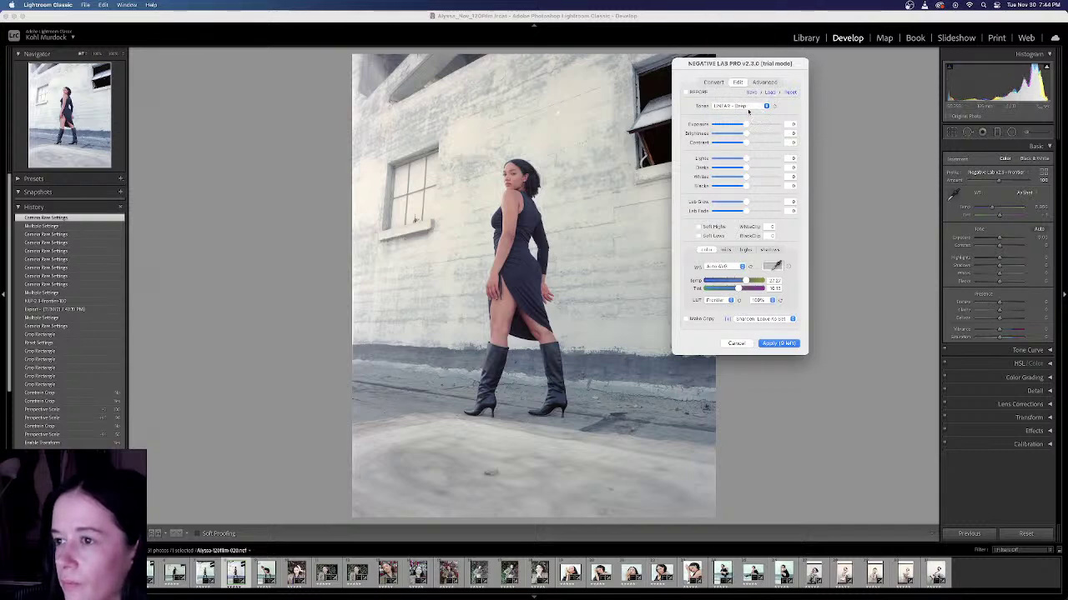
left_click(748, 107)
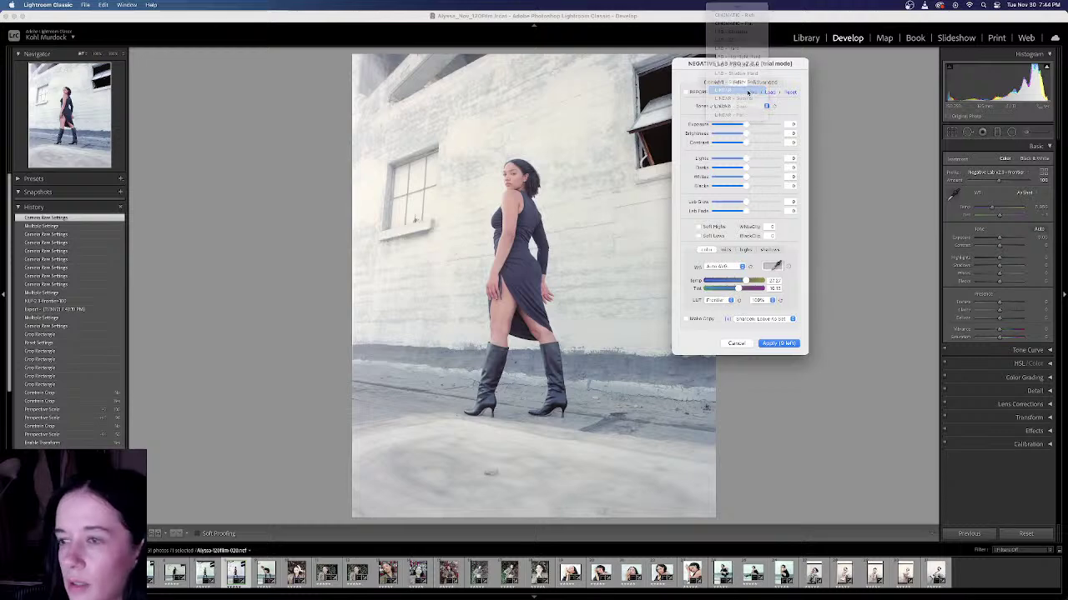
left_click(722, 107)
left_click(721, 107)
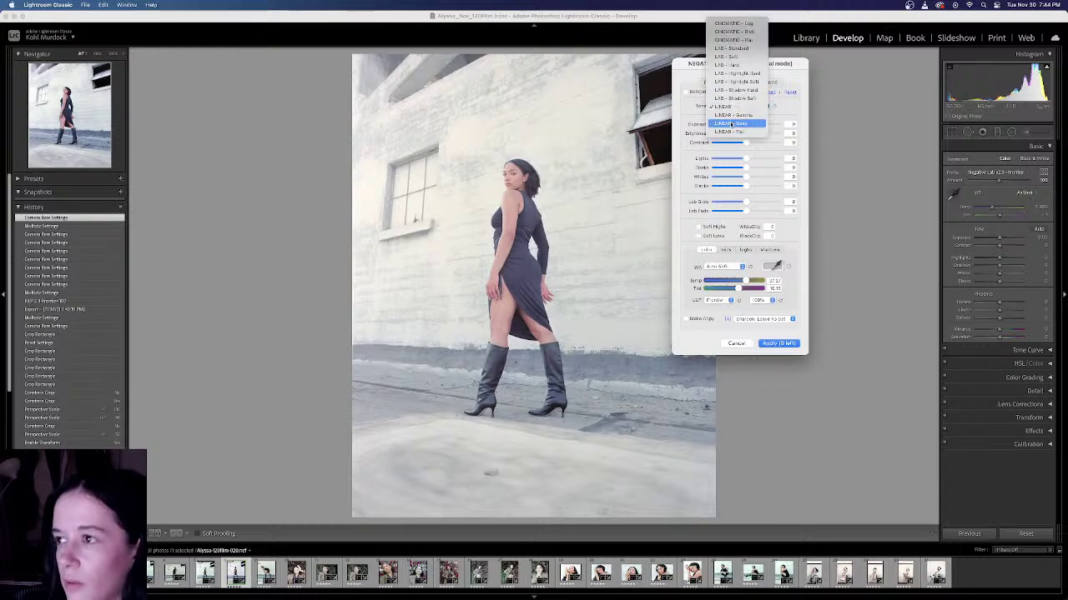
left_click(722, 117)
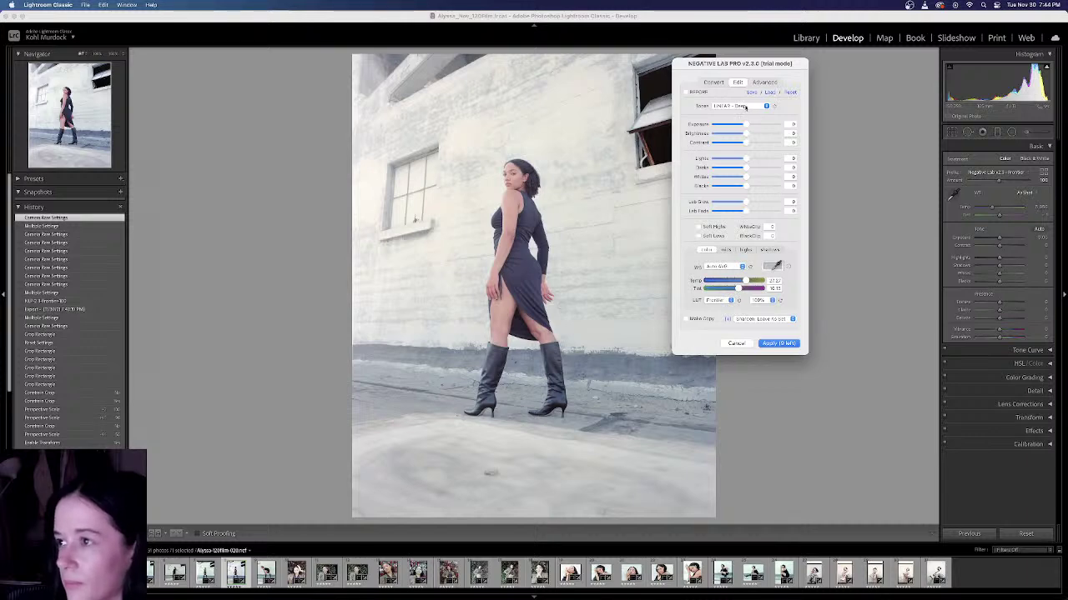
Step: Cancel the Negative Lab Pro edits and undo the conversion back to the unconverted cropped negative
left_click(736, 343)
key("super+z")
key("super+z")
key("super+z")
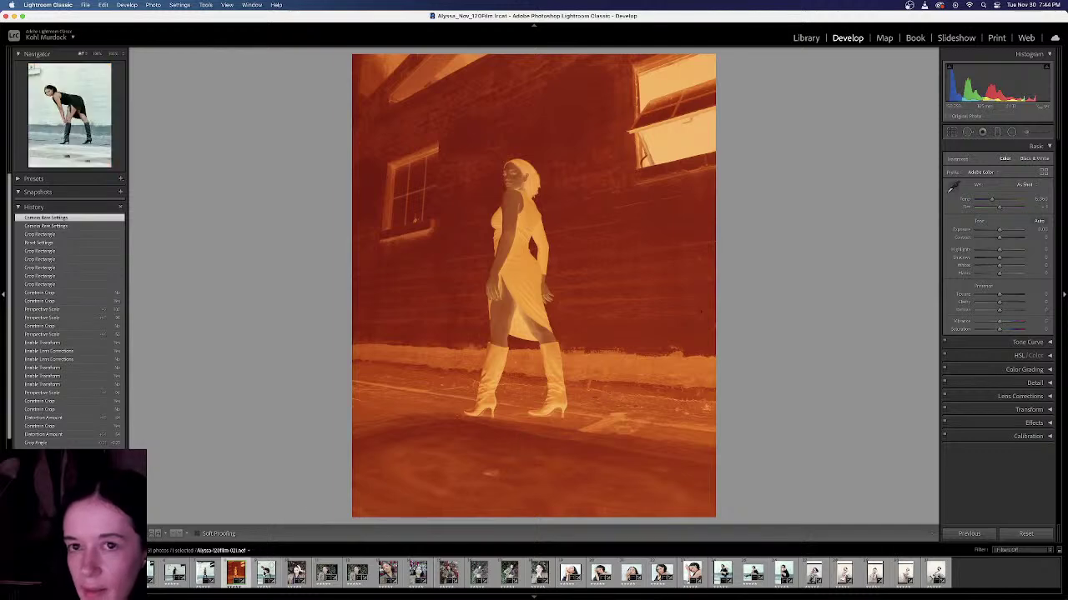
Step: Examine the colours of the other converted photos from the shoot and return to the walking woman's negative
left_click(265, 573)
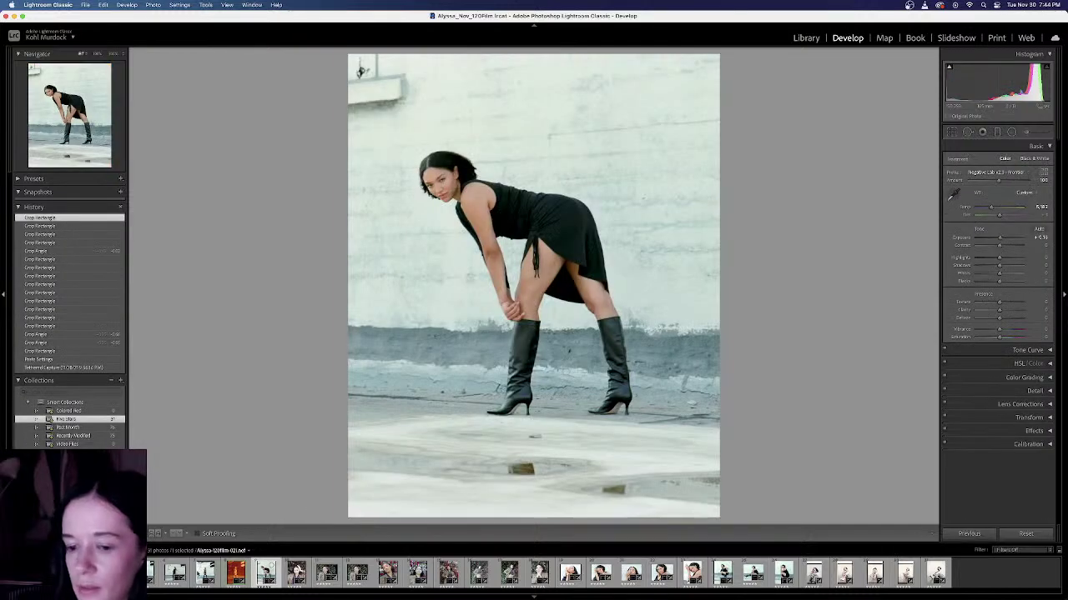
left_click(204, 573)
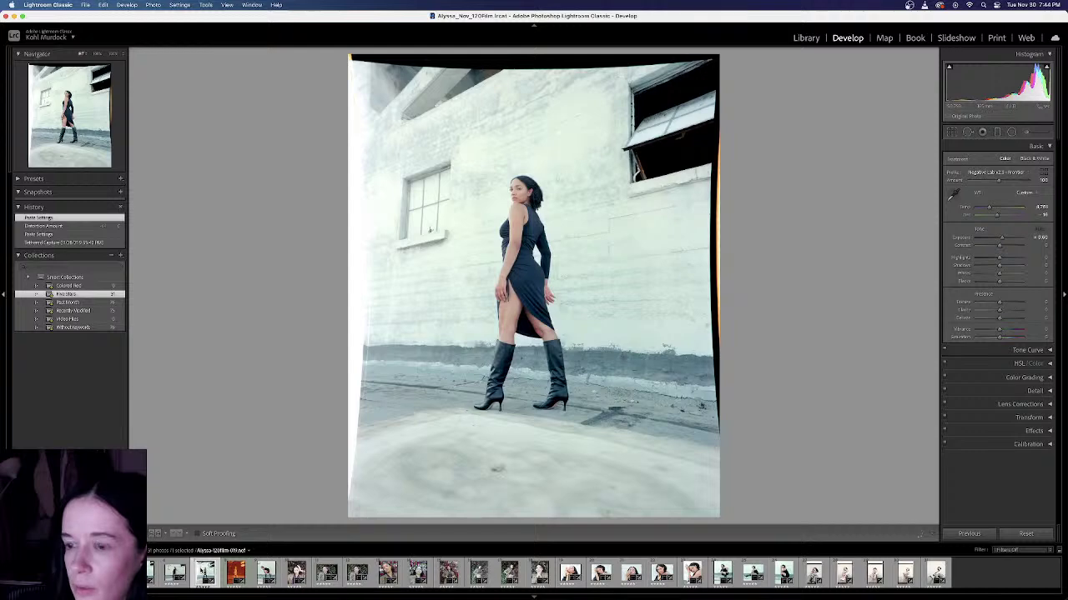
key("Left")
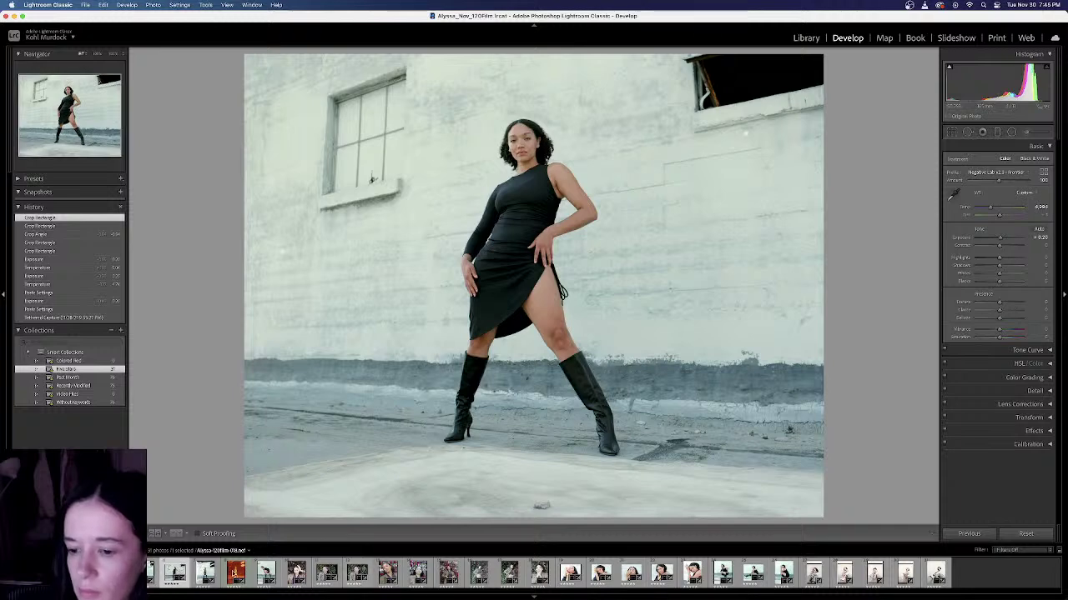
key("Left")
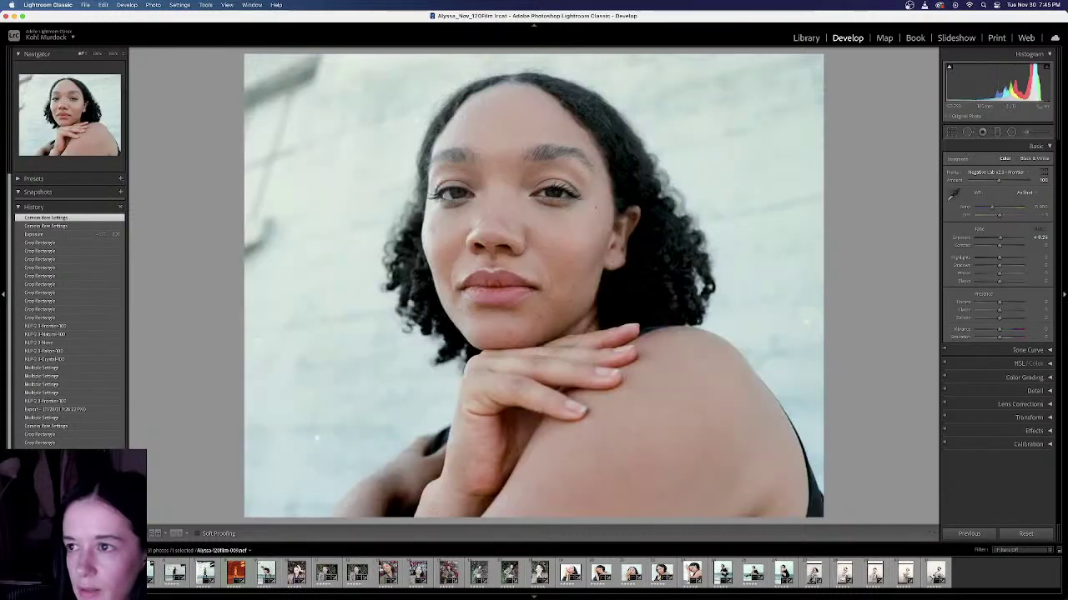
key("Right")
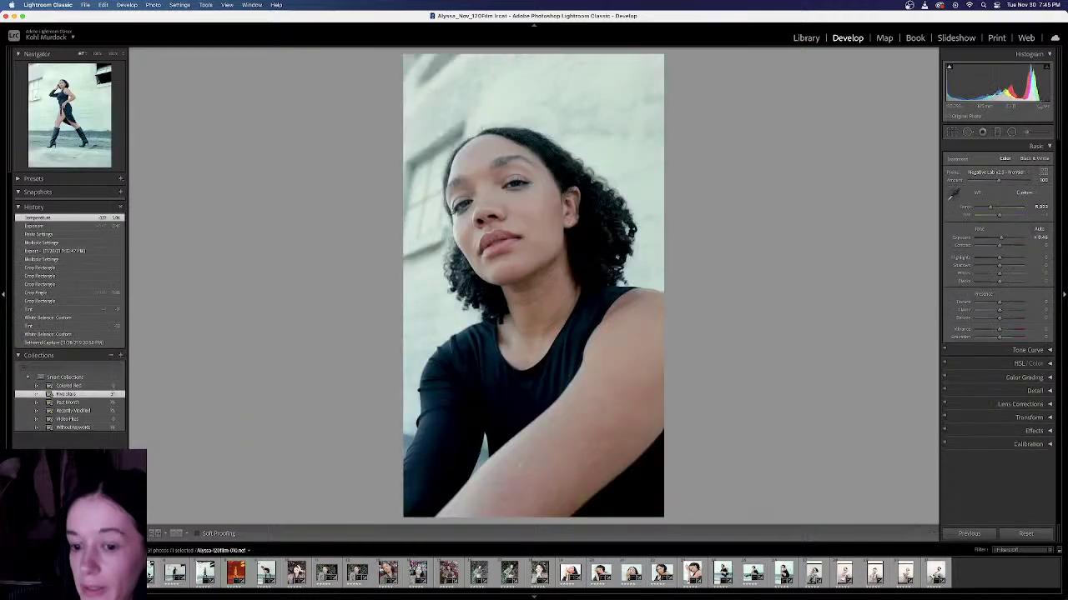
key("Right")
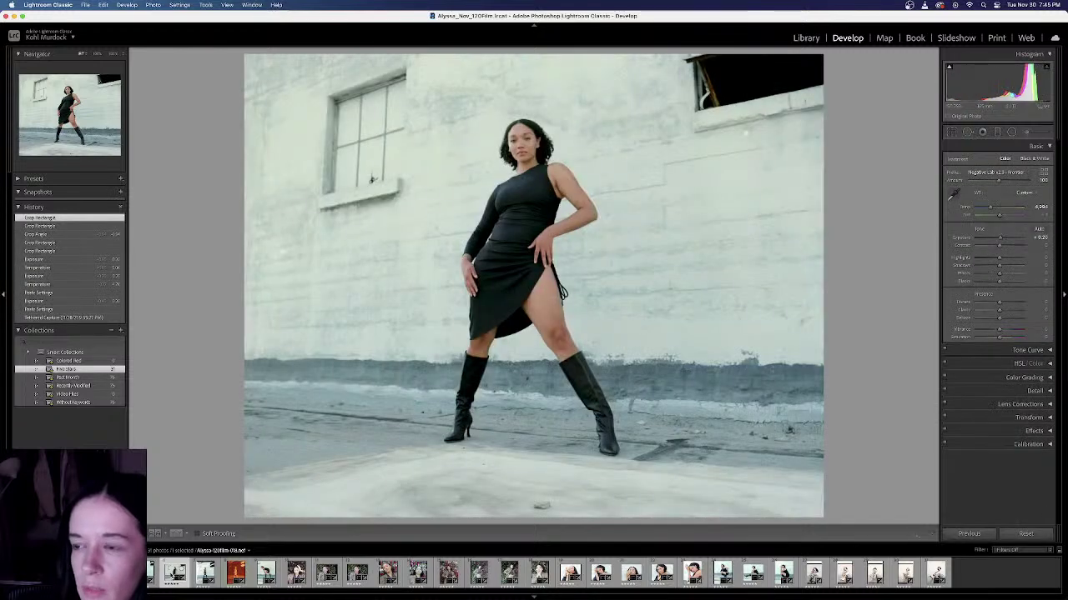
key("Right")
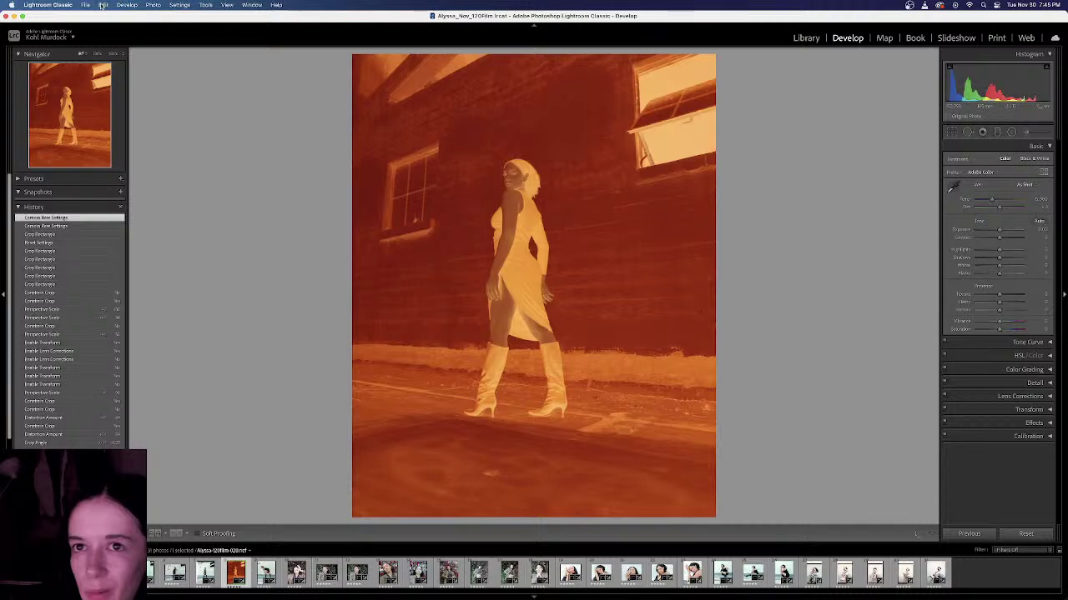
Step: Convert the negative again in Negative Lab Pro with the Digital Camera source and Basic color model, and reset its edit settings
left_click(85, 5)
mouse_move(125, 196)
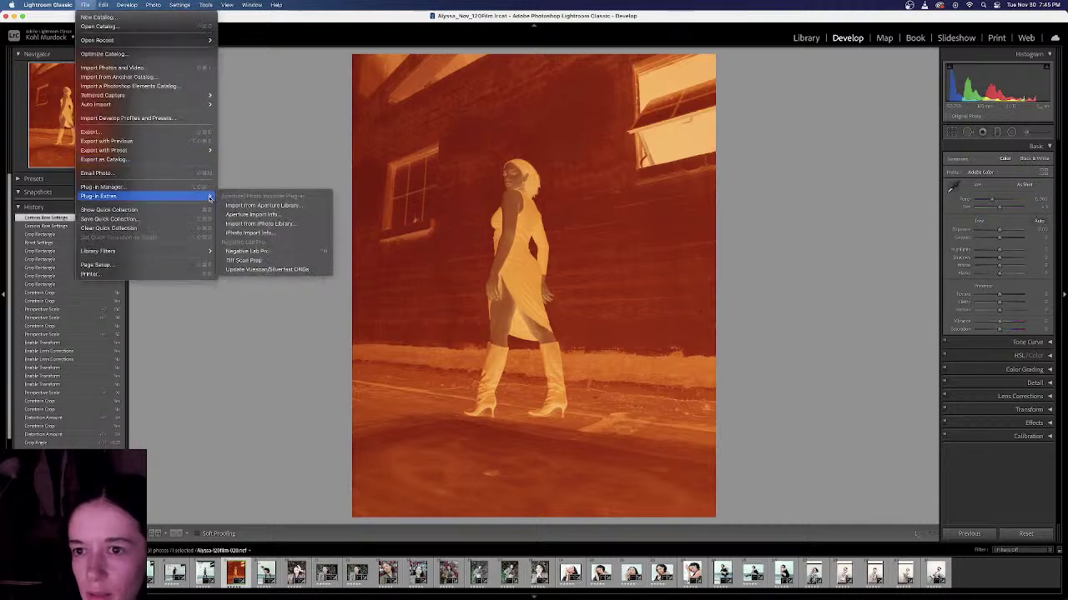
left_click(288, 250)
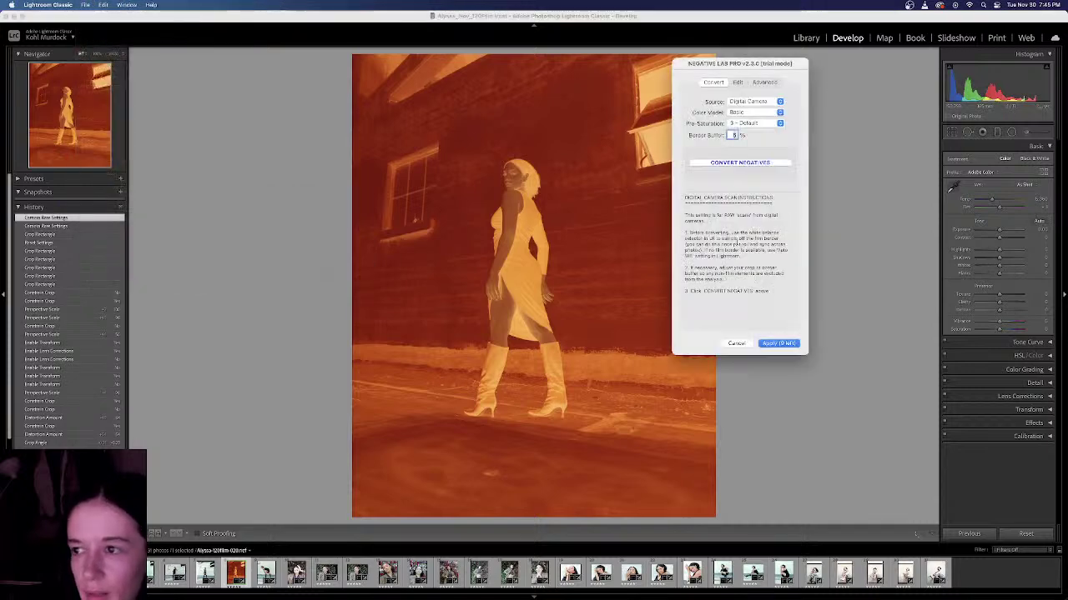
left_click(751, 164)
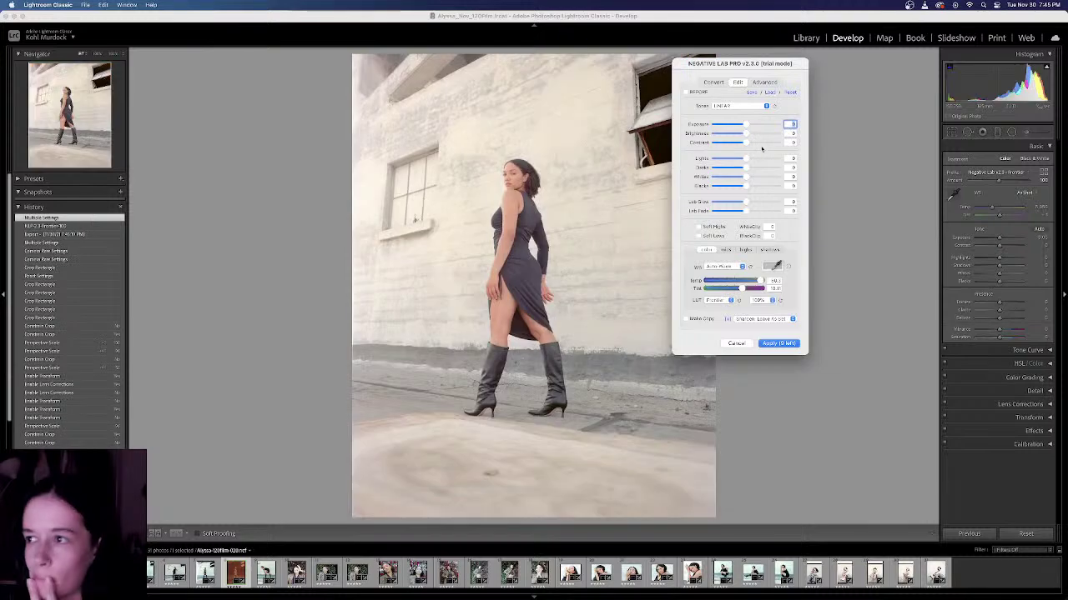
left_click(790, 93)
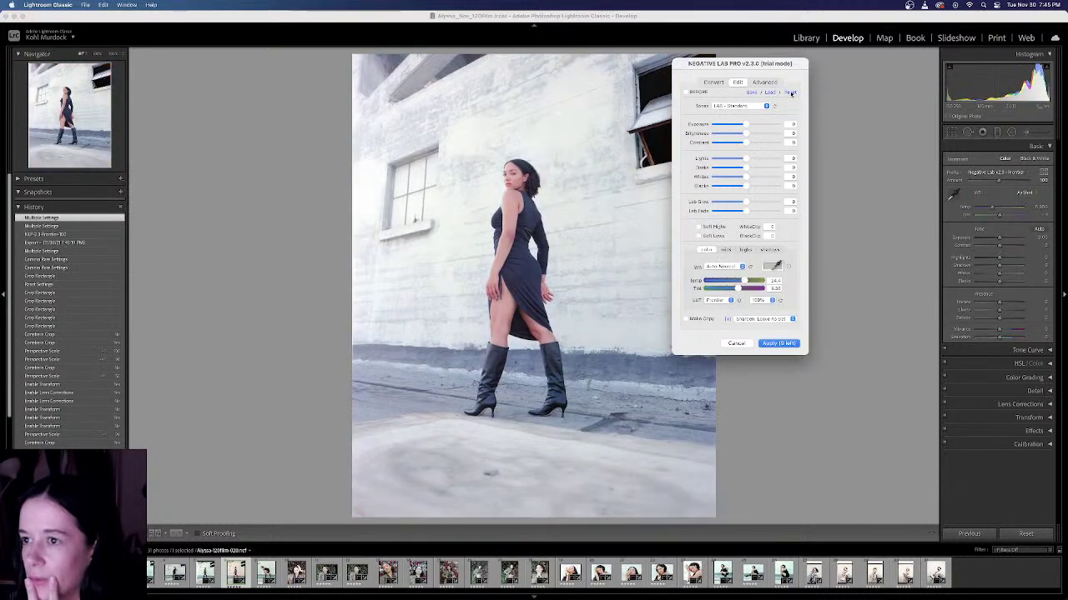
Step: Try the Auto-Cool white balance with a warmer temperature and the tint shifted toward magenta
left_click(742, 267)
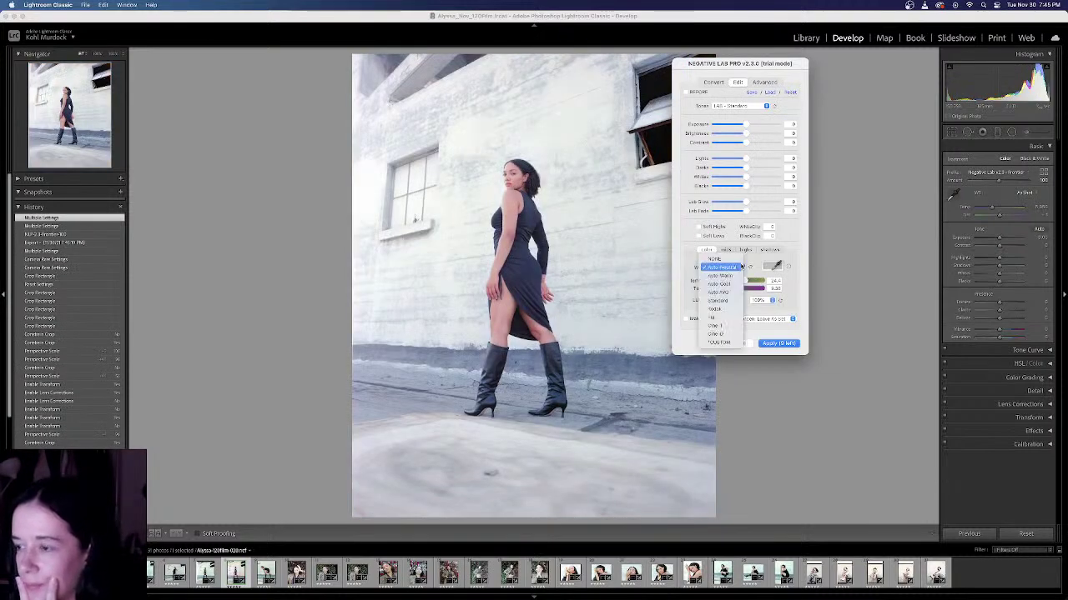
left_click(738, 280)
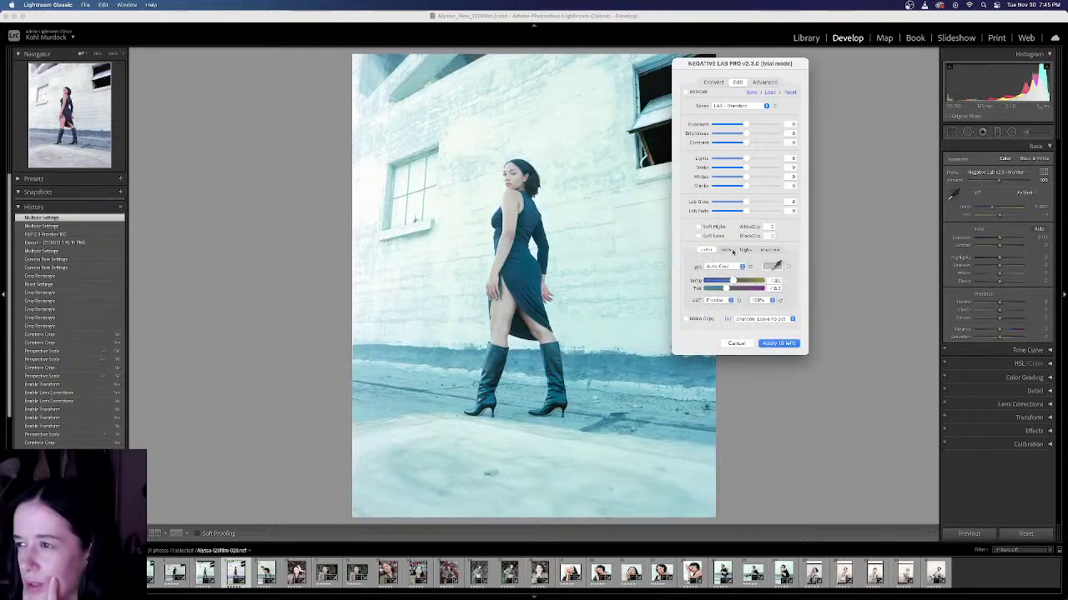
left_click_drag(732, 280, 740, 281)
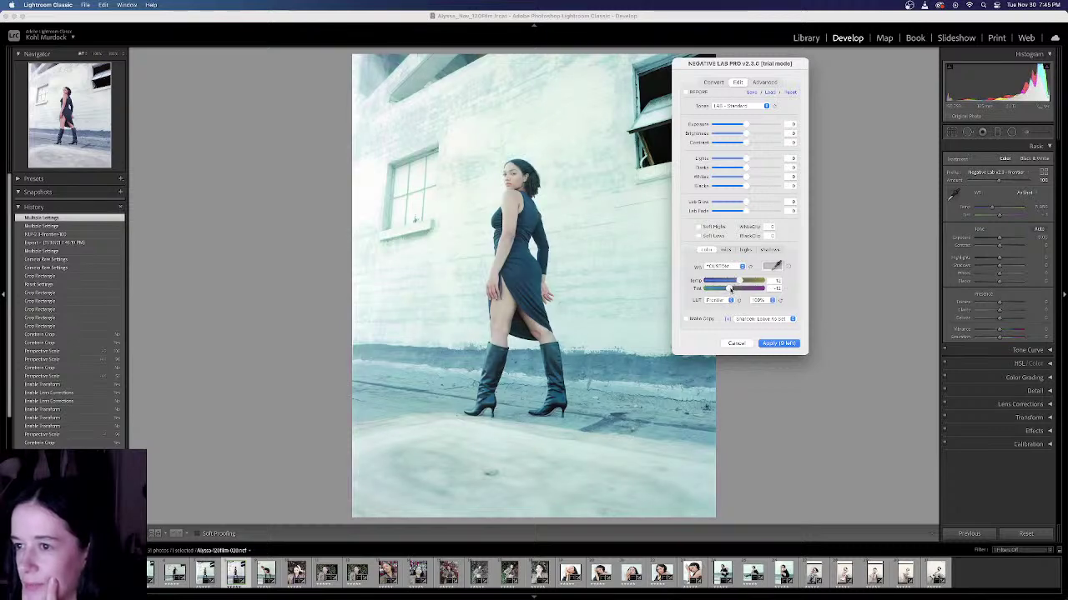
left_click_drag(733, 289, 734, 288)
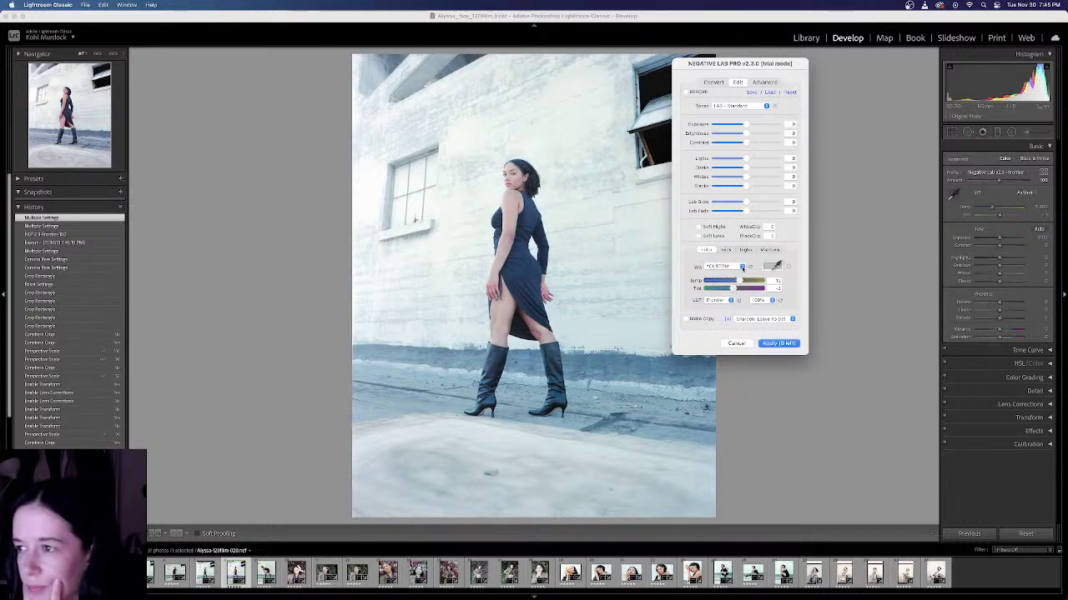
Step: Set the conversion's white balance to Auto-Warm
left_click(742, 266)
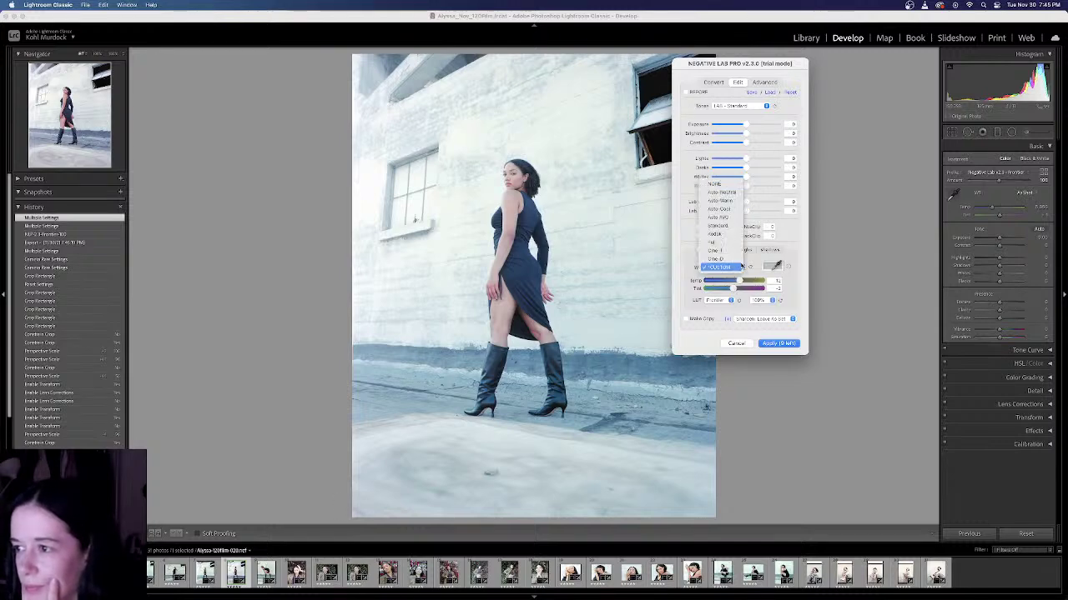
left_click(731, 200)
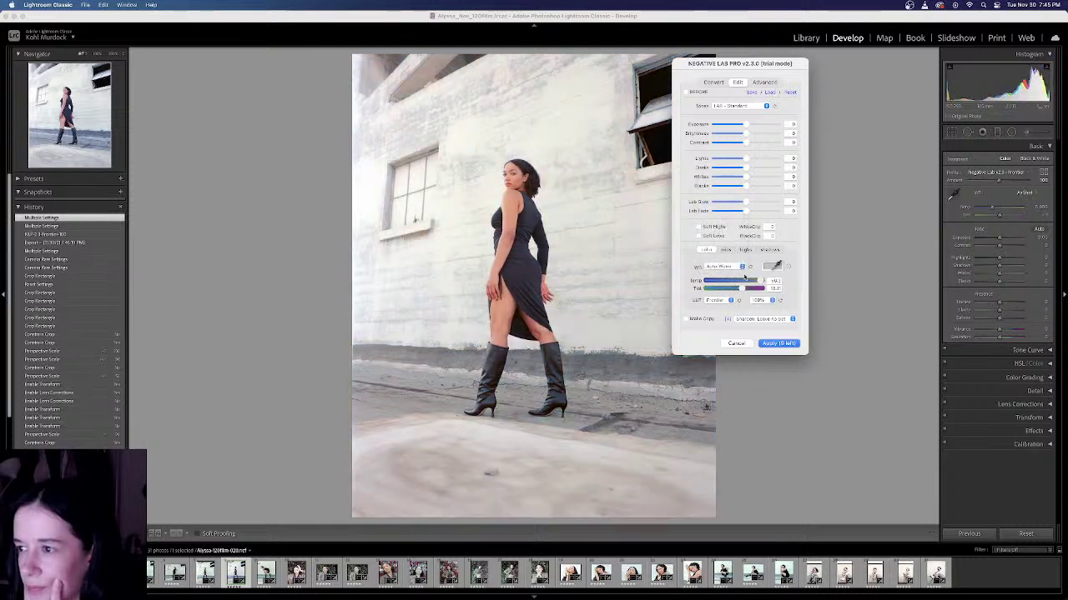
Step: Set the conversion's white balance to Auto-Neutral and shift its tint slightly toward green
left_click(739, 266)
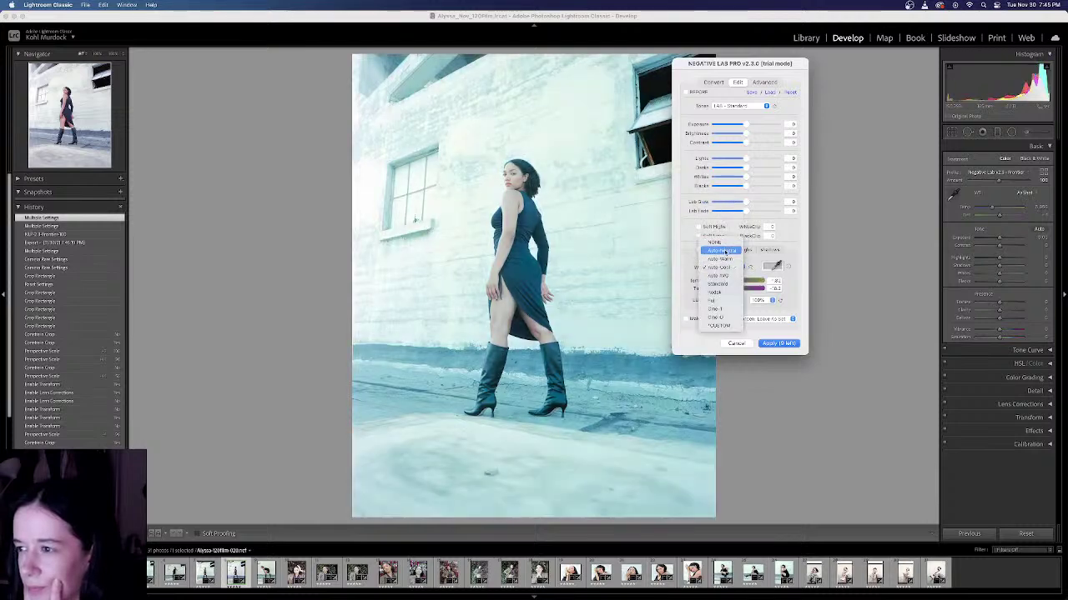
left_click(723, 252)
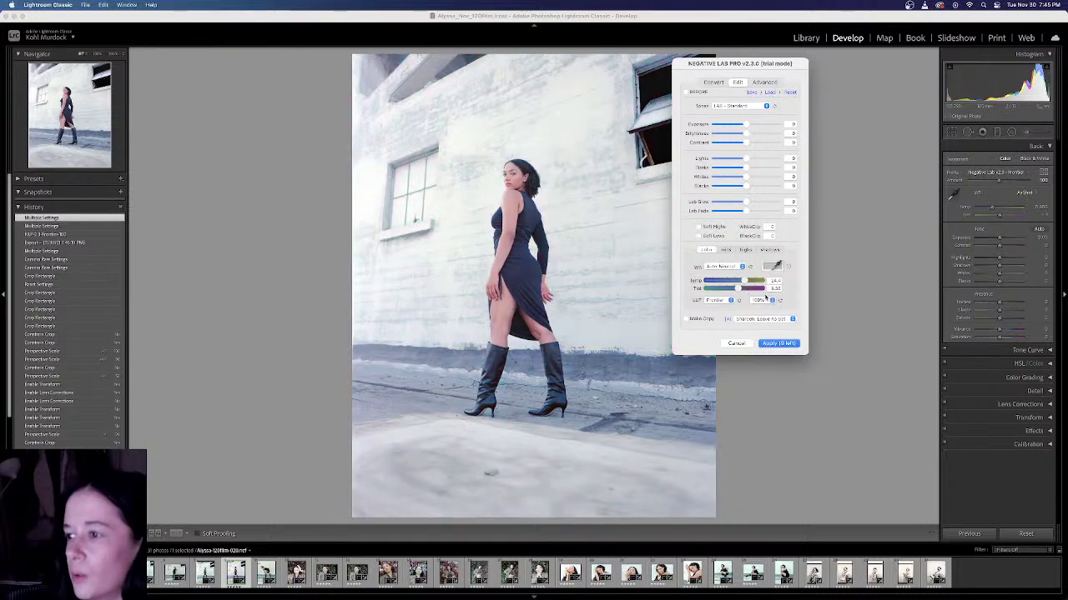
left_click_drag(741, 288, 734, 289)
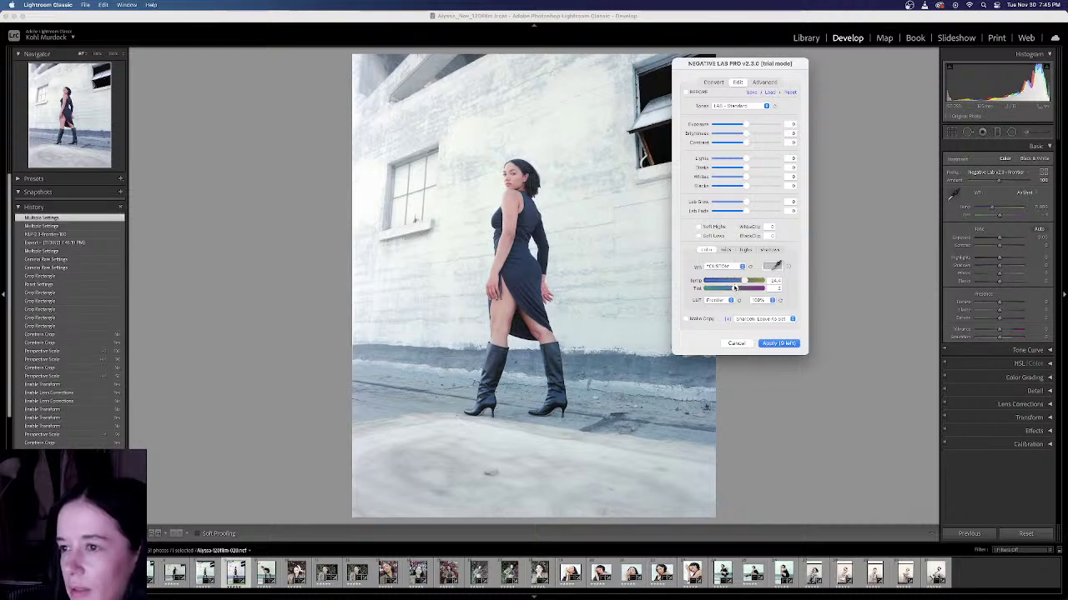
left_click_drag(734, 287, 733, 288)
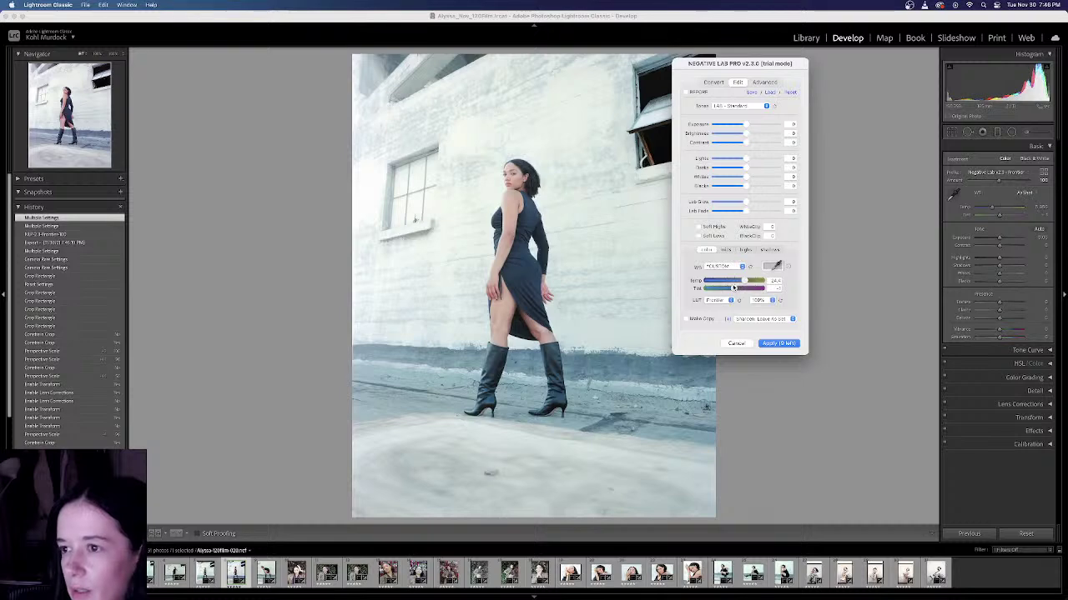
Step: Try the LAB - Soft, LAB - Hard, LAB - Shadow Soft and LAB - Shadow Hard tone profiles on the conversion
left_click(737, 108)
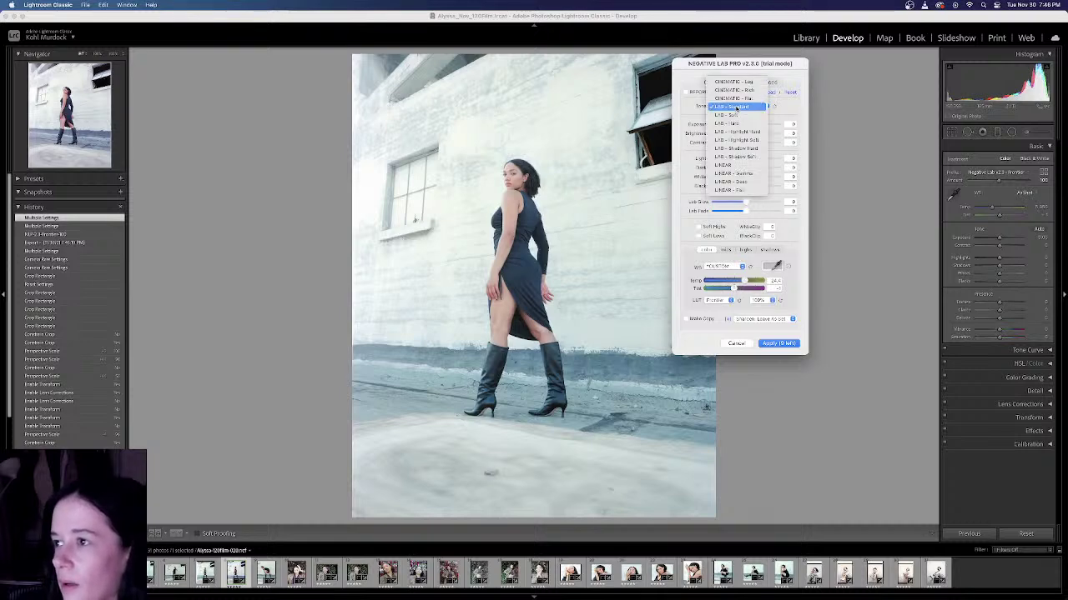
left_click(734, 115)
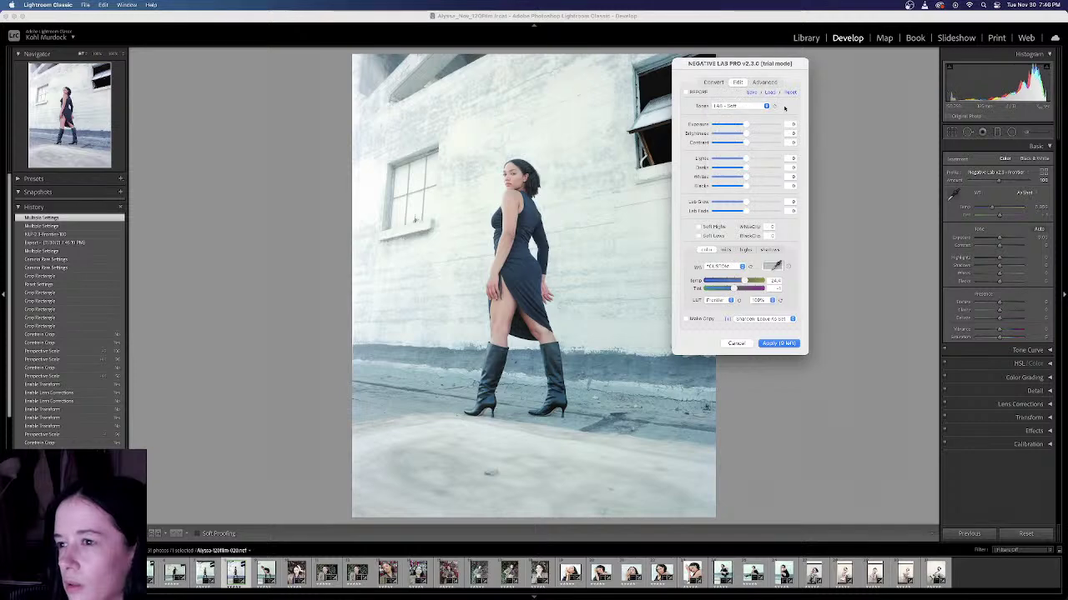
left_click(748, 107)
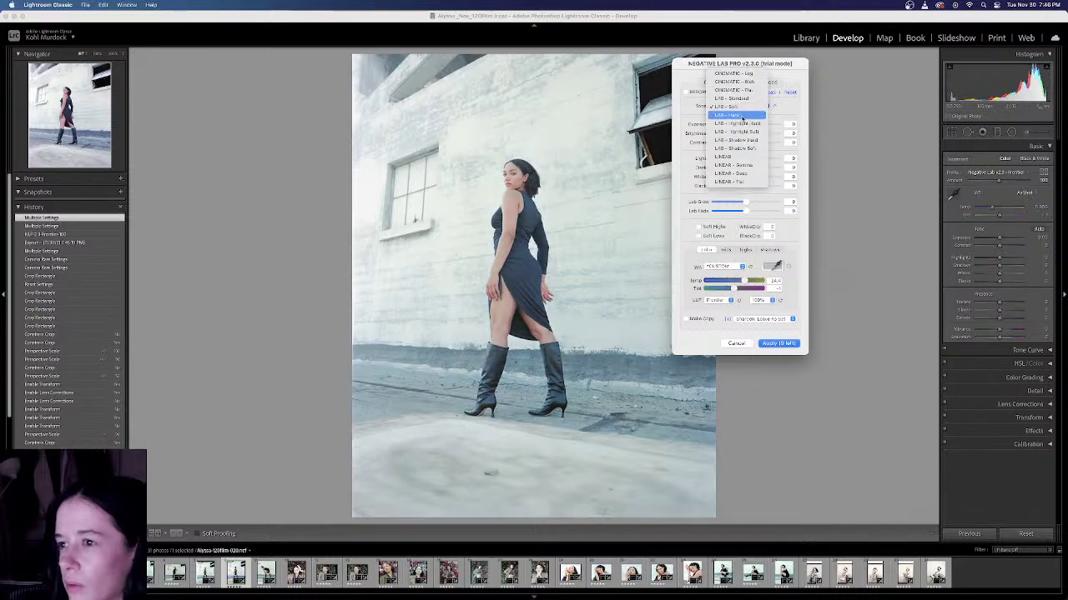
left_click(729, 110)
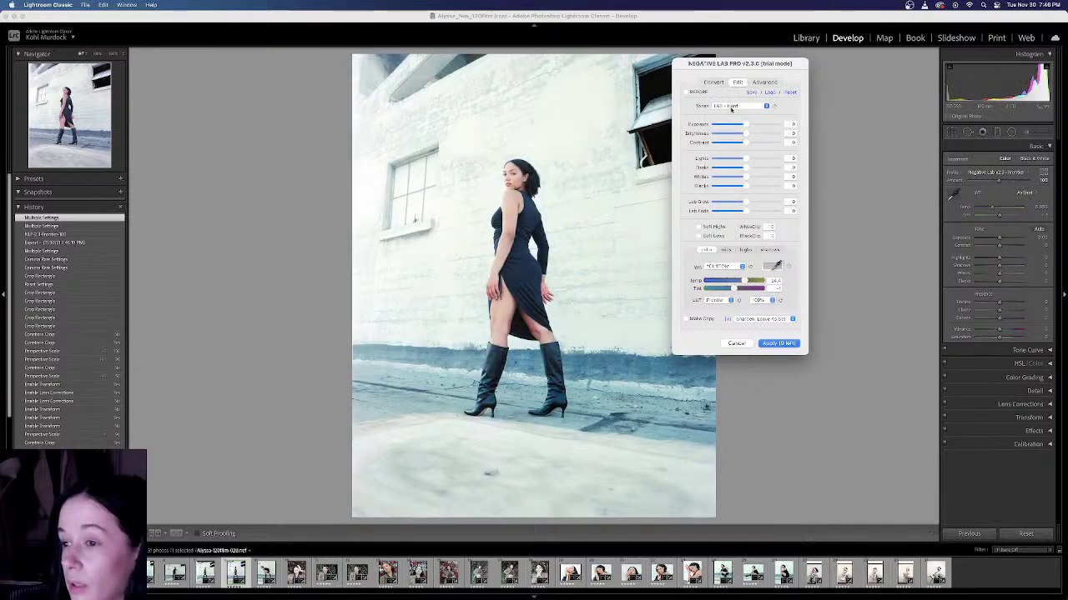
left_click(728, 106)
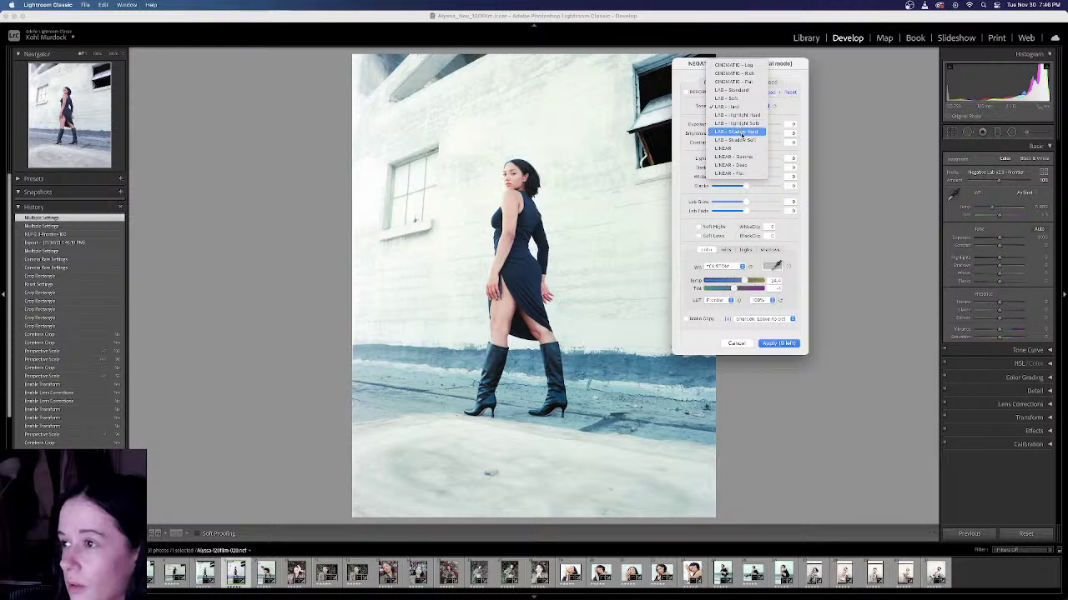
left_click(737, 139)
left_click(738, 105)
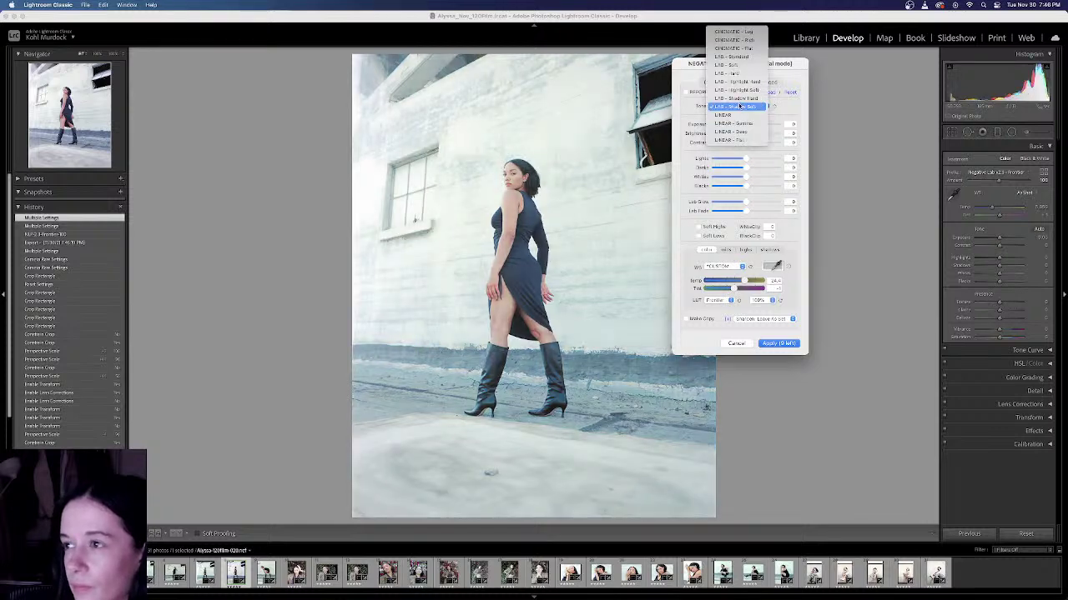
left_click(739, 103)
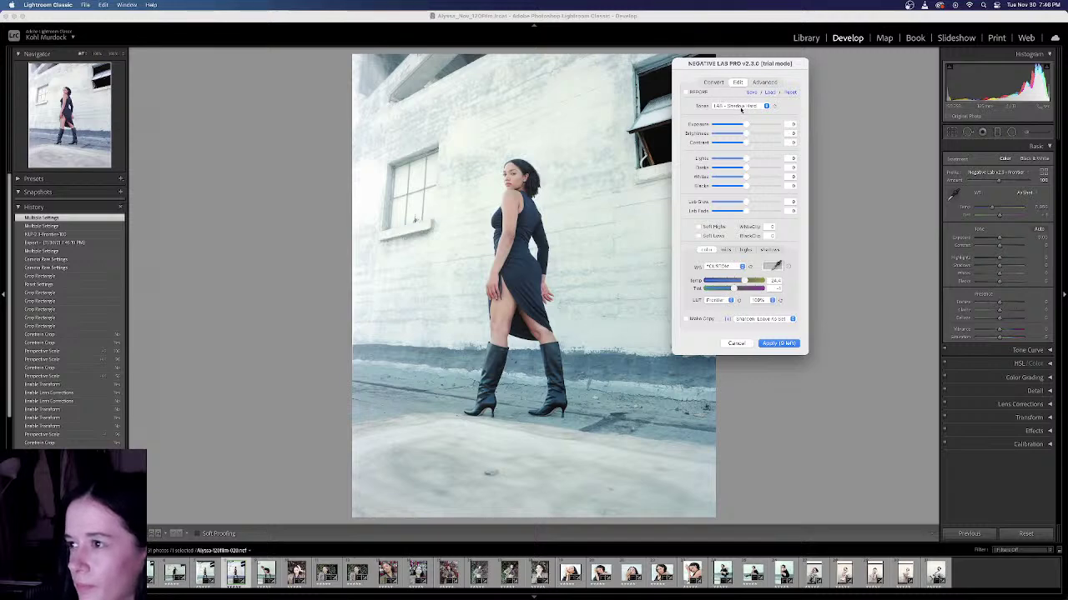
Step: Compare the LINEAR, LINEAR - Deep and LINEAR - Gamma tone profiles and apply LINEAR - Gamma
left_click(740, 106)
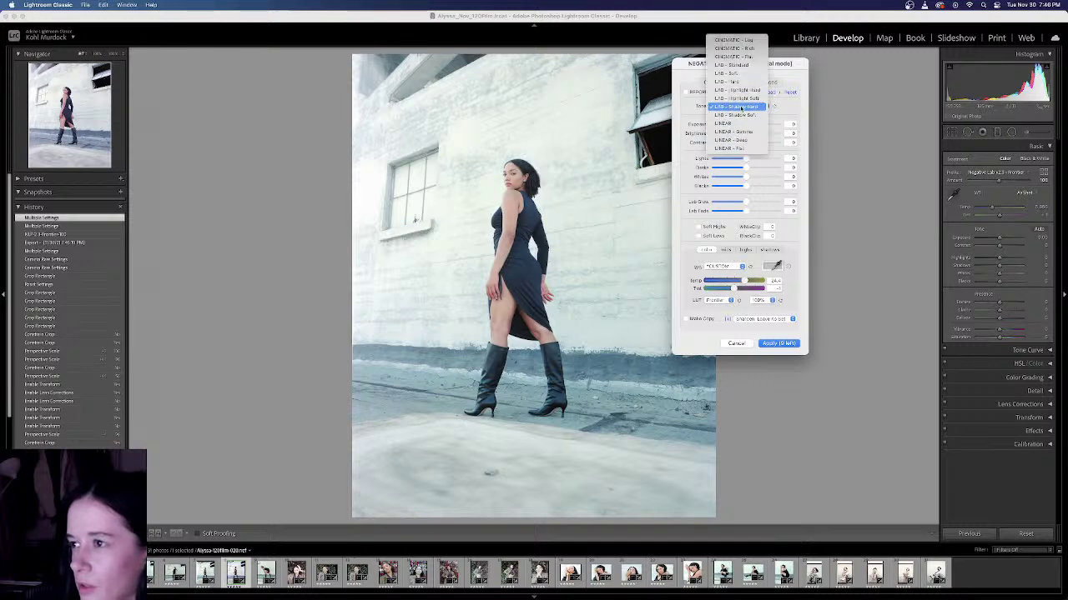
left_click(737, 132)
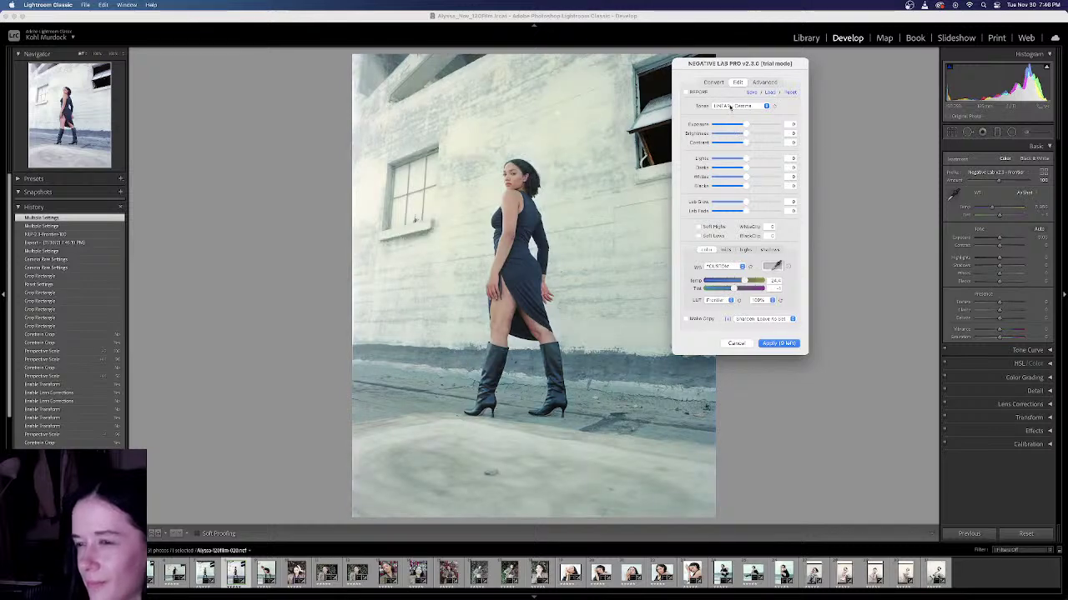
left_click(730, 107)
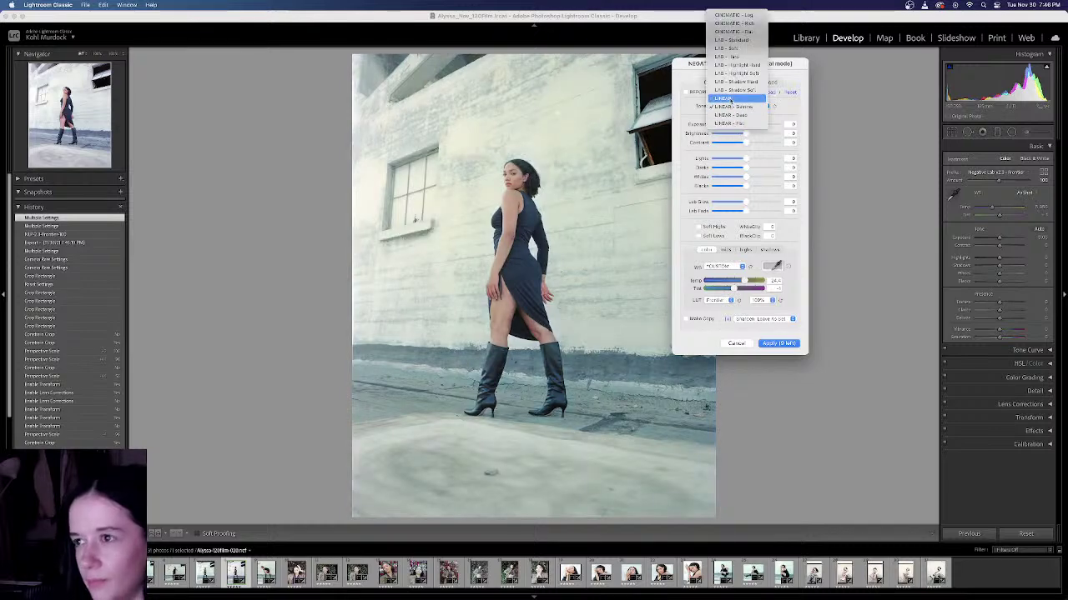
left_click(731, 99)
left_click(727, 106)
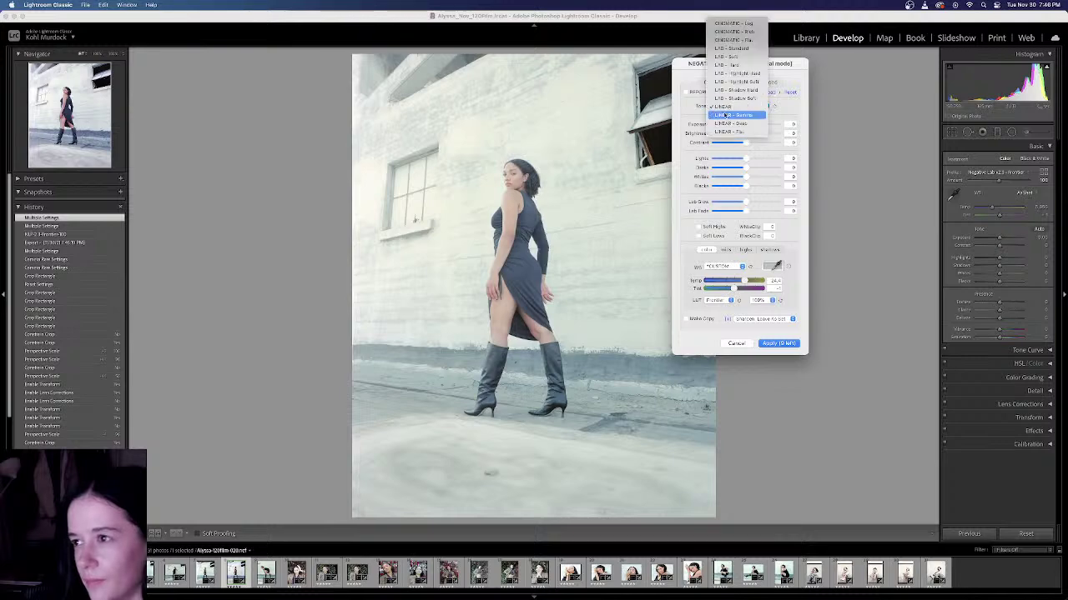
left_click(731, 123)
left_click(734, 108)
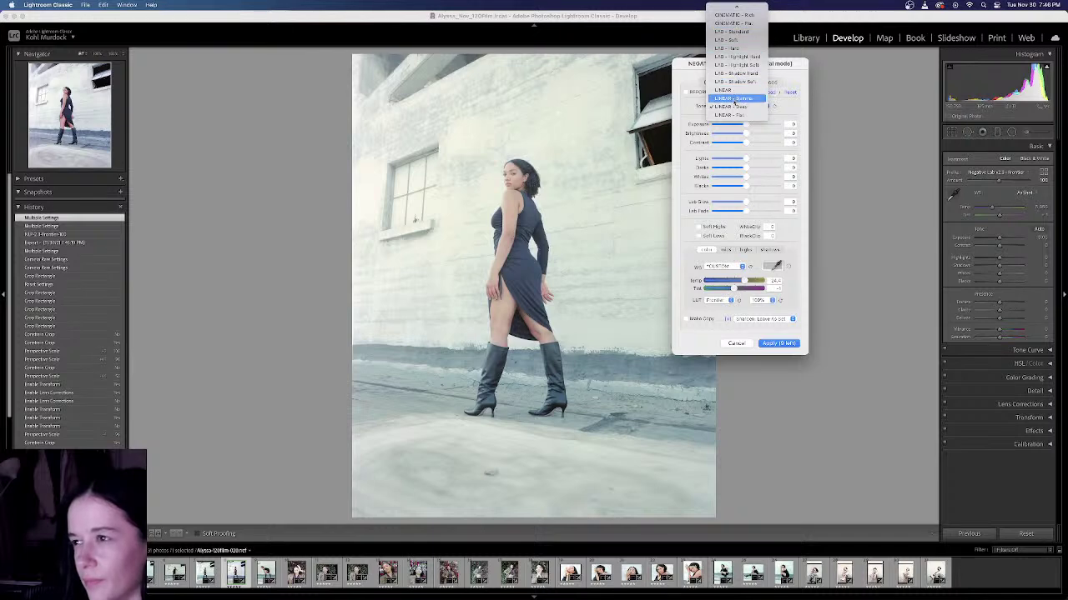
left_click(734, 100)
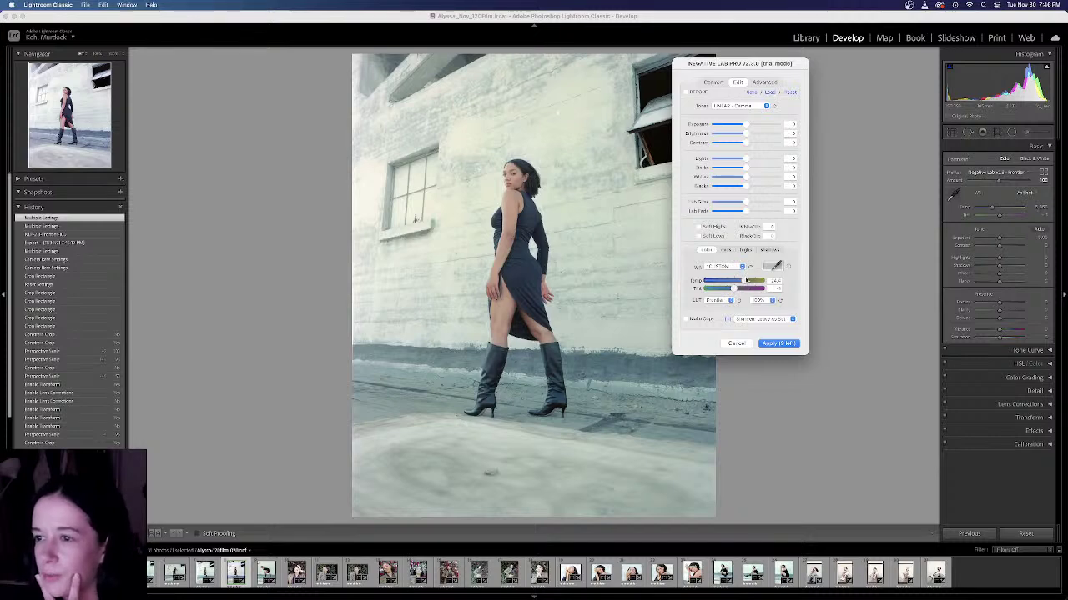
Step: Shift the white balance temperature slightly cooler and review the advanced and conversion settings
left_click(745, 281)
left_click_drag(745, 282, 743, 282)
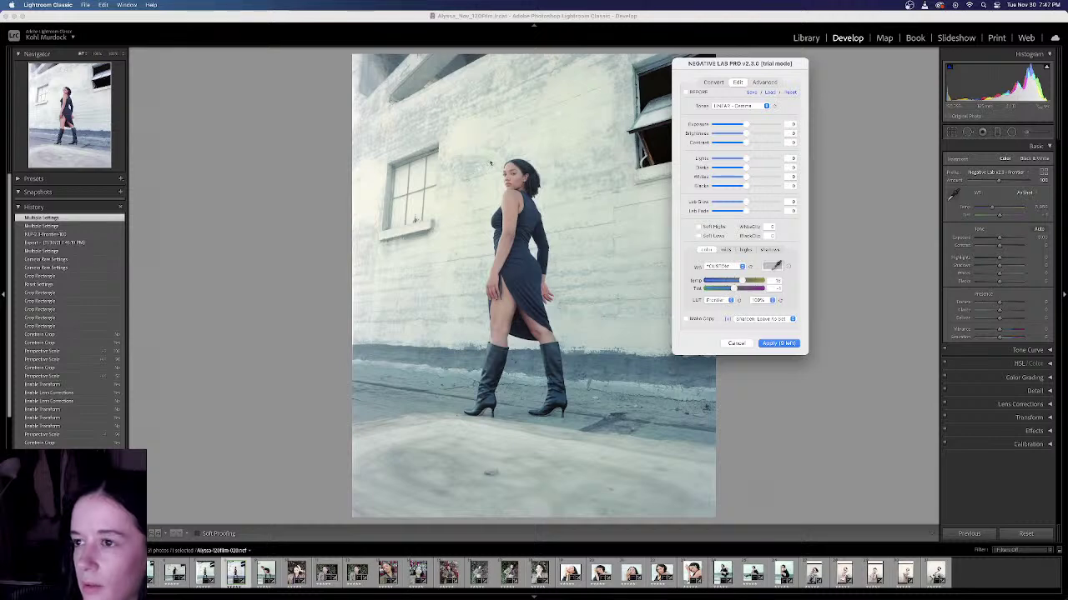
left_click(764, 83)
left_click(713, 84)
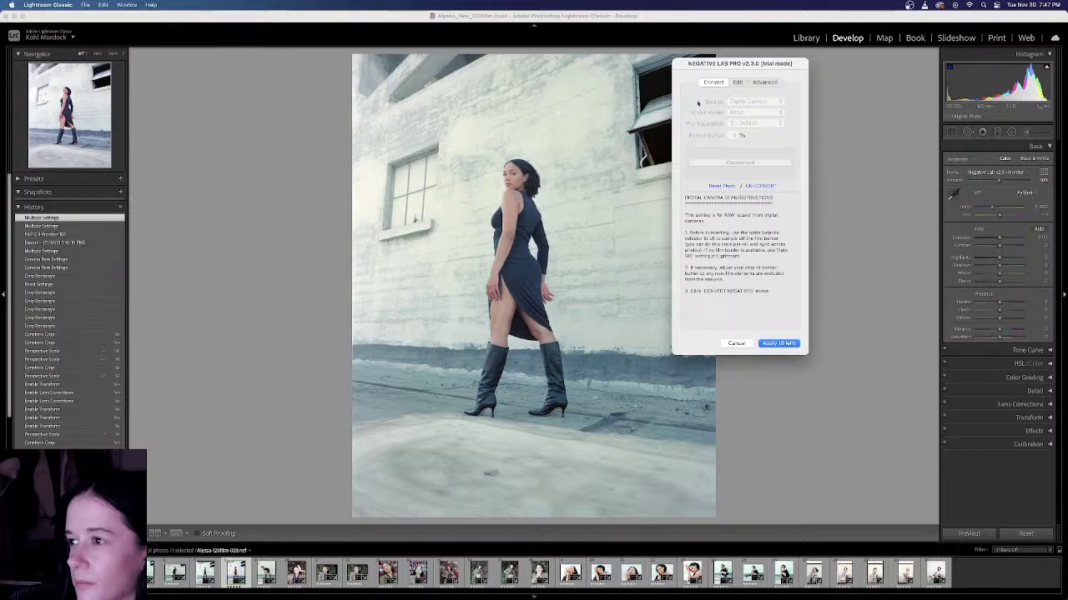
left_click(738, 82)
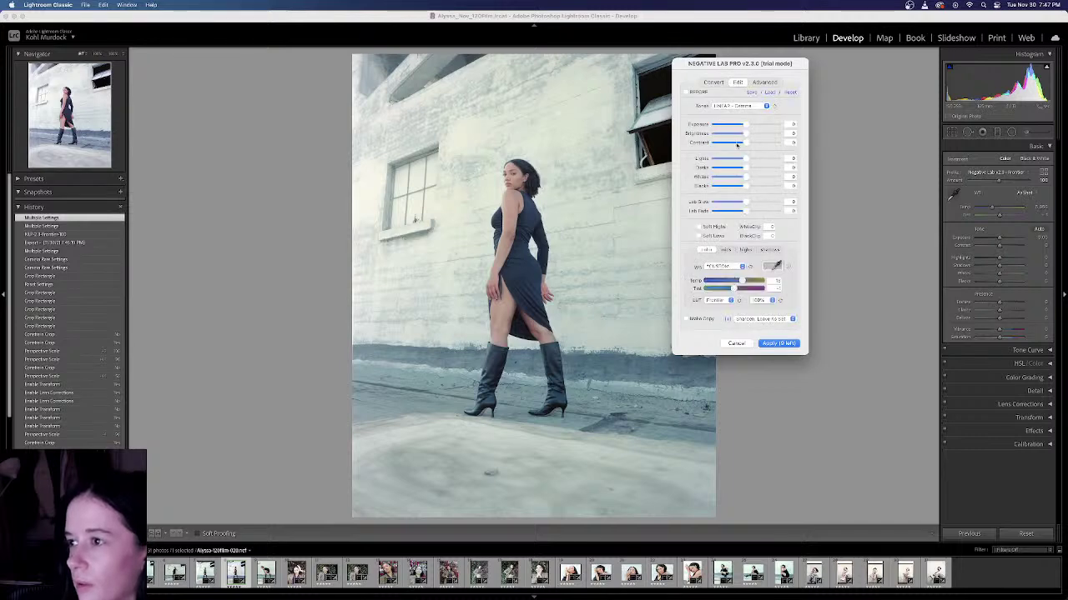
Step: Try the LAB - Hard and LAB - Shadow Hard tone profiles with the cooler temperature and return to LINEAR - Gamma
left_click(738, 106)
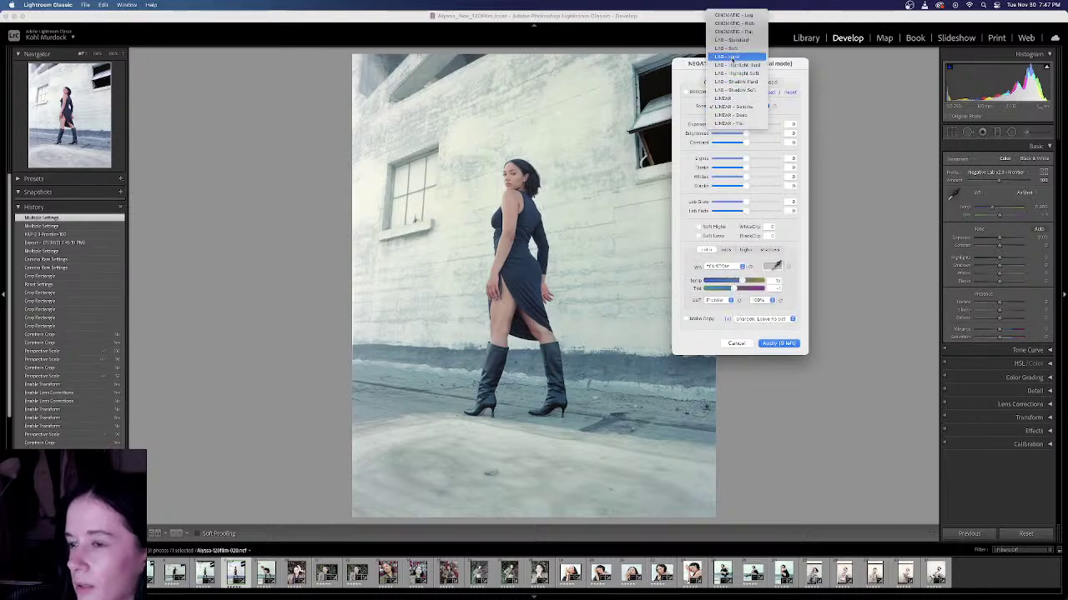
left_click(732, 56)
left_click(738, 106)
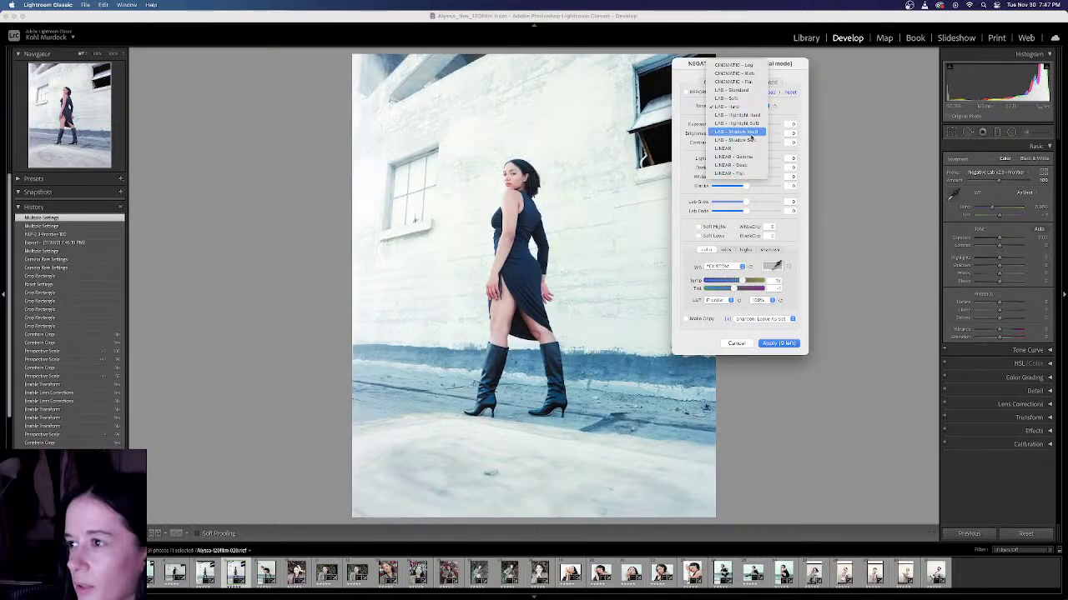
left_click(750, 132)
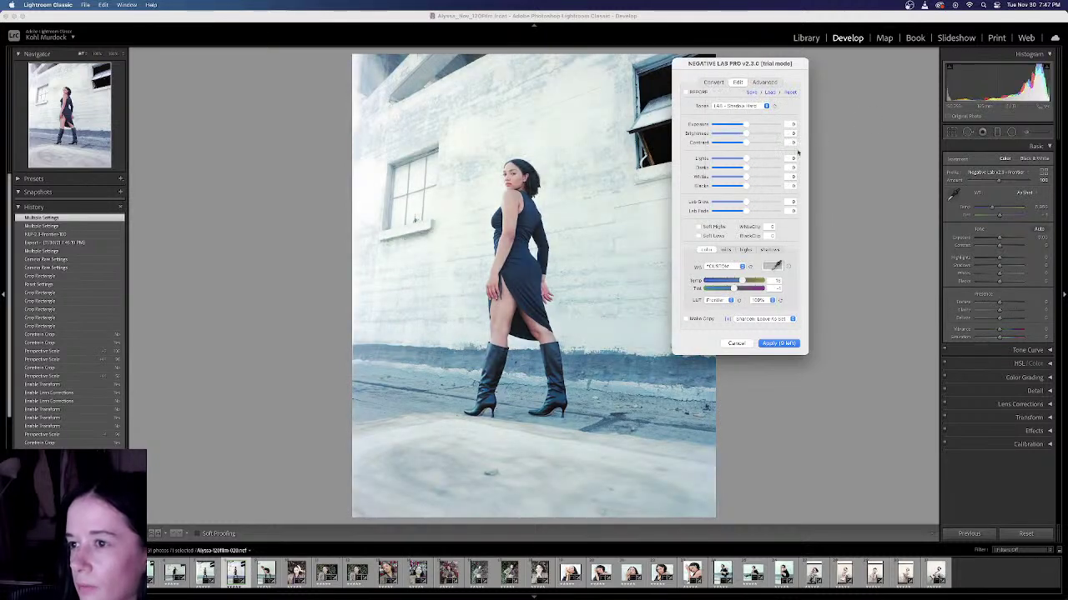
left_click(751, 106)
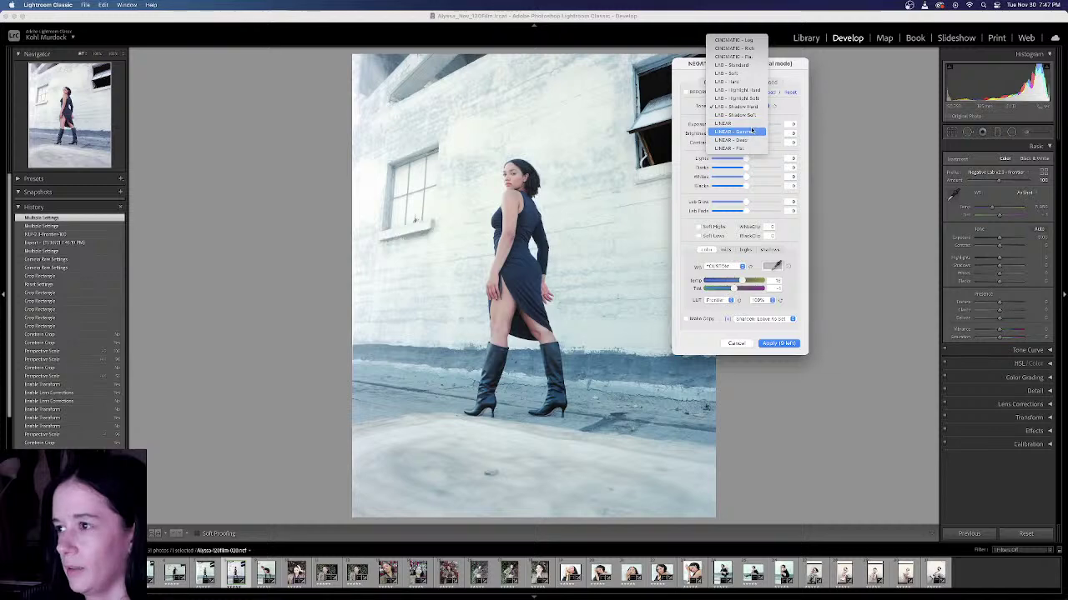
left_click(753, 132)
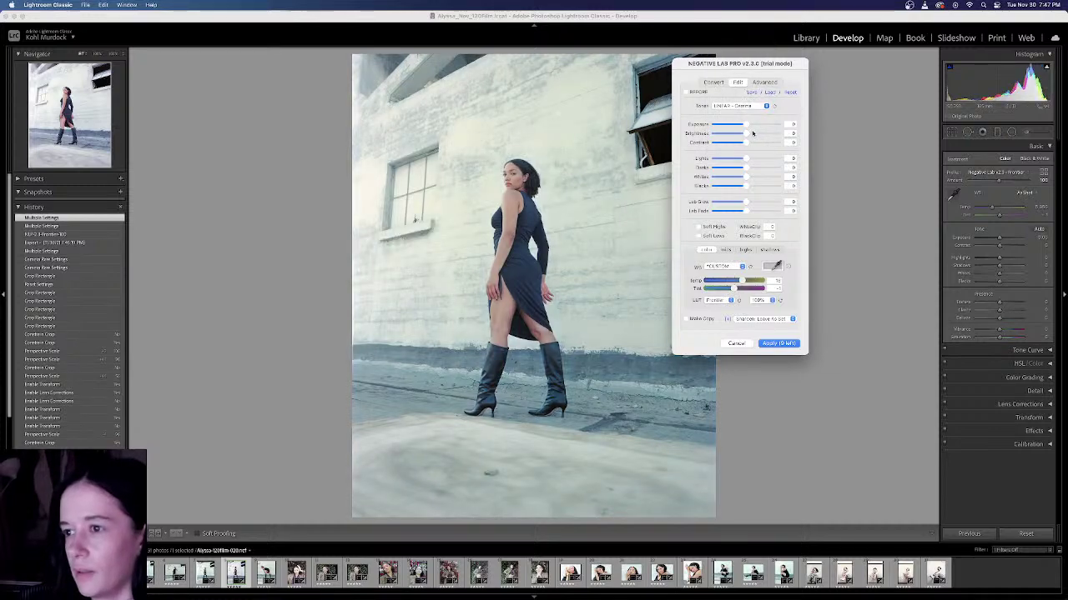
Step: Cool the white balance temperature a little further while keeping the LINEAR - Gamma tone profile
left_click(757, 106)
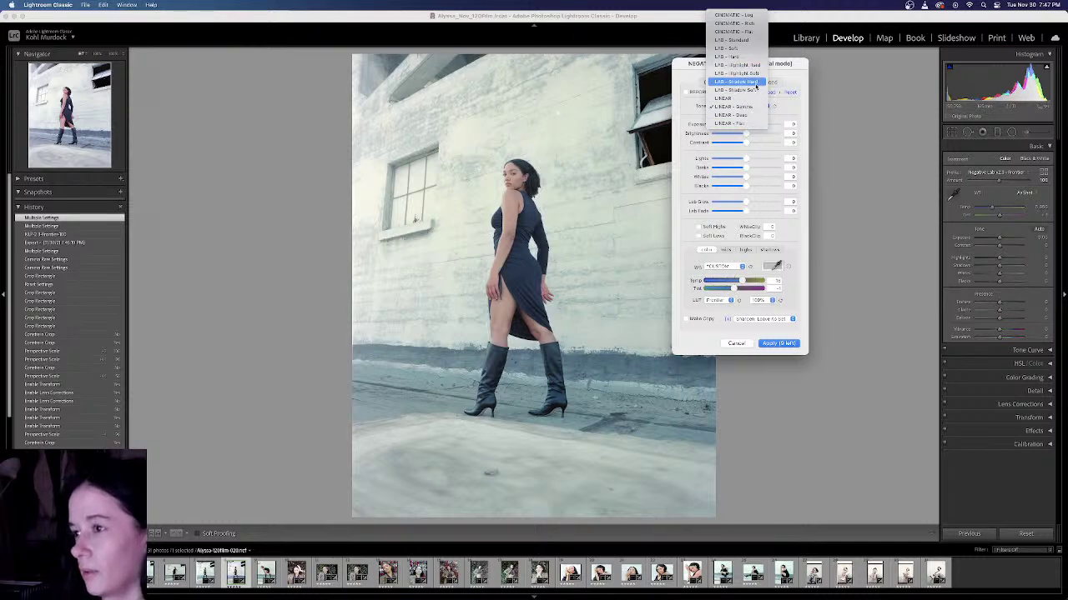
left_click(794, 112)
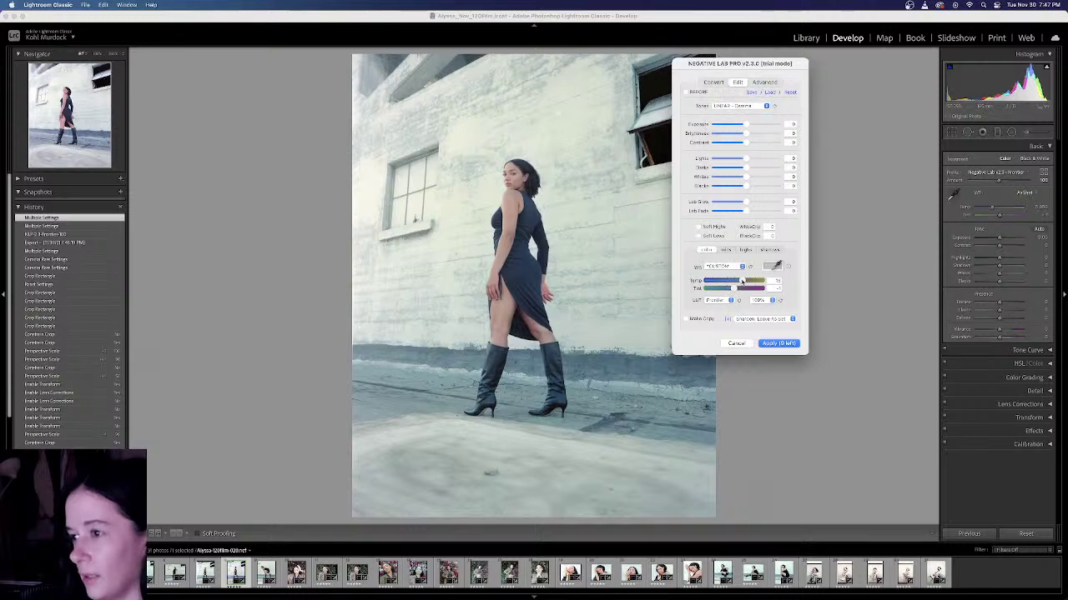
left_click_drag(742, 282, 737, 284)
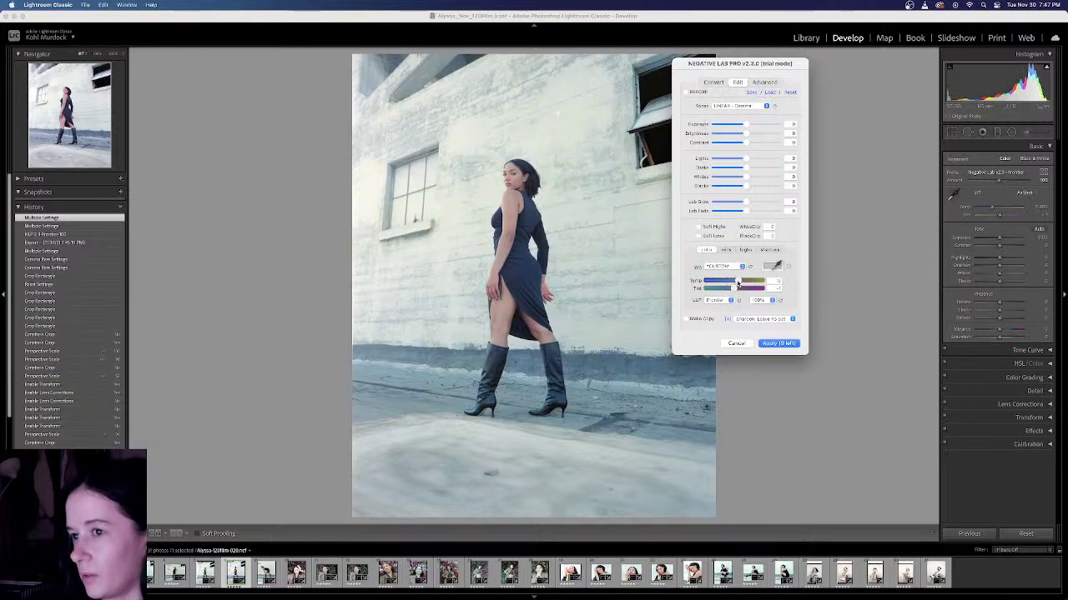
Step: Compare the LAB - Hard, LAB - Shadow Hard and LINEAR - Gamma tone profiles and apply LAB - Shadow Hard
left_click(734, 105)
left_click(734, 56)
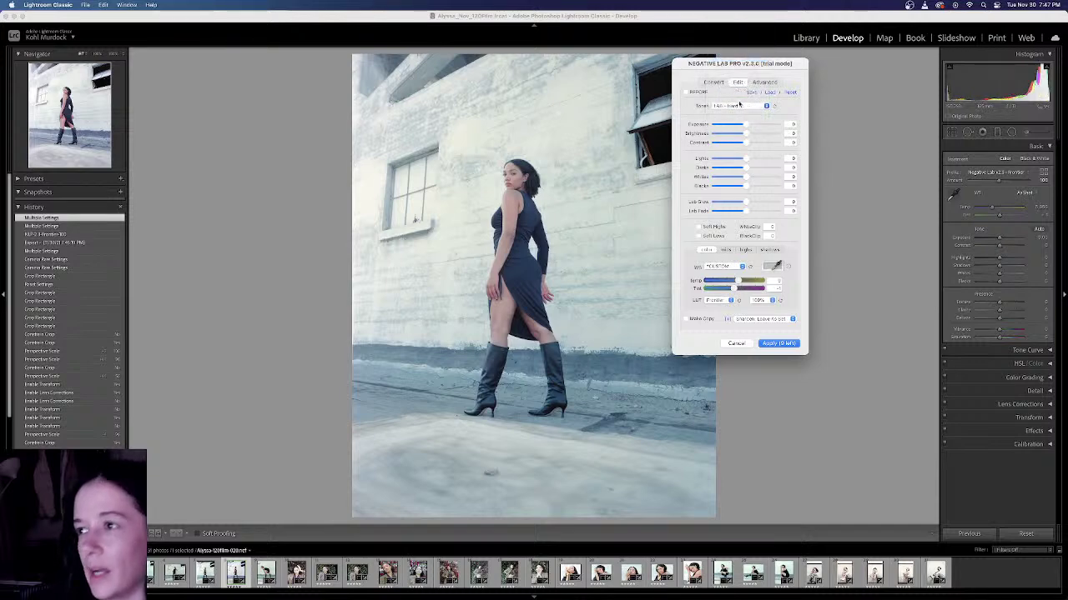
left_click(741, 106)
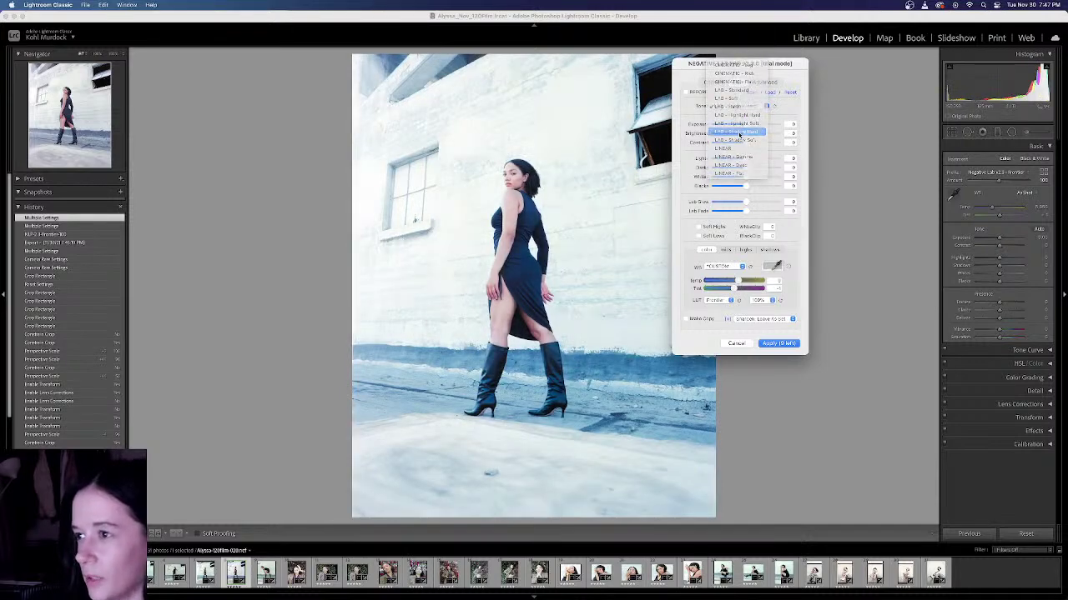
left_click(734, 132)
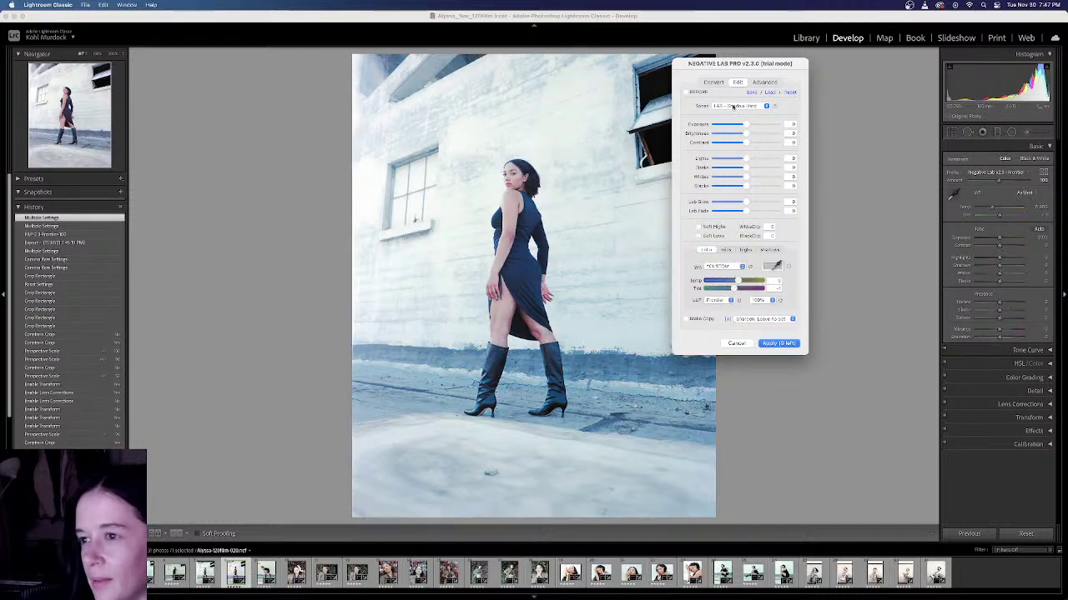
left_click(733, 106)
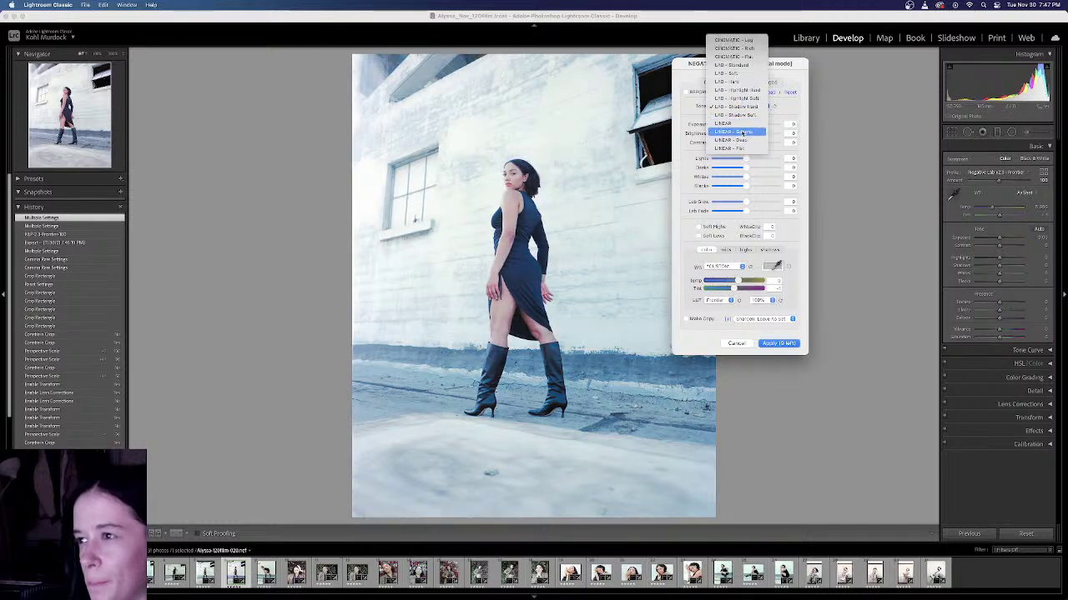
left_click(742, 132)
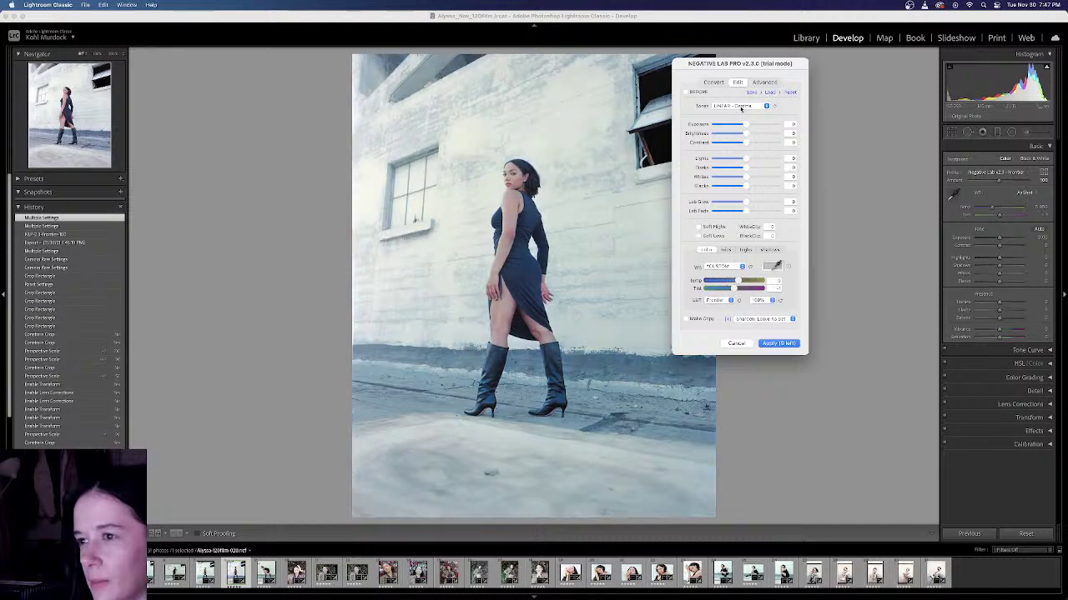
left_click(741, 107)
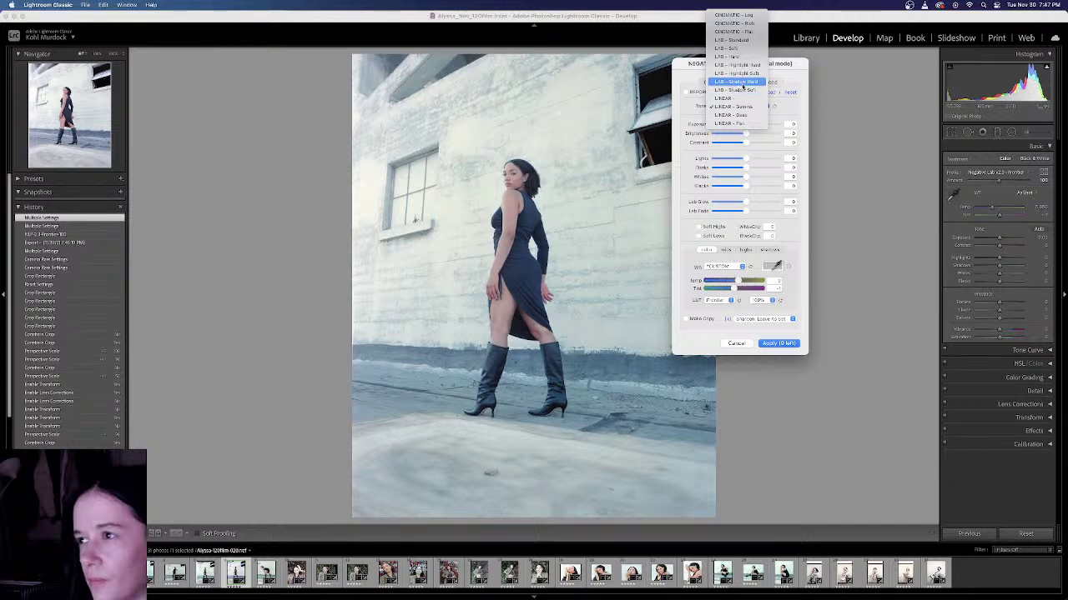
left_click(741, 82)
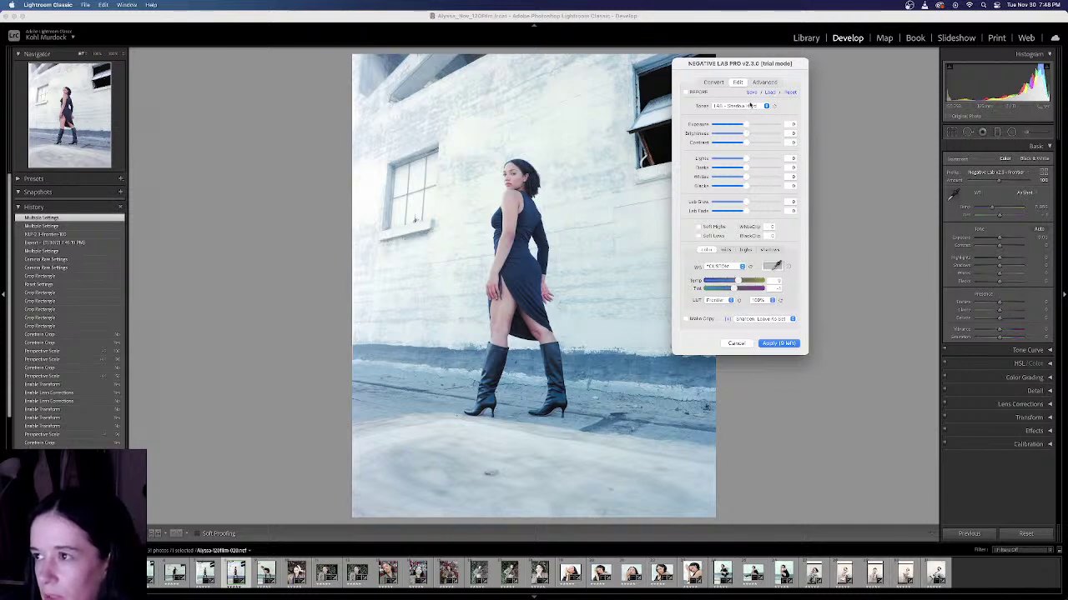
Step: Try the LINEAR - Gamma tone profile once more and return to LAB - Shadow Hard
left_click(750, 106)
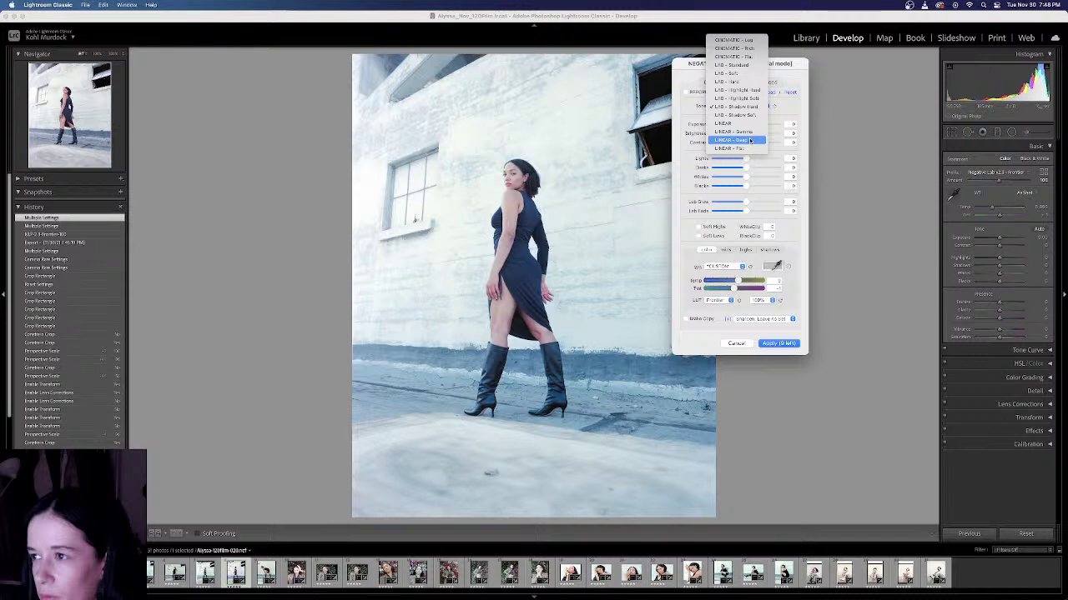
left_click(749, 134)
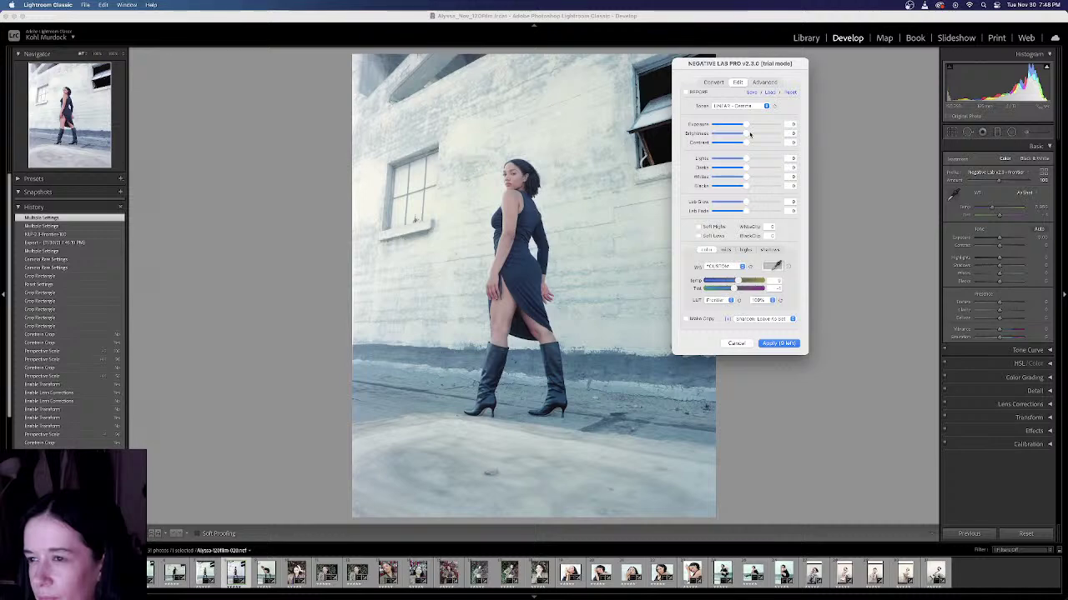
left_click(751, 108)
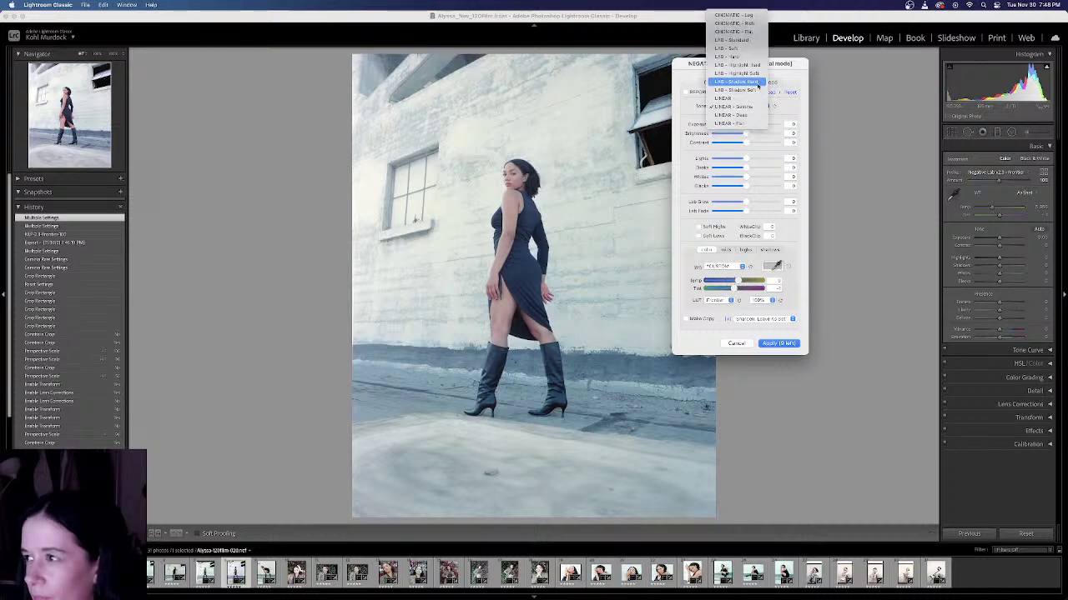
left_click(756, 82)
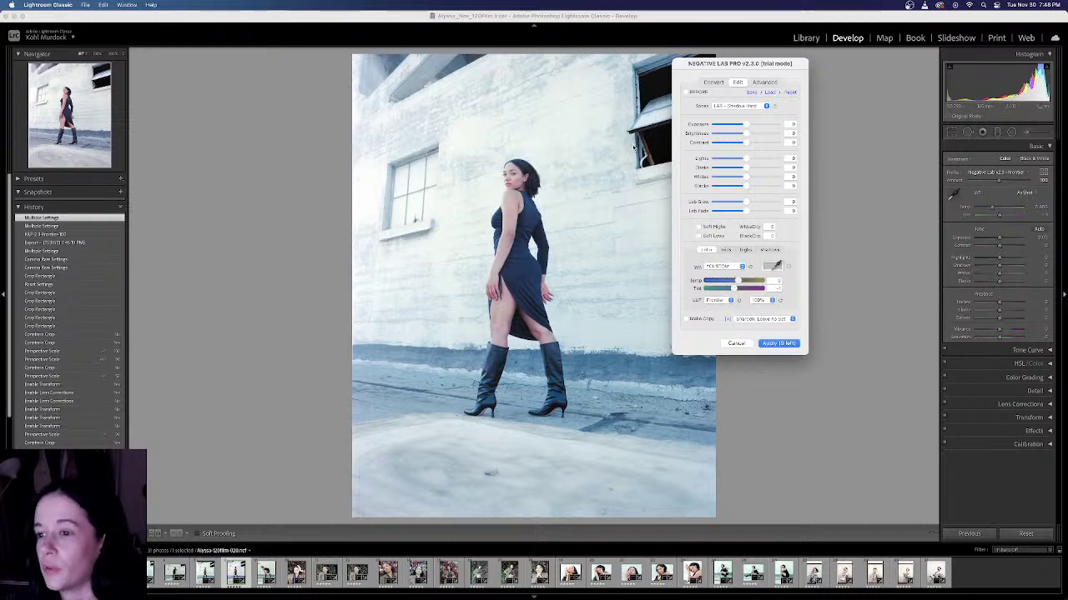
Step: Apply the LINEAR - Gamma tone profile and raise the Whites to 12
left_click(745, 106)
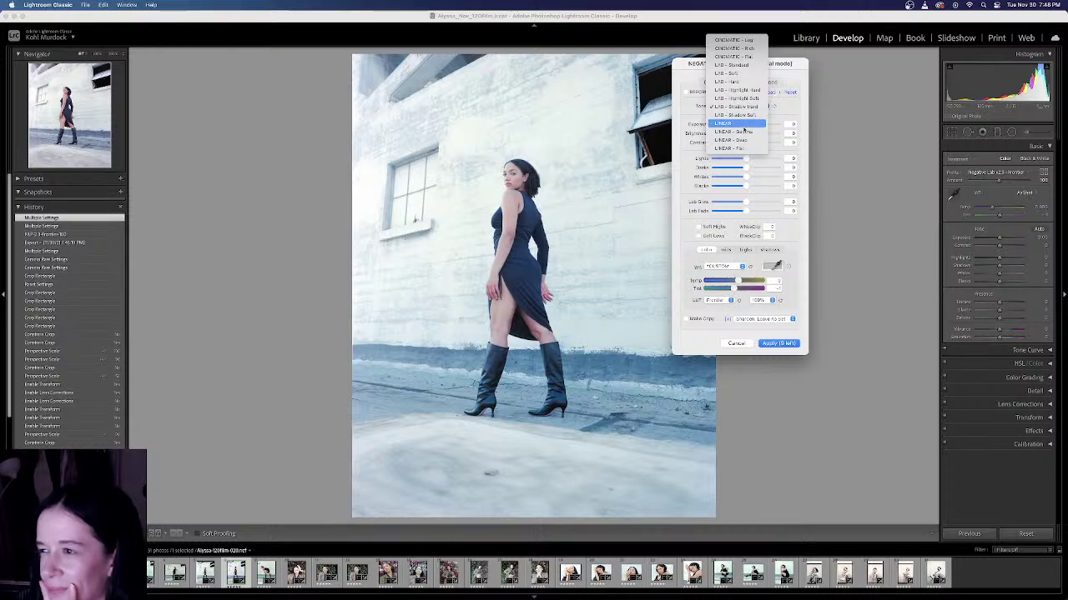
left_click(741, 133)
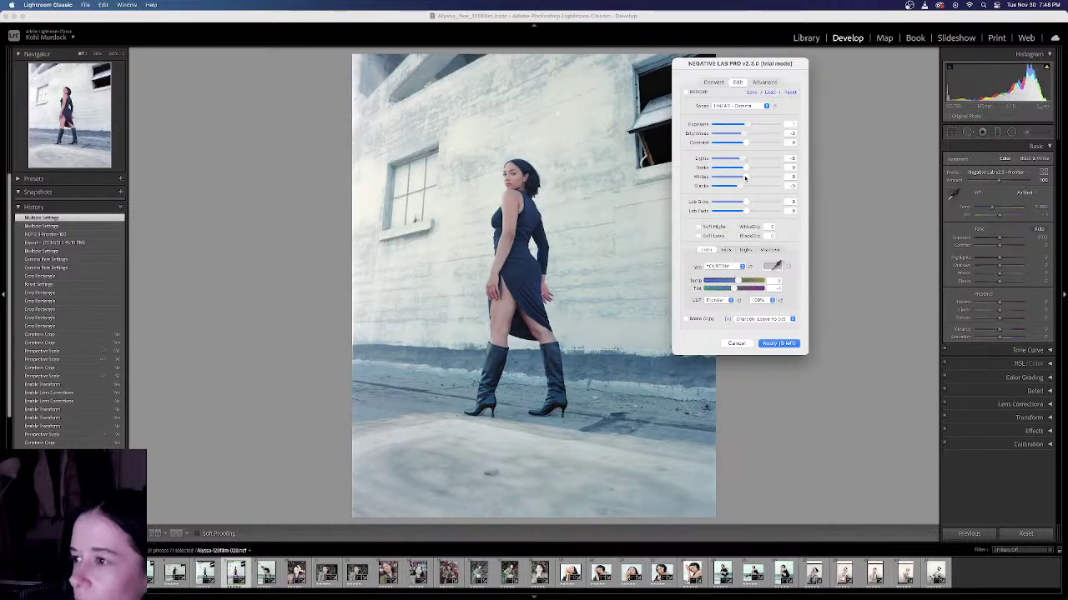
left_click_drag(745, 179, 753, 179)
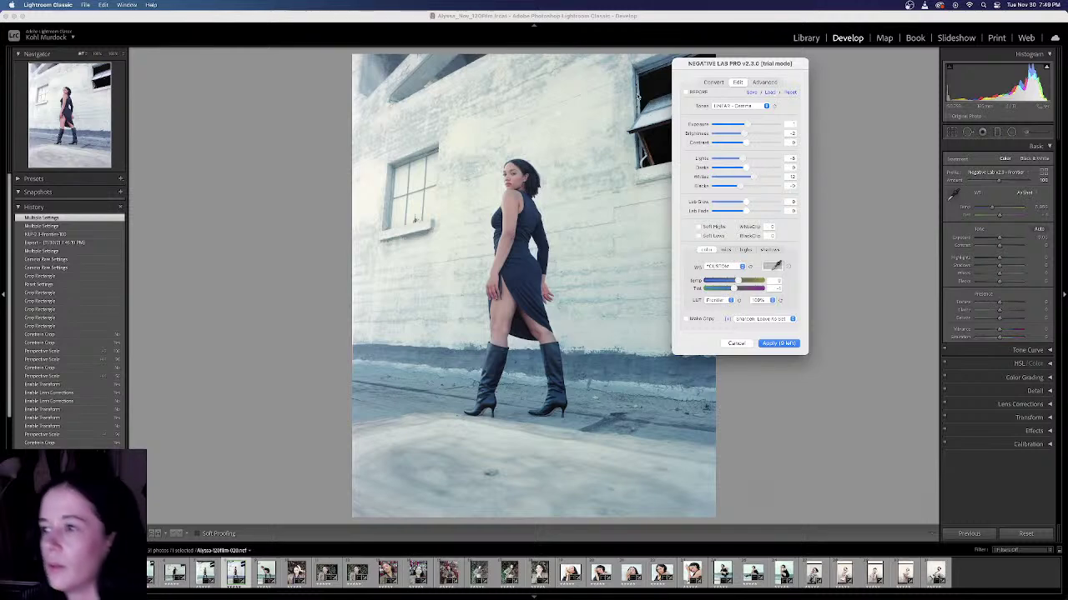
Step: Compare the Smooth and Precise curve point modes in the advanced engine settings and return to Auto
left_click(764, 83)
left_click(745, 119)
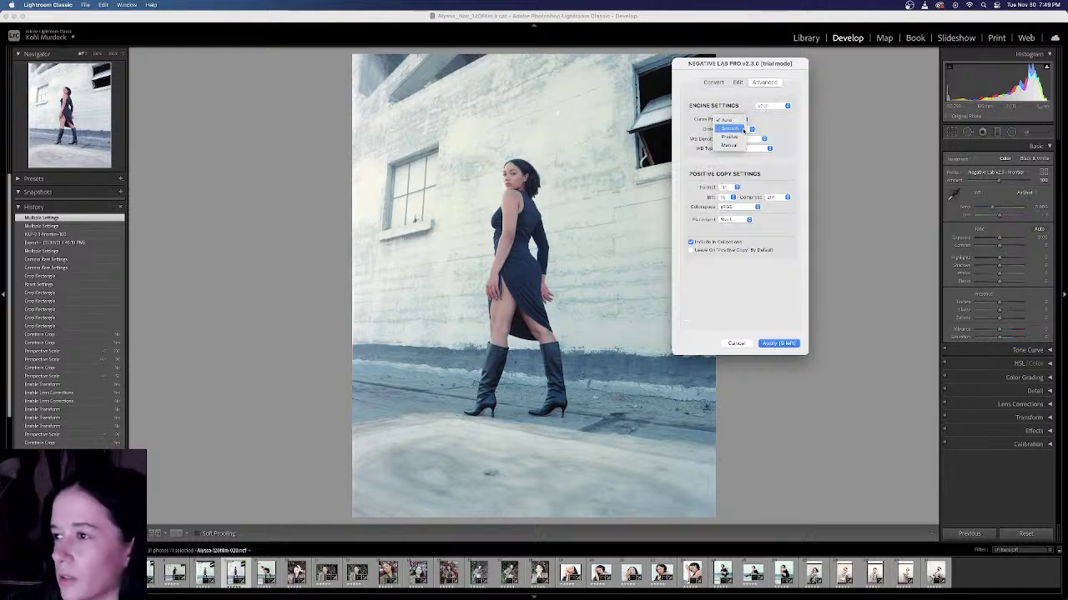
left_click(743, 129)
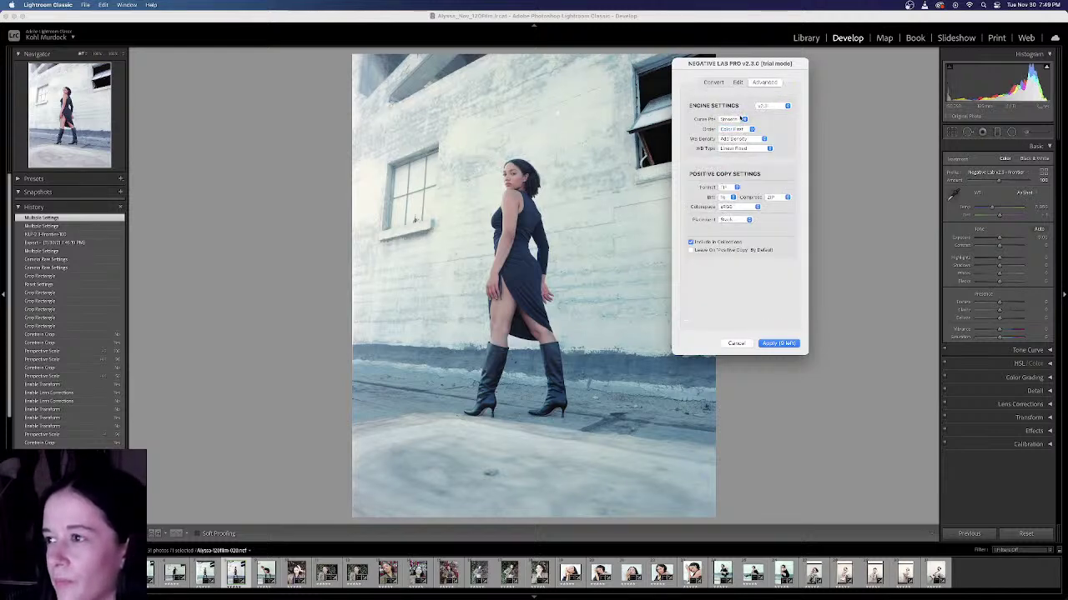
left_click(739, 120)
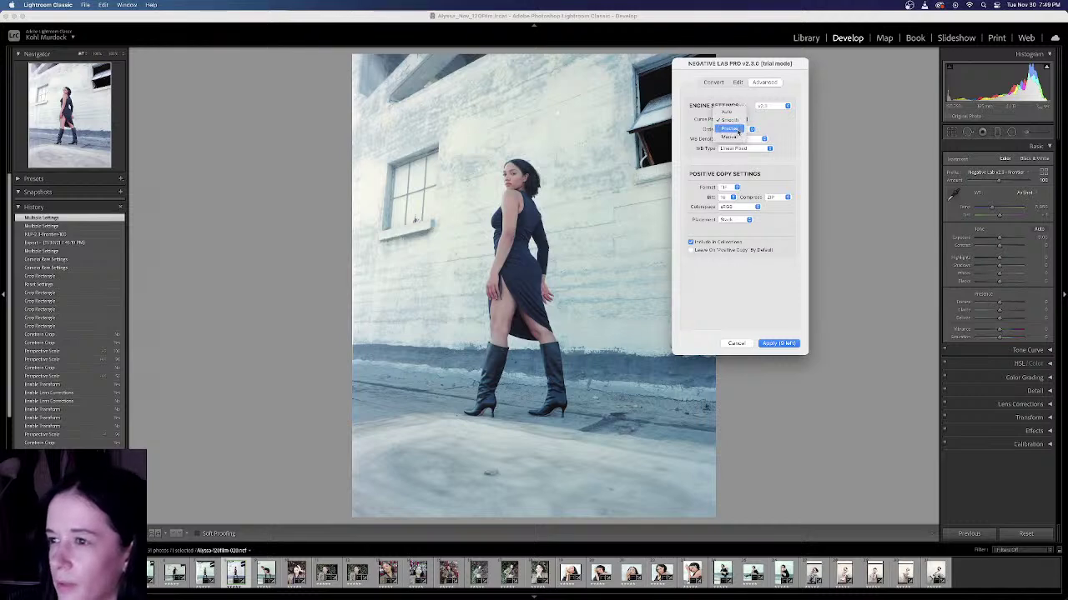
left_click(738, 129)
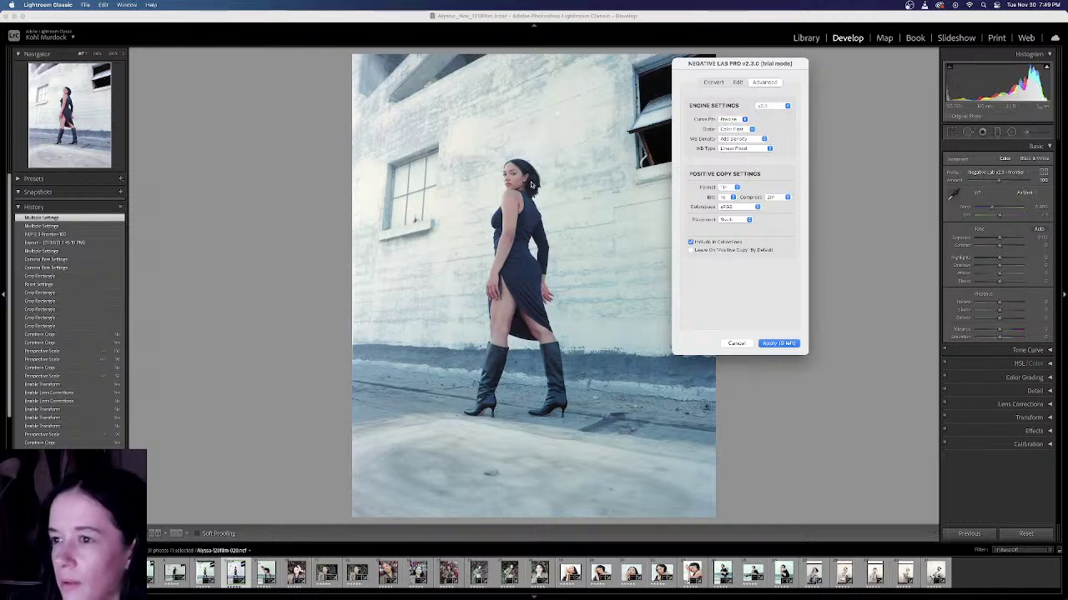
left_click(741, 121)
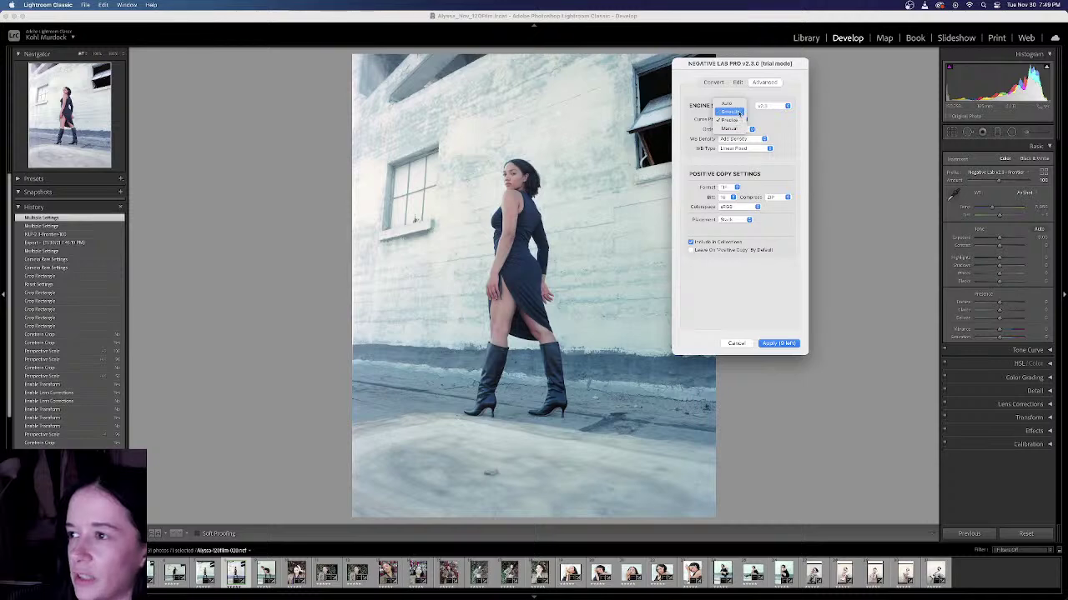
left_click(739, 111)
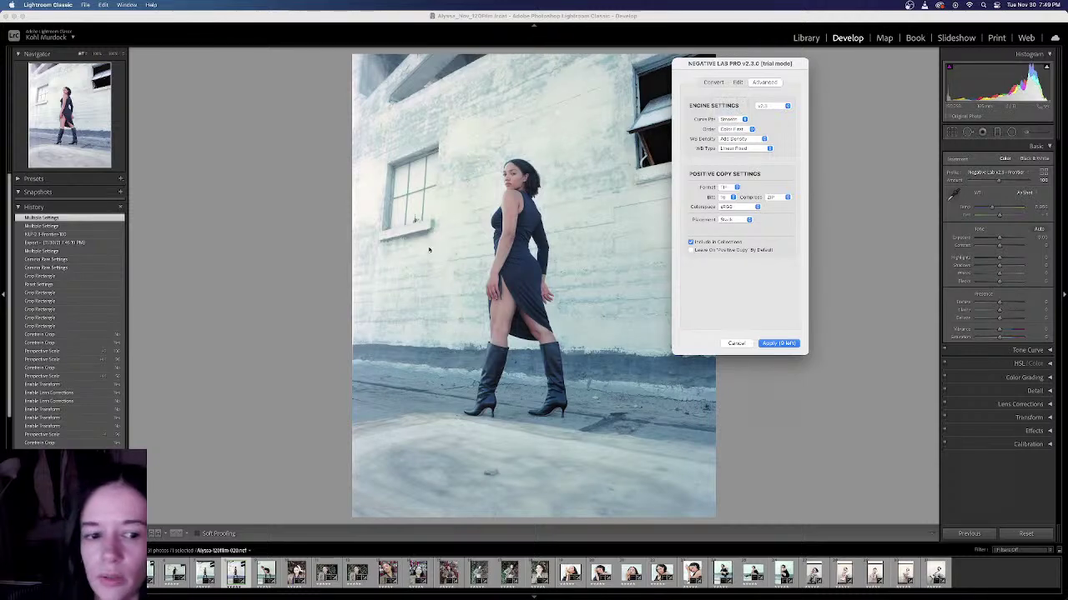
left_click(722, 121)
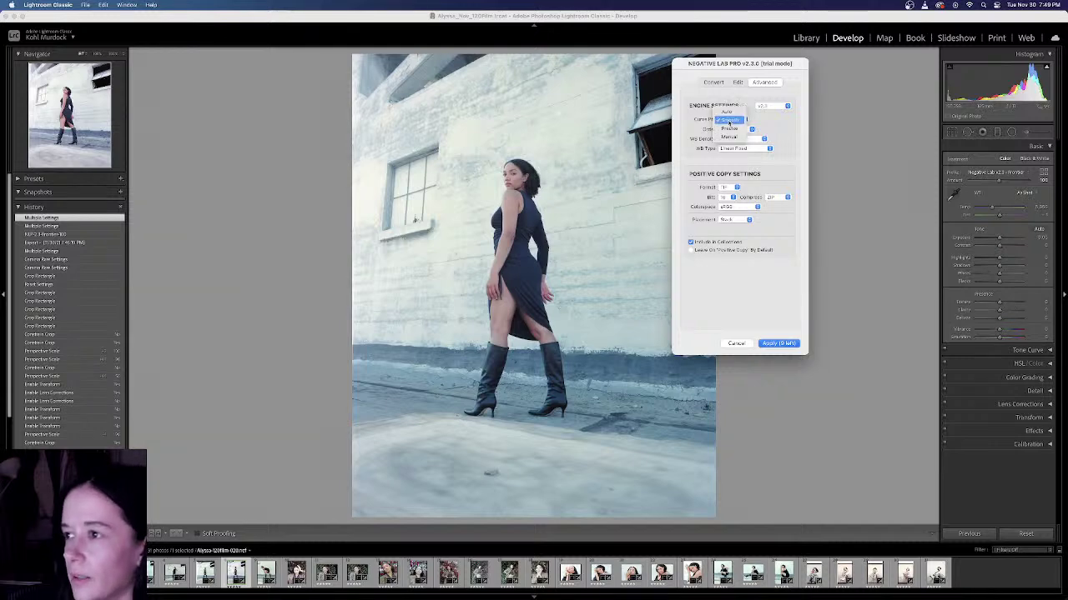
left_click(734, 130)
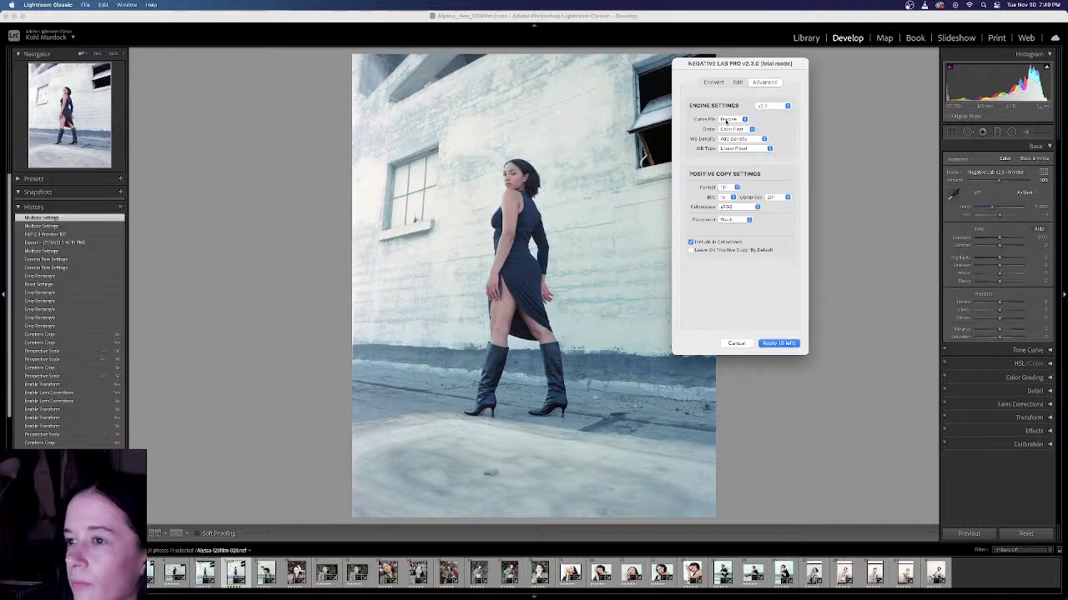
left_click(731, 121)
left_click(727, 104)
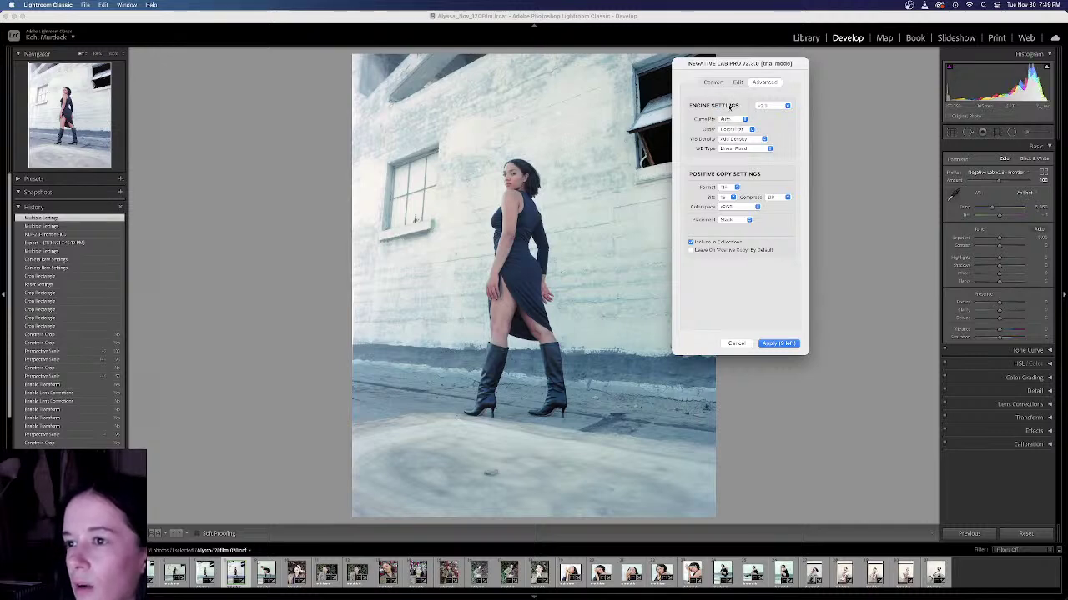
Step: Try Manual curve points with values of 15 and 10, and return the curve point mode to Auto
left_click(723, 121)
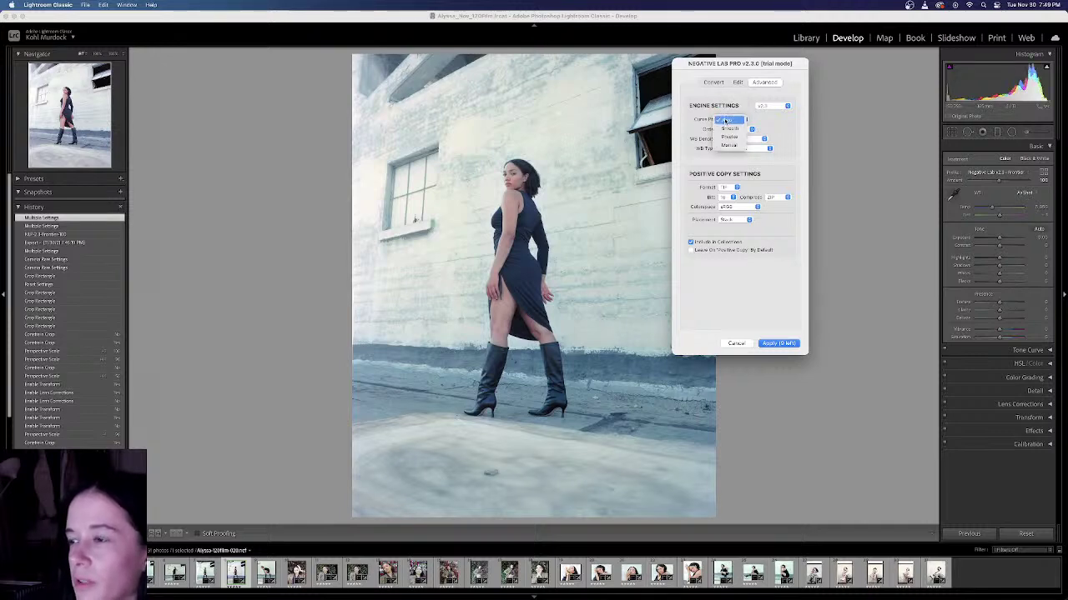
left_click(723, 131)
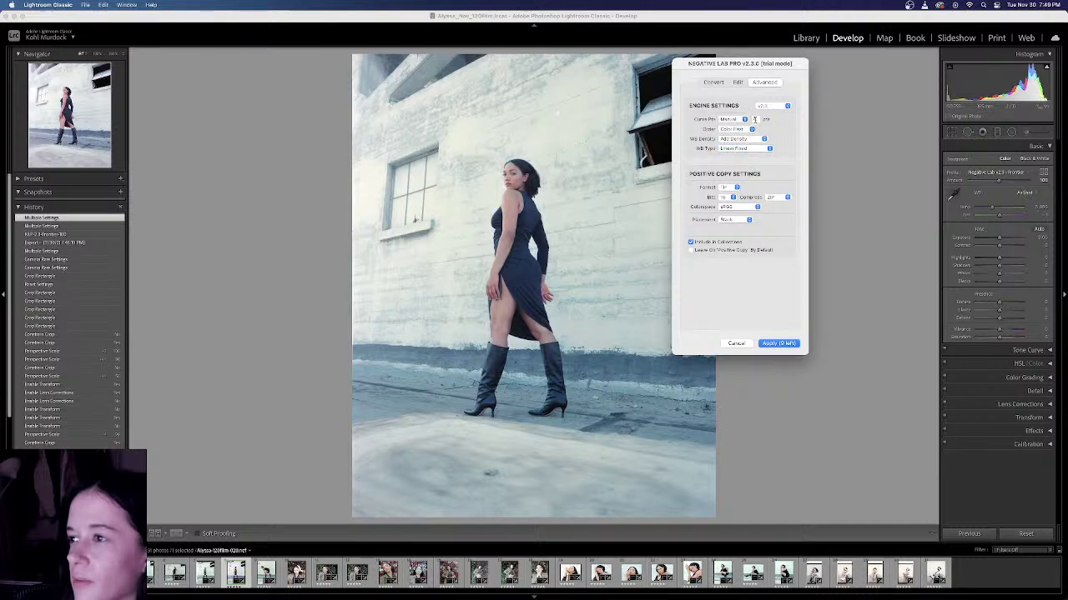
left_click(753, 119)
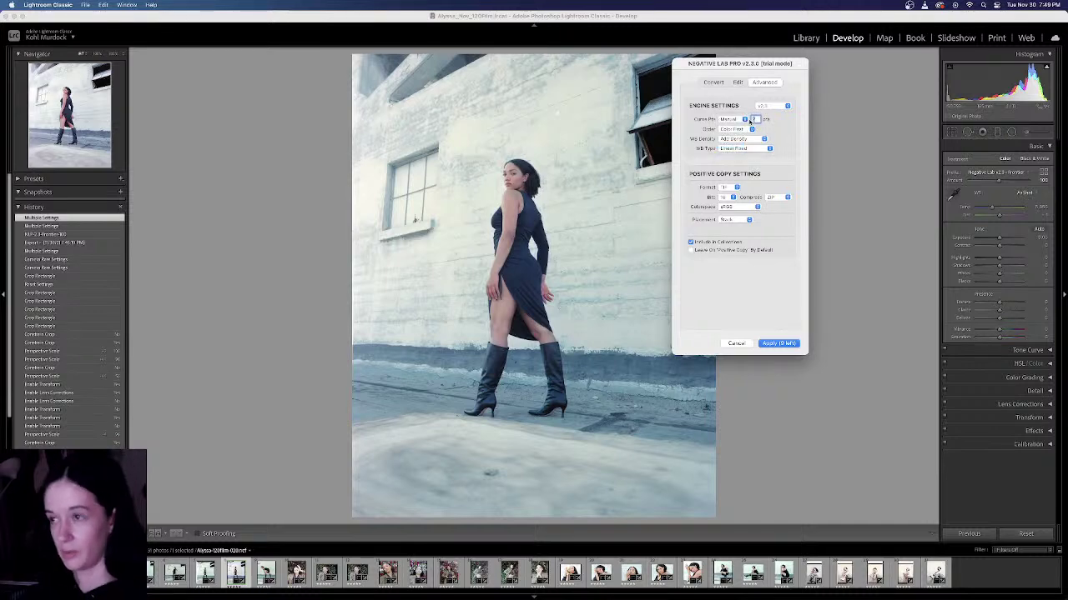
type("15")
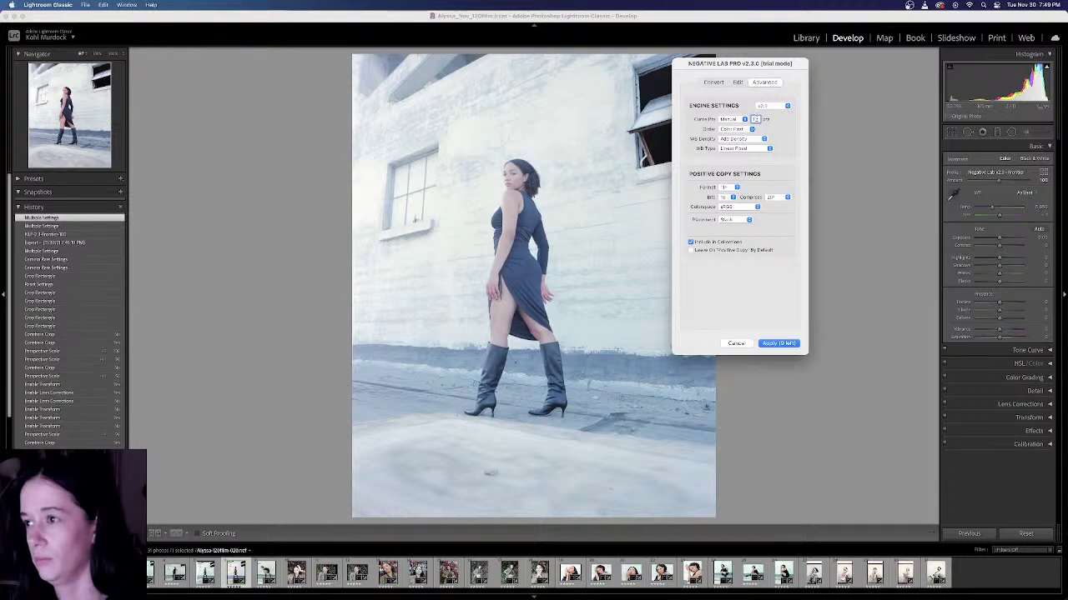
left_click(744, 118)
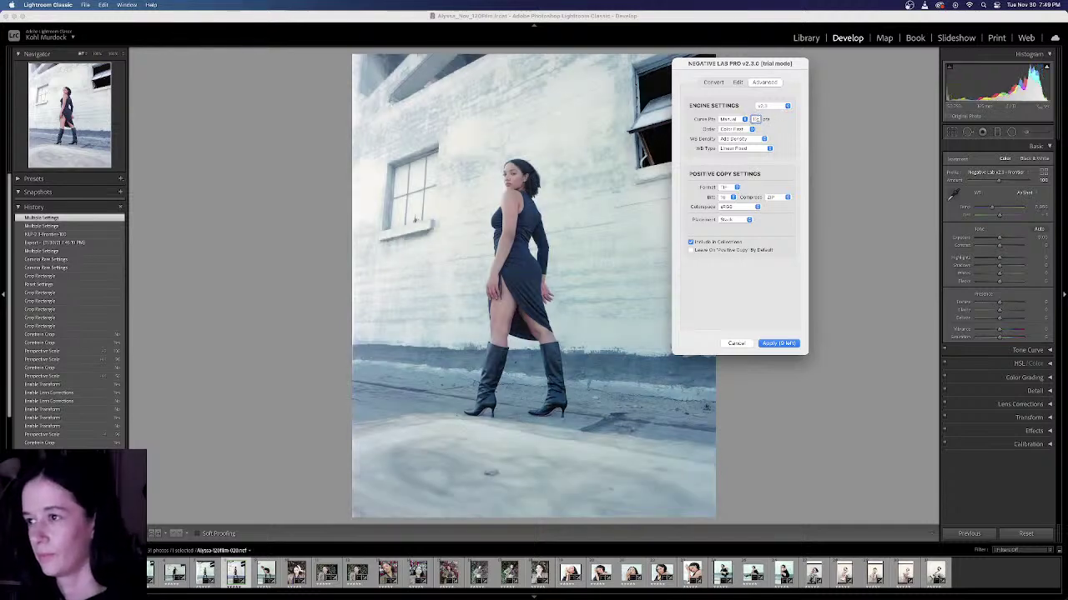
left_click(743, 120)
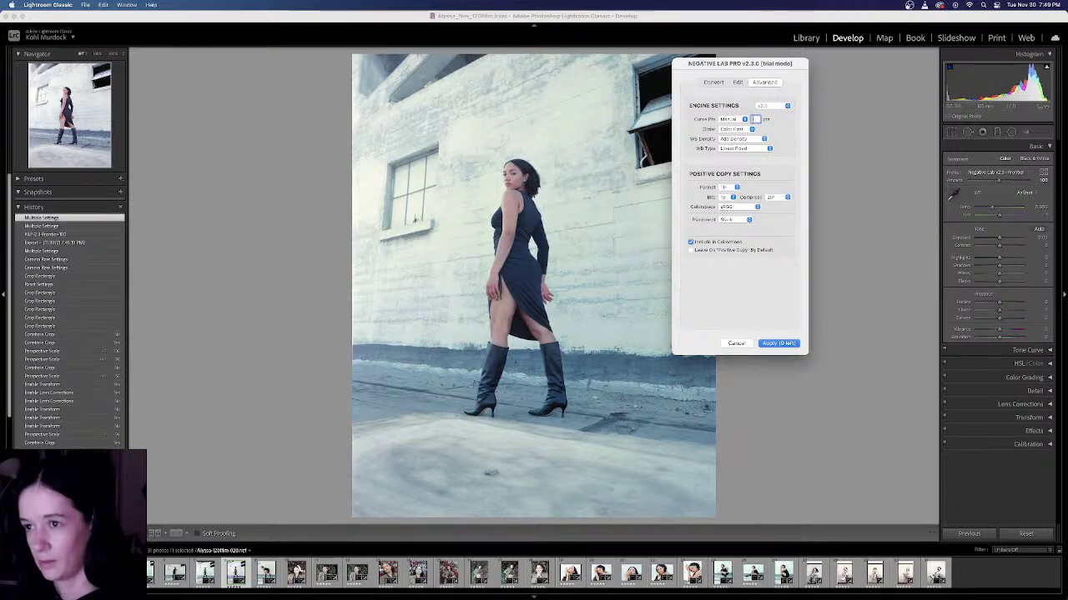
type("10")
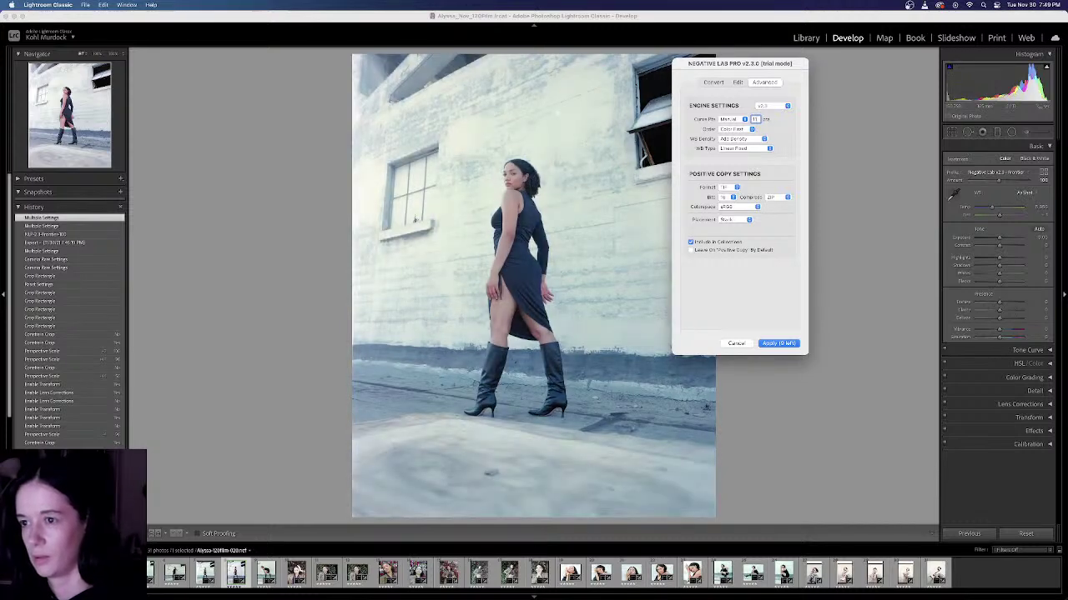
left_click(743, 119)
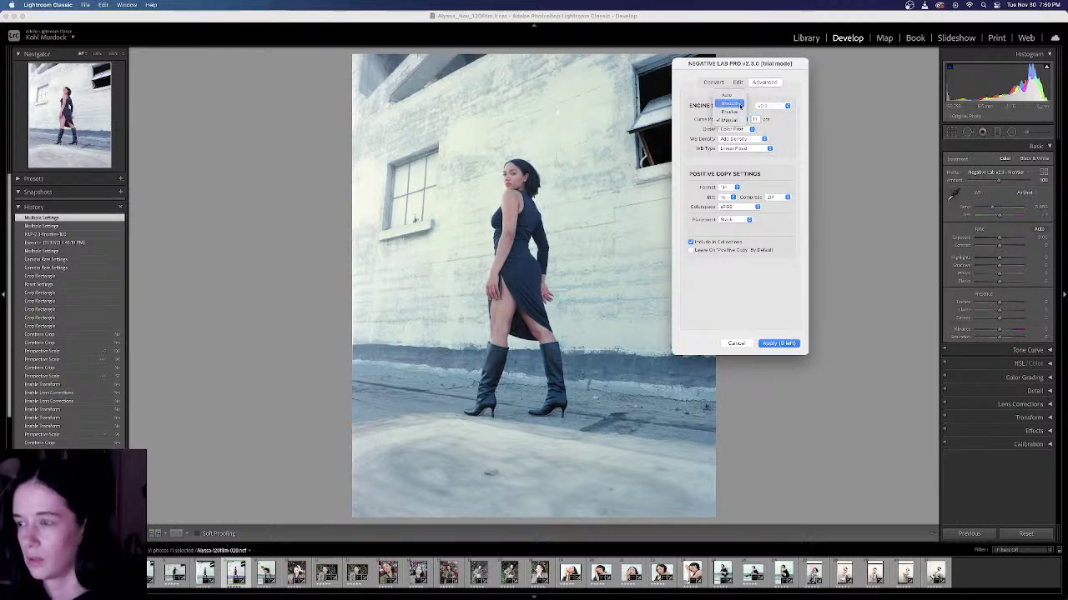
left_click(737, 97)
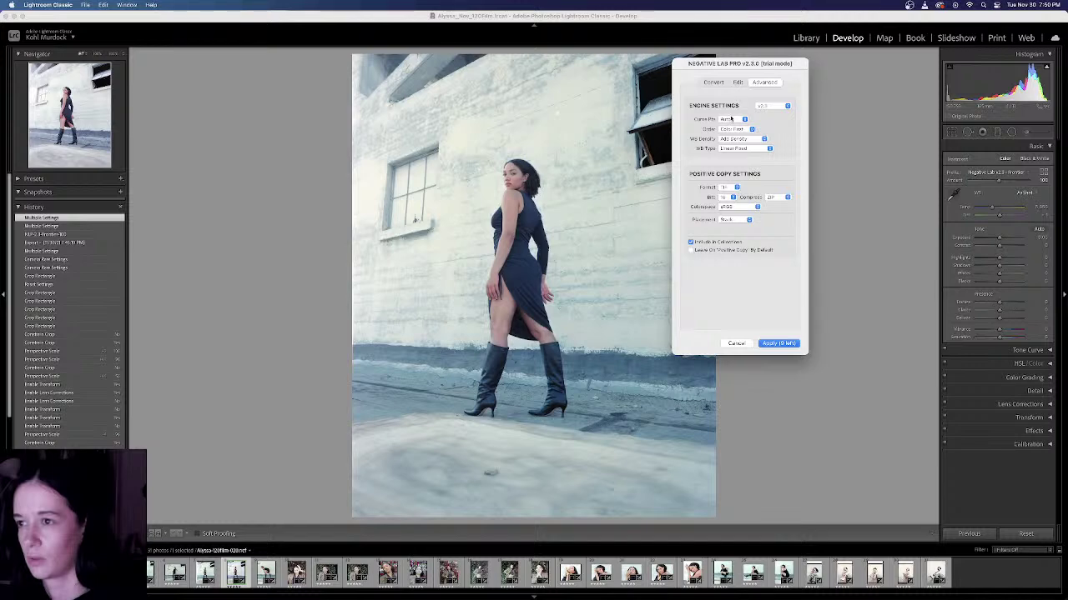
Step: Compare the Smooth and Manual curve point modes and set the curve points to Smooth
left_click(743, 119)
left_click(732, 129)
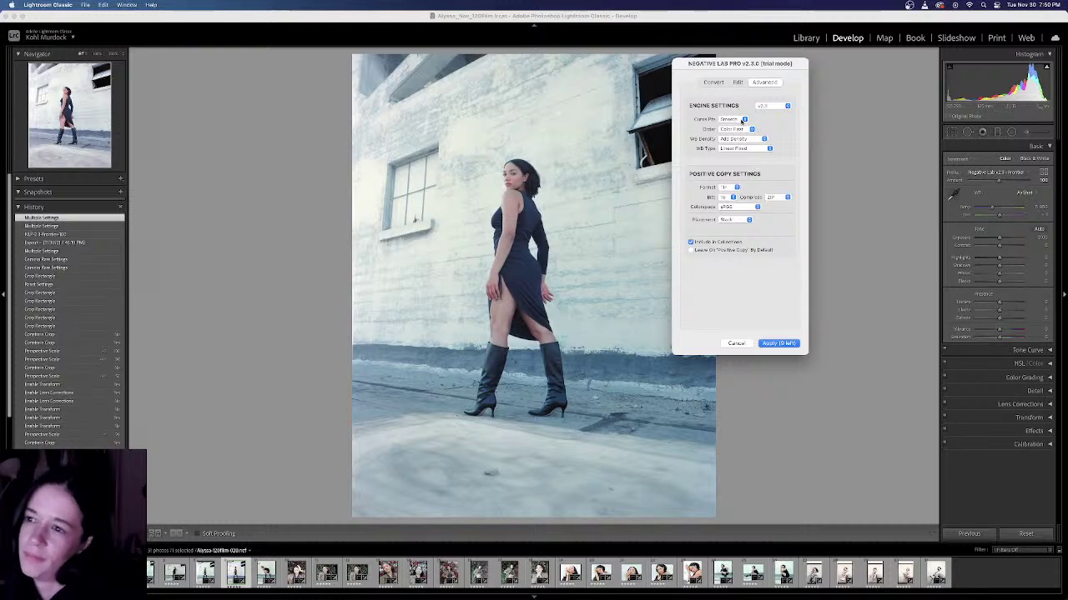
left_click(743, 119)
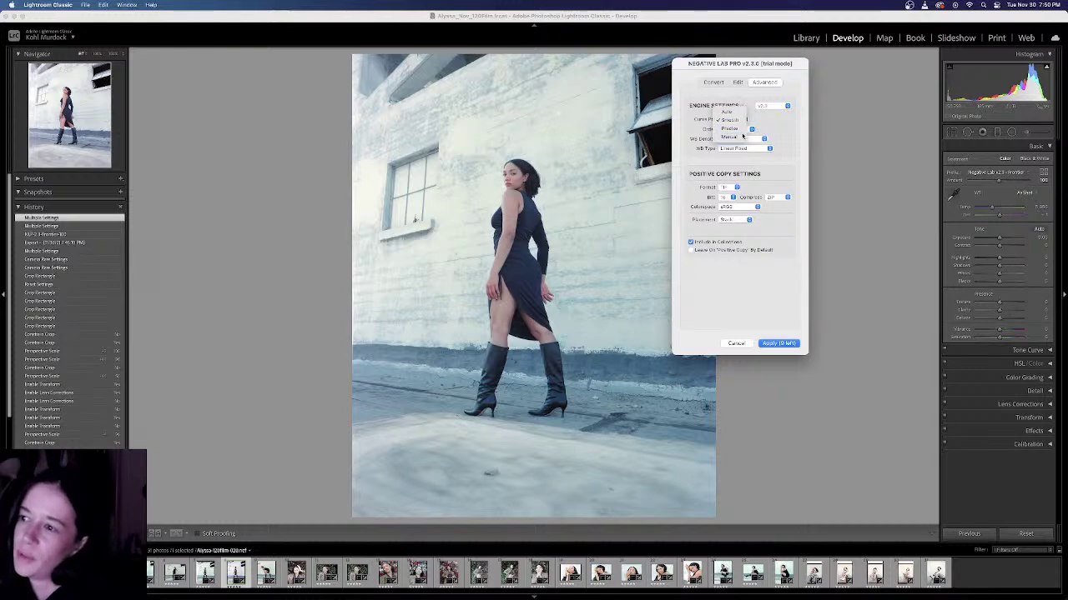
left_click(731, 137)
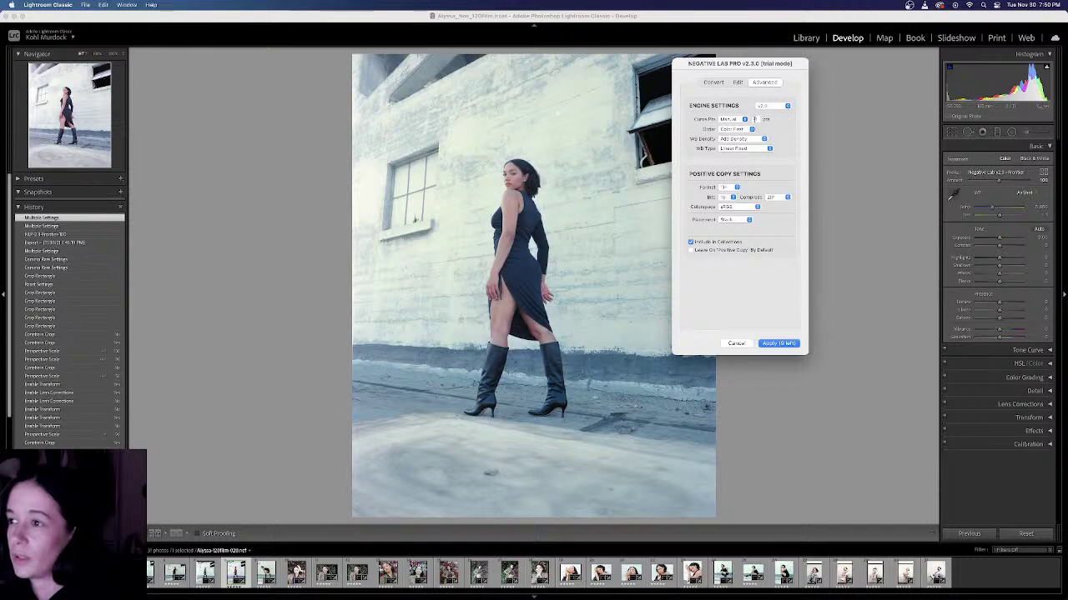
left_click(745, 119)
left_click(740, 104)
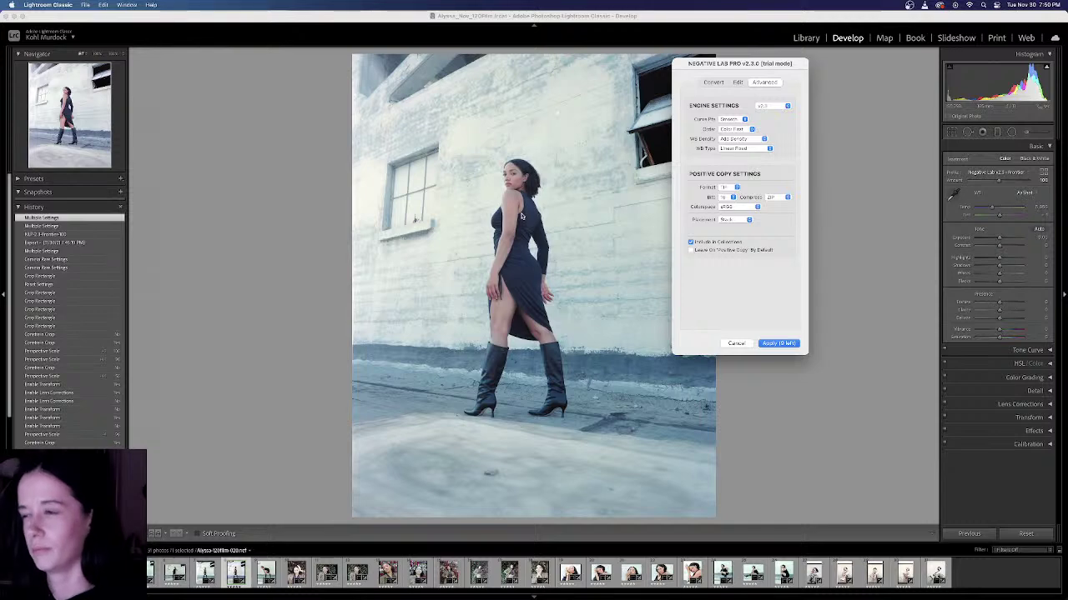
Step: Compare the Tones First and Color First engine orders and return to Color First
left_click(731, 129)
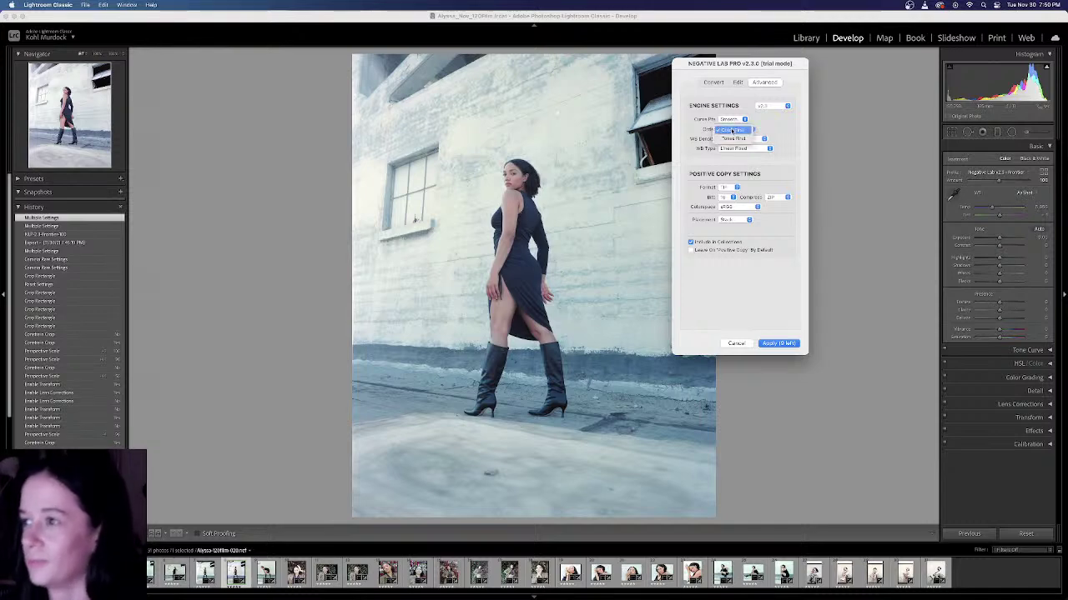
left_click(734, 136)
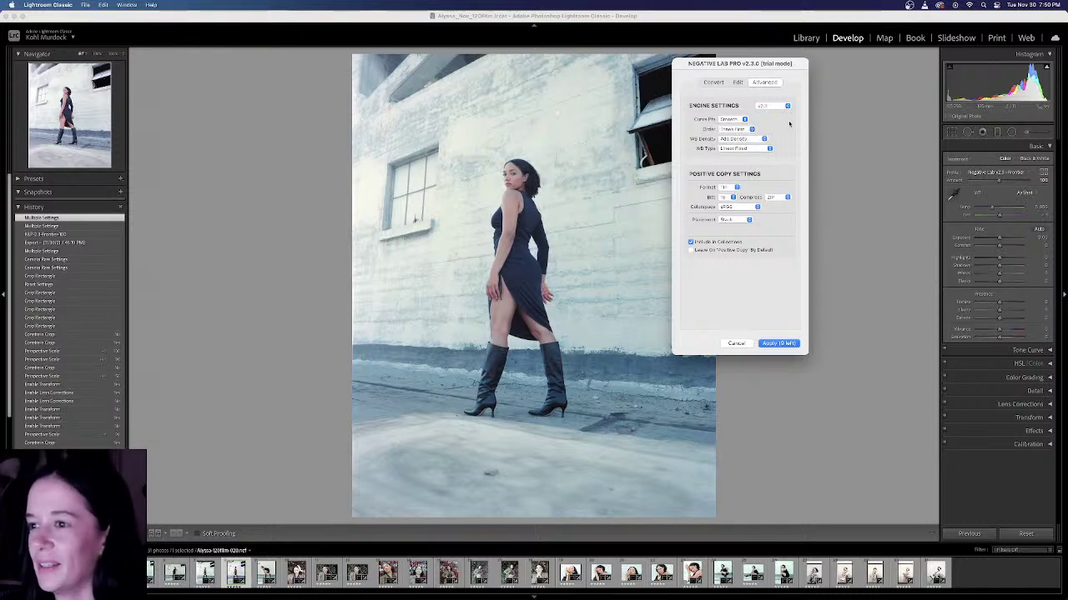
left_click(740, 129)
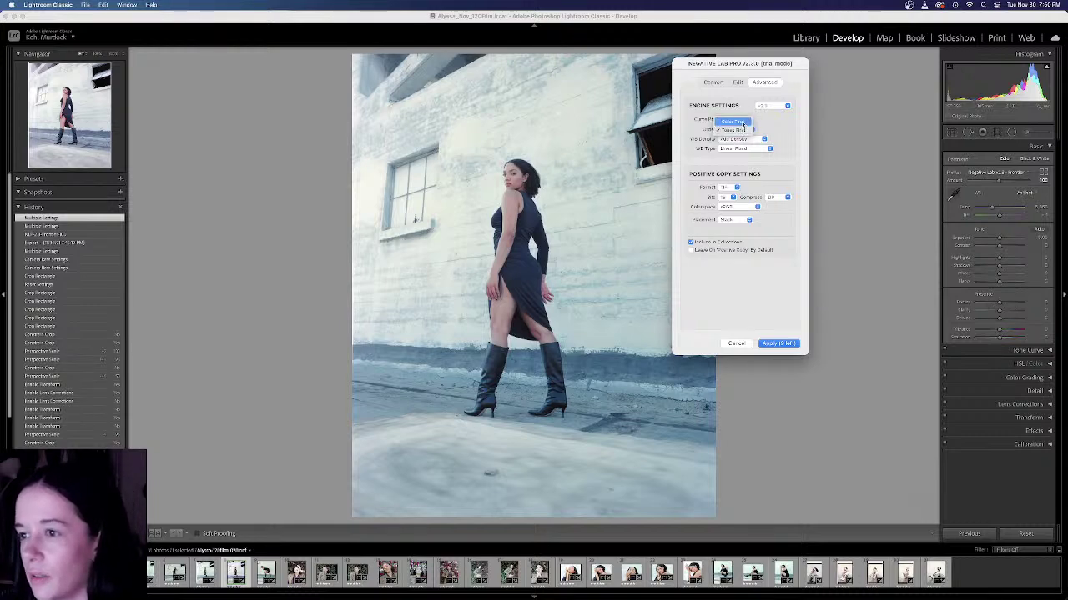
left_click(742, 123)
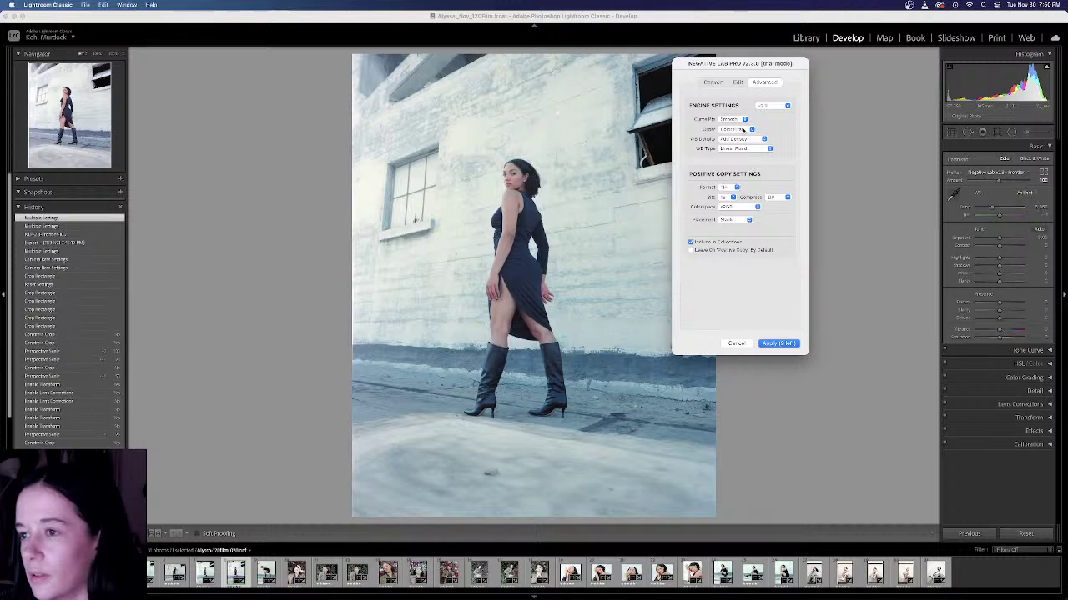
left_click(740, 129)
left_click(742, 137)
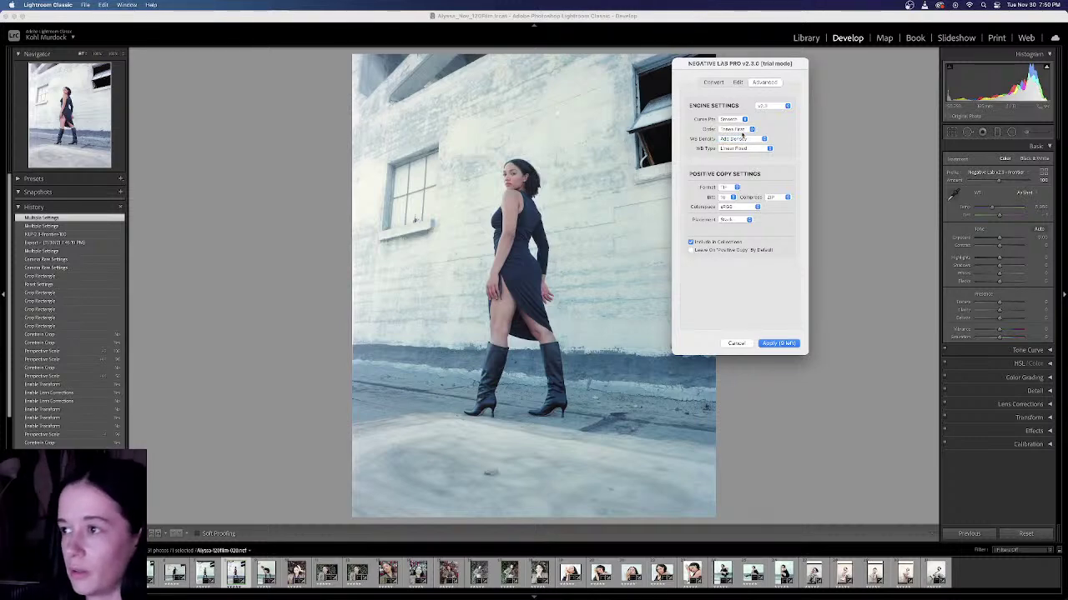
left_click(741, 130)
left_click(746, 122)
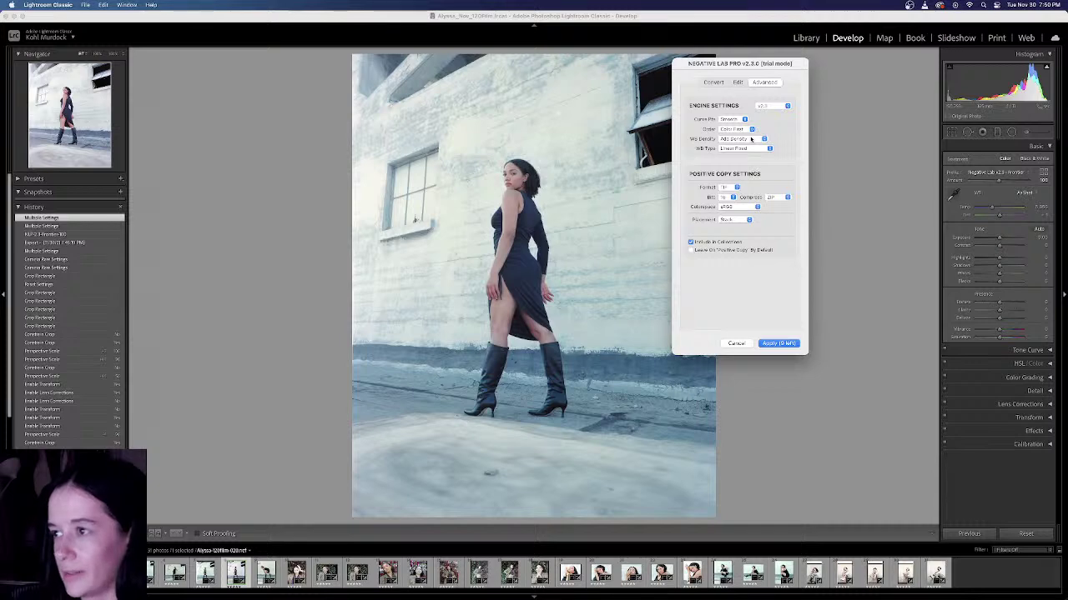
Step: Compare the Neutral Density and Subtract Density white balance options in the engine settings and return to Add Density
left_click(751, 139)
left_click(749, 148)
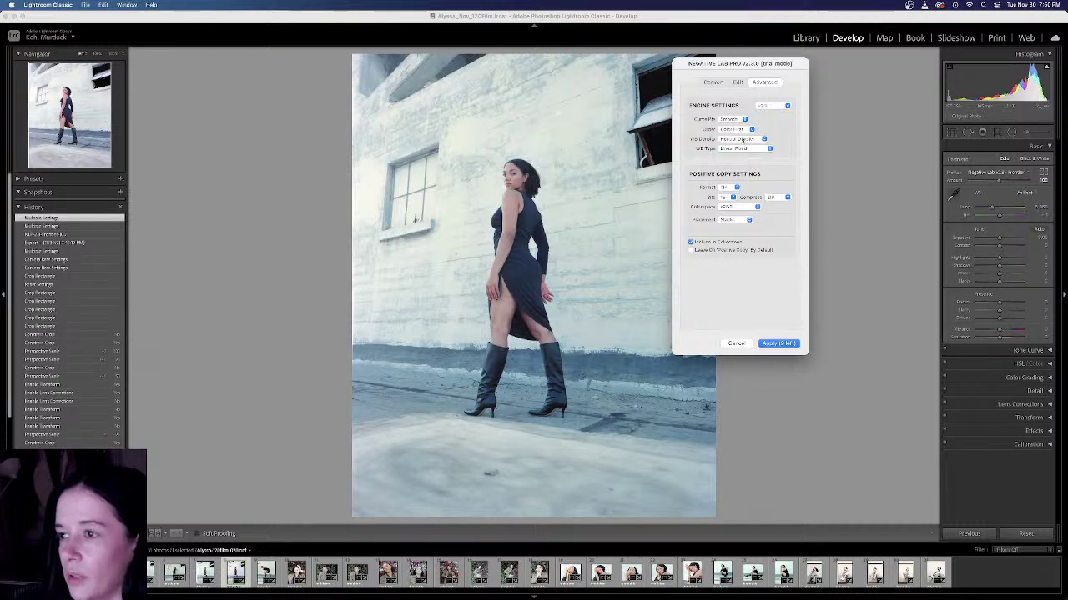
left_click(743, 140)
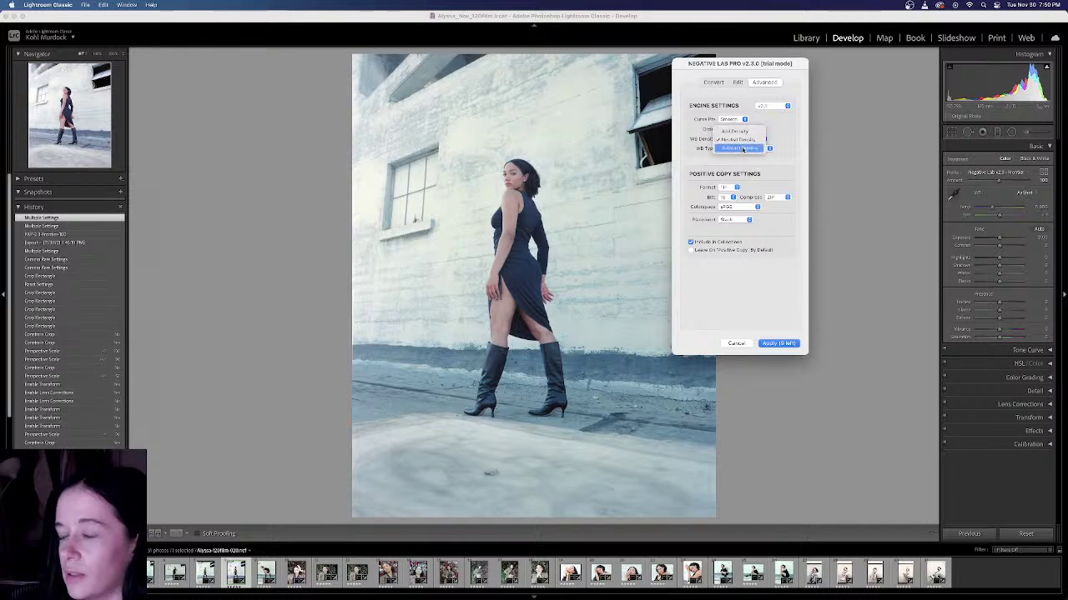
left_click(743, 148)
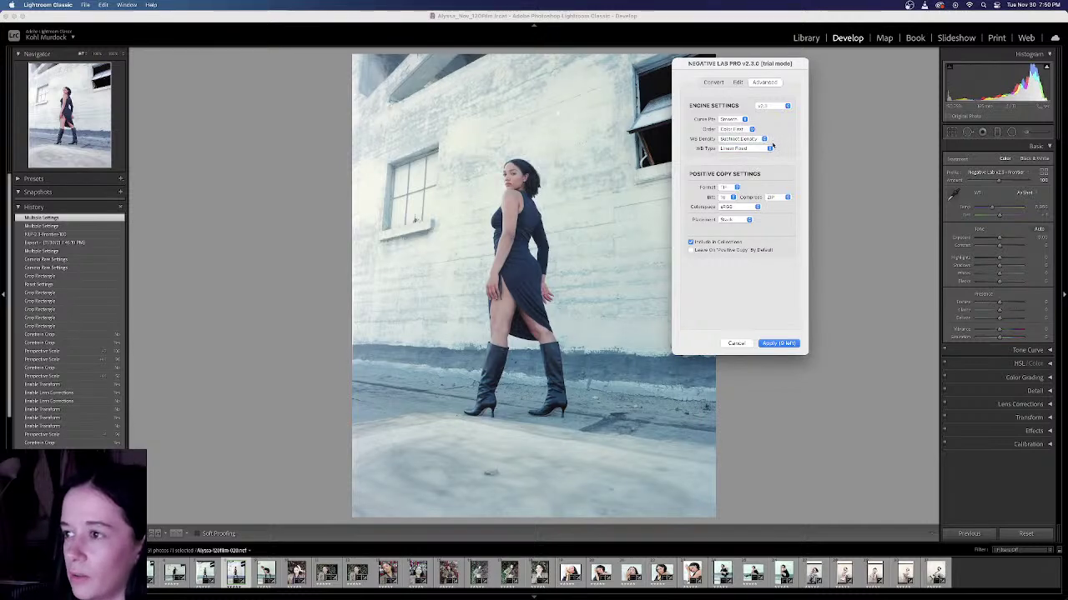
left_click(740, 141)
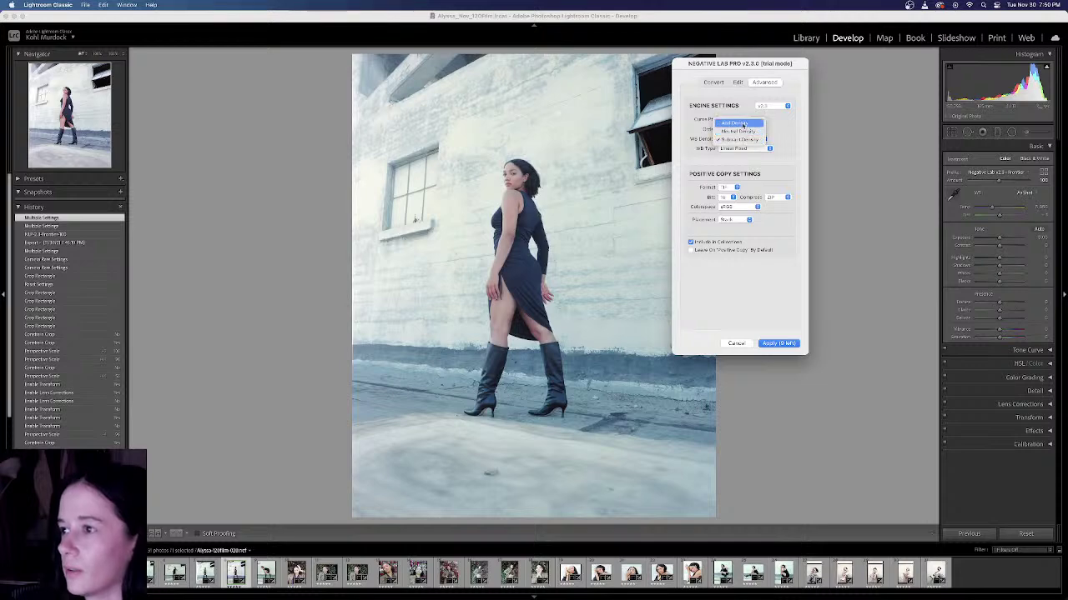
left_click(753, 148)
left_click(755, 149)
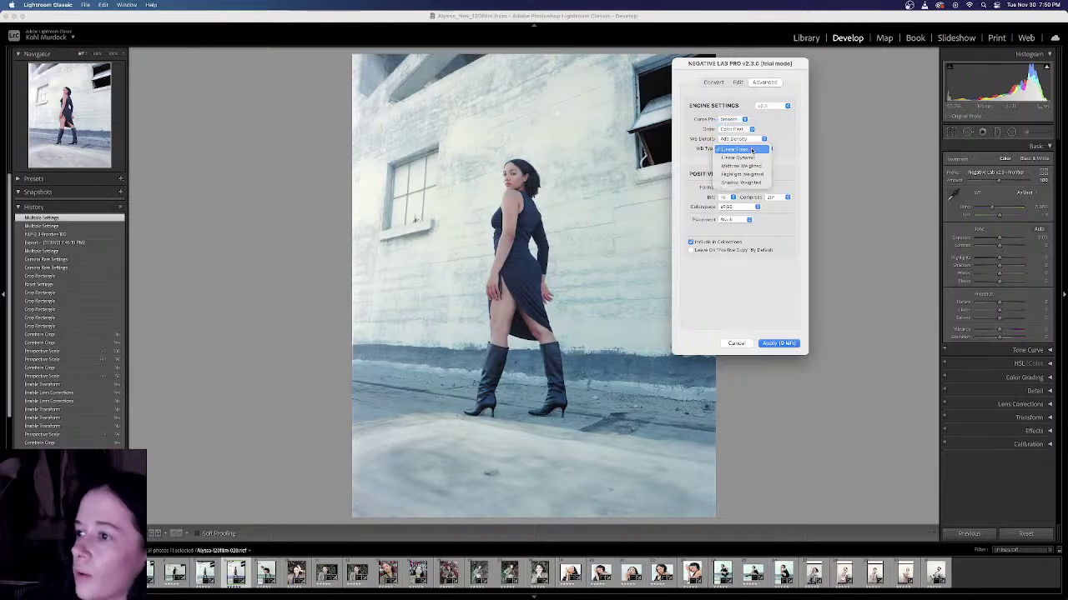
left_click(780, 129)
Step: Switch the white balance density between Neutral Density and Subtract Density again and restore Add Density
left_click(741, 139)
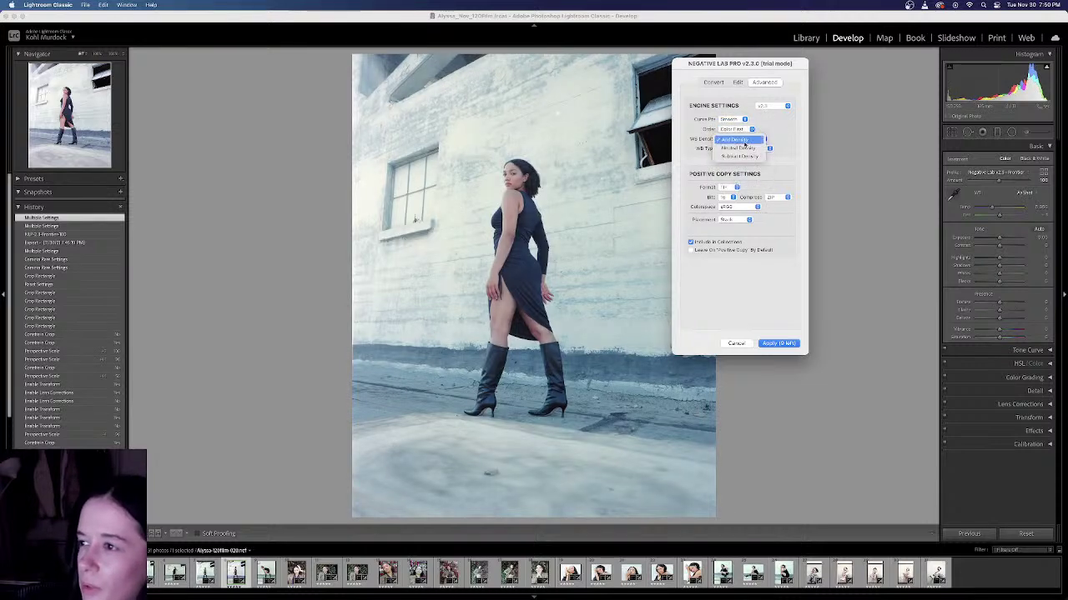
left_click(745, 150)
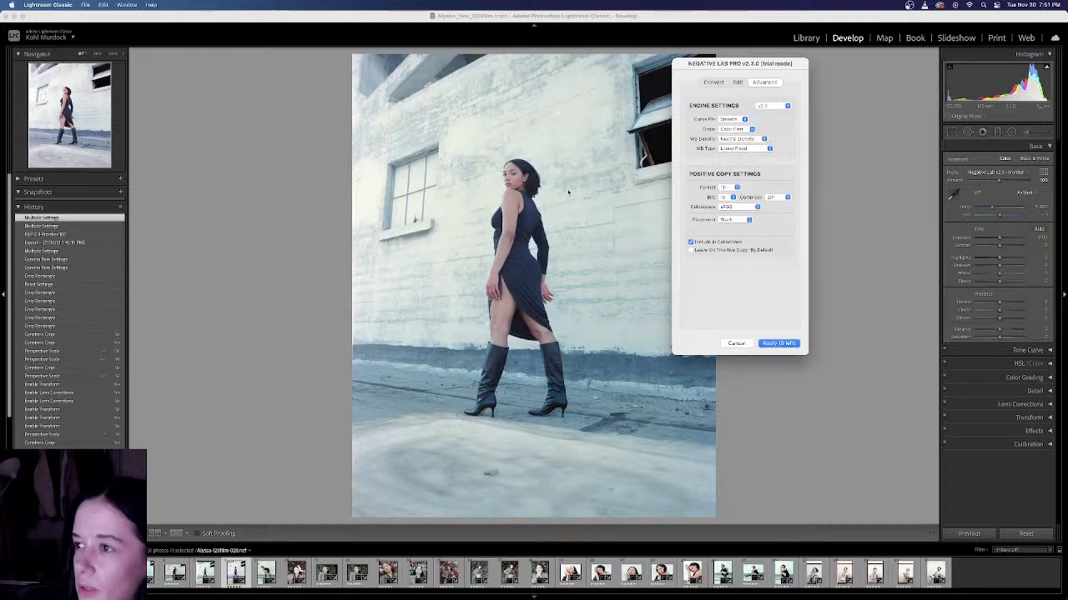
left_click(739, 138)
left_click(739, 141)
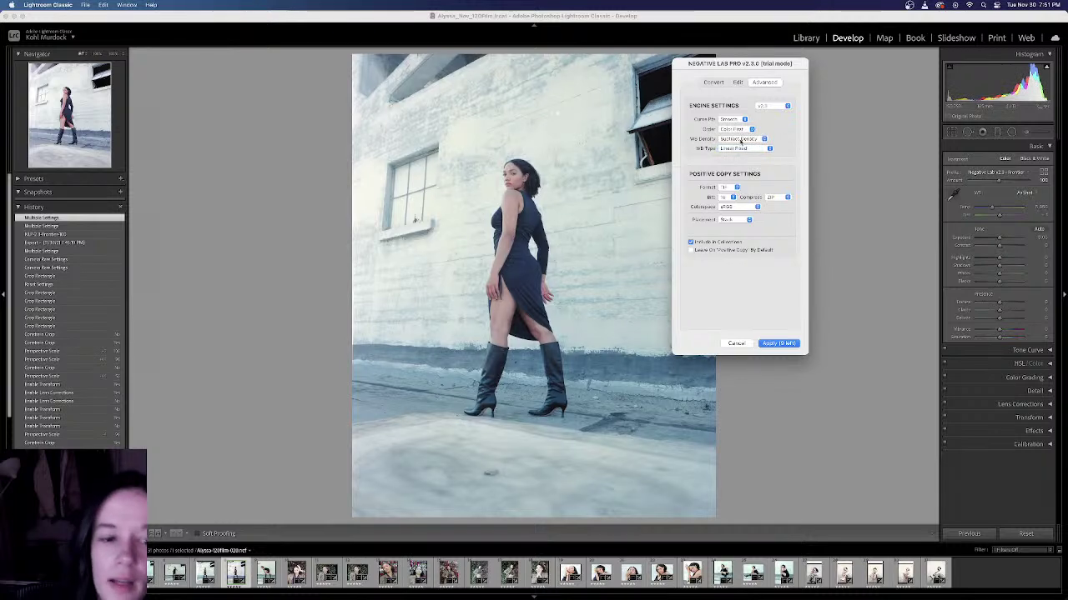
left_click(740, 140)
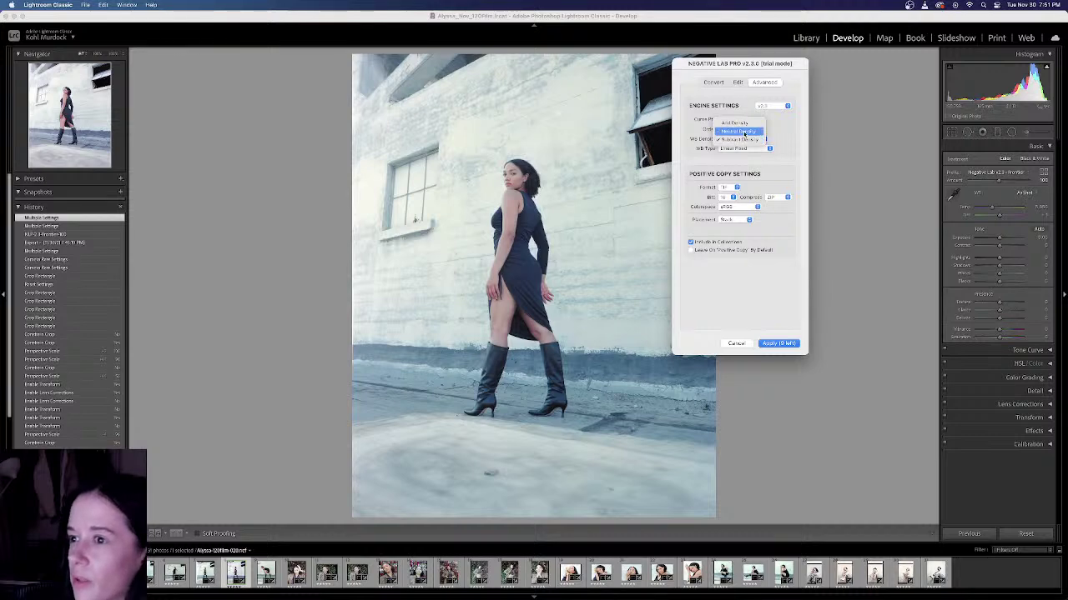
left_click(744, 132)
left_click(741, 139)
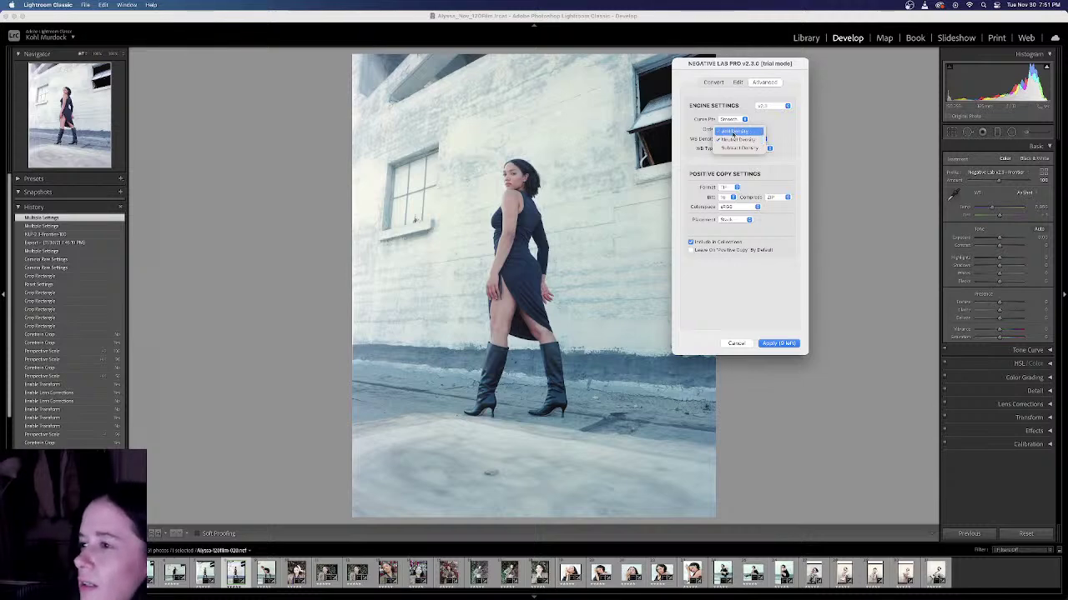
left_click(734, 132)
Step: Compare Subtract Density directly with Add Density and keep the white balance density at Add Density
left_click(738, 138)
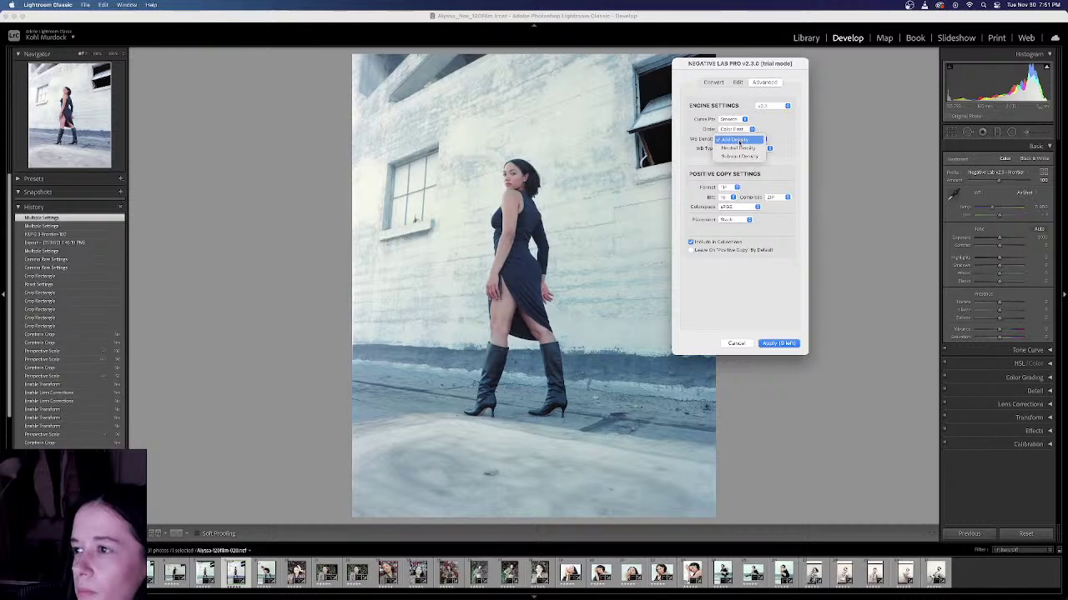
left_click(741, 157)
left_click(746, 139)
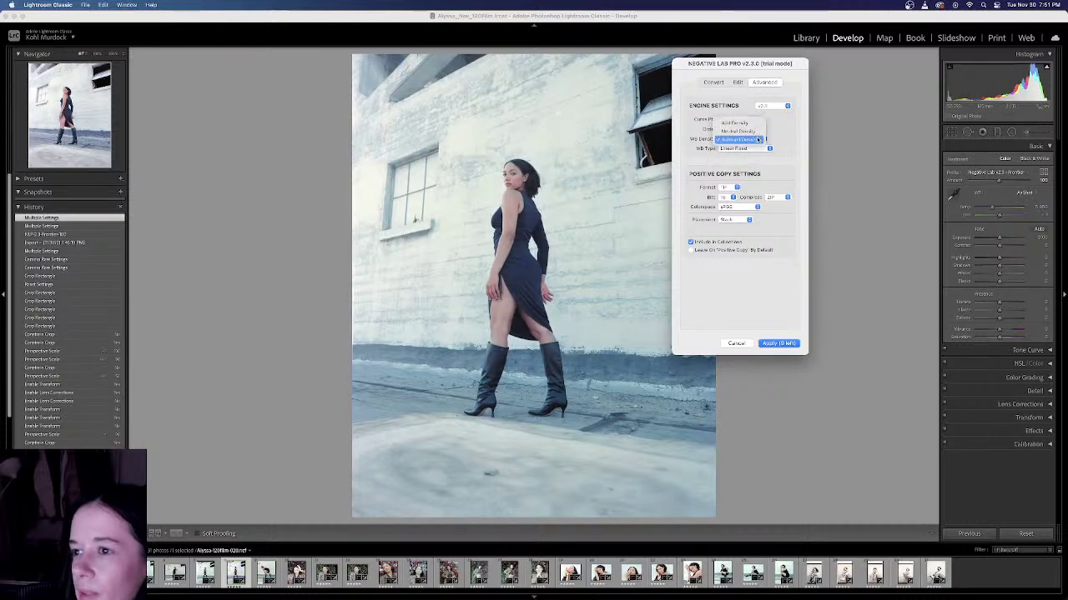
left_click(735, 122)
left_click(738, 138)
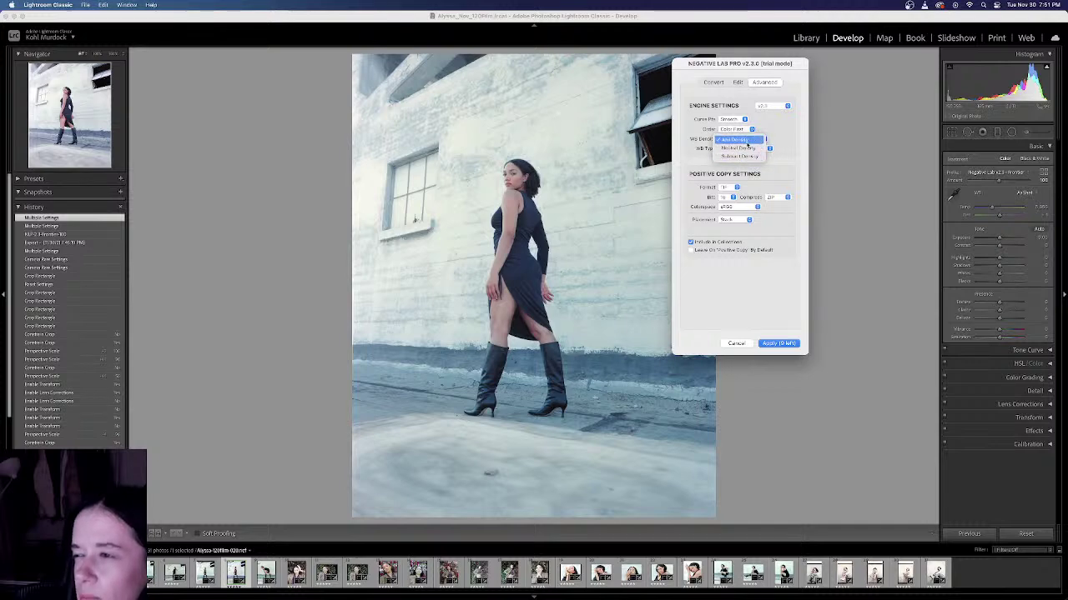
left_click(738, 138)
Step: Try the Linear Dynamic and Midtone Weighted white balance types and return to Linear Fixed
left_click(751, 148)
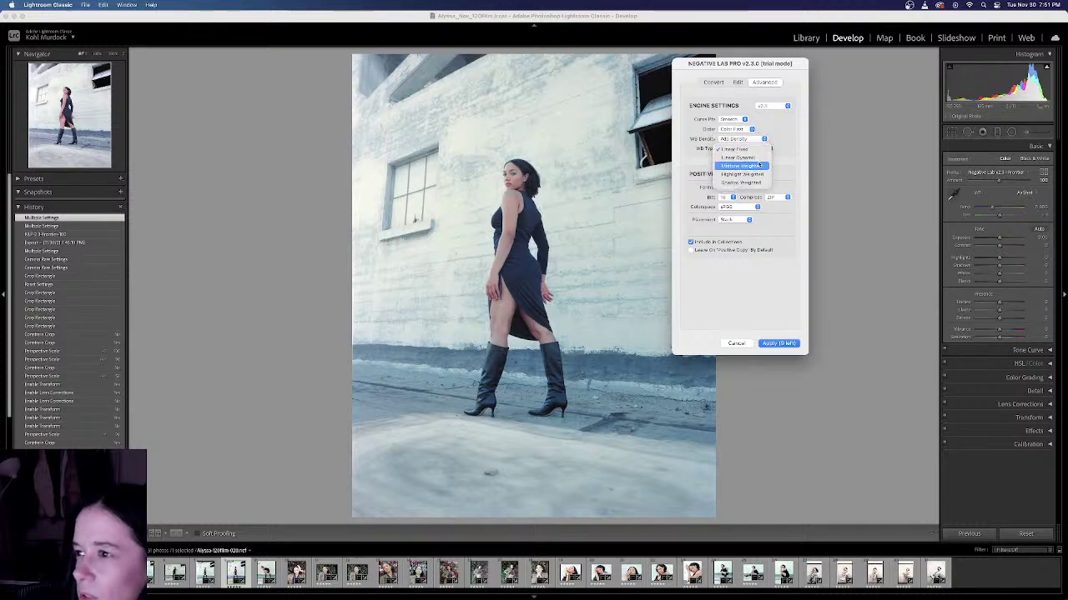
left_click(760, 159)
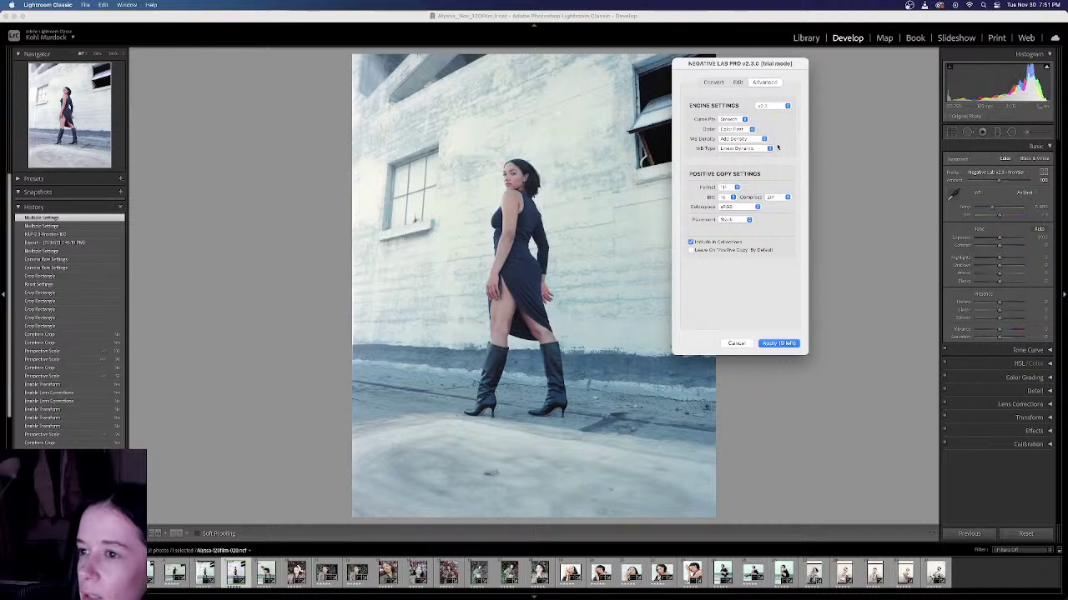
left_click(739, 149)
left_click(771, 155)
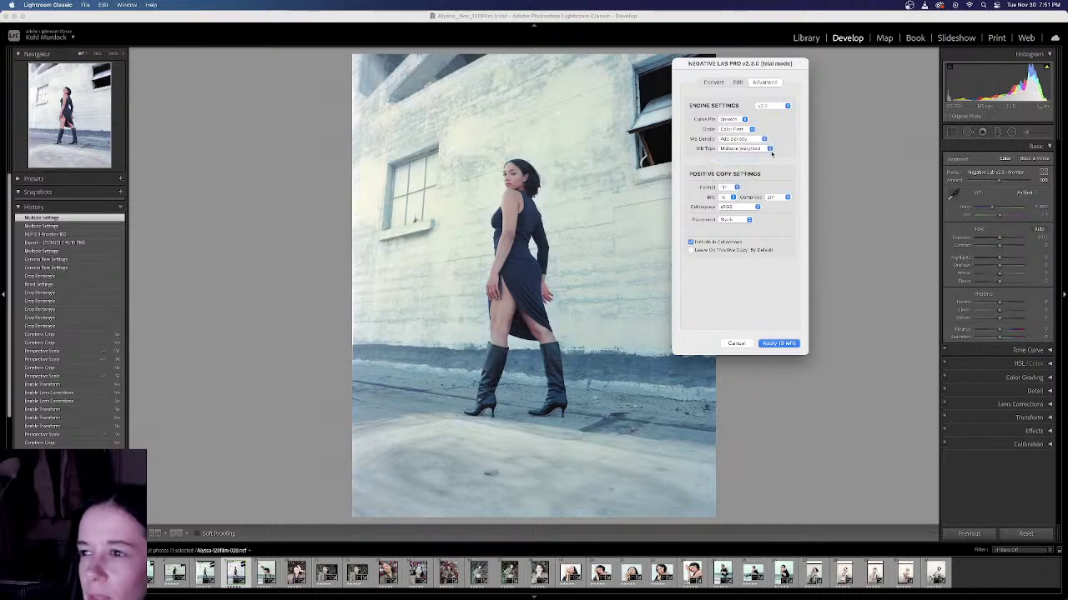
left_click(763, 148)
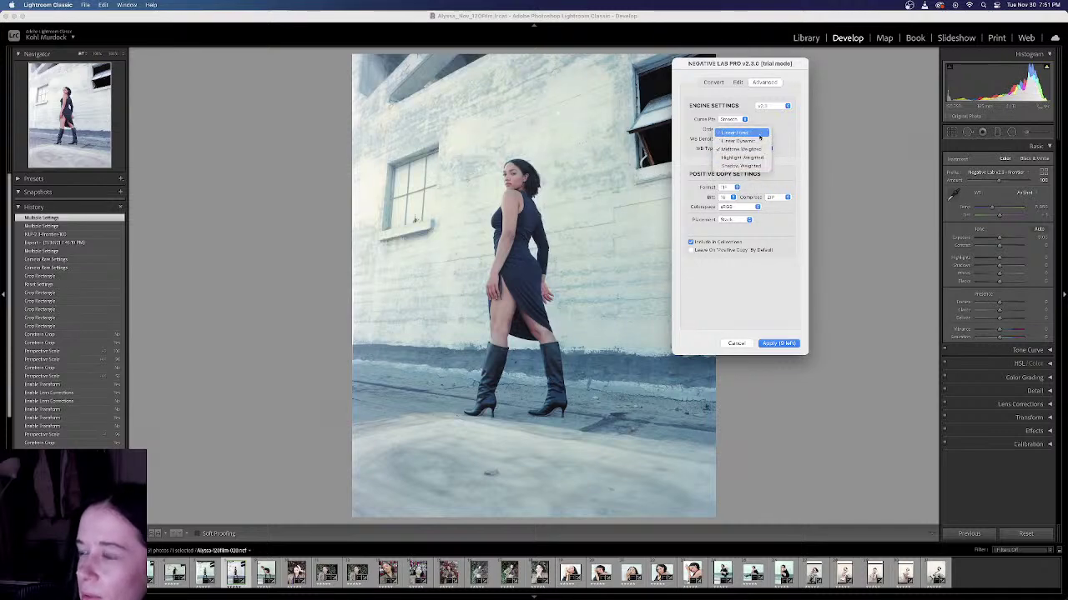
left_click(737, 140)
Step: Step the white balance density through Neutral Density and Subtract Density with the Linear Fixed type, and return to Add Density
left_click(736, 139)
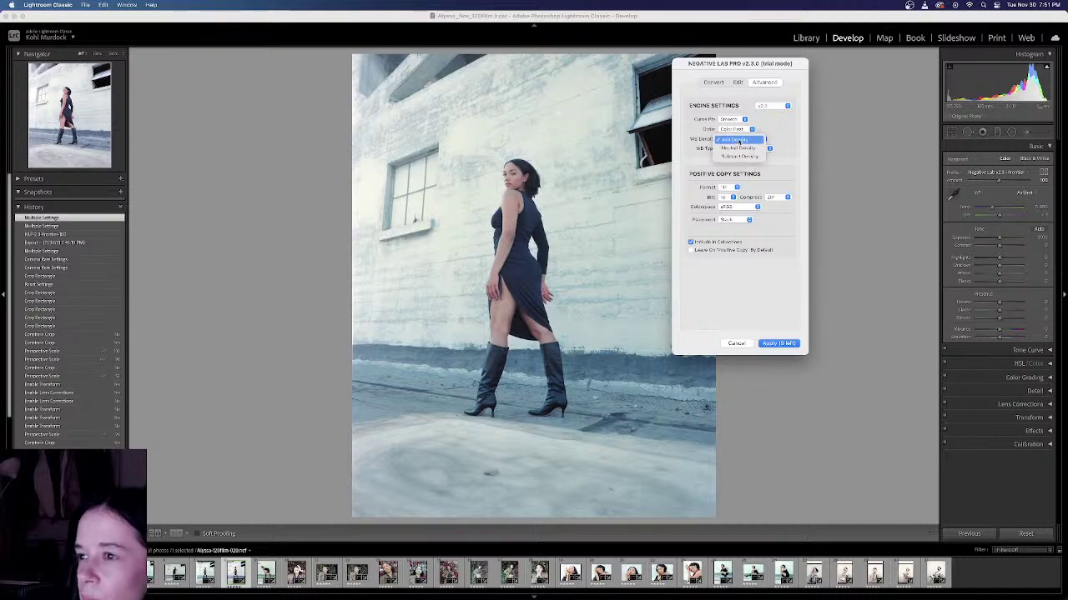
left_click(737, 148)
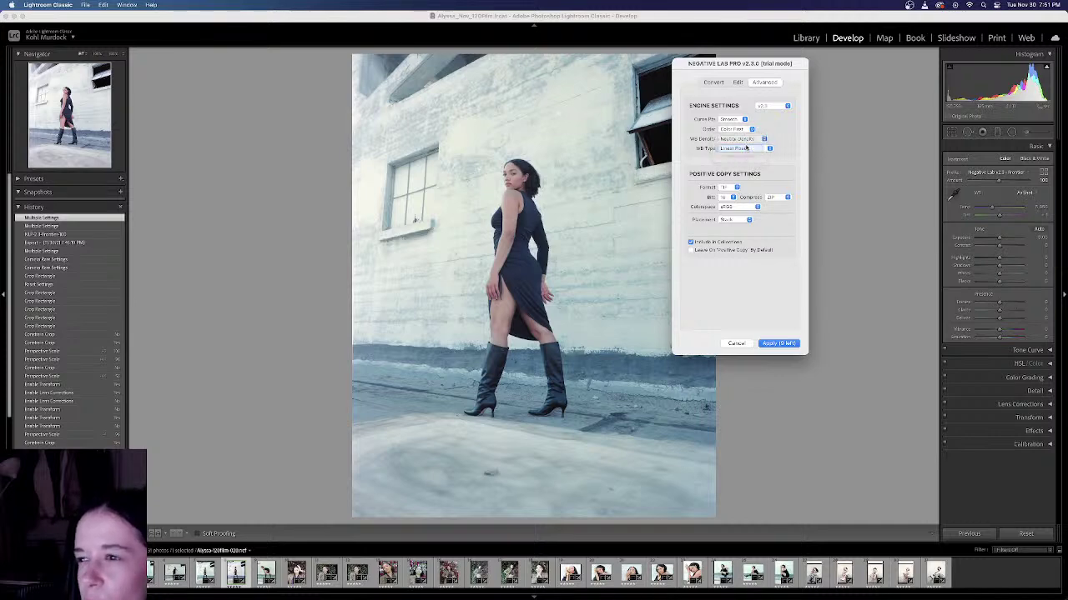
left_click(734, 139)
left_click(738, 148)
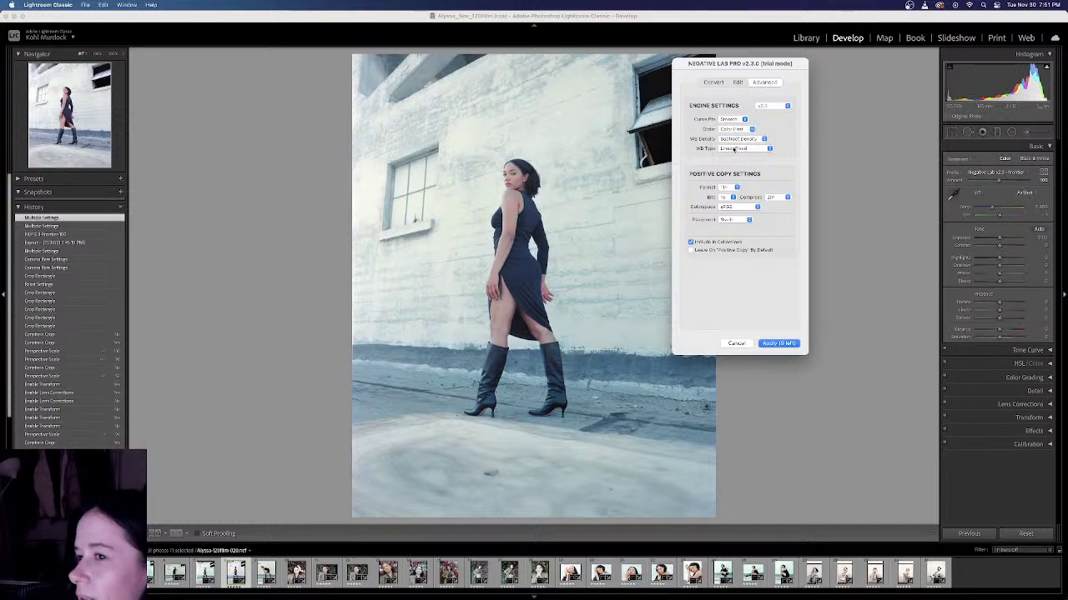
left_click(731, 142)
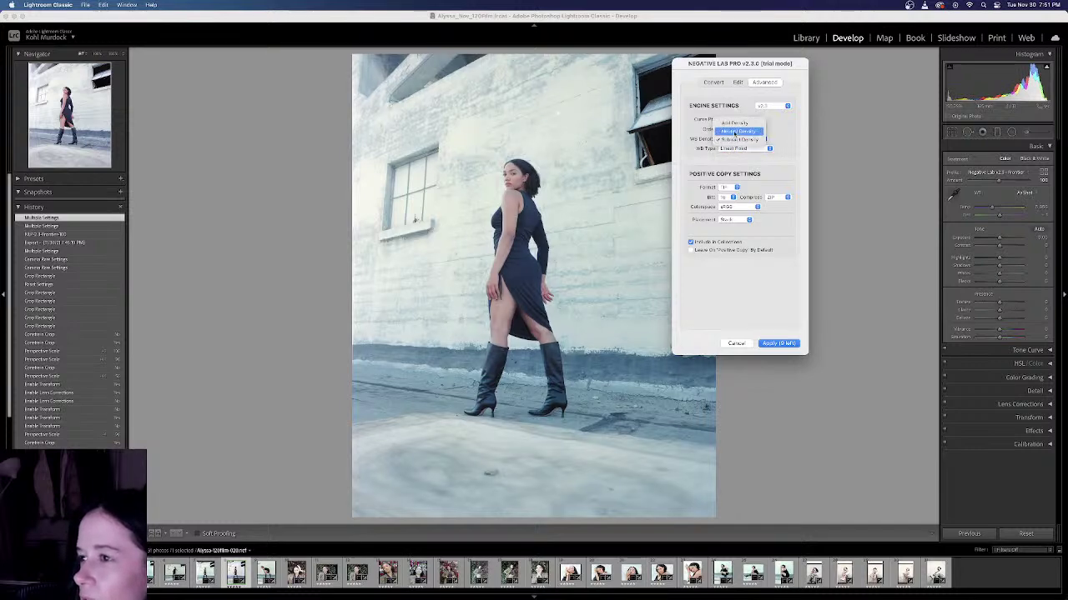
left_click(734, 126)
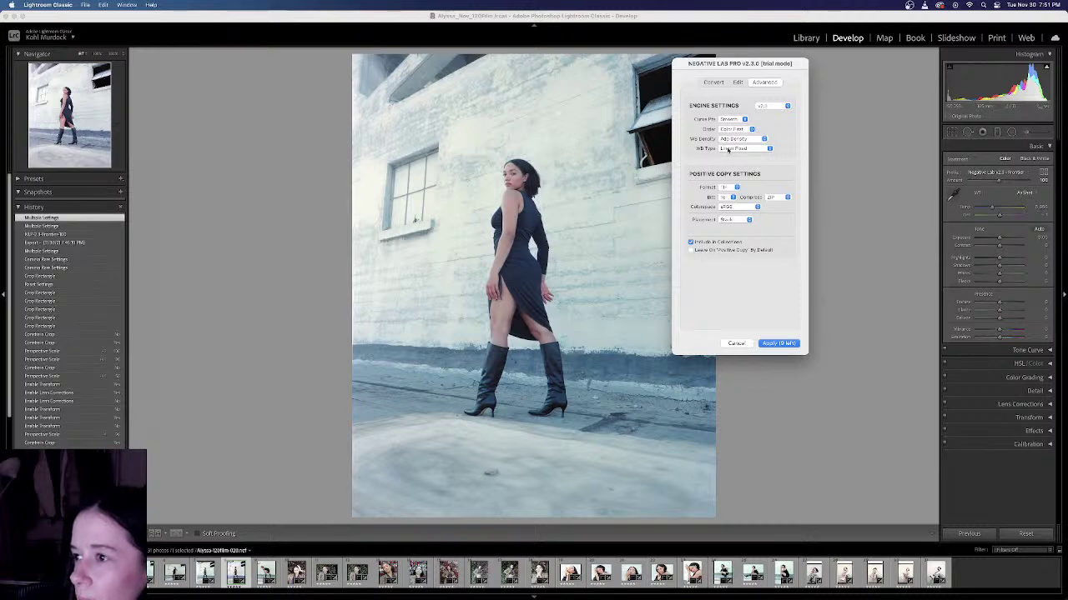
Step: Try the Linear Dynamic and Highlight Weighted white balance types and return to Linear Fixed
left_click(728, 149)
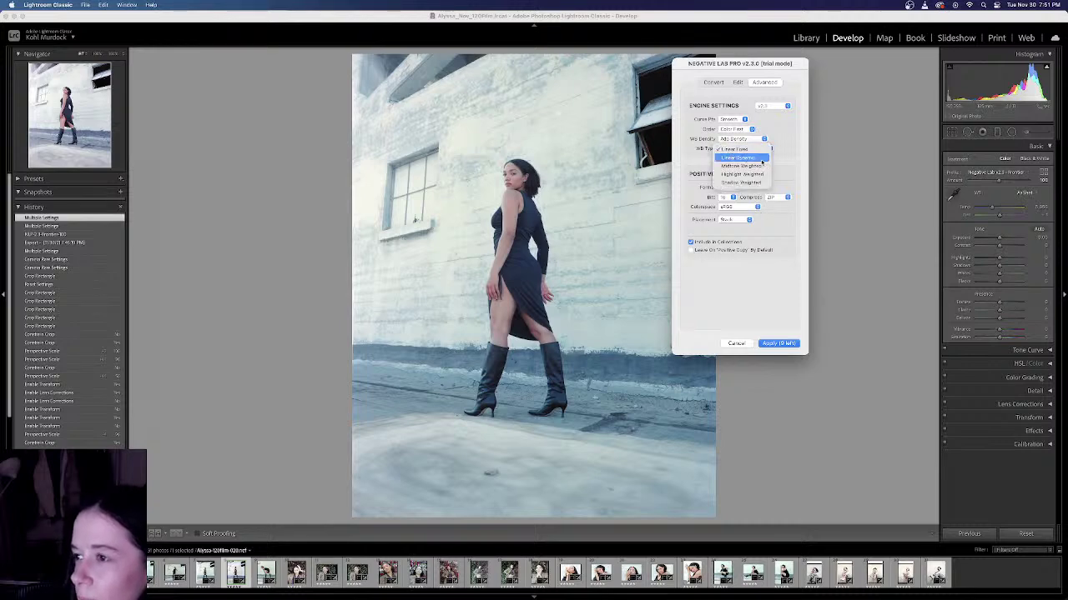
left_click(756, 149)
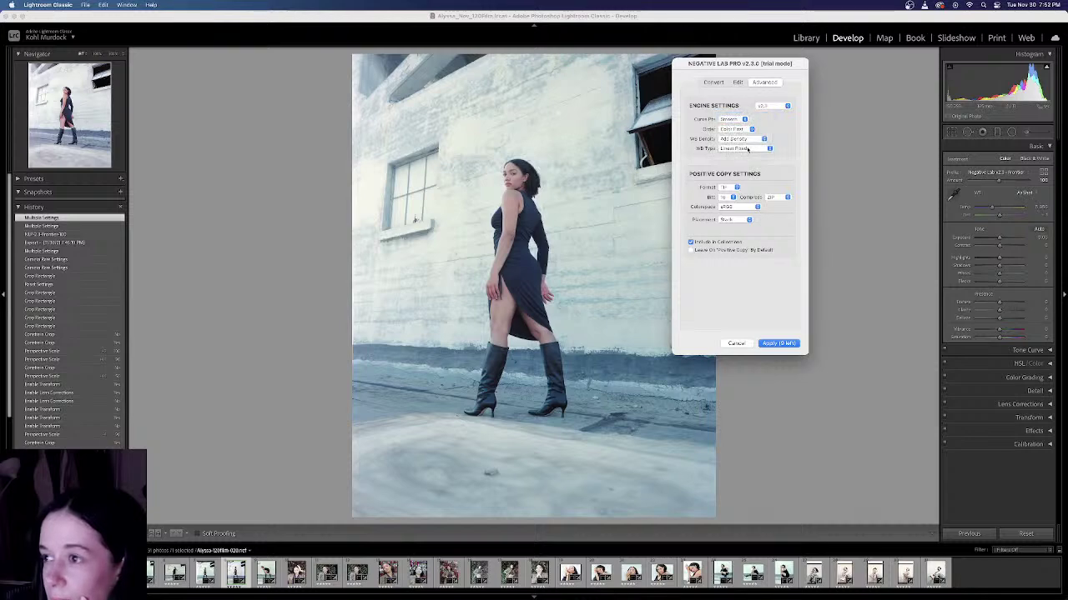
left_click(749, 148)
left_click(746, 157)
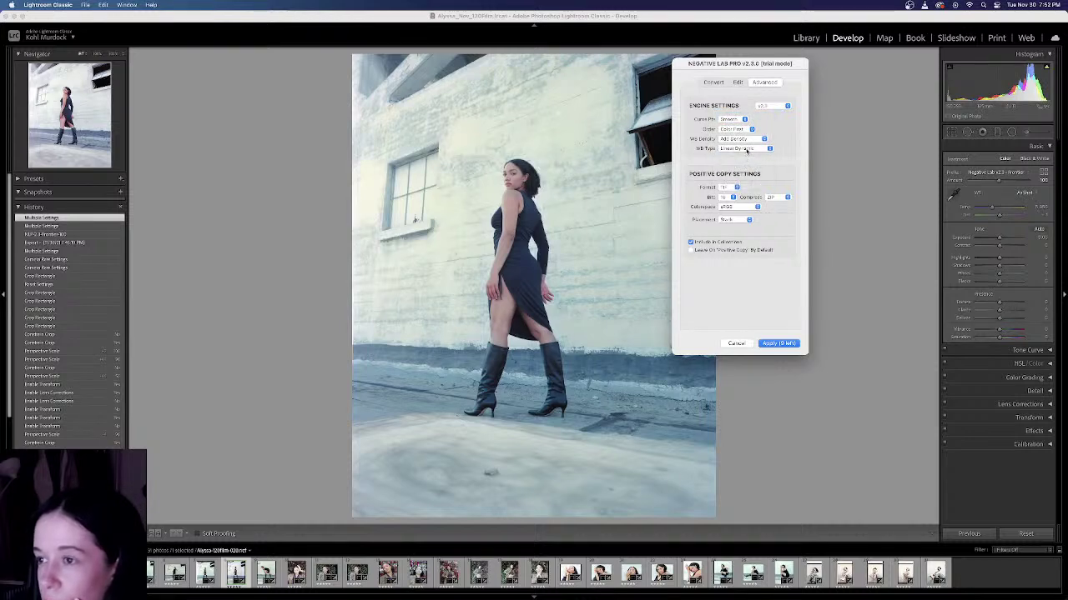
left_click(746, 149)
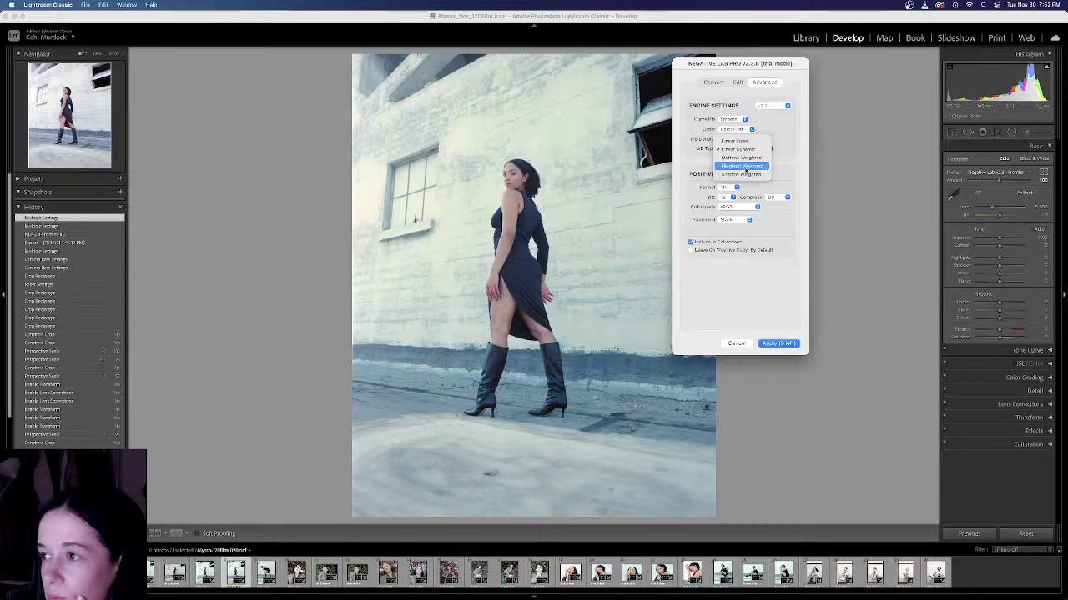
left_click(747, 171)
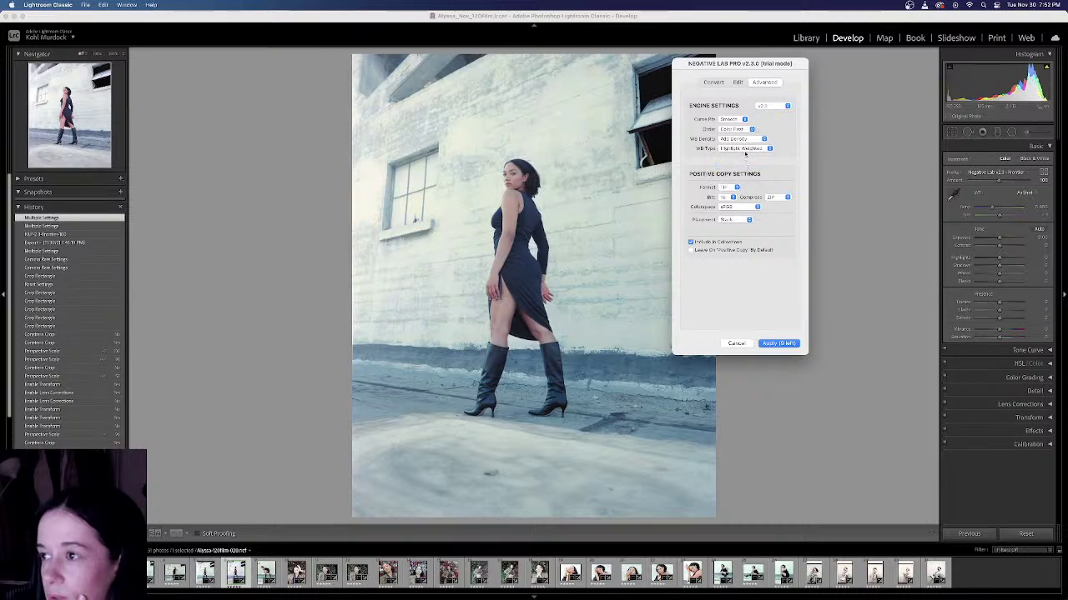
left_click(745, 150)
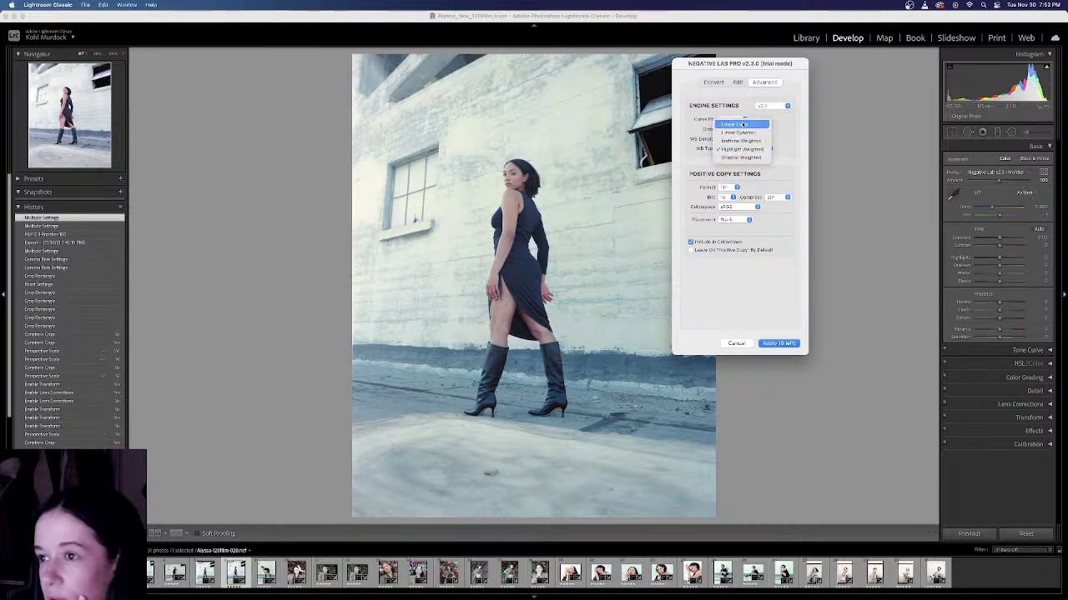
left_click(743, 124)
Step: Try the Shadow Weighted white balance type and return to Linear Fixed
left_click(738, 149)
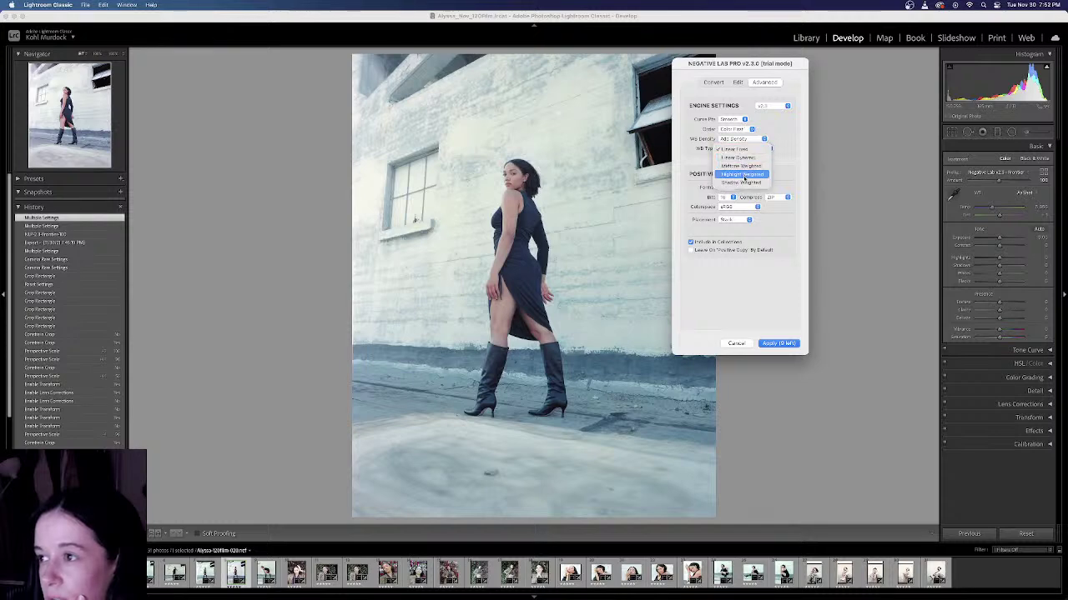
left_click(743, 177)
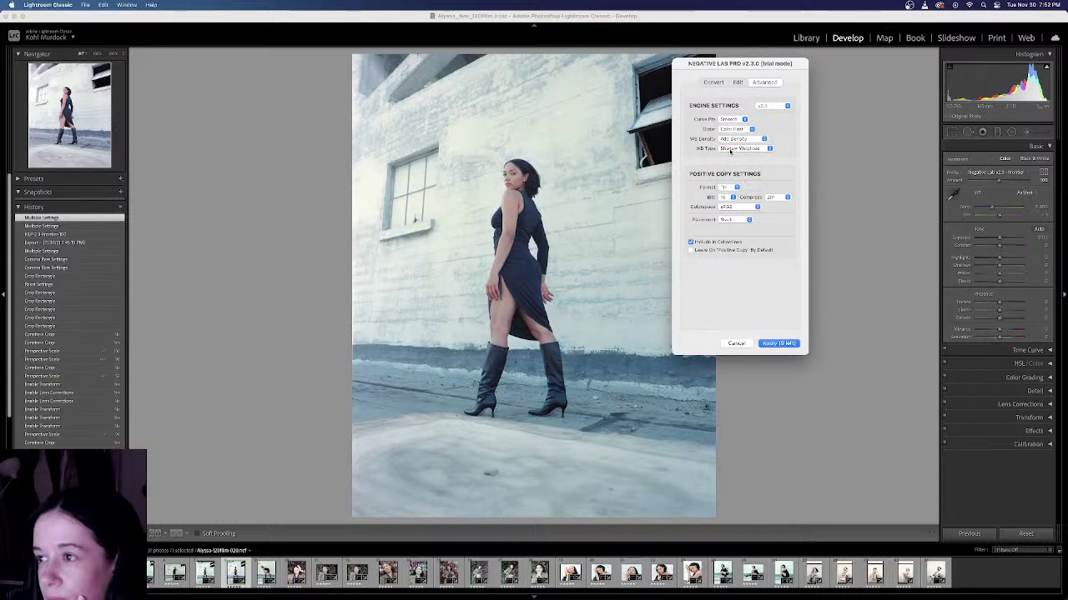
left_click(739, 149)
left_click(735, 119)
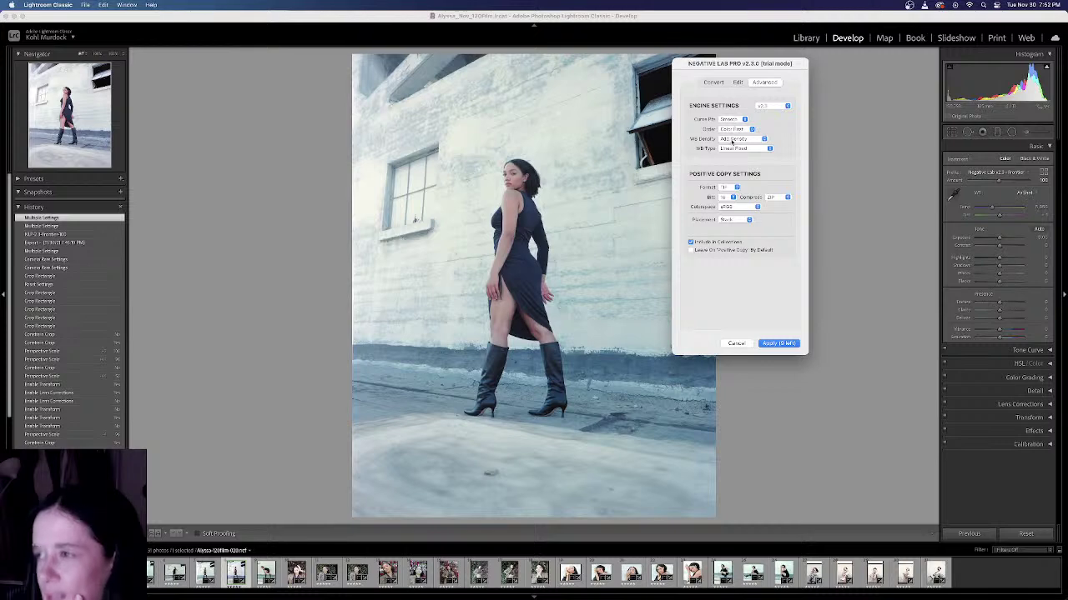
left_click(739, 149)
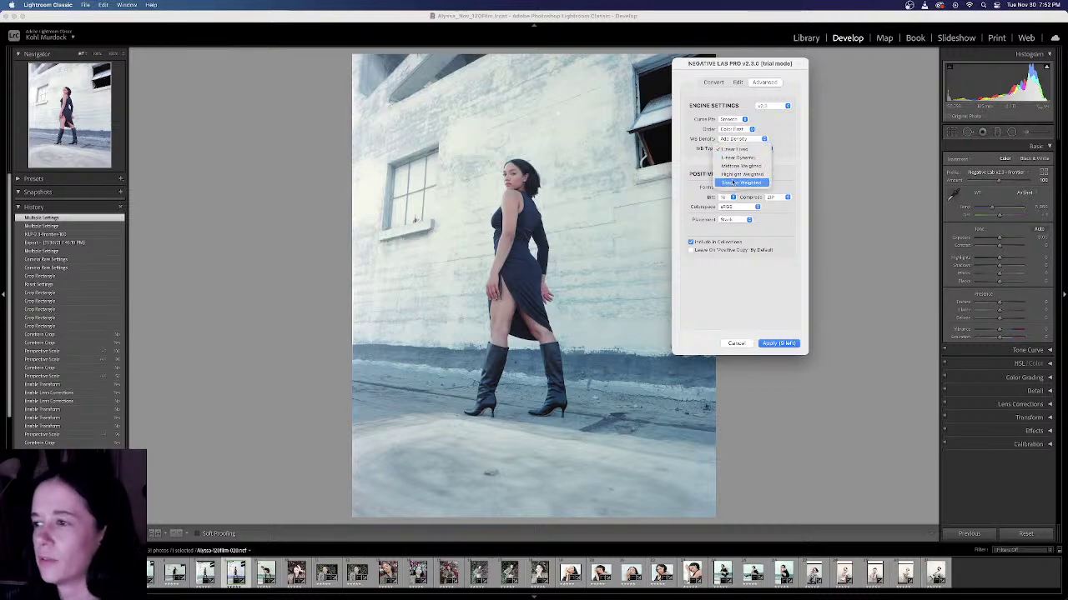
left_click(806, 150)
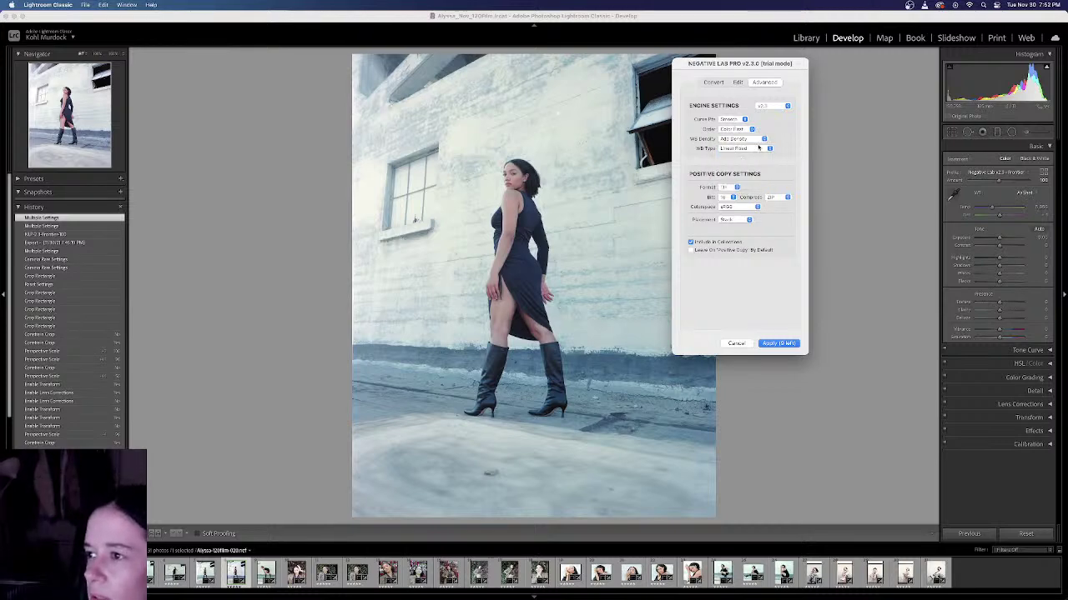
Step: Compare the Highlight Weighted and Shadow Weighted white balance types and set the type to Shadow Weighted
left_click(744, 149)
left_click(741, 173)
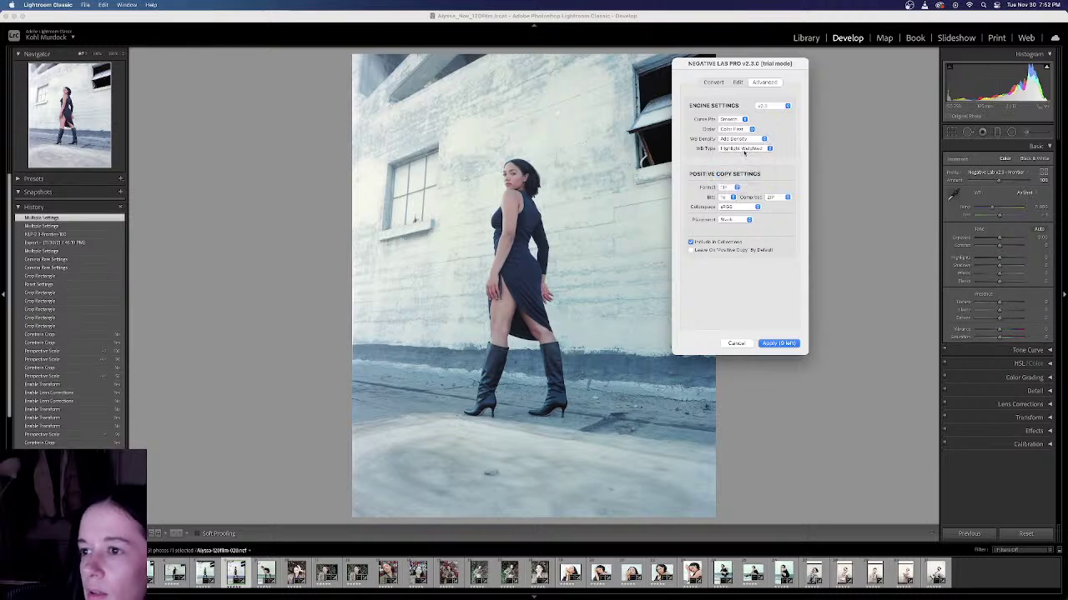
left_click(743, 151)
left_click(742, 151)
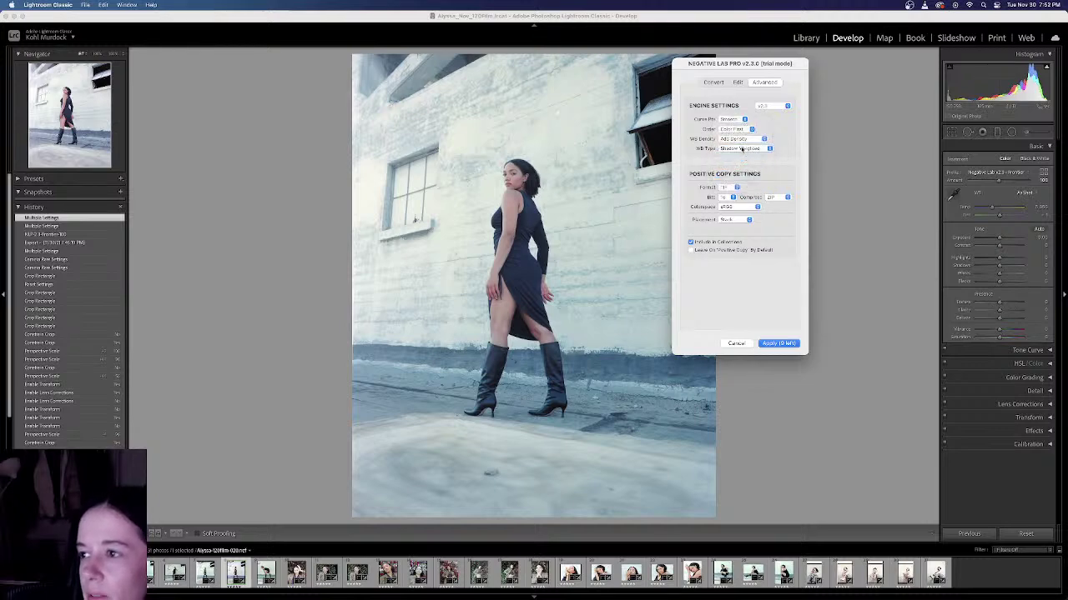
Step: Try the Midtone Weighted white balance type and set the type to Linear Fixed
left_click(742, 149)
left_click(741, 134)
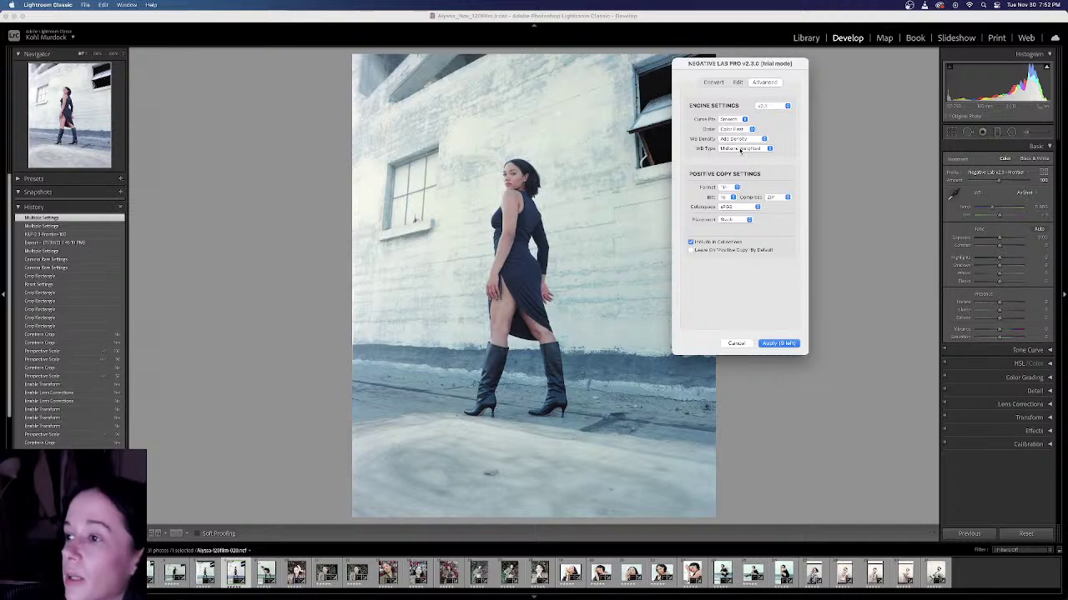
left_click(739, 149)
left_click(739, 137)
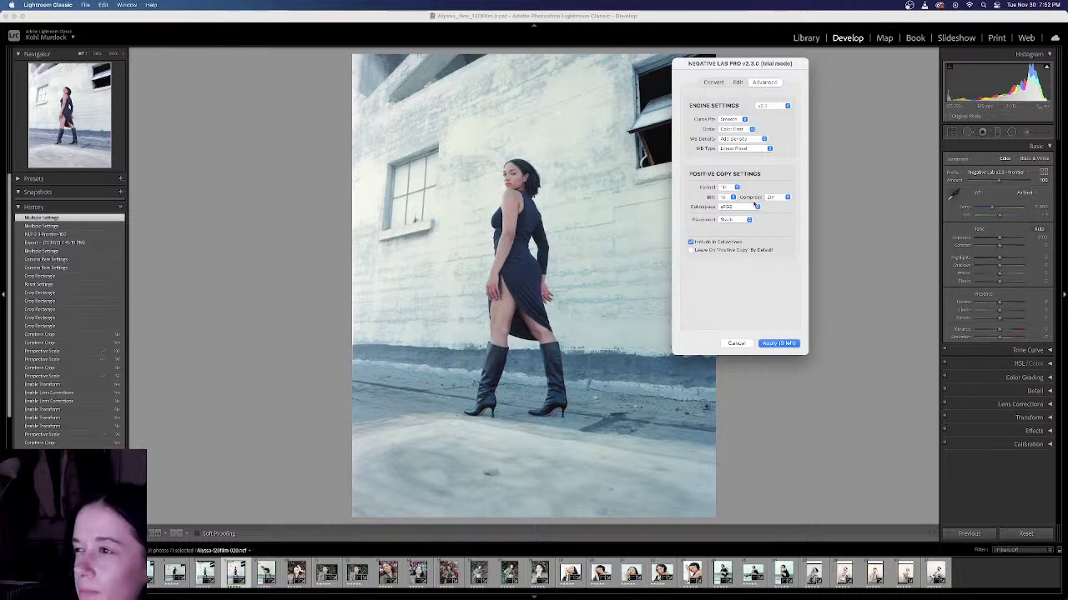
Step: Return to the conversion's edit settings and slightly raise the overall colour temperature and tint
left_click(738, 82)
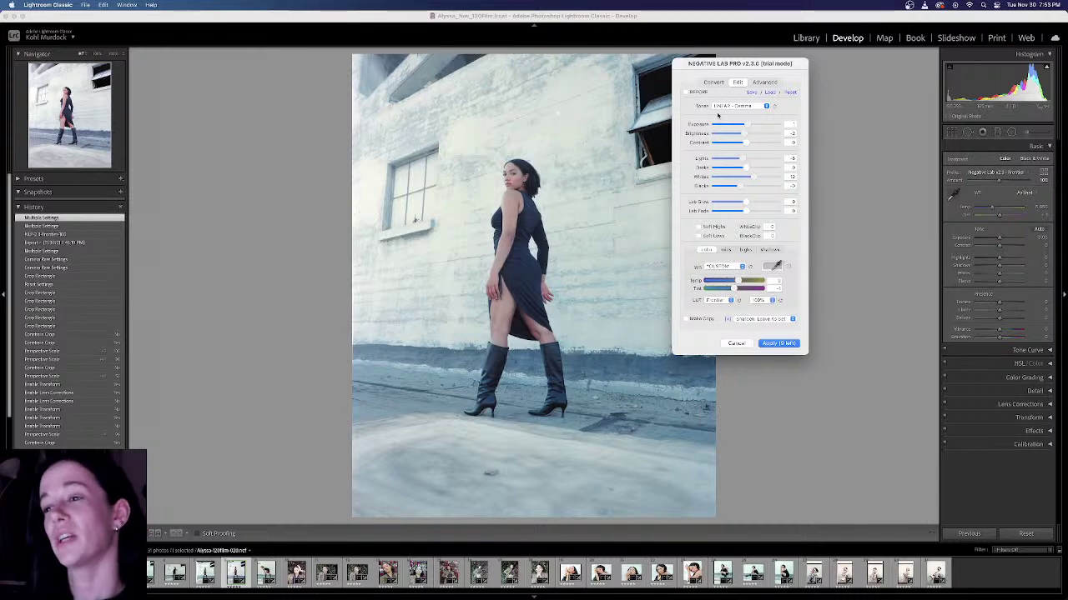
left_click(733, 250)
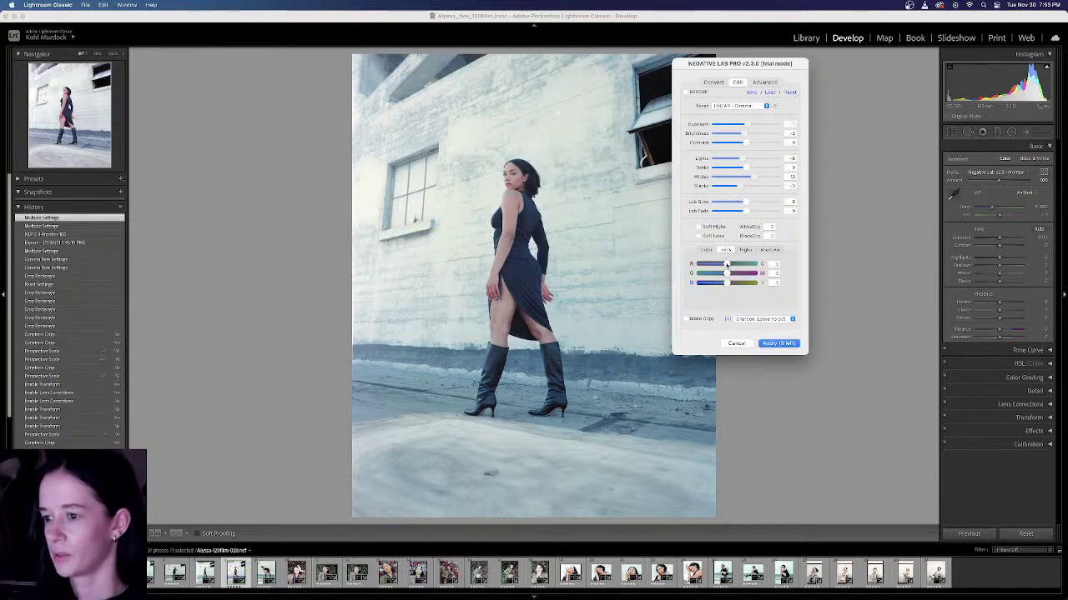
left_click(706, 251)
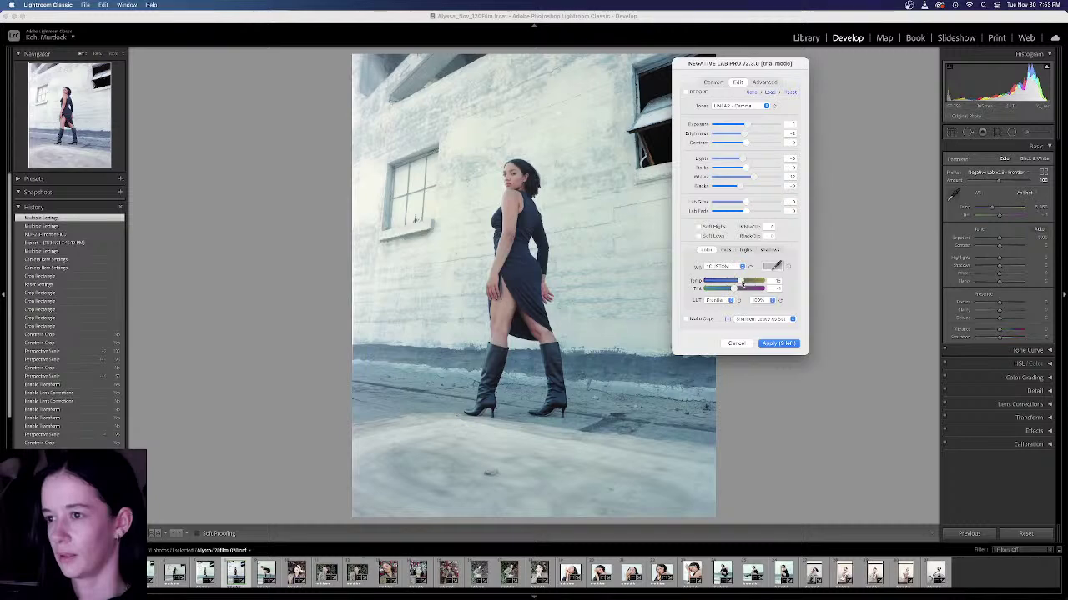
left_click_drag(734, 288, 734, 288)
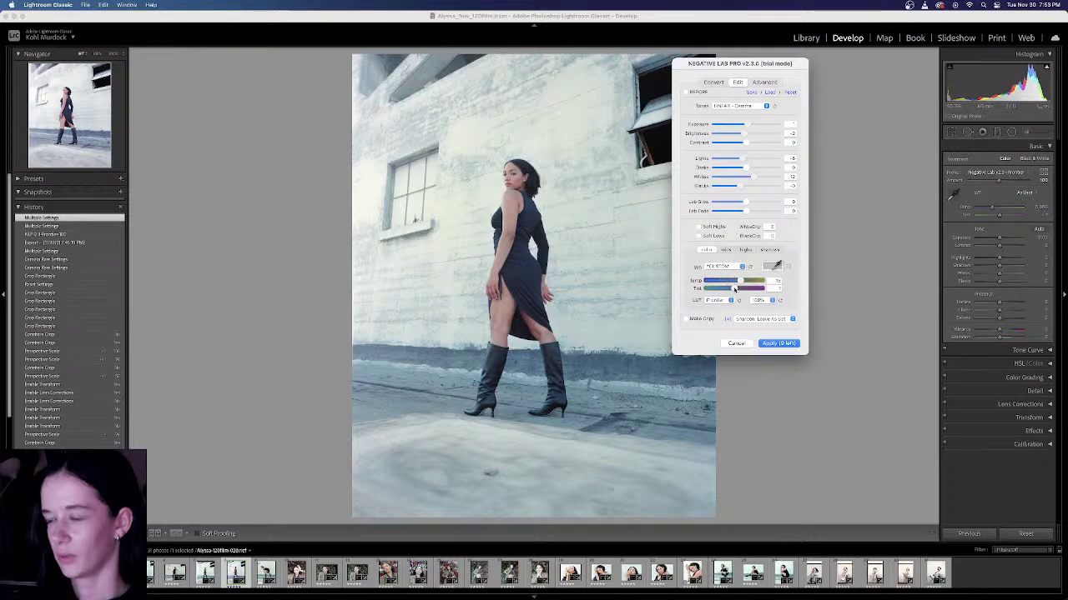
Step: Shift the shadow colour balance slightly toward green and yellow
left_click(768, 250)
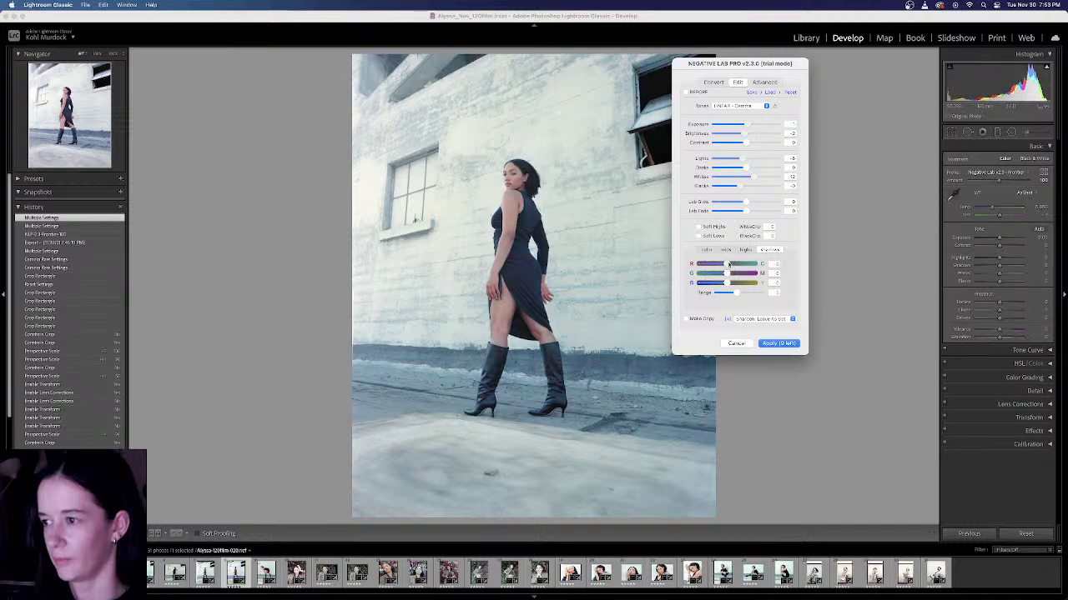
left_click_drag(726, 274, 724, 275)
left_click_drag(725, 284, 723, 284)
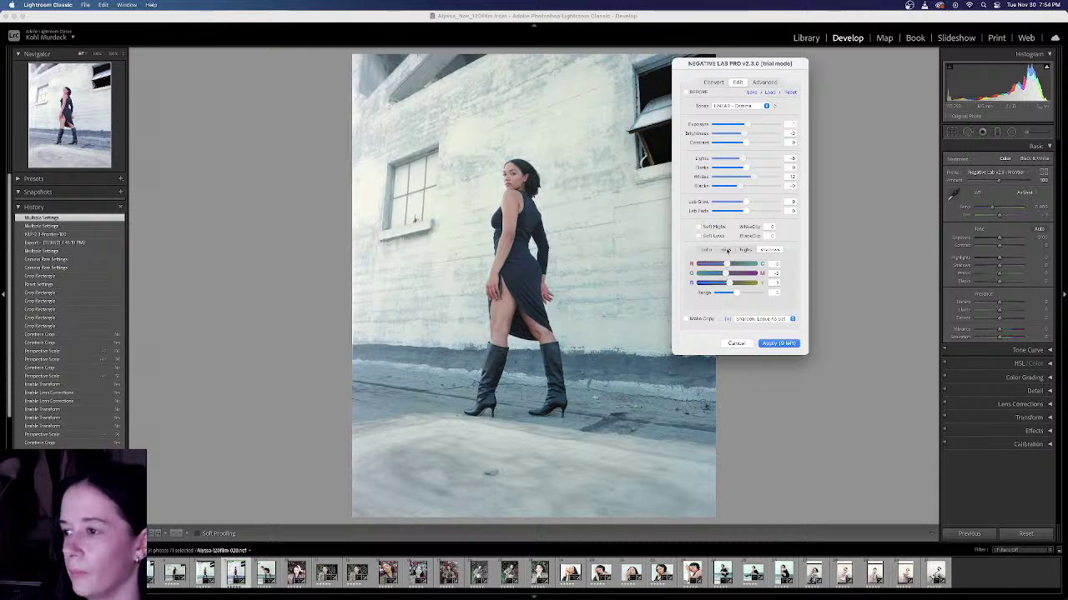
Step: Test the midtone red-cyan balance around neutral and shift the midtones slightly toward magenta and yellow
left_click(725, 250)
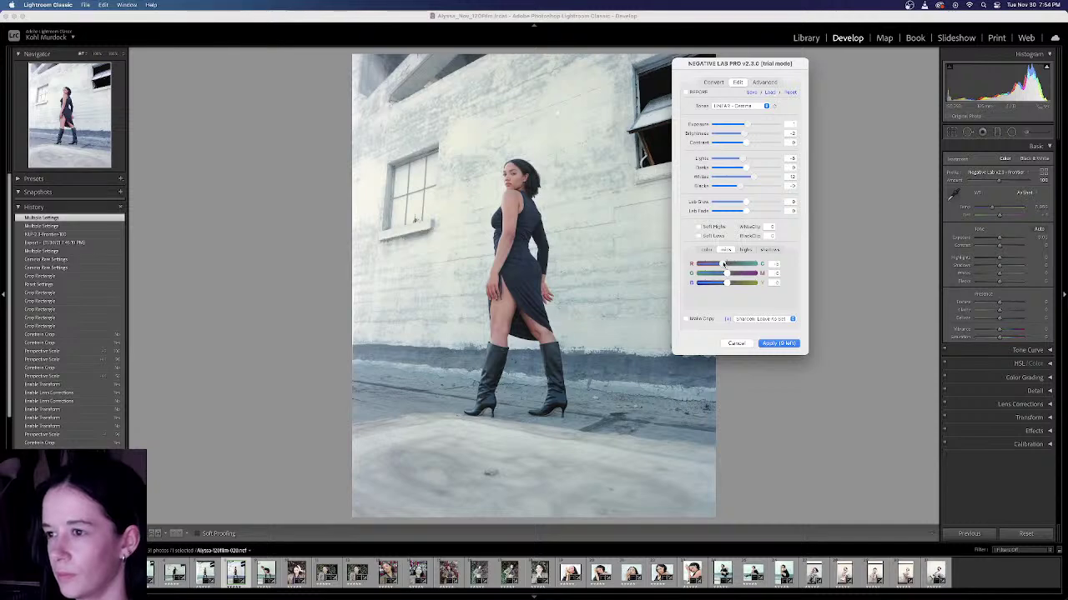
left_click_drag(723, 264, 729, 265)
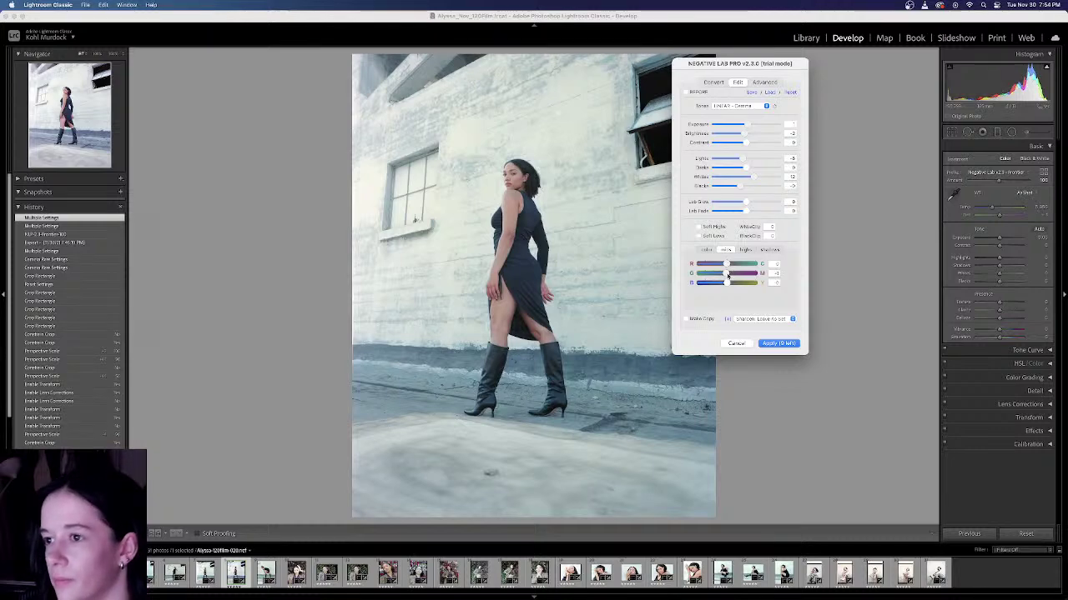
mouse_move(732, 276)
left_mouse_down()
mouse_move(698, 284)
mouse_move(729, 275)
left_mouse_up()
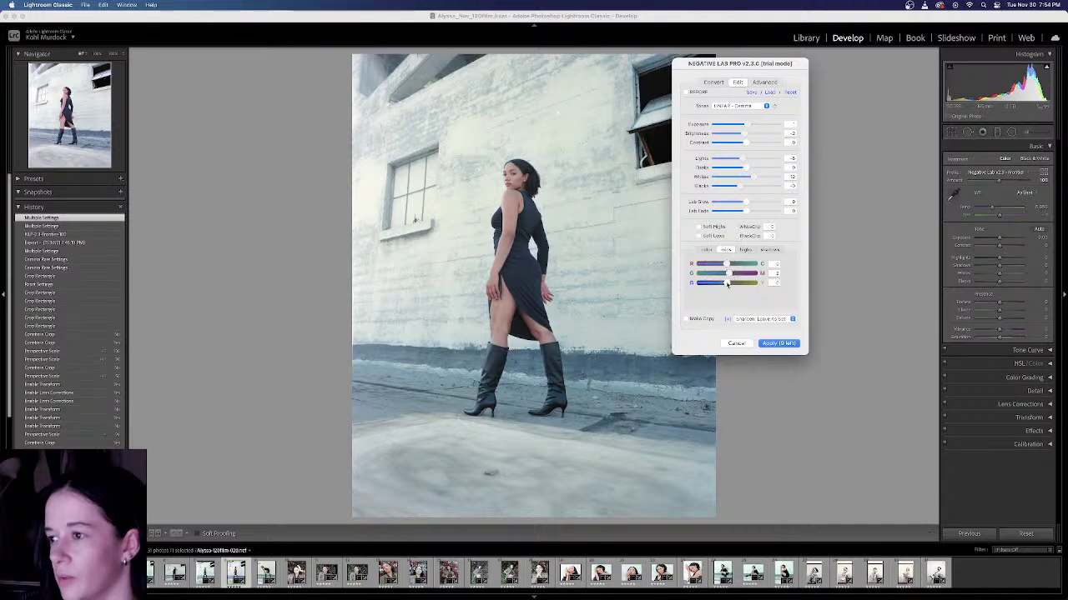
left_click_drag(727, 283, 730, 284)
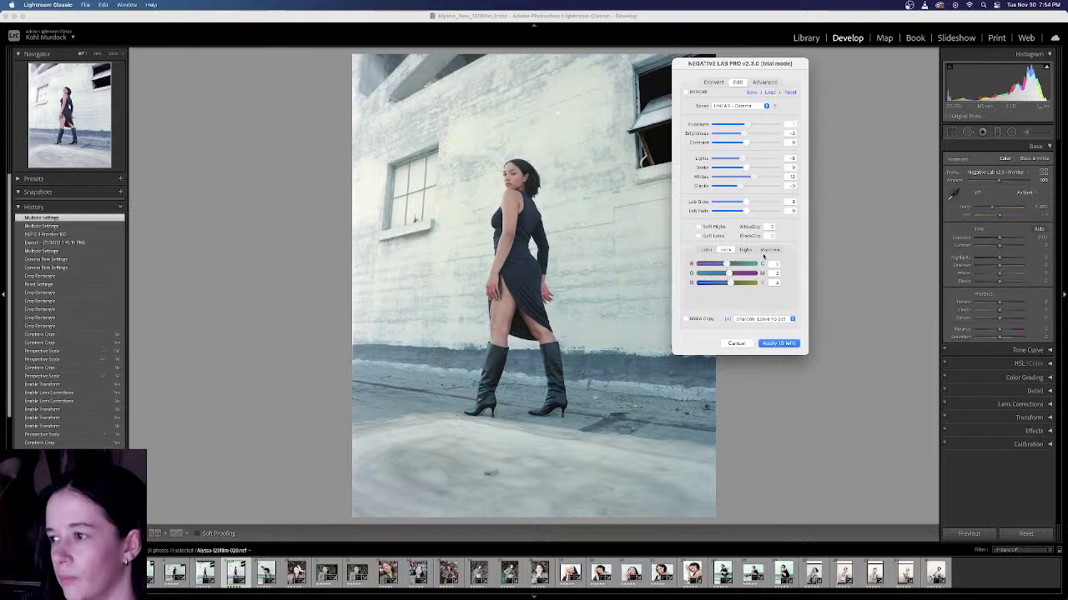
Step: Shift the highlight colour balance slightly toward blue, magenta and cyan
left_click(744, 250)
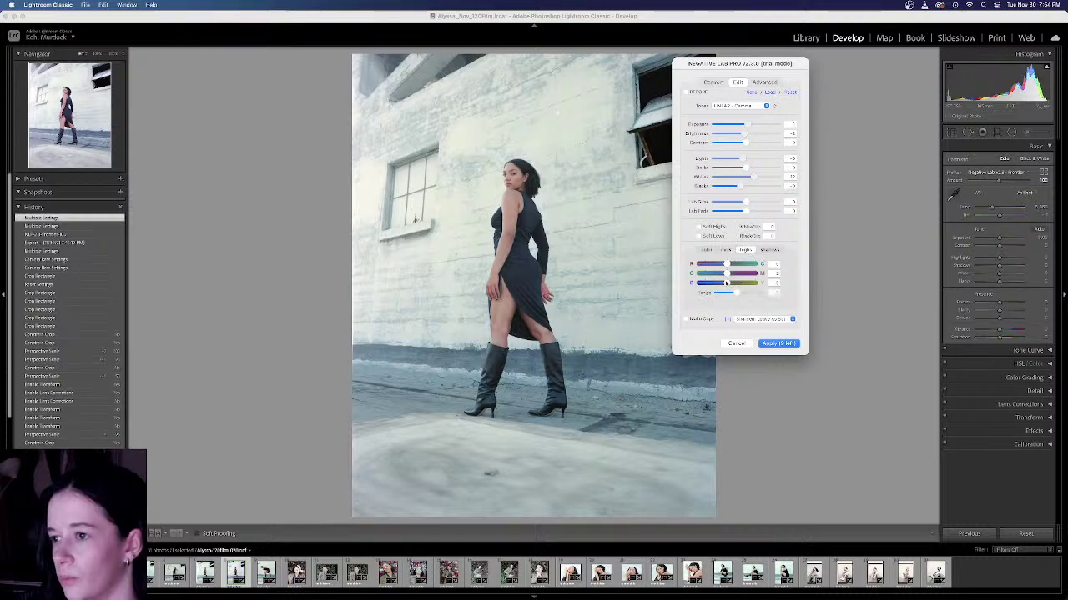
left_click_drag(726, 283, 729, 276)
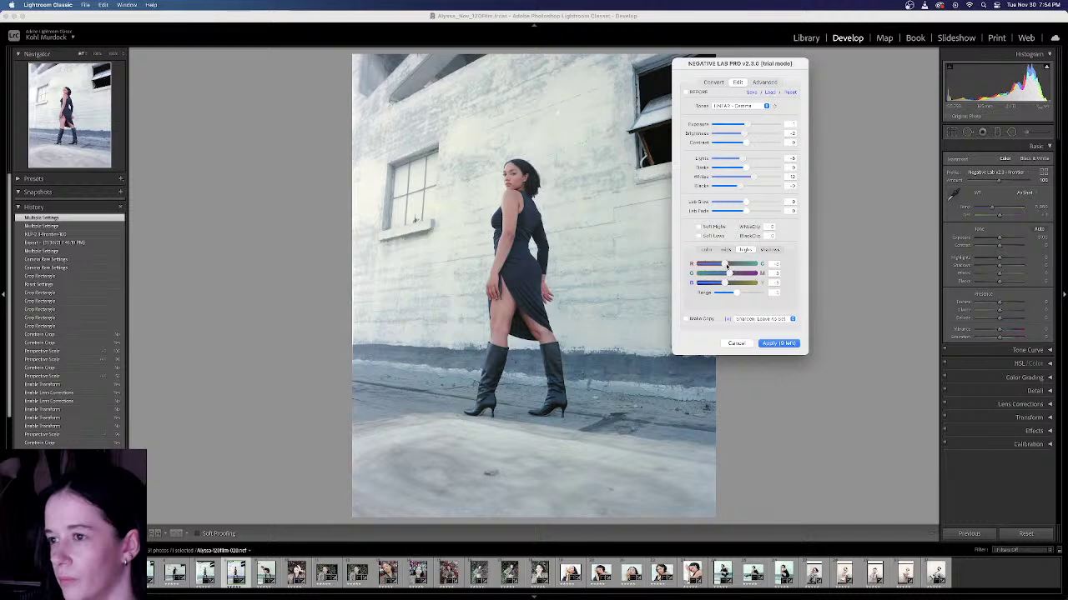
left_click_drag(730, 264, 732, 265)
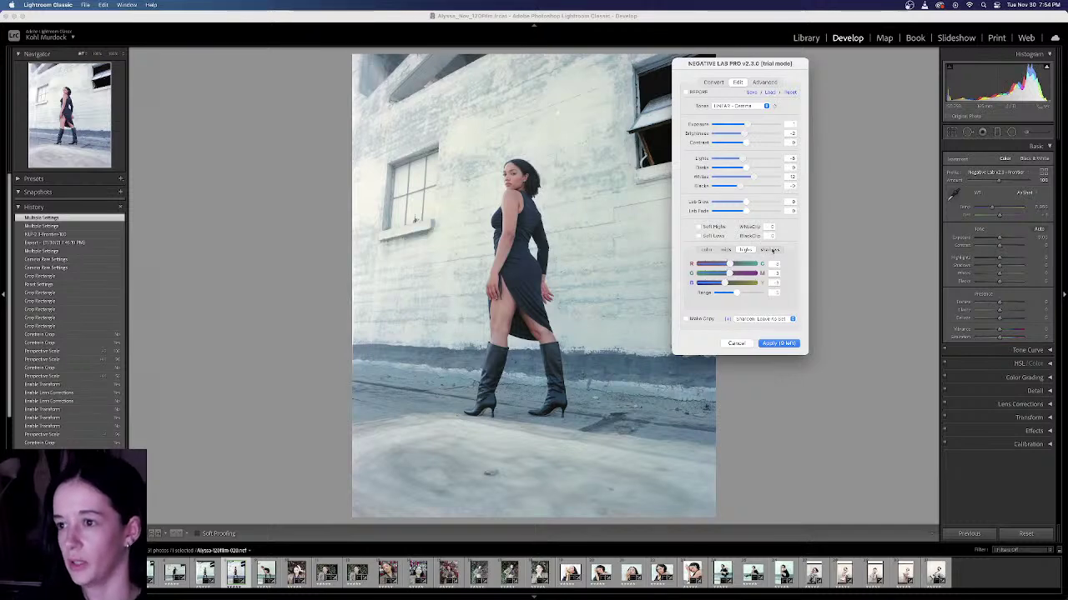
Step: Refine the shadow and midtone colour balance, adding more yellow to both and bringing the midtone green-magenta and red-cyan balance near neutral
left_click(769, 250)
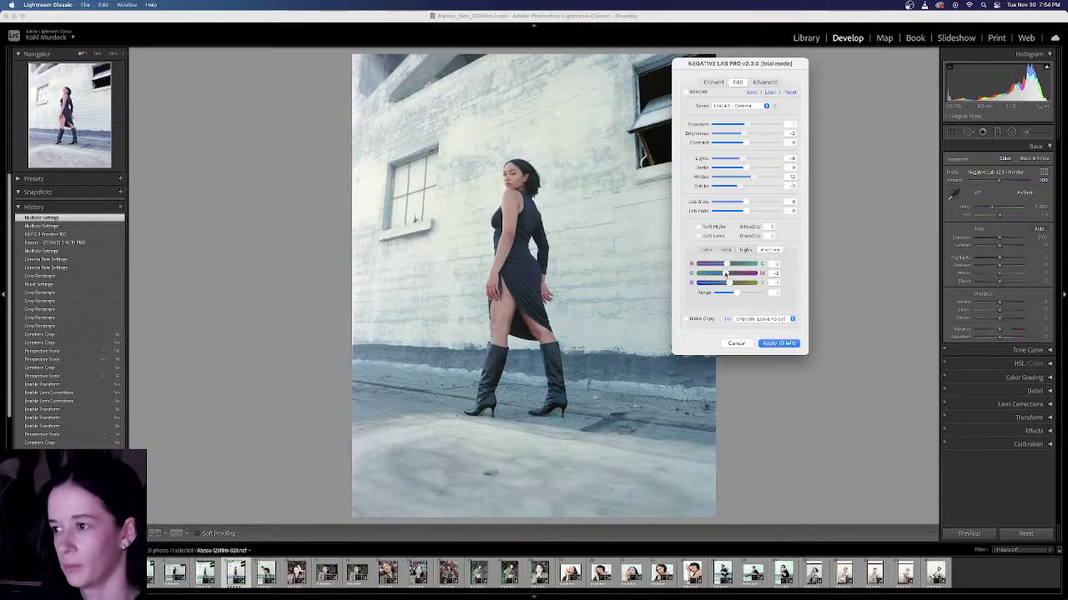
left_click_drag(725, 273, 723, 274)
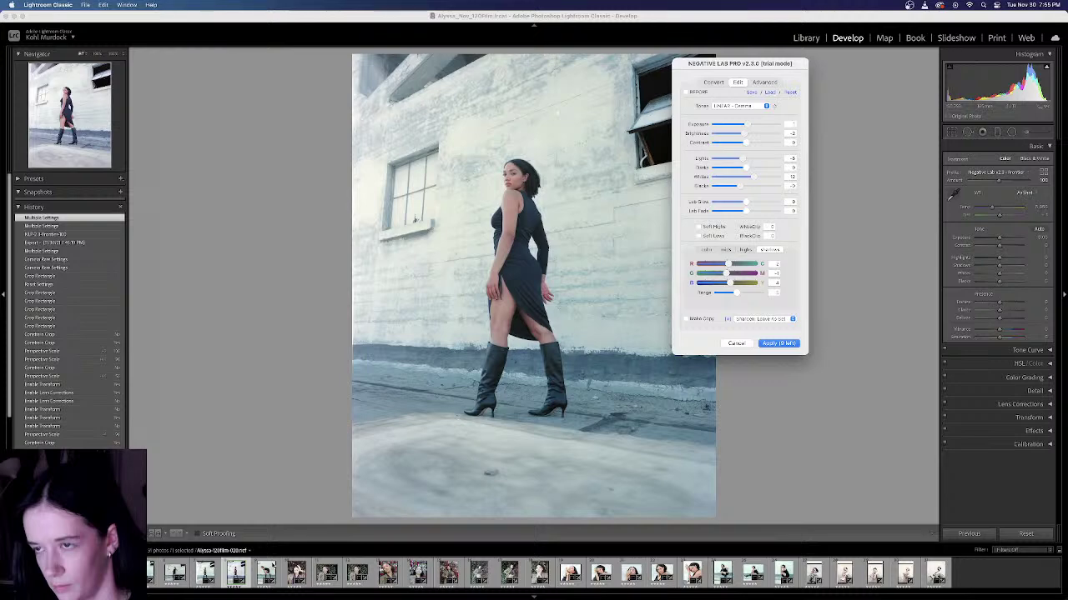
left_click(724, 249)
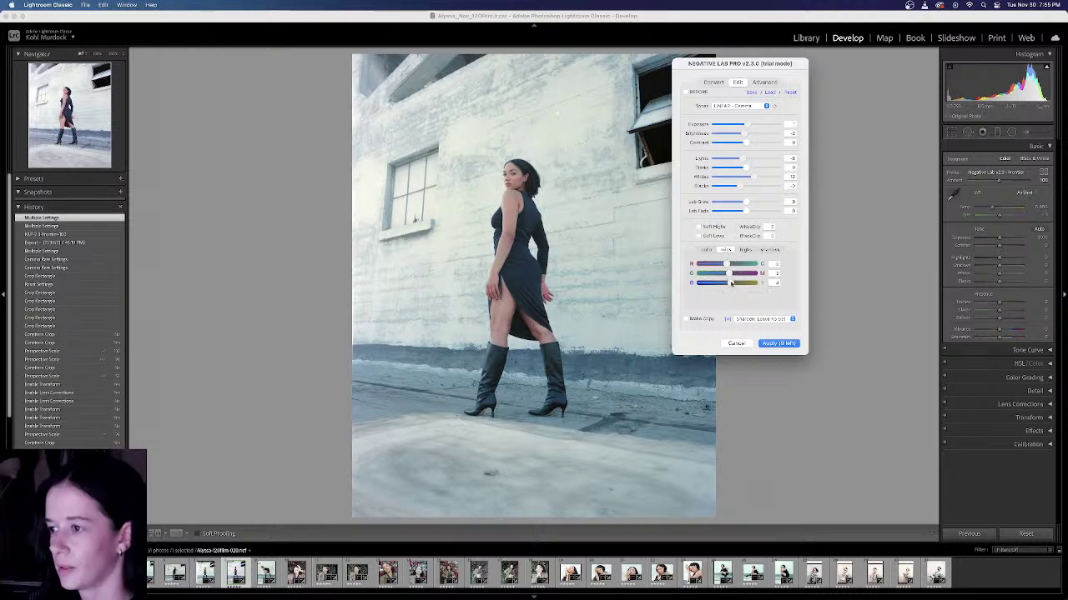
left_click_drag(728, 273, 734, 285)
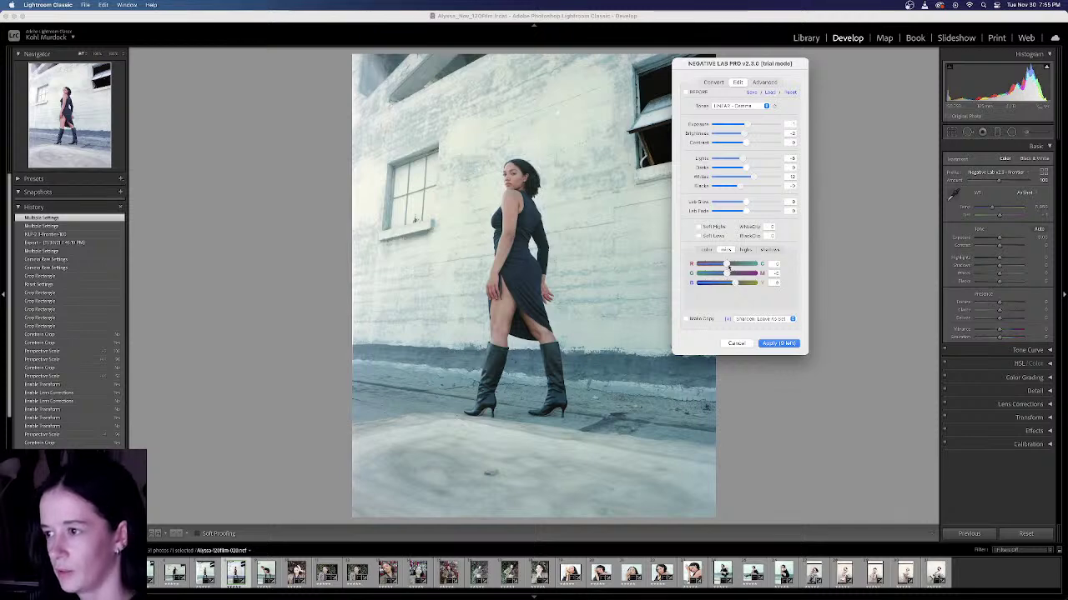
left_click_drag(728, 266, 728, 268)
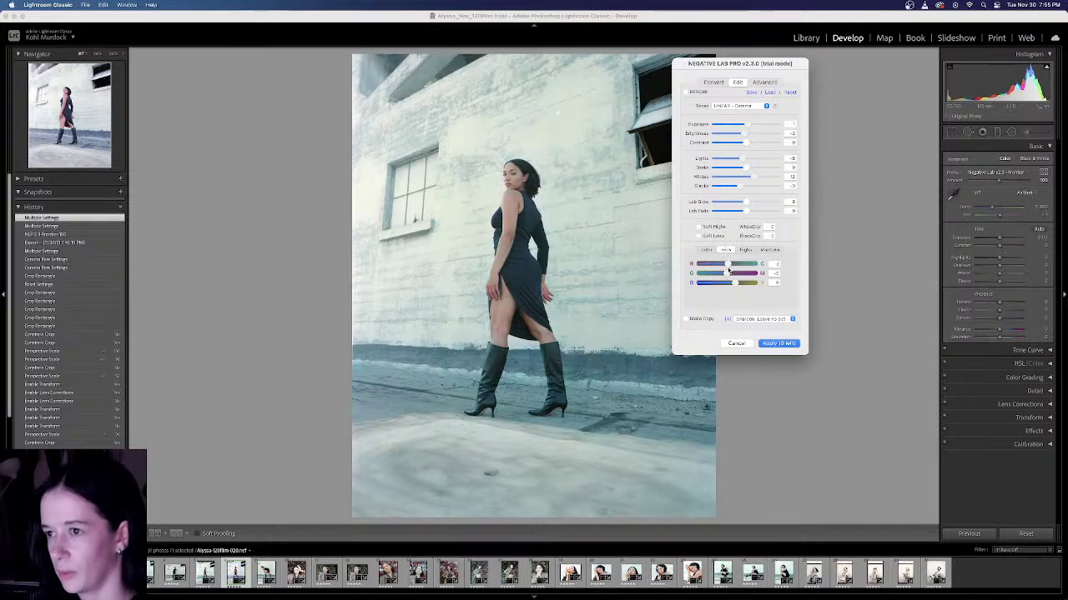
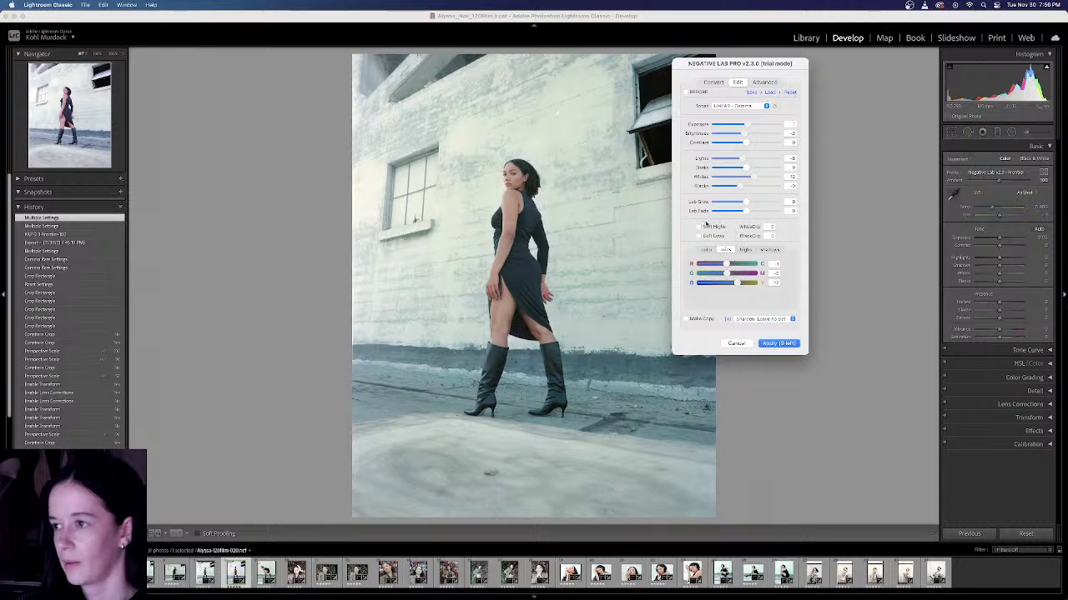
Step: Try a stronger Lab Glow and apply the Negative Lab Pro edits to the photo
mouse_move(742, 202)
left_mouse_down()
mouse_move(768, 203)
mouse_move(758, 204)
left_mouse_up()
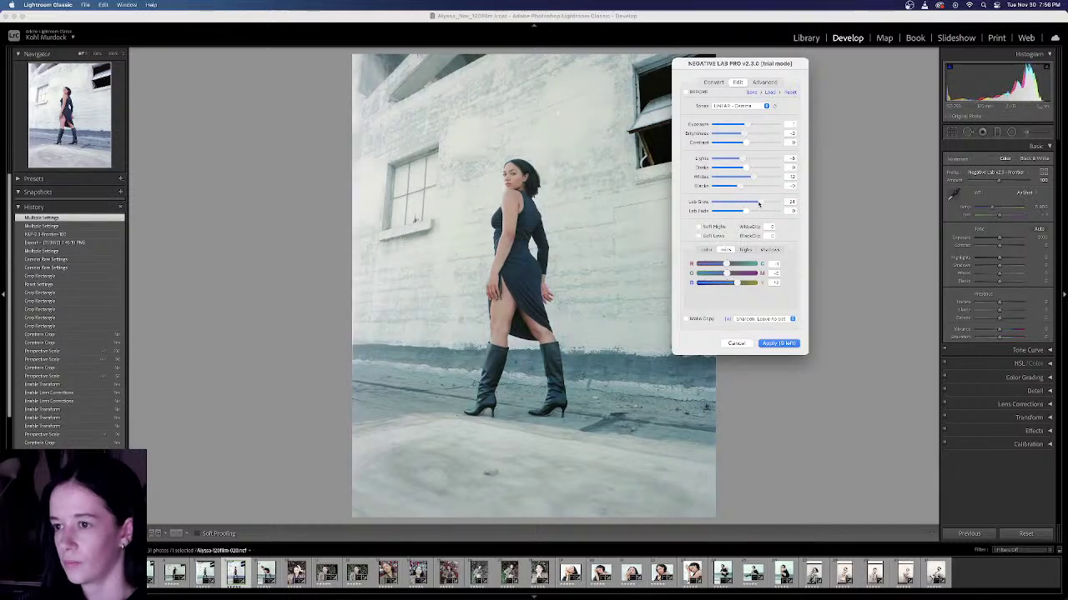
left_click(778, 343)
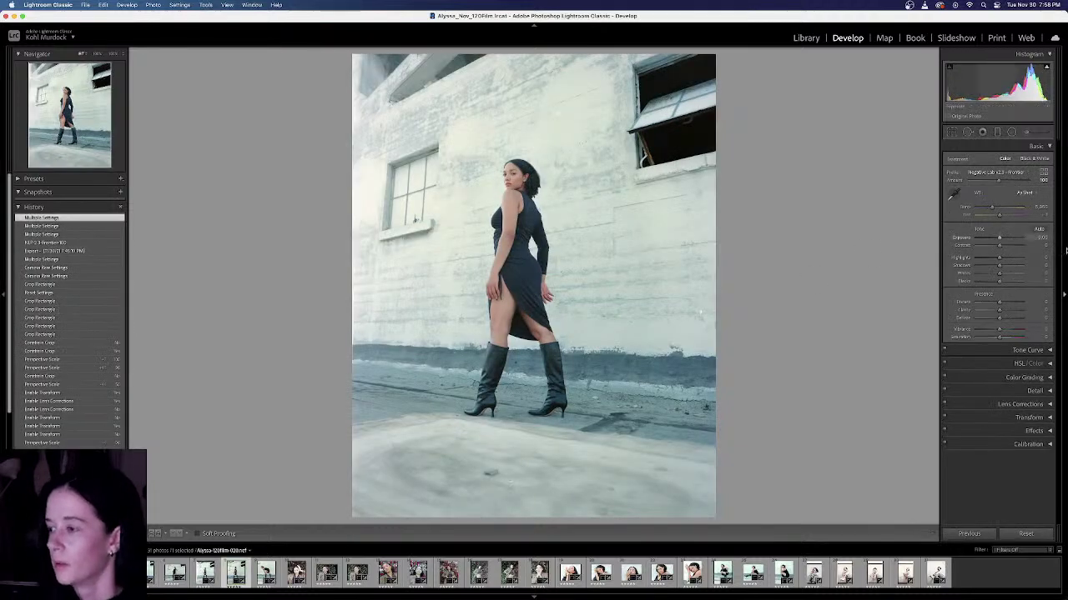
Step: Compare the converted photo with the preceding frame and inspect the woman's skin and dress at close range
key("Left")
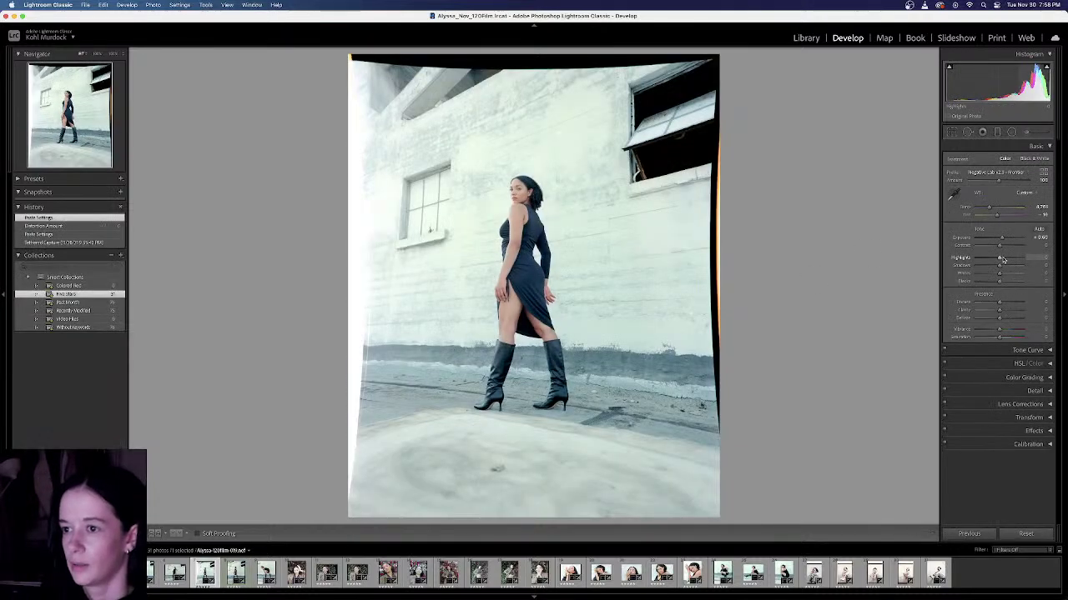
key("Right")
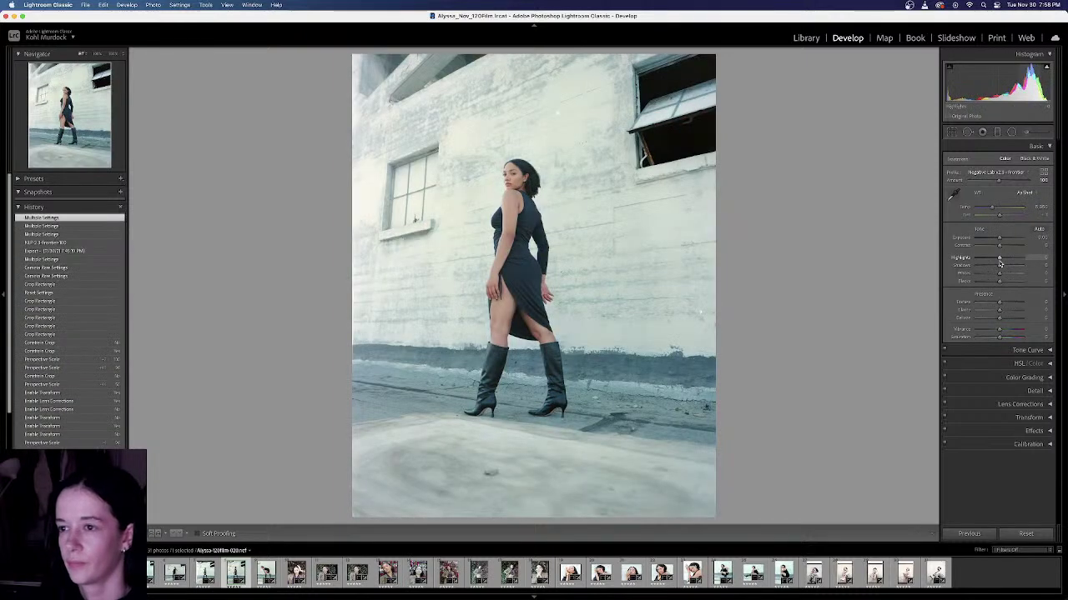
left_click(555, 169)
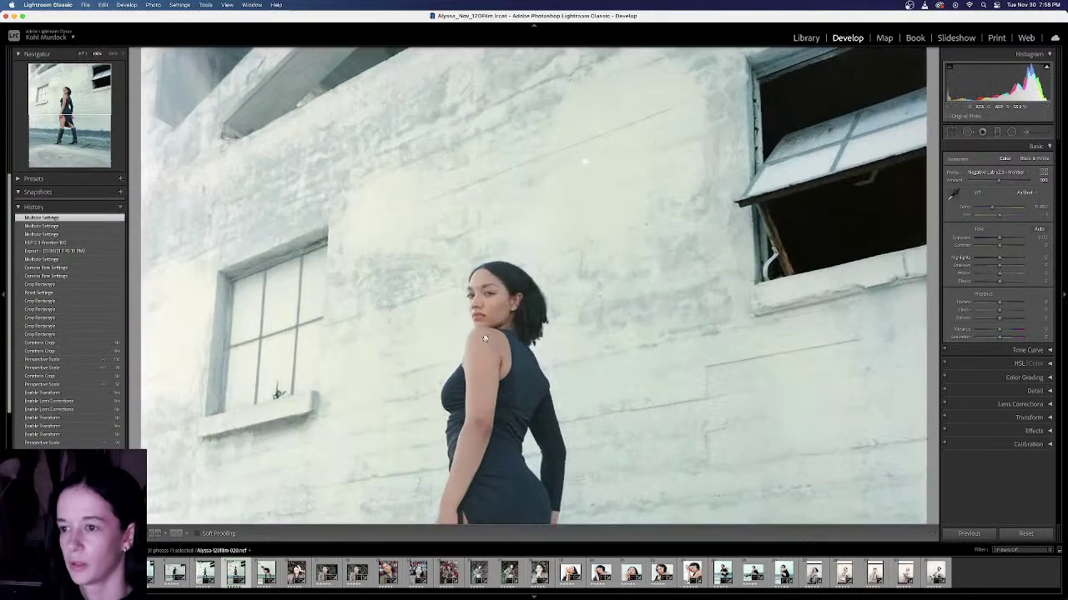
left_click_drag(513, 457, 513, 248)
scroll(513, 248, "down", 5)
left_click(528, 291)
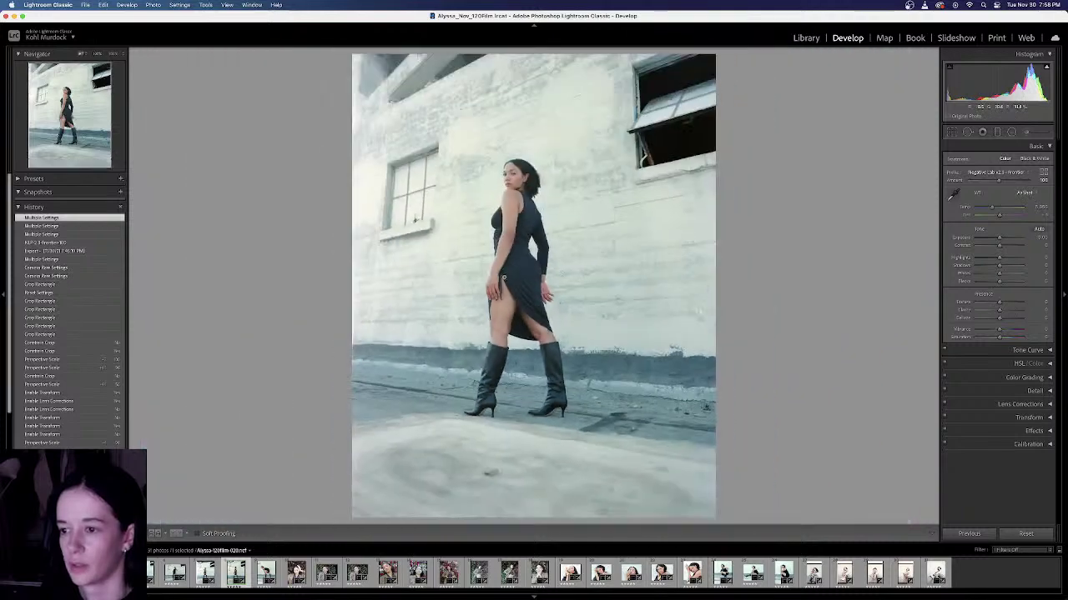
Step: Reopen Negative Lab Pro for the converted photo, set Lights to -7 and raise Whites strongly
left_click(85, 5)
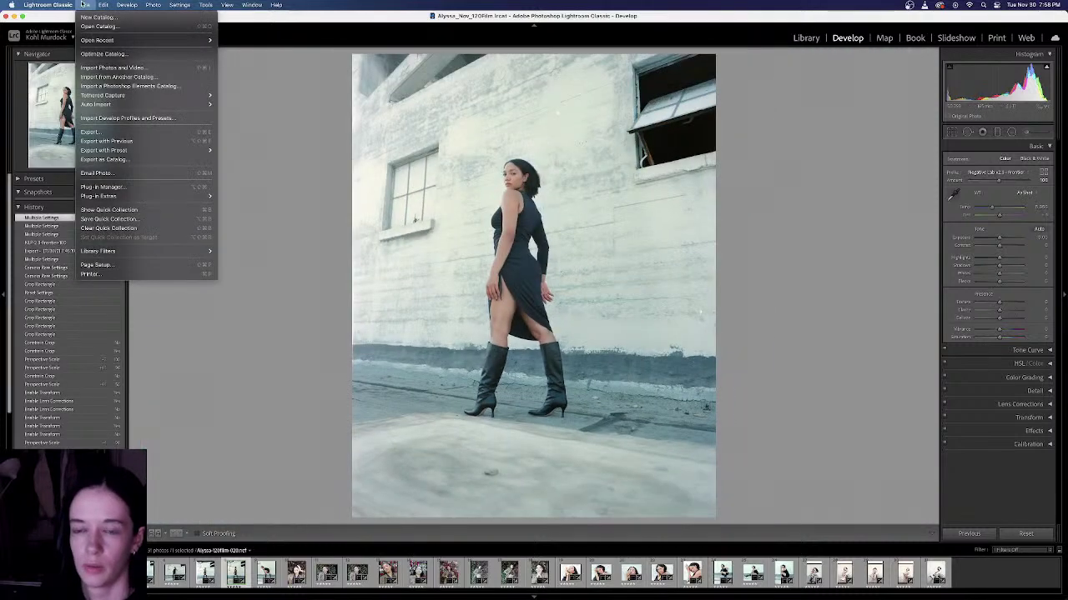
mouse_move(164, 198)
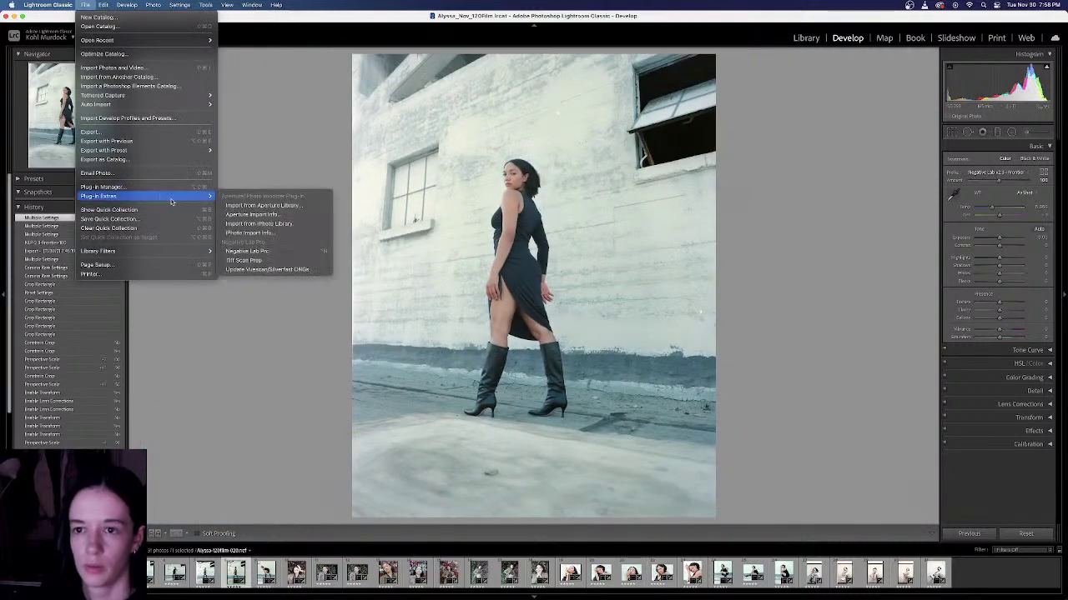
left_click(286, 251)
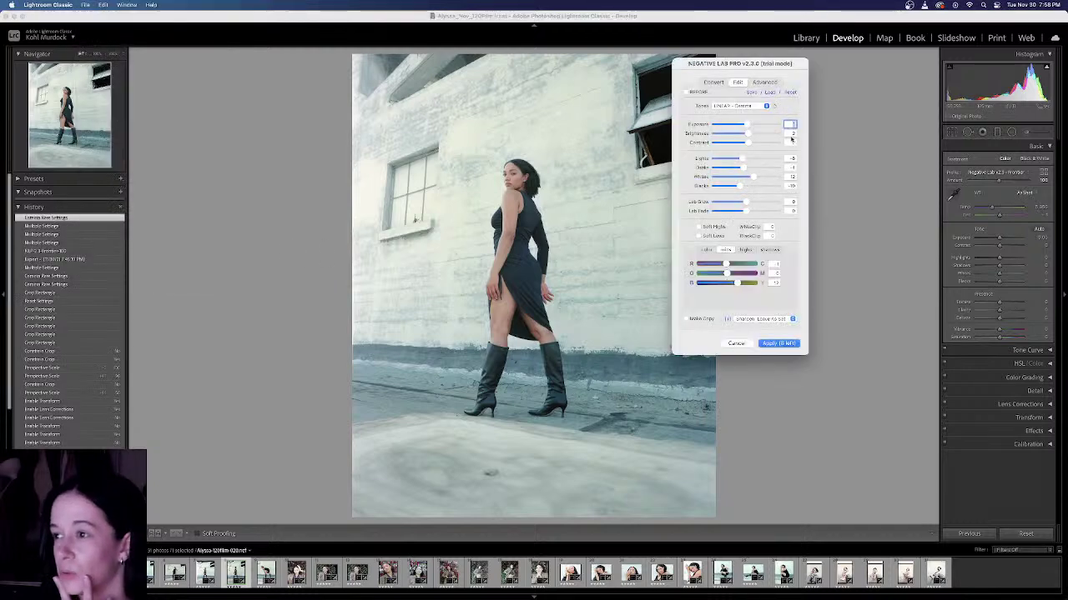
left_click(742, 162)
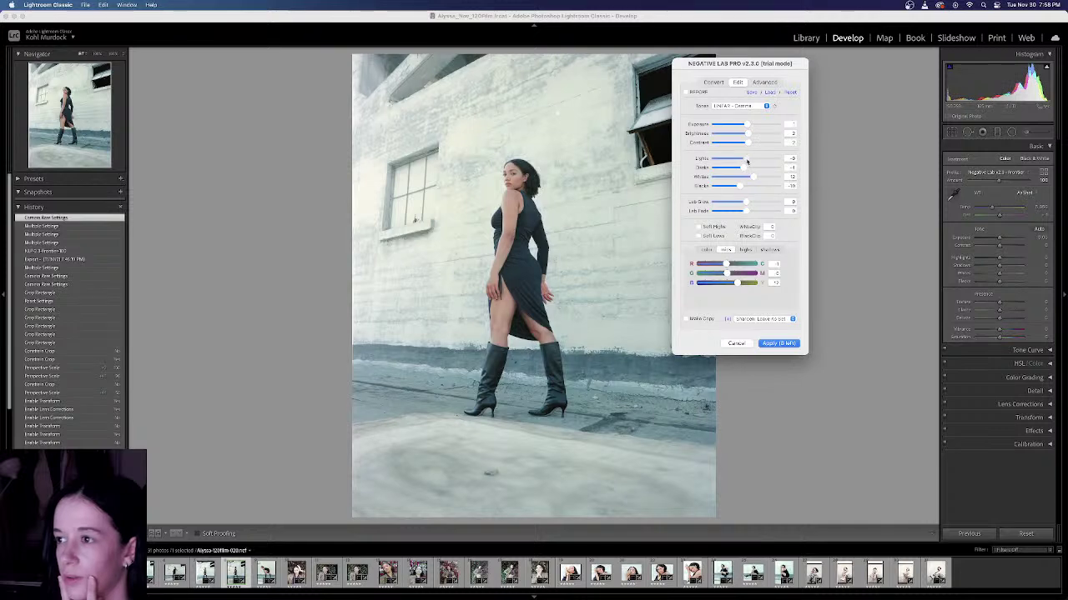
left_click_drag(746, 161, 775, 177)
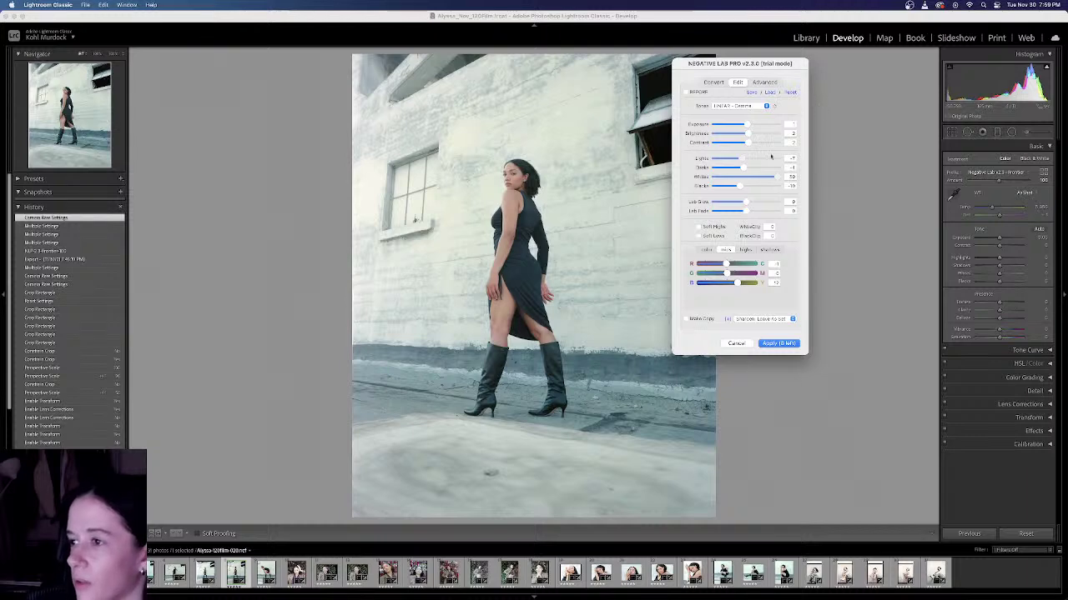
Step: Test a low Whites setting, return Whites to a high value and lower Blacks slightly
mouse_move(761, 179)
left_mouse_down()
mouse_move(741, 177)
mouse_move(822, 169)
mouse_move(746, 178)
left_mouse_up()
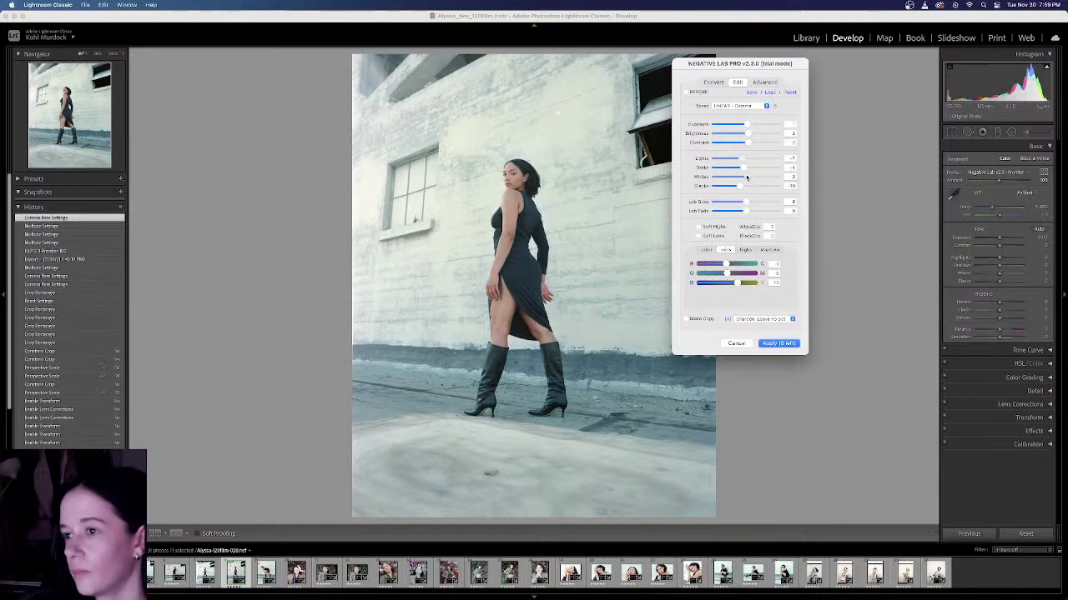
left_click_drag(746, 178, 822, 171)
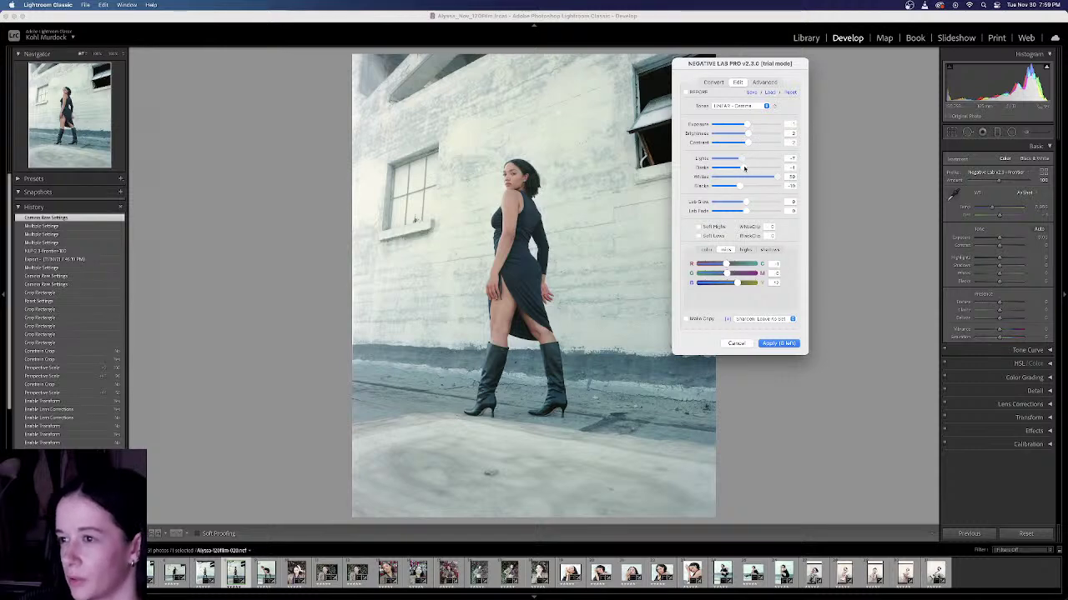
left_click_drag(738, 188, 735, 189)
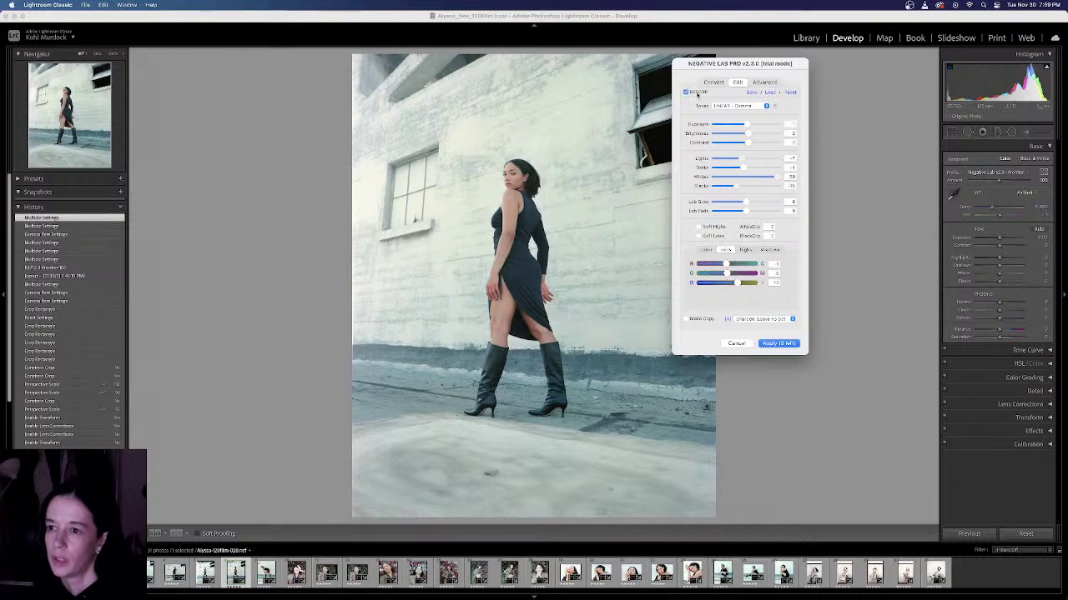
Step: Compare the current Negative Lab Pro edits with the Before version of the photo
left_click(688, 93)
left_click(696, 94)
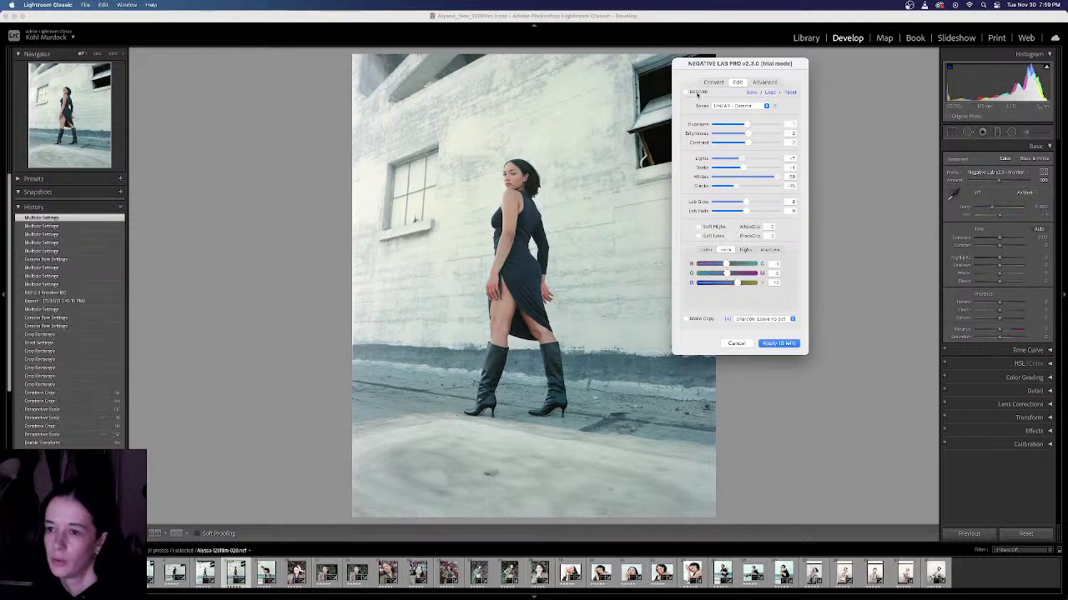
left_click(698, 94)
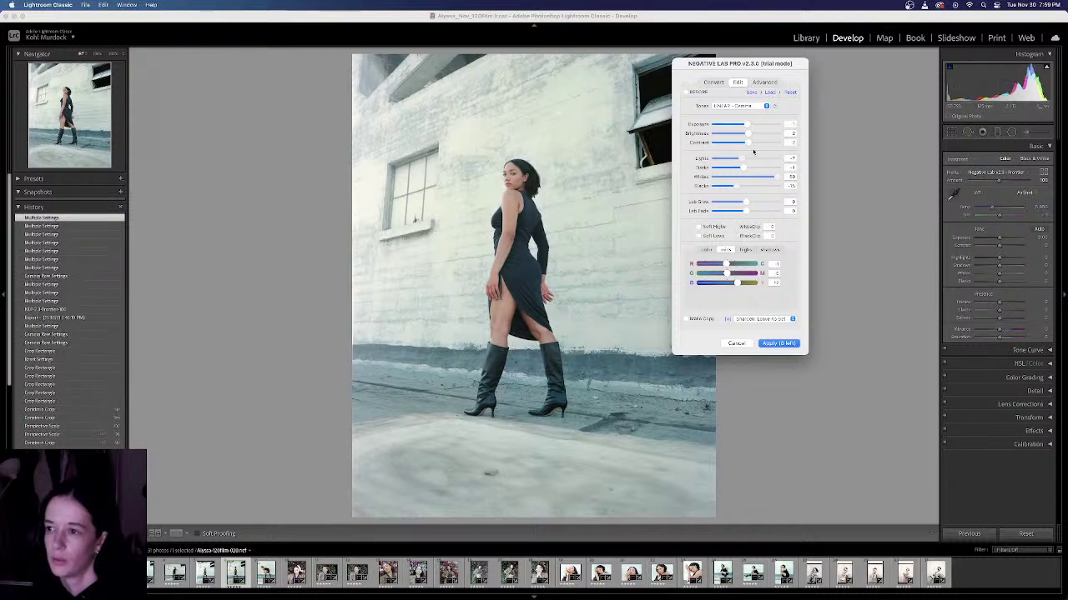
Step: Set Lights to -10 and apply the Negative Lab Pro edits to the photo
left_click_drag(742, 159, 744, 160)
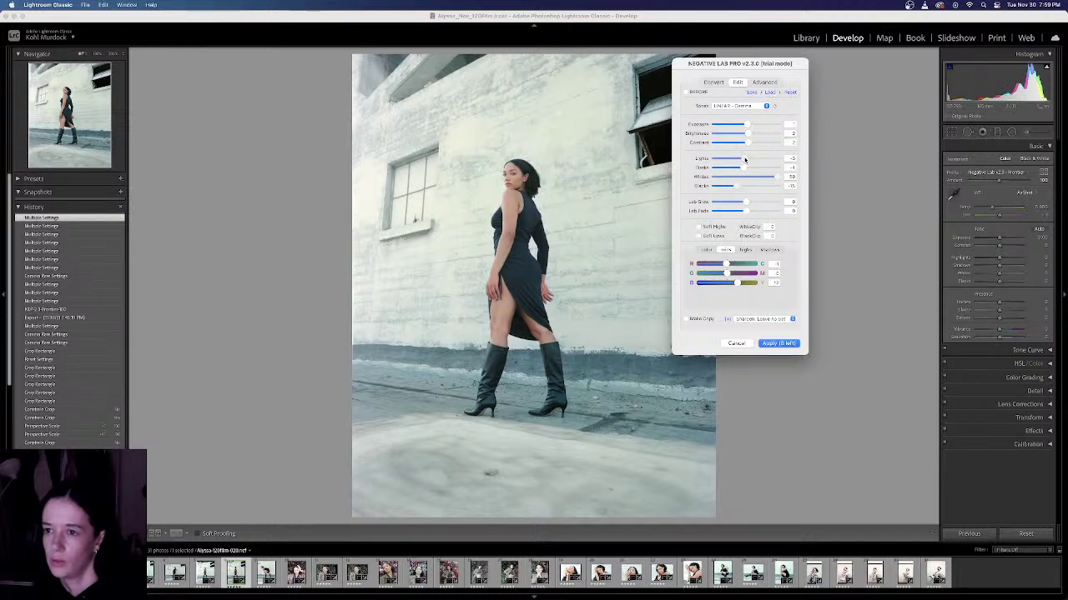
left_click_drag(745, 159, 740, 162)
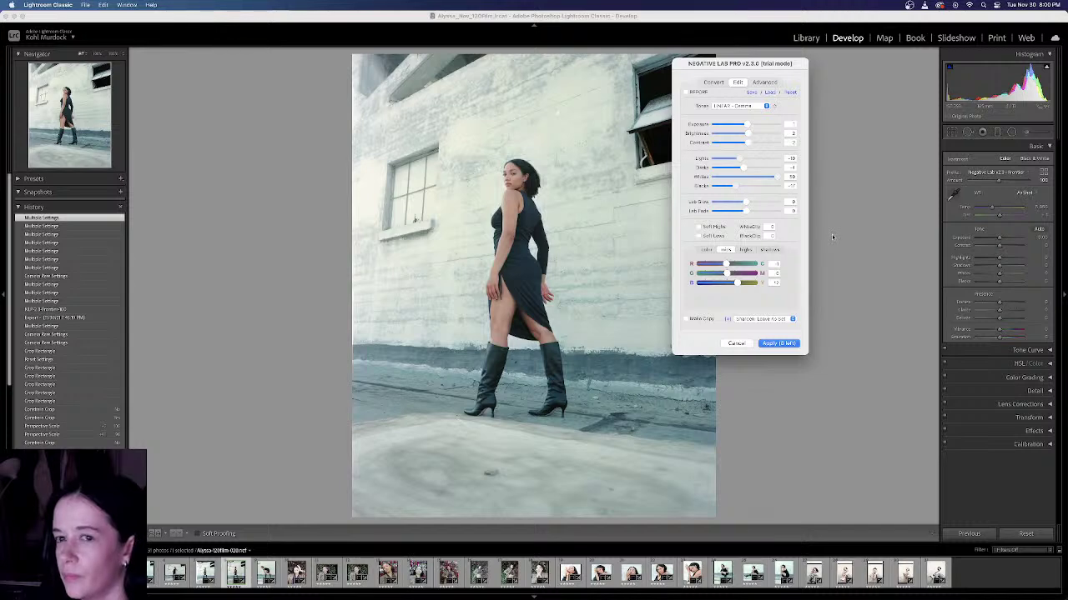
left_click(780, 343)
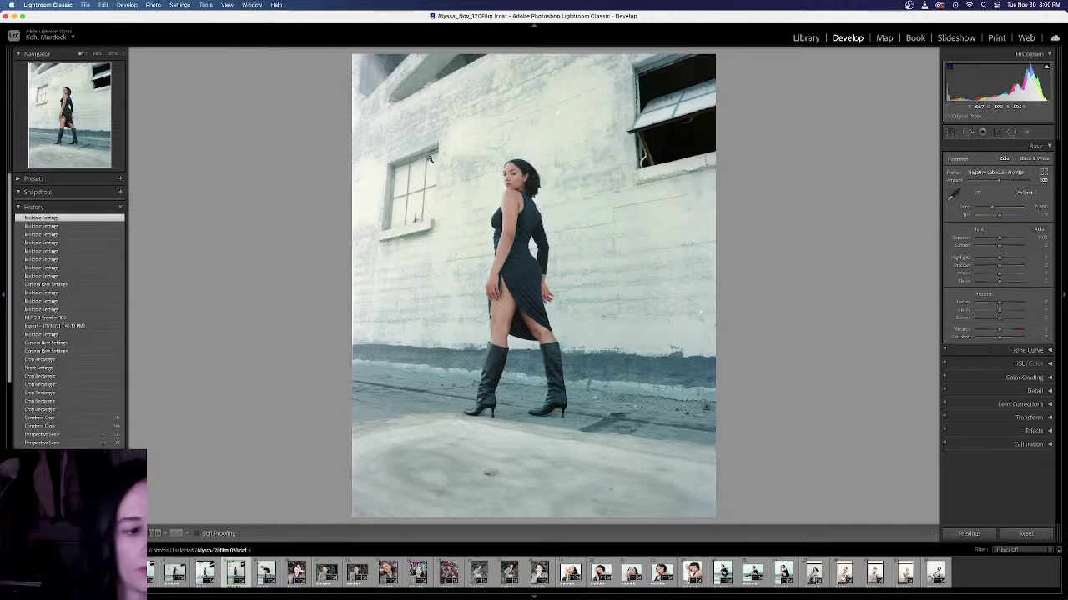
Step: Compare the edited photo with the preceding frame of the woman walking
left_click(201, 572)
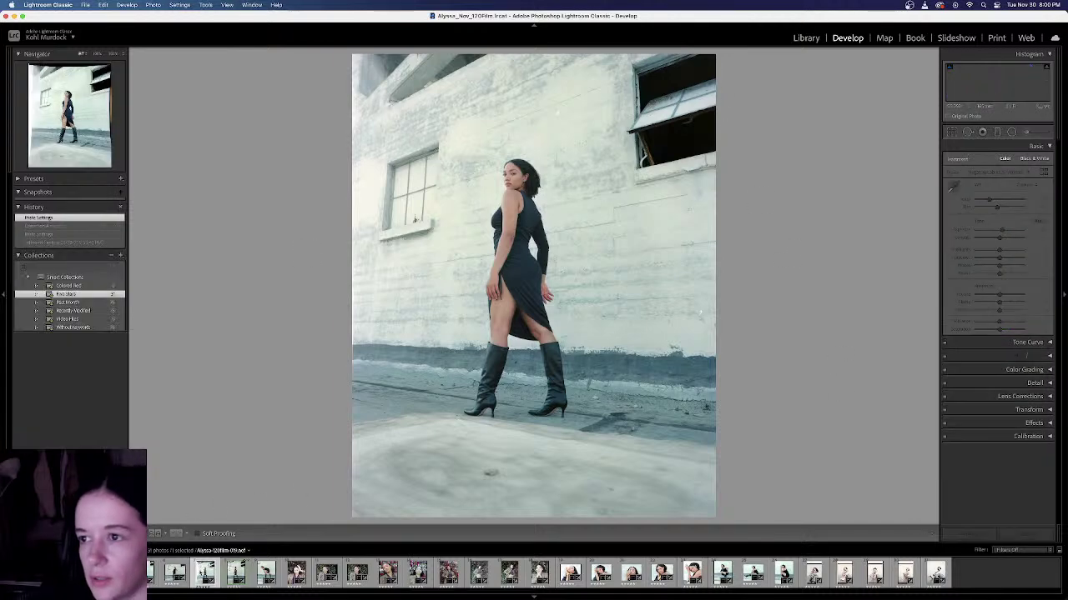
left_click(233, 576)
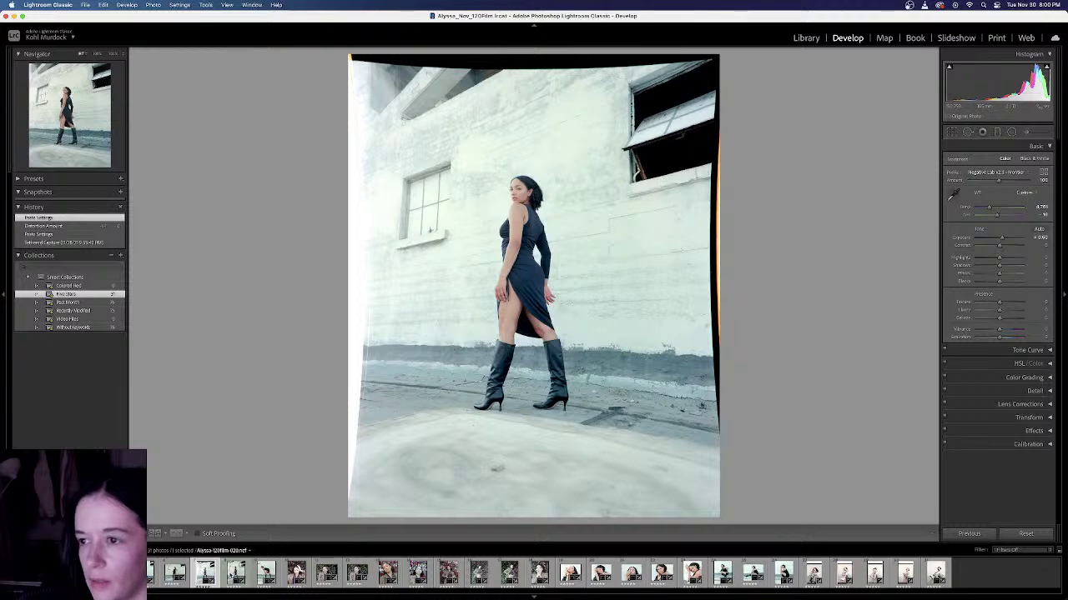
left_click(205, 574)
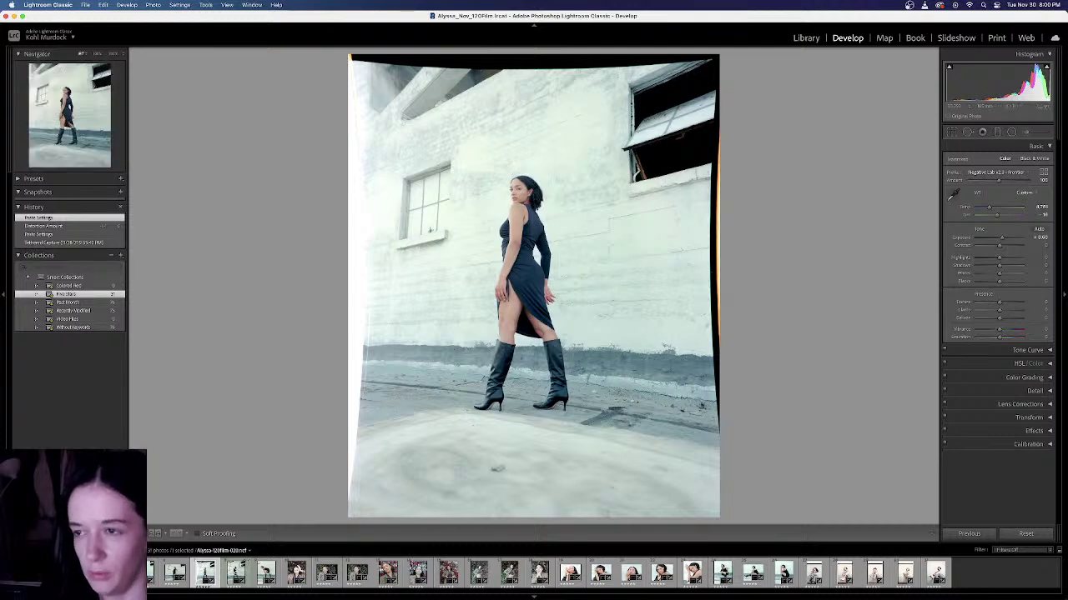
left_click(236, 572)
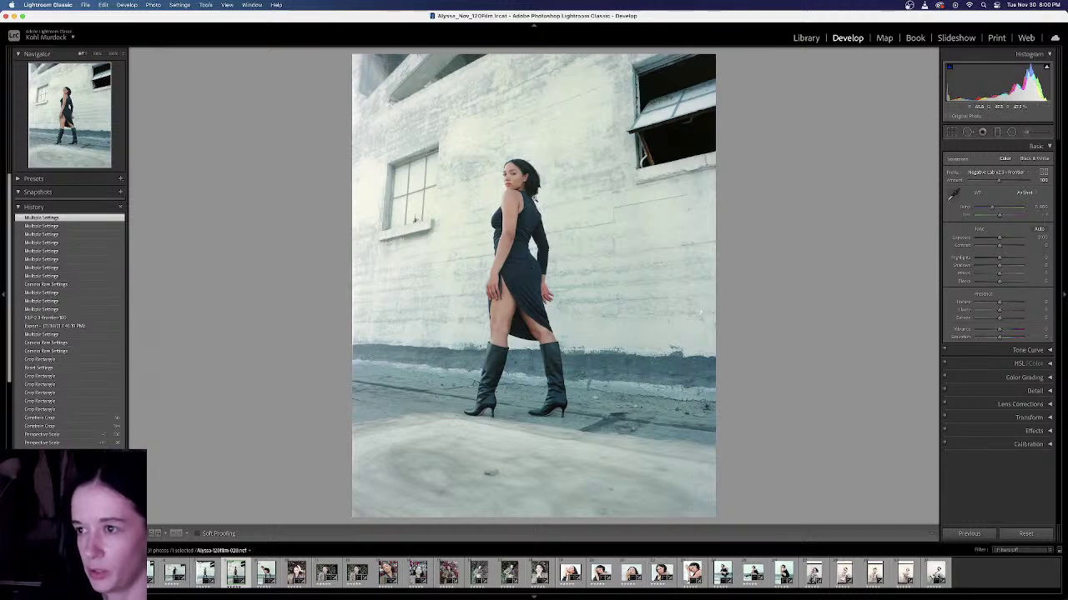
Step: Try small Exposure, Highlights and Shadows adjustments on the converted negative and return them to 0
mouse_move(998, 238)
left_mouse_down()
mouse_move(988, 239)
mouse_move(998, 241)
left_mouse_up()
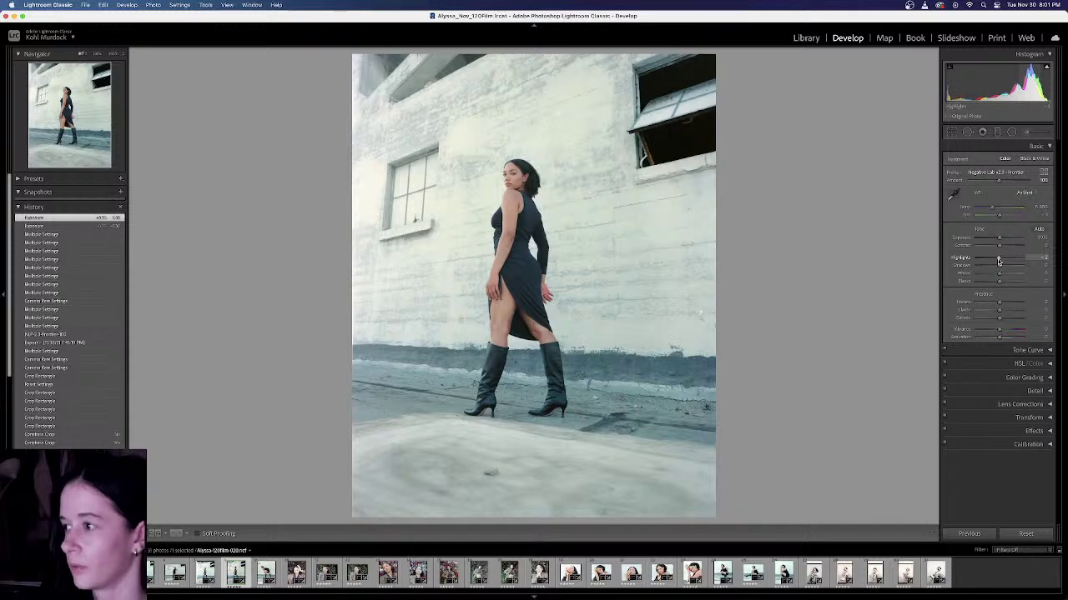
left_click(998, 260)
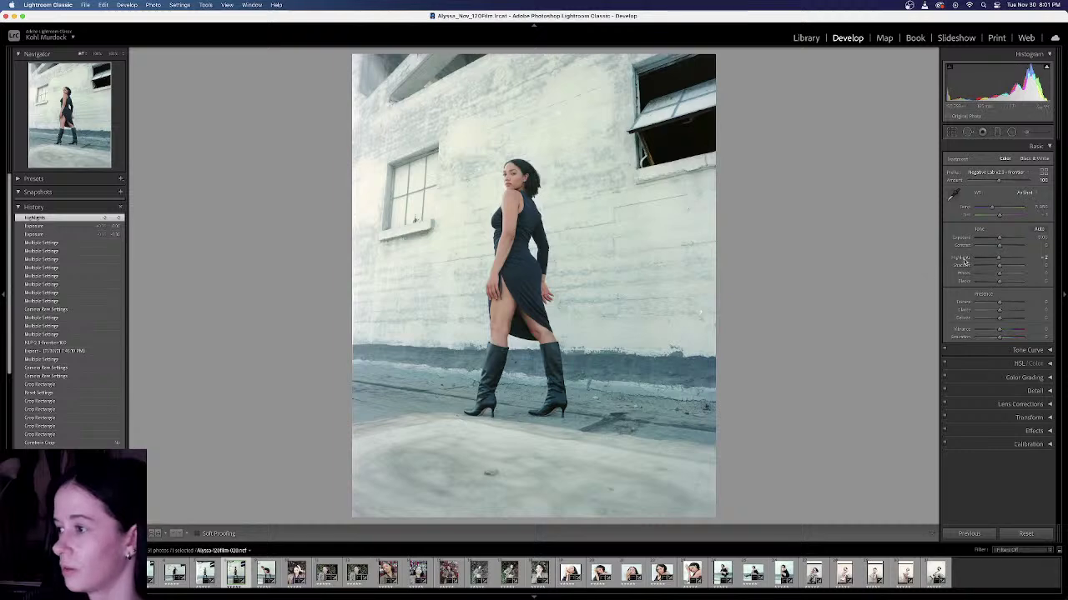
left_click_drag(1001, 269, 1002, 269)
left_click(1041, 265)
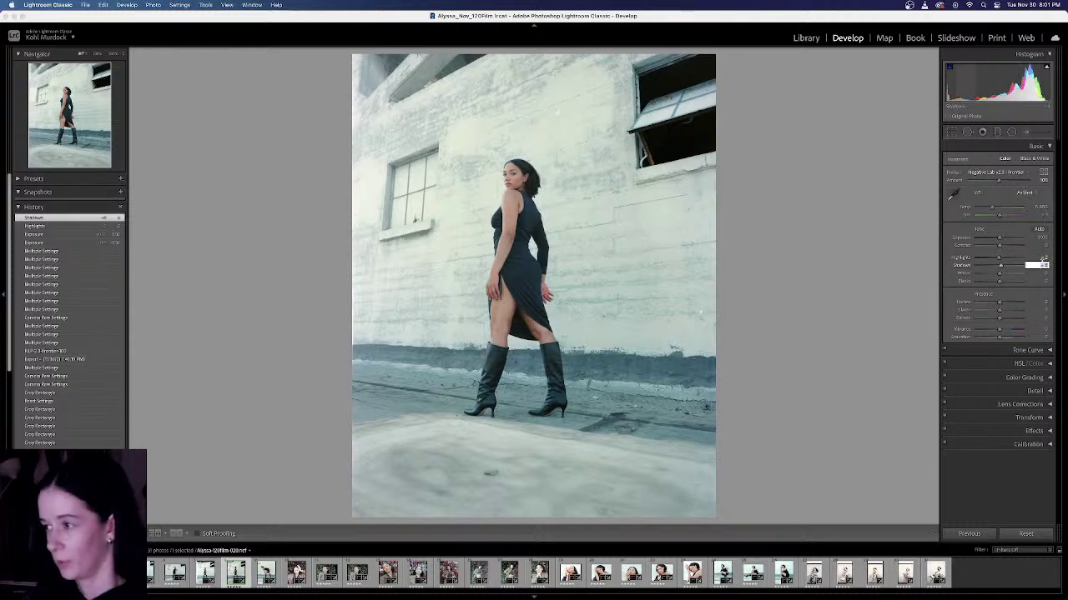
type("0")
key("Return")
left_click(1043, 259)
type("0")
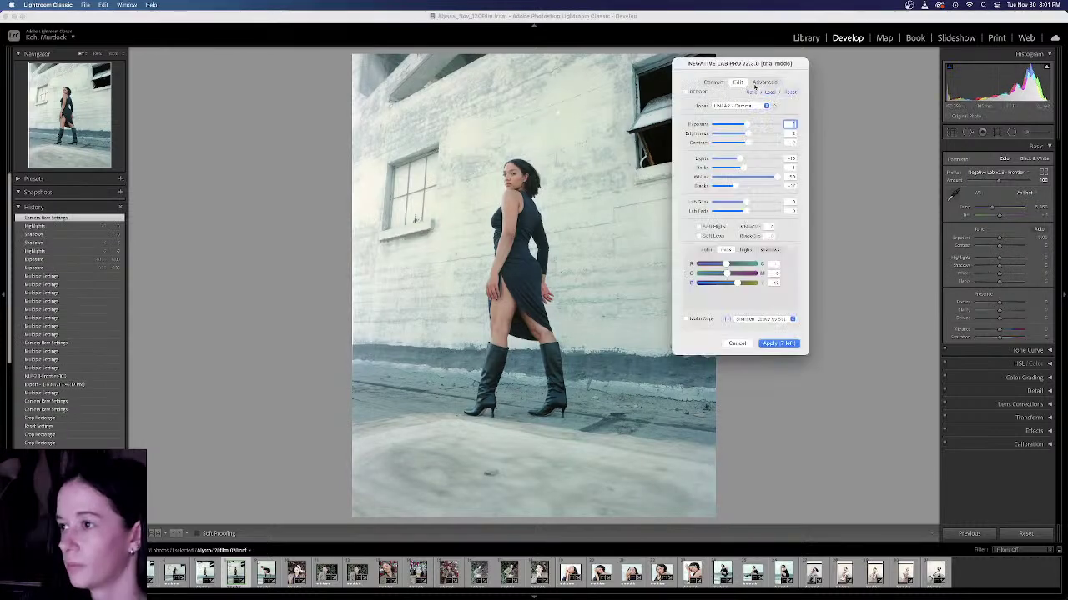
Step: Review Negative Lab Pro's engine and positive copy settings, enable Make Copy and apply to produce a positive copy
left_click(756, 85)
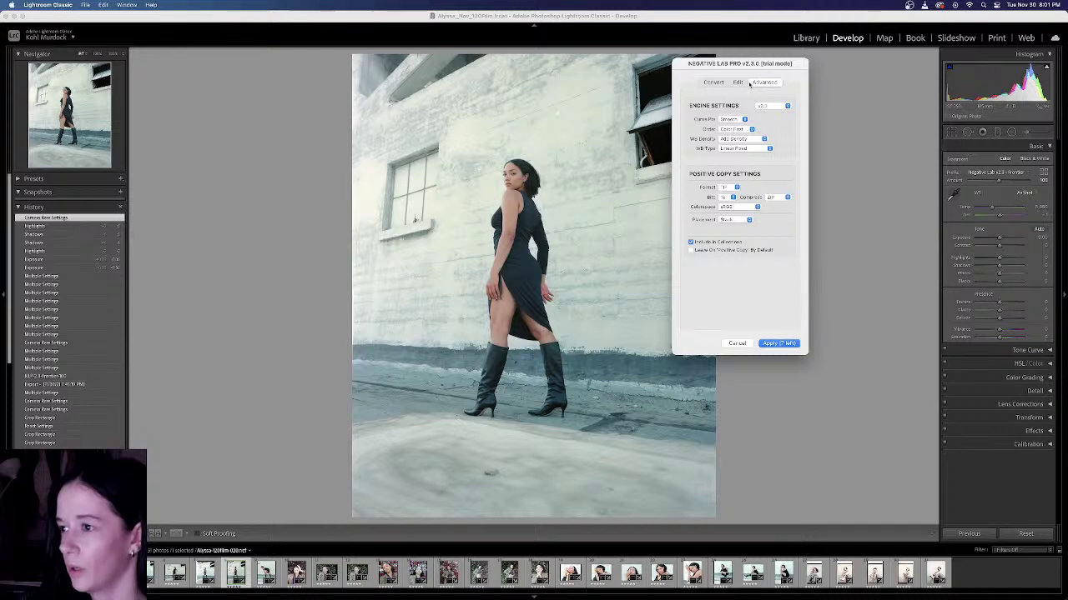
left_click(710, 82)
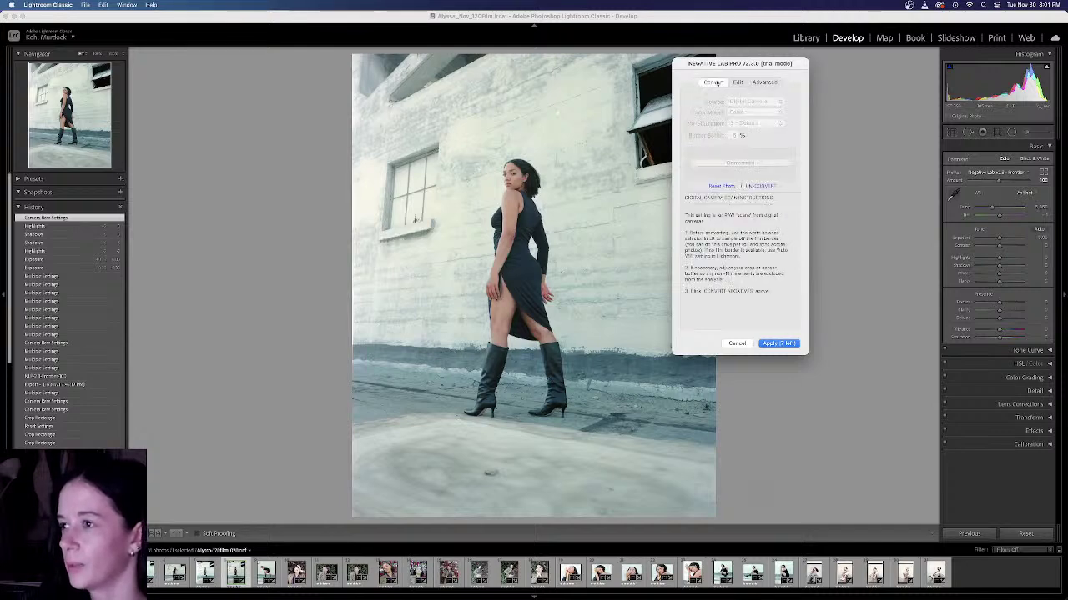
left_click(737, 82)
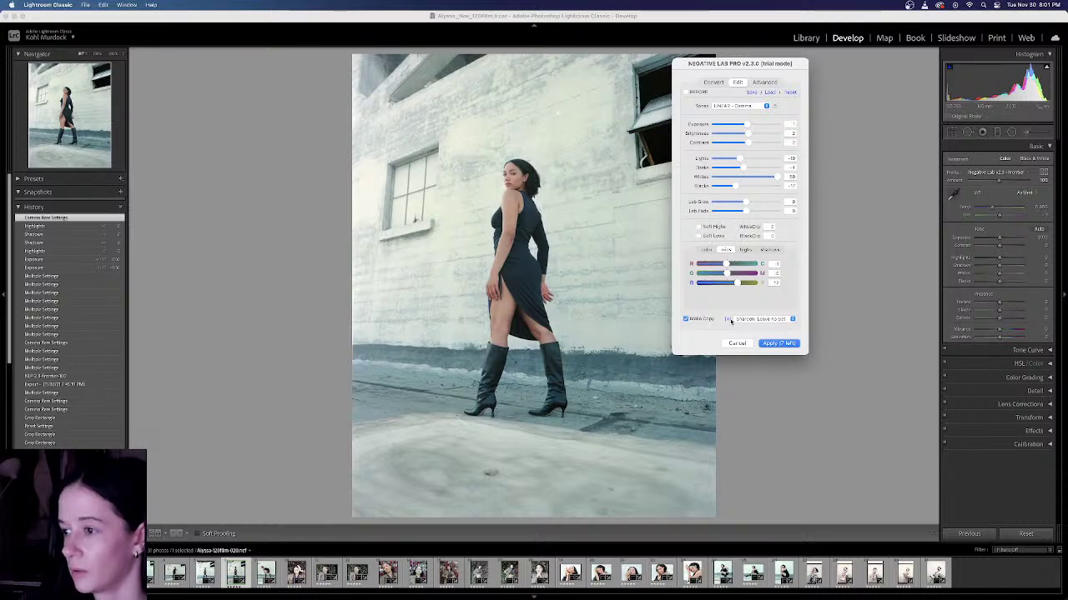
left_click(729, 320)
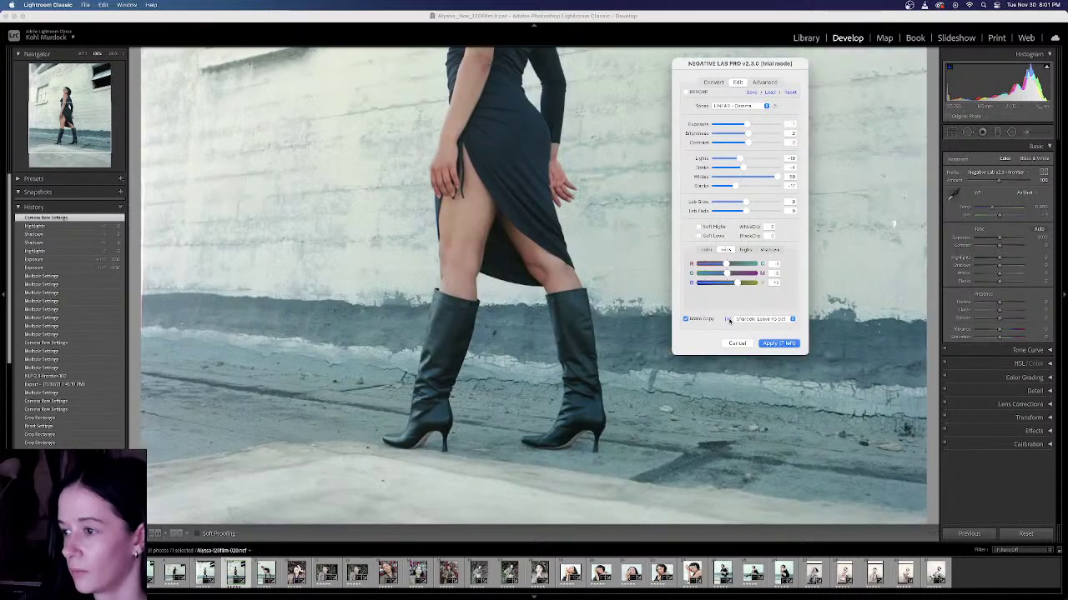
left_click(729, 321)
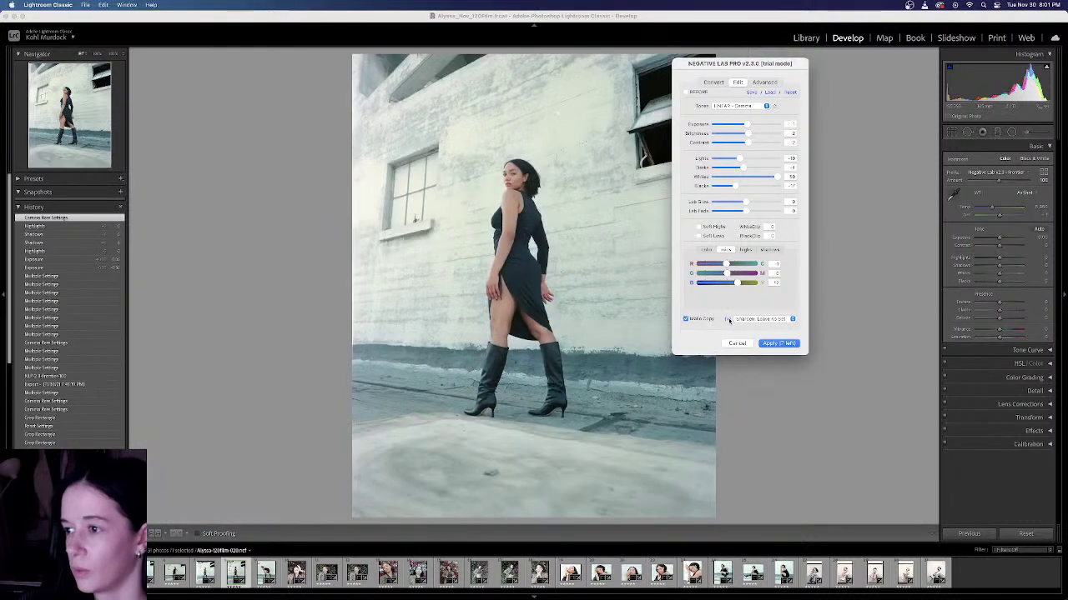
left_click(777, 343)
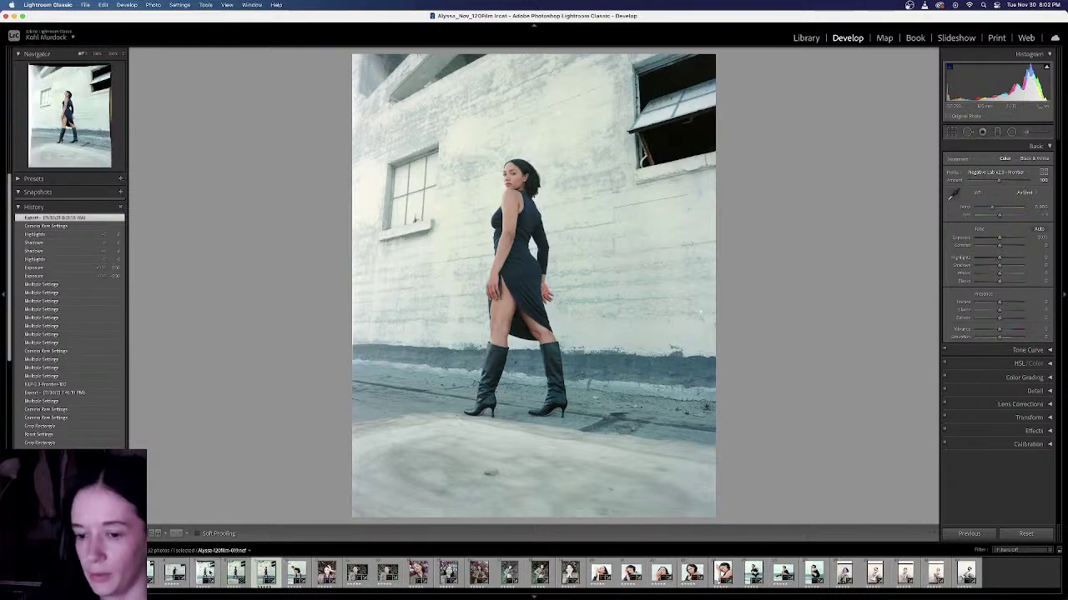
Step: Select the TIFF positive copy, set Highlights to -10 and raise Whites moderately, checking the woman at close range
key("Left")
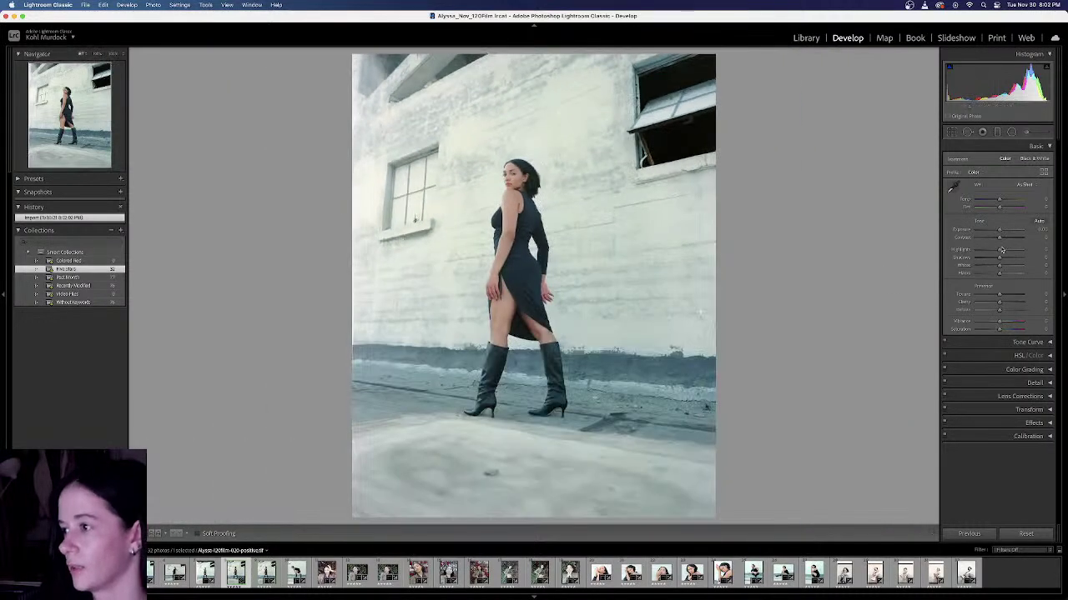
left_click_drag(999, 252, 1006, 266)
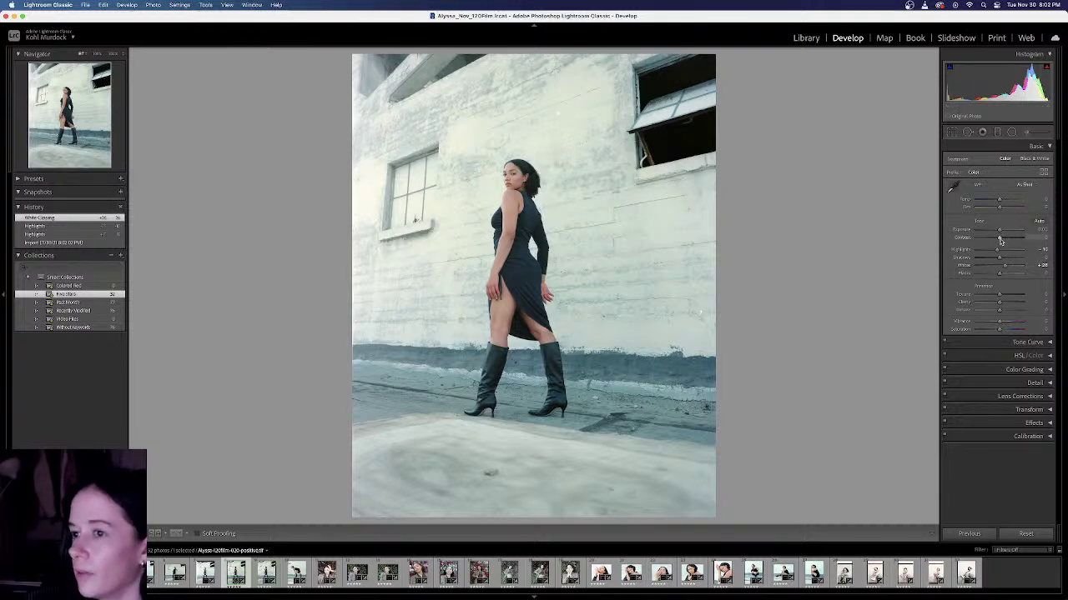
left_click(511, 167)
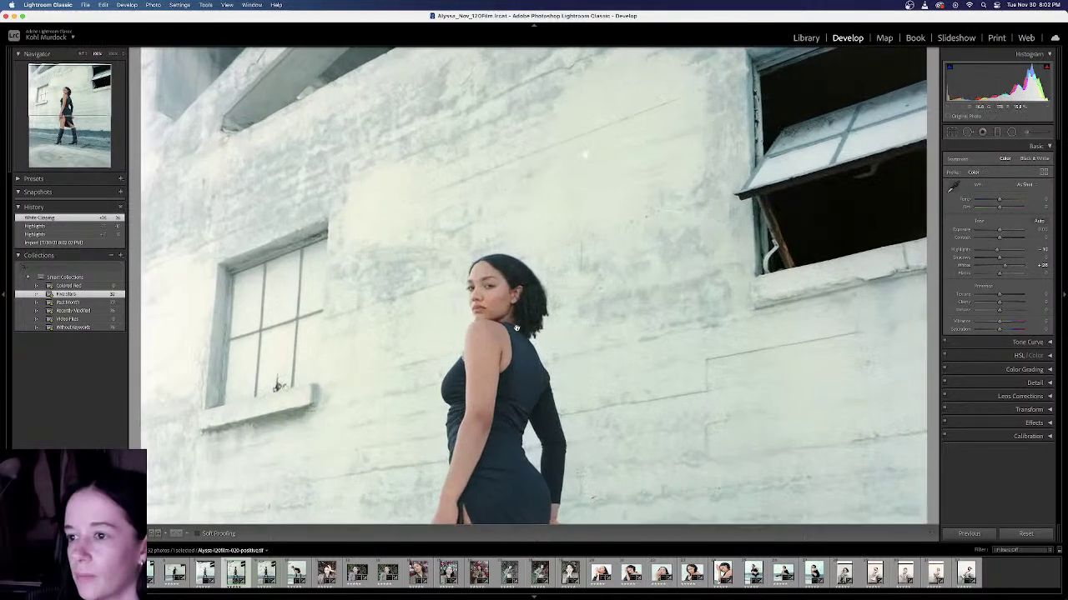
left_click(514, 338)
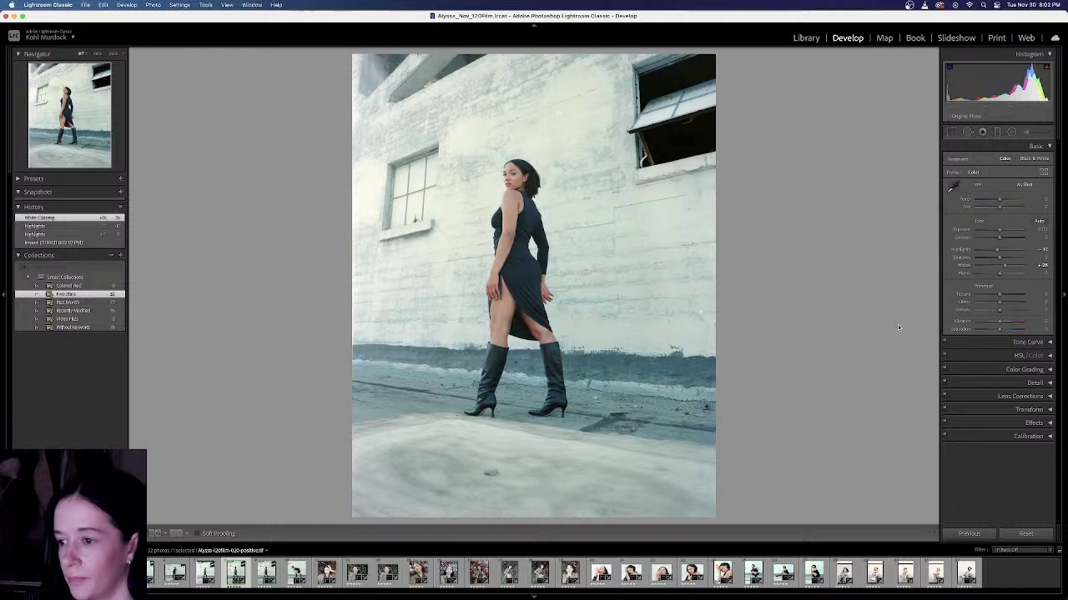
Step: Heal the white dust spots on the wall with Spot Removal, choosing clean wall areas as sources
left_click(967, 132)
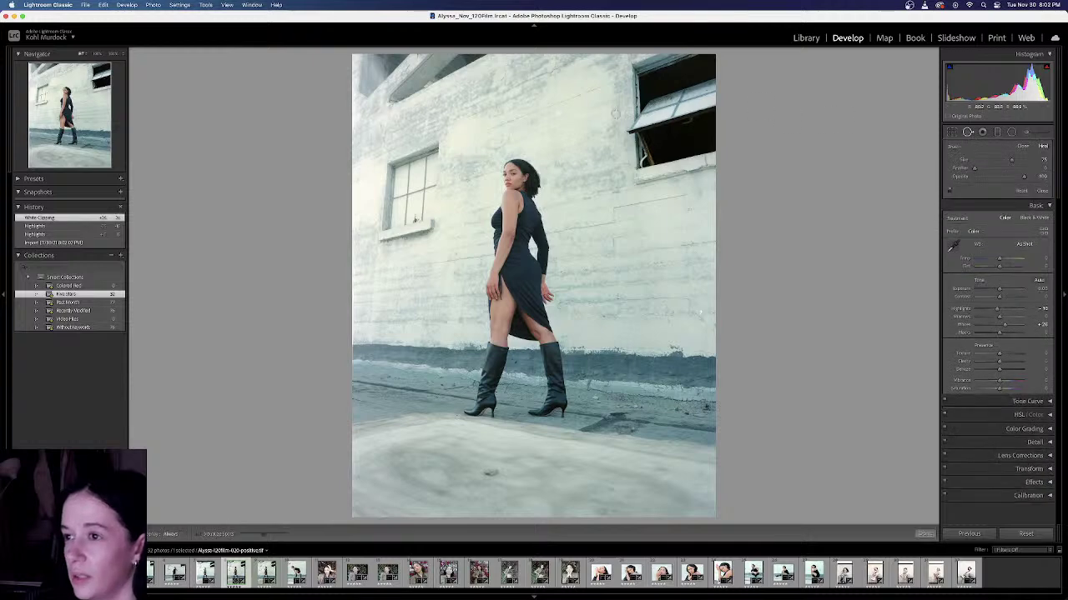
left_click(561, 127)
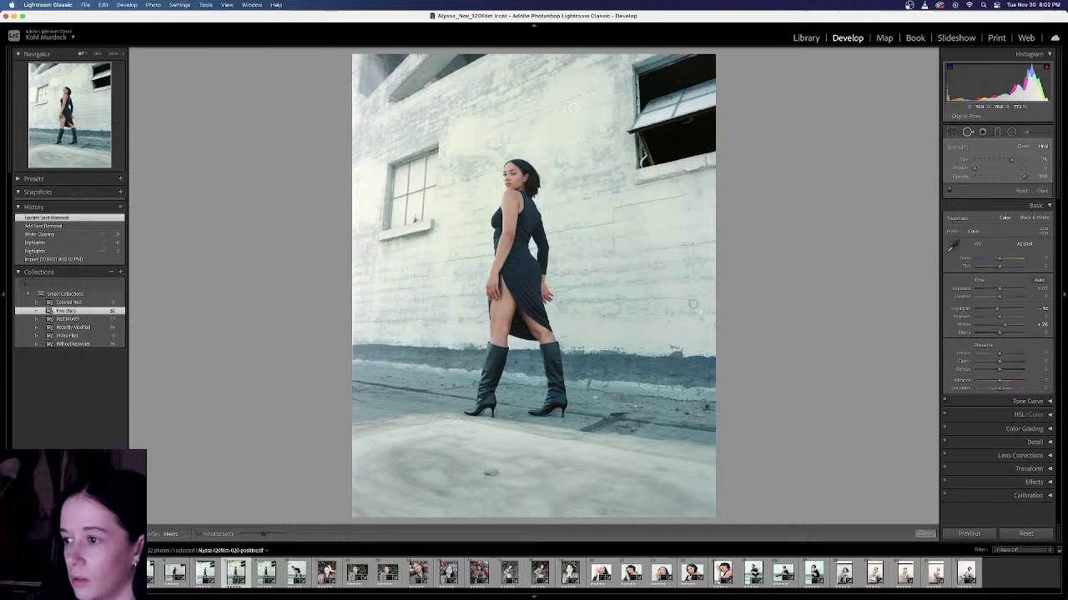
left_click(699, 293)
left_click_drag(699, 293, 677, 312)
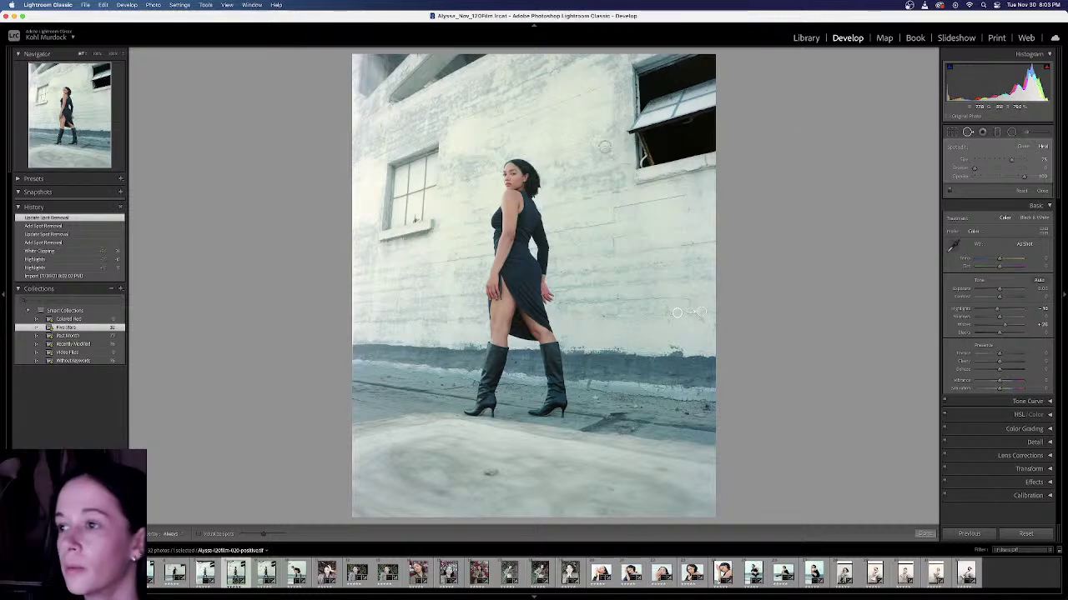
left_click(598, 139)
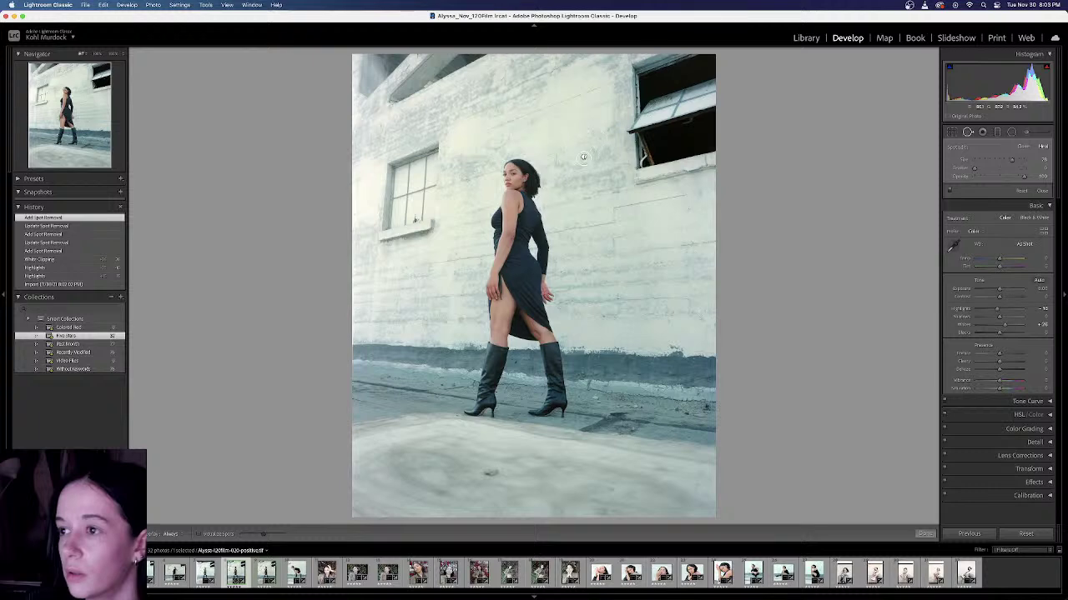
left_click_drag(583, 156, 698, 218)
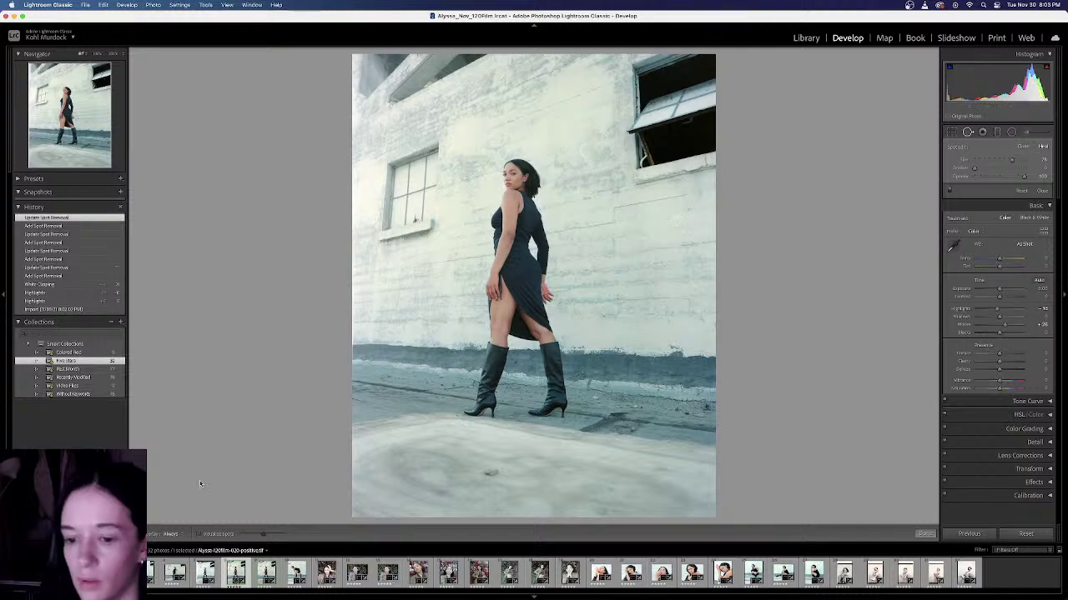
Step: Test the Auto display for the spot overlays, set it to Never and close Spot Removal
left_click(172, 538)
left_click(176, 528)
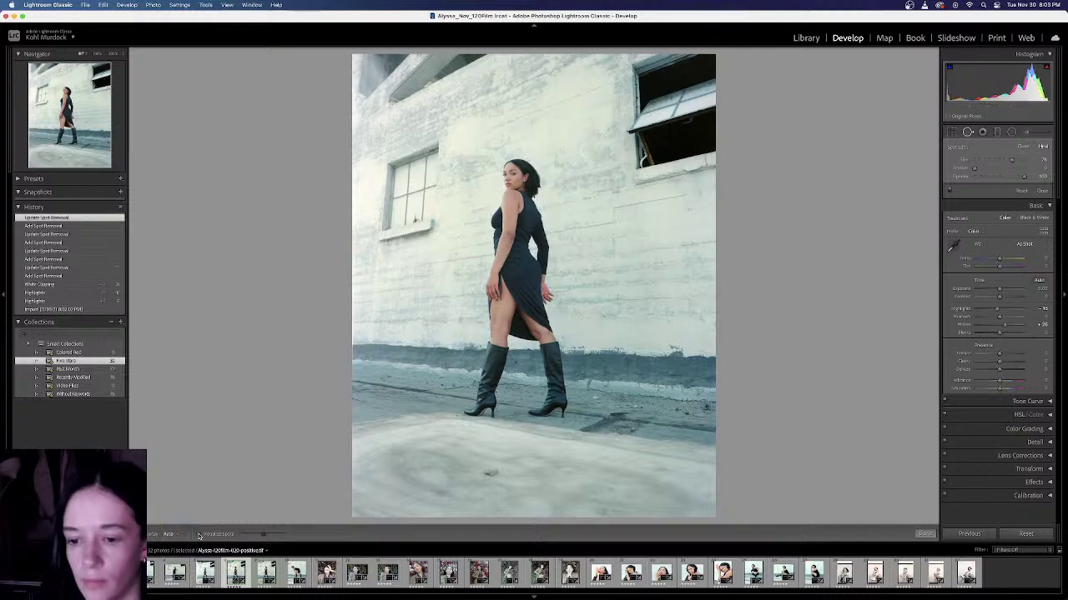
left_click(214, 532)
key("a")
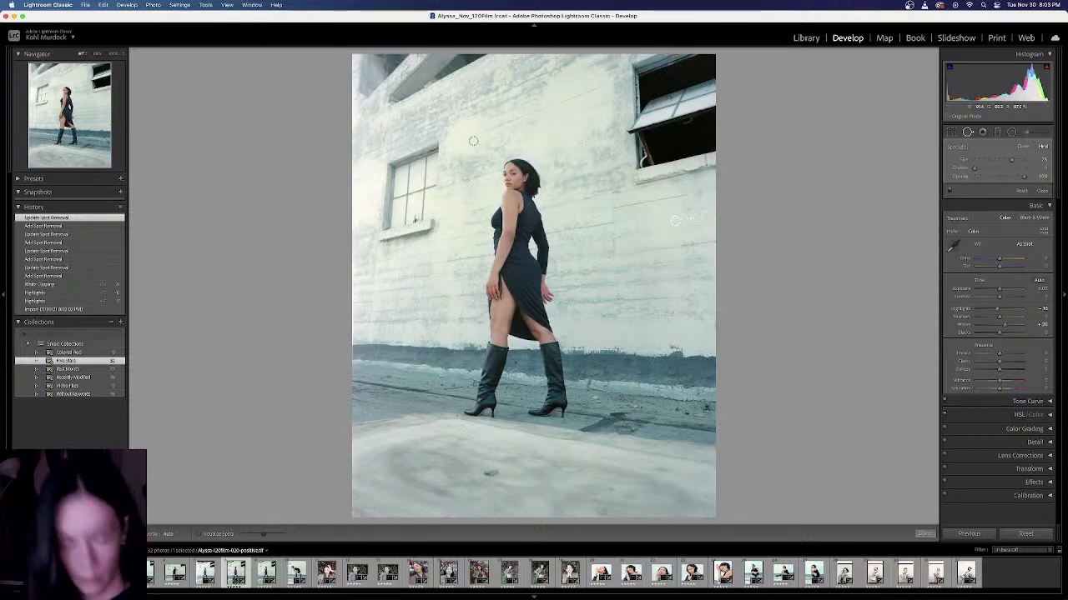
key("h")
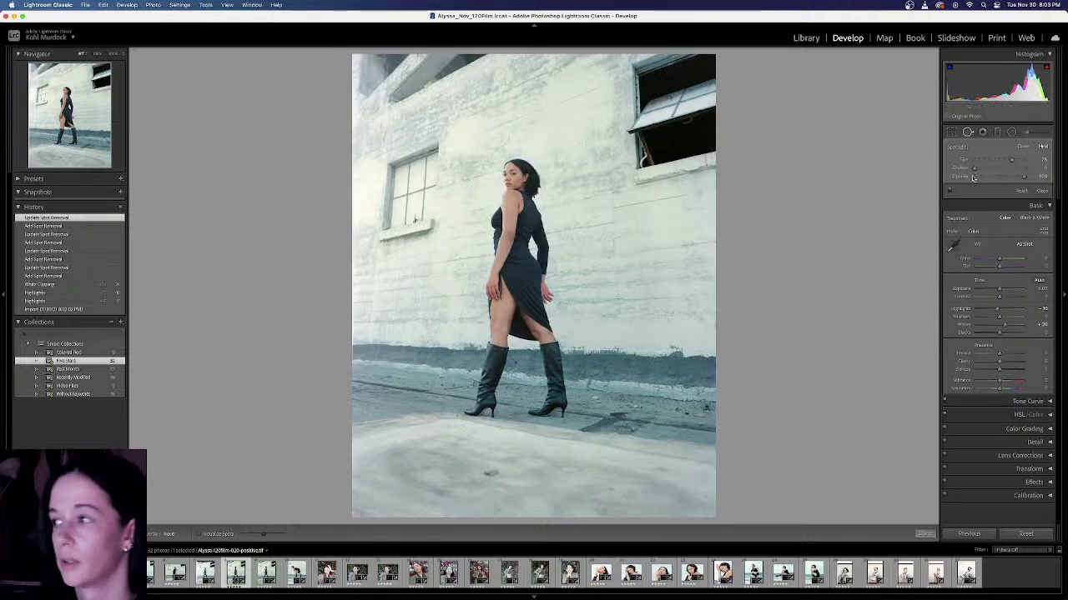
left_click(1041, 191)
Step: Inspect the photo at close range for dust and heal a spot on the wall below the closed window with a smaller Spot Removal brush
left_click(542, 193)
scroll(502, 157, "up", 2)
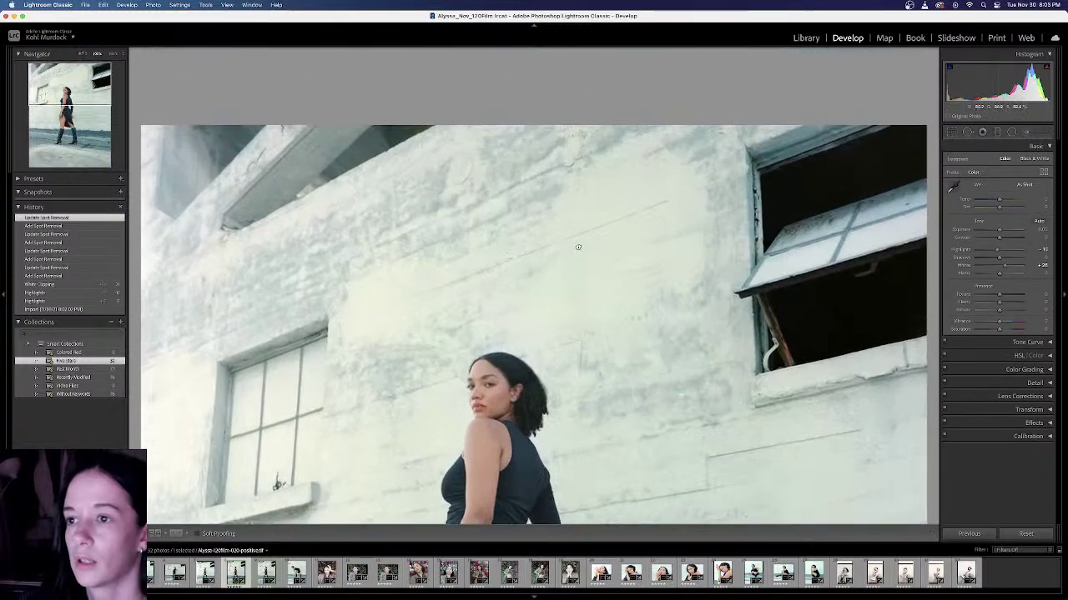
scroll(529, 125, "down", 10)
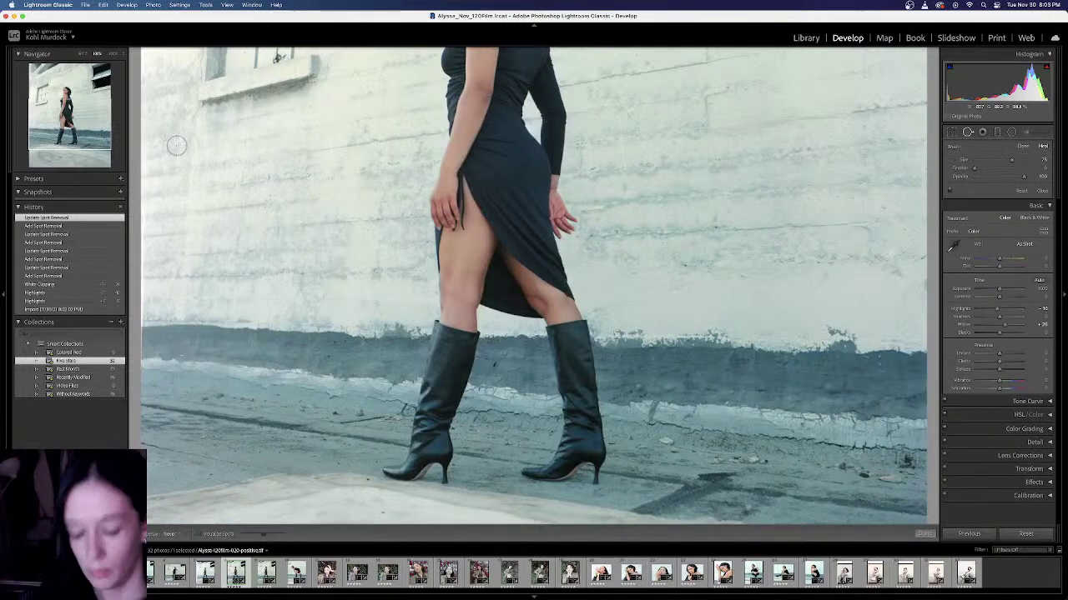
scroll(176, 140, "down", 4)
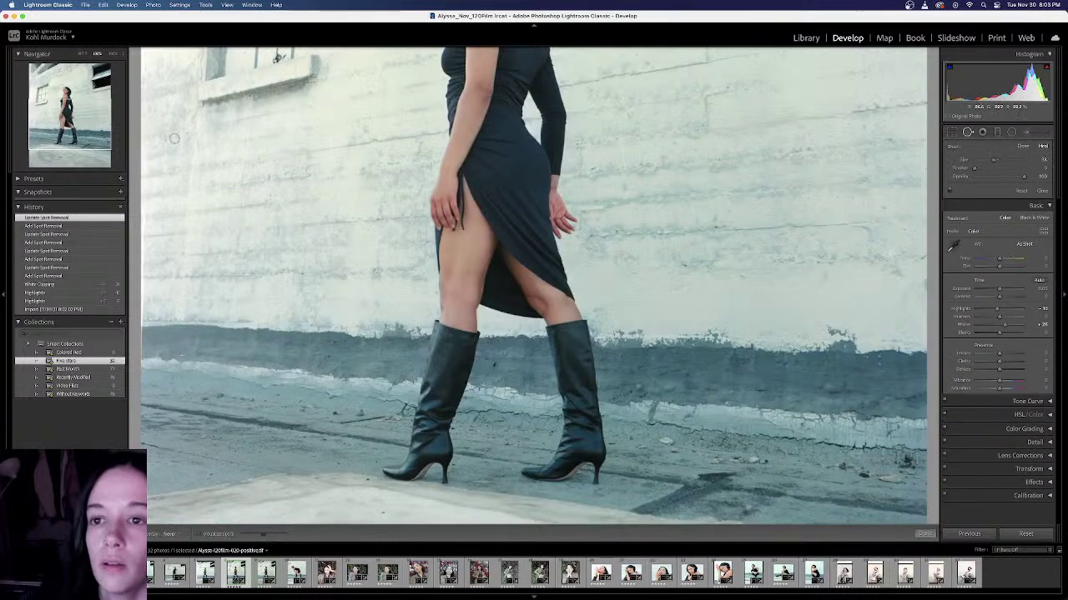
left_click(174, 139)
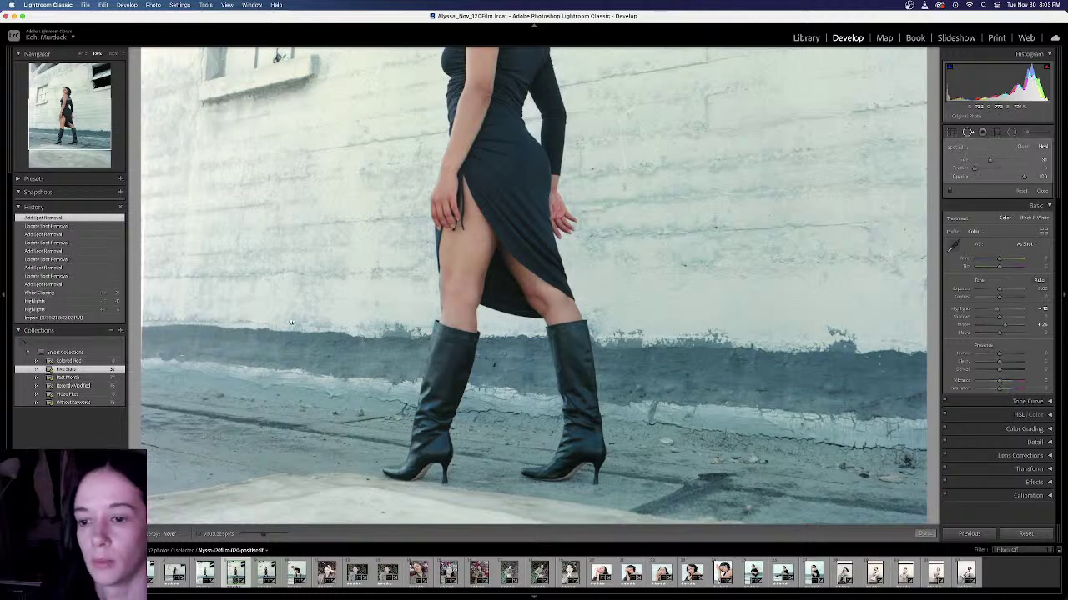
Step: Heal the dust spots on the pale concrete in the foreground with Spot Removal
left_click_drag(291, 322, 271, 166)
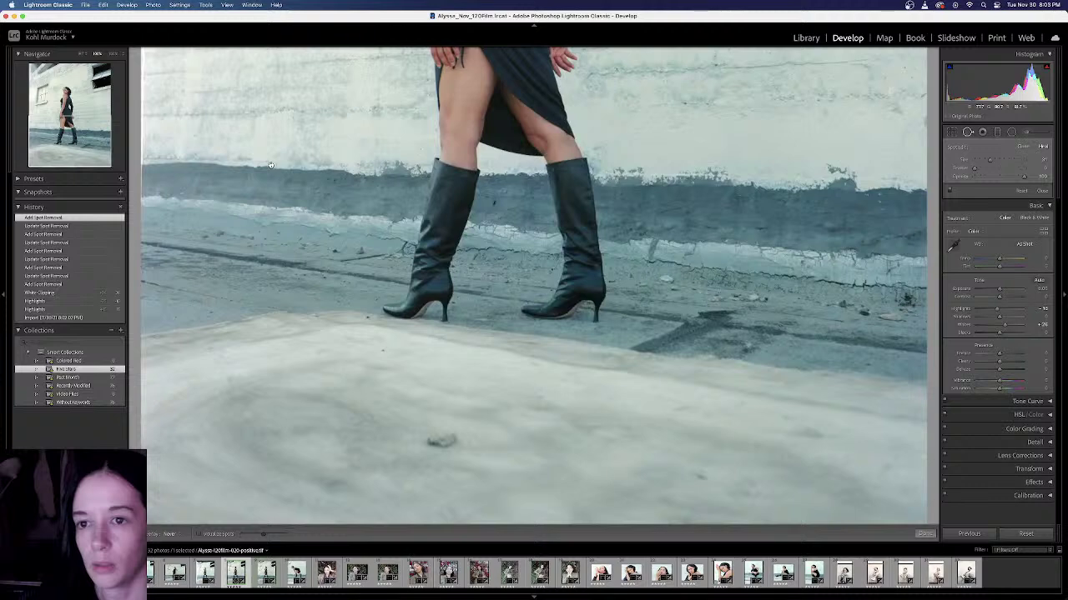
left_click(417, 417)
left_click(417, 418)
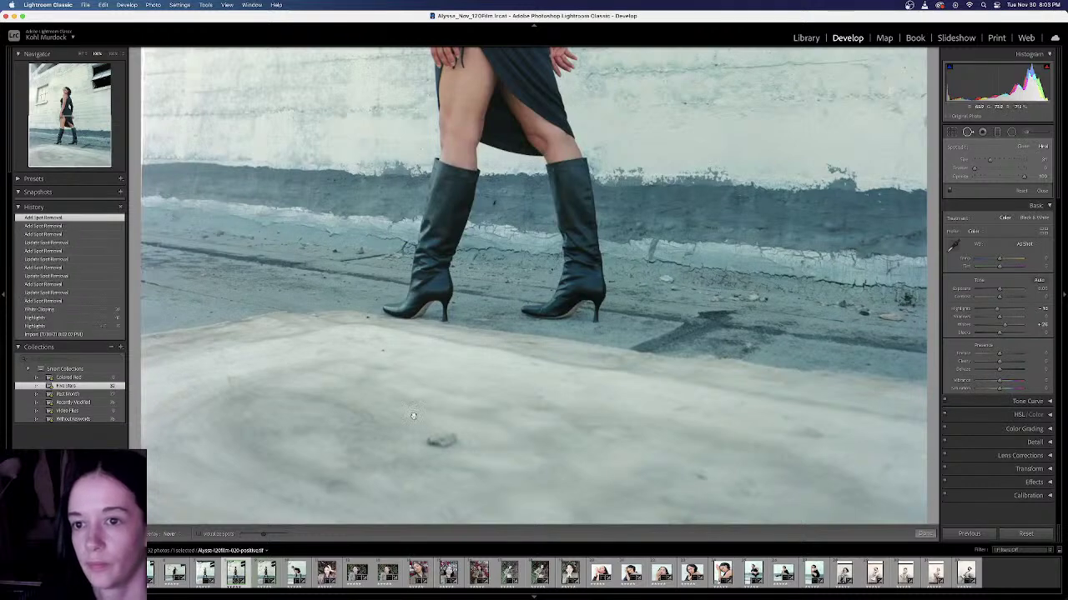
left_click_drag(417, 419, 413, 390)
scroll(414, 390, "down", 5)
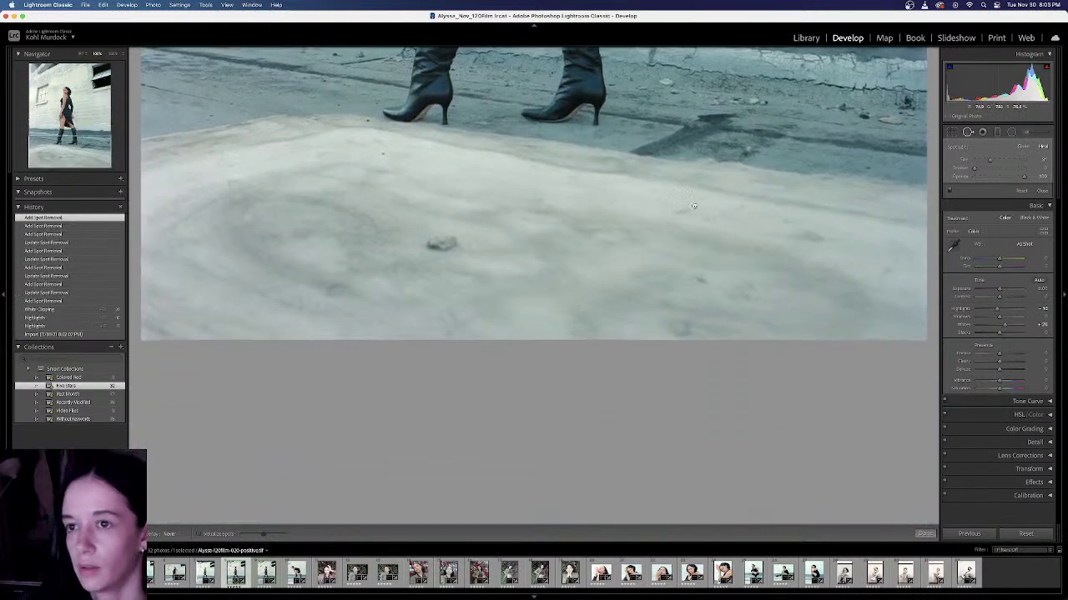
Step: Set the spot overlay display to Auto and heal a spot on the wall above the closed window, repositioning its sample source
scroll(506, 340, "up", 4)
scroll(507, 341, "up", 6)
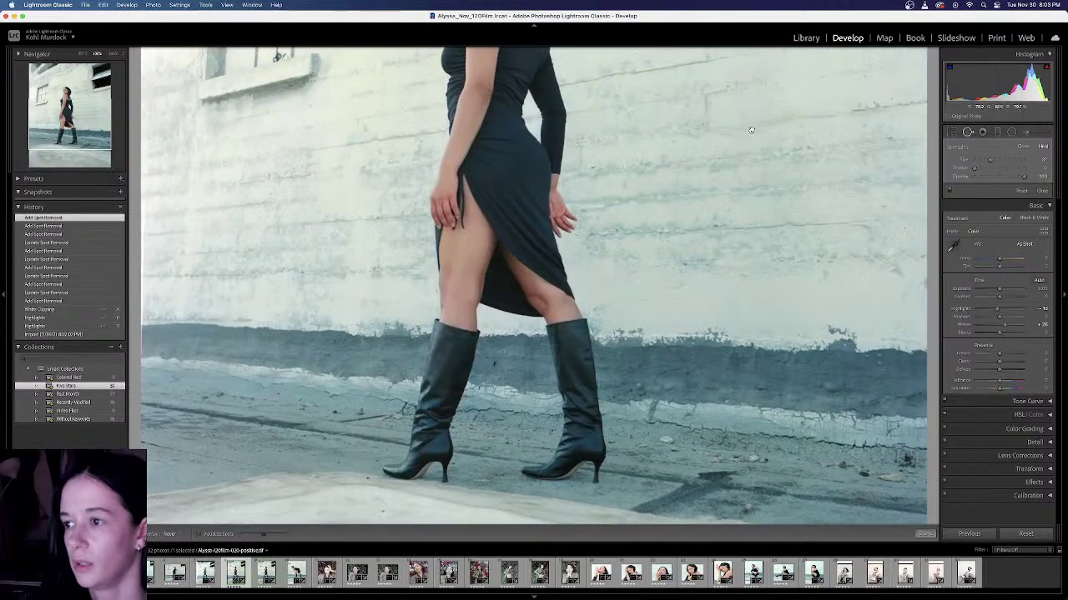
scroll(755, 125, "up", 5)
scroll(784, 139, "up", 8)
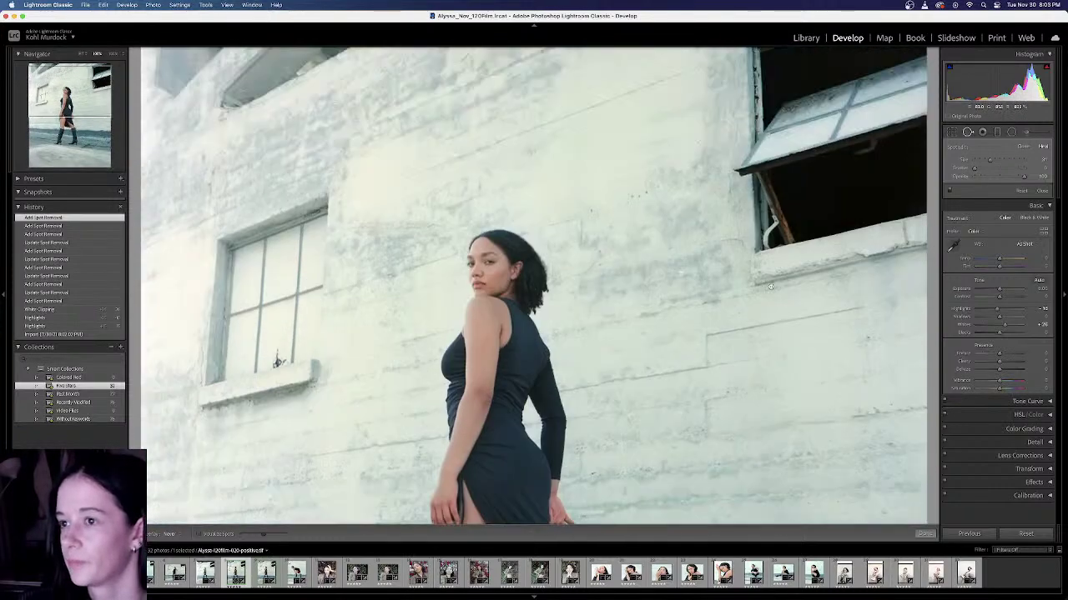
scroll(741, 394, "down", 4)
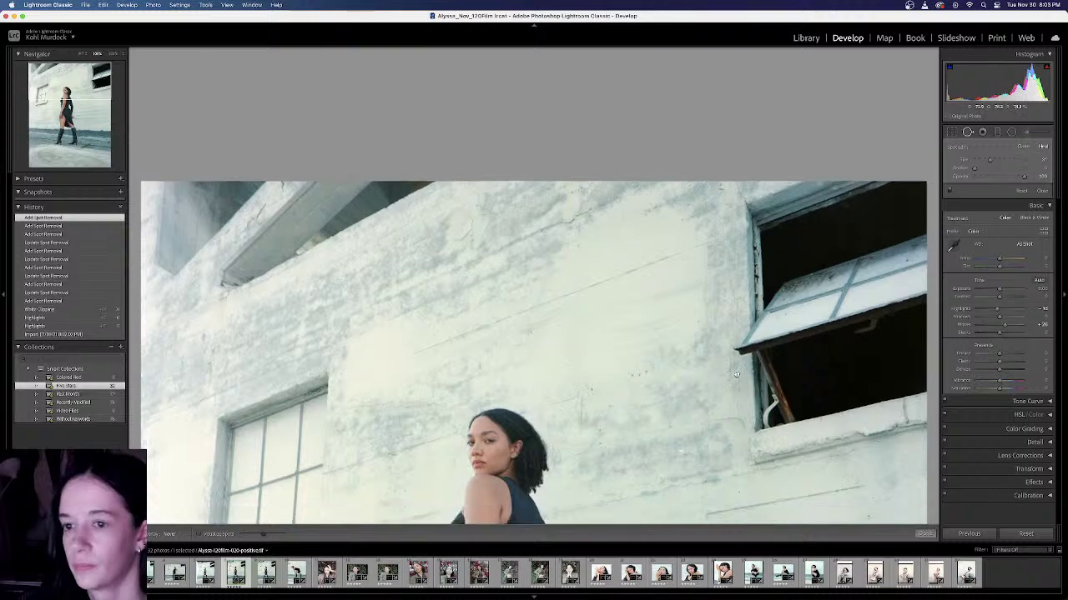
left_click(169, 534)
left_click(171, 506)
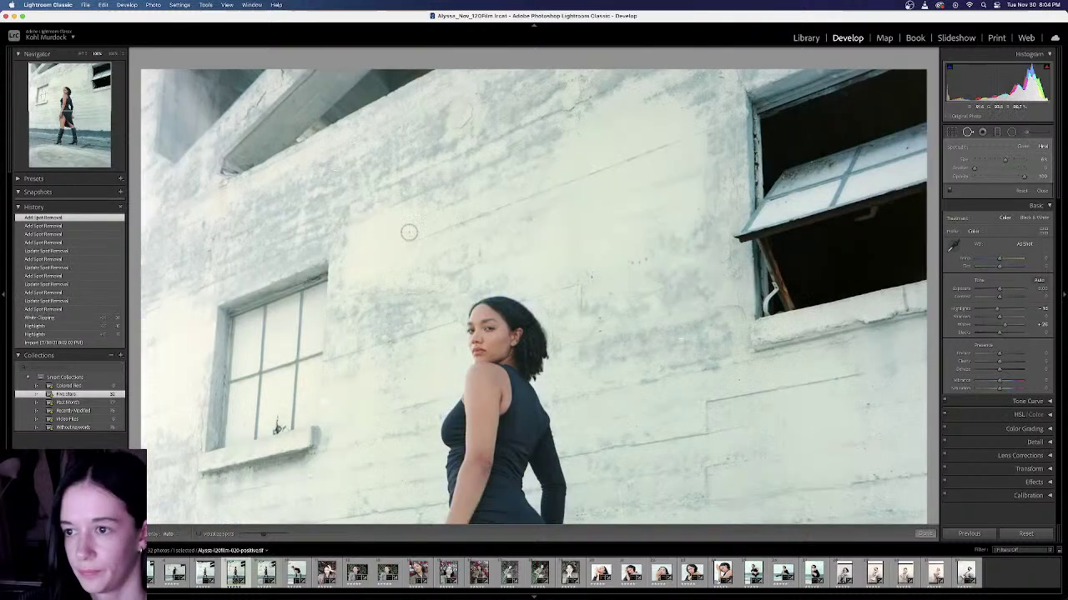
left_click_drag(408, 231, 438, 234)
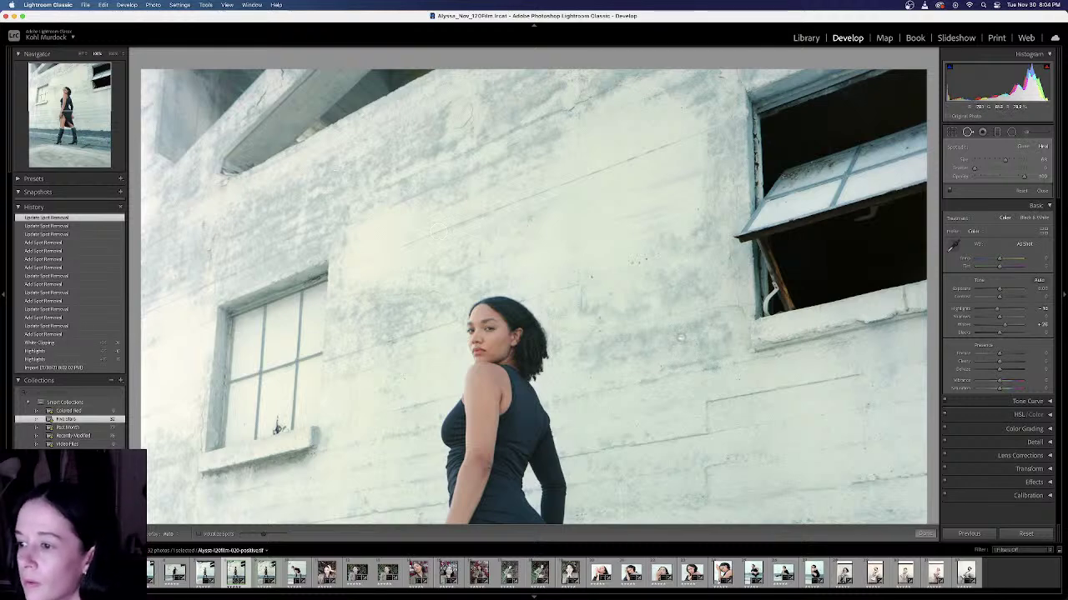
Step: Heal a small spot on the wall near the open window's sill, close Spot Removal and check the whole photo
left_click(679, 338)
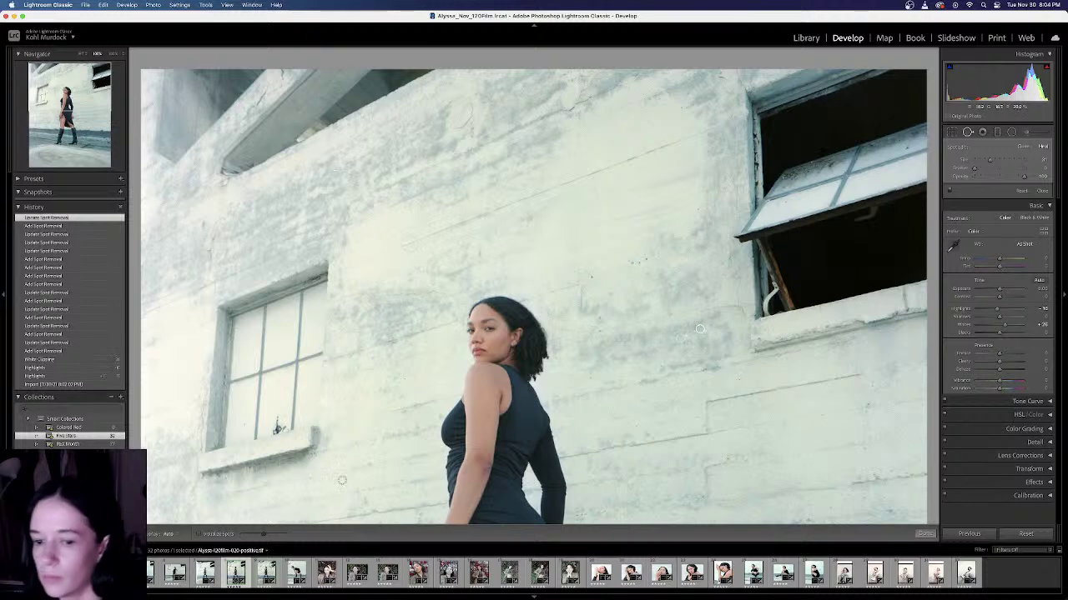
left_click(925, 534)
left_click(736, 417)
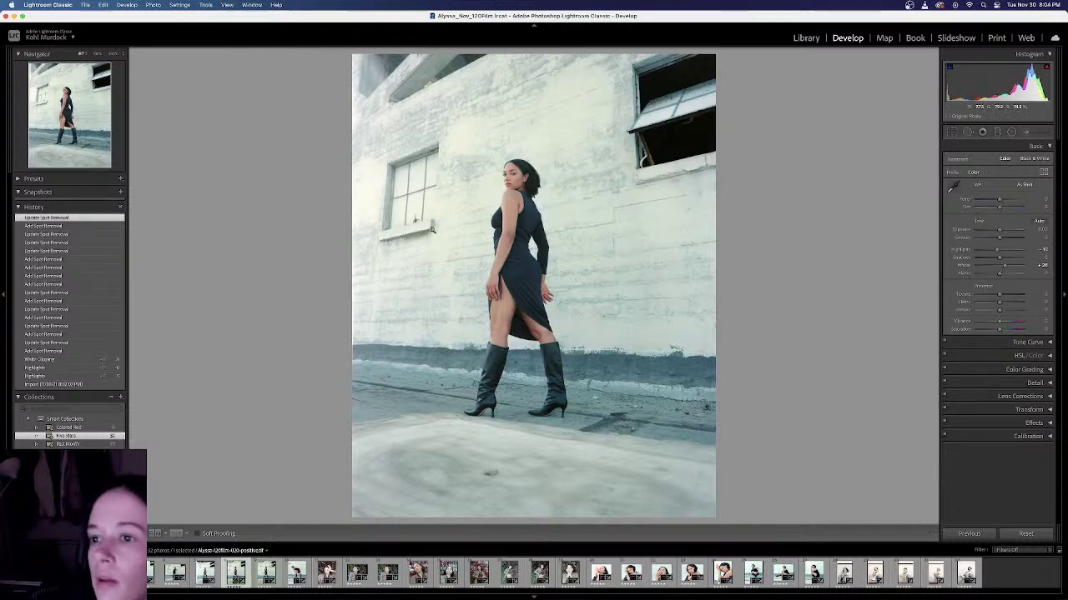
Step: Heal the spot on the closed window's outer edge, sampling from the same edge higher up, adjust the spot size and close Spot Removal
left_click(433, 214)
left_click(434, 214)
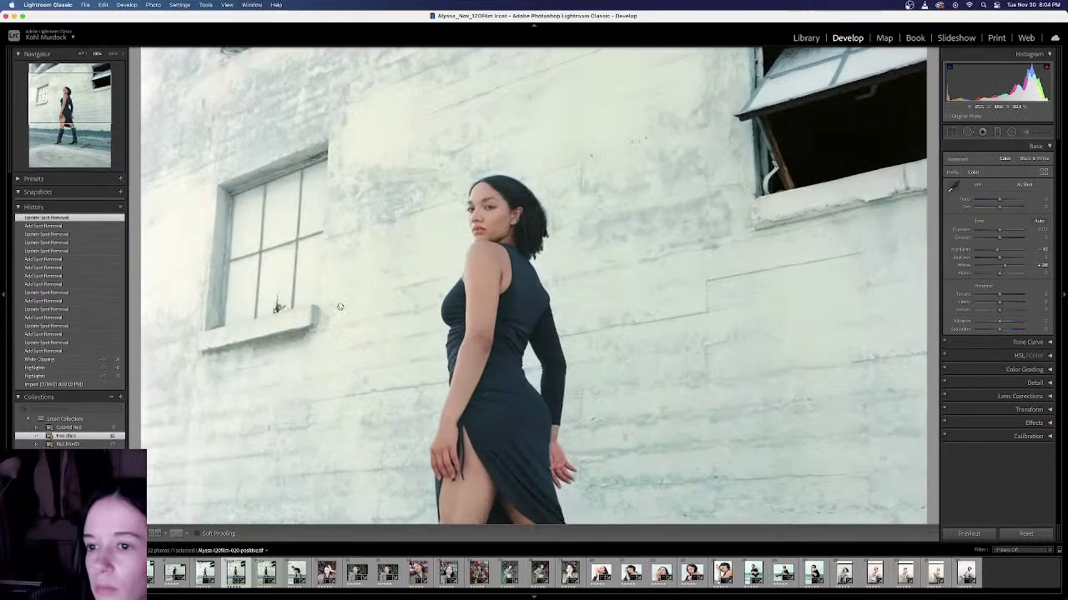
left_click(967, 134)
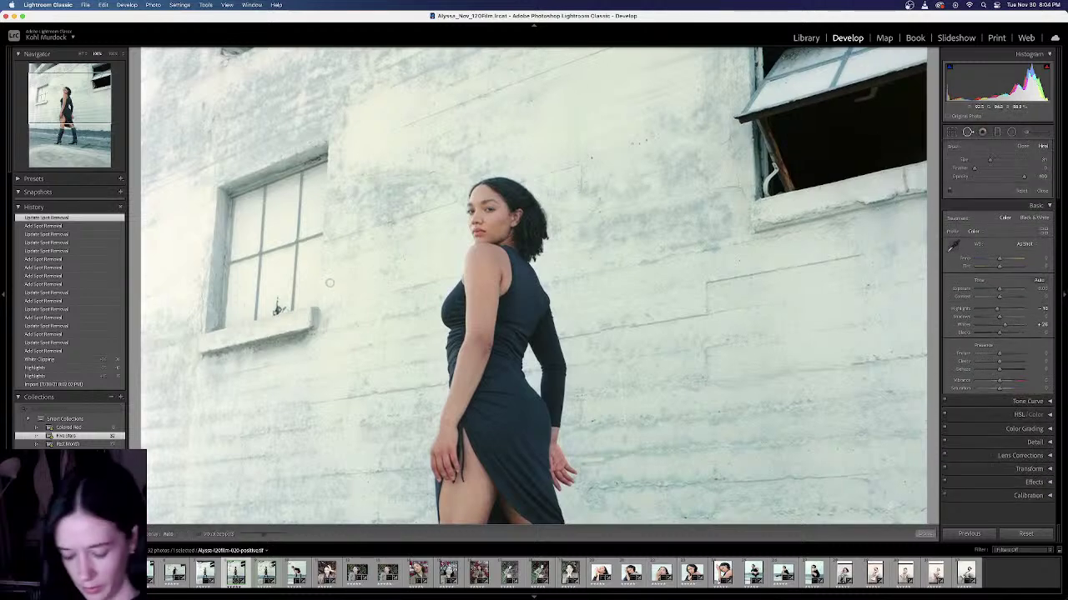
scroll(325, 282, "up", 5)
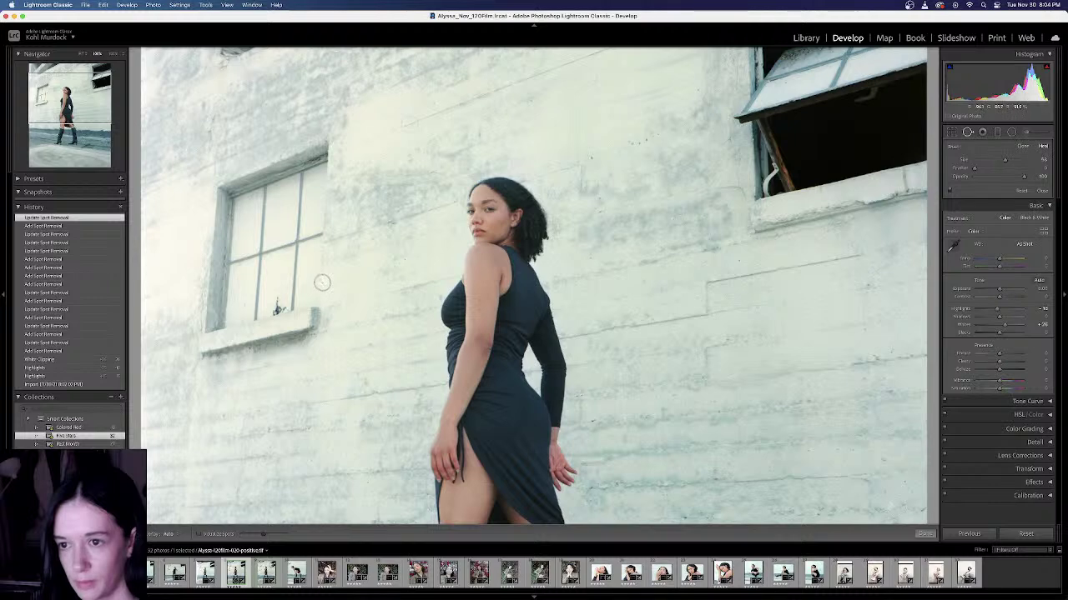
left_click(322, 282)
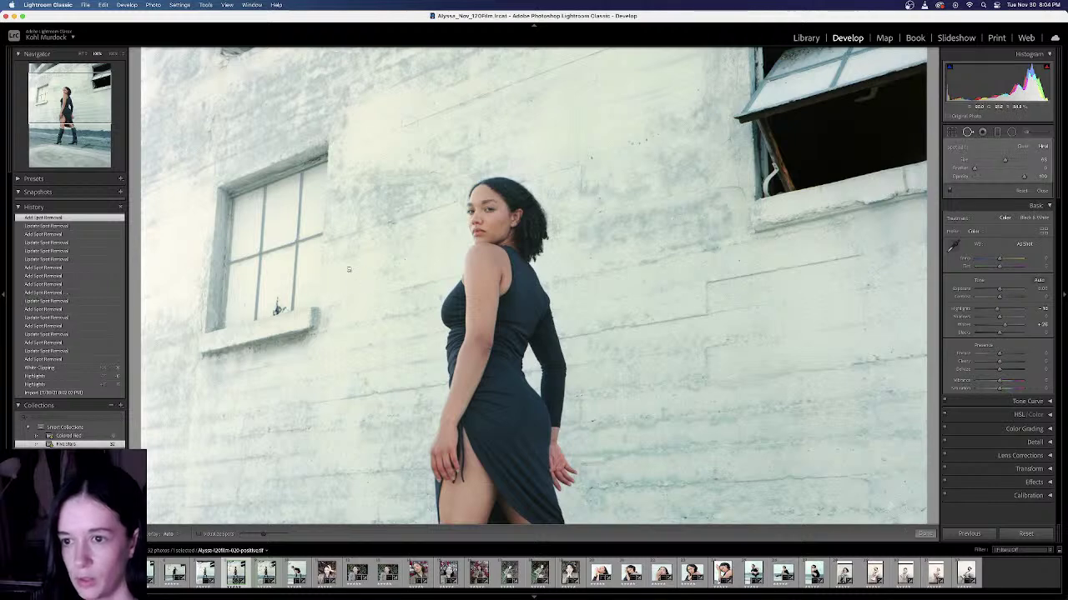
left_click(325, 190)
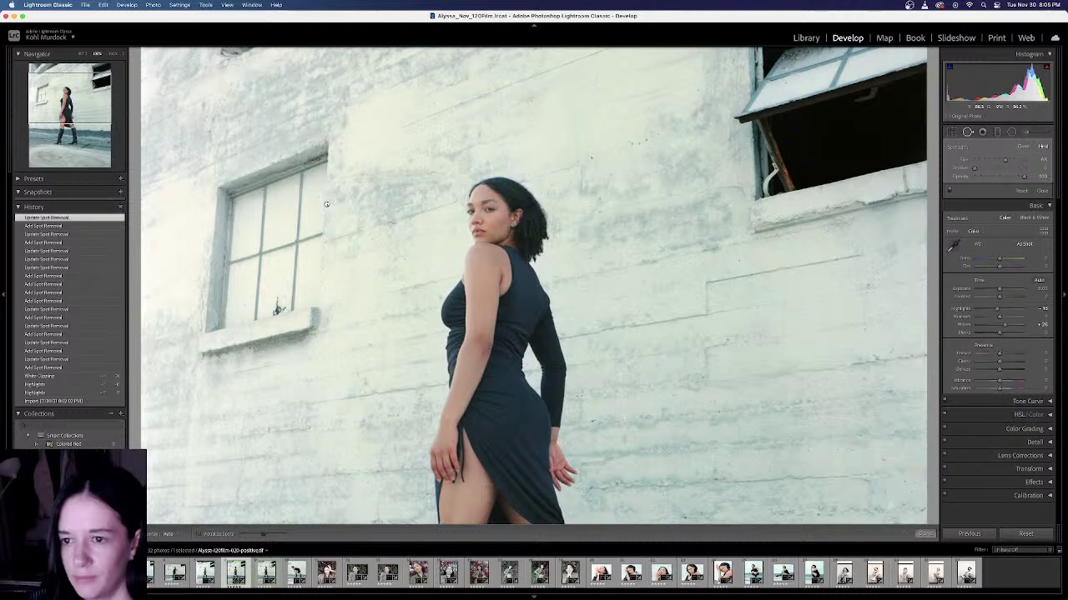
left_click_drag(318, 282, 327, 167)
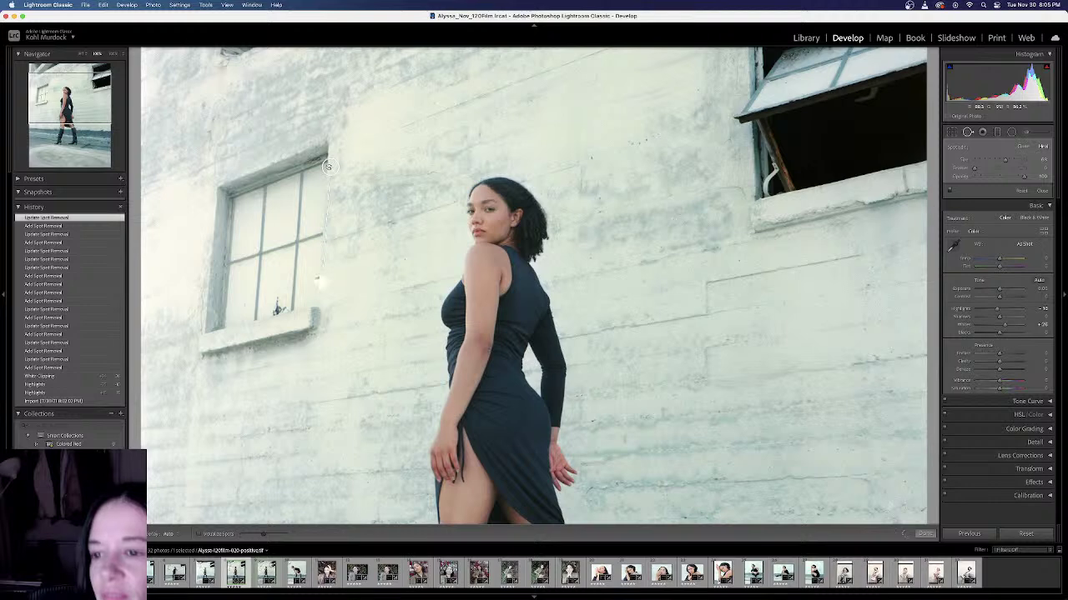
left_click_drag(328, 167, 328, 167)
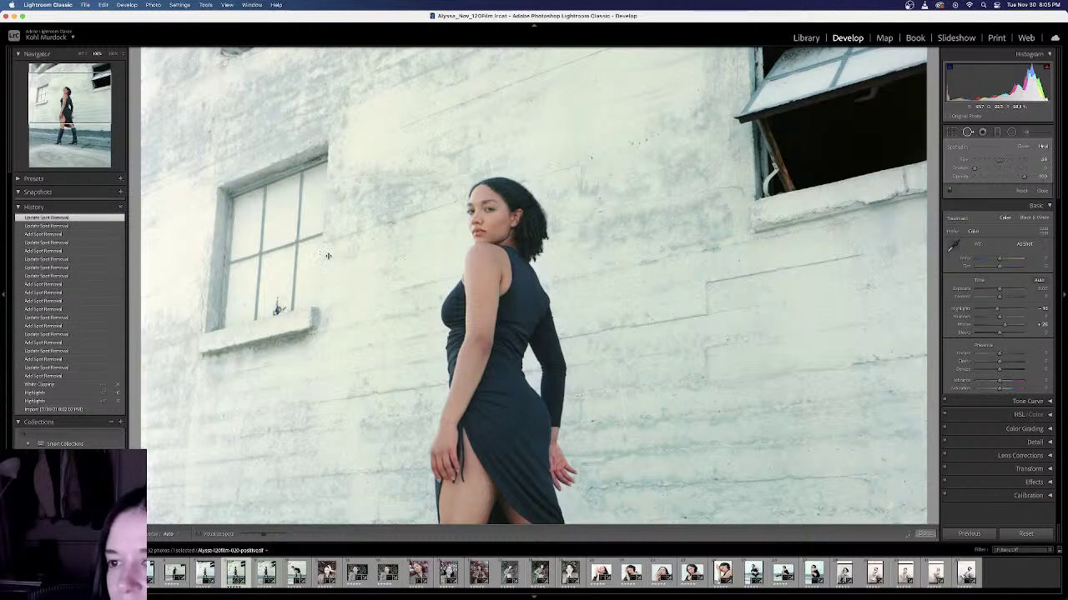
scroll(328, 256, "up", 2)
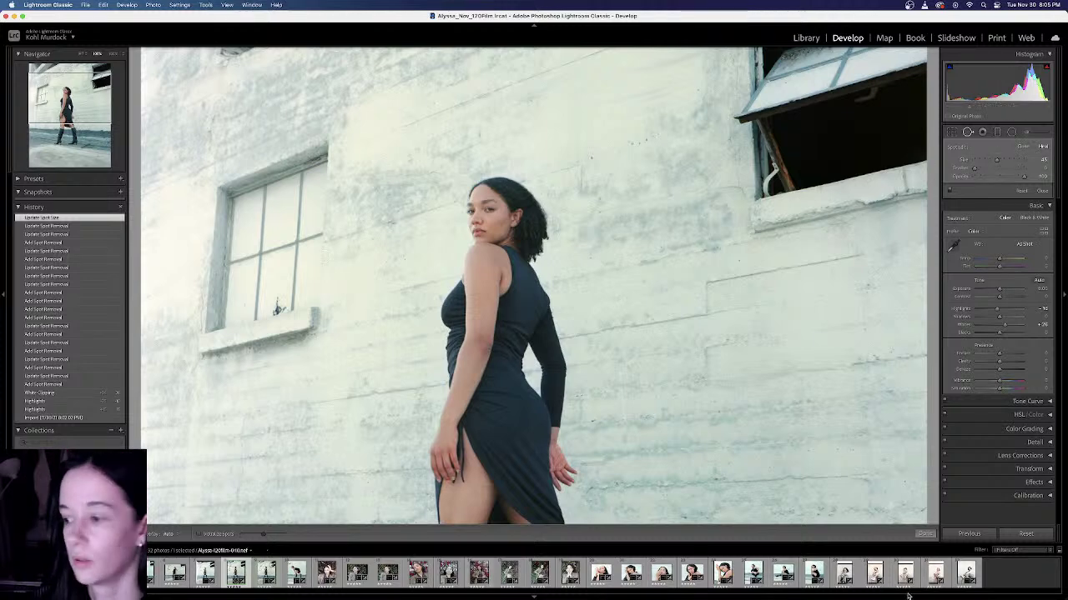
left_click(927, 535)
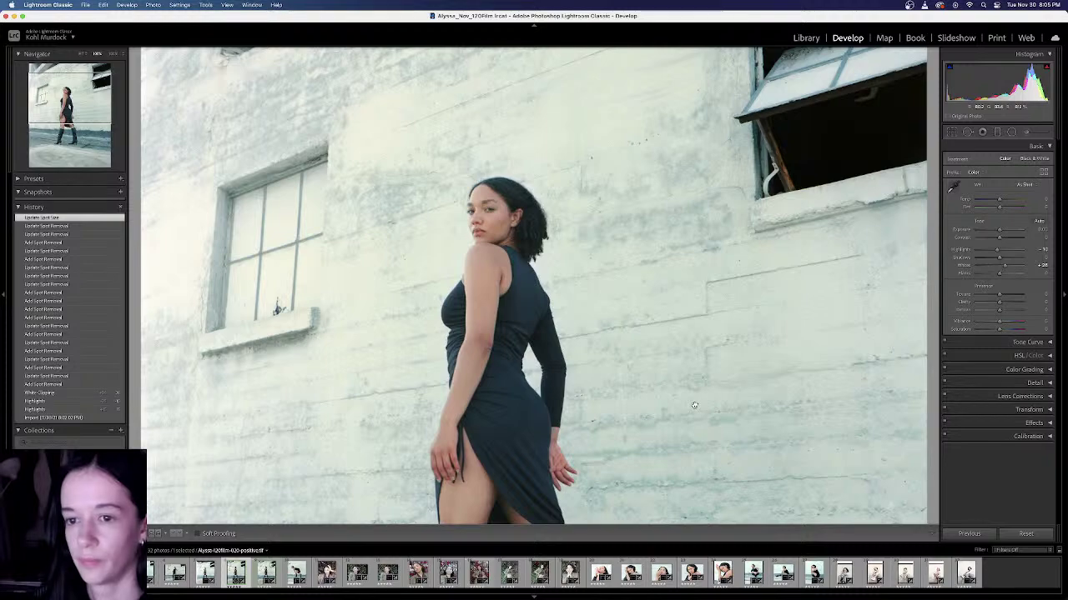
Step: Heal a spot on the foreground concrete with Spot Removal, using a clean area right beside it as the source
scroll(620, 448, "down", 10)
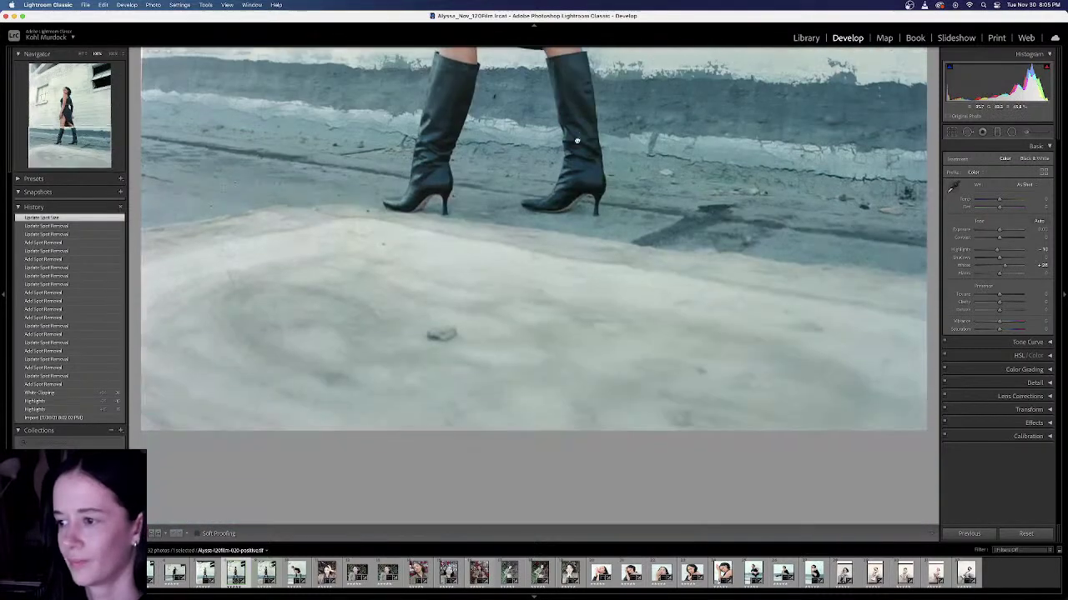
key("q")
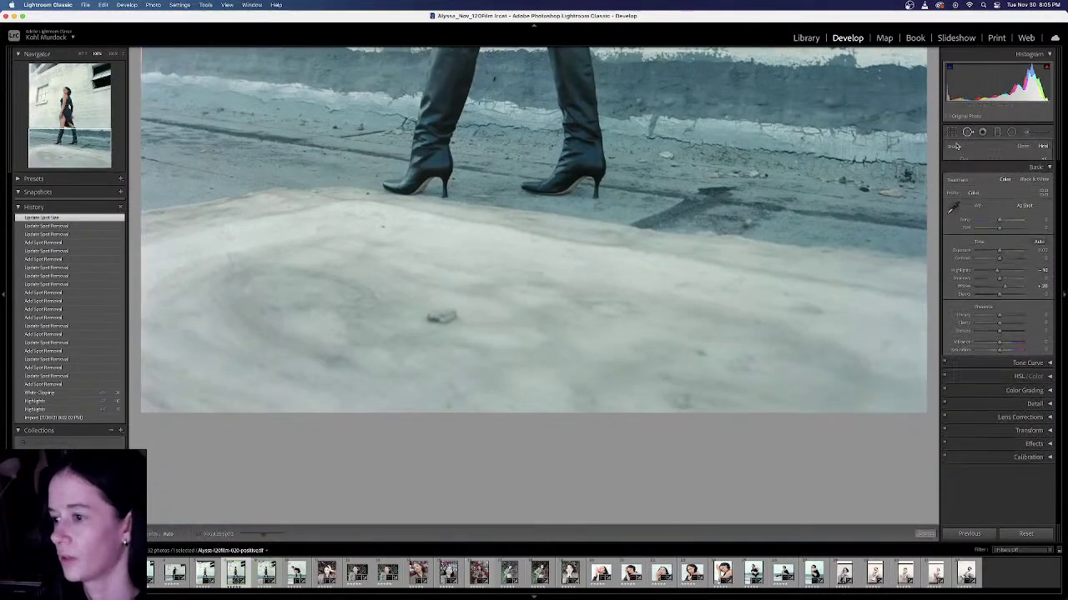
left_click(633, 344)
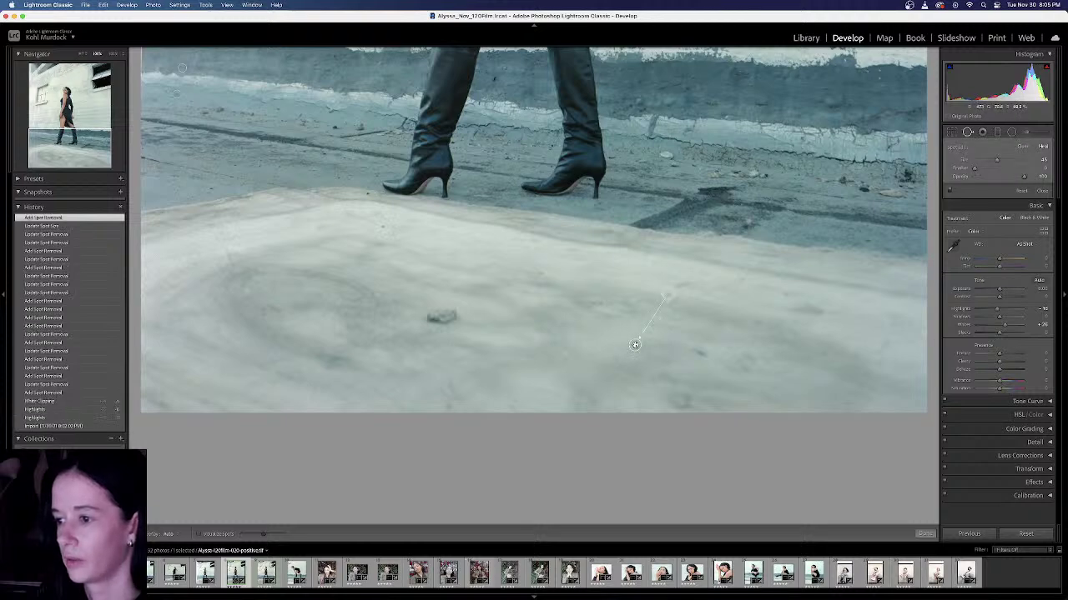
left_click_drag(650, 349, 652, 346)
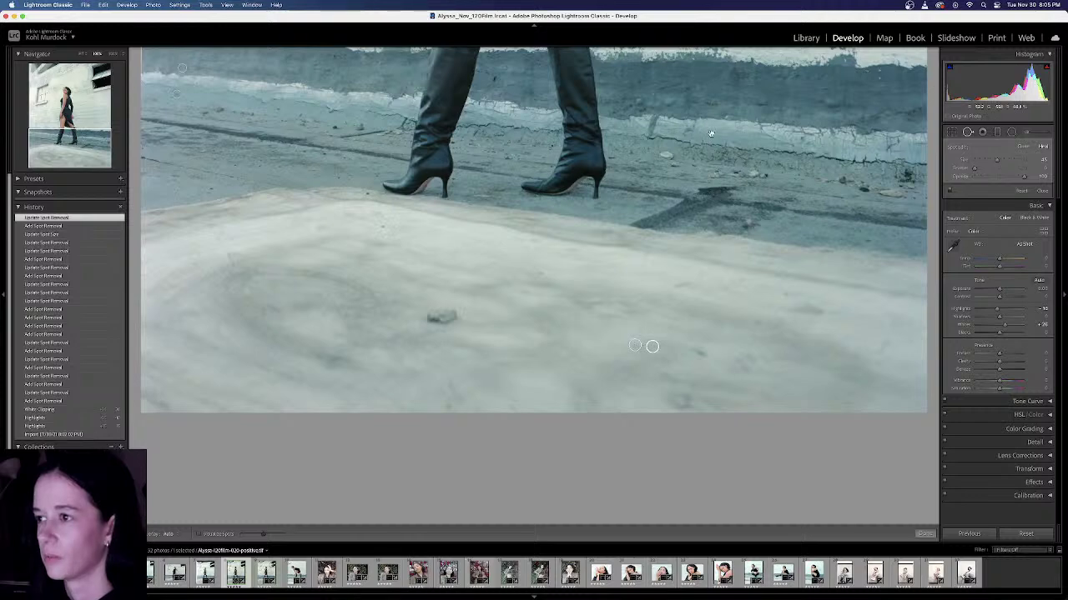
Step: Heal a spot at the wall's upper edge, reposition its source on clean wall nearby, close Spot Removal and view the whole photo
scroll(652, 346, "up", 5)
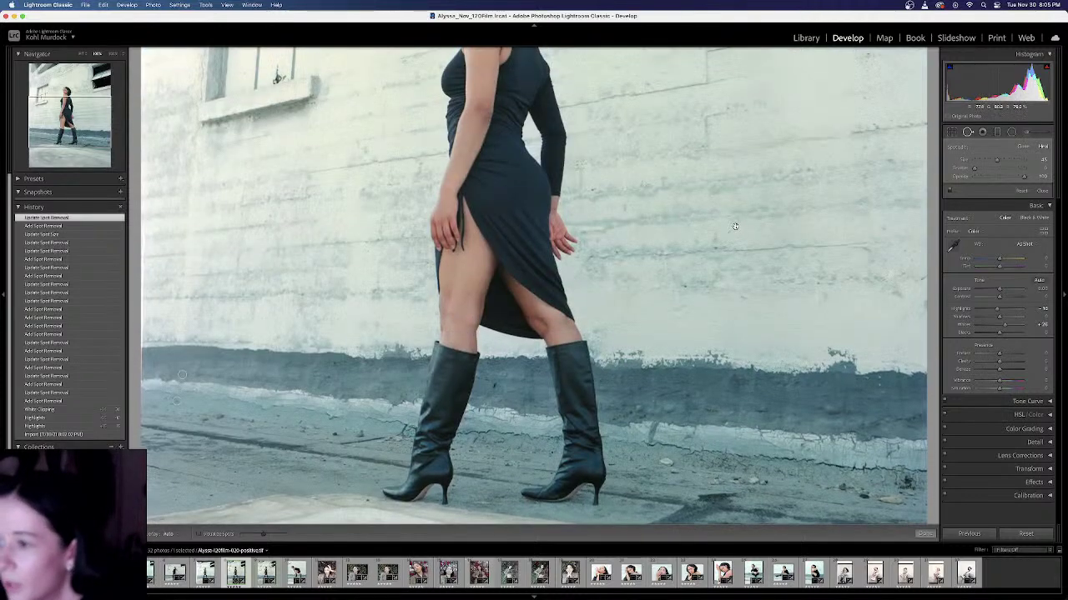
scroll(734, 254, "up", 4)
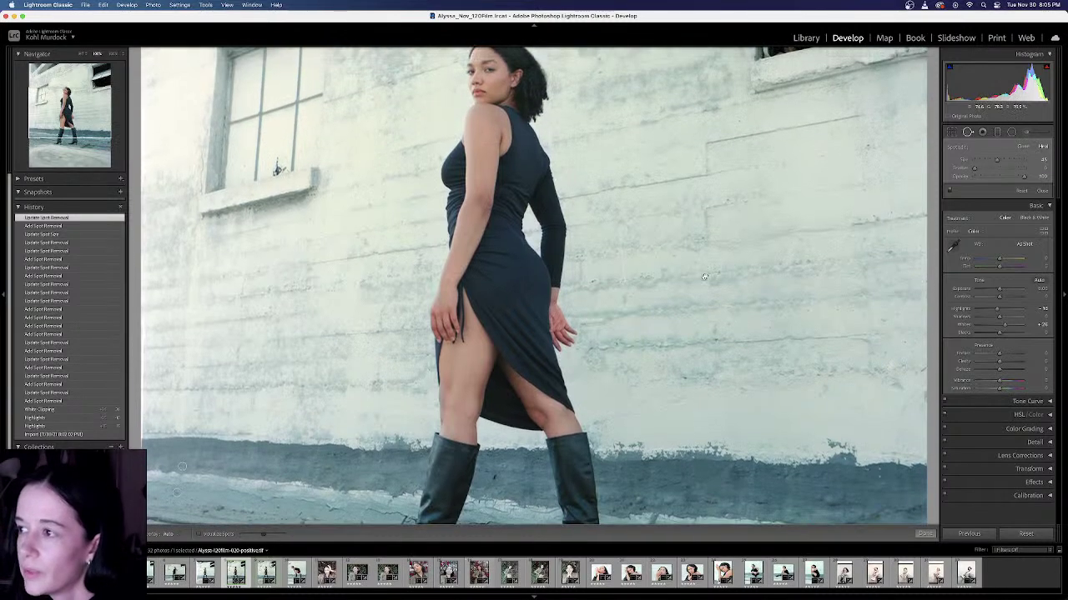
scroll(705, 209, "up", 10)
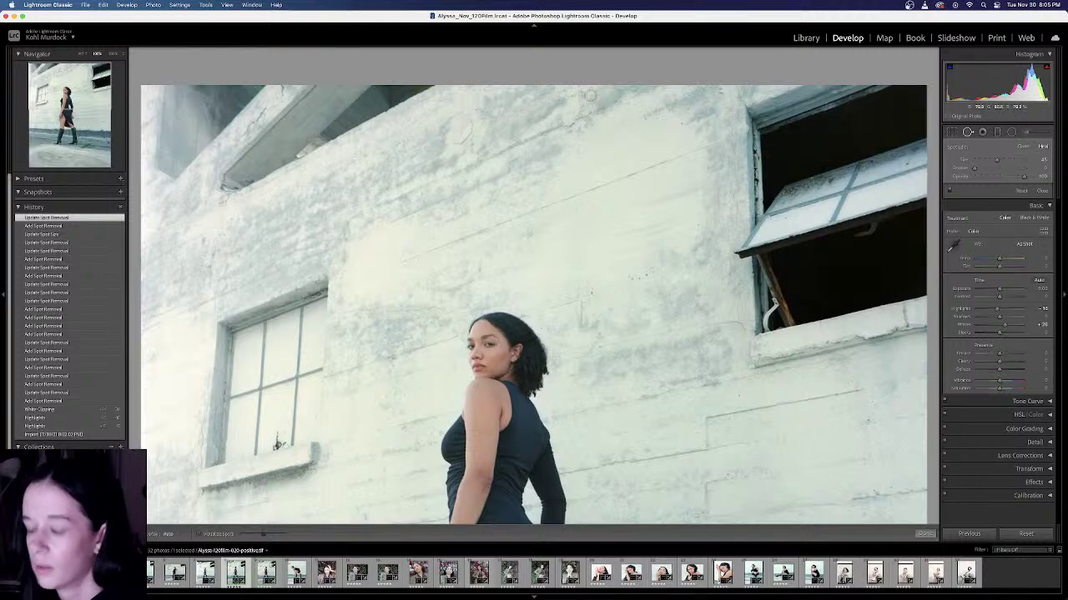
left_click(589, 97)
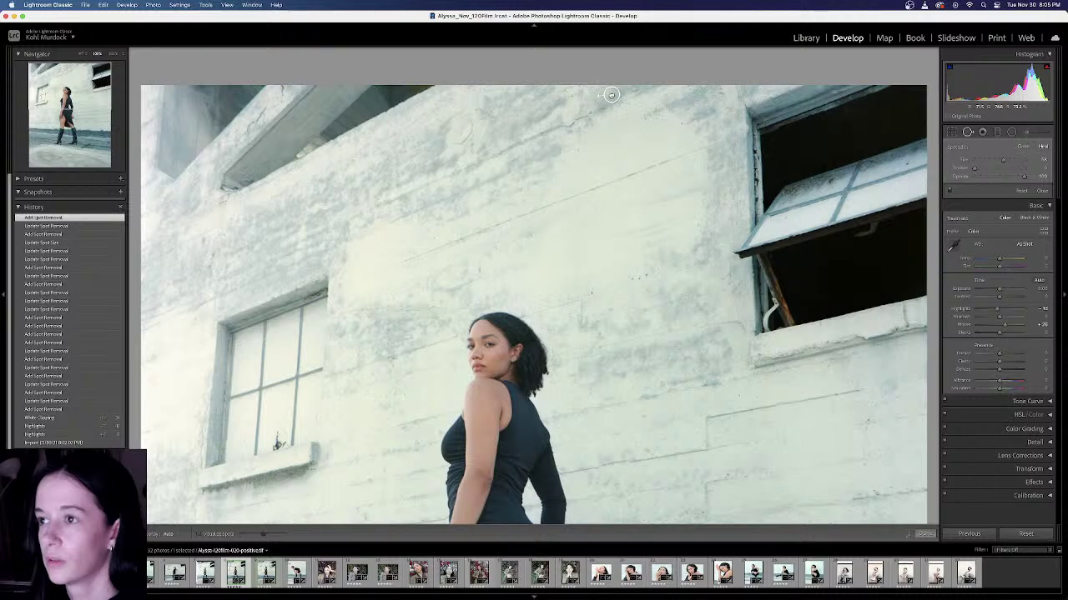
left_click(612, 95)
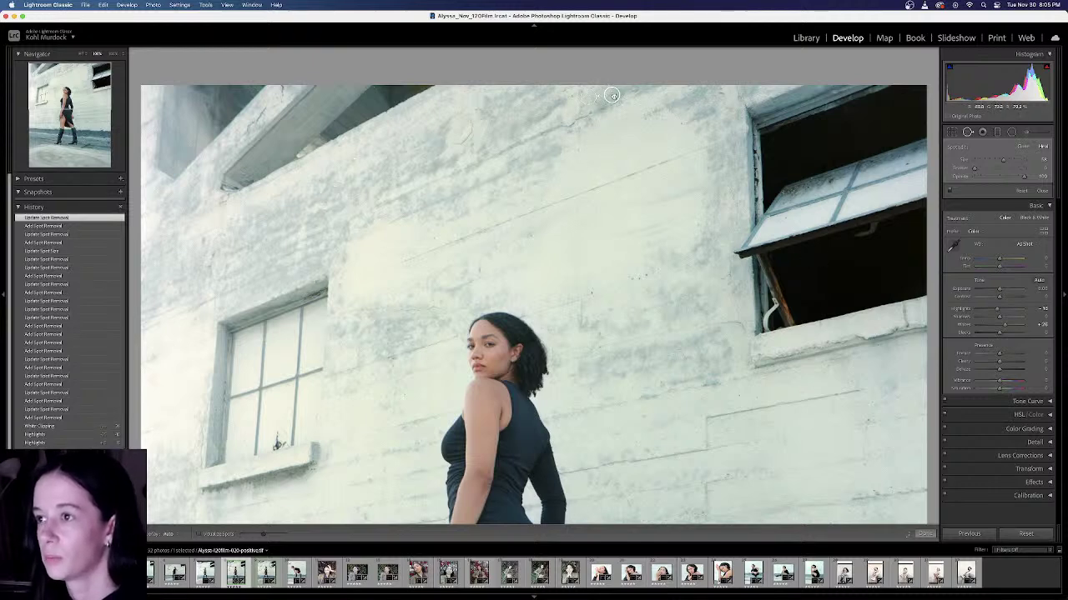
left_click_drag(608, 94, 642, 94)
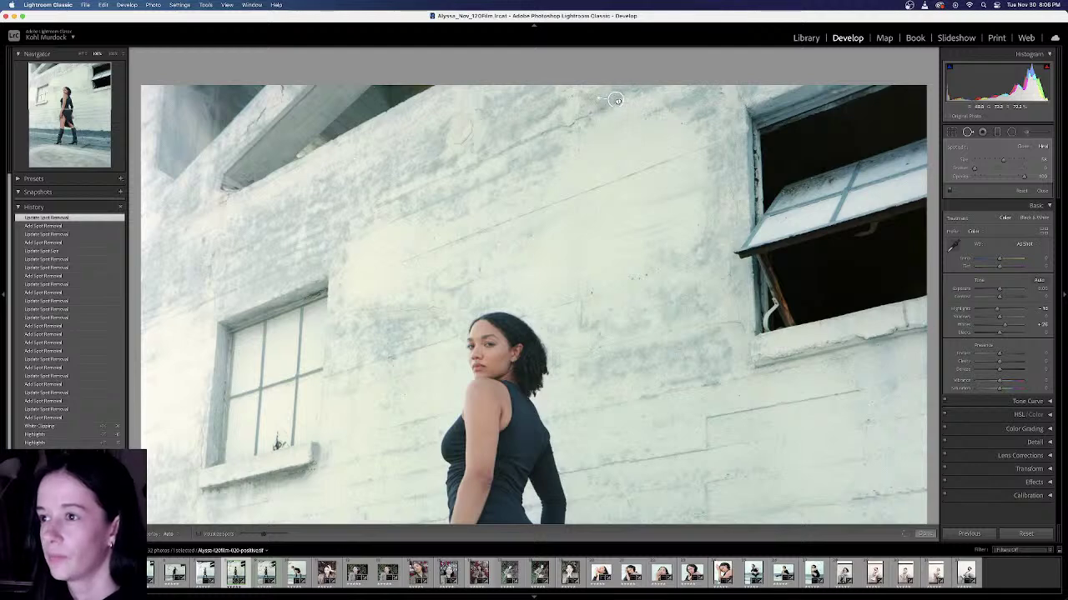
left_click_drag(617, 101, 617, 100)
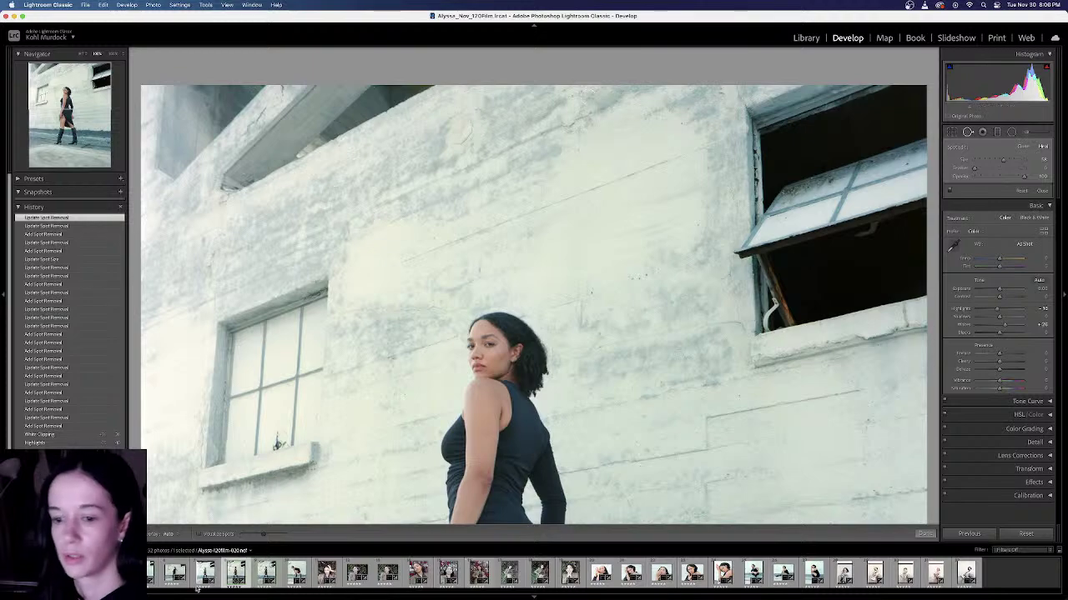
left_click(924, 534)
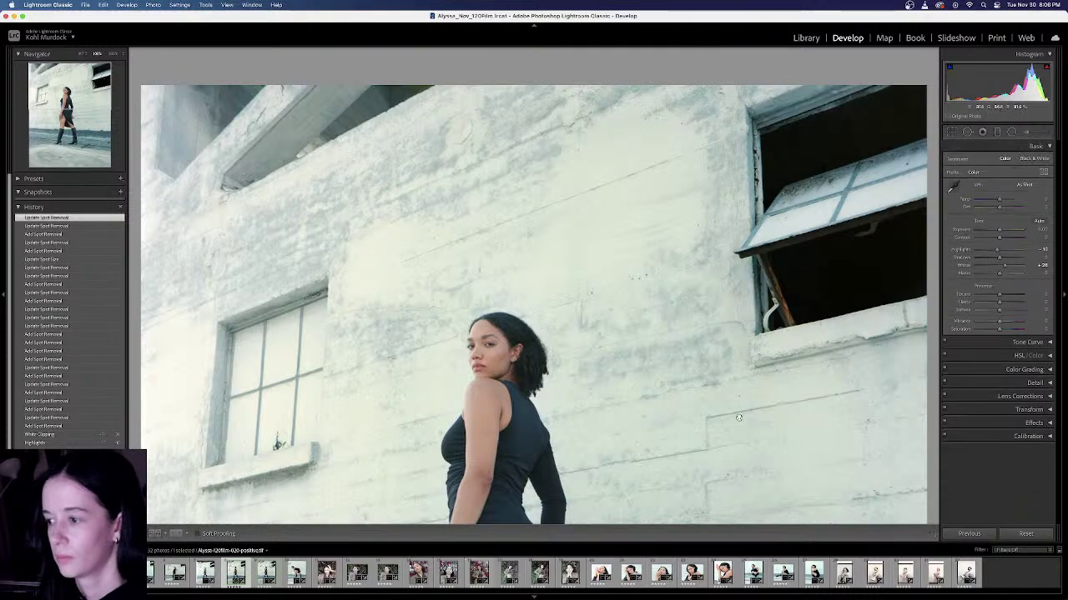
left_click(739, 421)
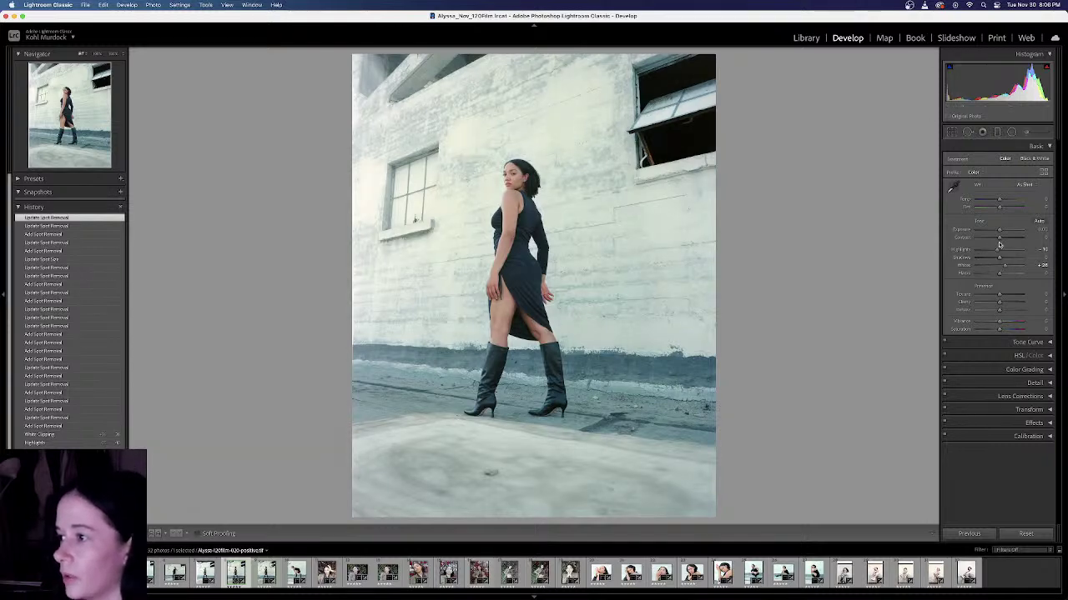
Step: Try a strong Contrast increase and reset Contrast to 0
left_click_drag(1034, 237, 1041, 236)
left_click(1041, 237)
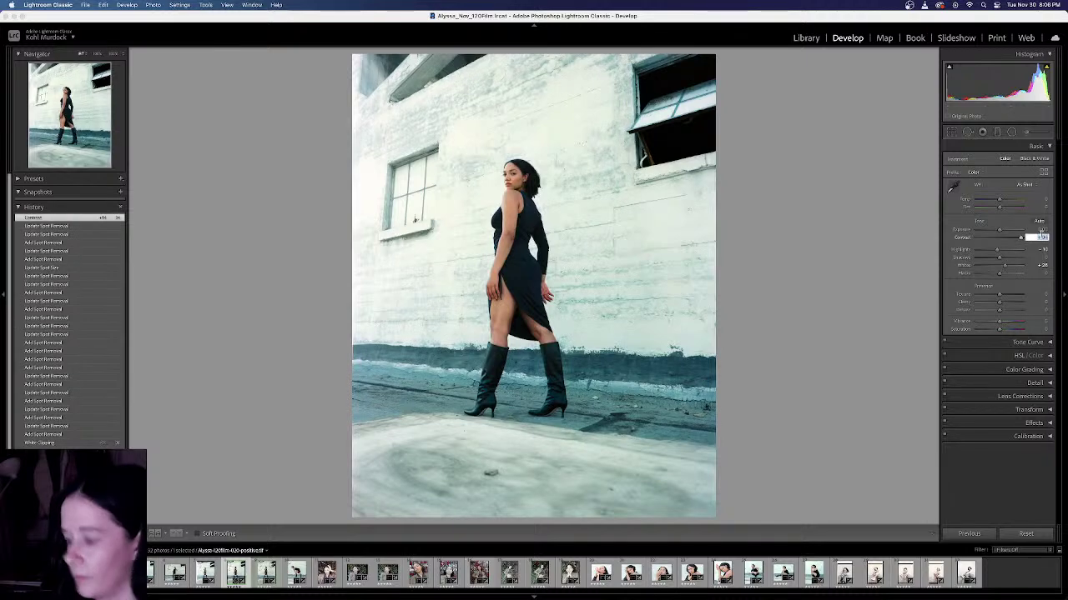
type("0")
key("Return")
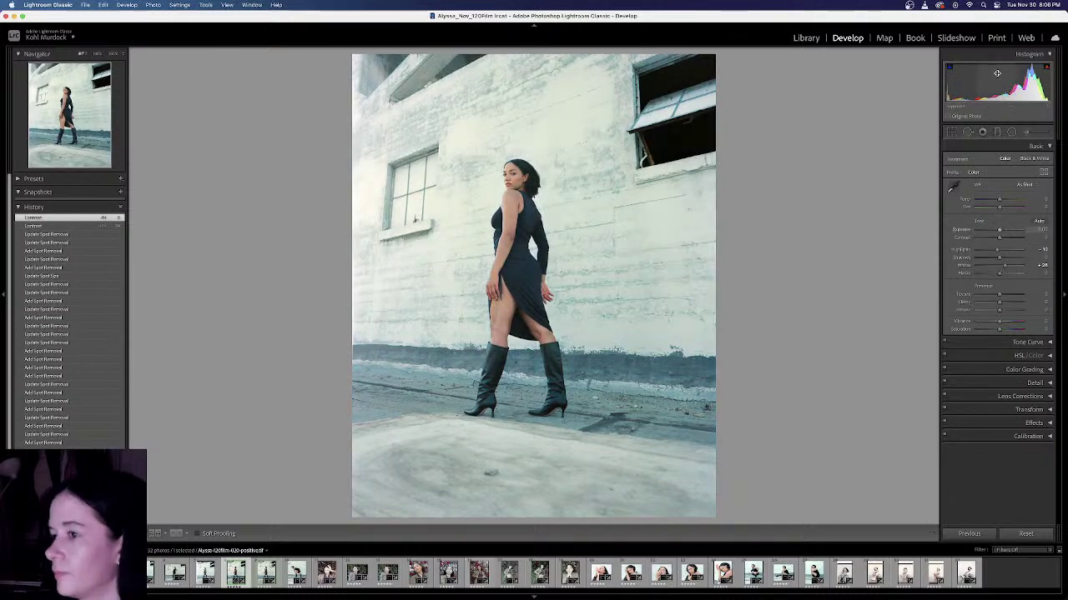
Step: Try a parametric tone curve with raised Highlights and Darks and lowered Lights and Shadows
left_click(1024, 342)
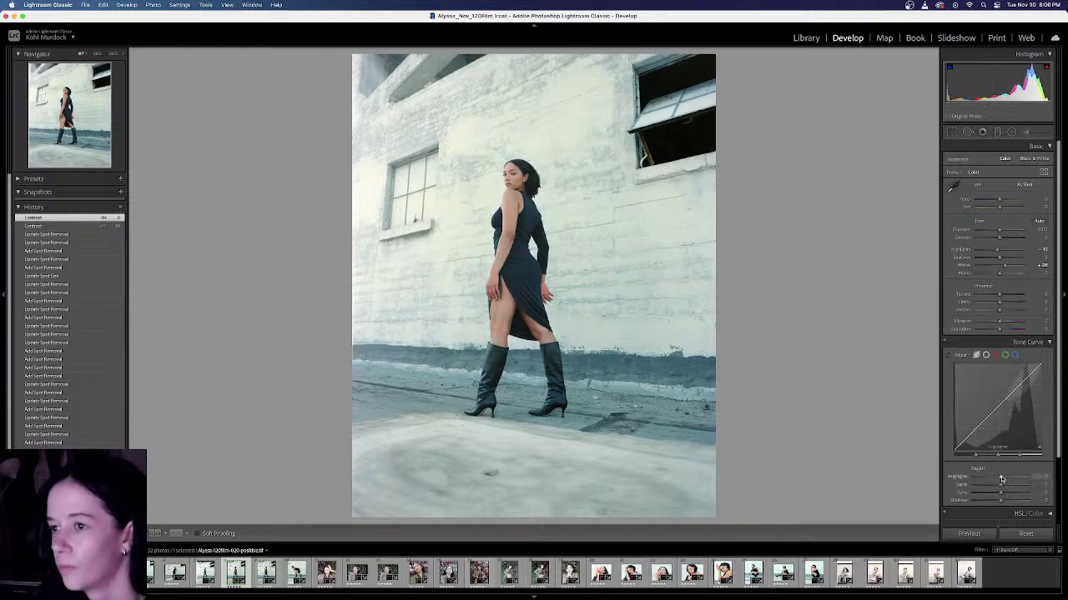
left_click_drag(1002, 479, 1005, 478)
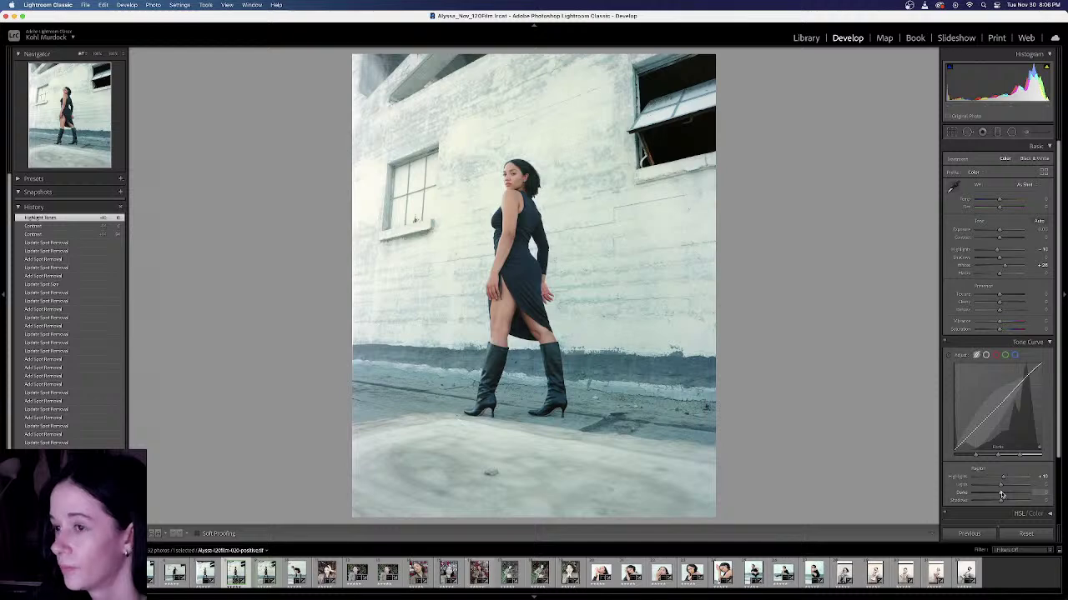
left_click_drag(1002, 495, 995, 485)
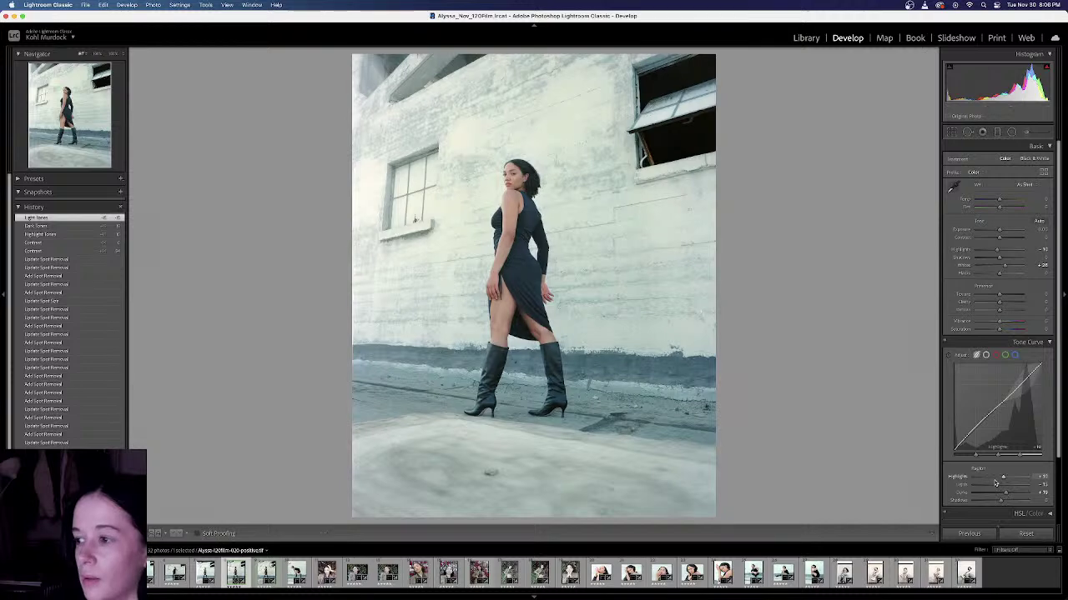
left_click_drag(1000, 503, 999, 503)
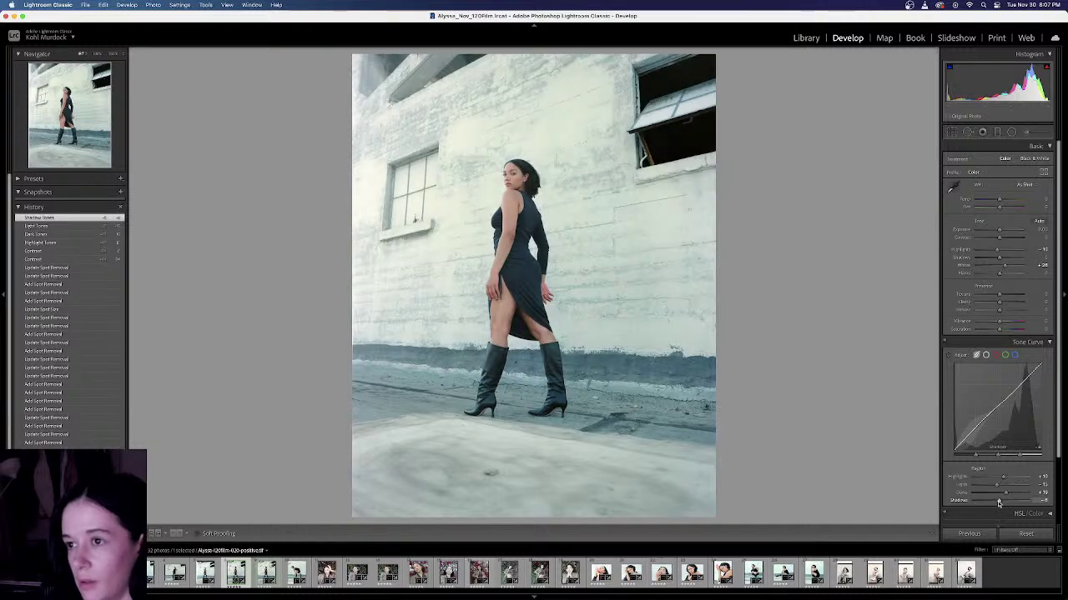
Step: Compare the photo with its Before view and reset all tone curve settings
key("backslash")
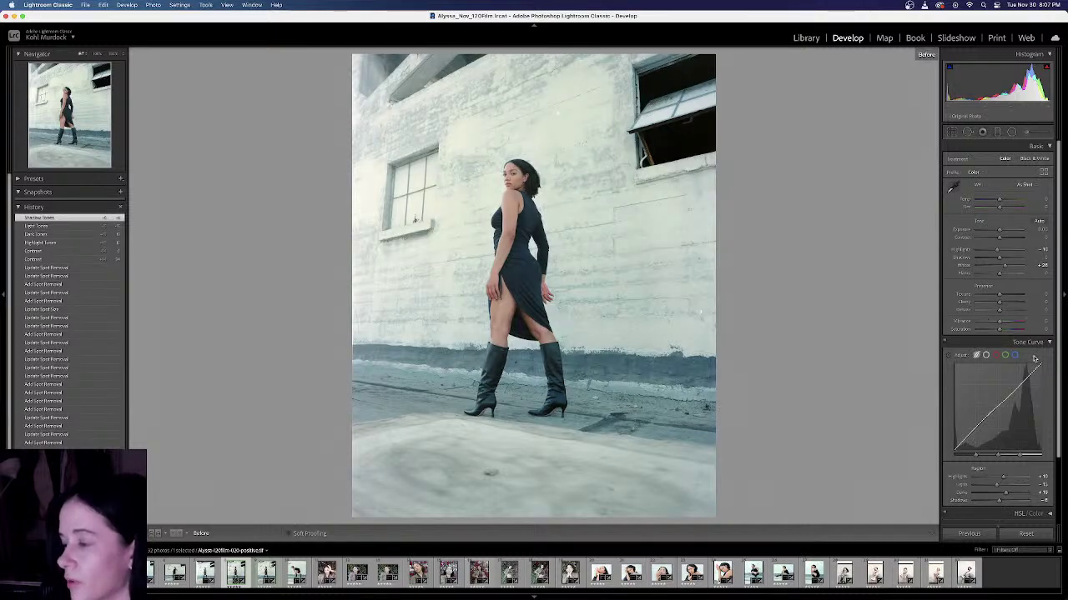
right_click(993, 380)
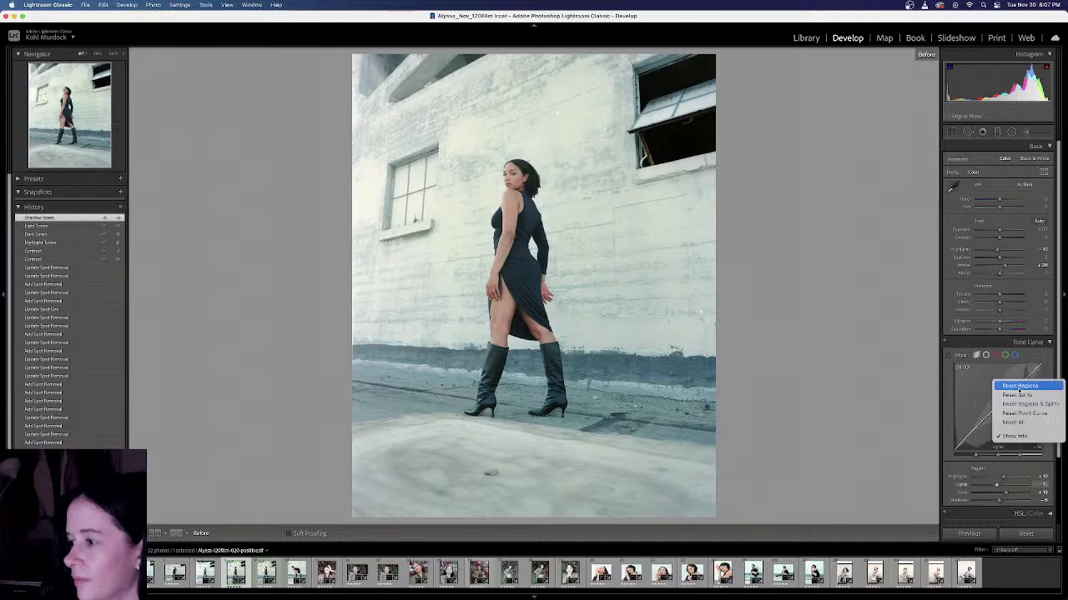
left_click(1029, 426)
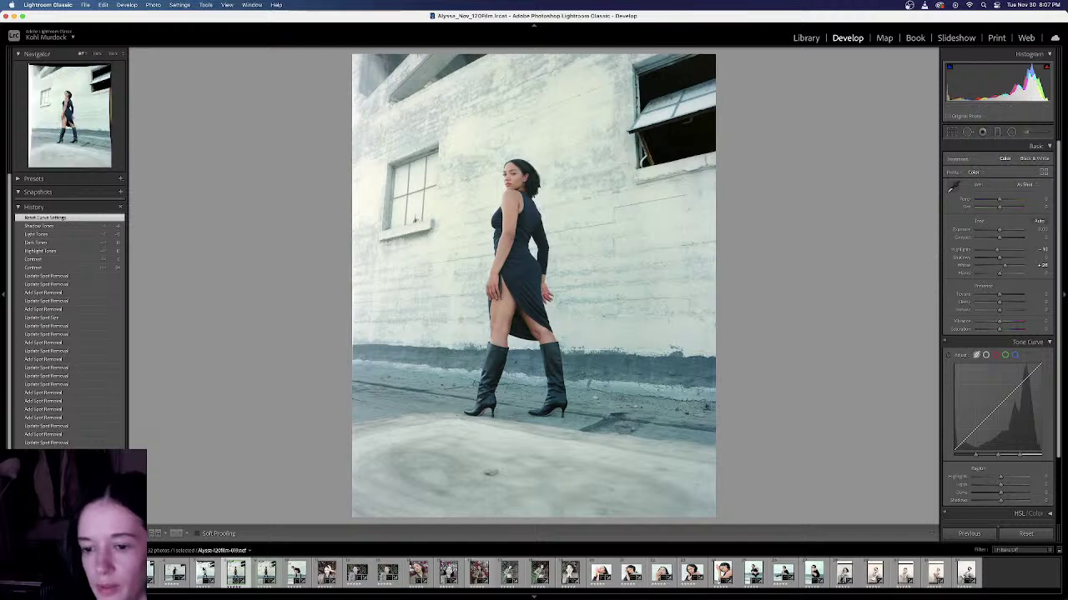
Step: Compare the positive copy of the wall photo with the neighbouring uncropped frame of the same pose, ending on the positive copy
key("Left")
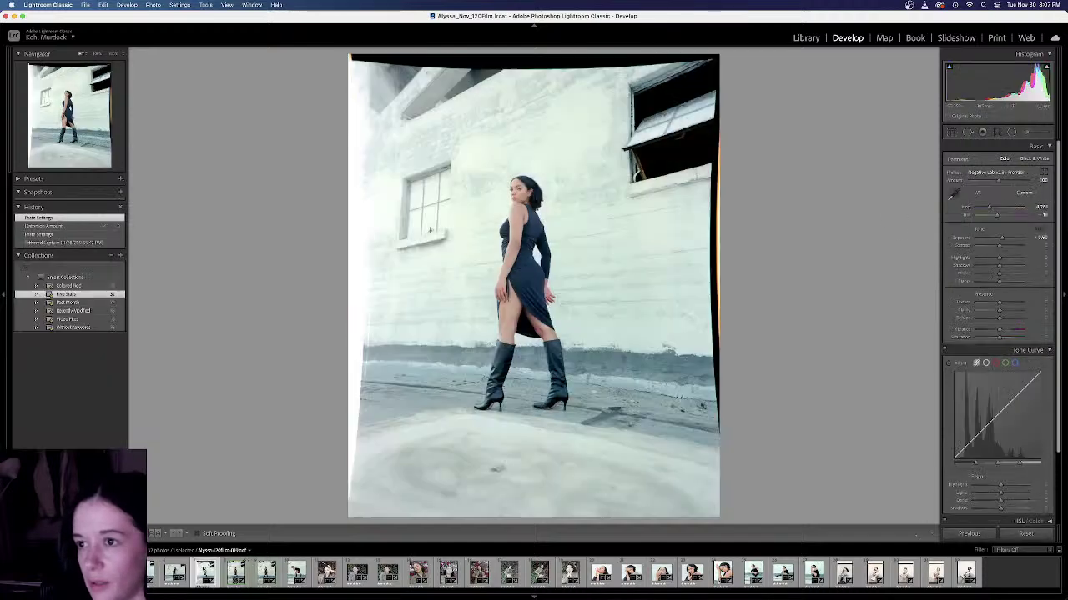
left_click(245, 572)
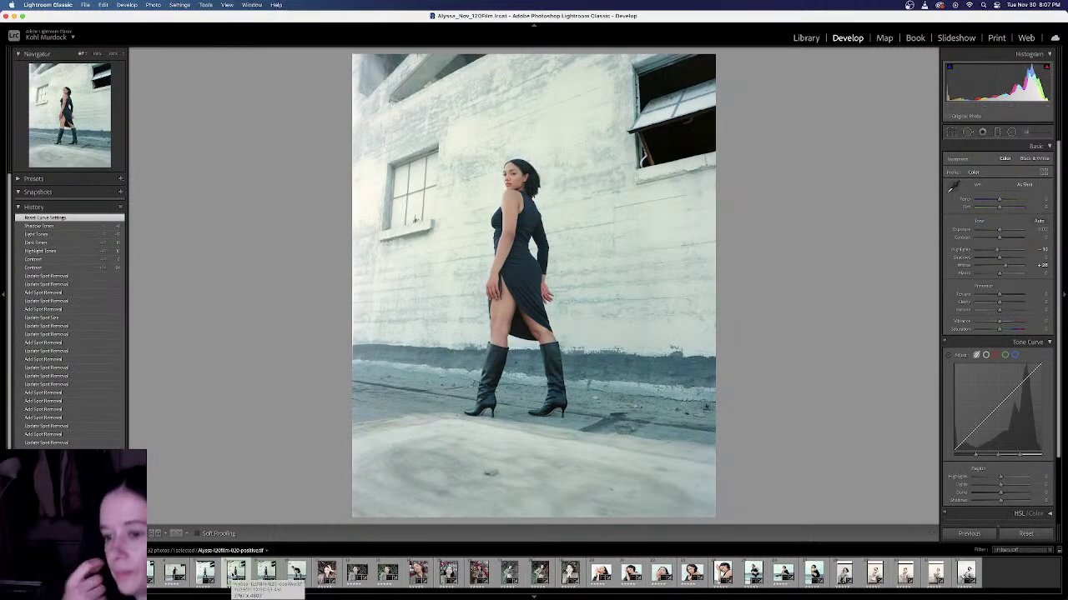
key("Left")
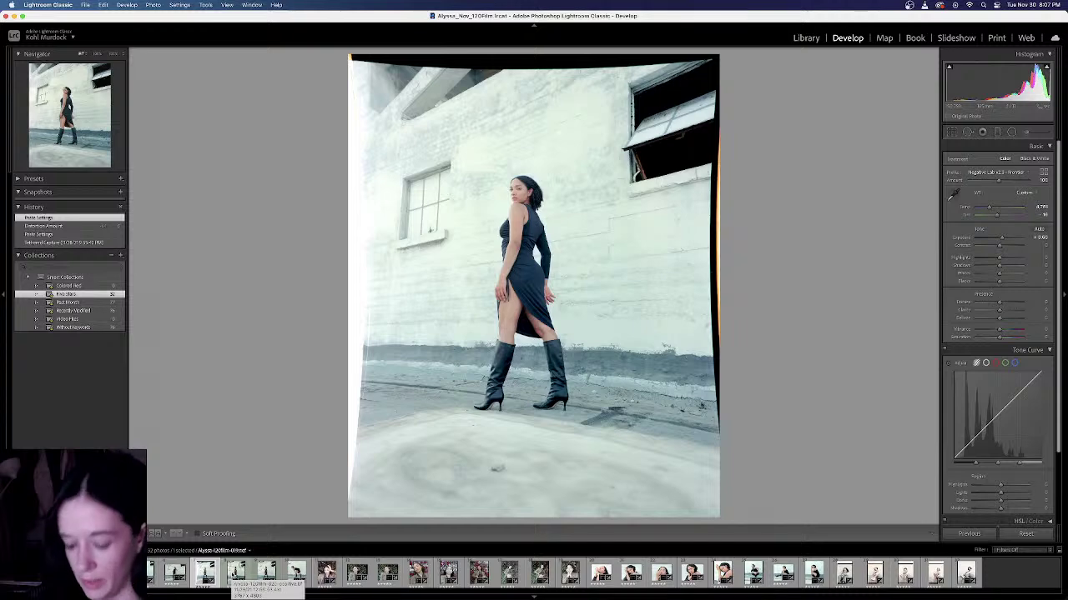
left_click(236, 573)
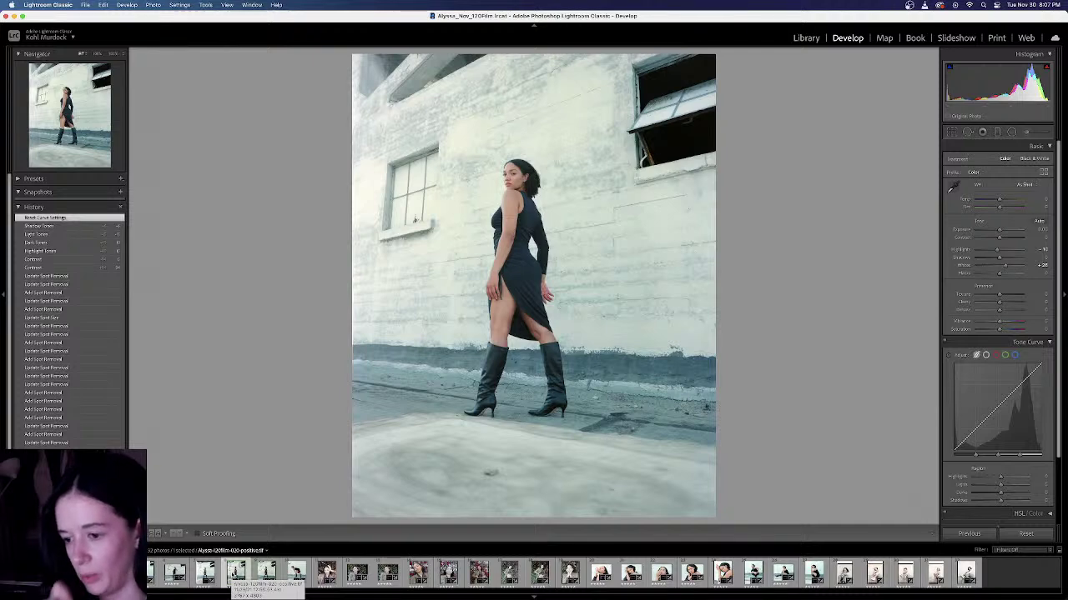
Step: Compare the close-up and wider portraits in front of the pink flowers, and return through the converted wall negative to its positive copy
left_click(418, 572)
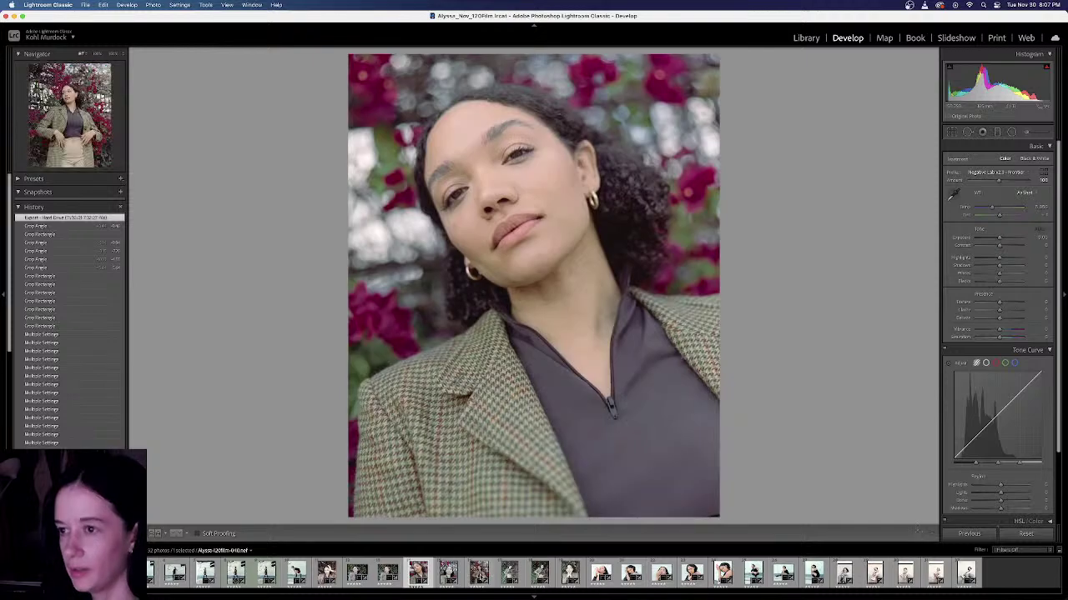
left_click(479, 572)
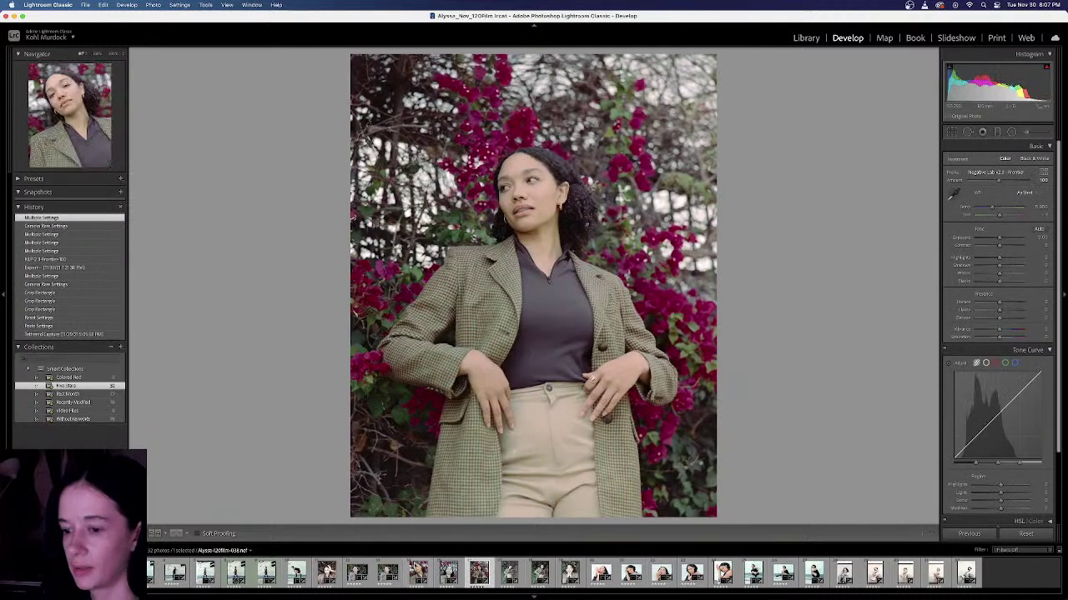
left_click(416, 573)
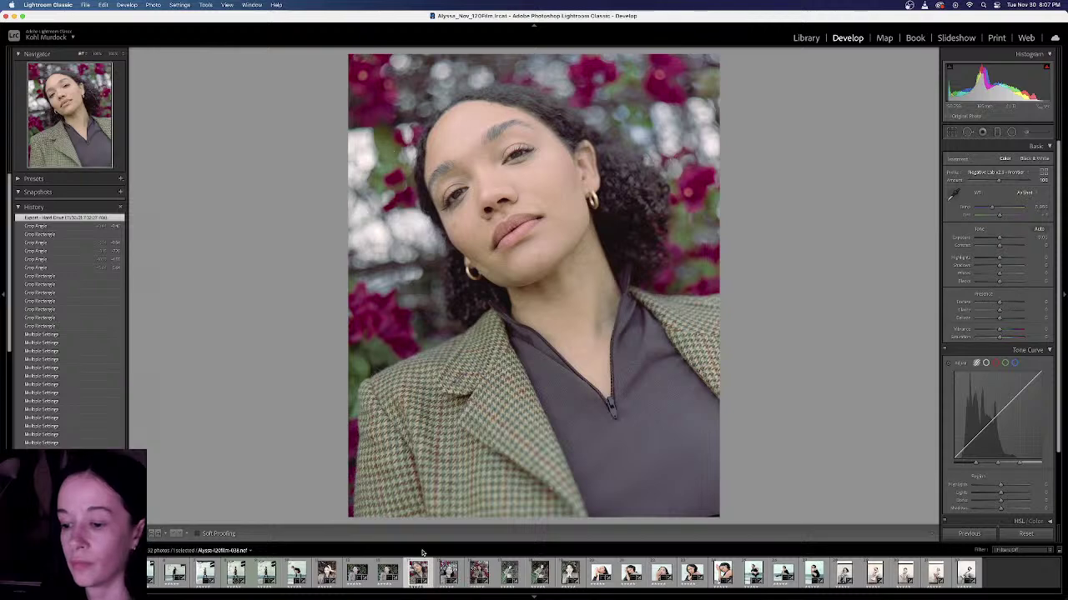
left_click(478, 572)
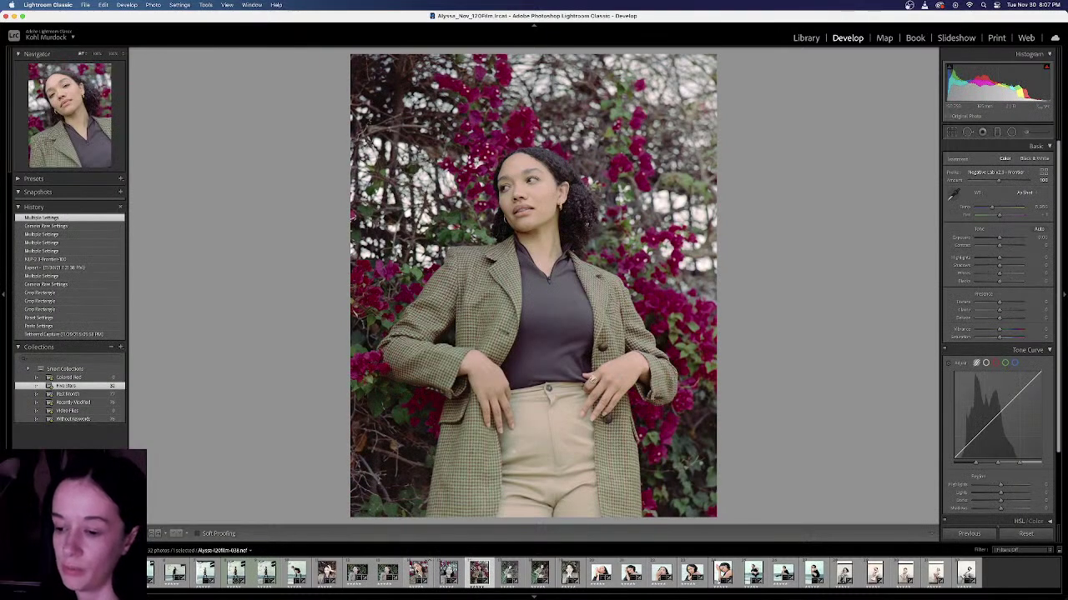
left_click(418, 572)
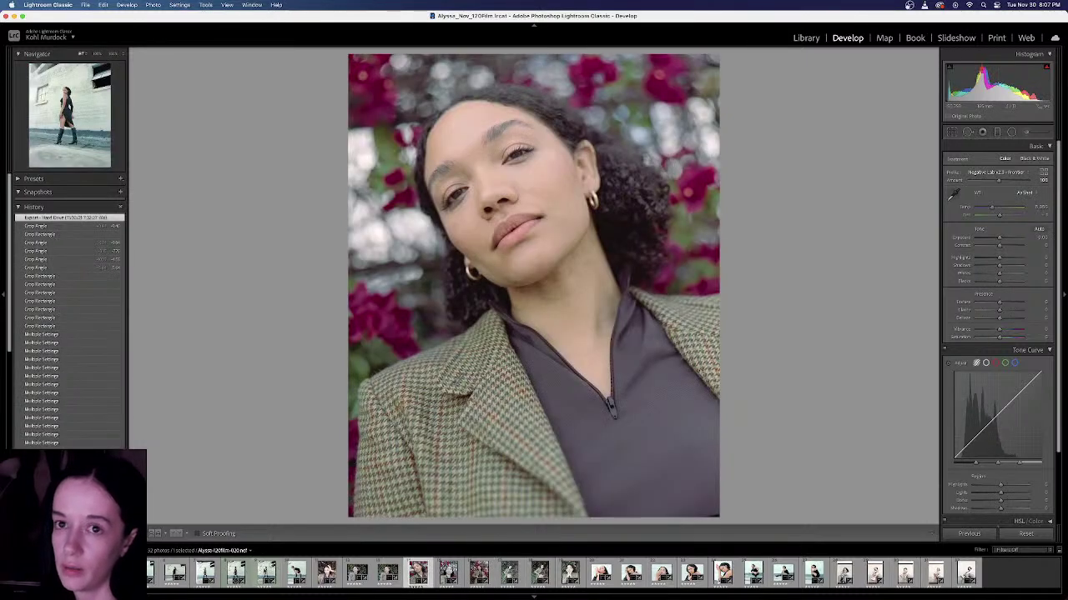
left_click(266, 572)
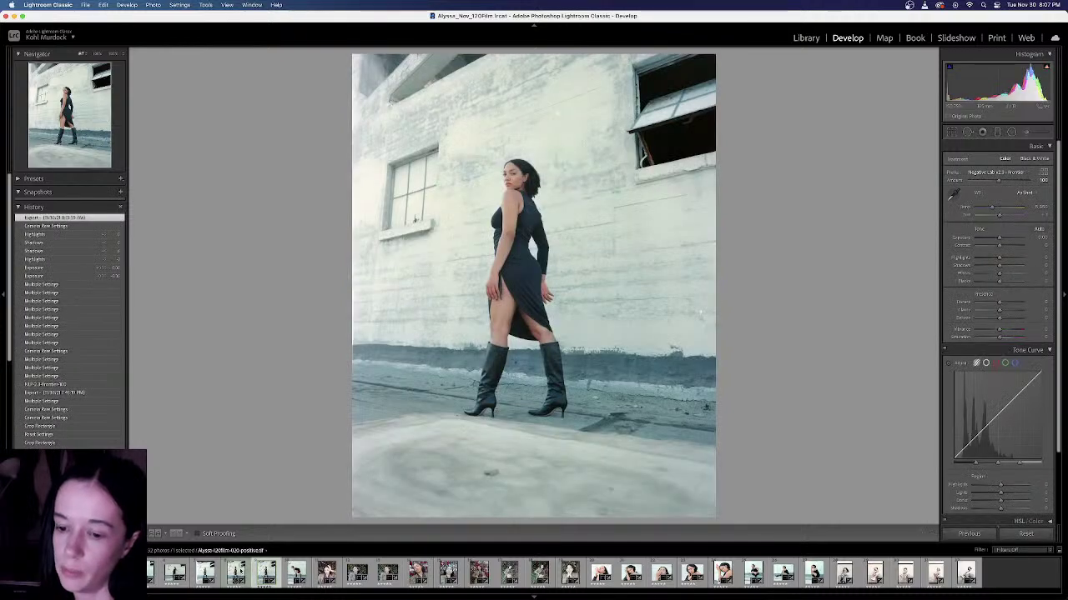
left_click(236, 572)
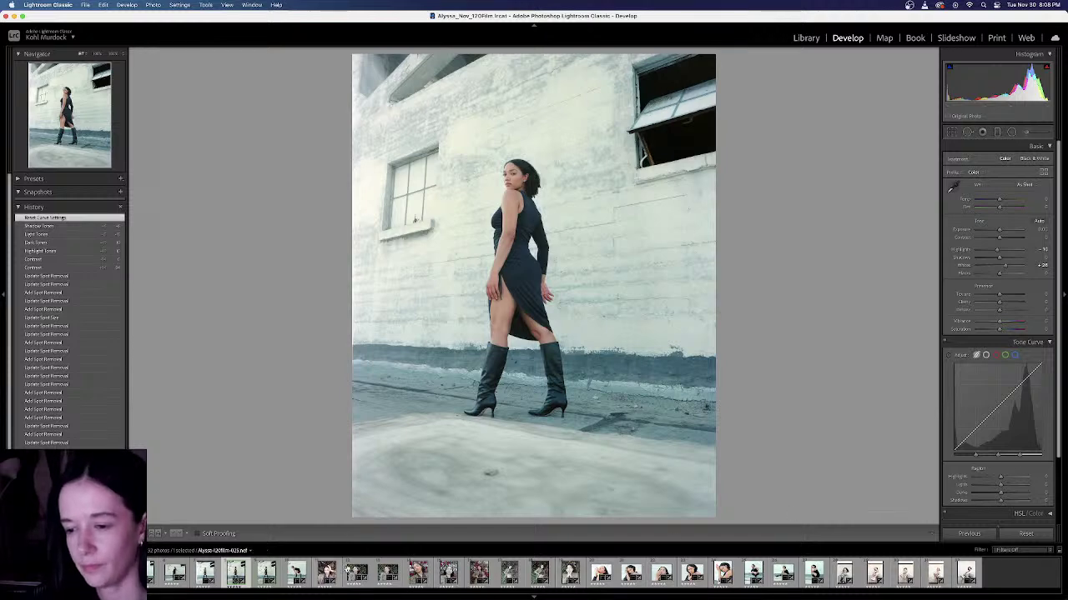
Step: Compare the uncropped portrait in front of the ivy with the finished close-up in front of the pink flowers
left_click(387, 573)
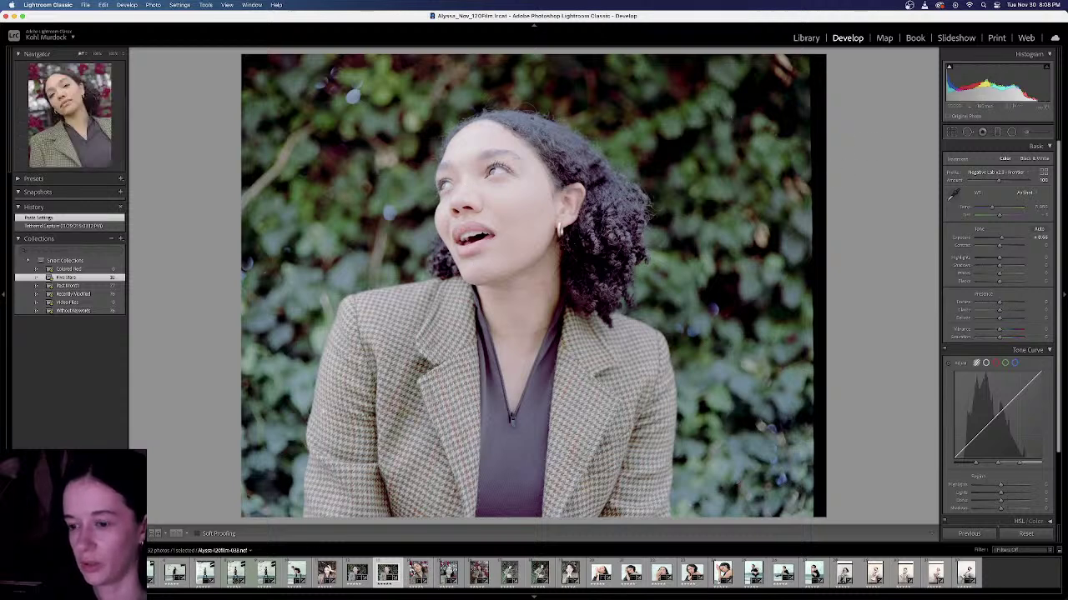
left_click(417, 572)
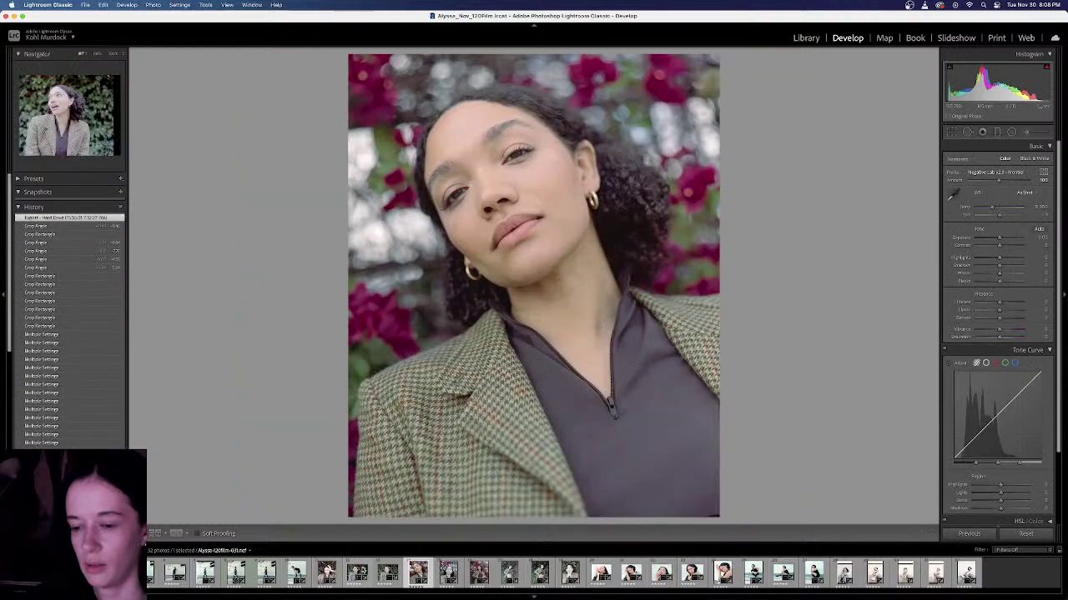
left_click(386, 574)
left_click(416, 574)
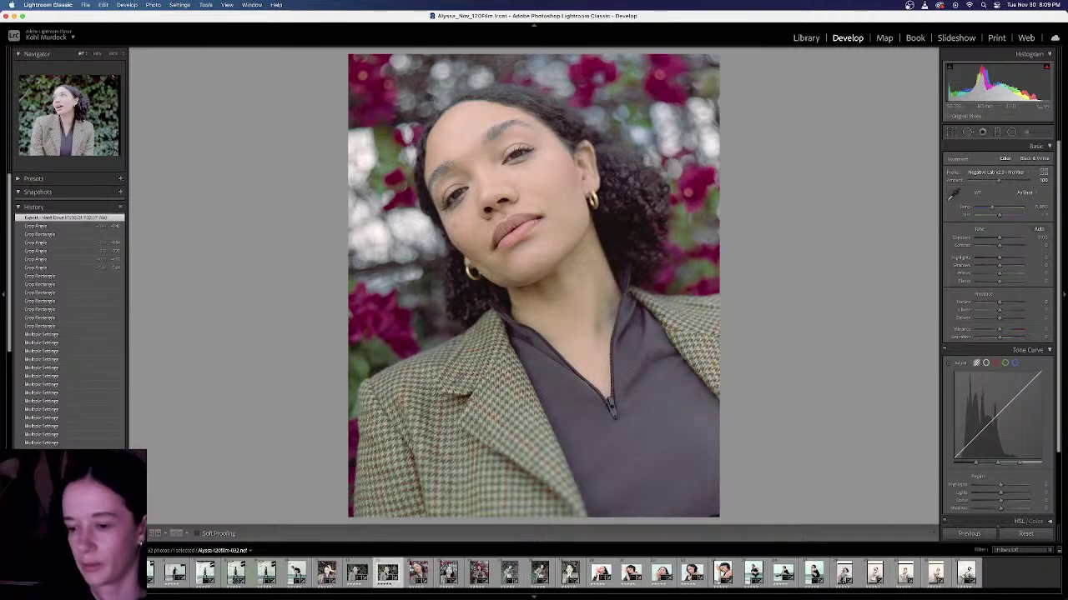
left_click(387, 574)
left_click(417, 574)
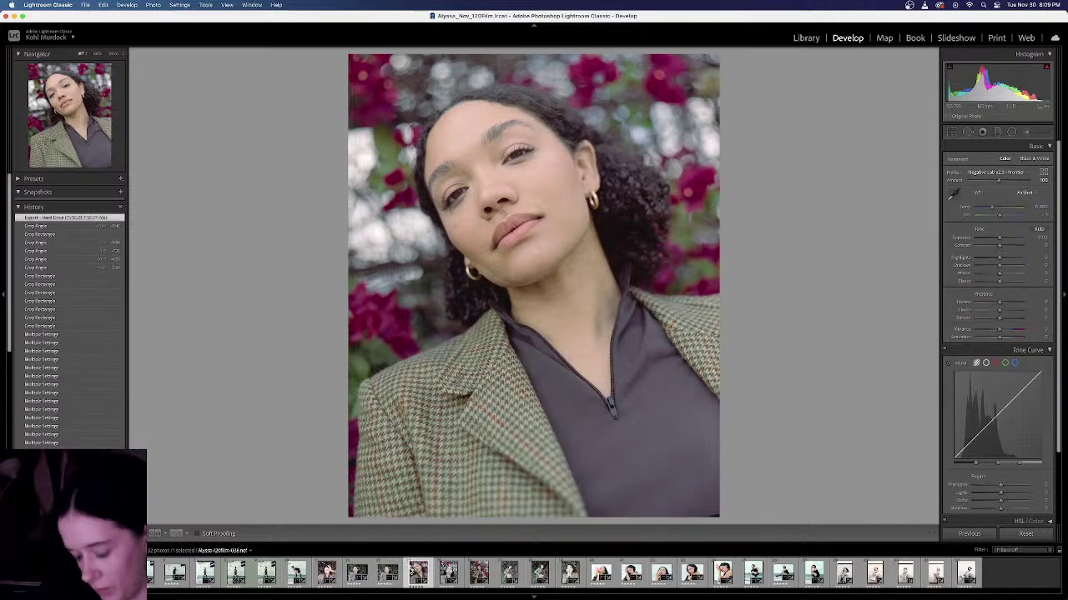
left_click(386, 574)
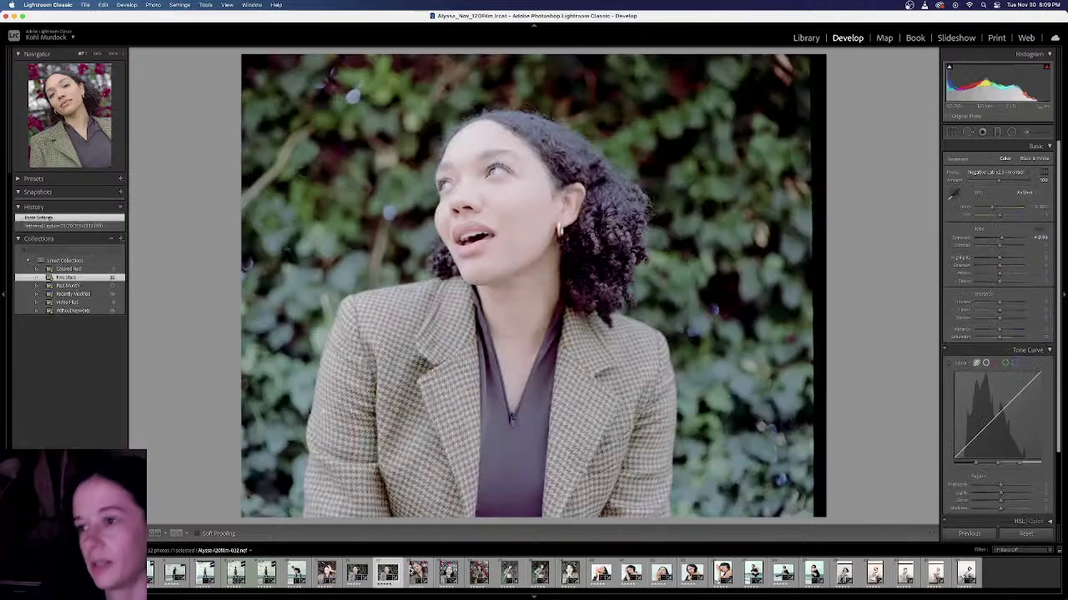
key("Right")
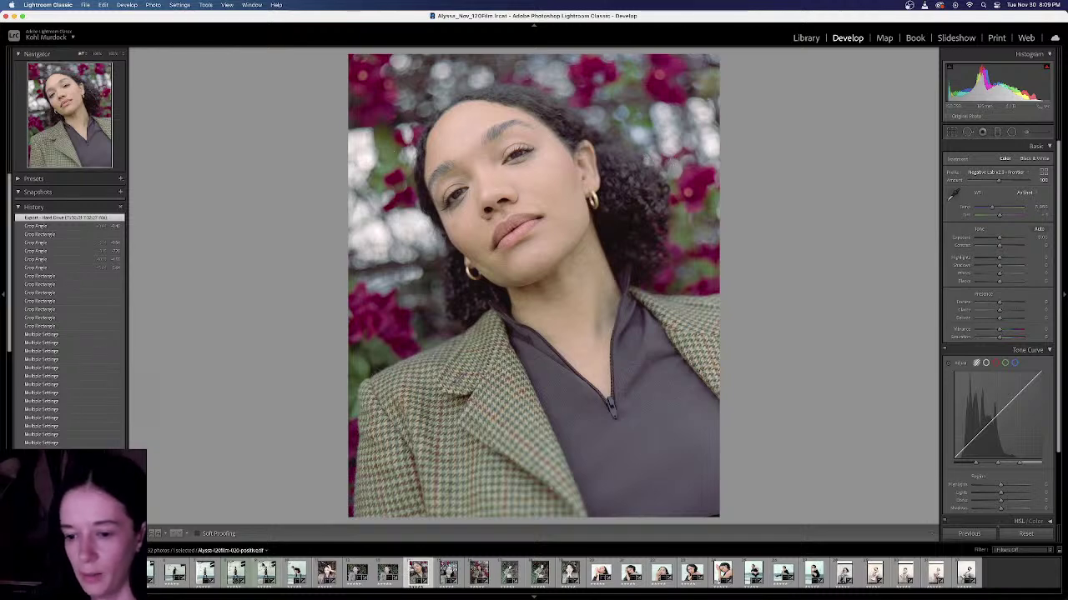
Step: Compare the full-length wall photo with the close-up of the model resting her chin on her hand, ending on the positive copy
left_click(266, 572)
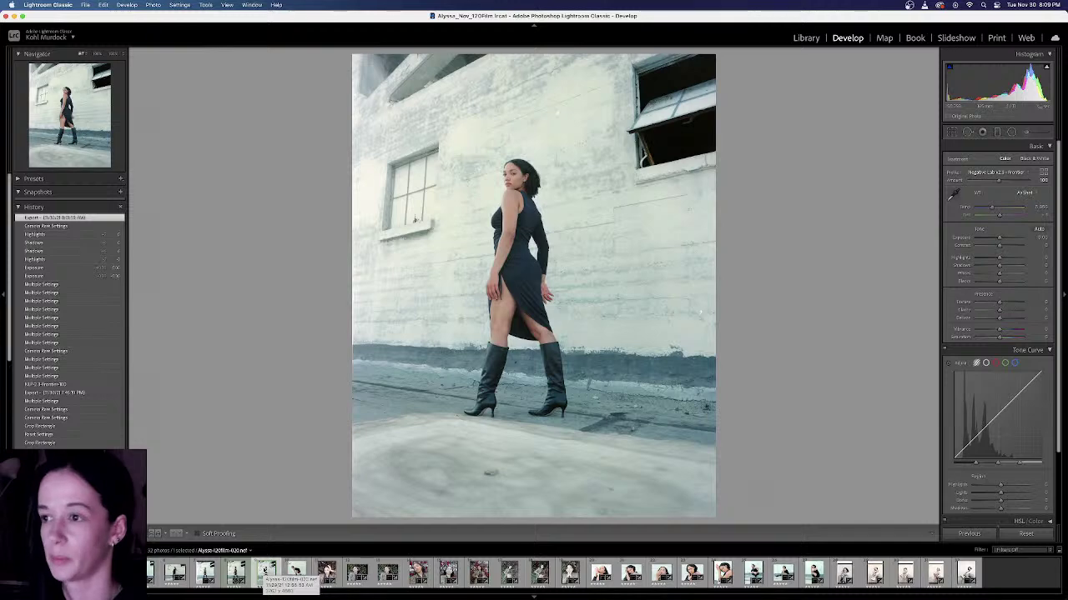
left_click(265, 572)
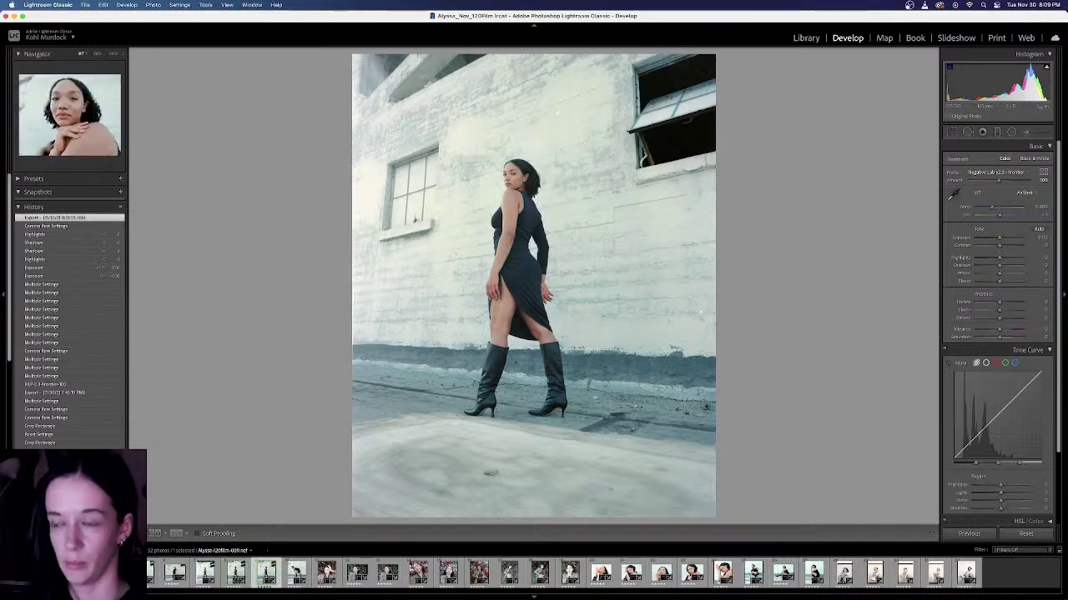
left_click(723, 572)
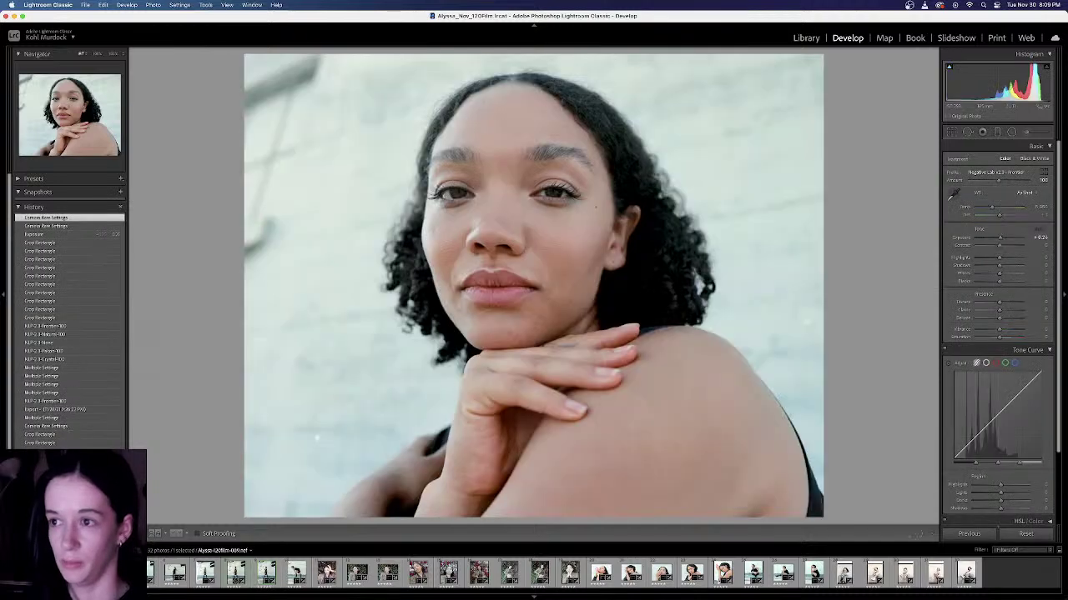
left_click(236, 572)
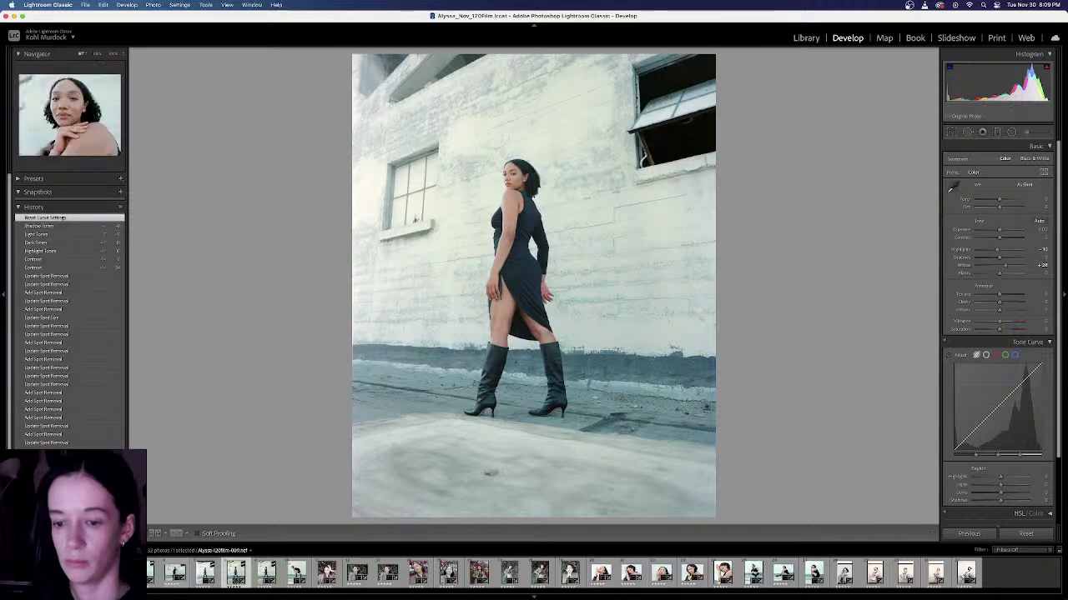
left_click(723, 572)
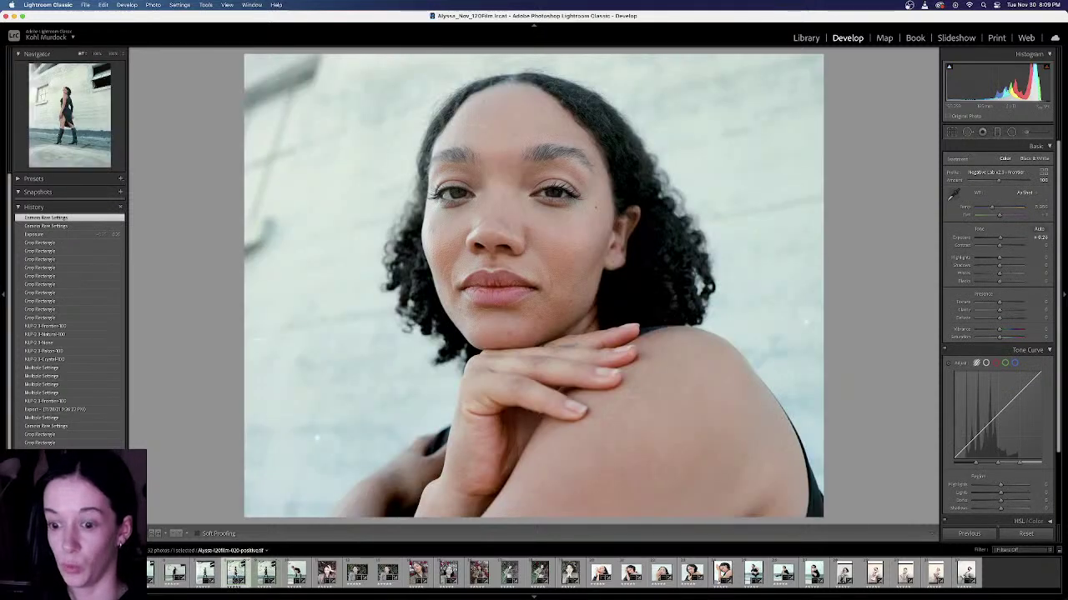
left_click(236, 572)
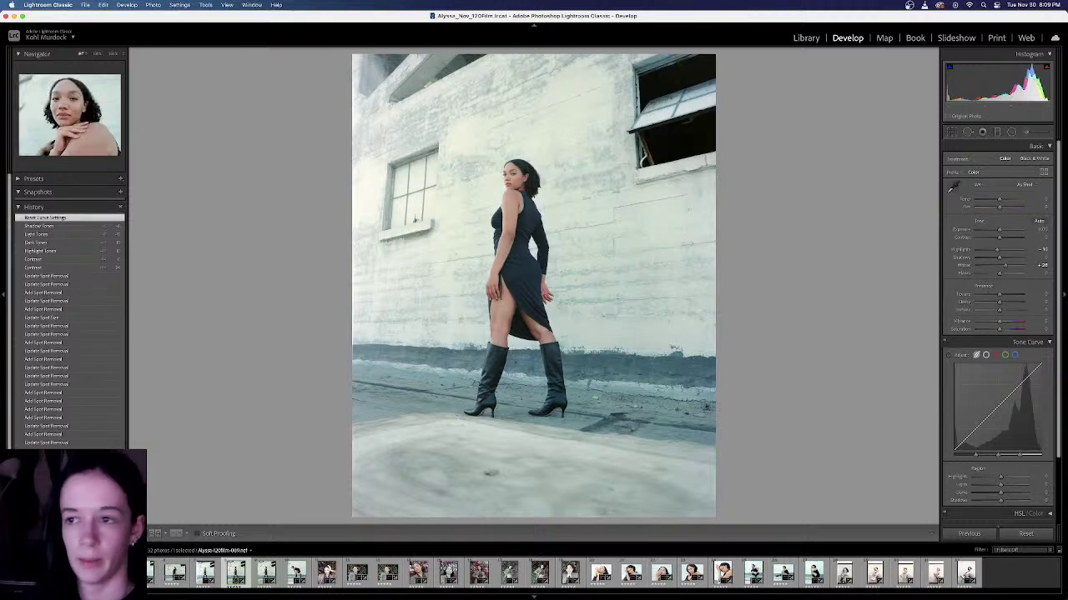